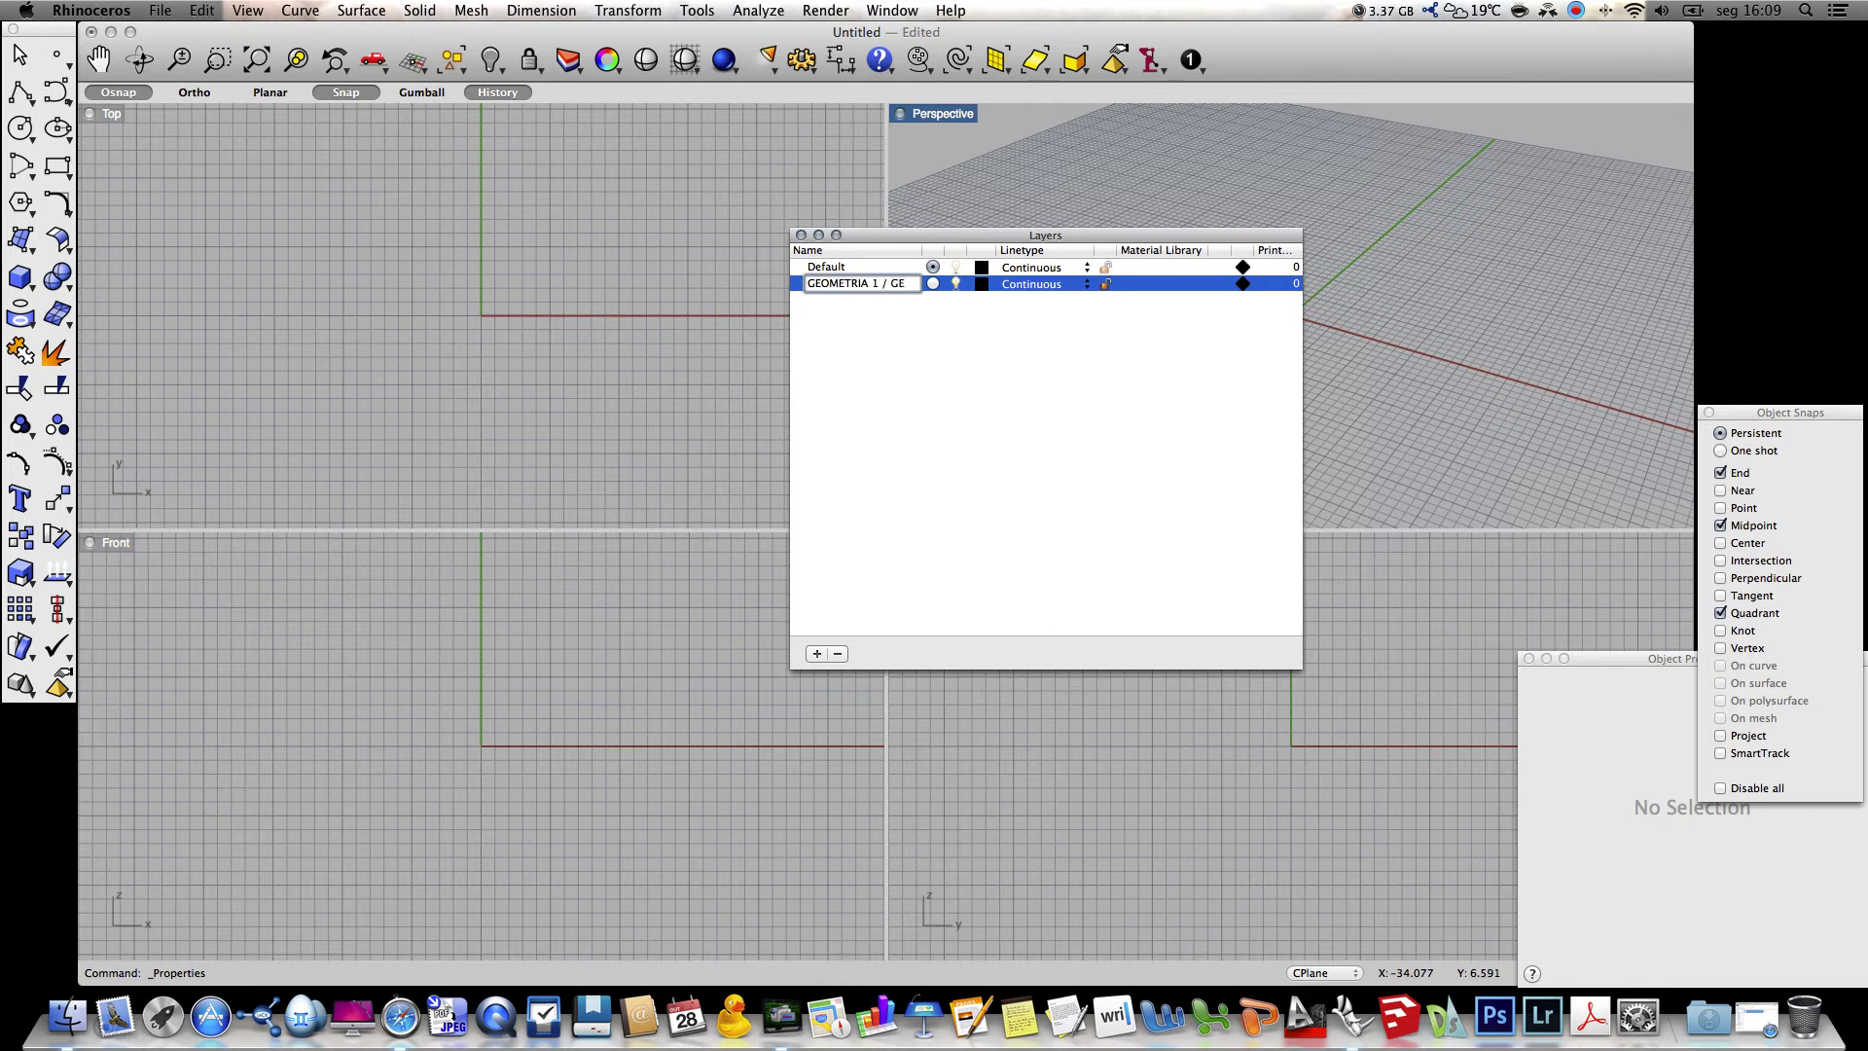
Finish naming the first new layer GEOMETRIA 1 / GEOMETRY 1 and add a layer named GEOMETRIA 2 / GEOMETRY 2
type("METRY 1")
left_click_drag(919, 248, 992, 247)
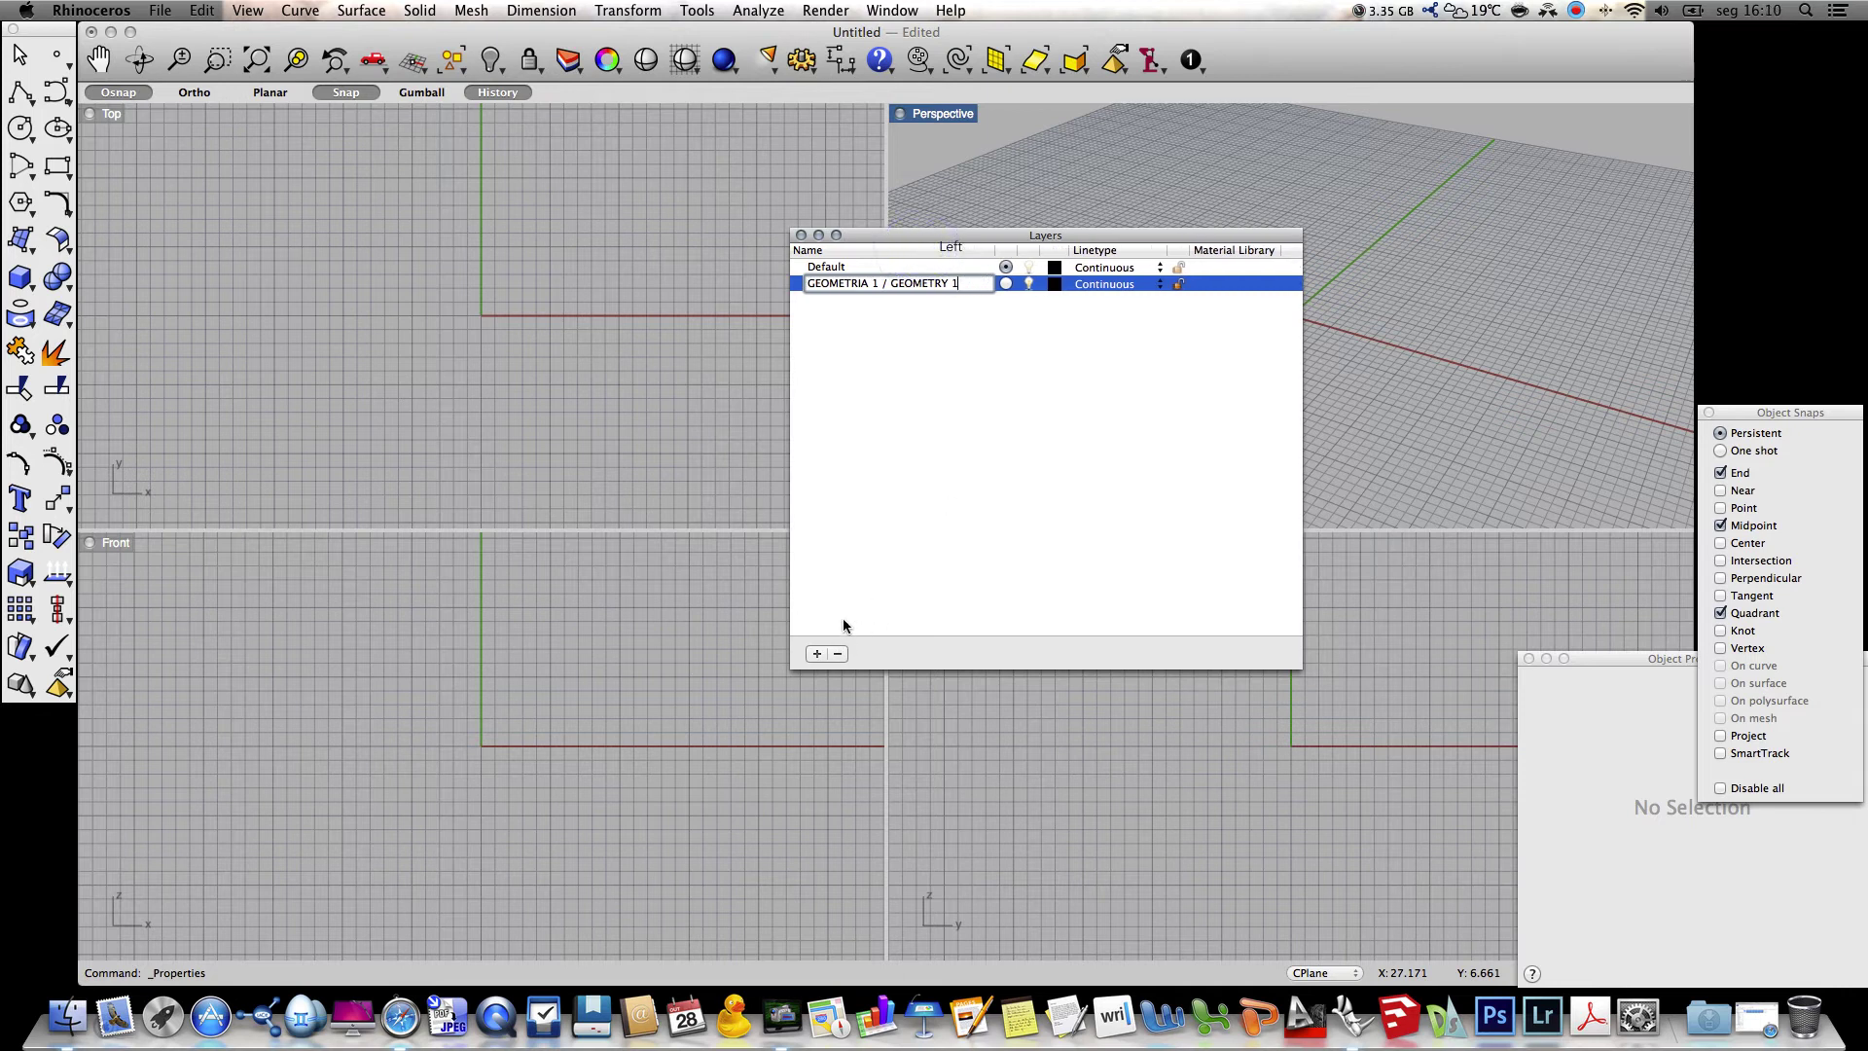
left_click(816, 654)
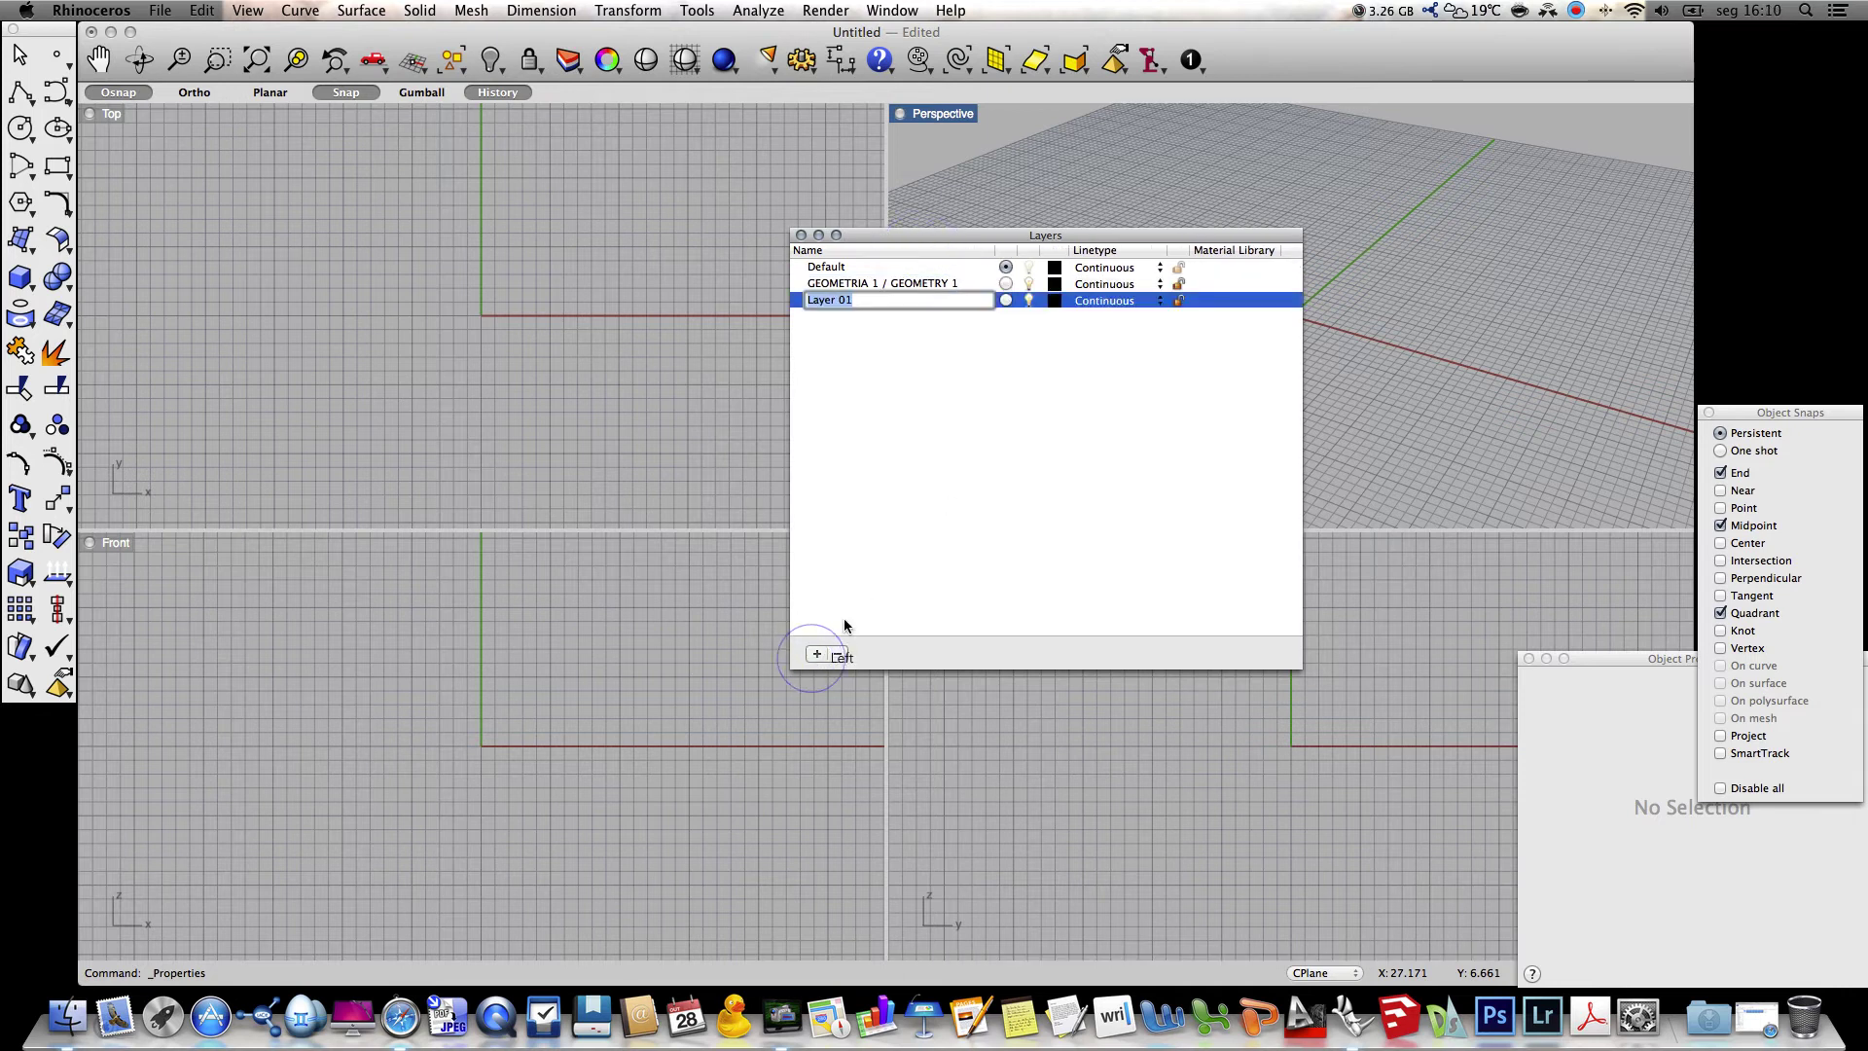
type("GEOMETRIA 2 / GEOMETRY 2")
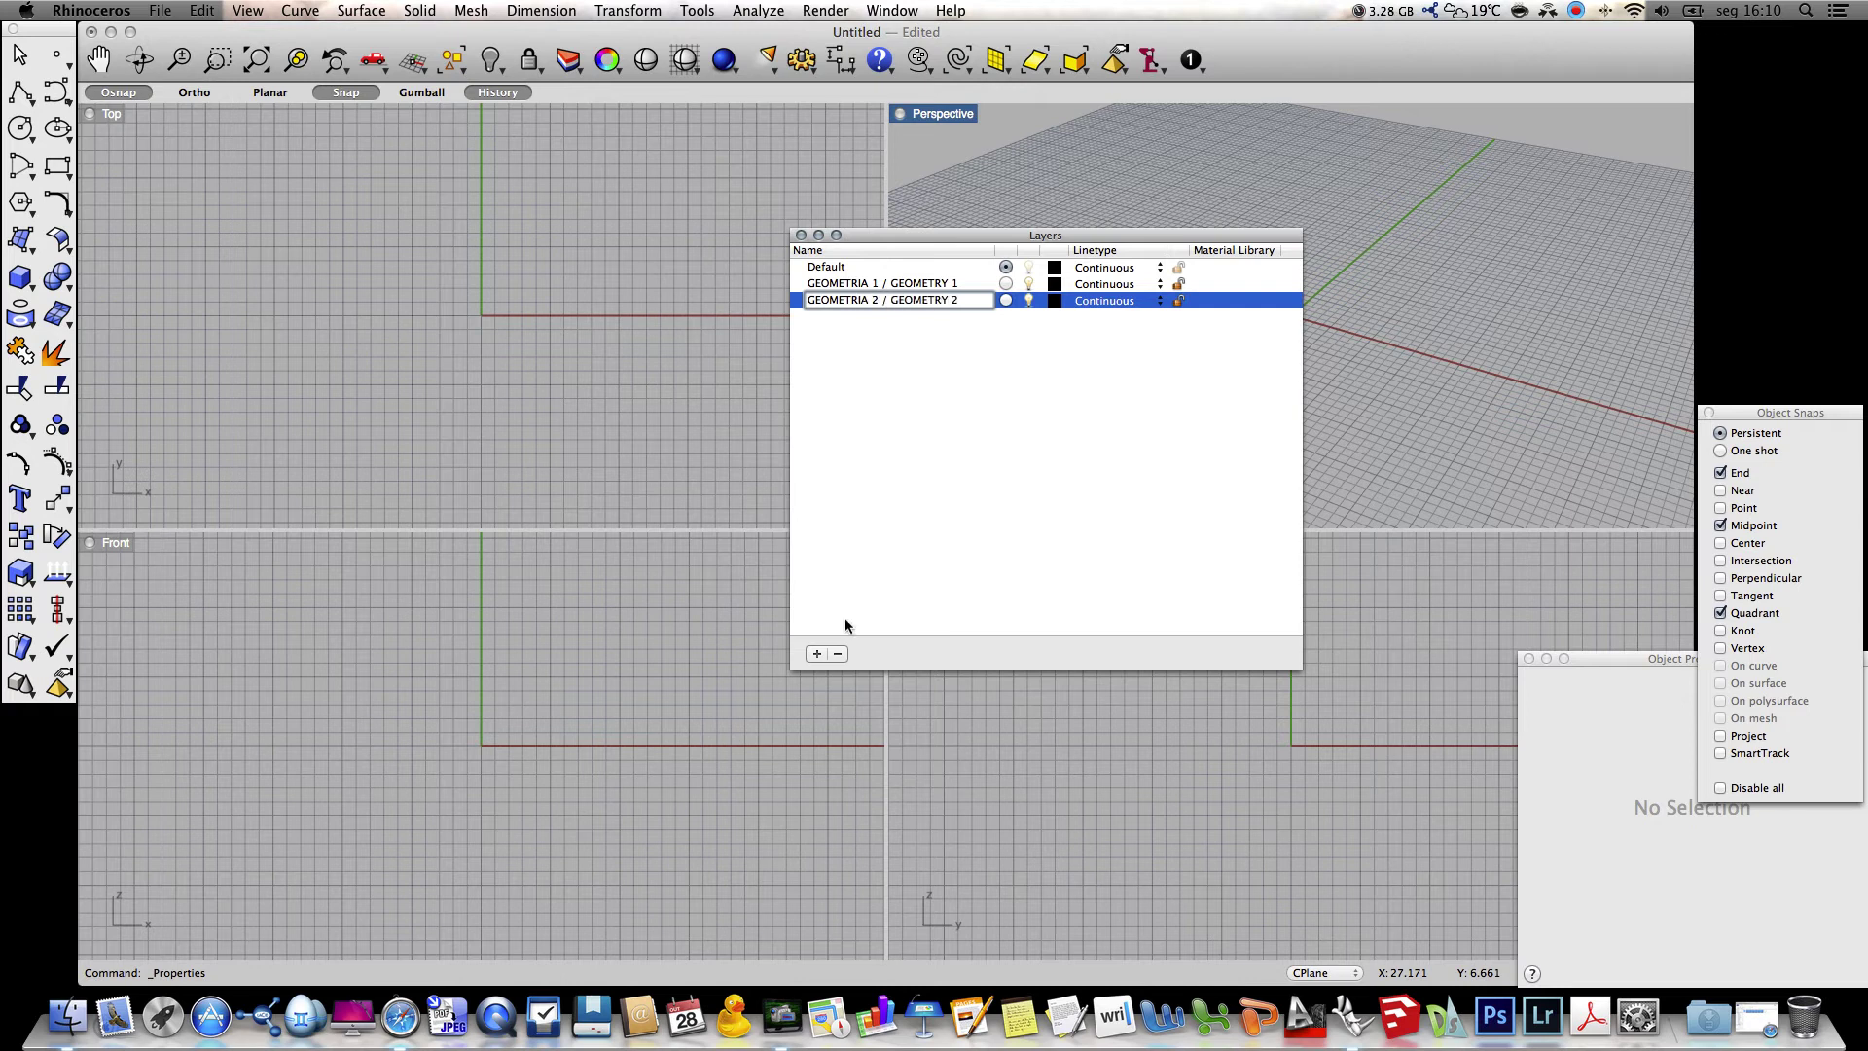
key("Return")
Add two more layers named ABÓBADA / VAULT and TEXTO / TEXT
left_click(818, 654)
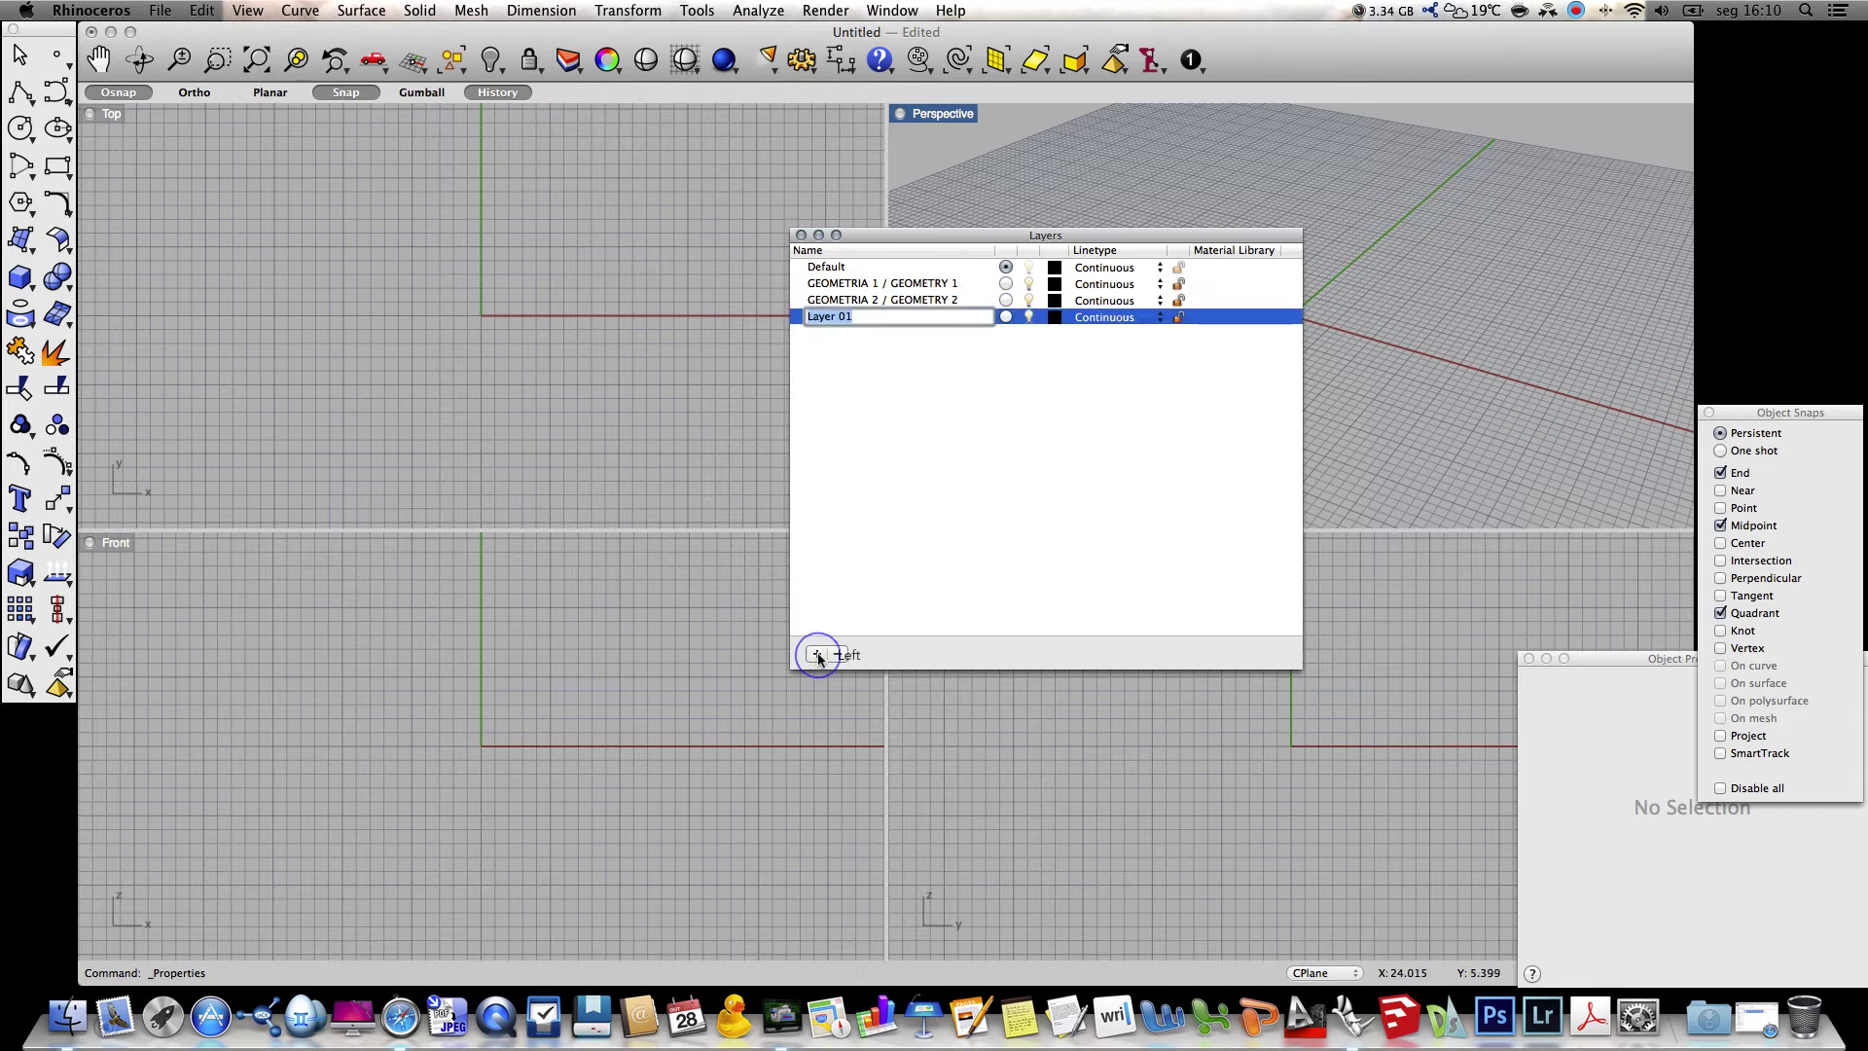
type("ABÓBADA / VAULT")
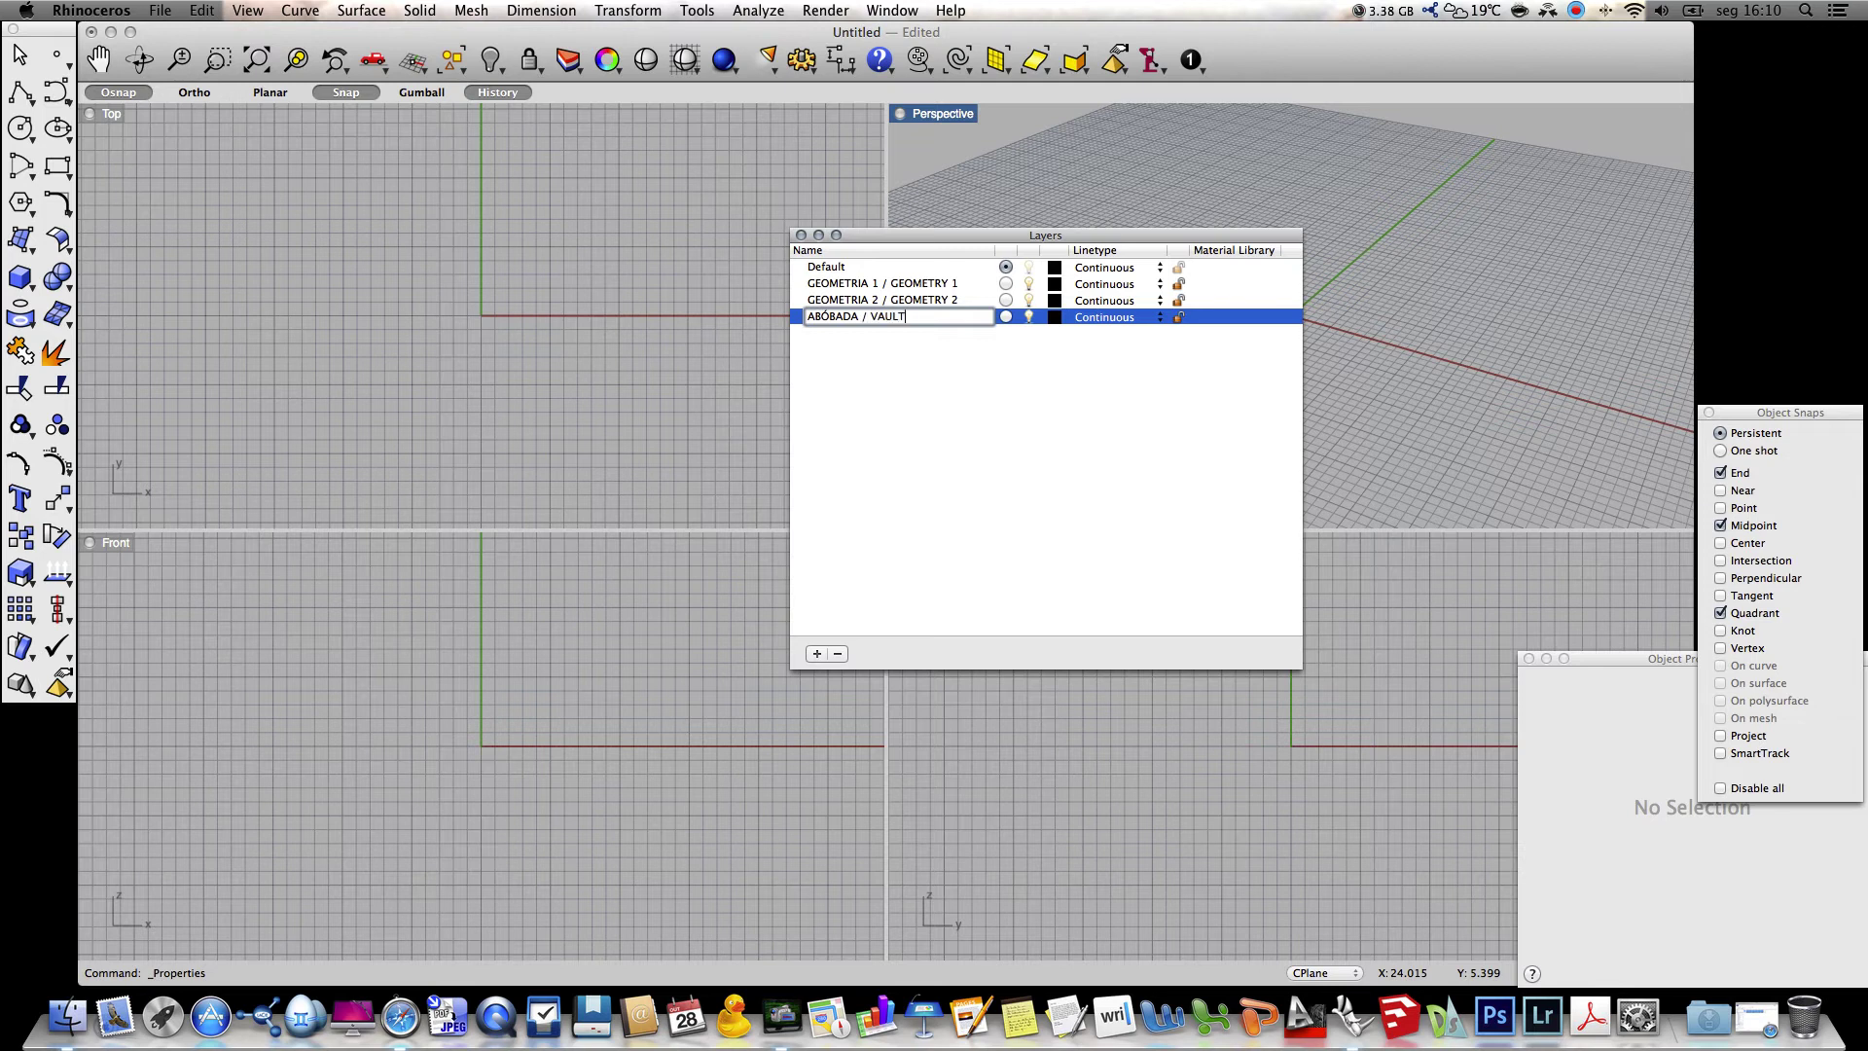
key("Return")
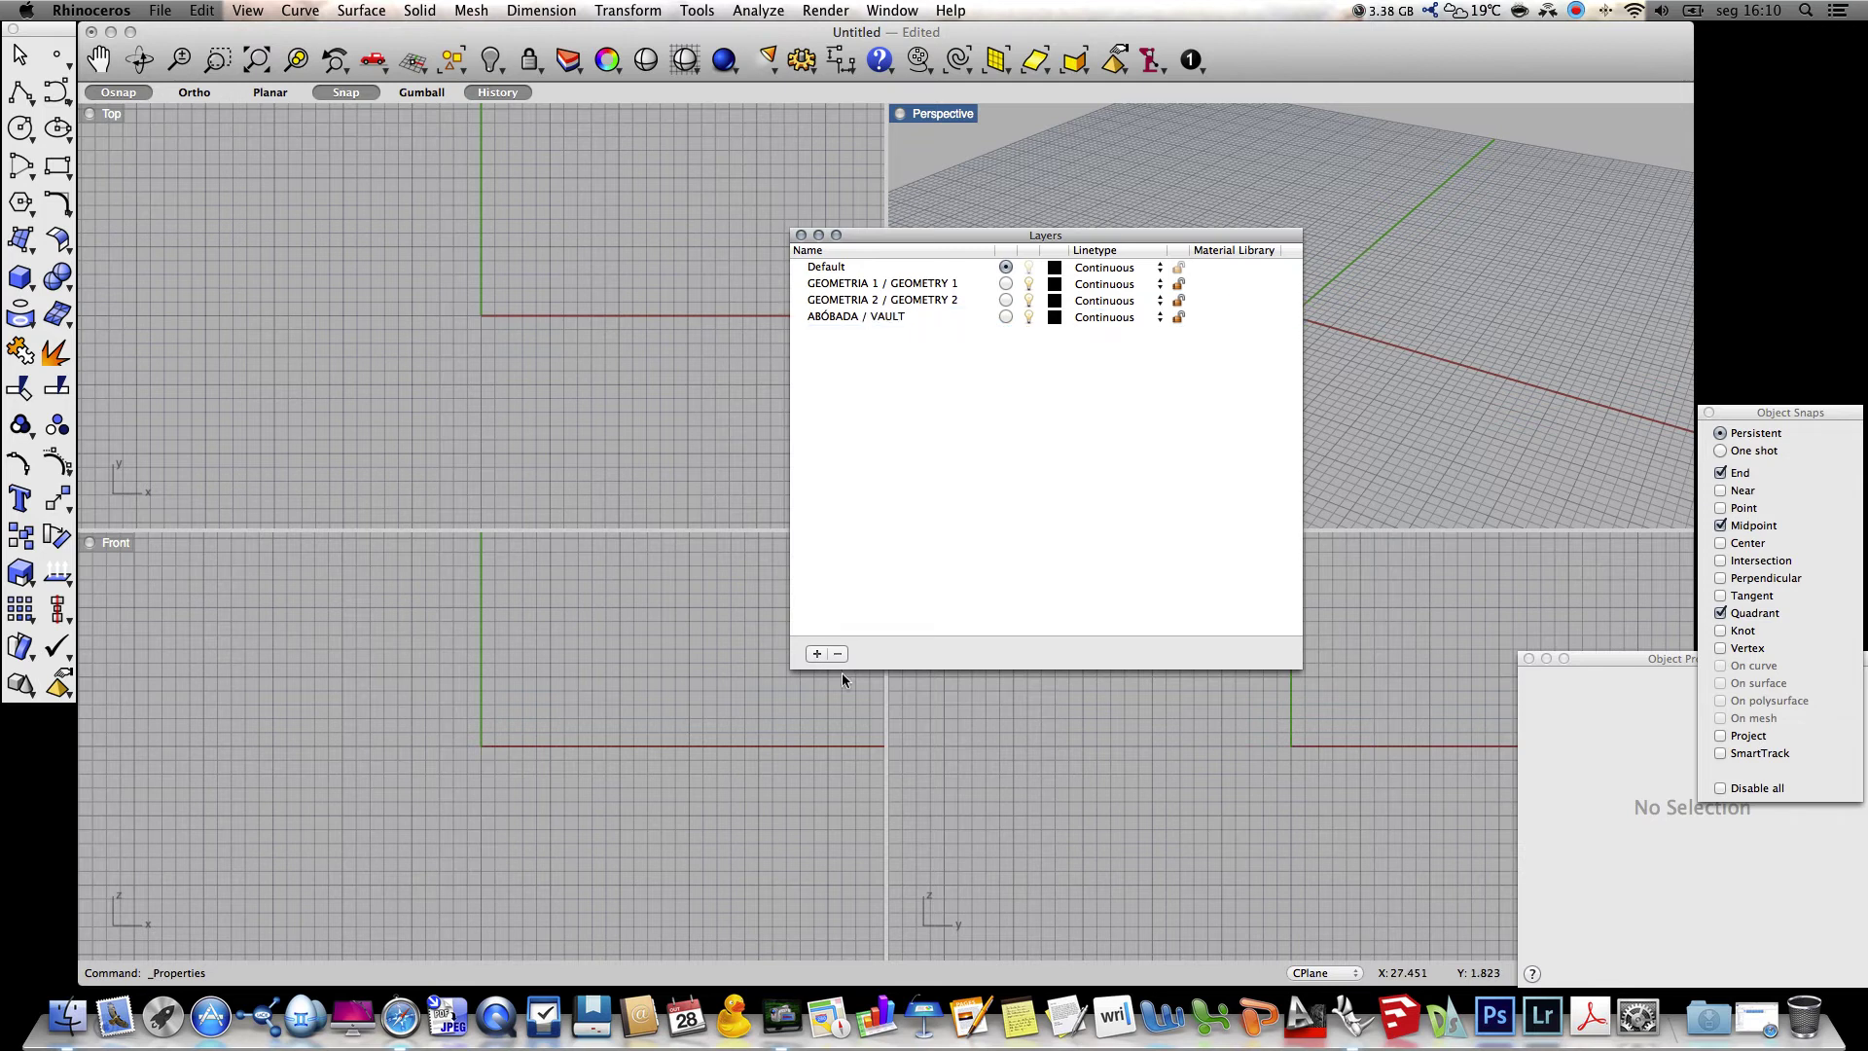
left_click(818, 654)
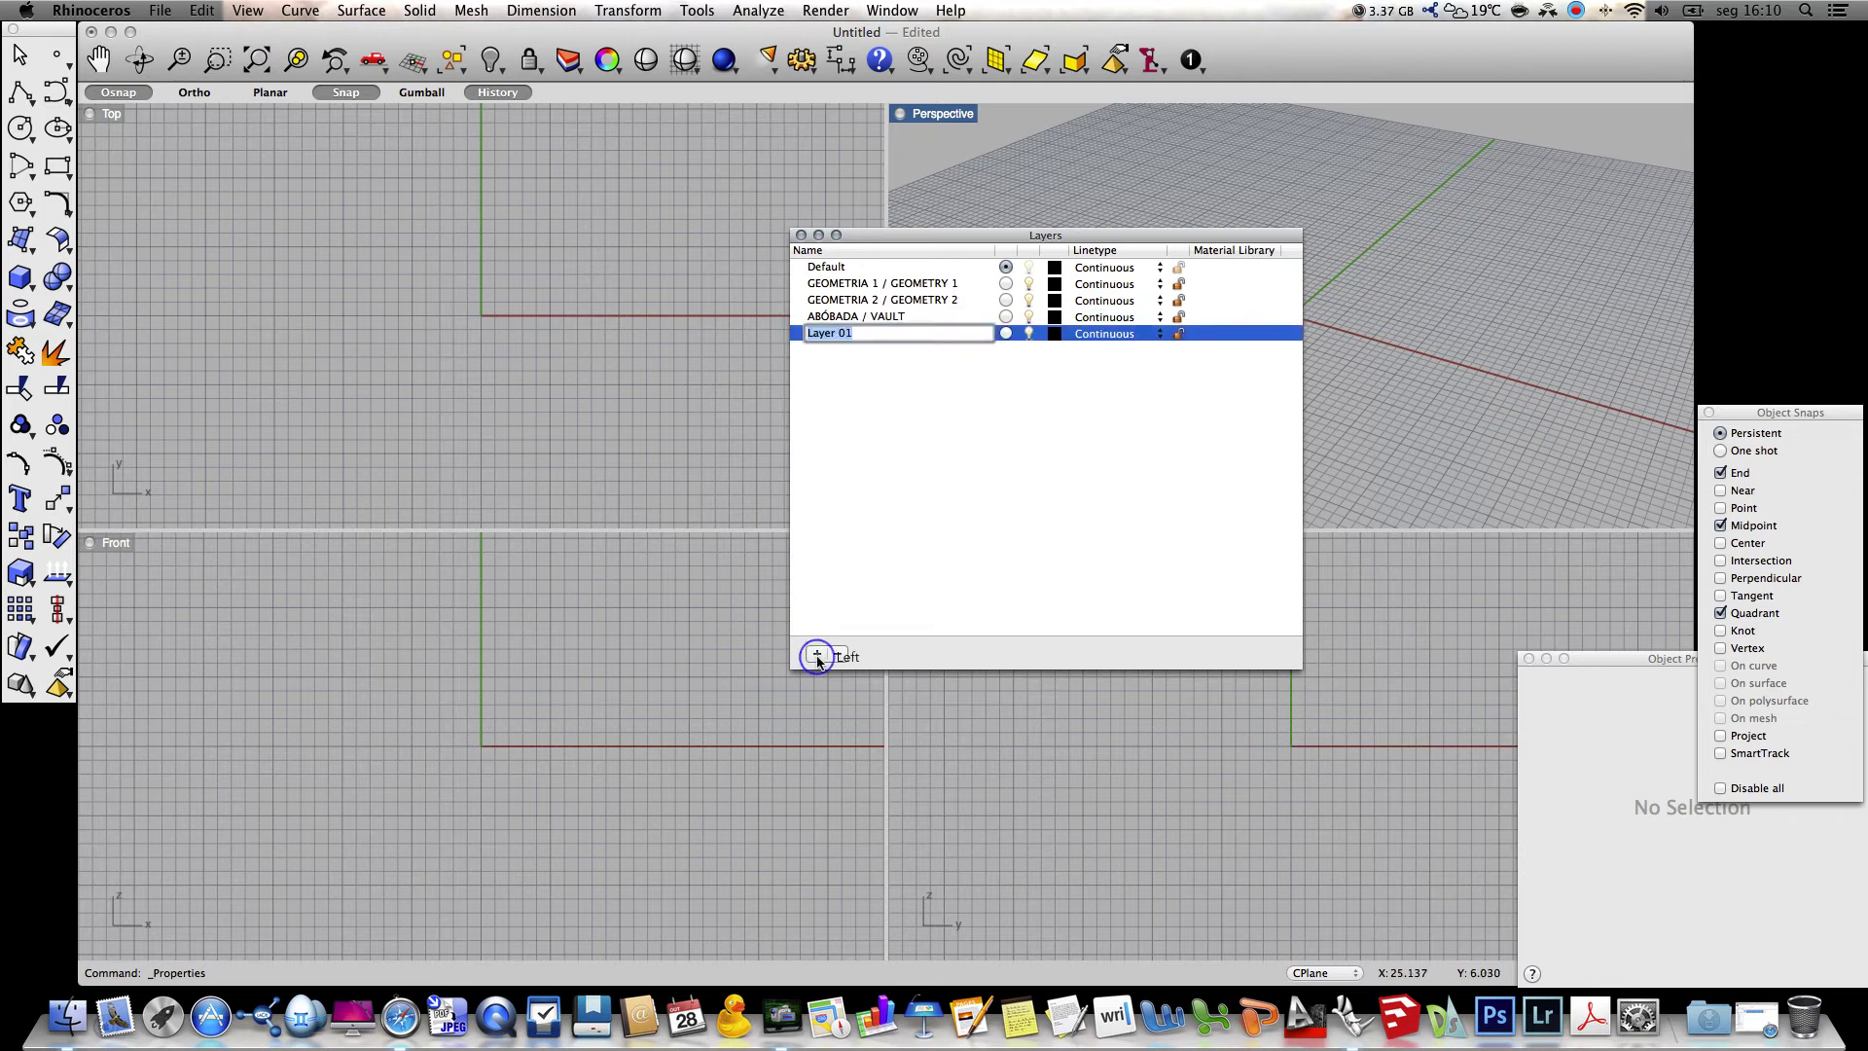
type("TEXTO / TEXT")
key("Return")
Add the layers COTAS / DIM and NOTAS / ANNOTATION
left_click(816, 654)
type("COTAS / DIM")
key("Return")
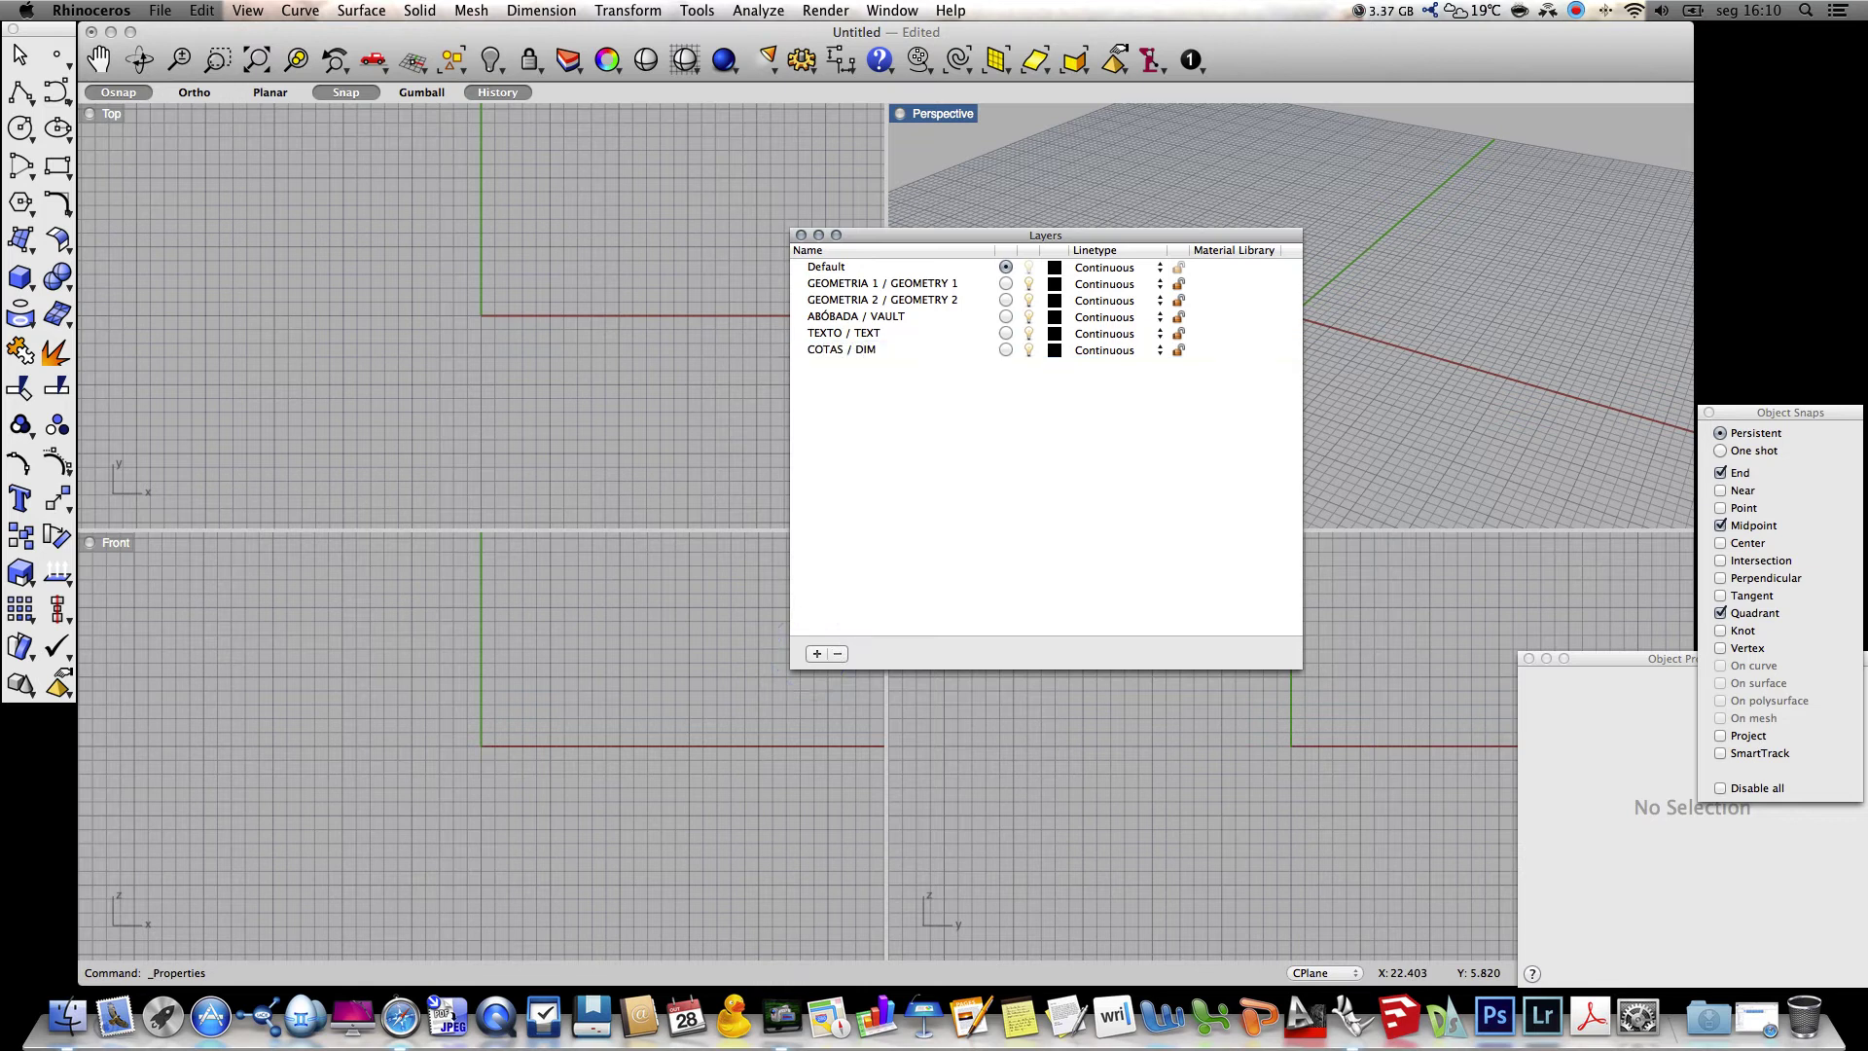
left_click(816, 654)
type("NOTAS / ANNOTATION")
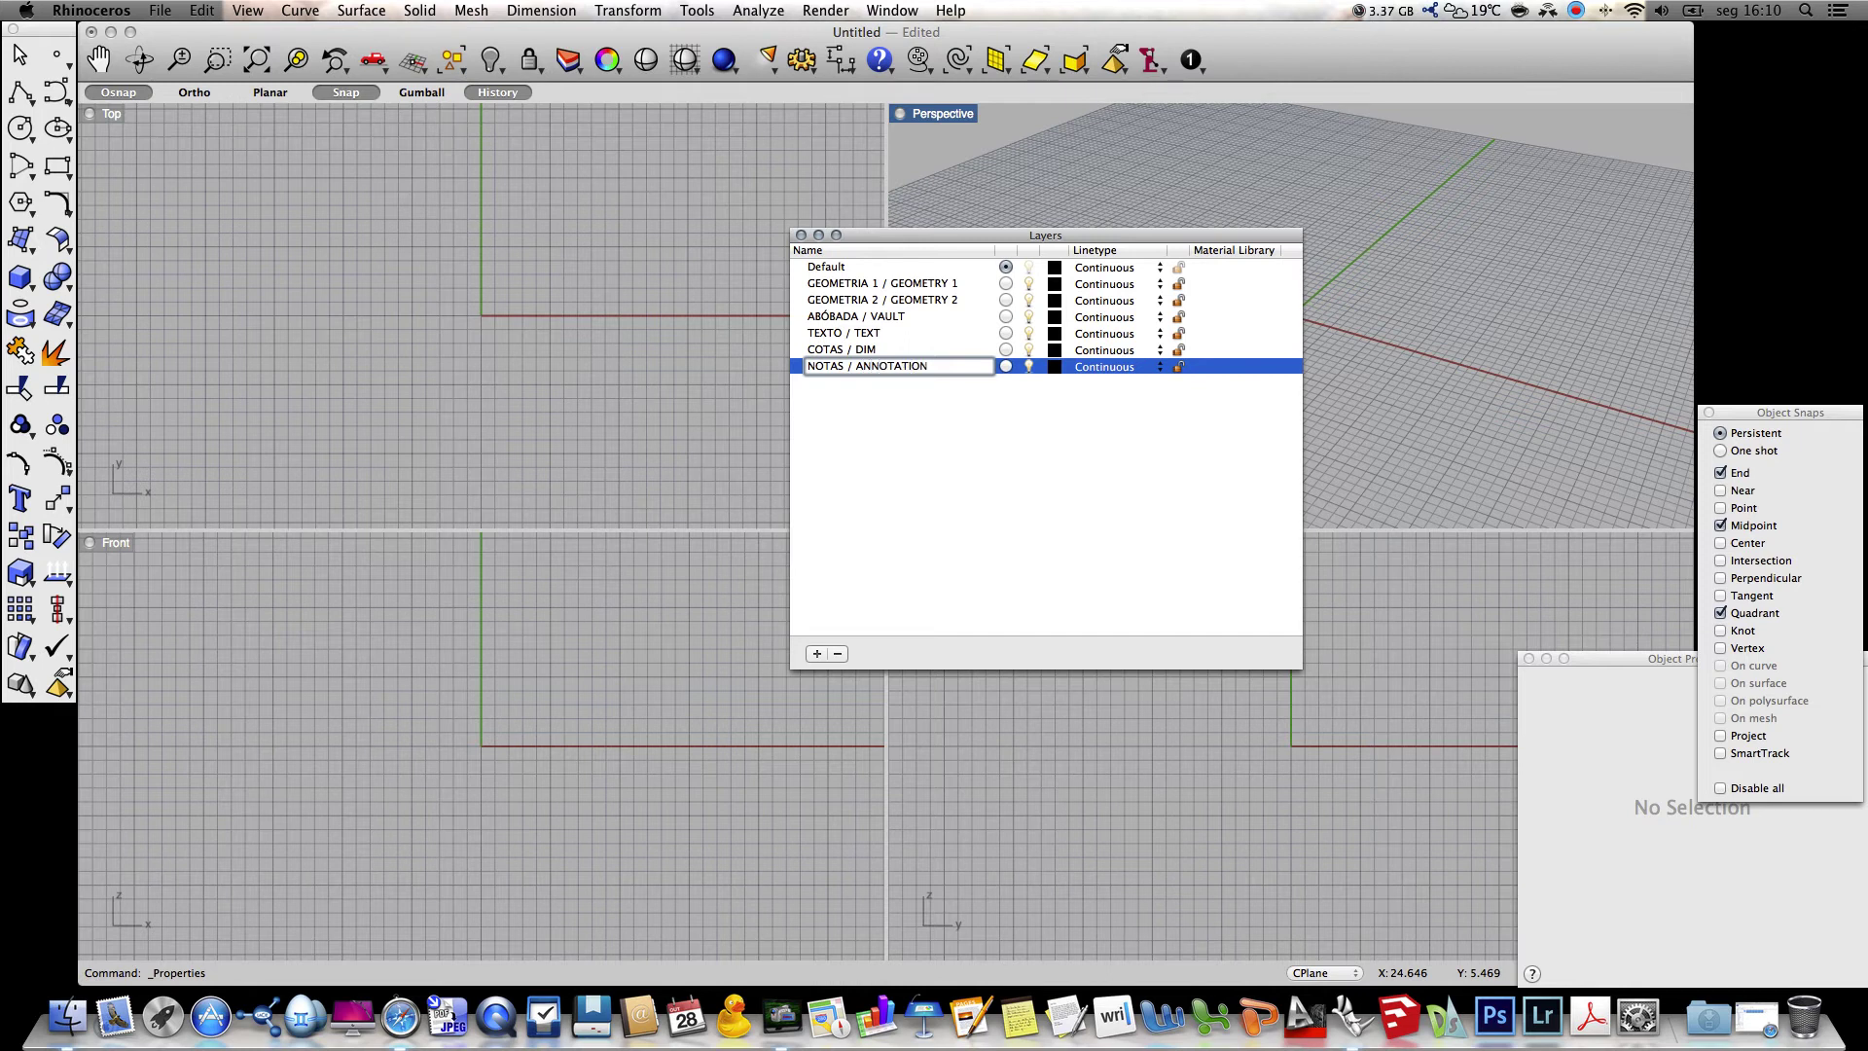
key("Return")
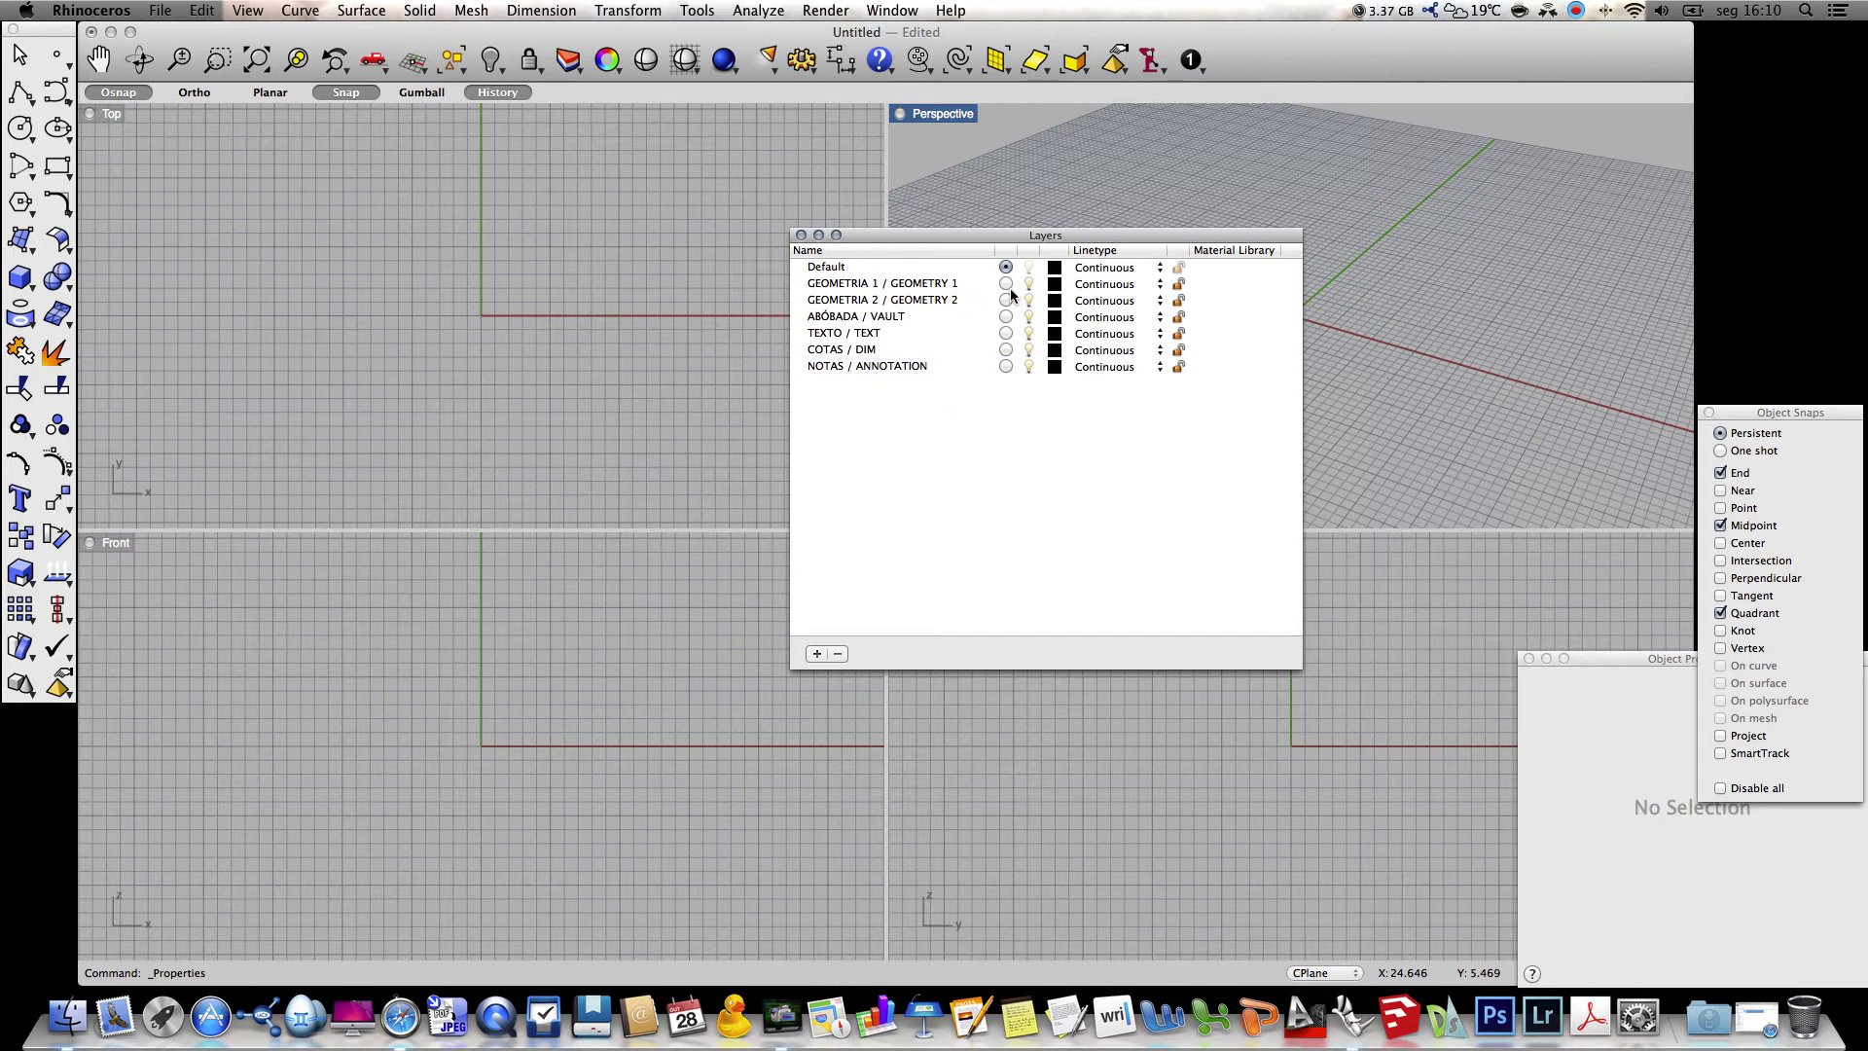
Set the colour of the GEOMETRIA 1 / GEOMETRY 1 and NOTAS / ANNOTATION layers to white
left_click(1054, 284)
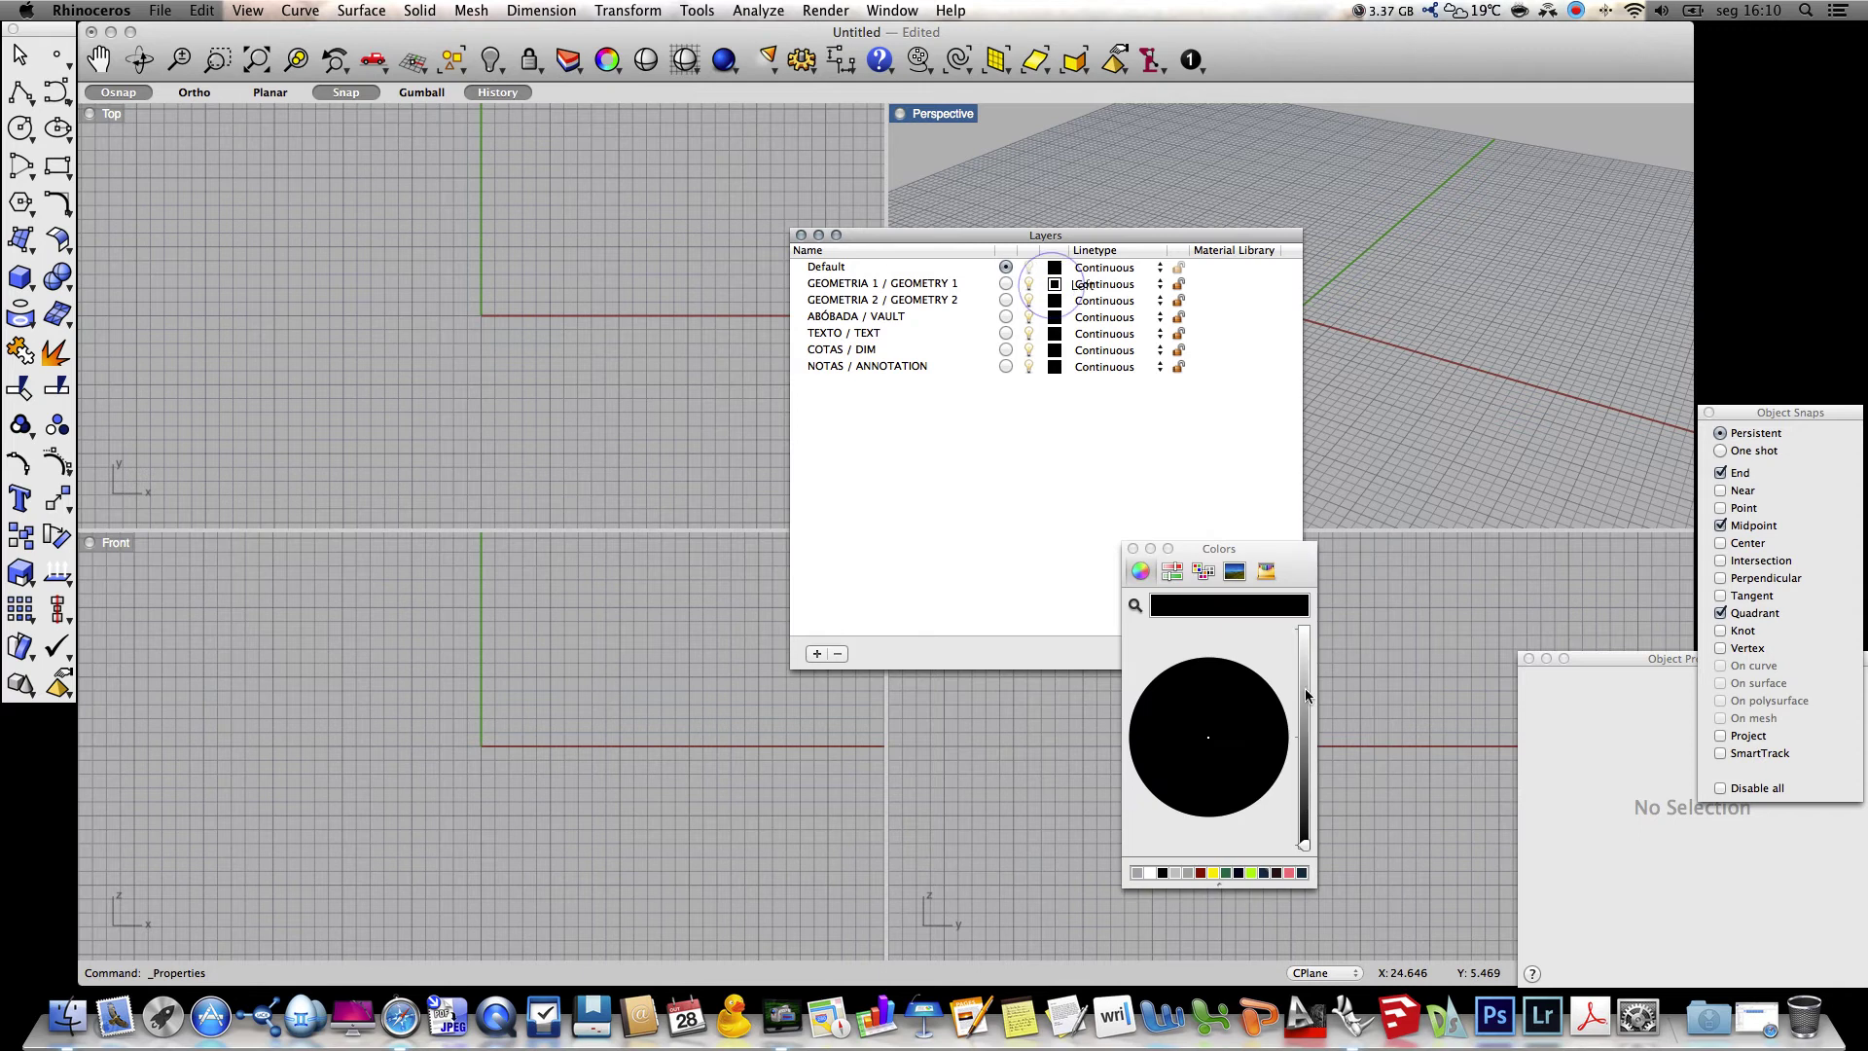
left_click_drag(1306, 688, 1305, 610)
left_click(1054, 366)
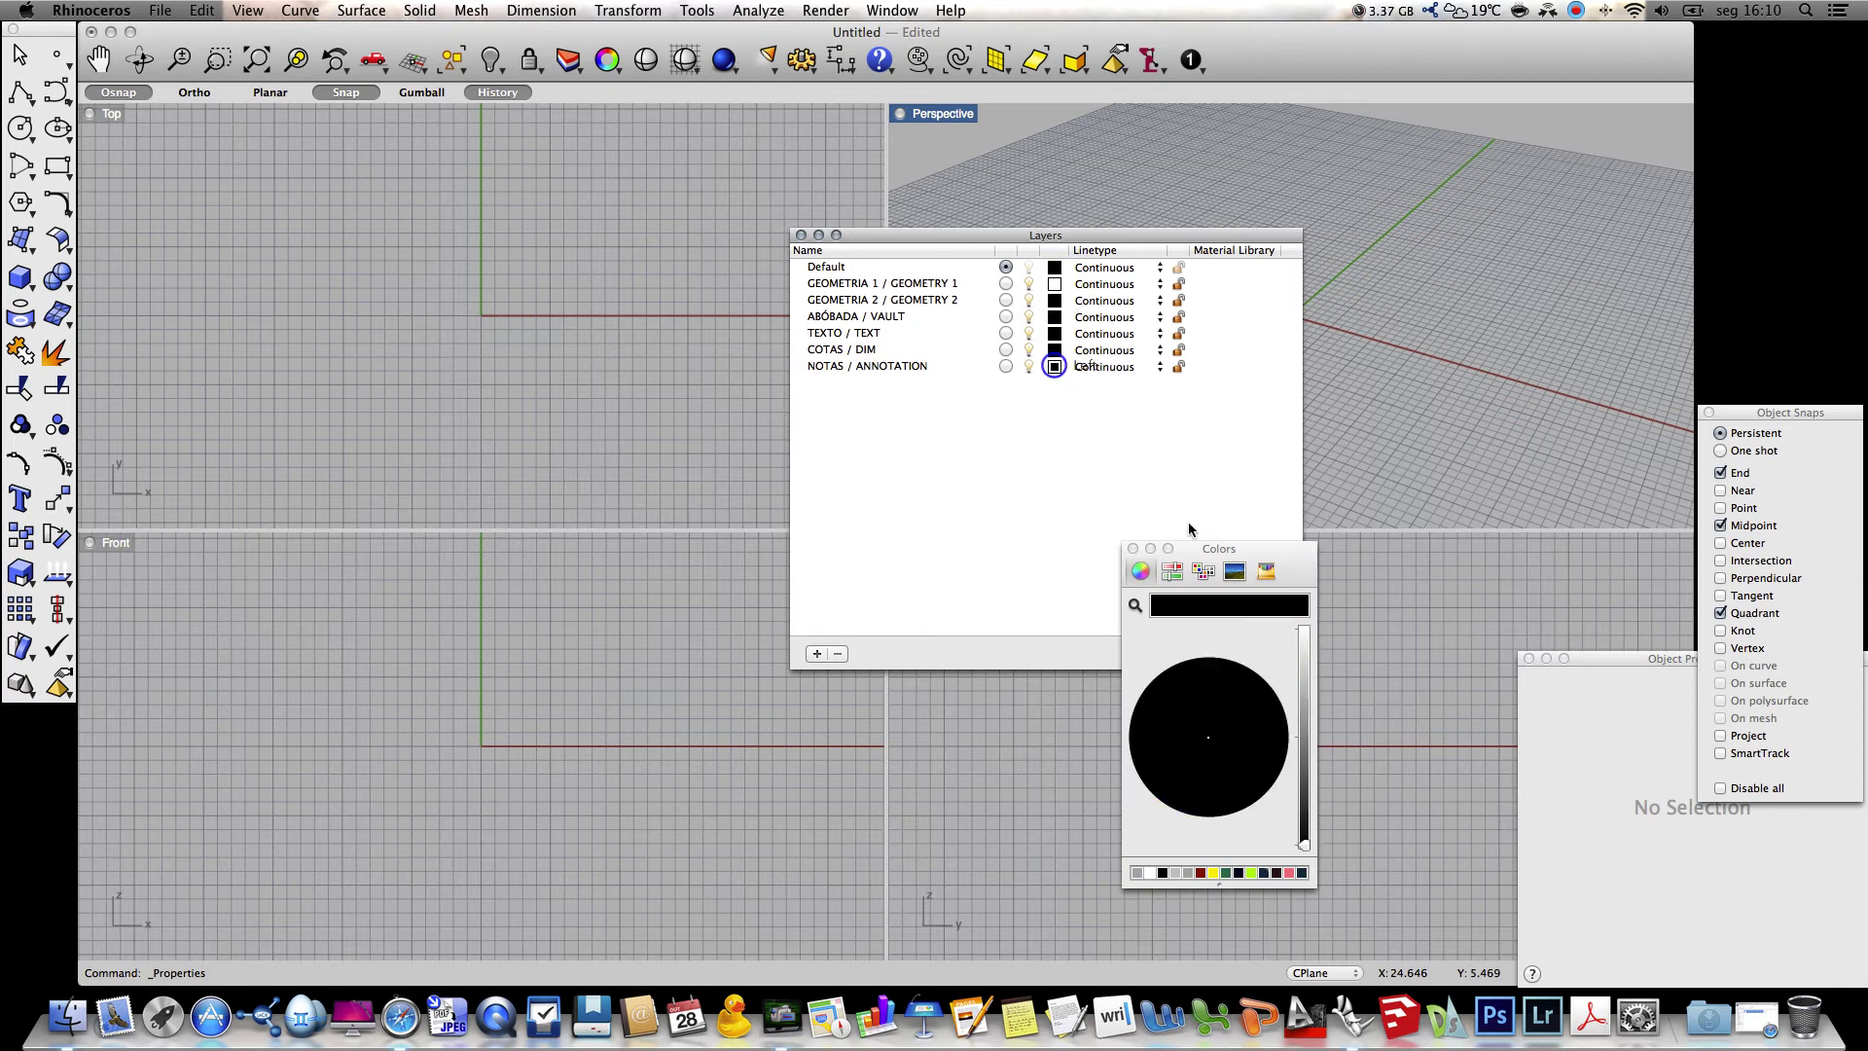
left_click(1302, 632)
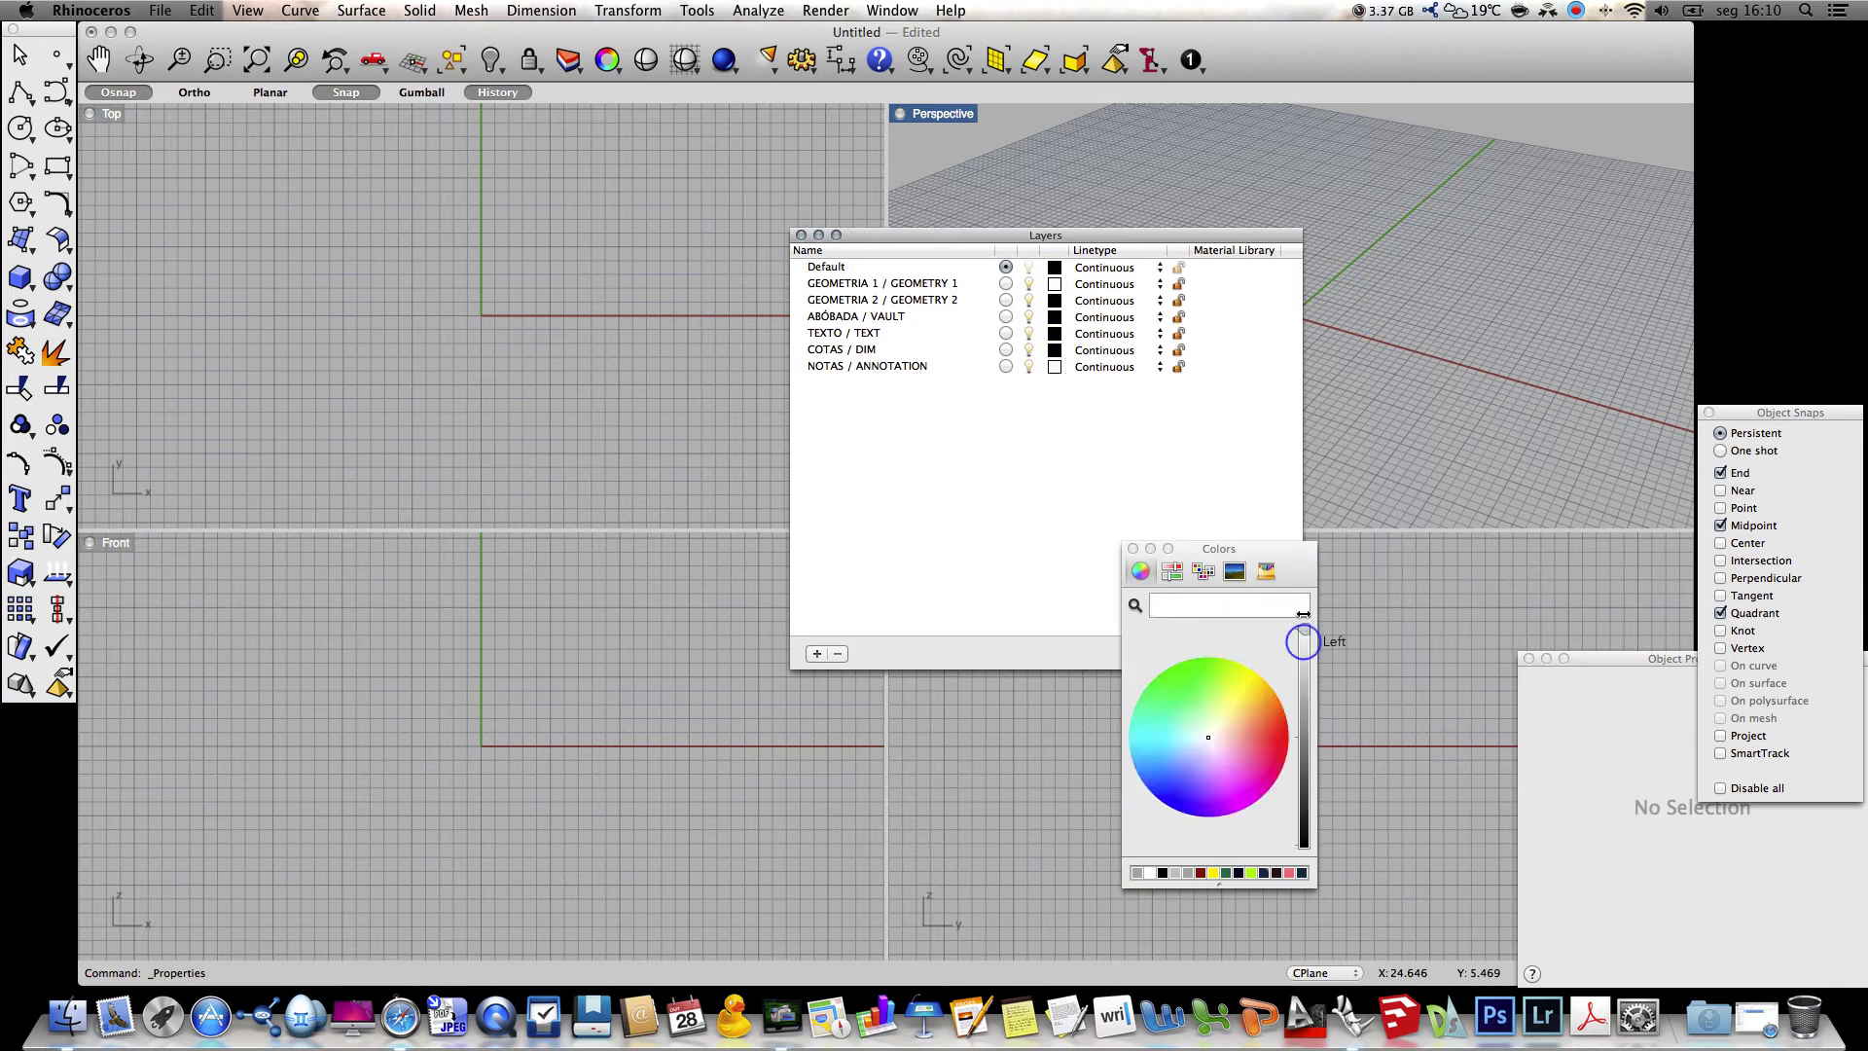
left_click(1135, 549)
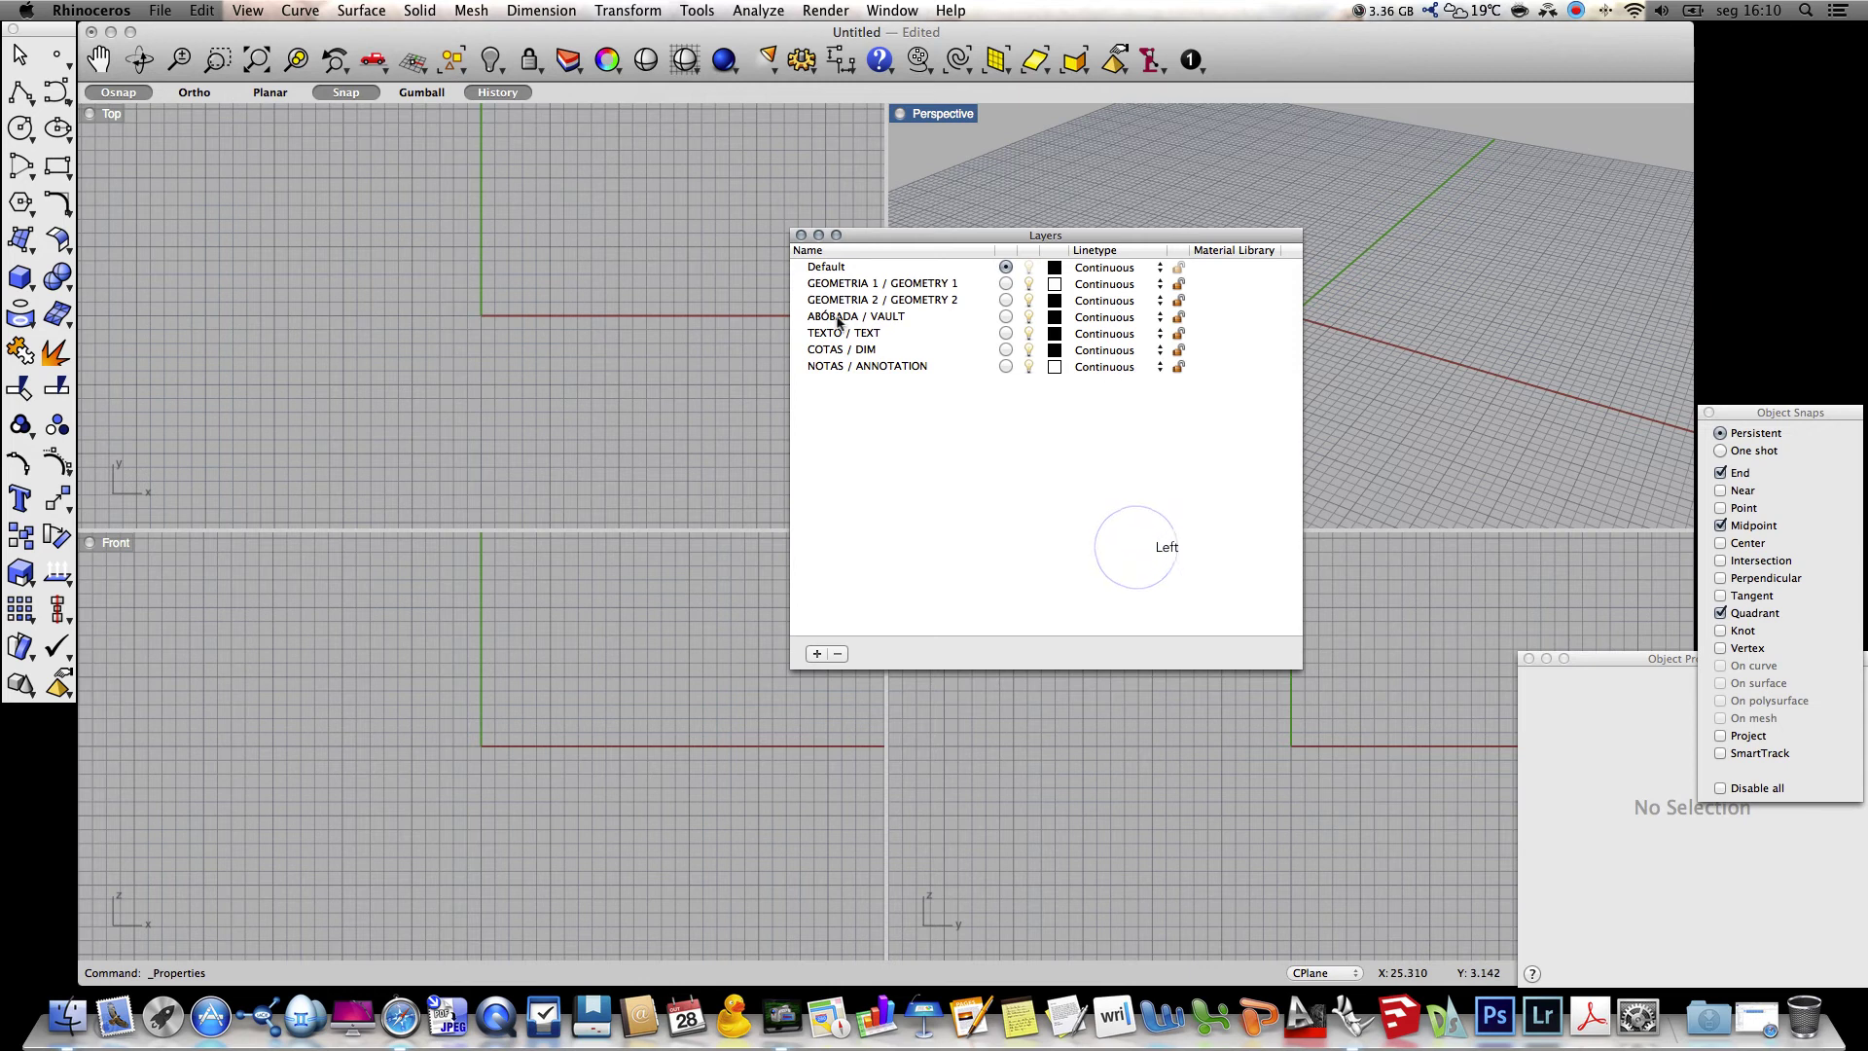
Set the colour of the ABÓBADA / VAULT layer to lime green and slightly narrow the Layers window
left_click(1061, 320)
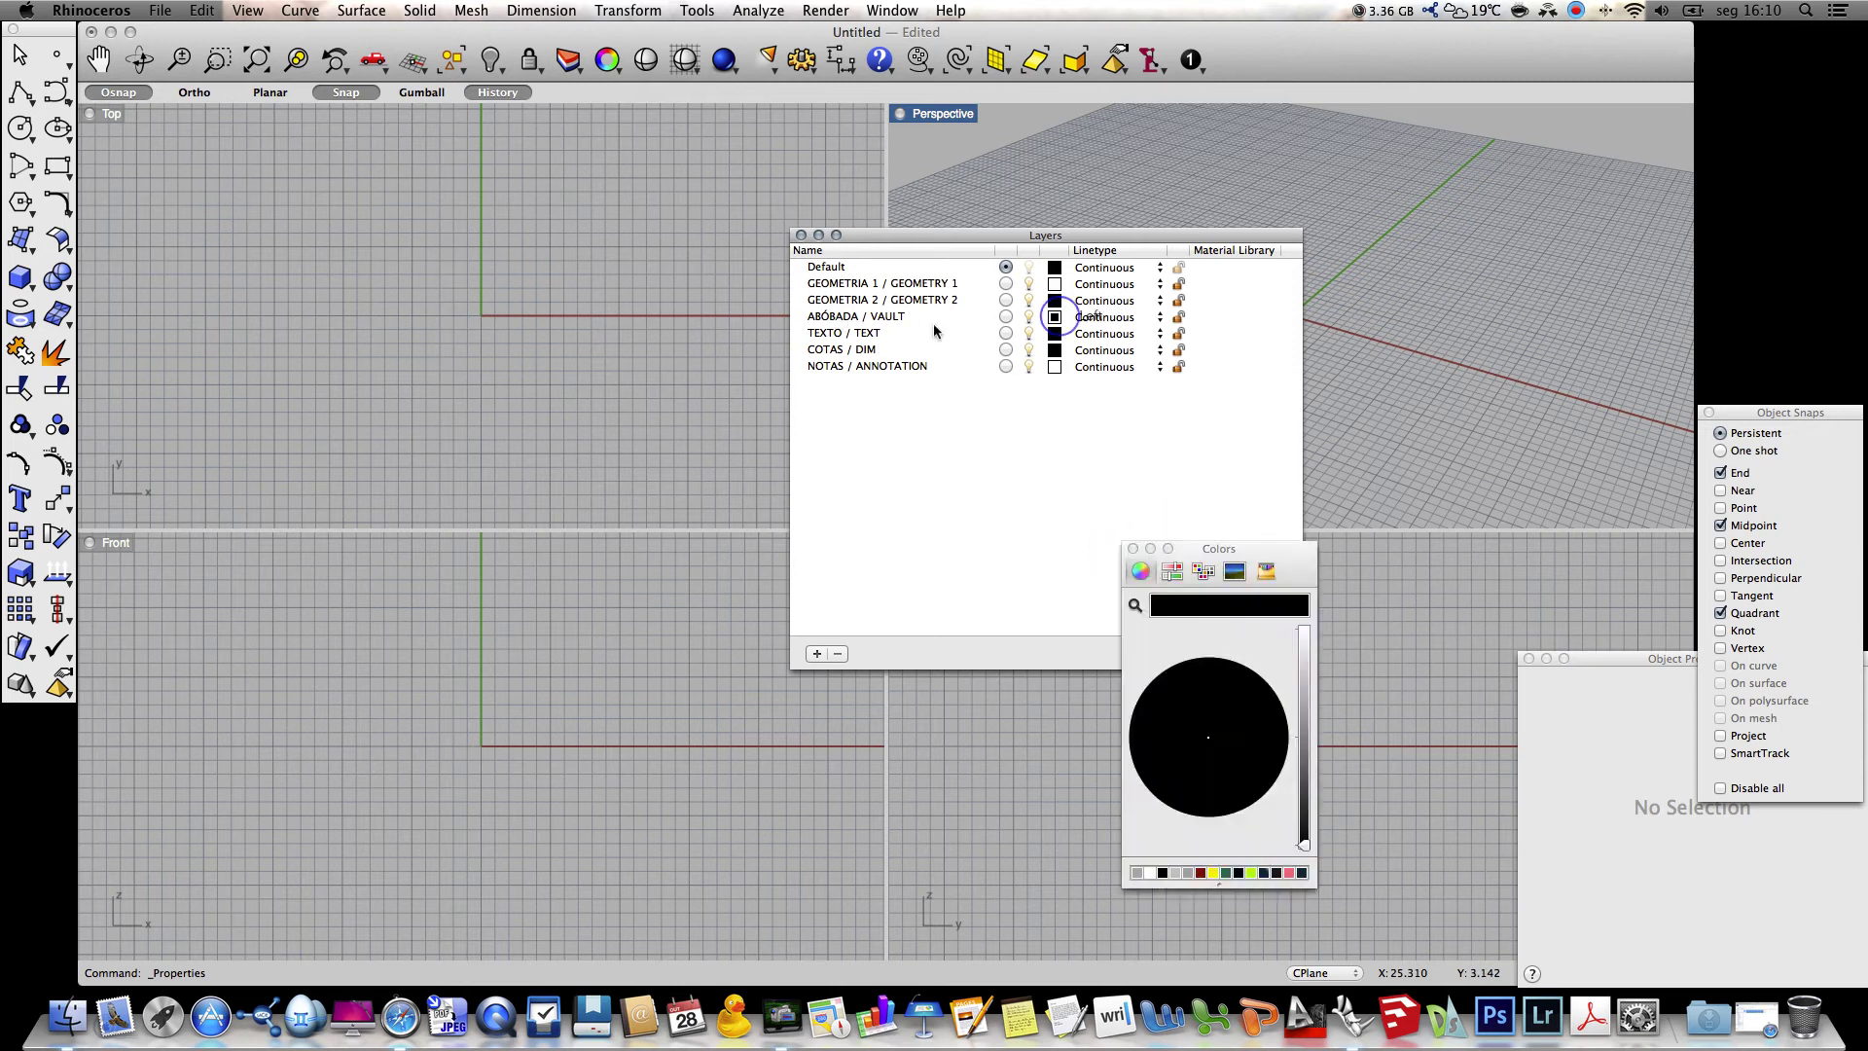
left_click(1254, 873)
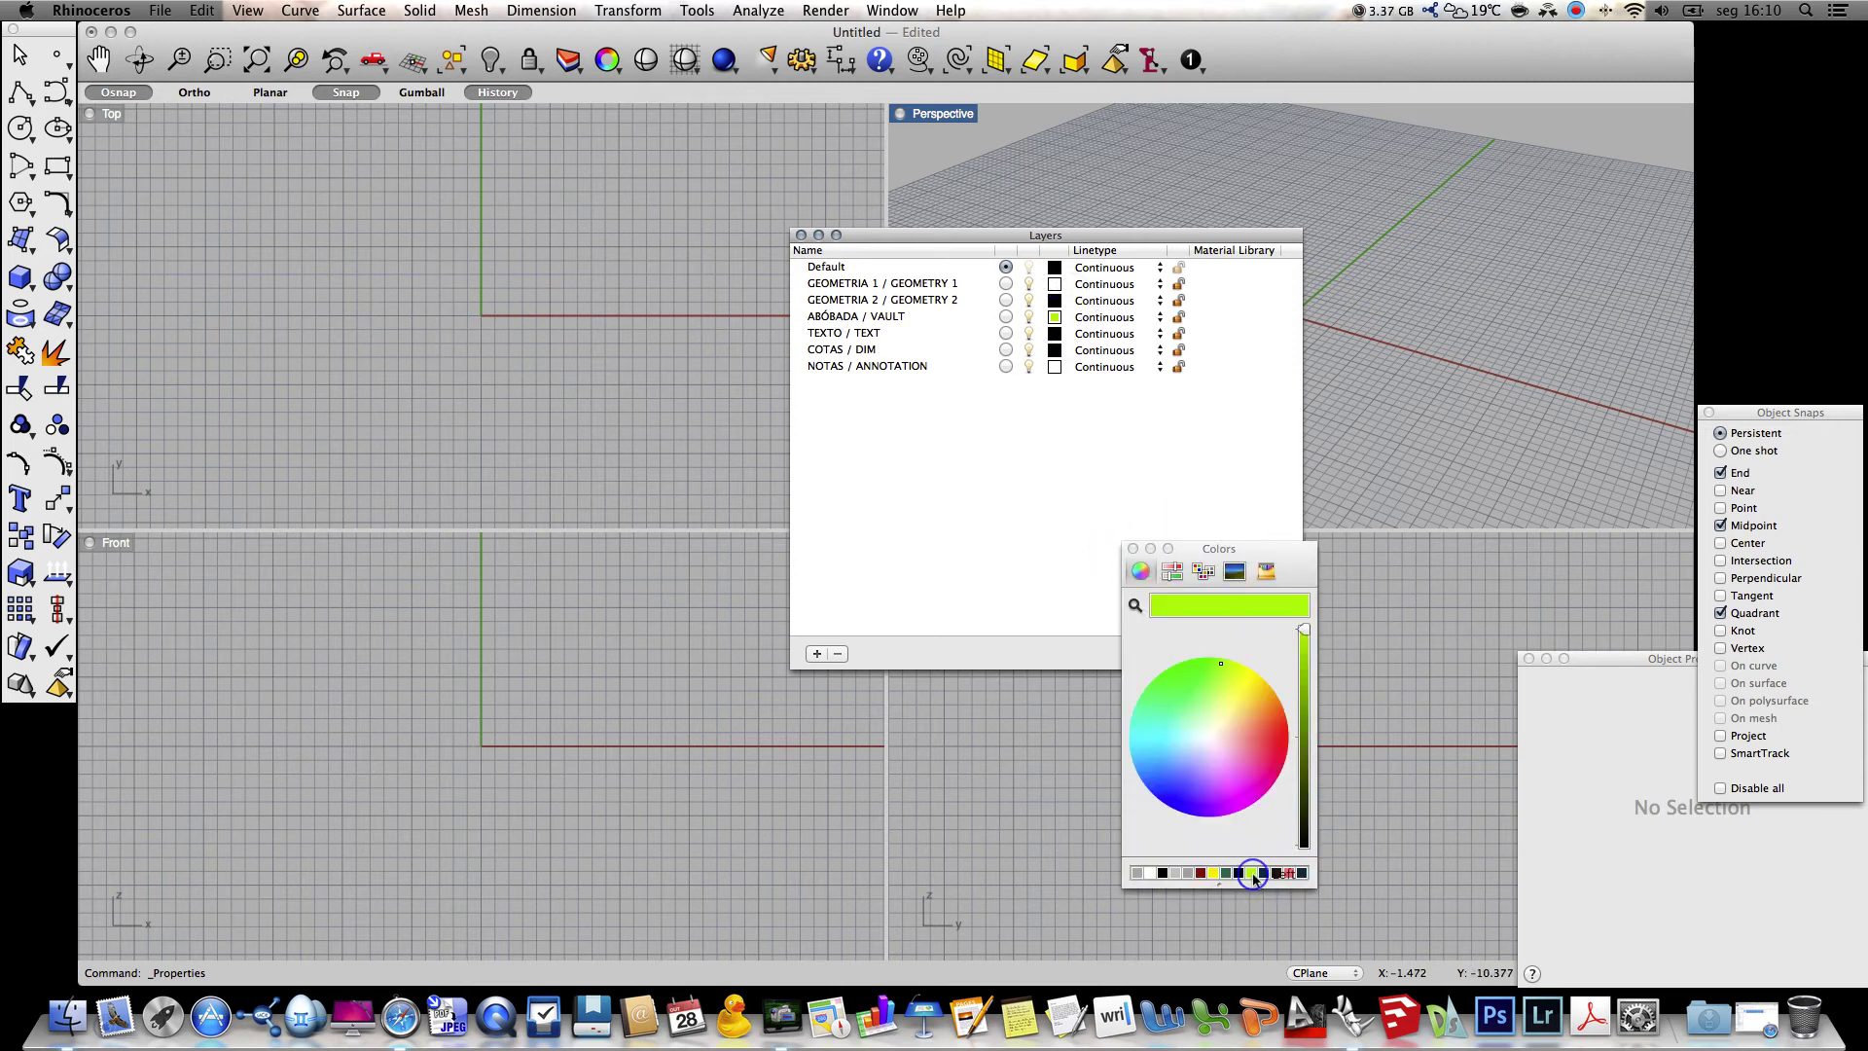
left_click(1133, 549)
left_click(1077, 476)
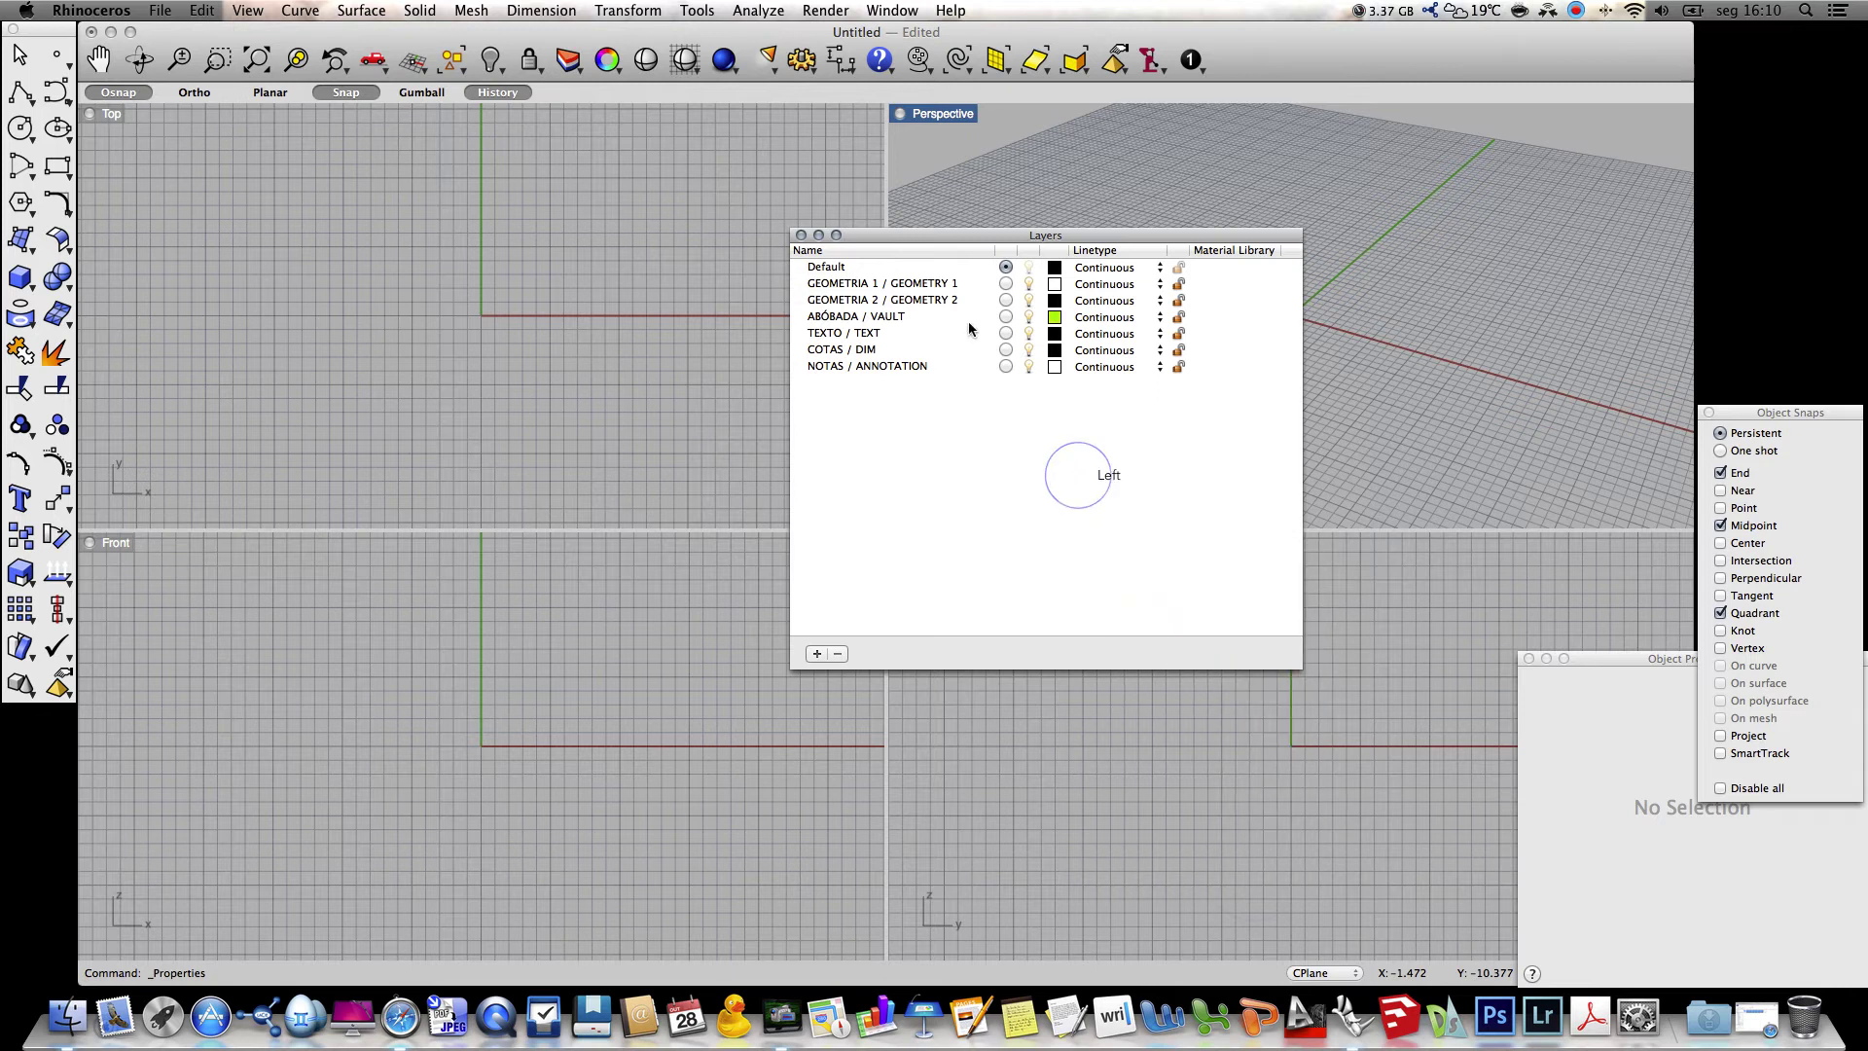
mouse_move(1300, 423)
left_mouse_down()
mouse_move(1265, 421)
mouse_move(1289, 424)
left_mouse_up()
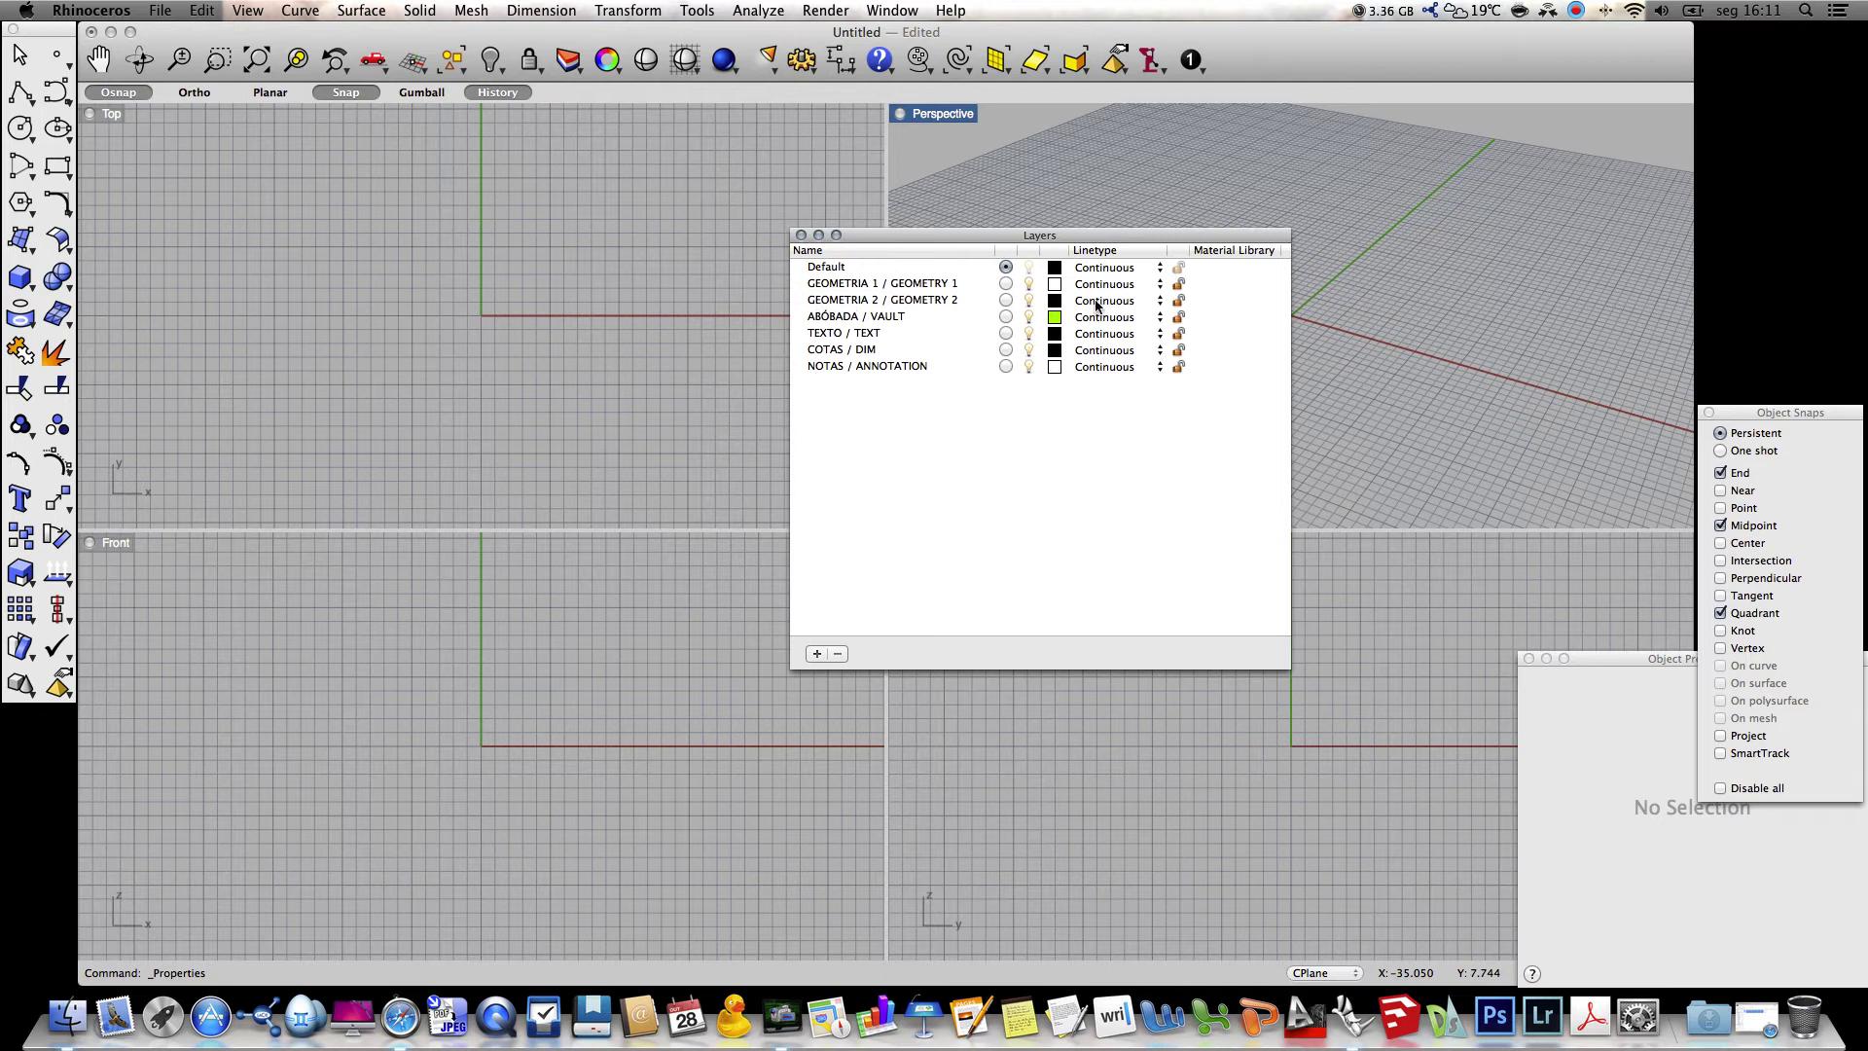
Create a dashed linetype in the document settings with a line segment of 1.0 mm and a space of 1.0 mm
left_click(823, 12)
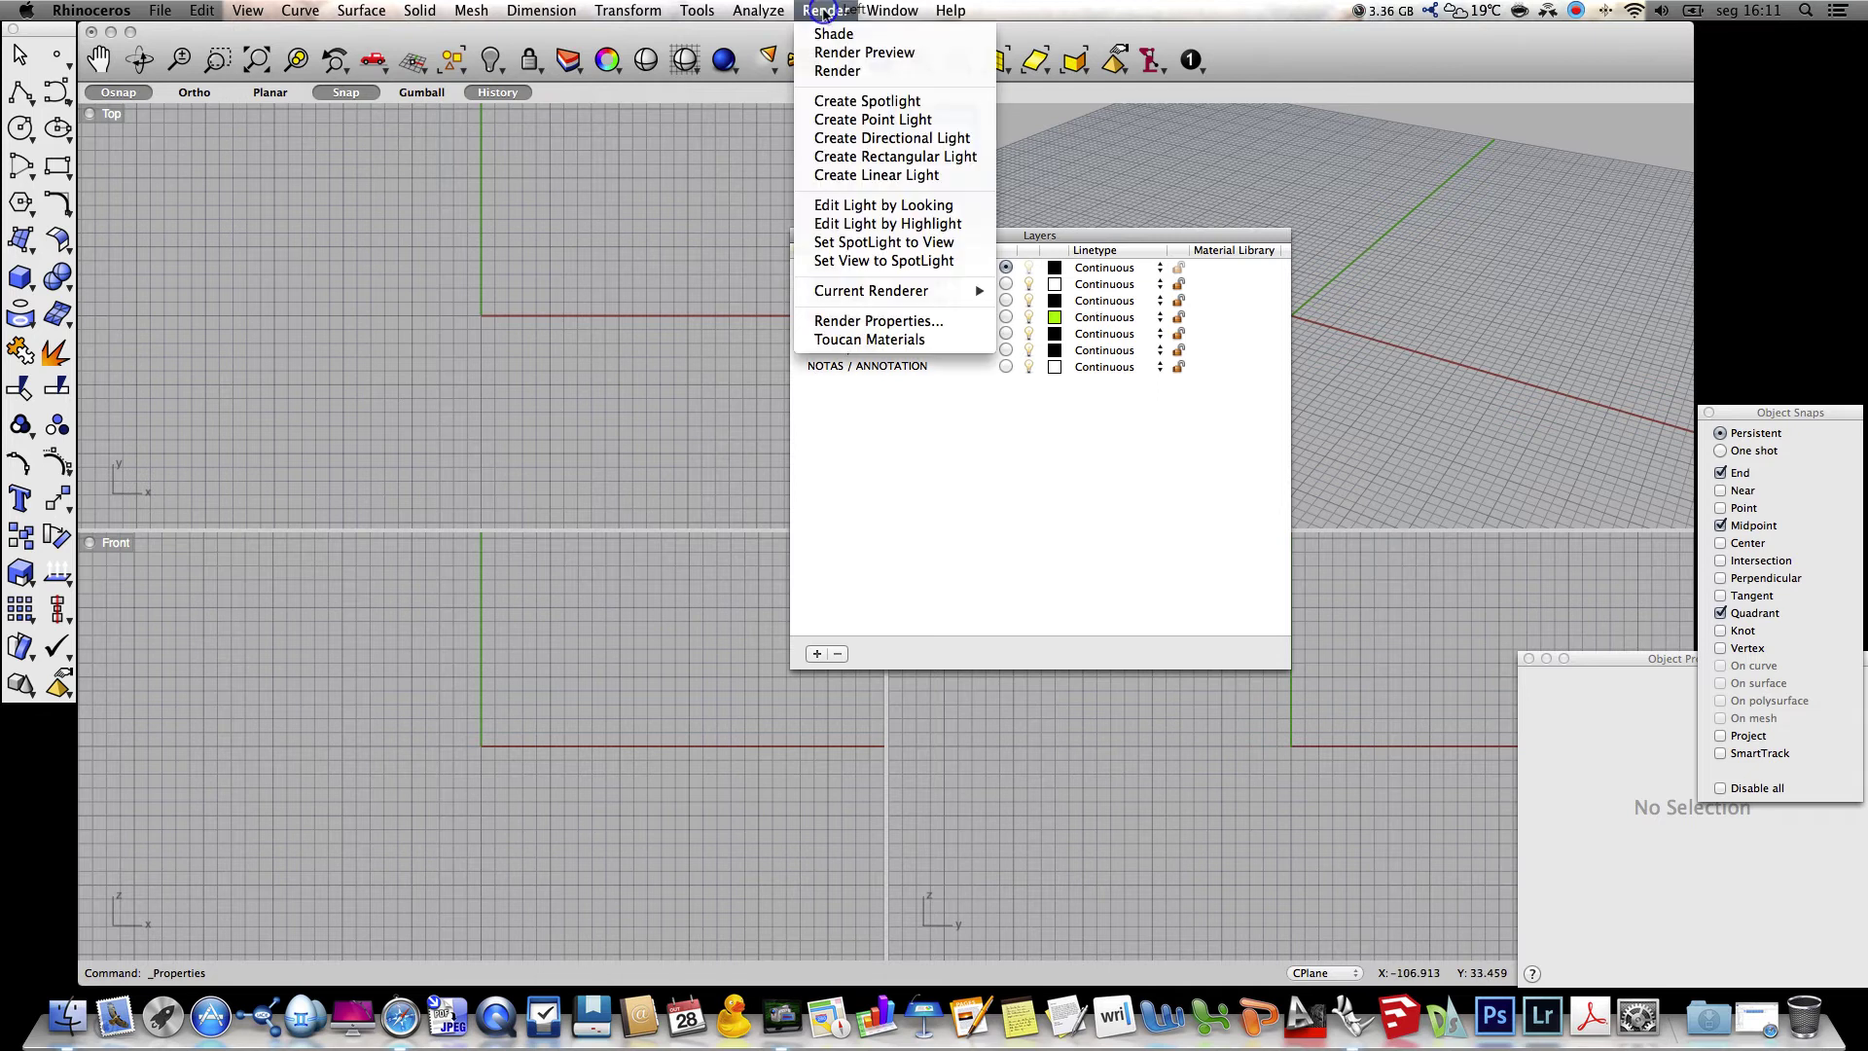
left_click(924, 331)
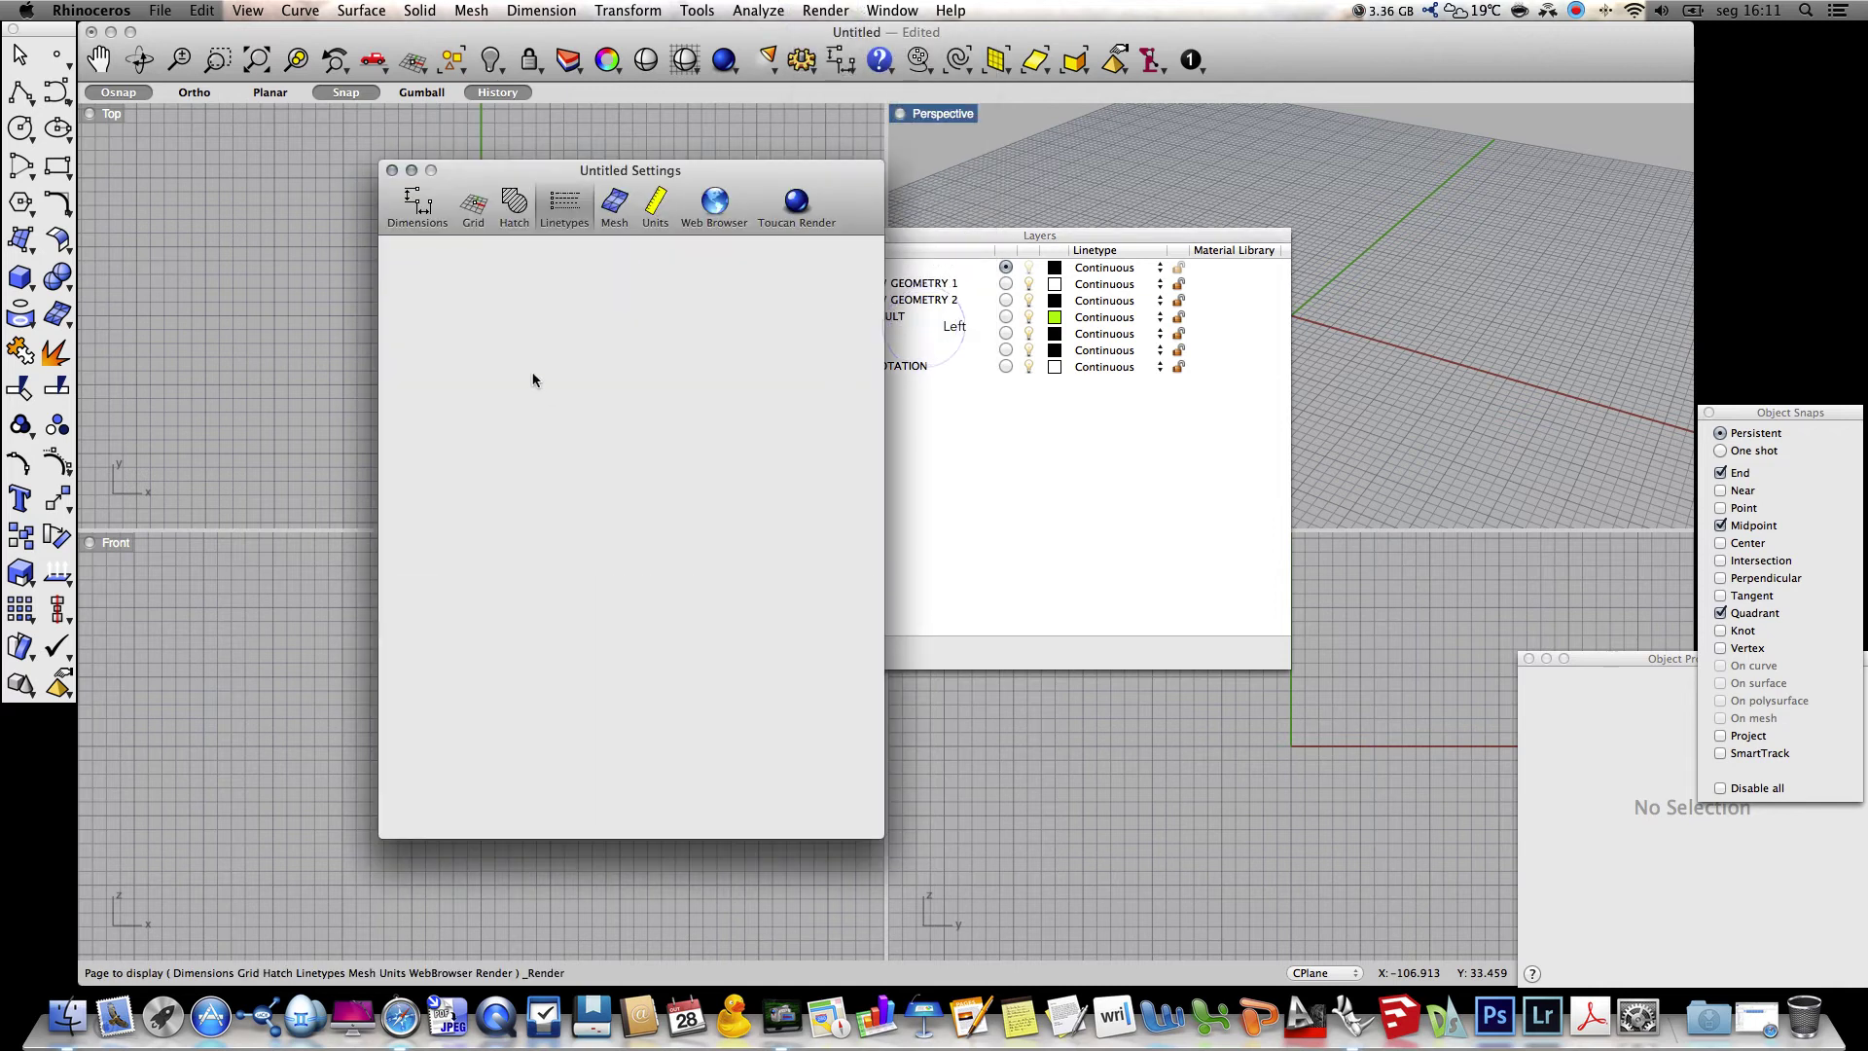
left_click(565, 204)
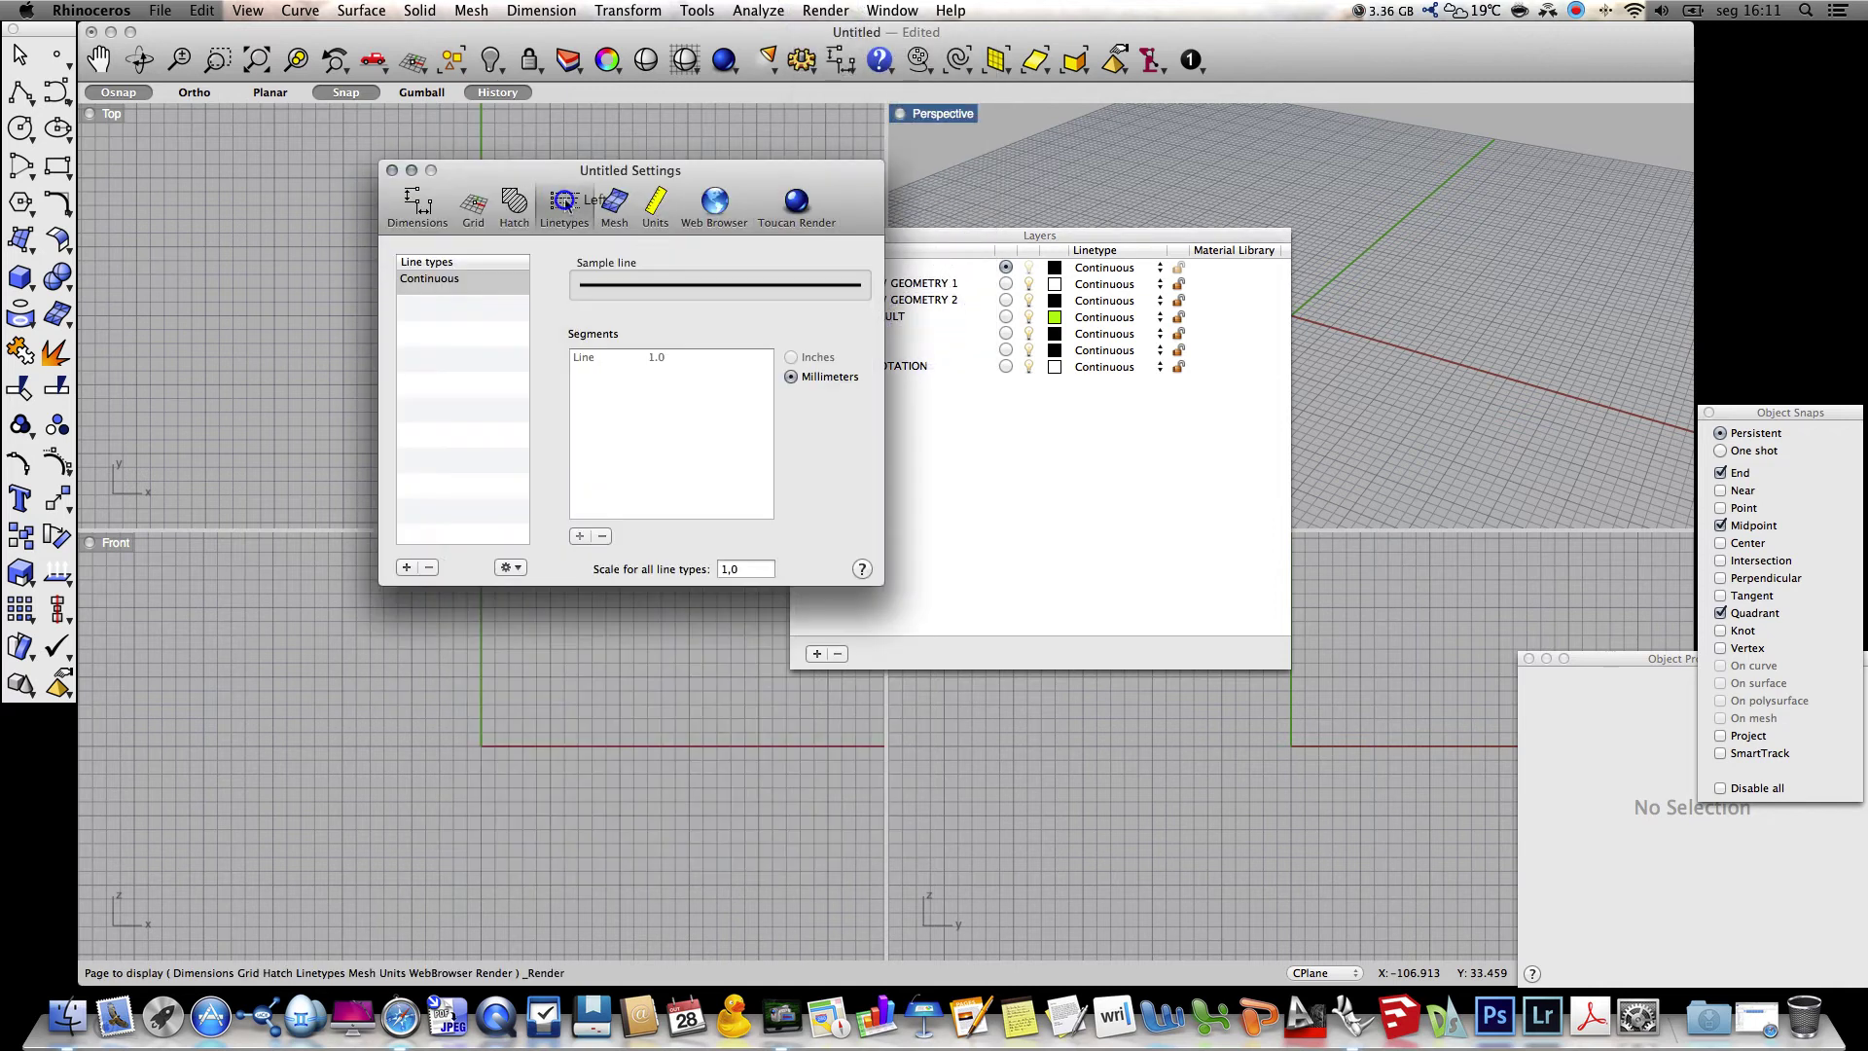
left_click(406, 566)
left_click(418, 303)
left_click(581, 536)
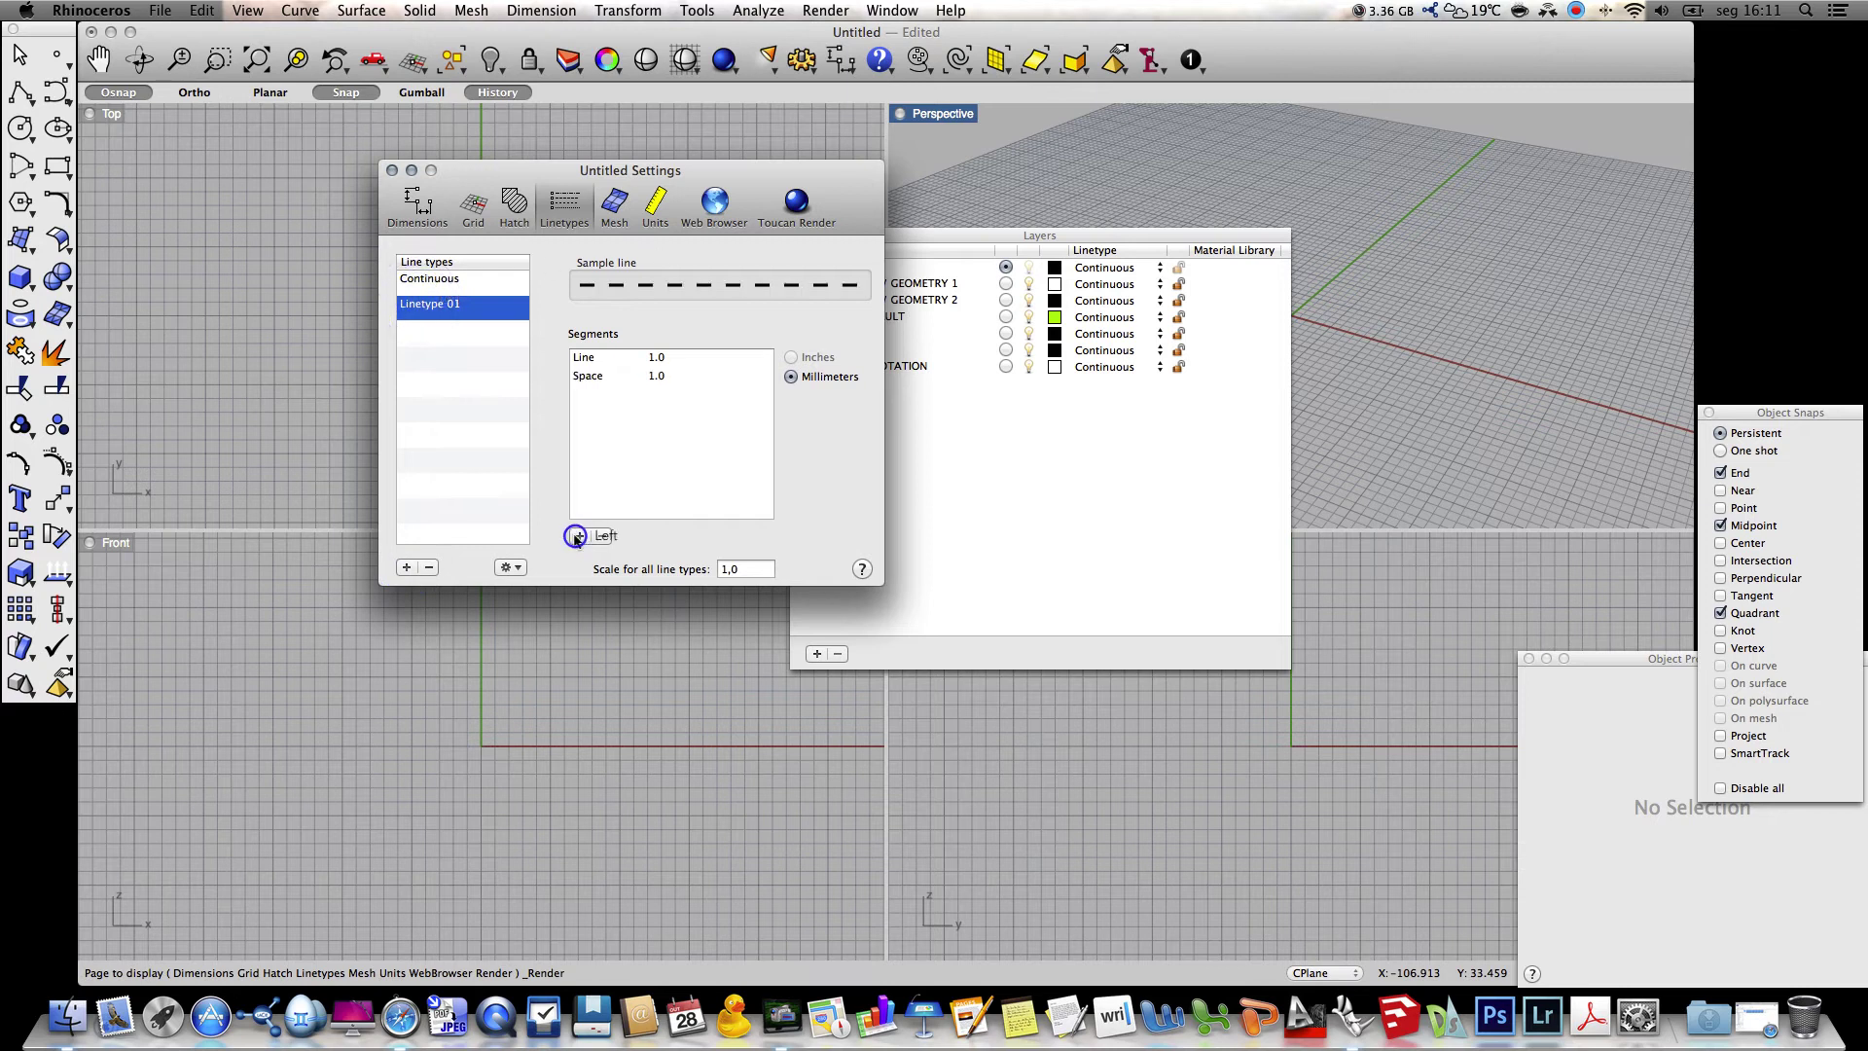
Set the scale for all line types to 0,35 and close the document settings
left_click(725, 569)
double_click(725, 569)
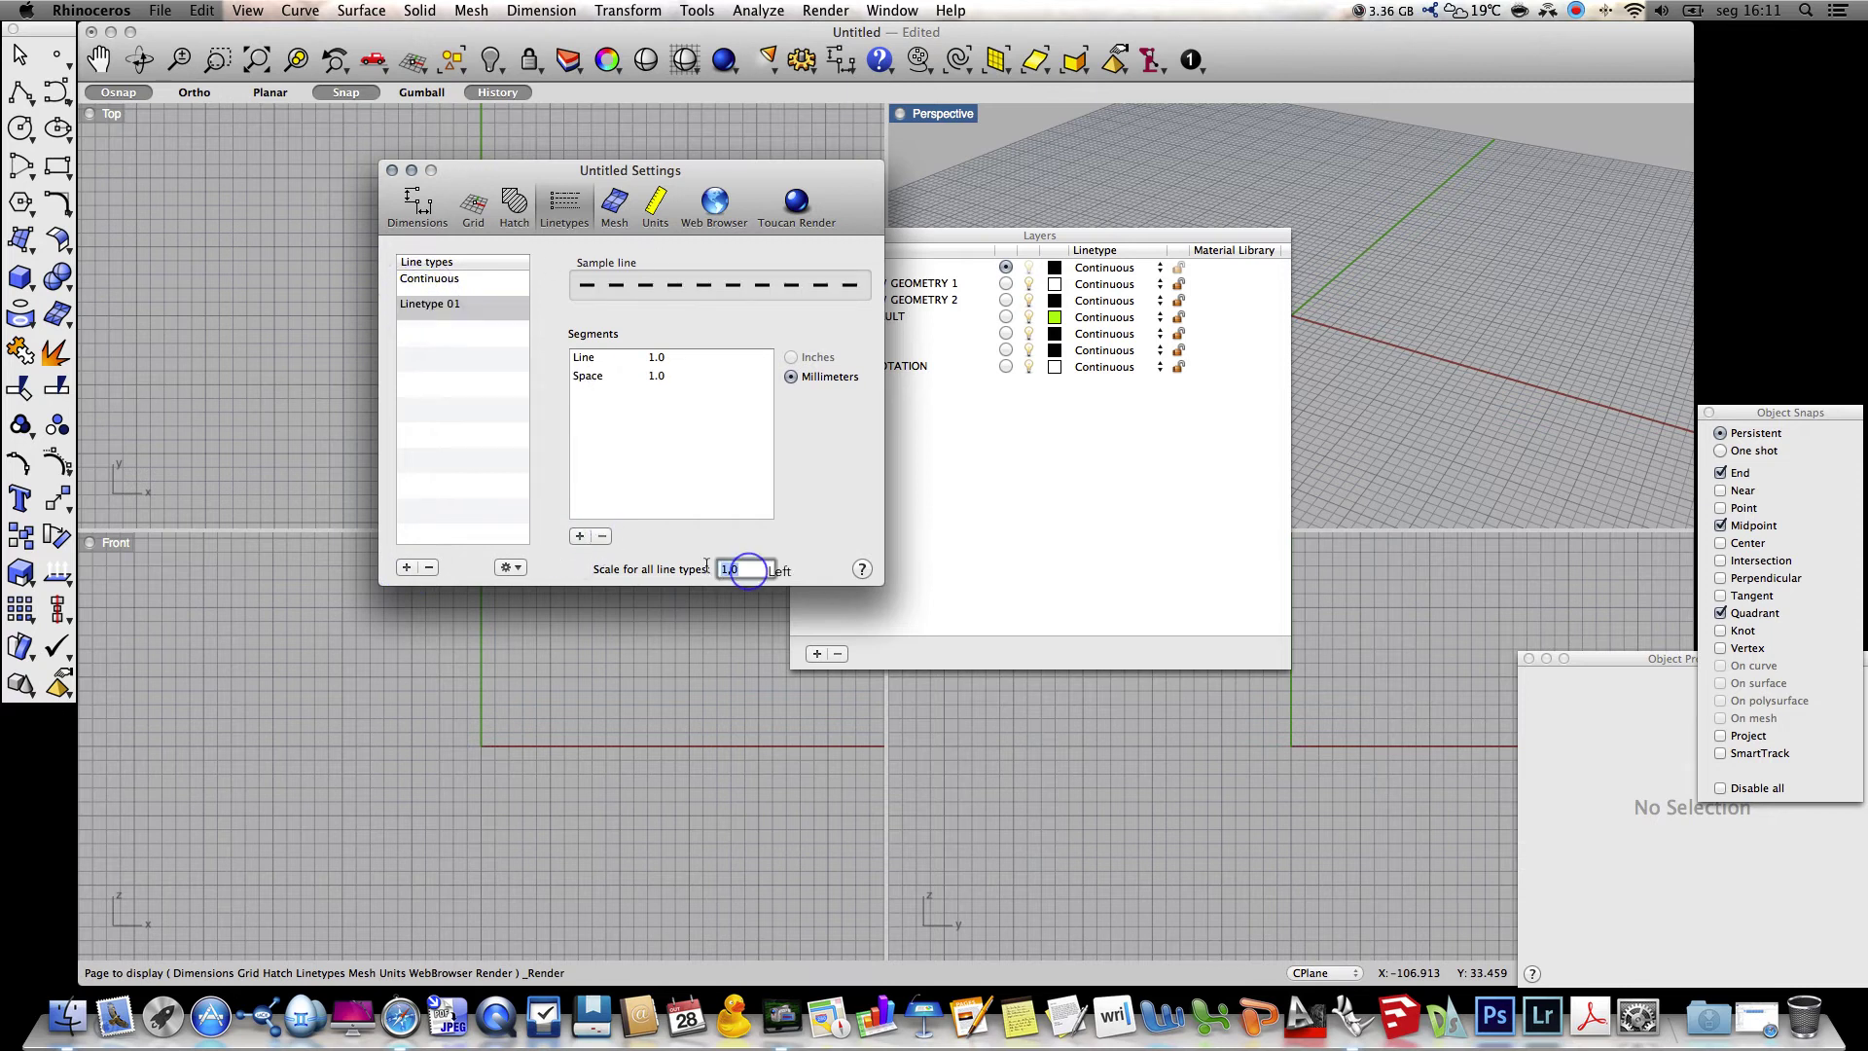
type("0")
key("Return")
type("0,35")
key("Return")
left_click(391, 171)
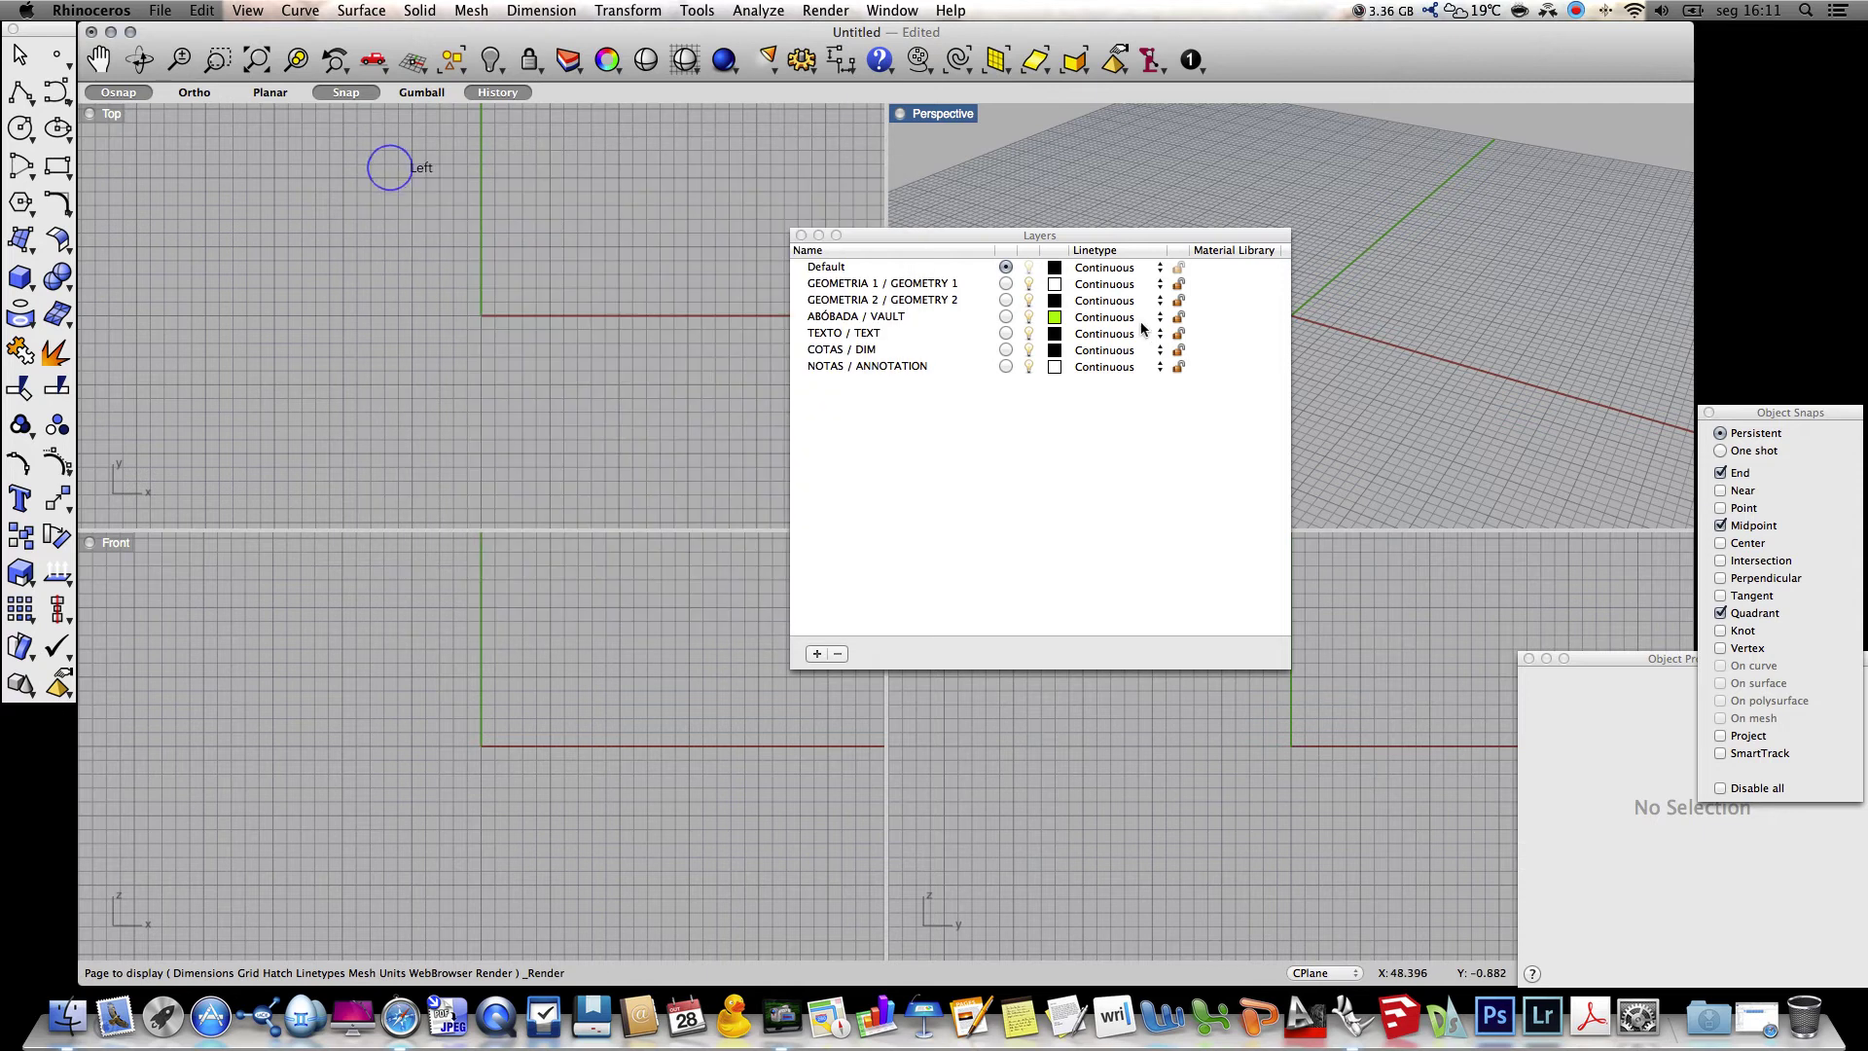
left_click(1105, 318)
left_click(1109, 334)
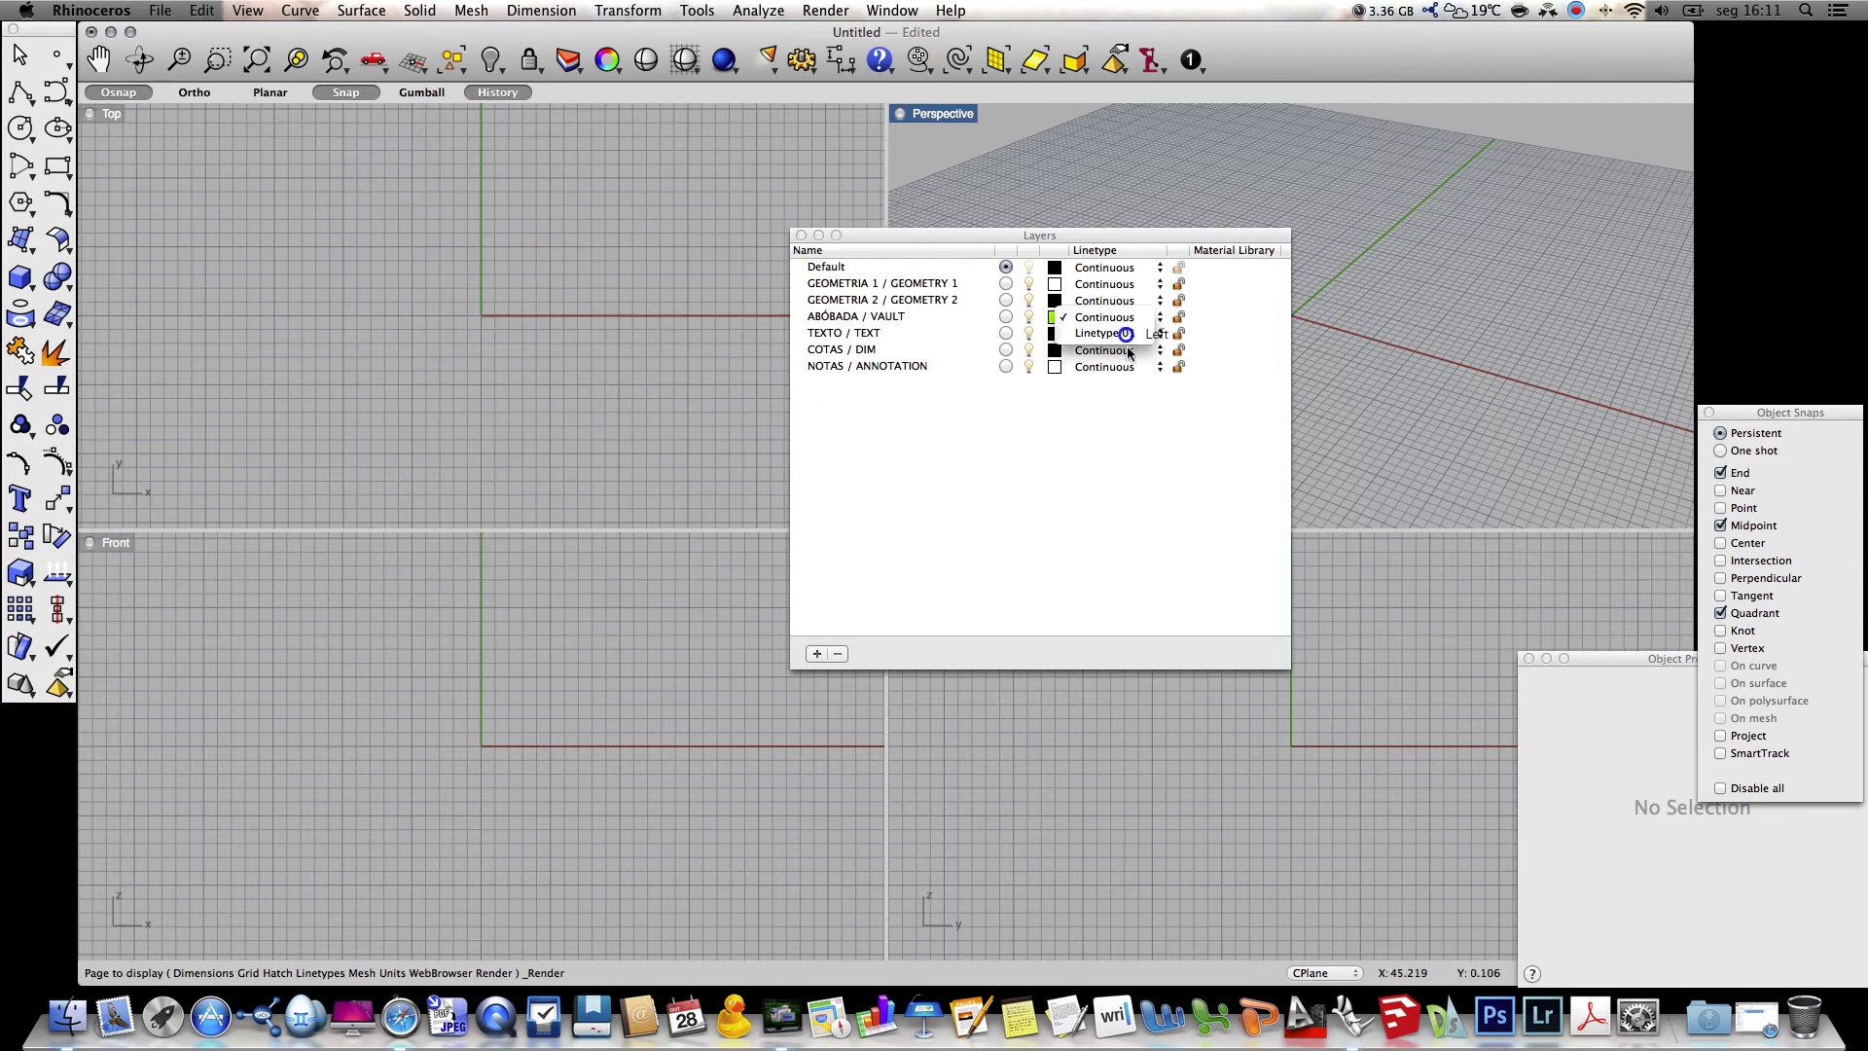
left_click(1102, 319)
left_click(1105, 299)
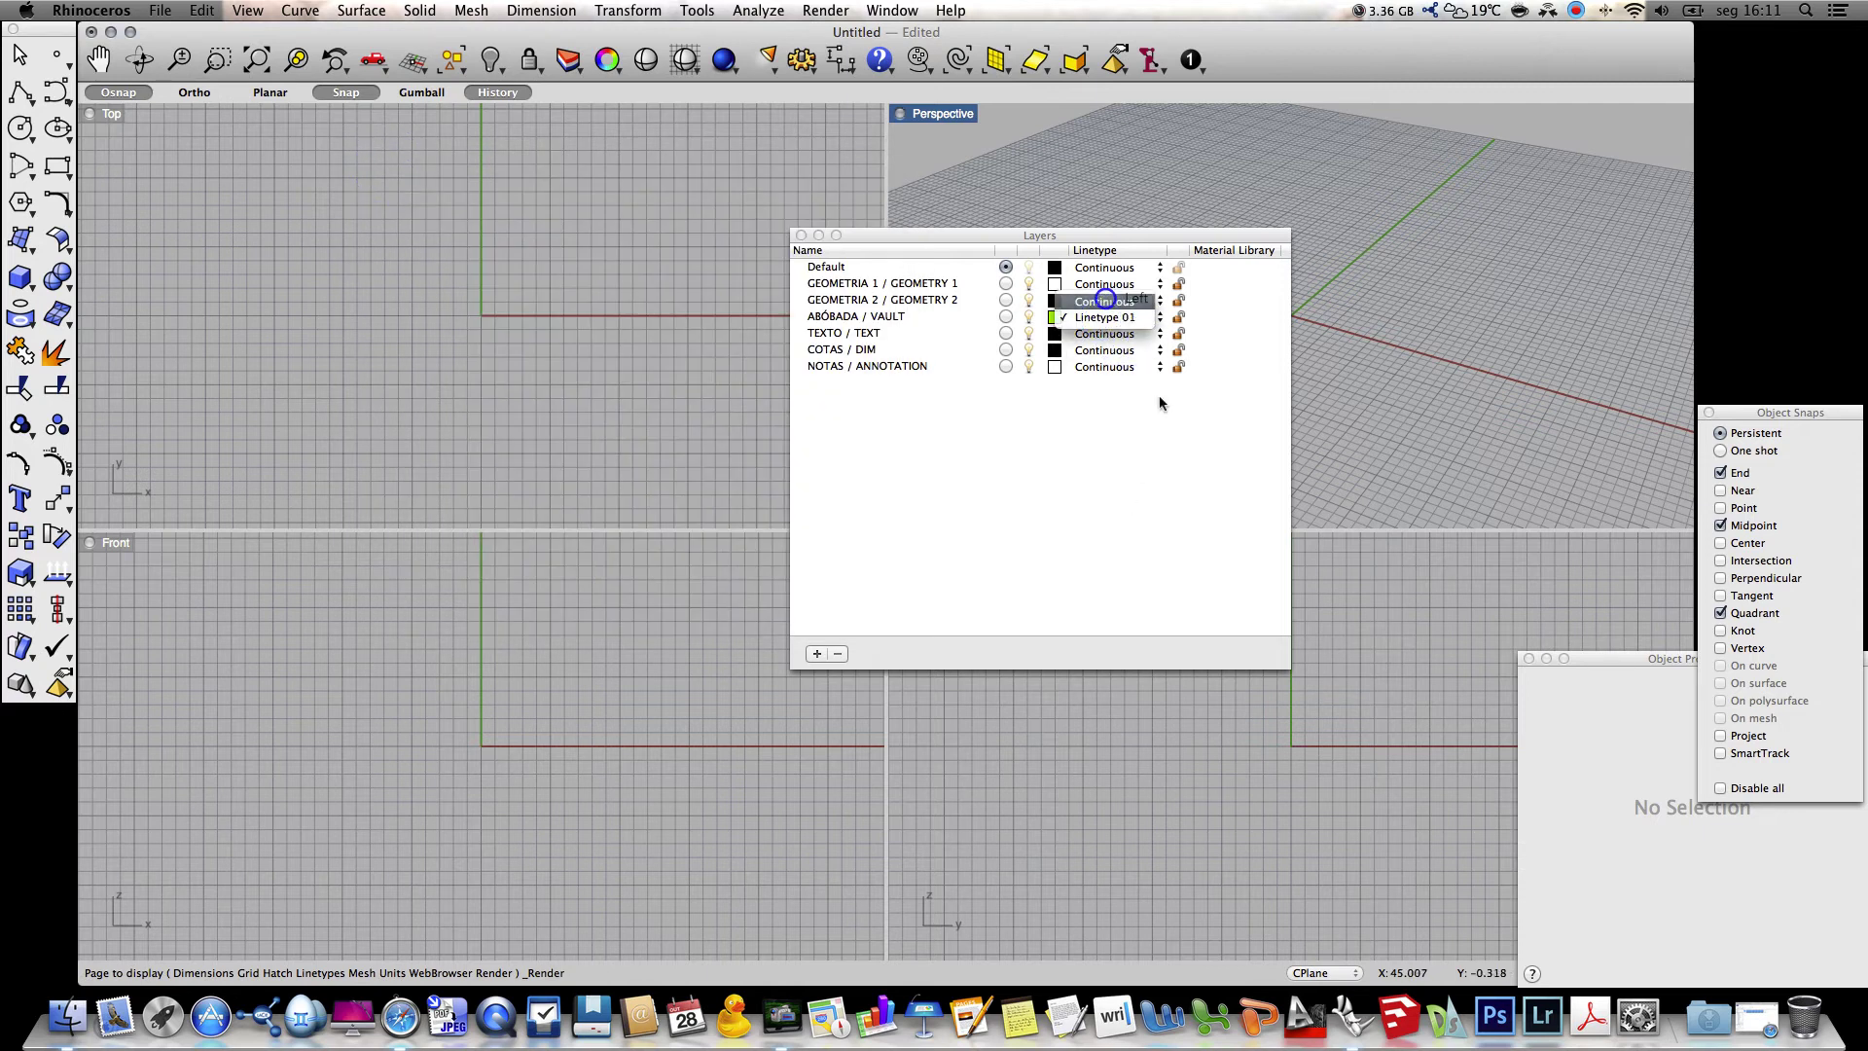
Assign the dashed Linetype 01 to the GEOMETRIA 2 / GEOMETRY 2 layer
left_click(1087, 299)
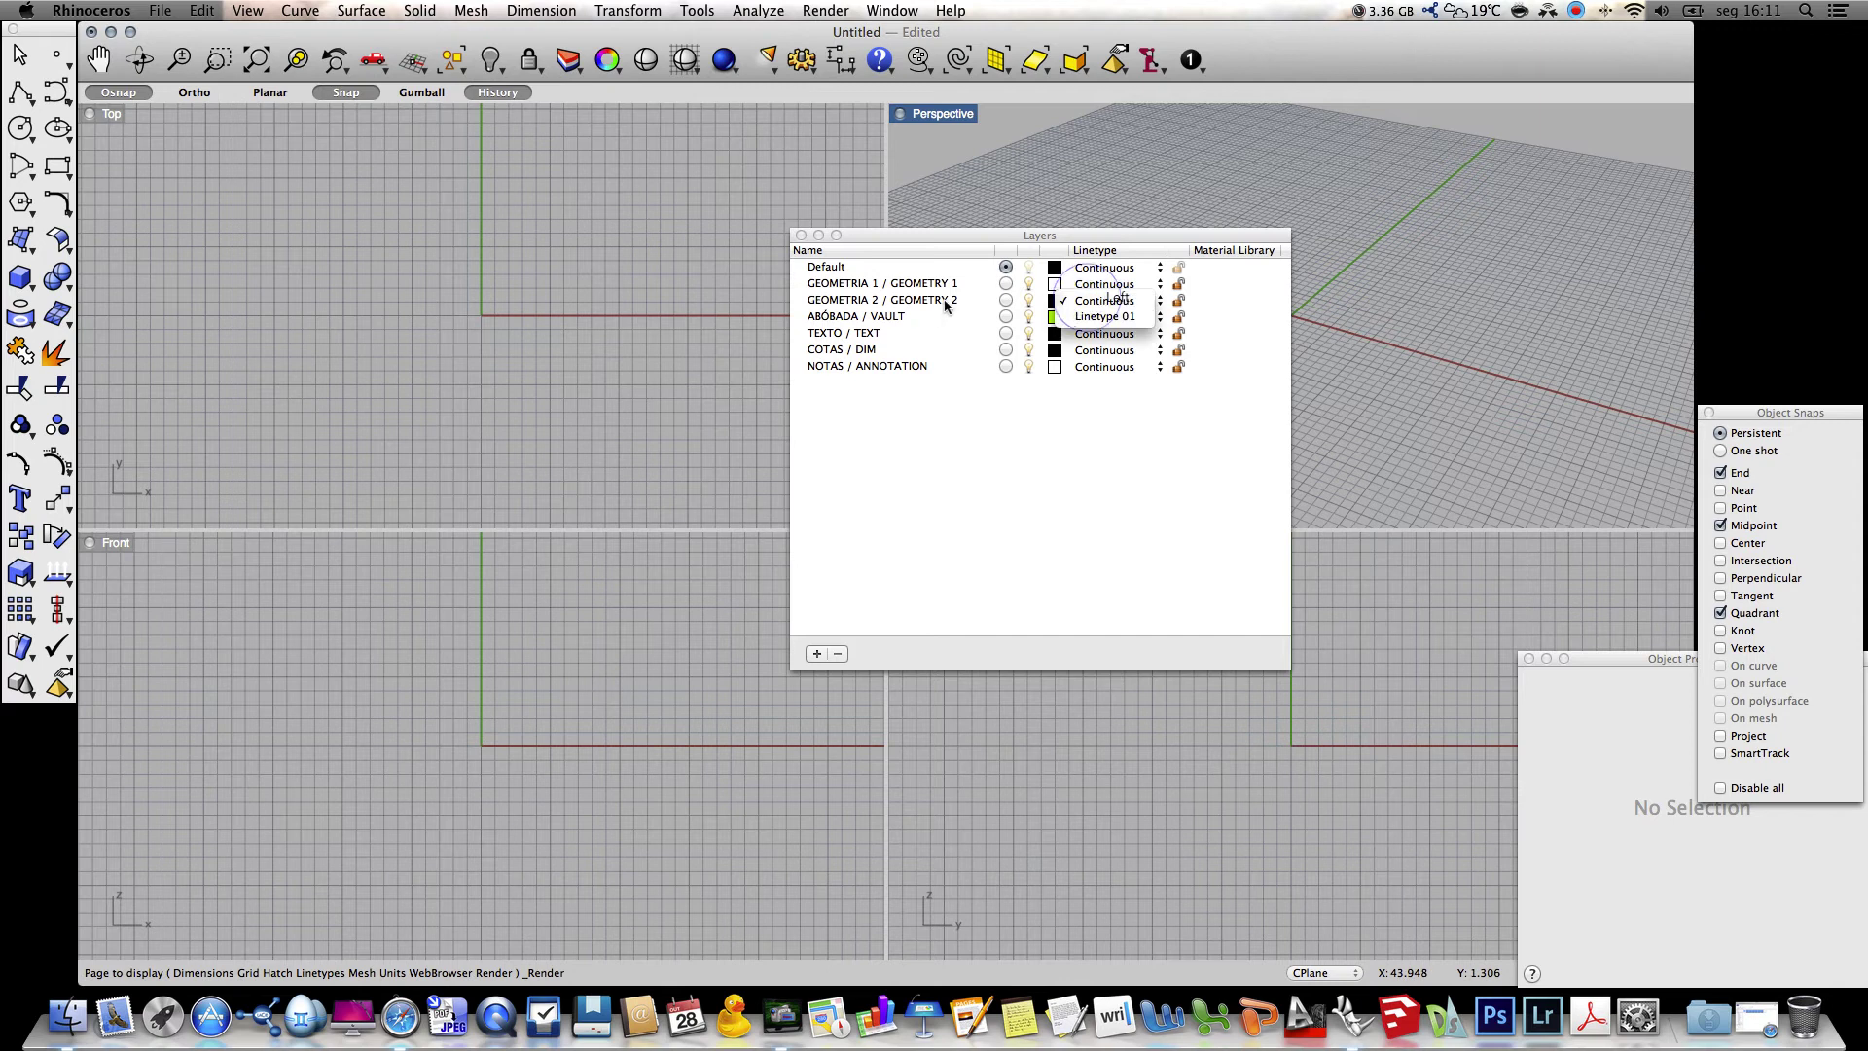
left_click(1121, 316)
left_click(1106, 458)
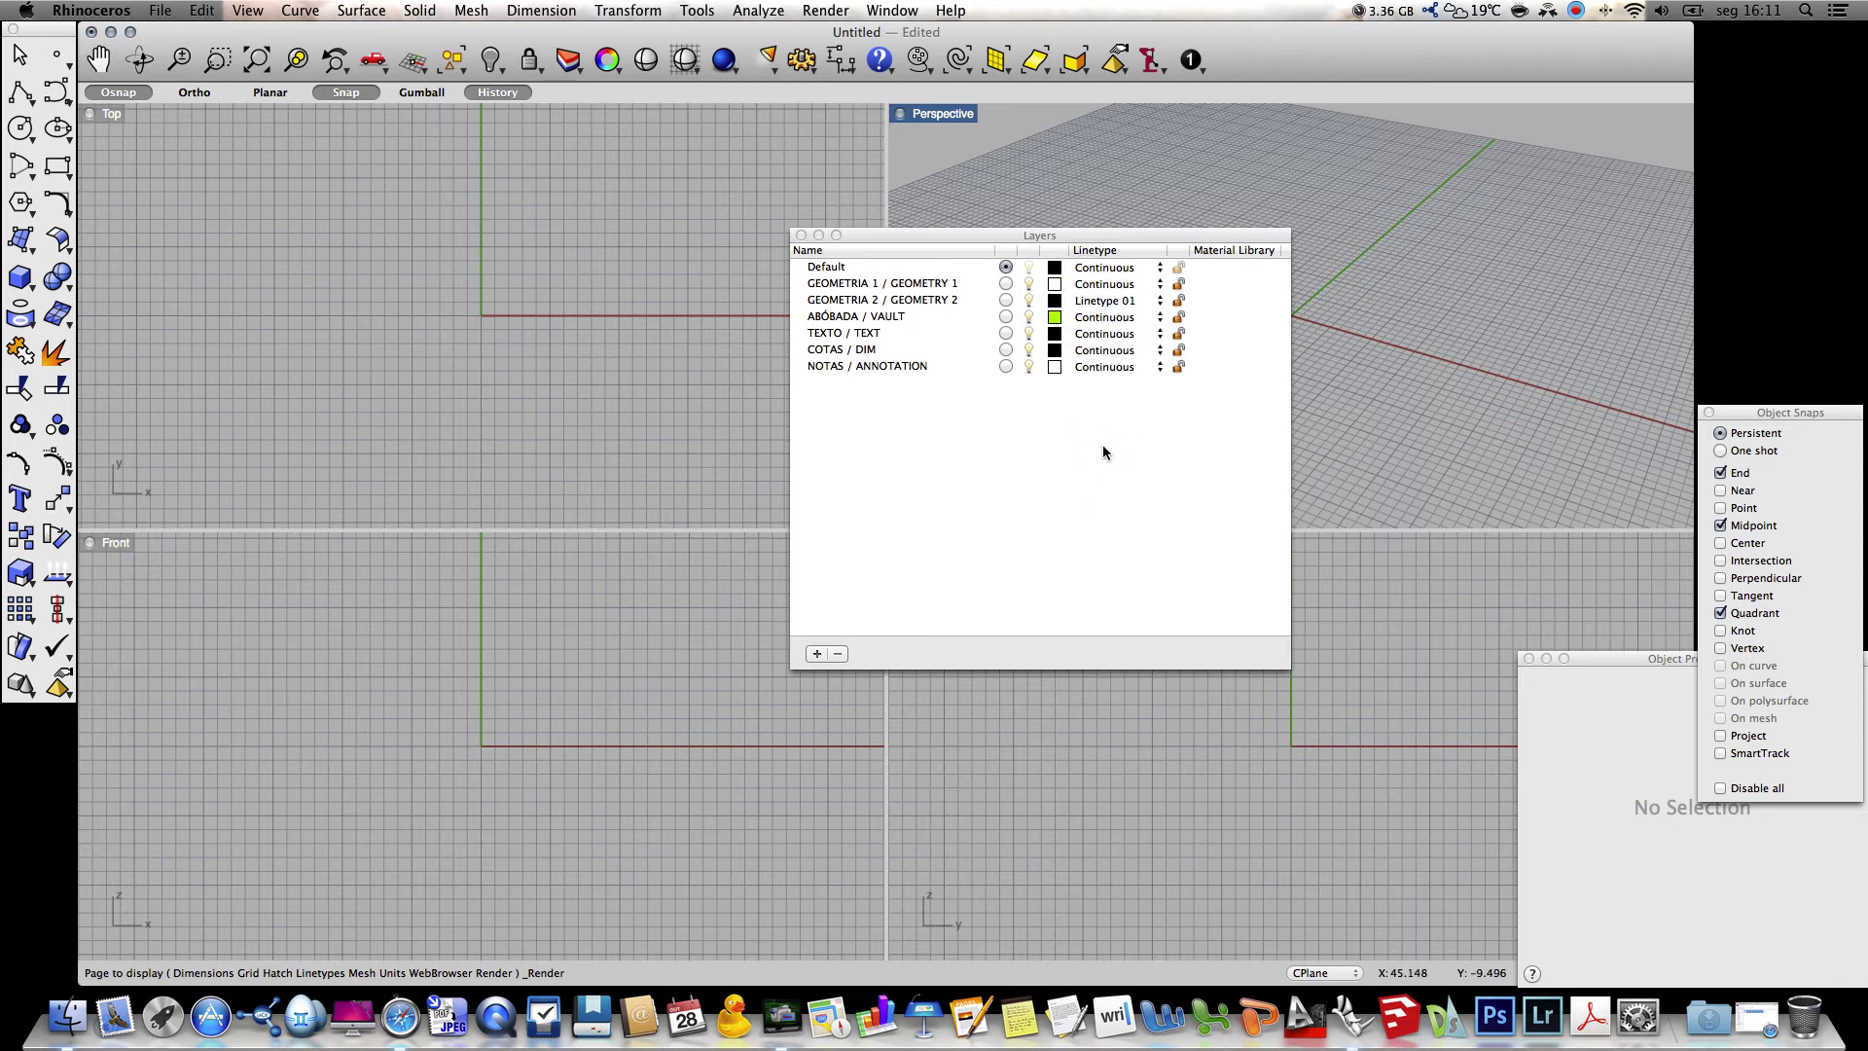
Shrink the Layers window and its name column to fit the layer list, and move it clear of most of the viewports
left_click_drag(1290, 343, 1119, 344)
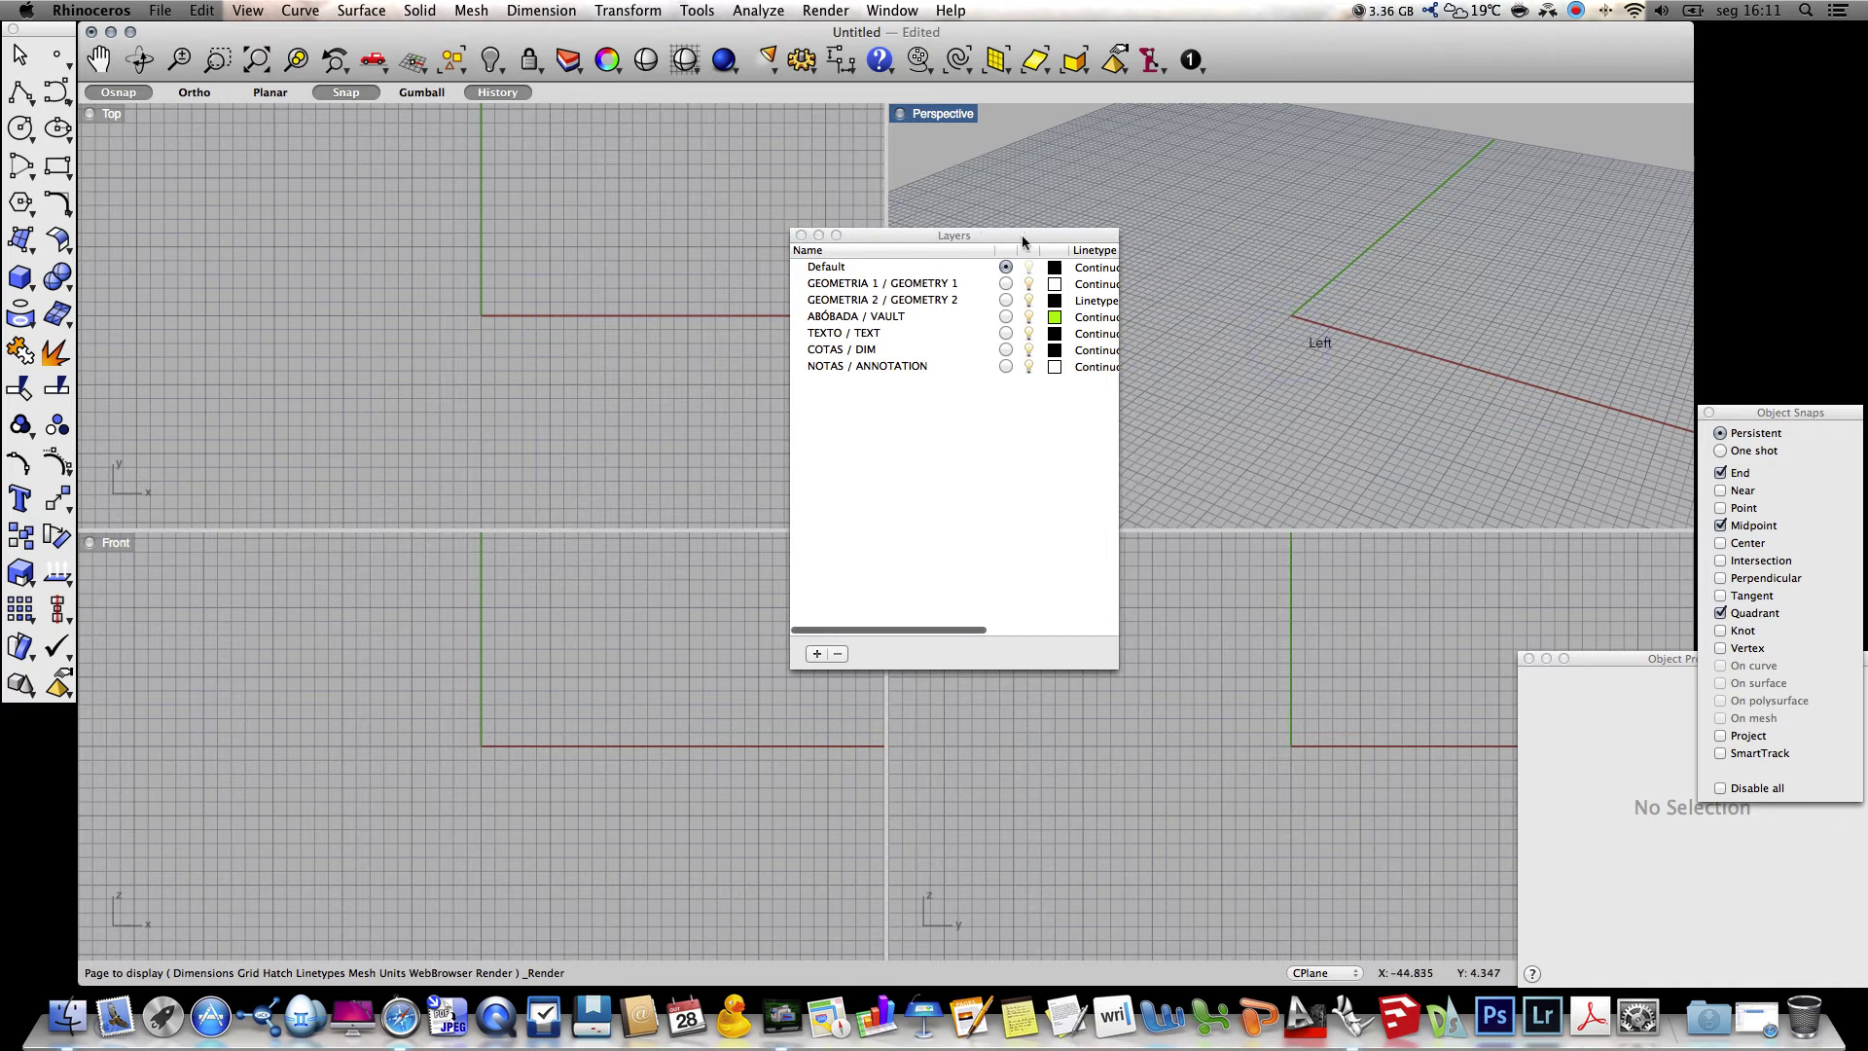
left_click(993, 251)
left_click_drag(992, 251, 970, 251)
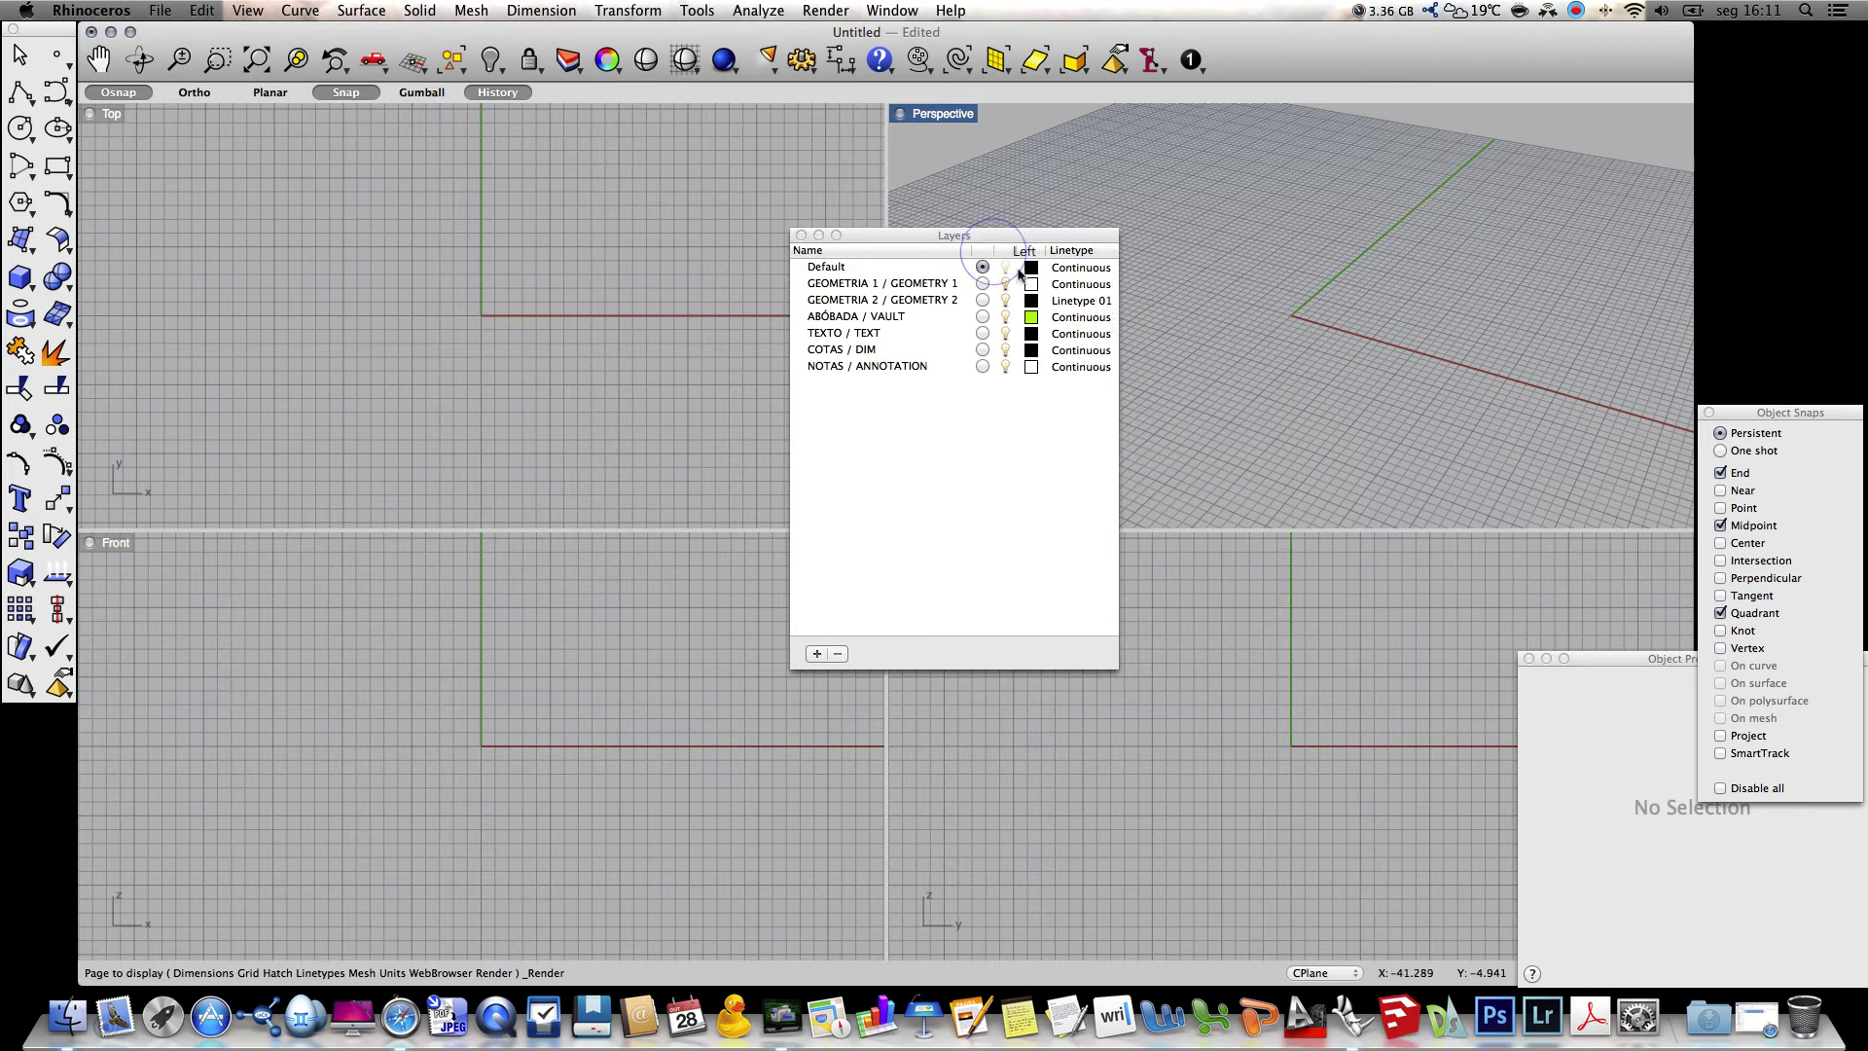
left_click(1119, 290)
left_click_drag(1119, 290, 1051, 290)
left_click_drag(953, 242, 1773, 30)
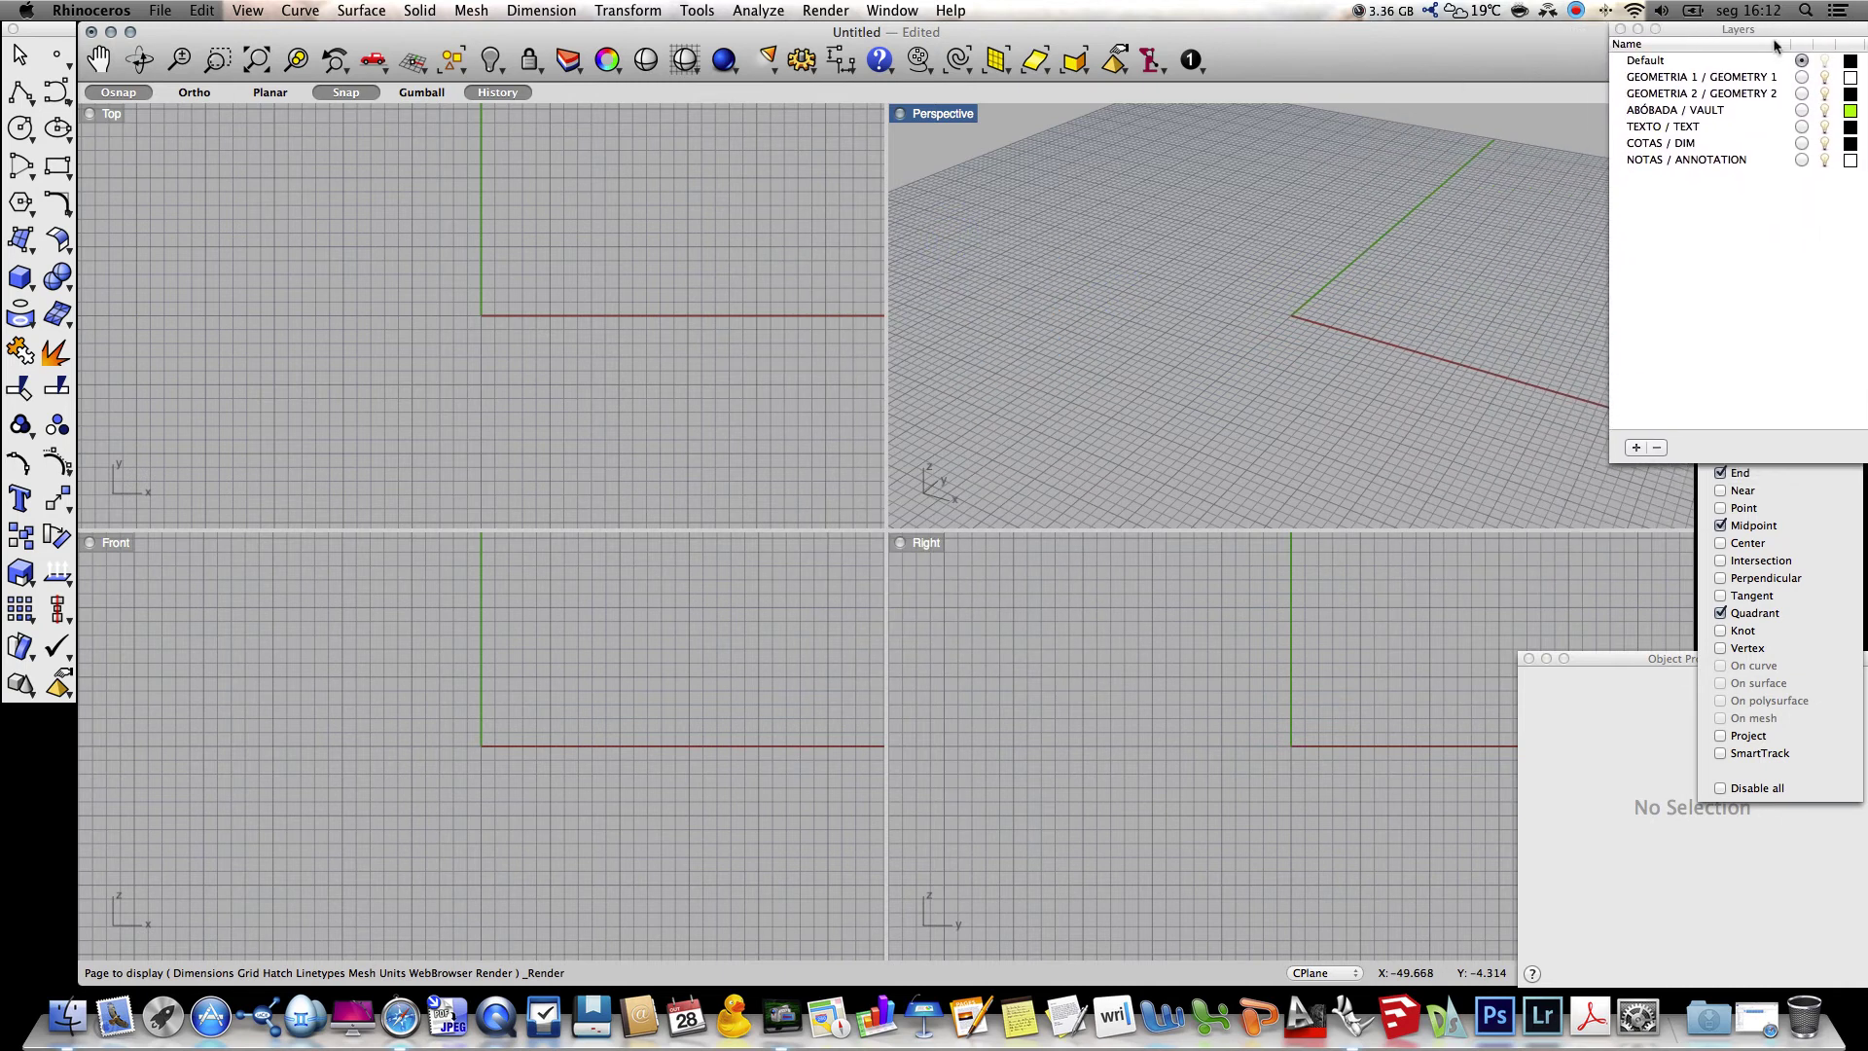
left_click_drag(1689, 462, 1675, 249)
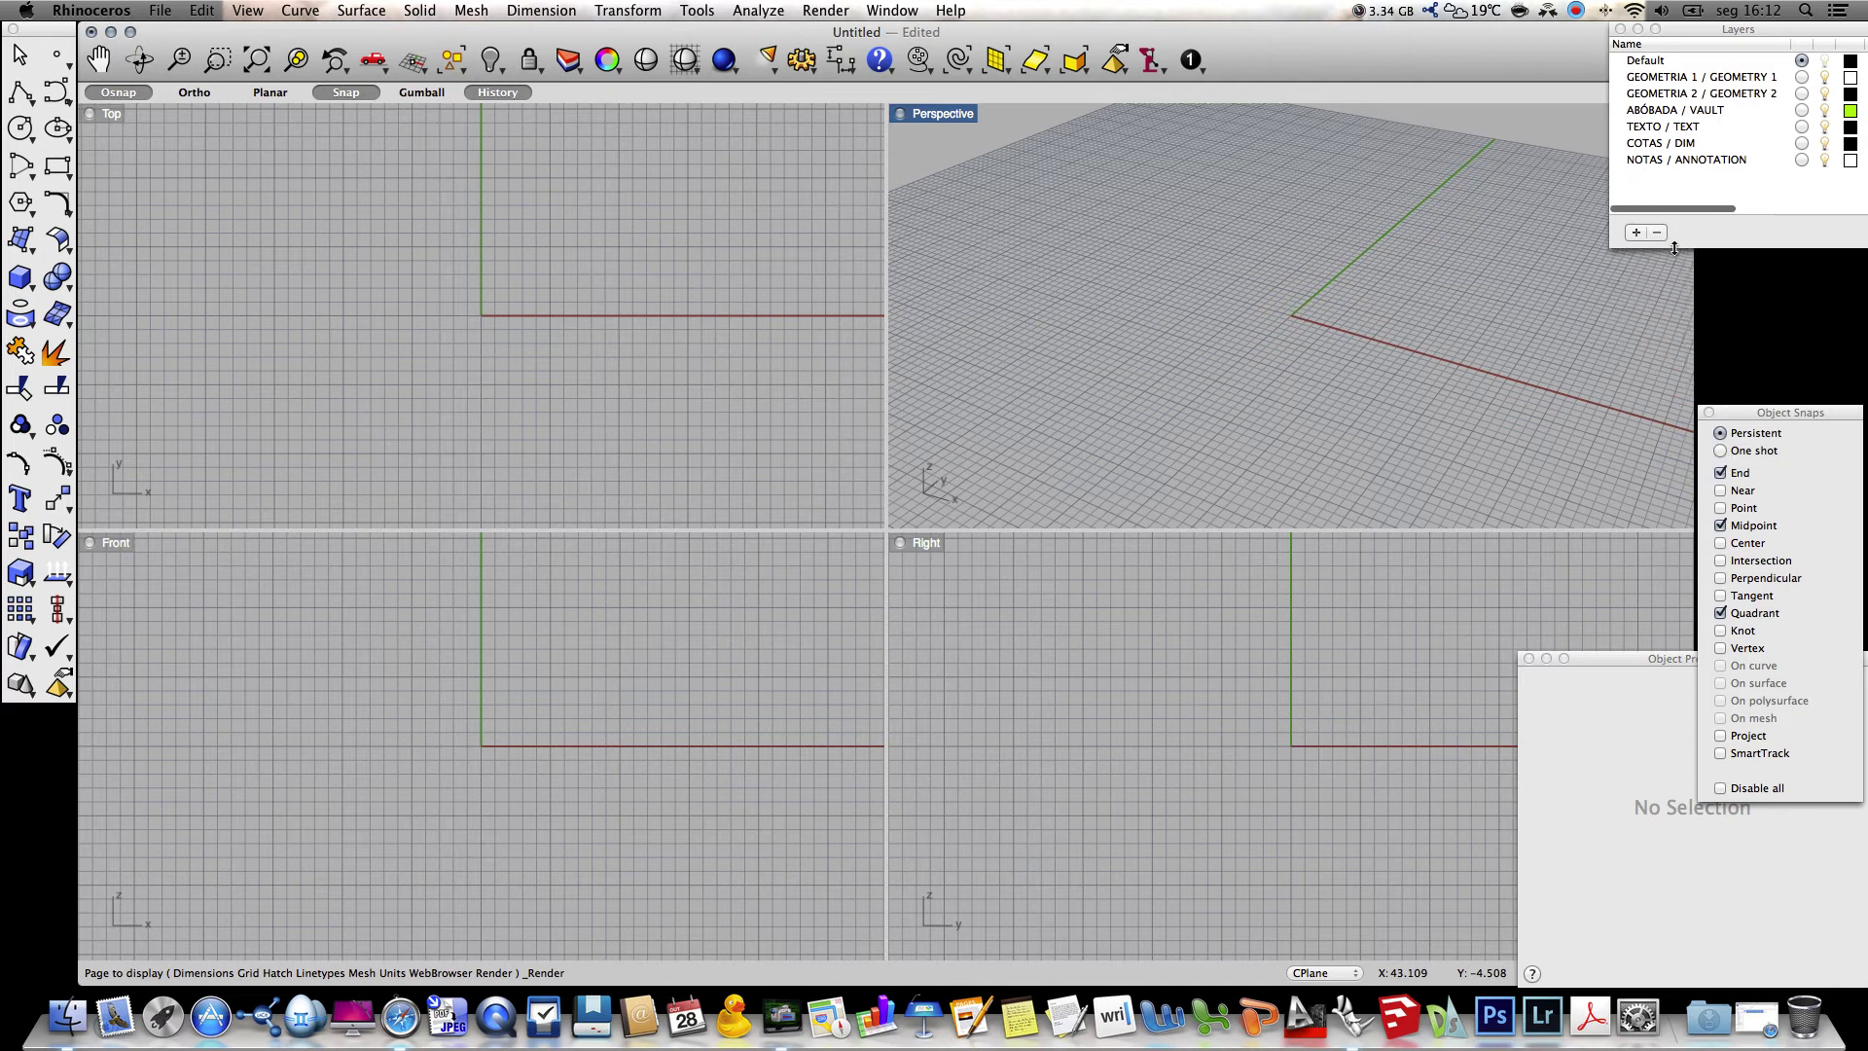
Place the Object Snaps window directly beneath the Layers window and enable the Center and Intersection snaps
left_click_drag(1757, 413, 1754, 260)
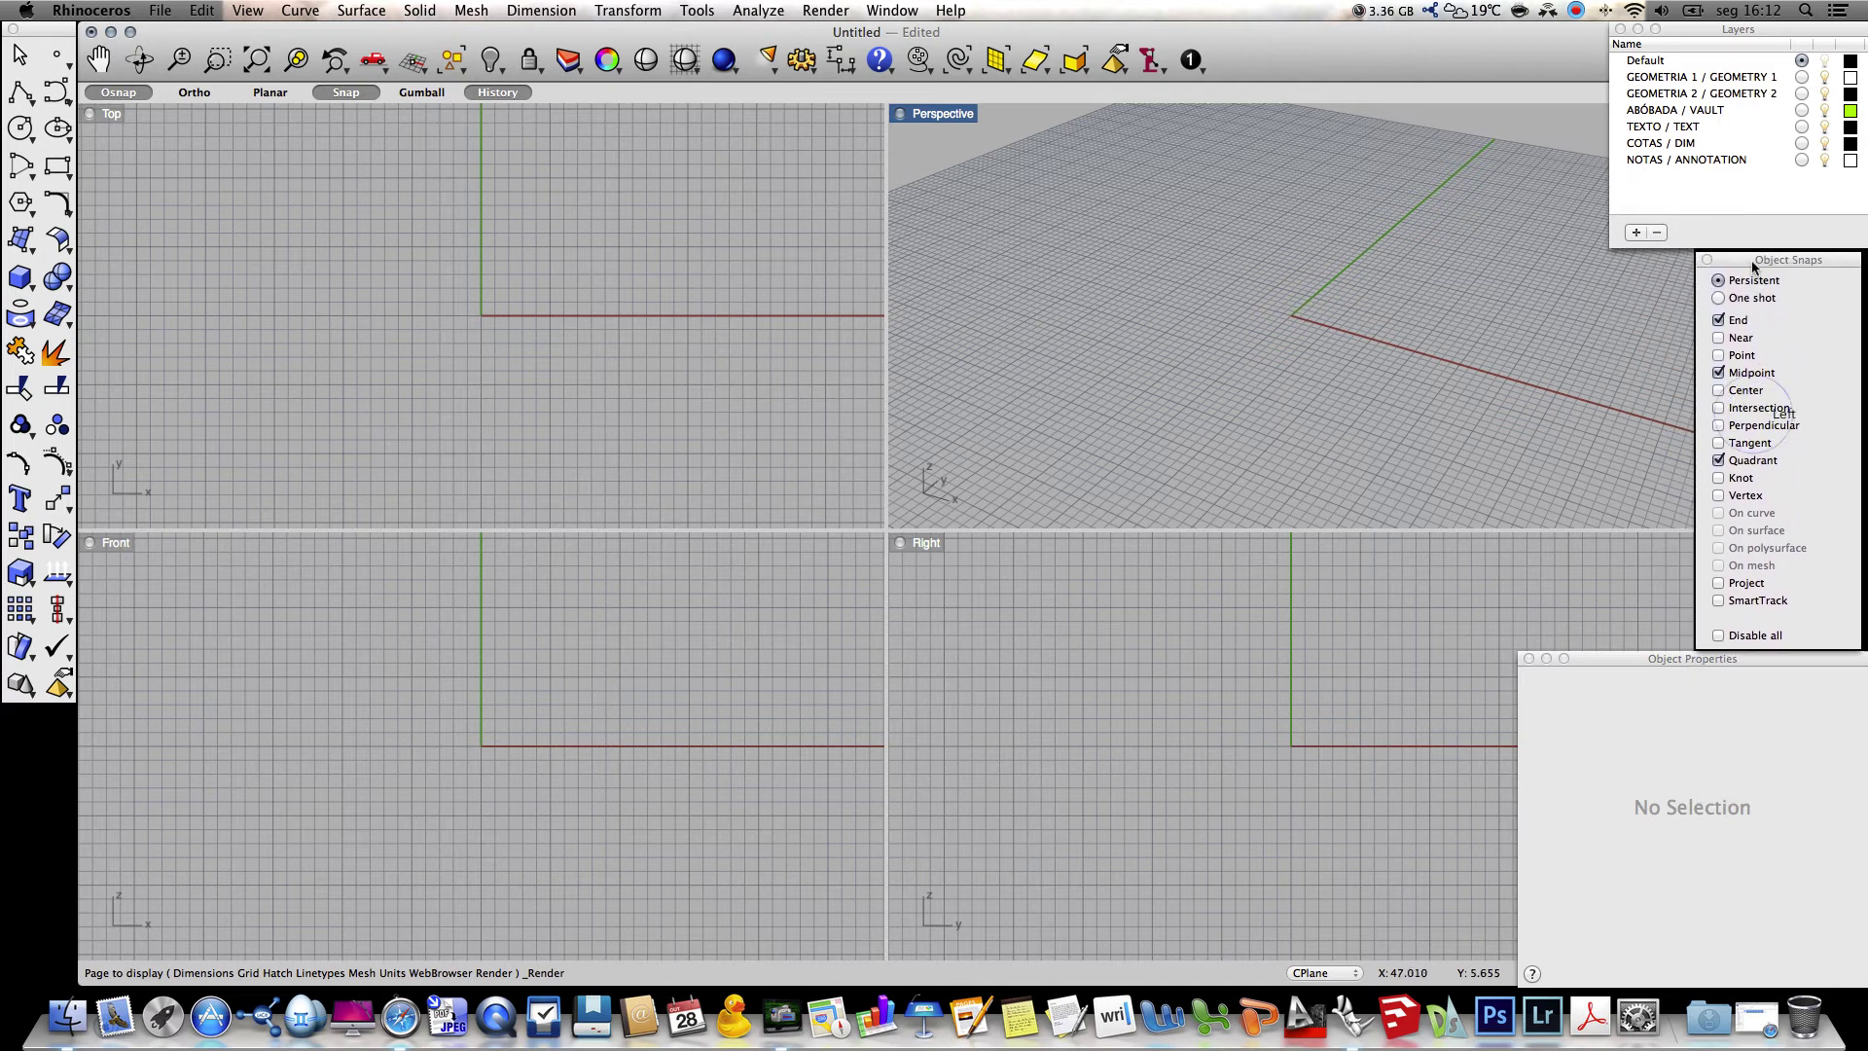
left_click(1745, 373)
left_click(1748, 392)
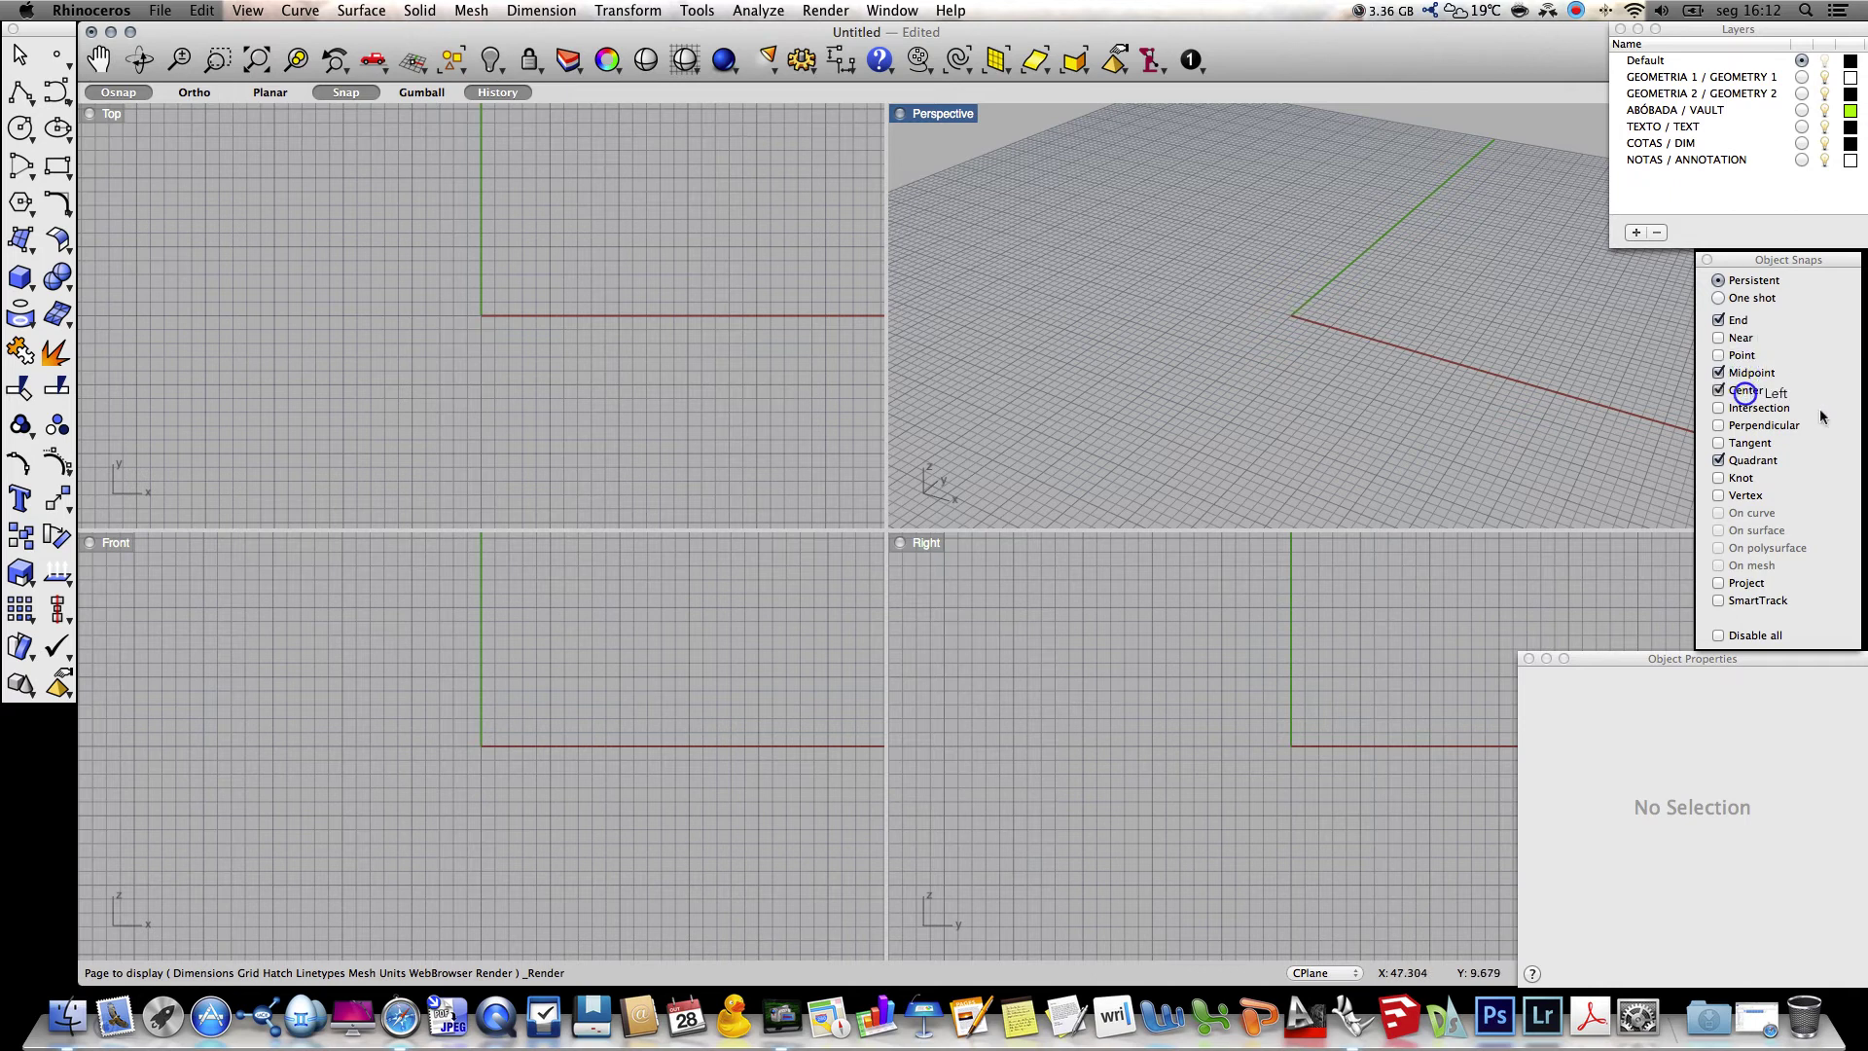
left_click(1747, 408)
left_click(1672, 662)
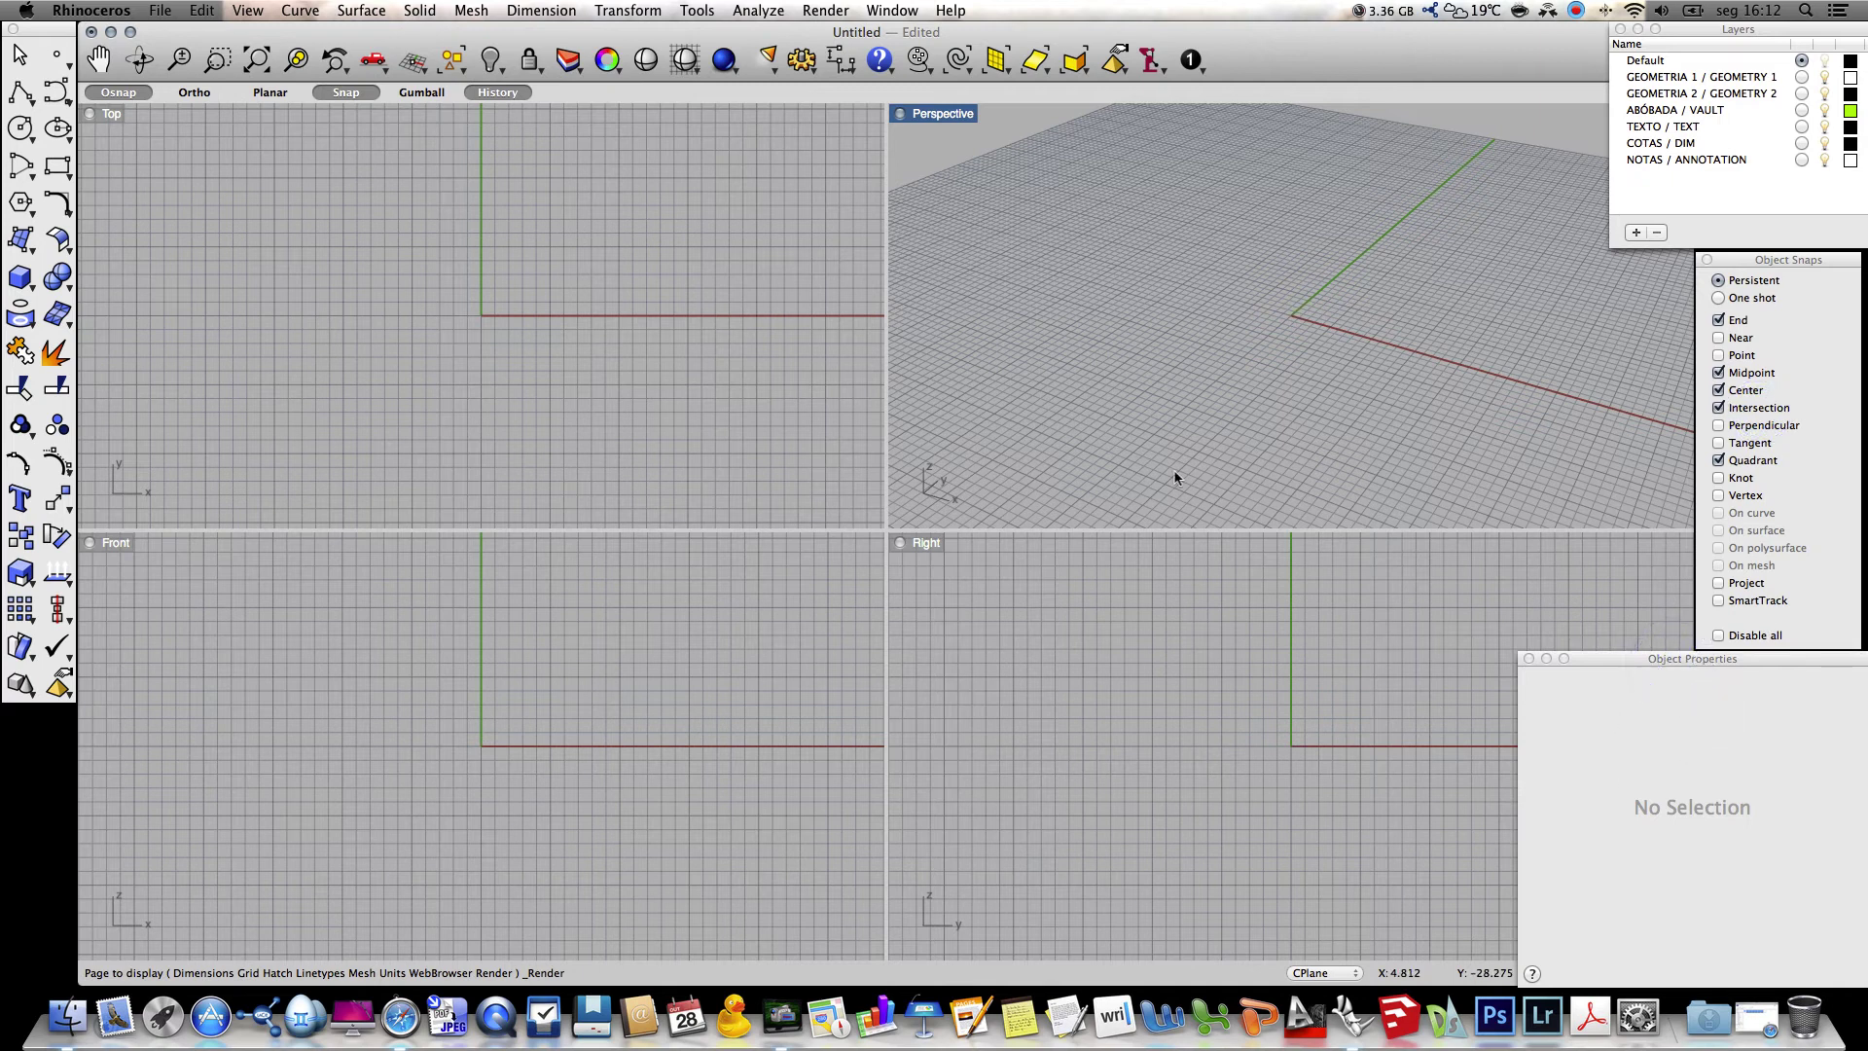
Maximize the Perspective viewport and set the default dimension style's text alignment to Horizontal to view in the document settings
double_click(900, 116)
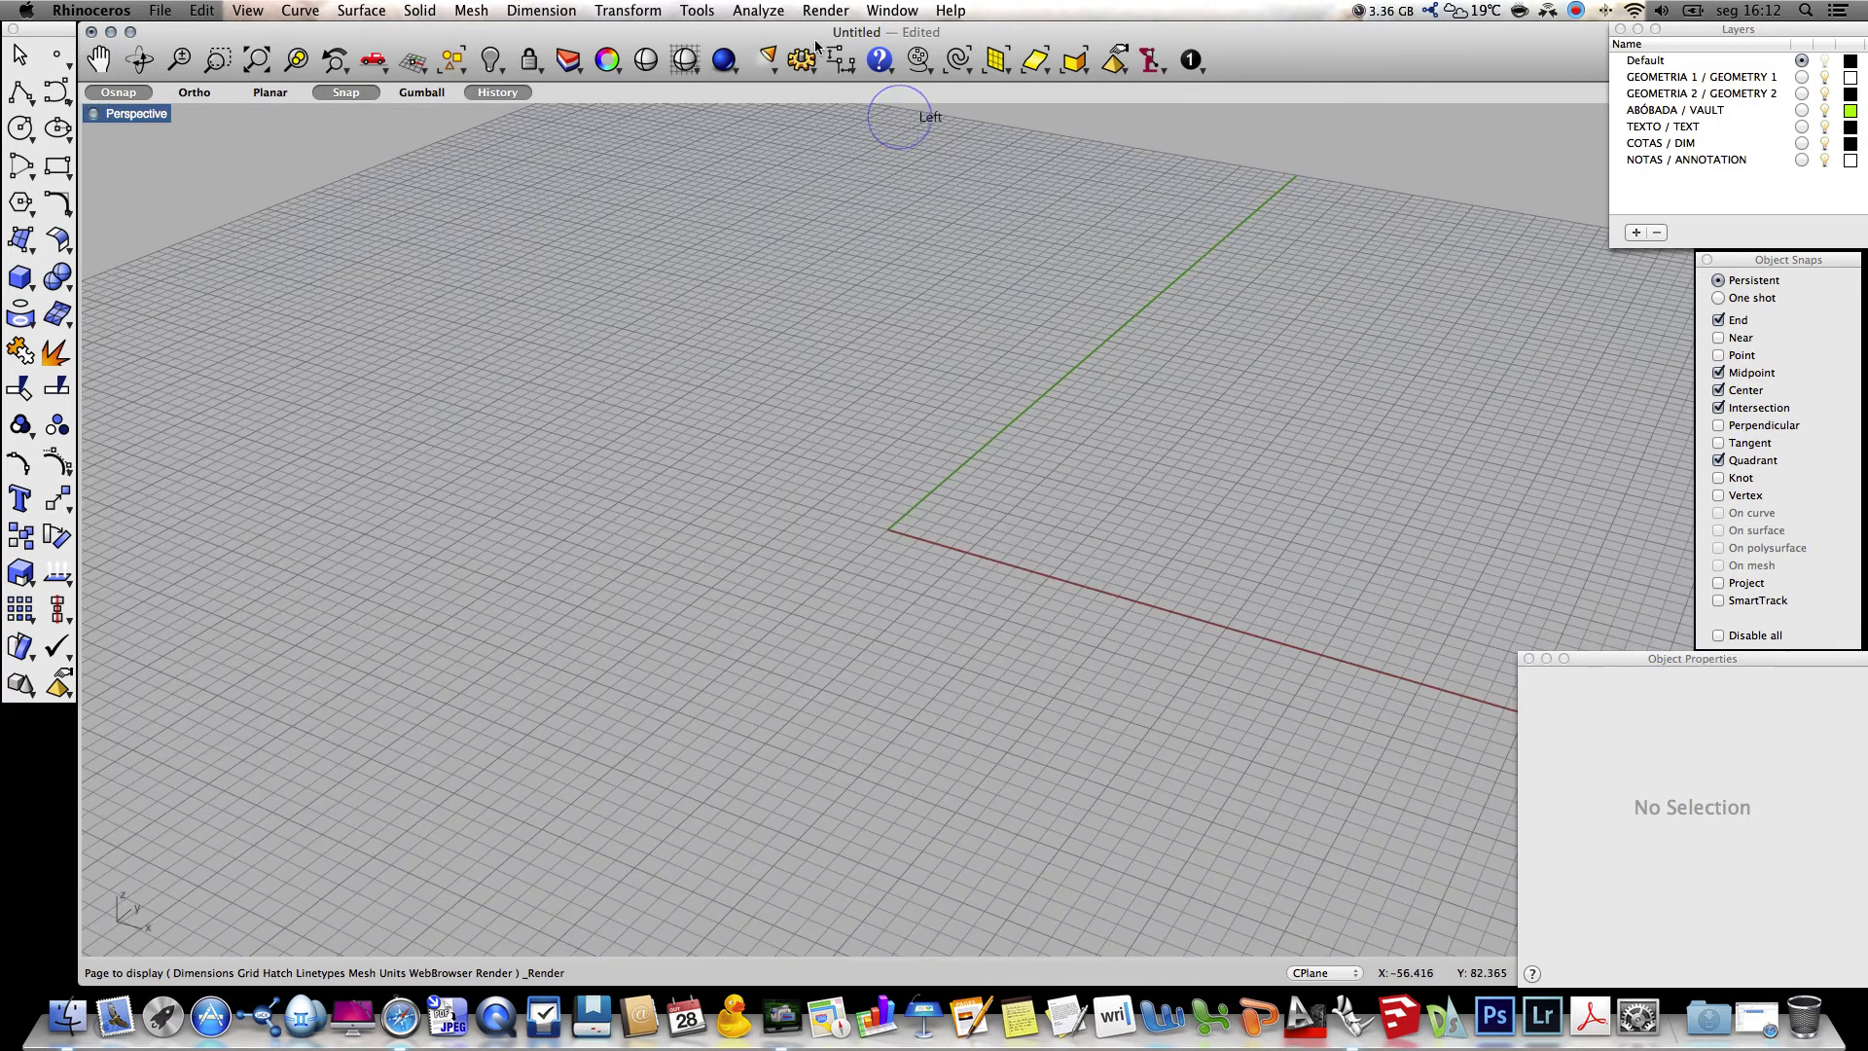
left_click(825, 11)
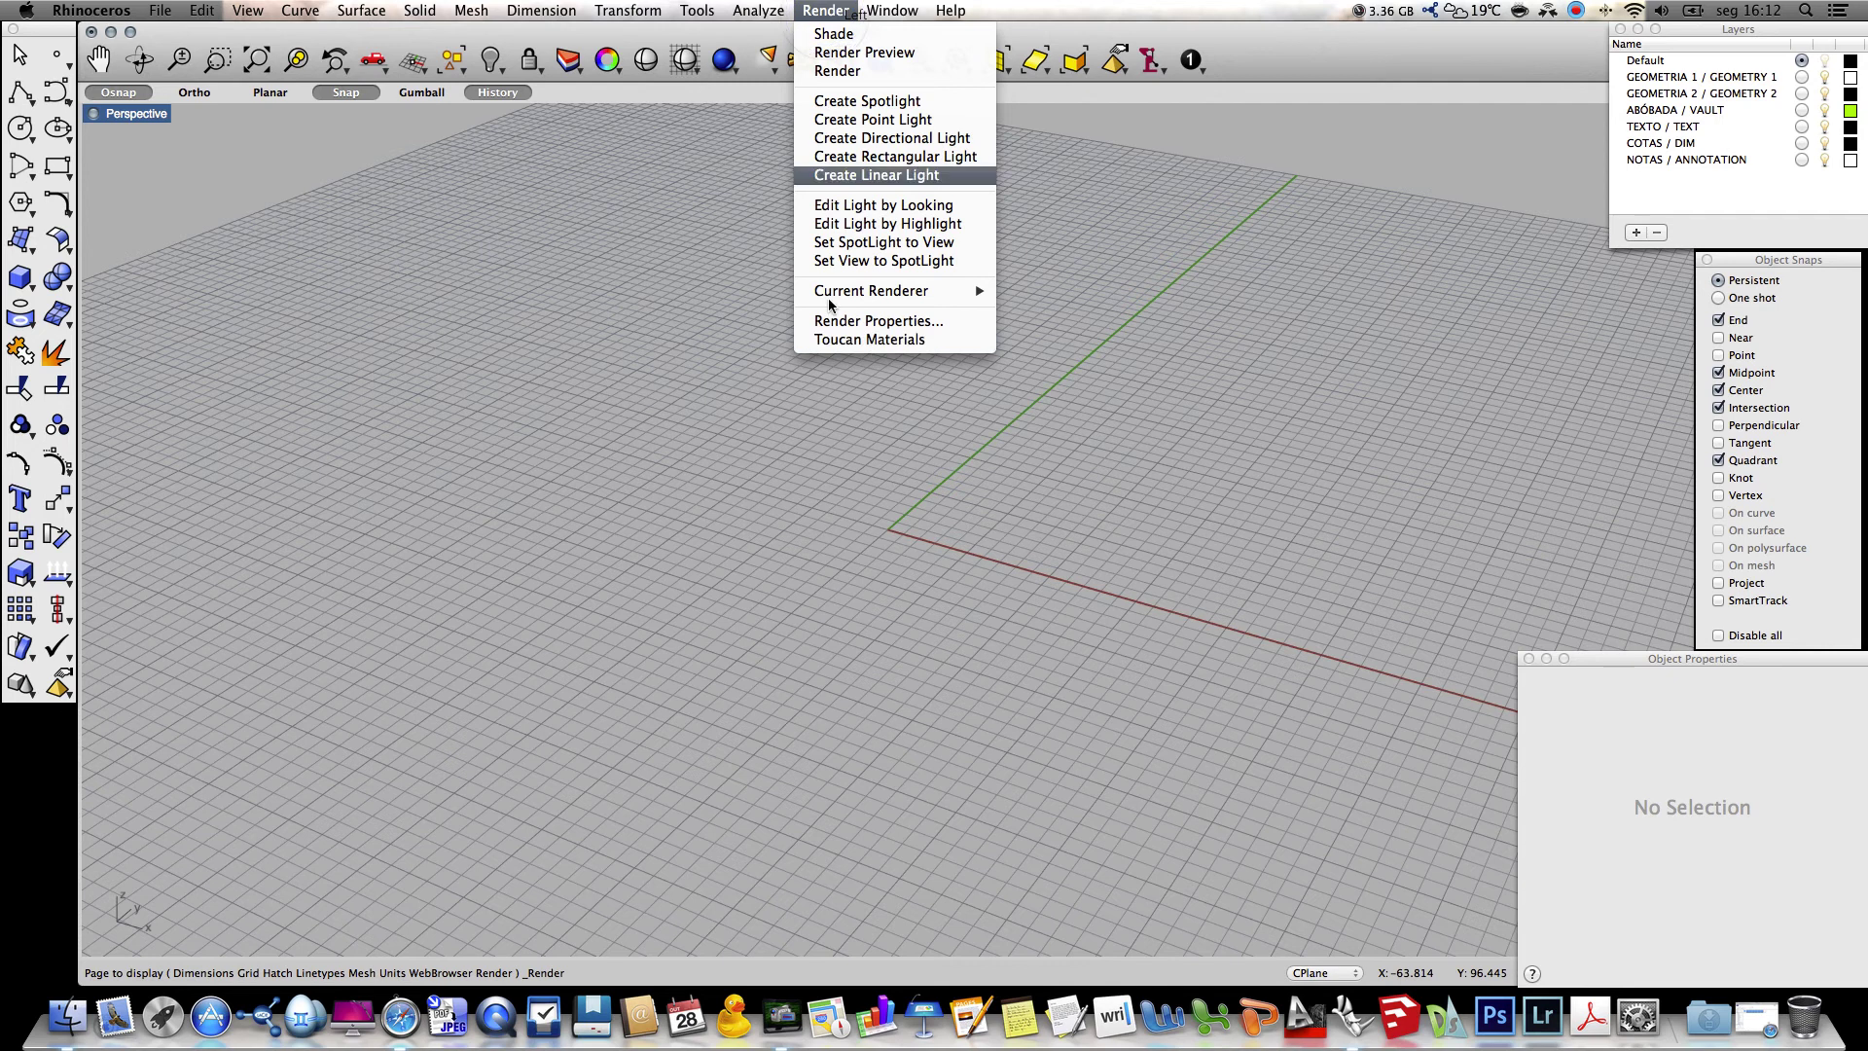
left_click(854, 321)
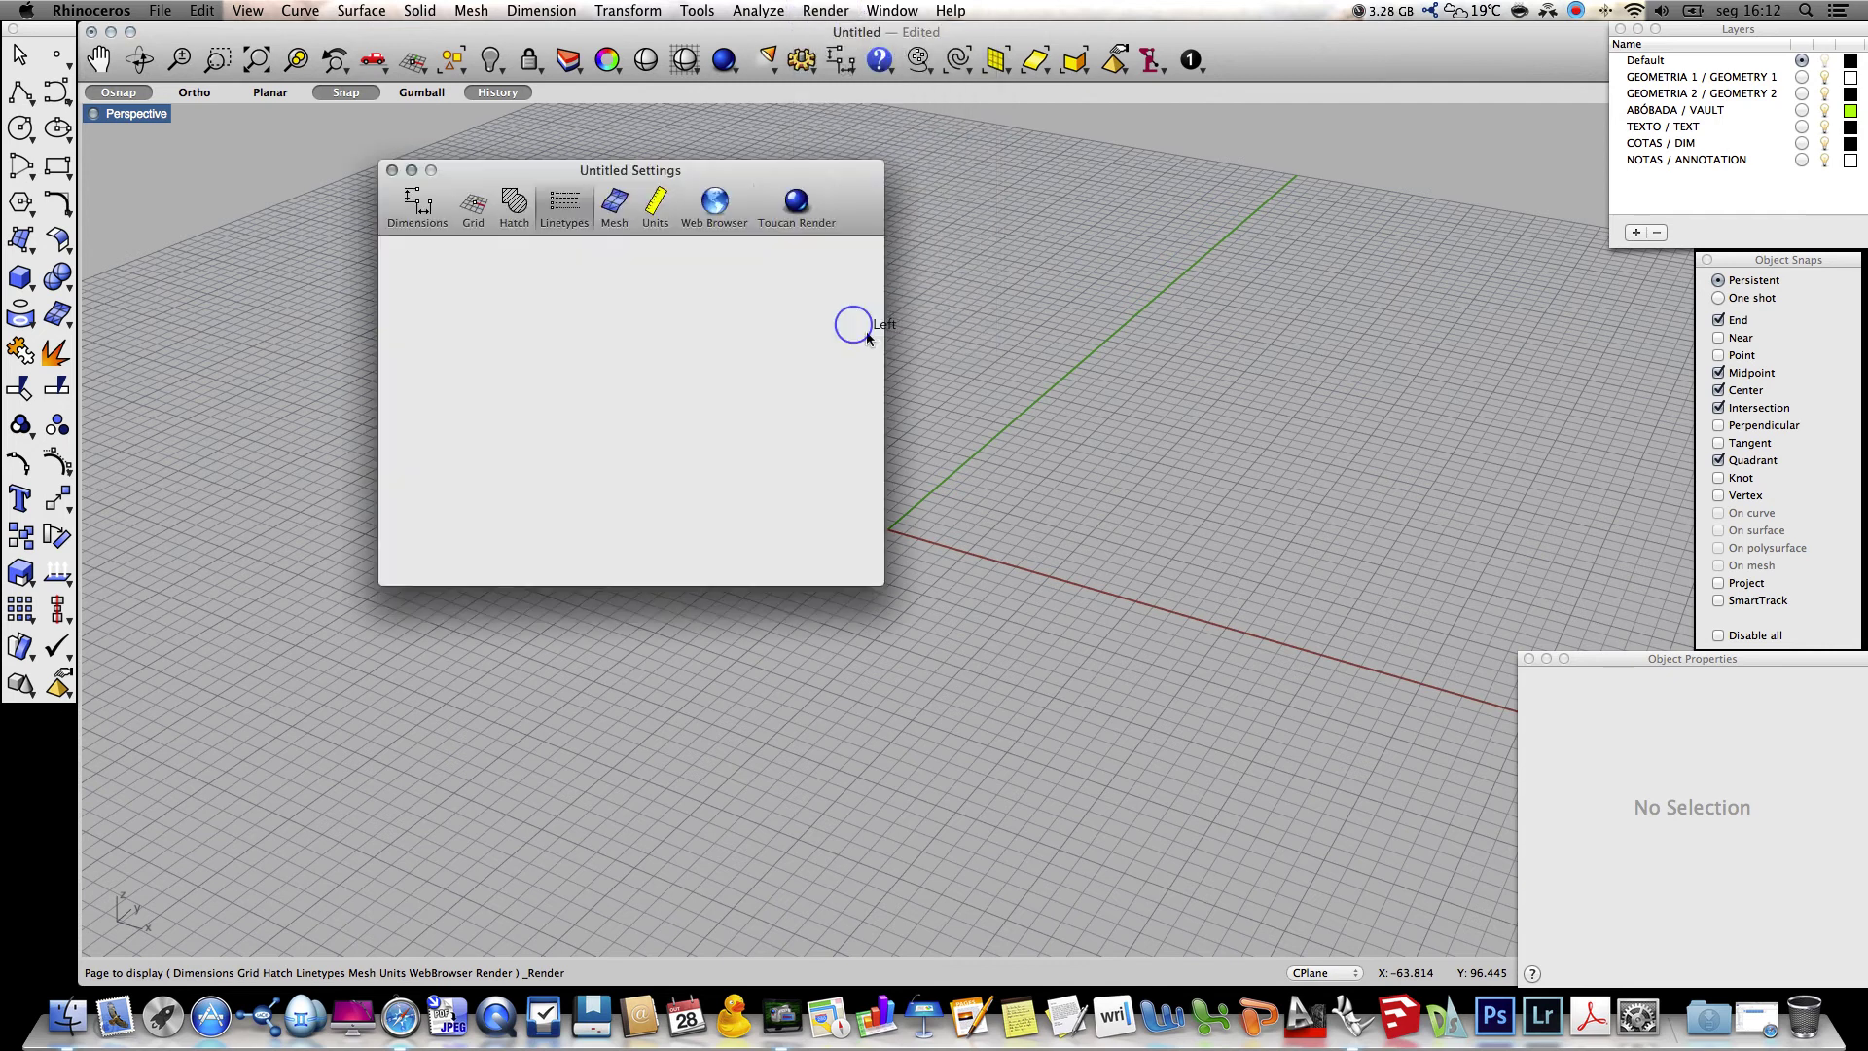
left_click_drag(462, 173, 817, 185)
left_click(760, 209)
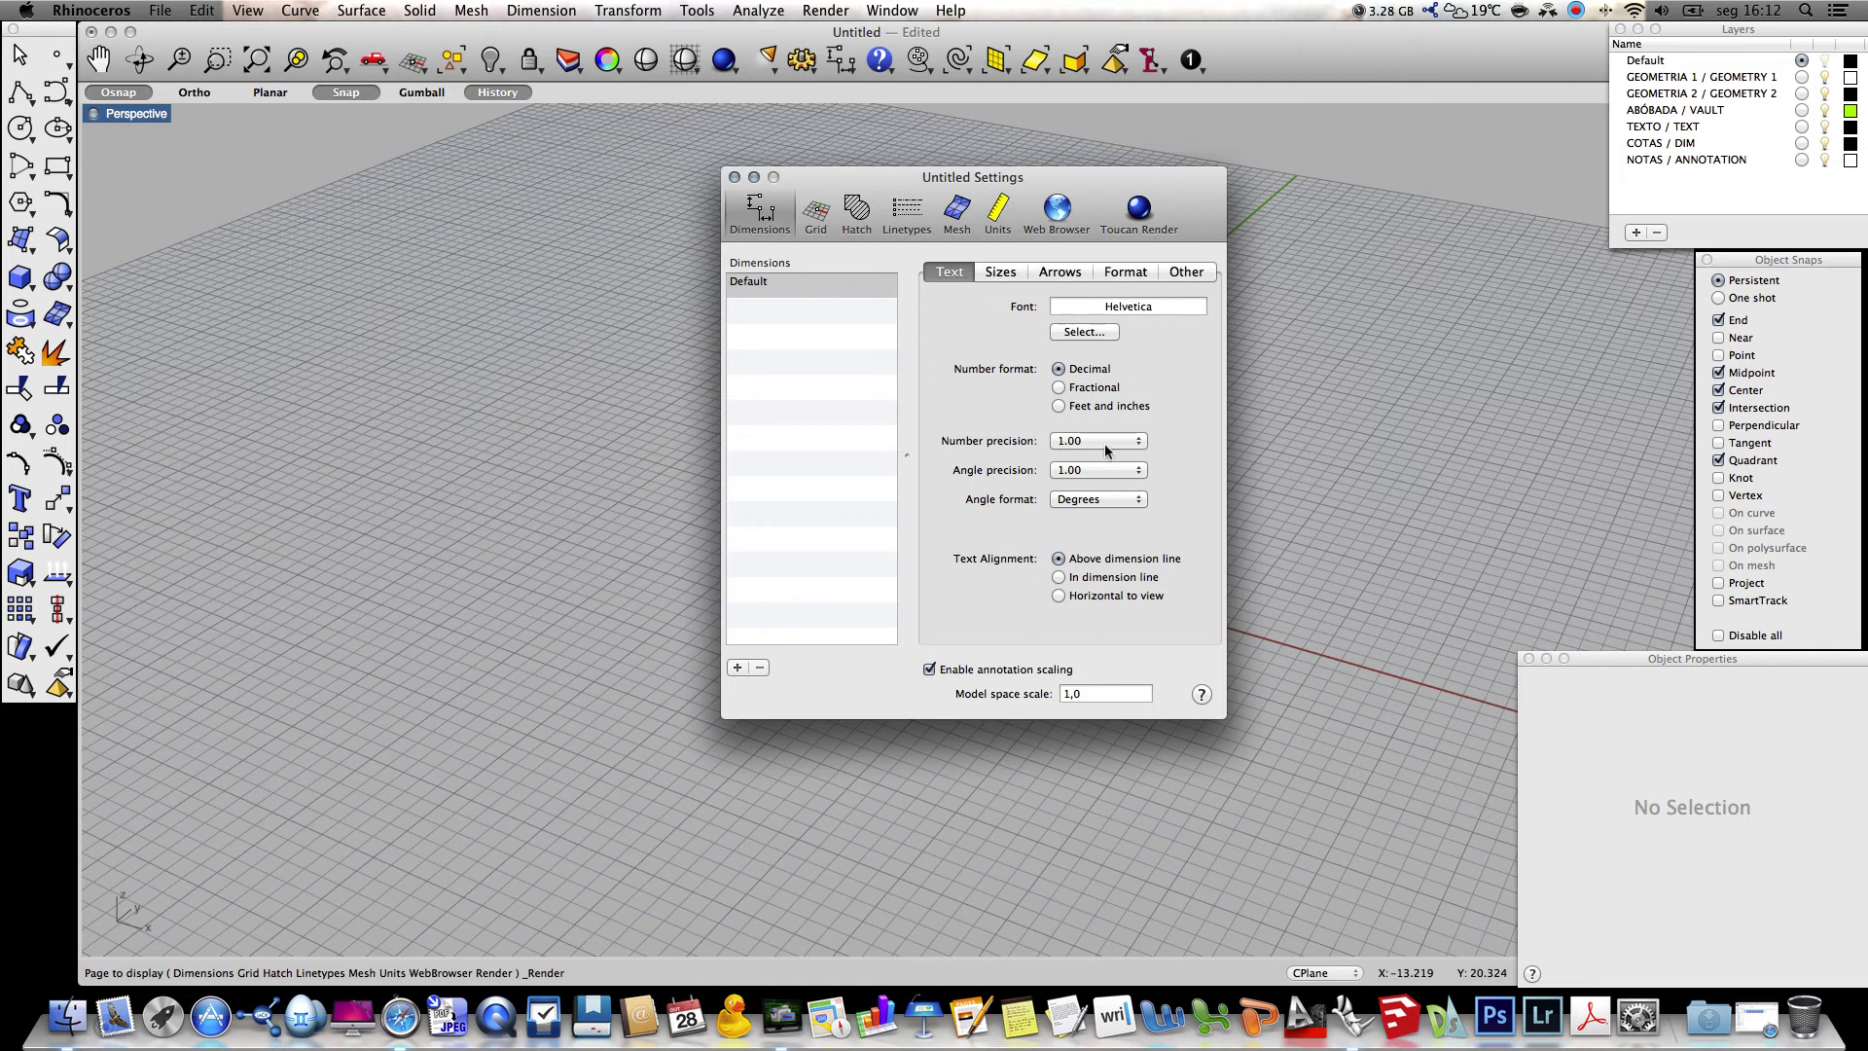
left_click(1098, 598)
Reduce the text height in the default dimension style's size settings
left_click(1003, 274)
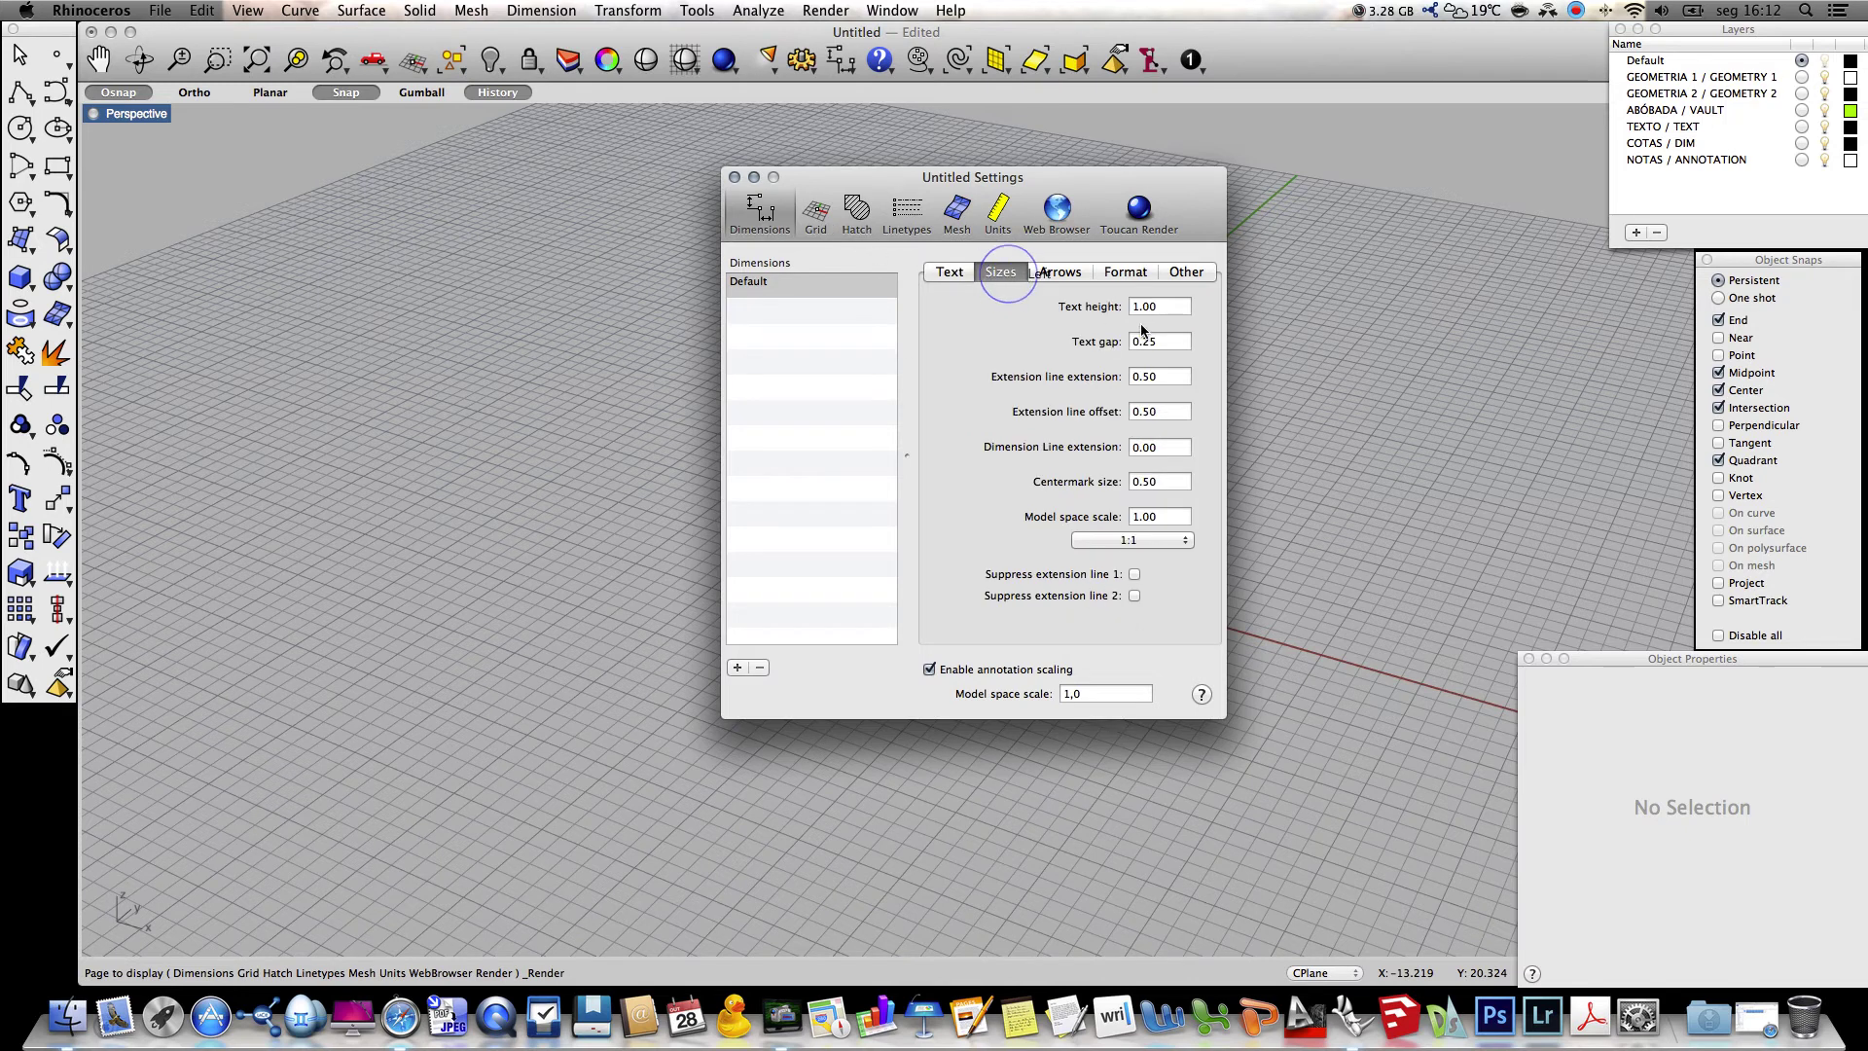
left_click(1170, 306)
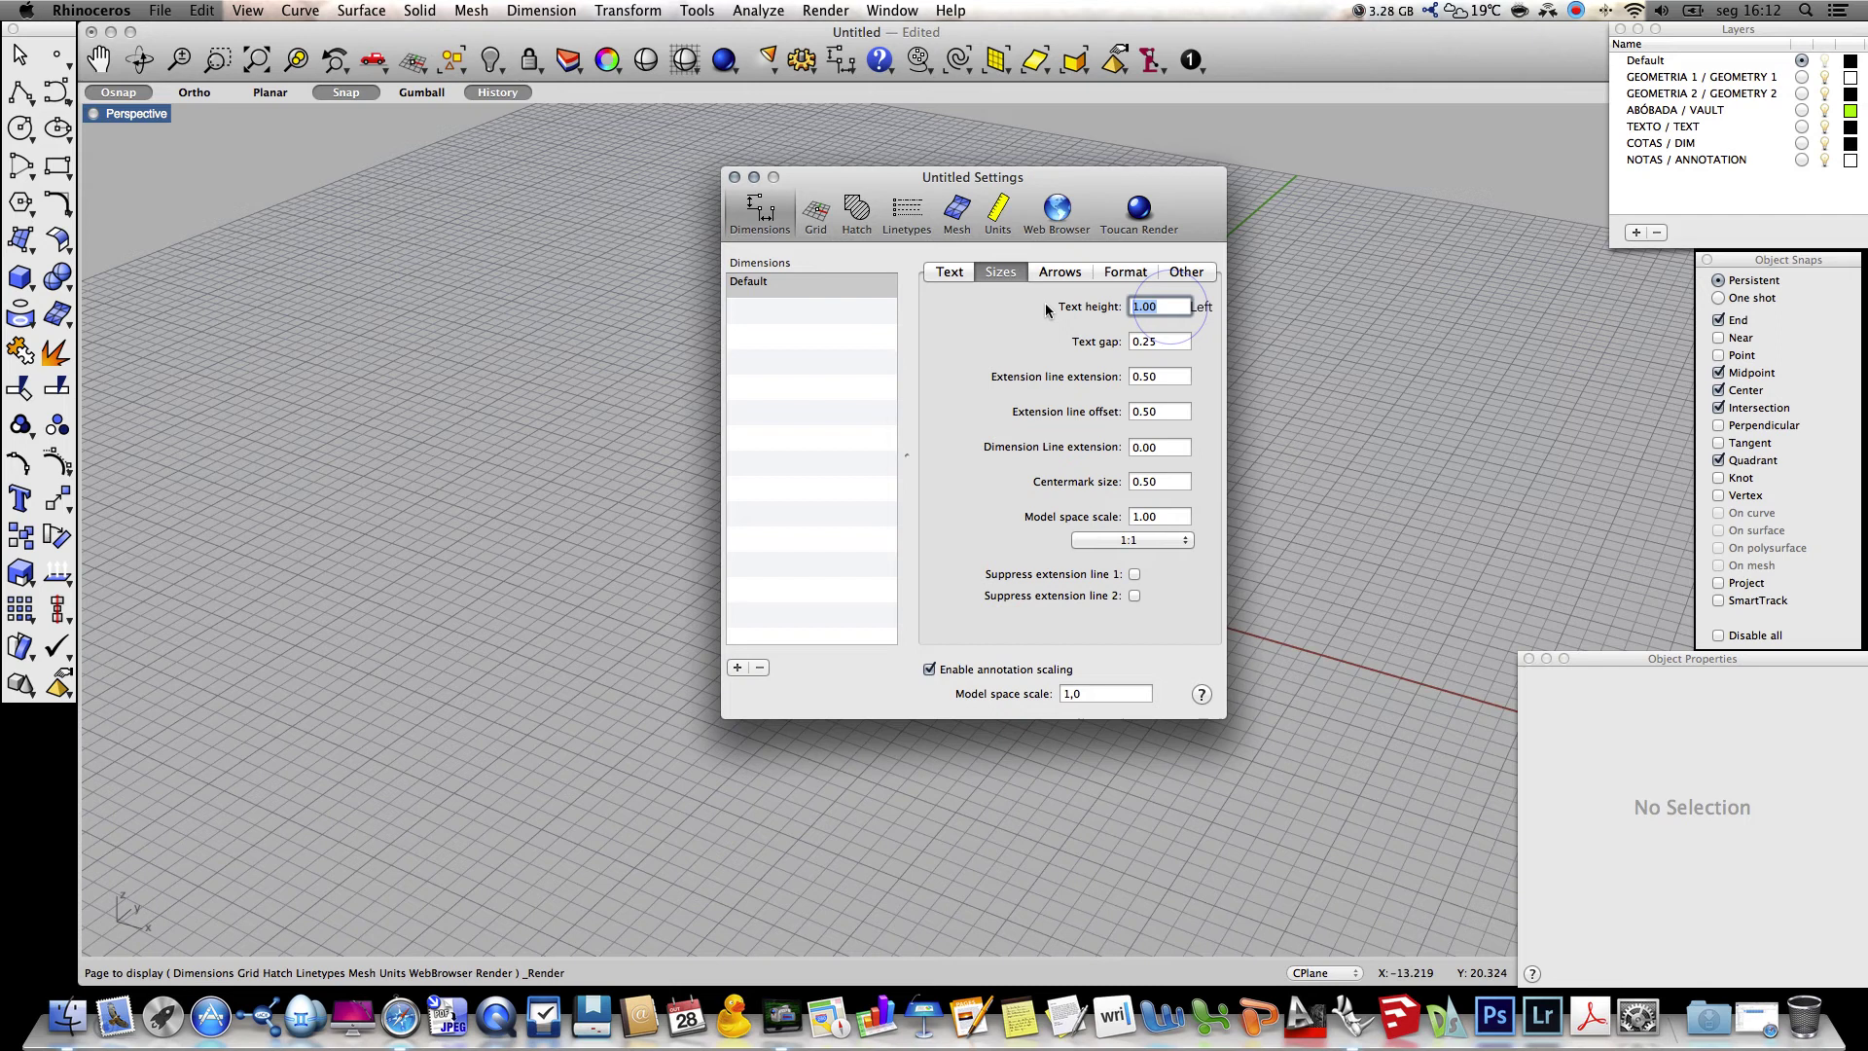
type("0,")
key("Return")
Set the dimension and leader arrow lengths to 0.5 and choose the open arrowhead for both
left_click(1050, 273)
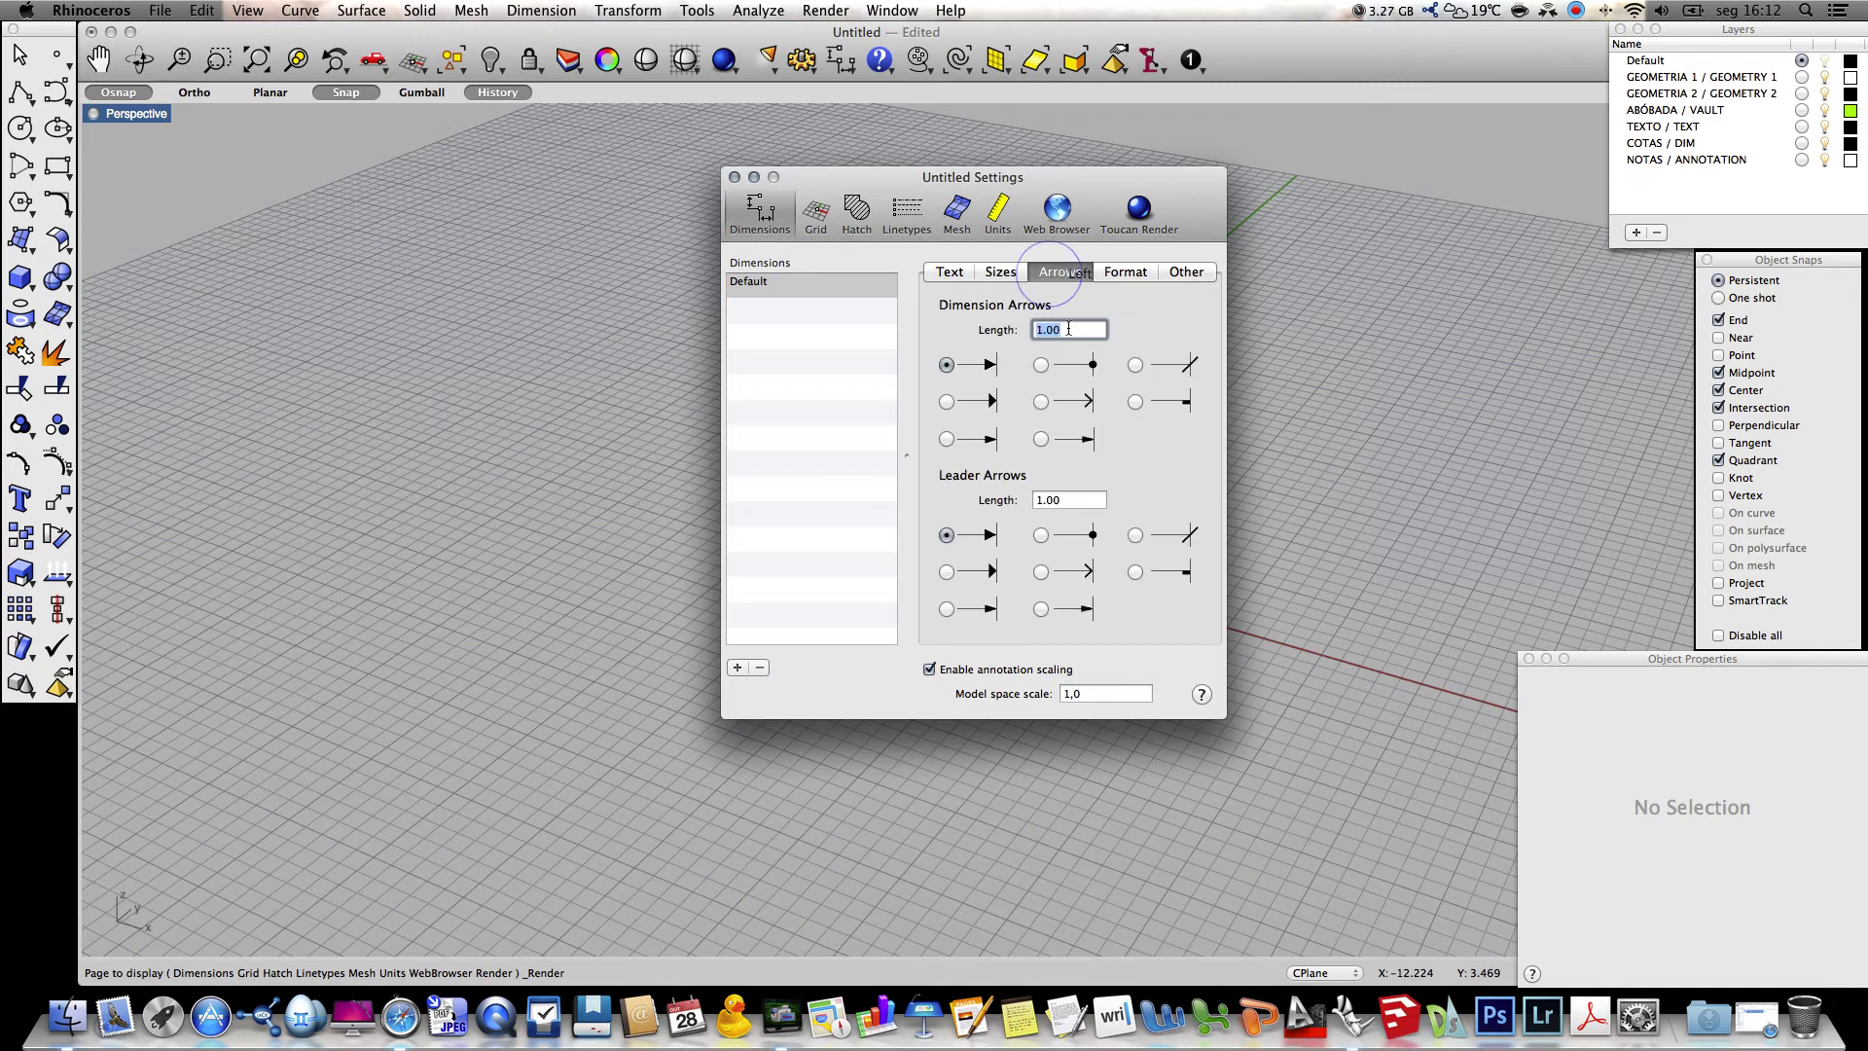
type("0.5")
left_click(1075, 501)
type("0.")
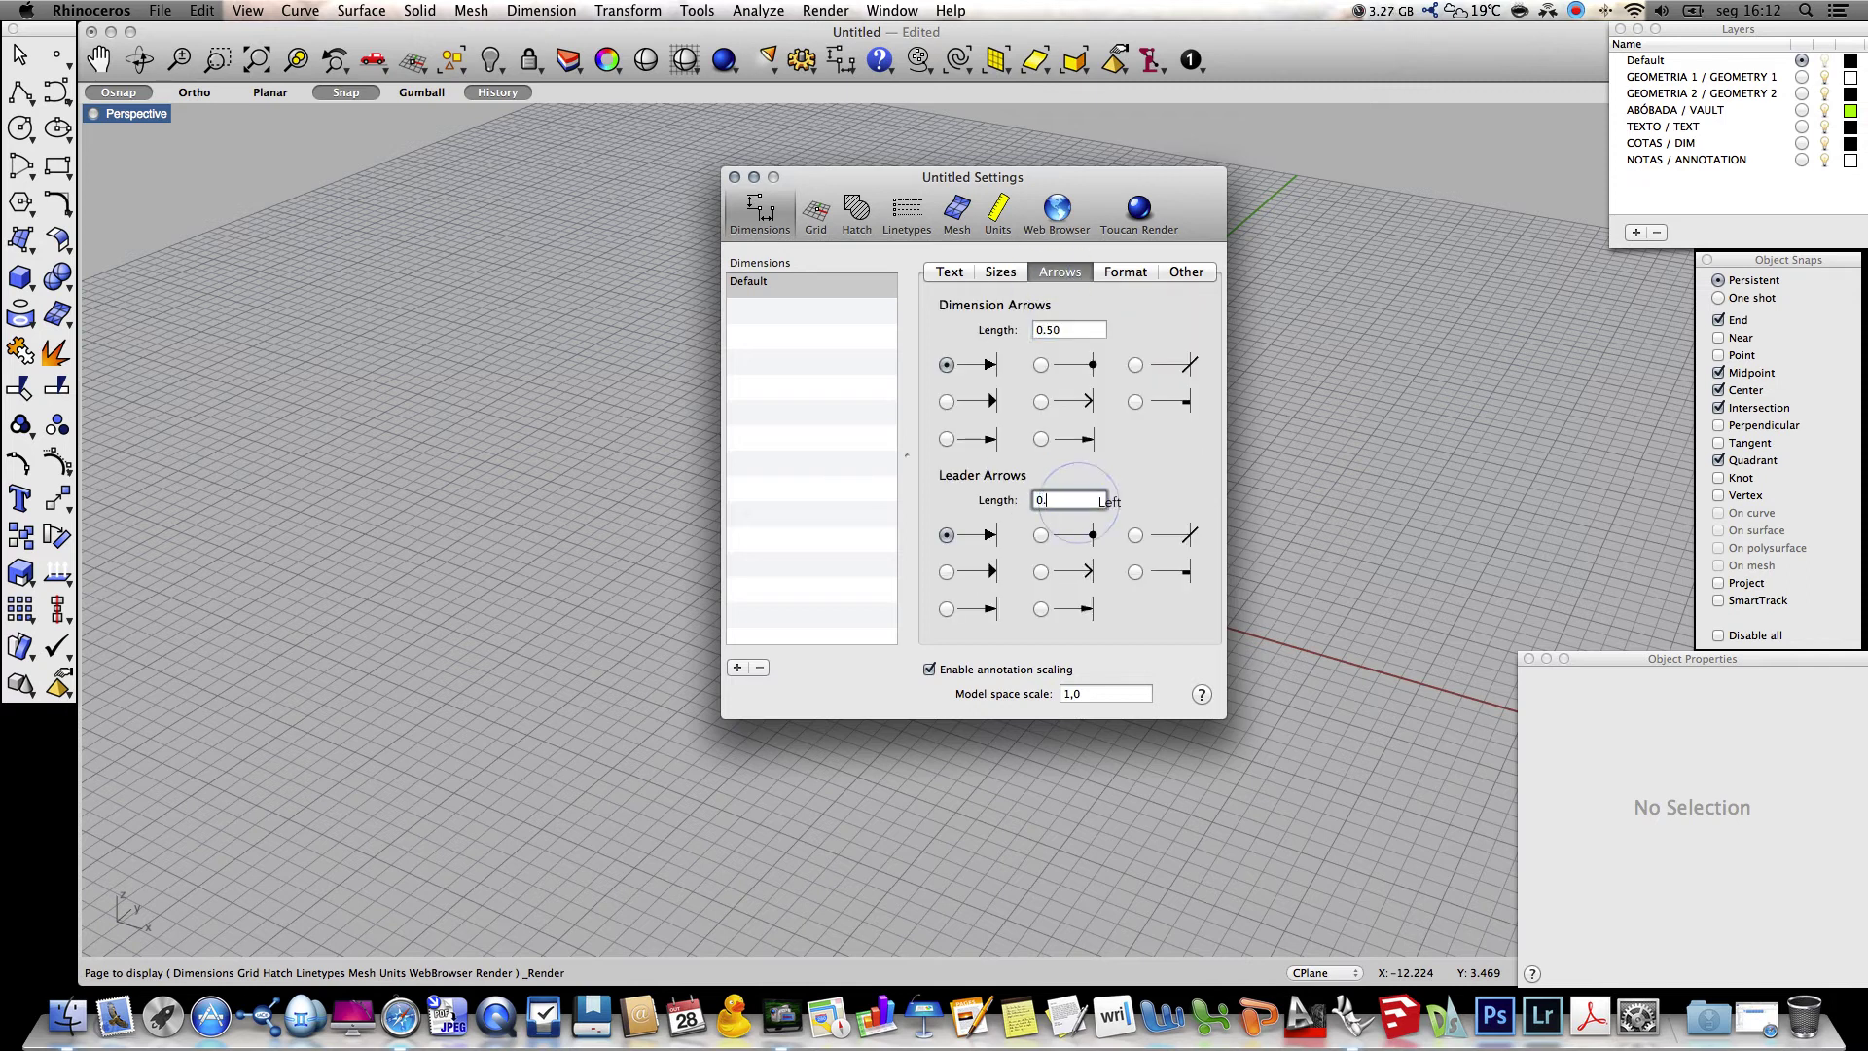
left_click(1040, 401)
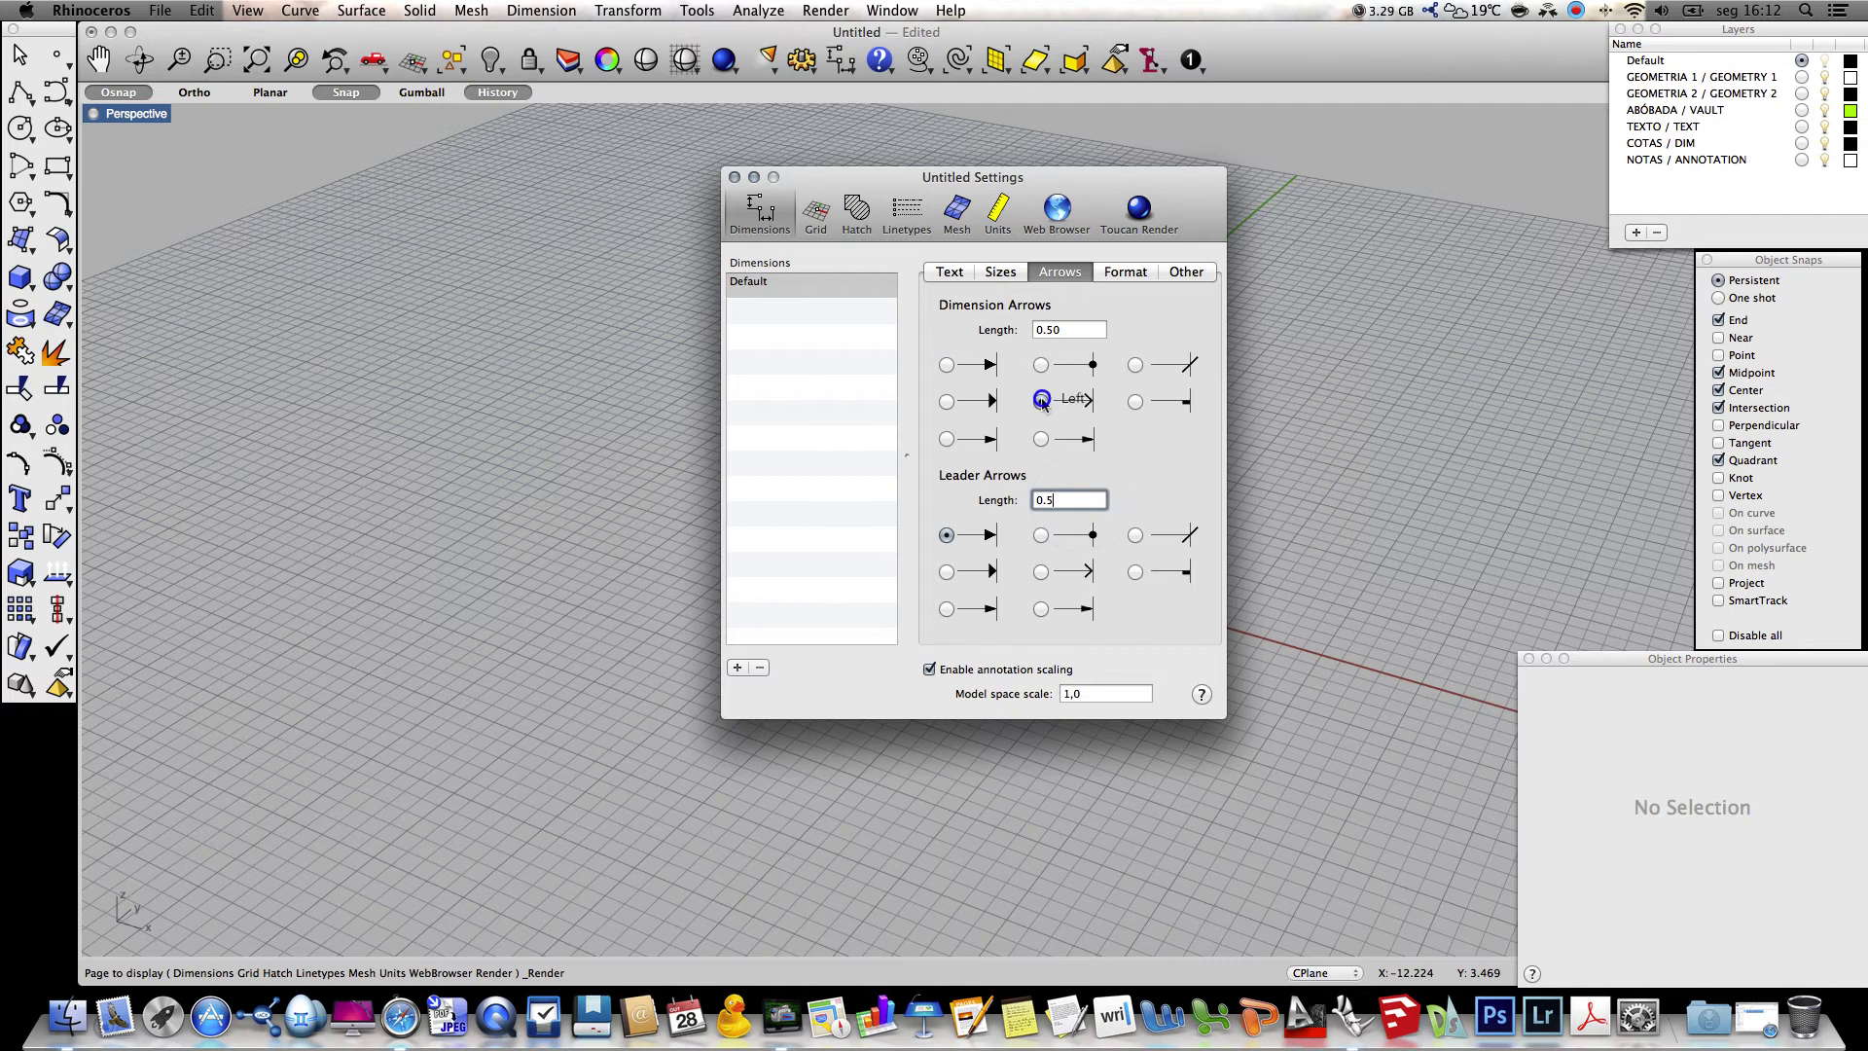
left_click(1042, 574)
Hide the grid lines, grid axes and world axes icon in all viewports and close the document settings
left_click(818, 214)
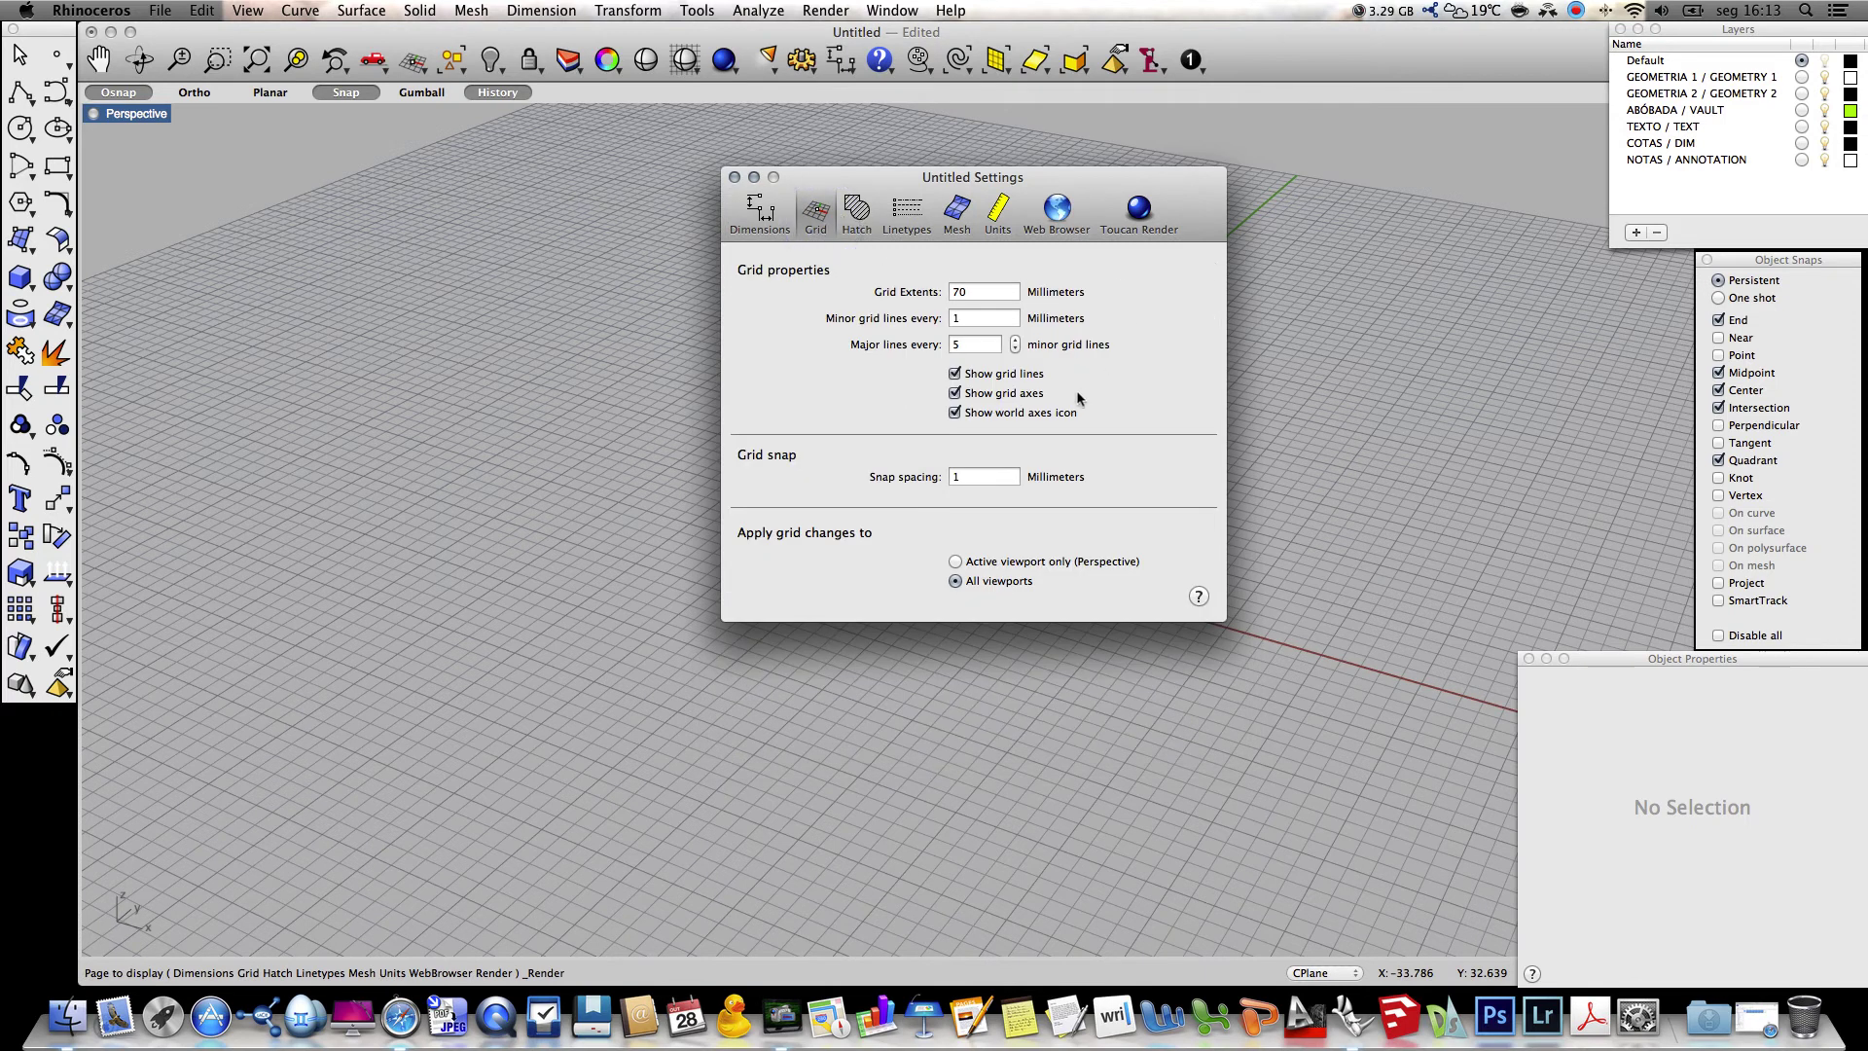
left_click_drag(1038, 180, 648, 202)
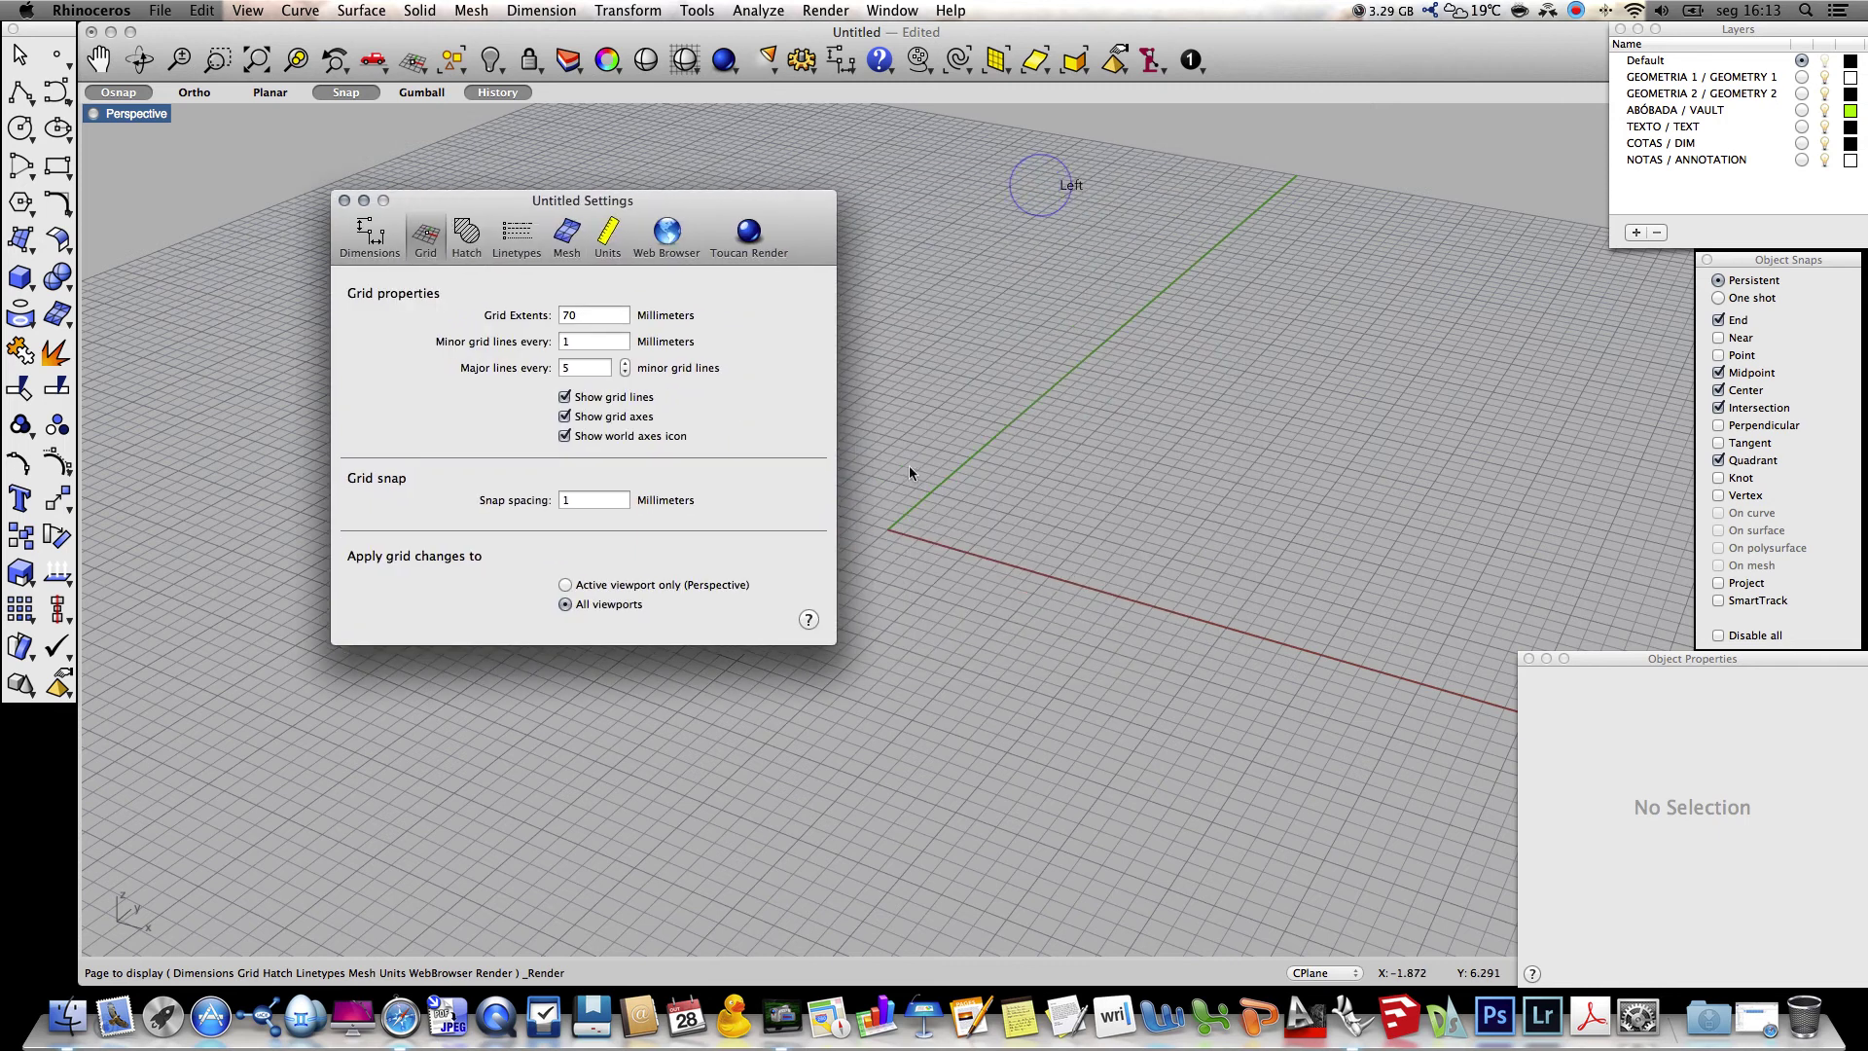
left_click(564, 417)
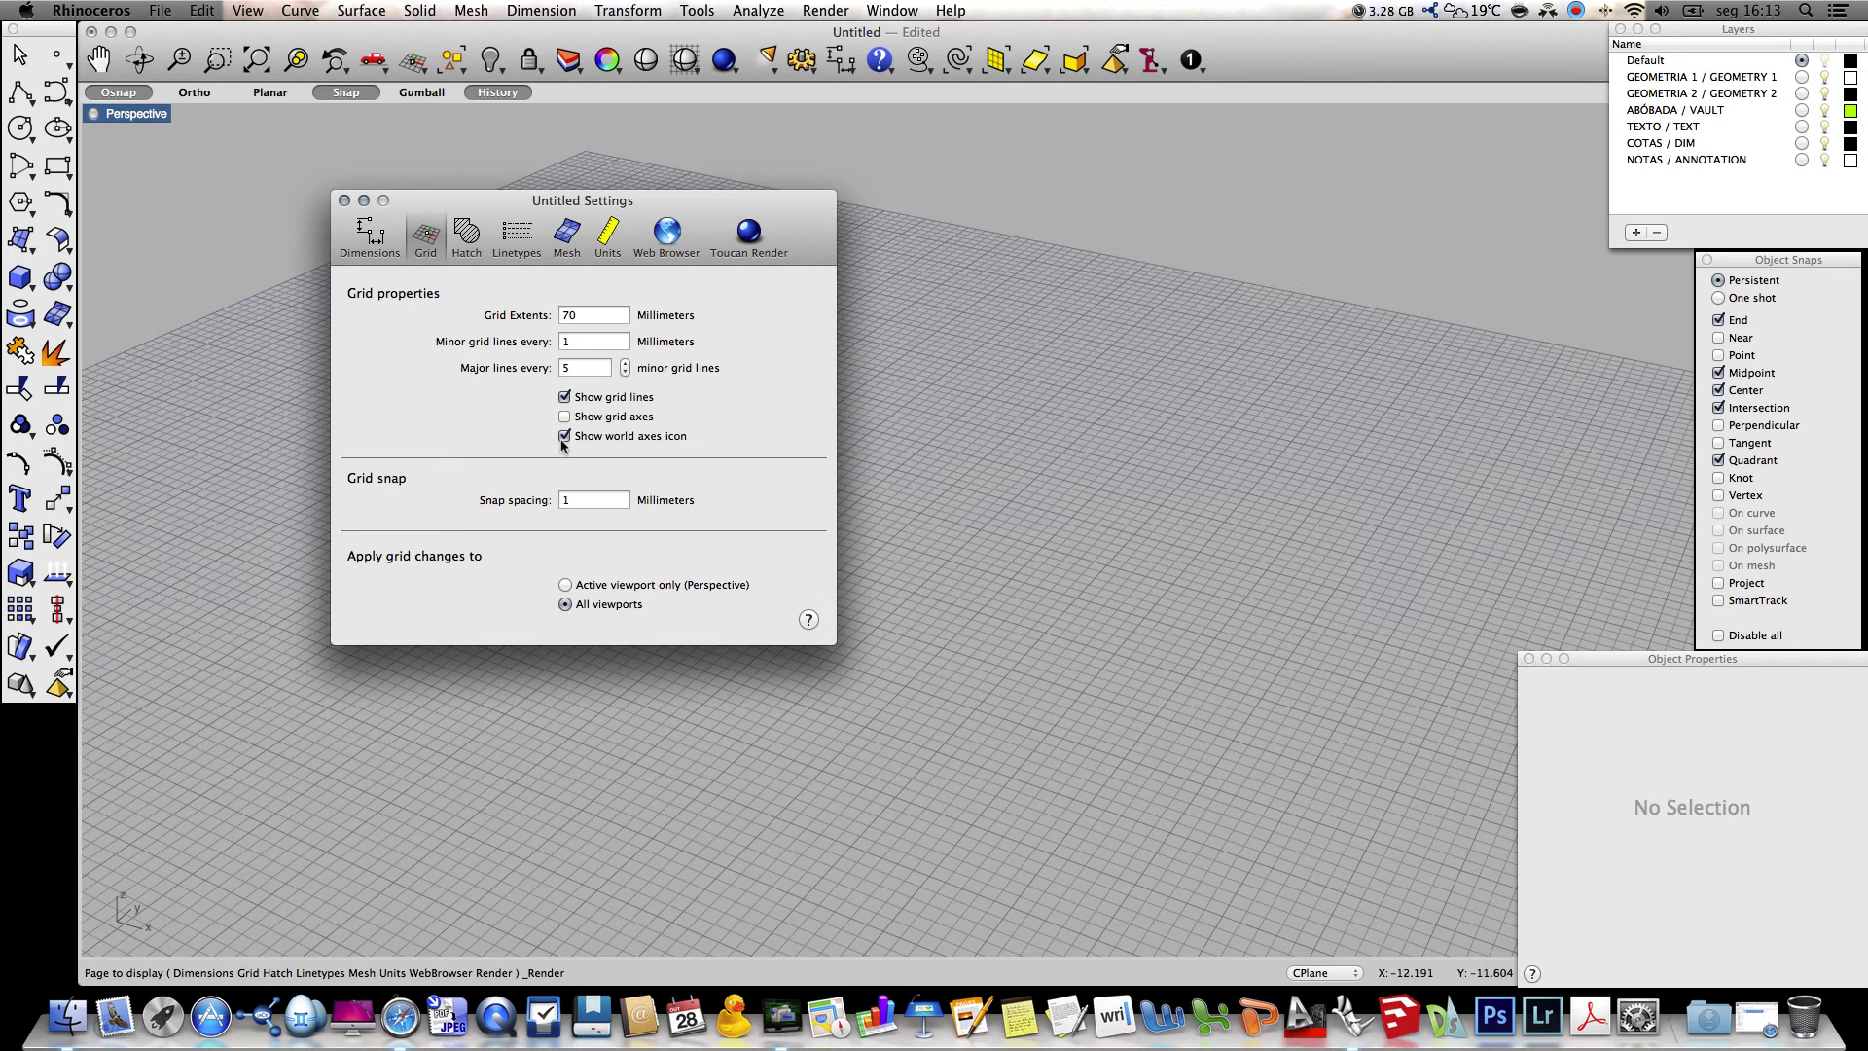
left_click(565, 436)
left_click(645, 400)
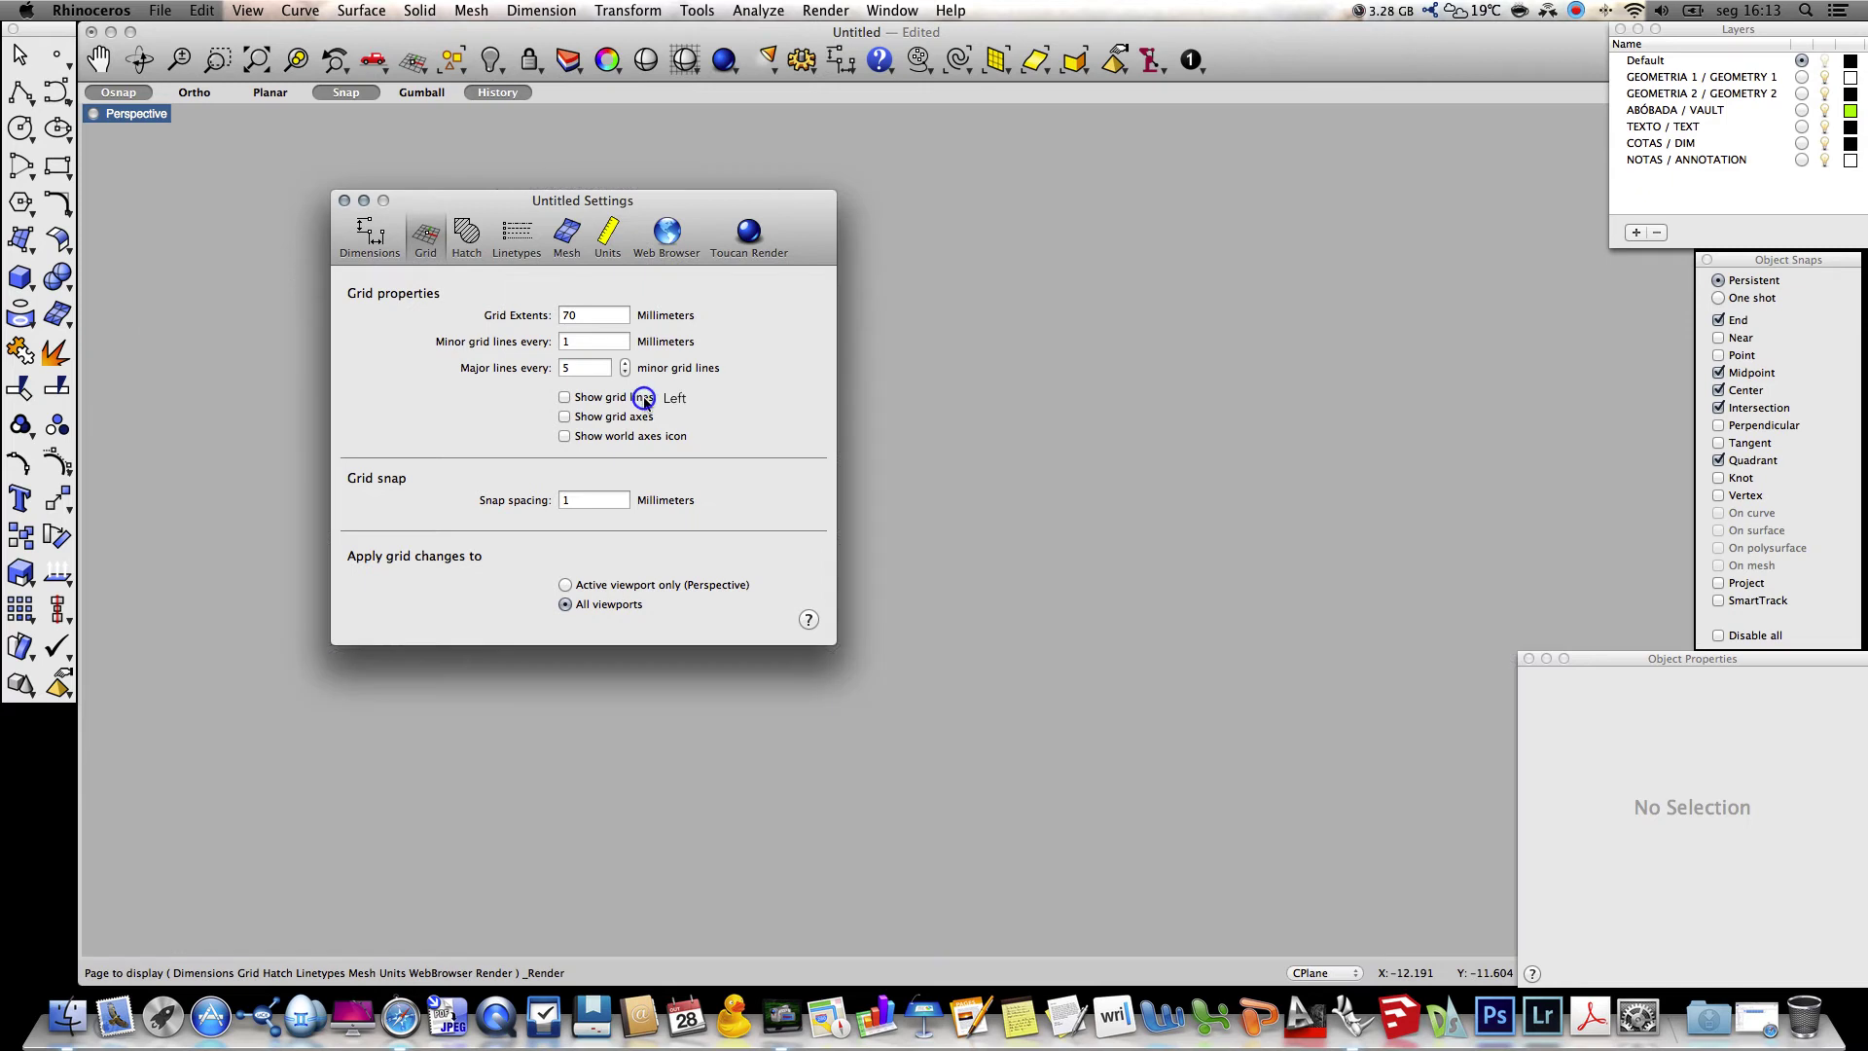
left_click_drag(441, 201, 979, 213)
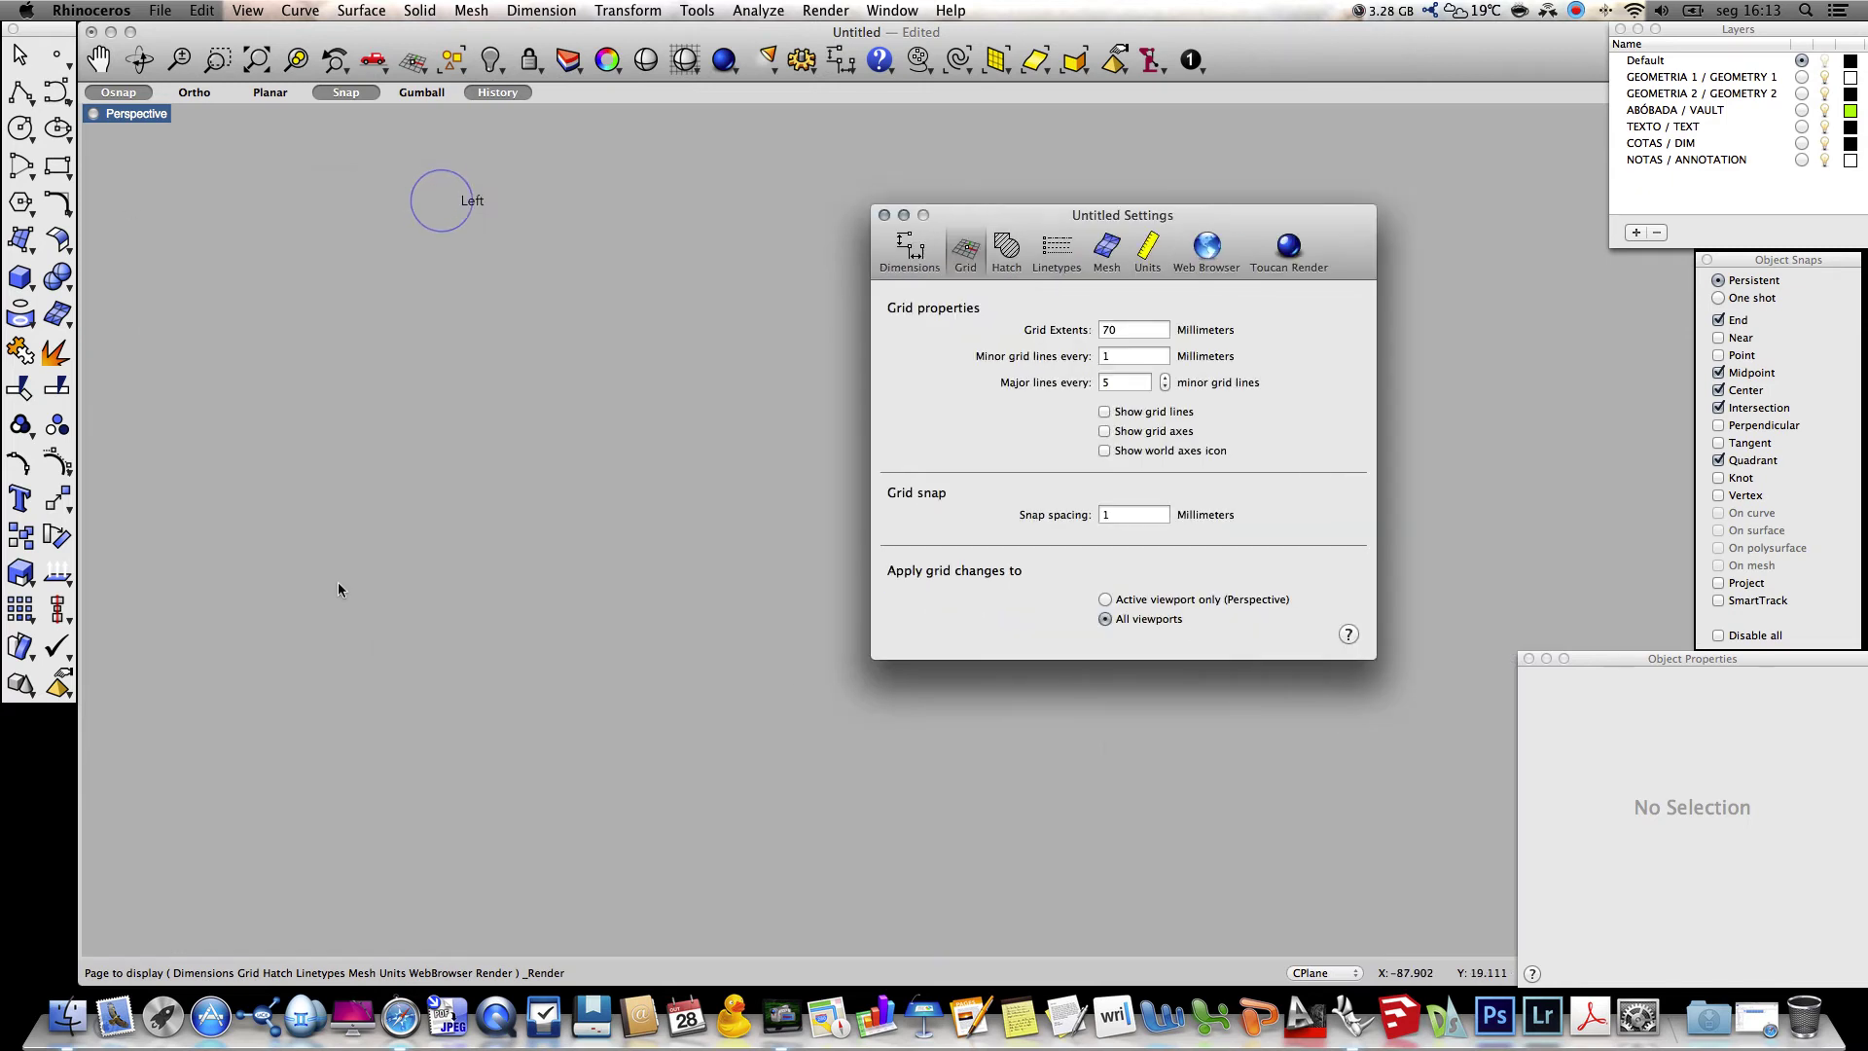
left_click(1118, 412)
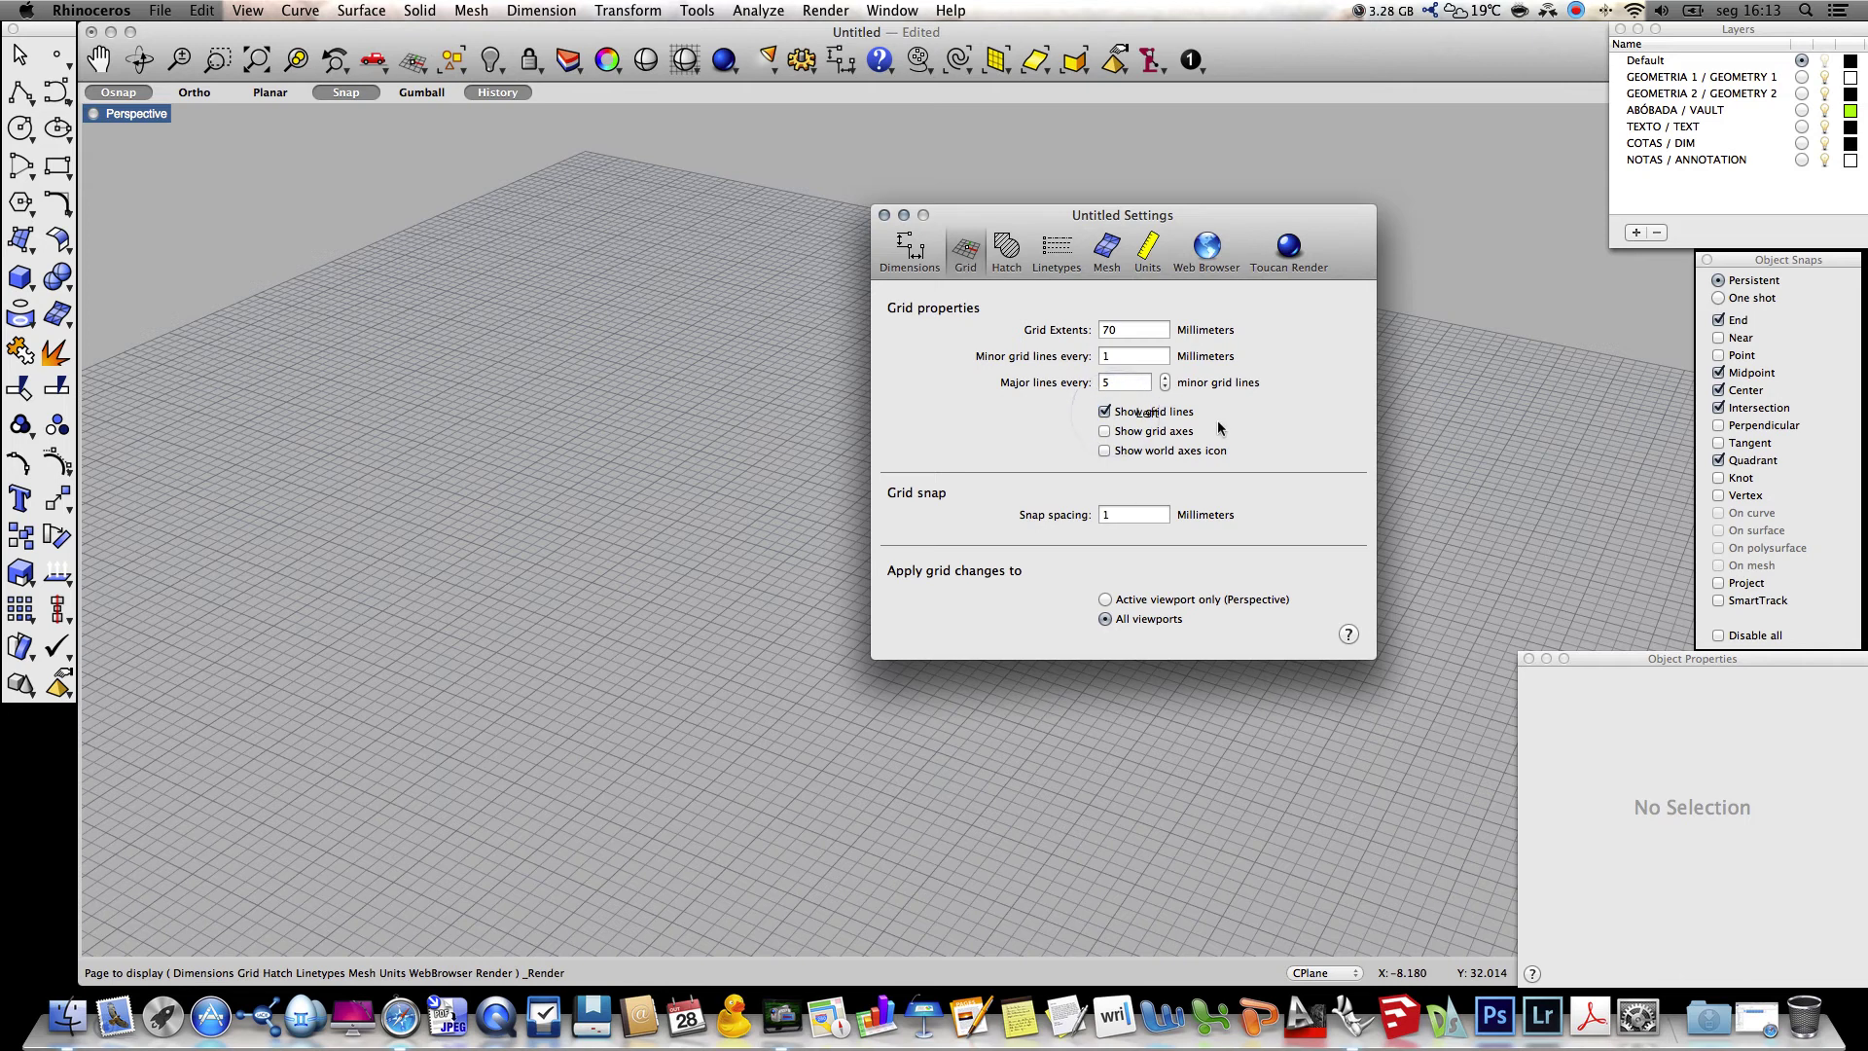
left_click(1104, 411)
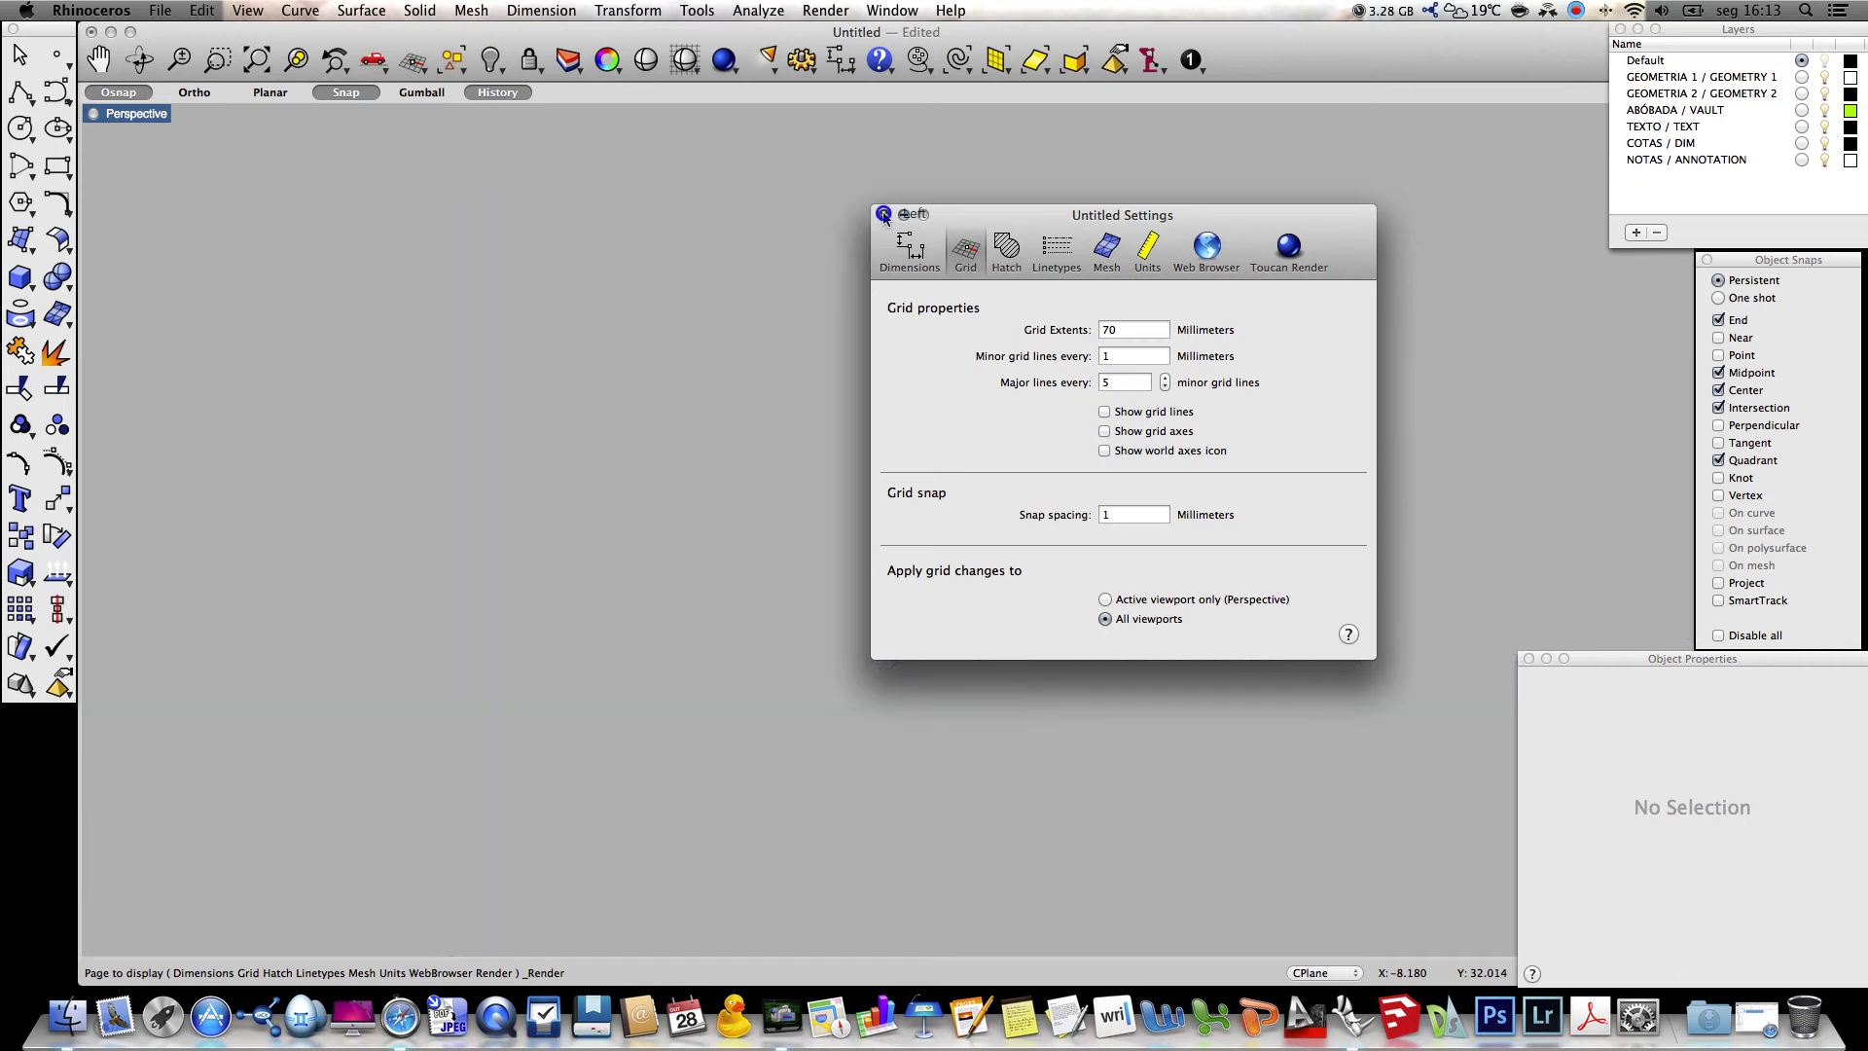
left_click(883, 214)
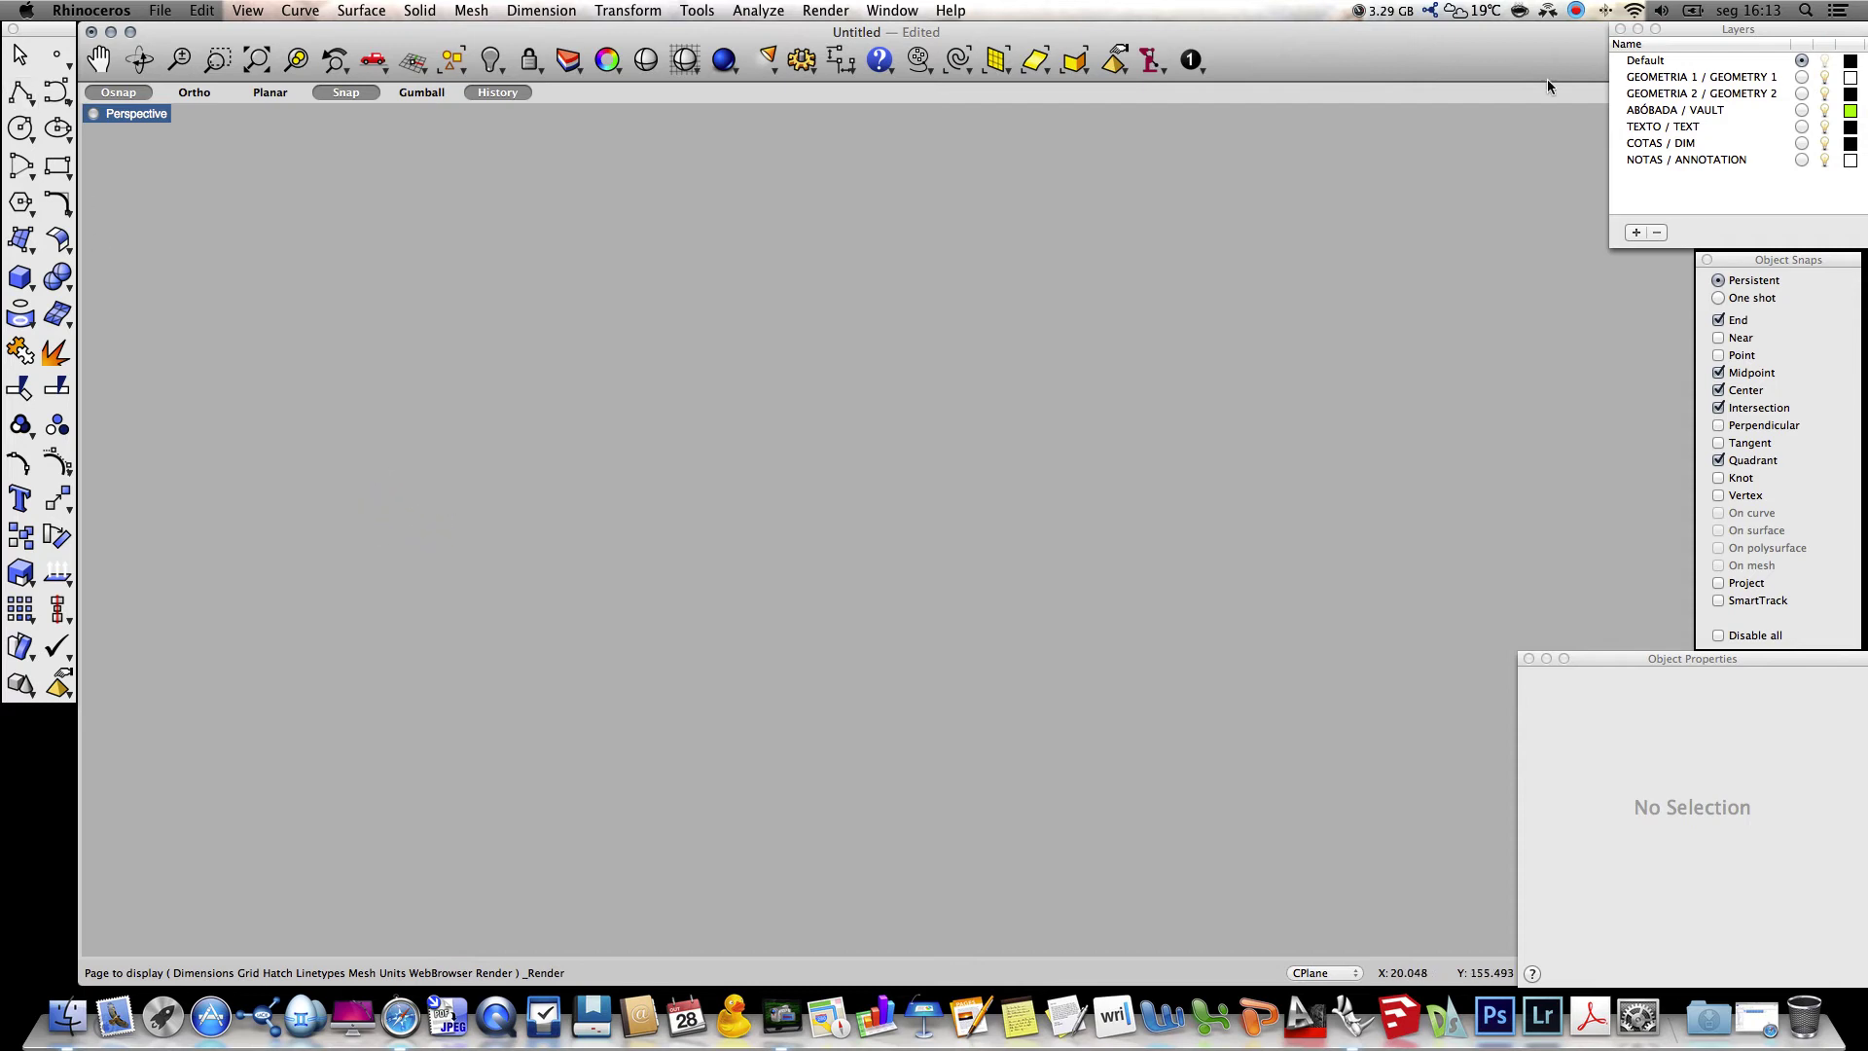
Make GEOMETRIA 1 / GEOMETRY 1 the current layer and draw a 10 by 15 mm rectangle on the ground plane
left_click(1802, 78)
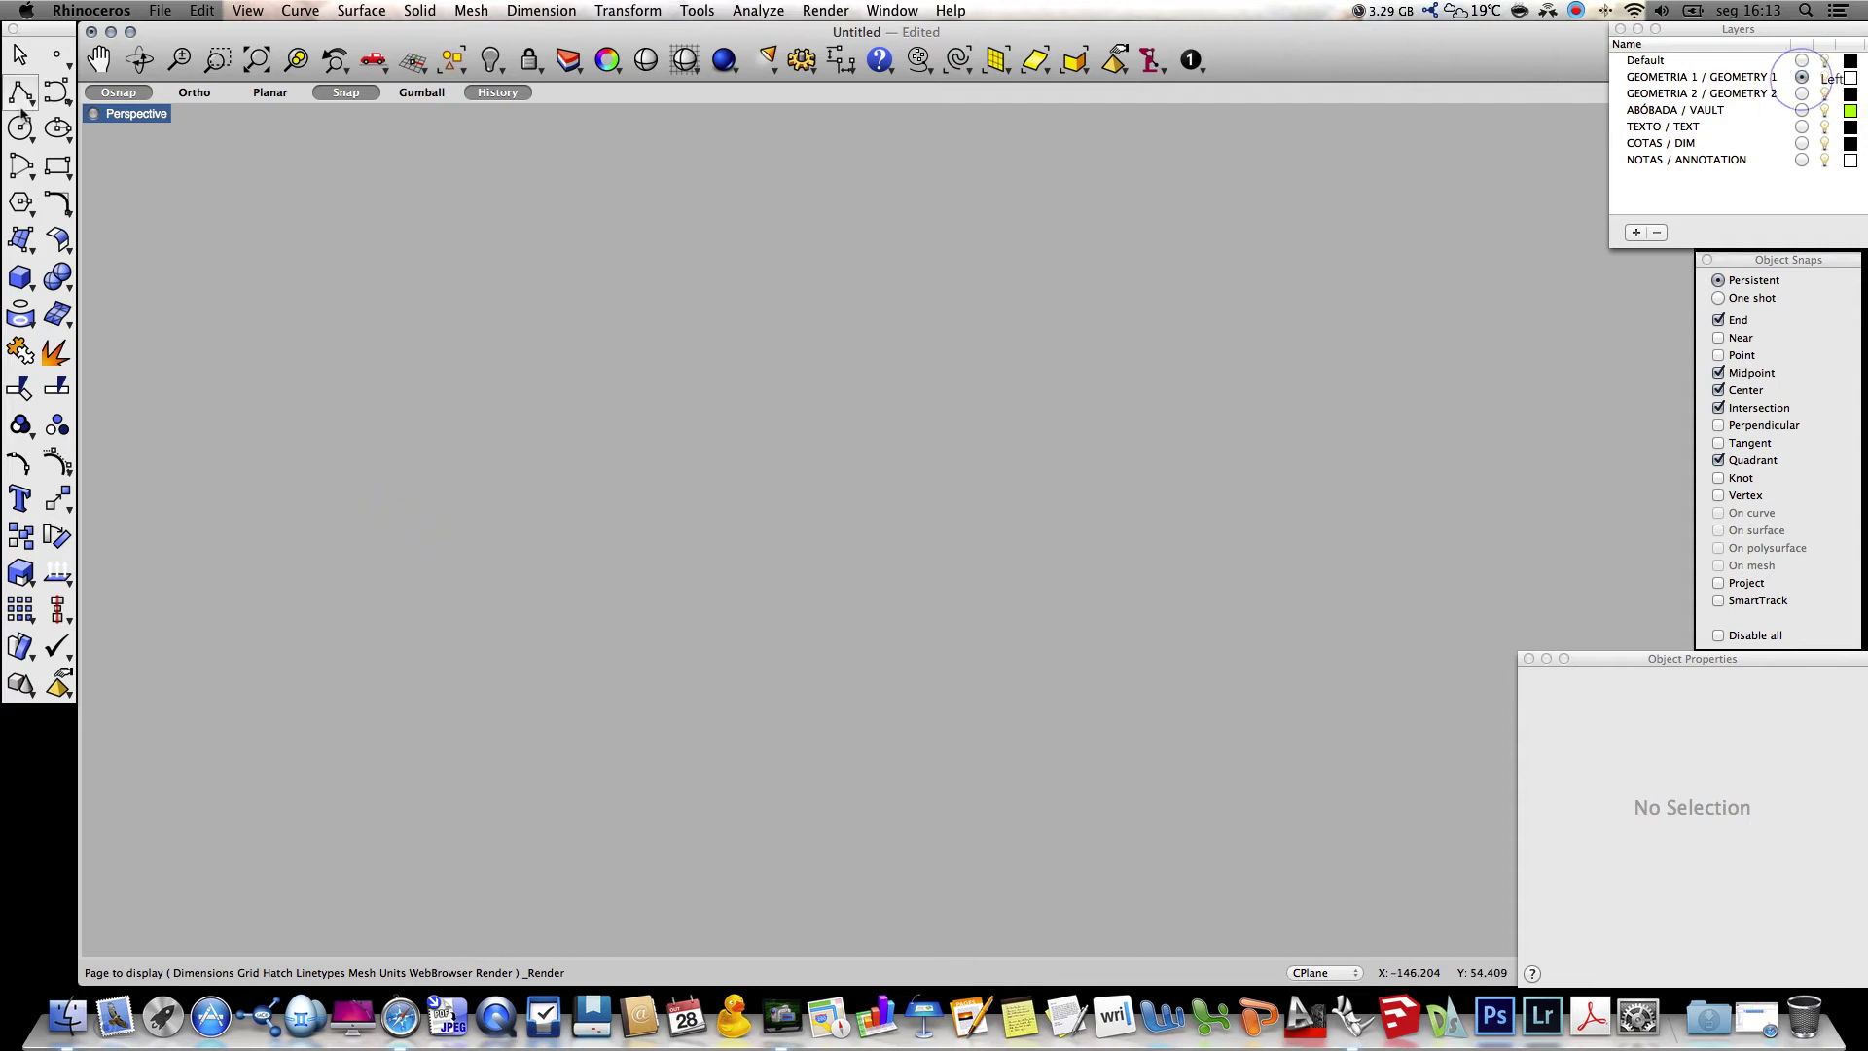
left_click(57, 167)
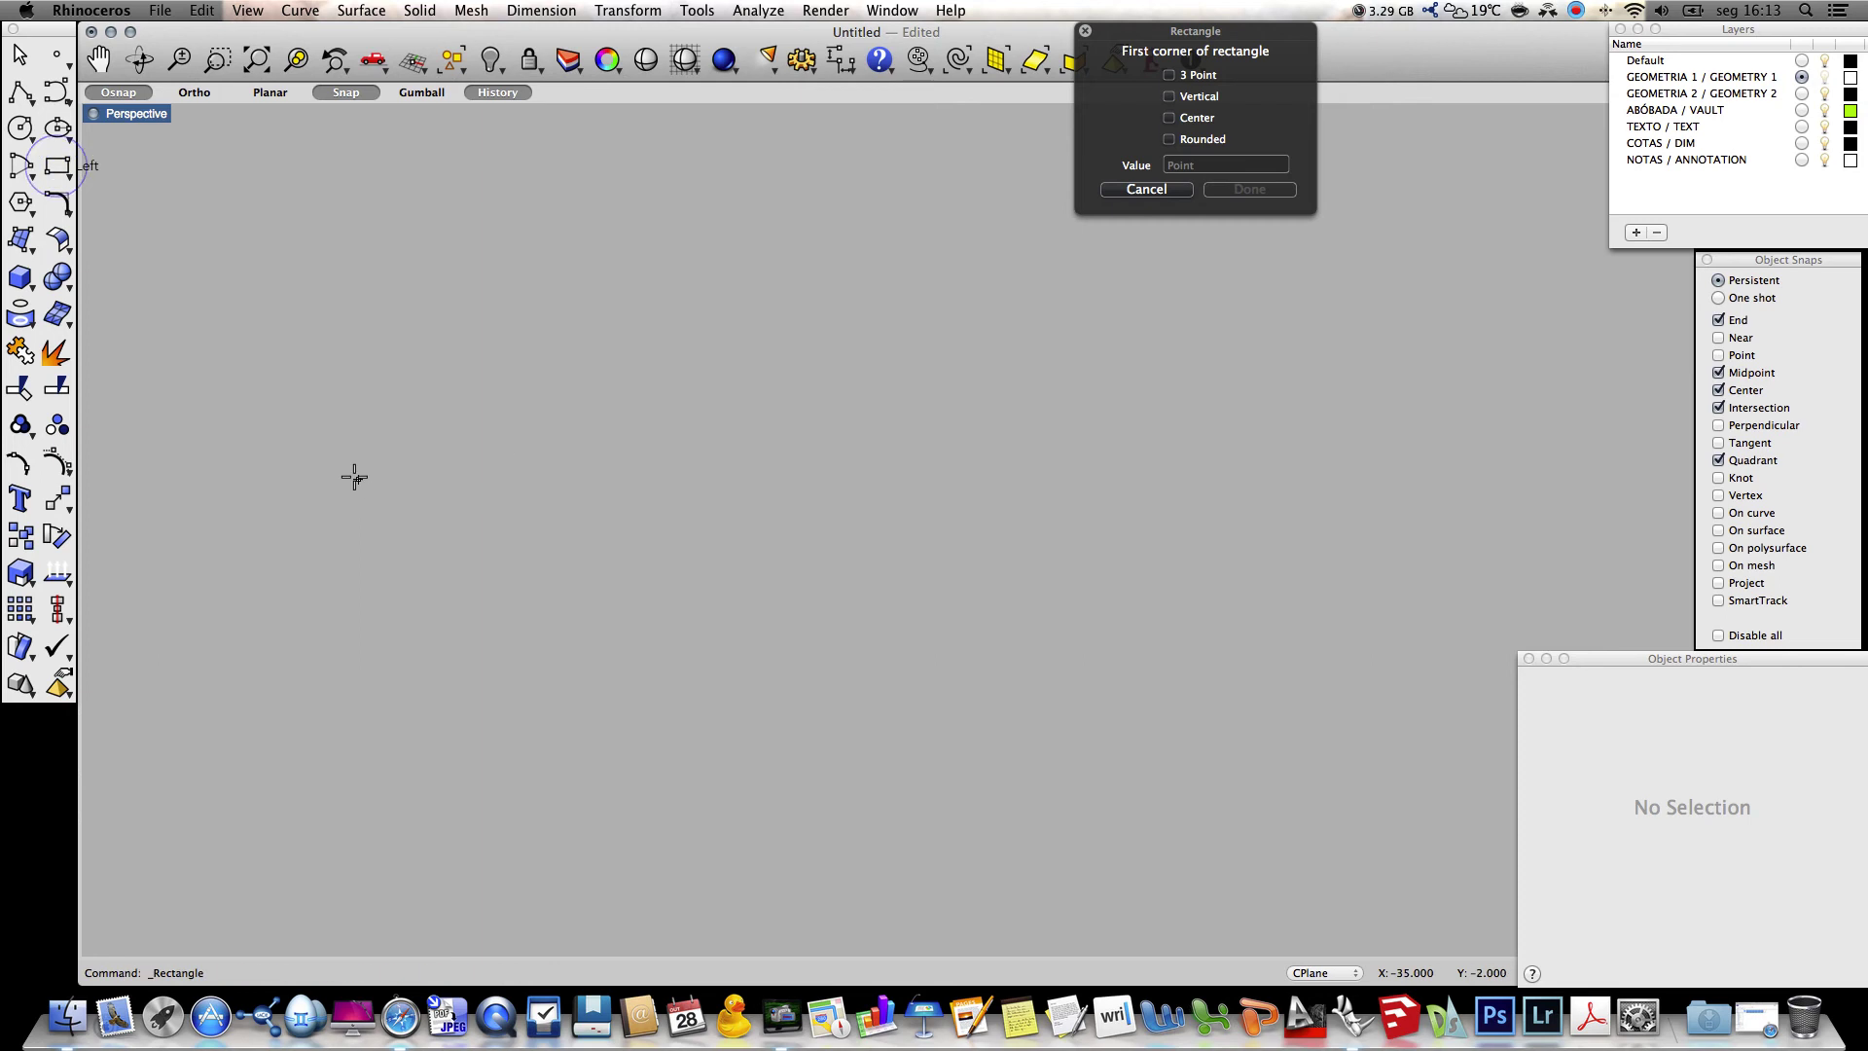
left_click(356, 477)
type("@10,15")
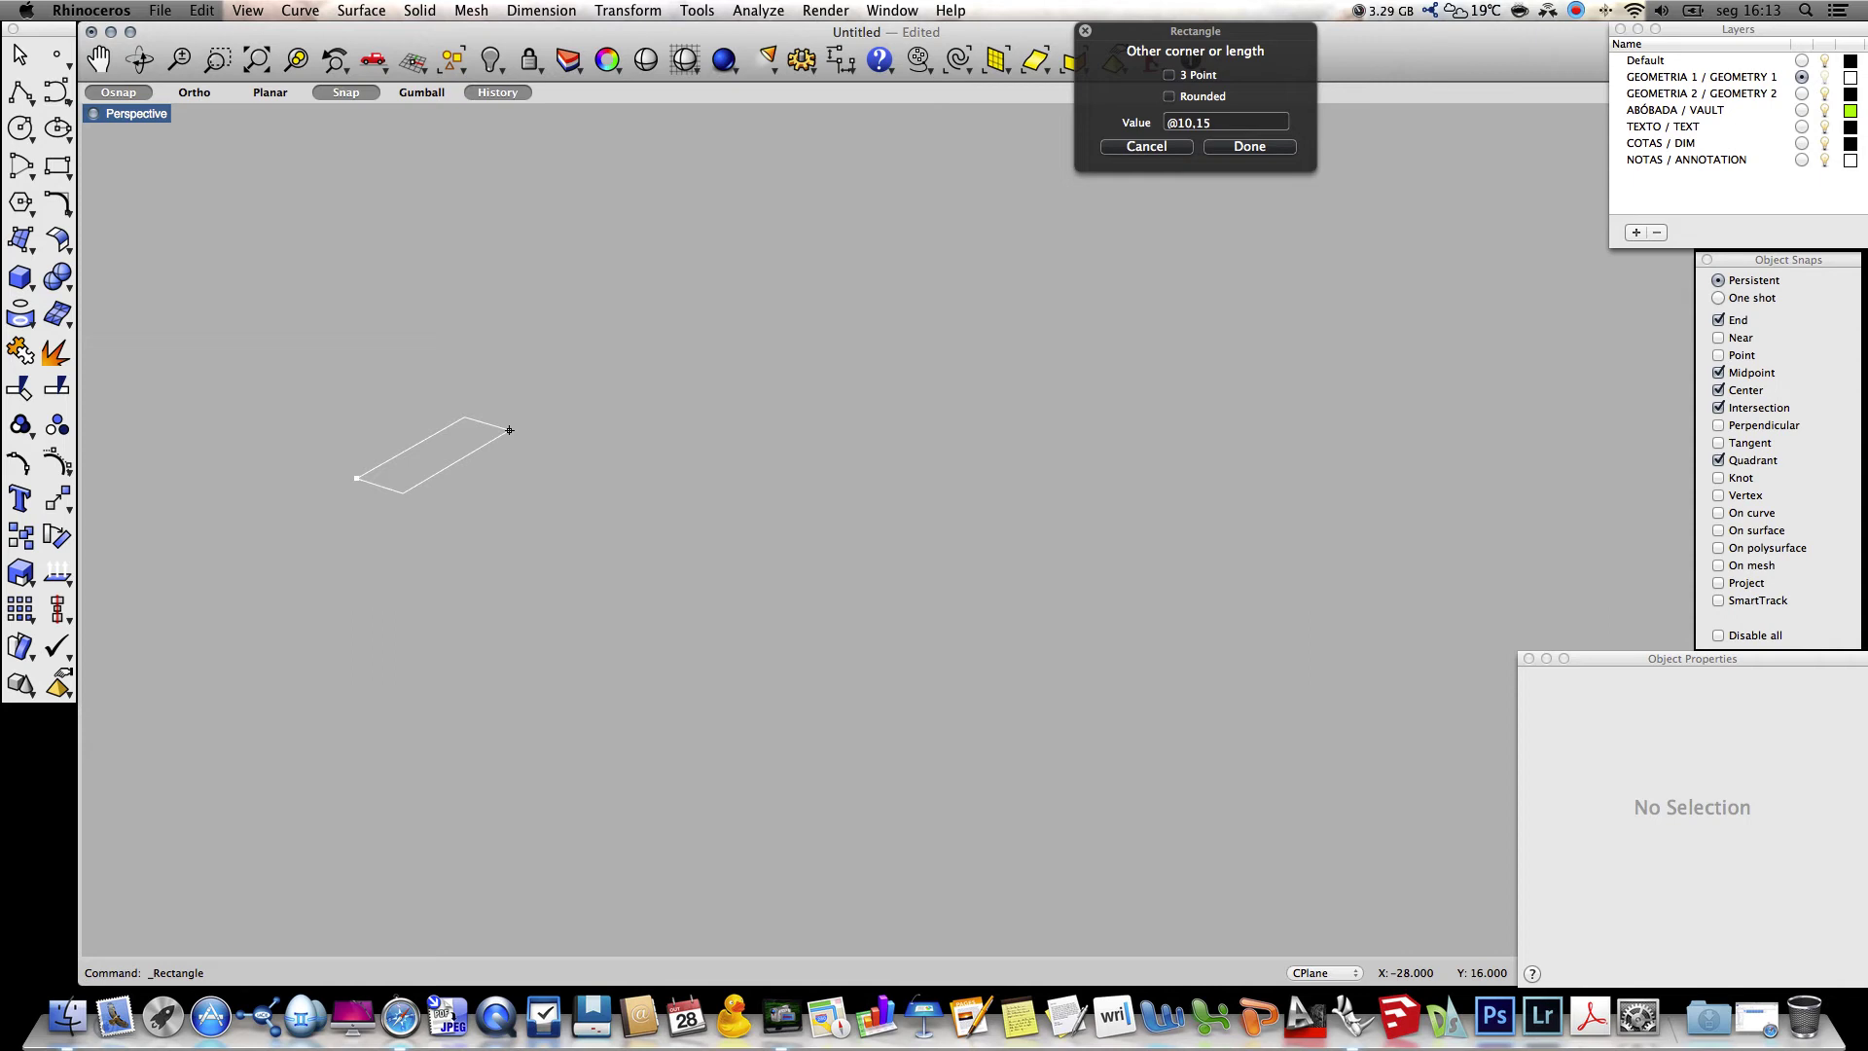
key("Return")
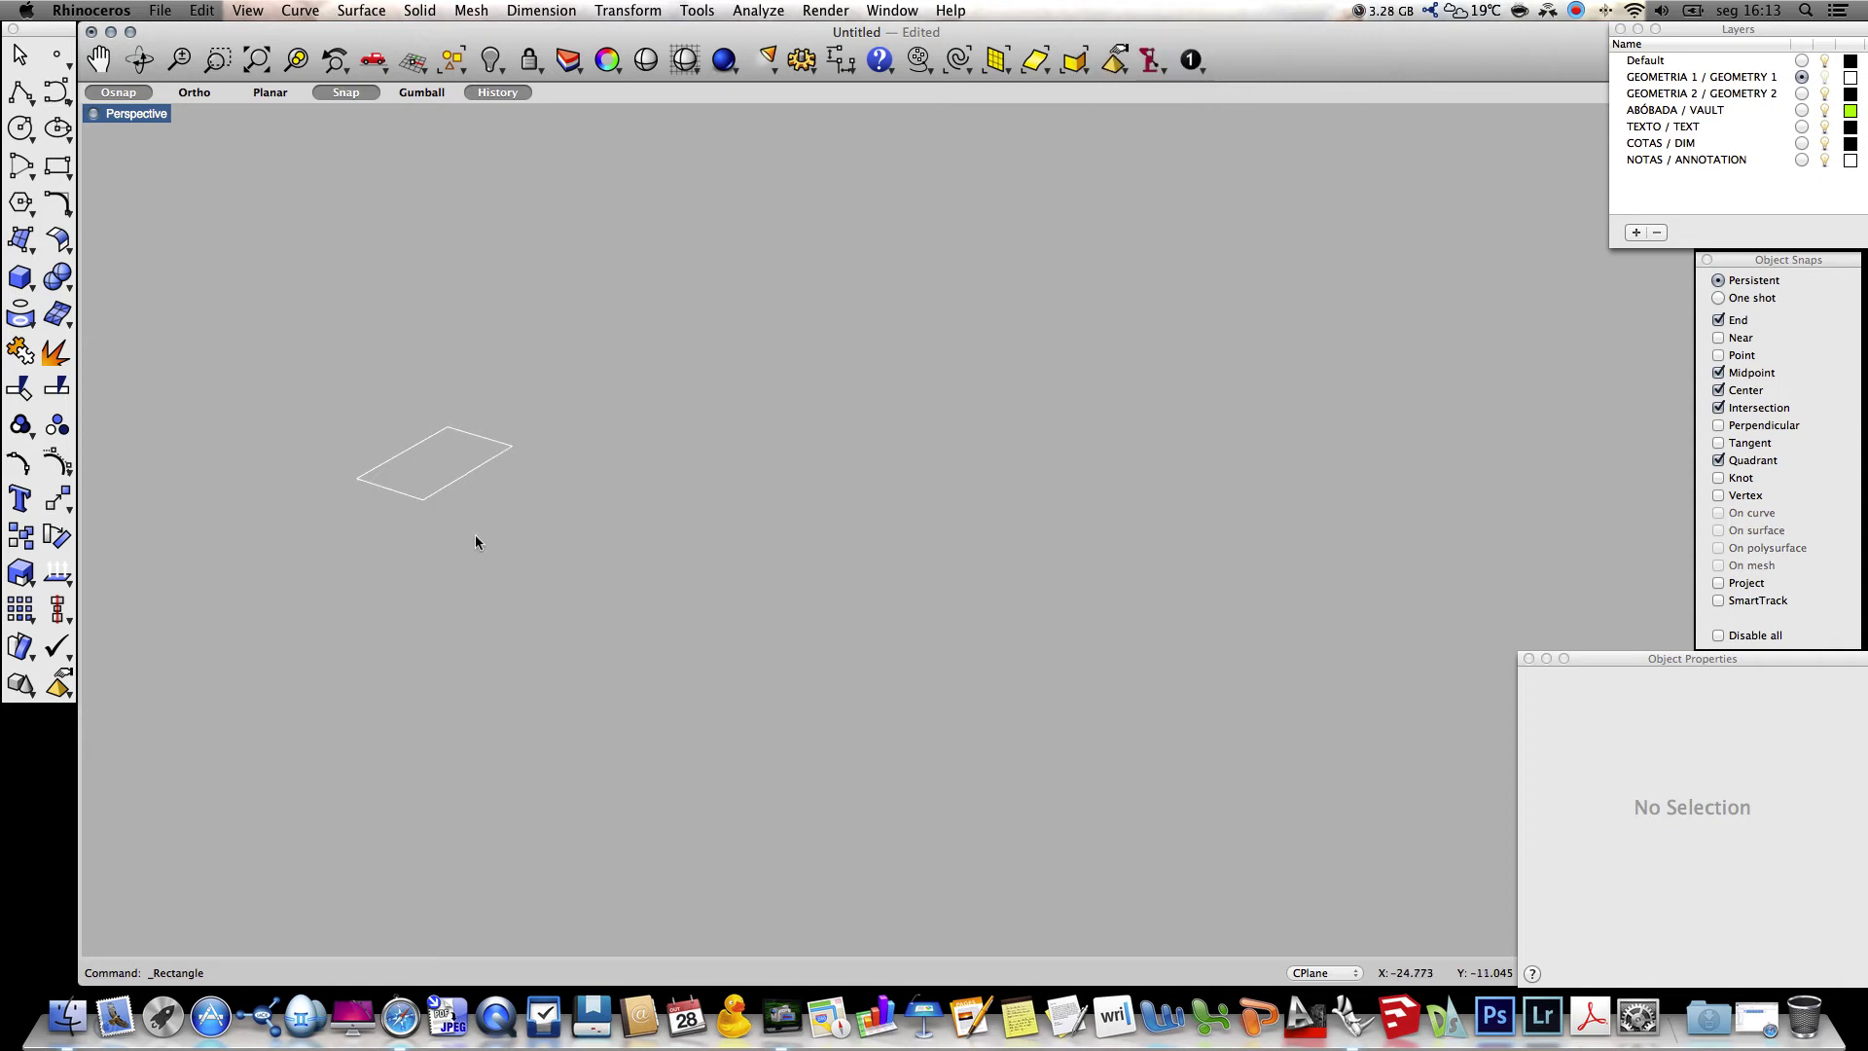
Make COTAS / DIM the current layer and dimension the rectangle's near short side with the Dim command, offset outside the rectangle
left_click_drag(339, 385, 339, 385)
left_click(297, 59)
right_click(495, 257)
left_click(342, 422)
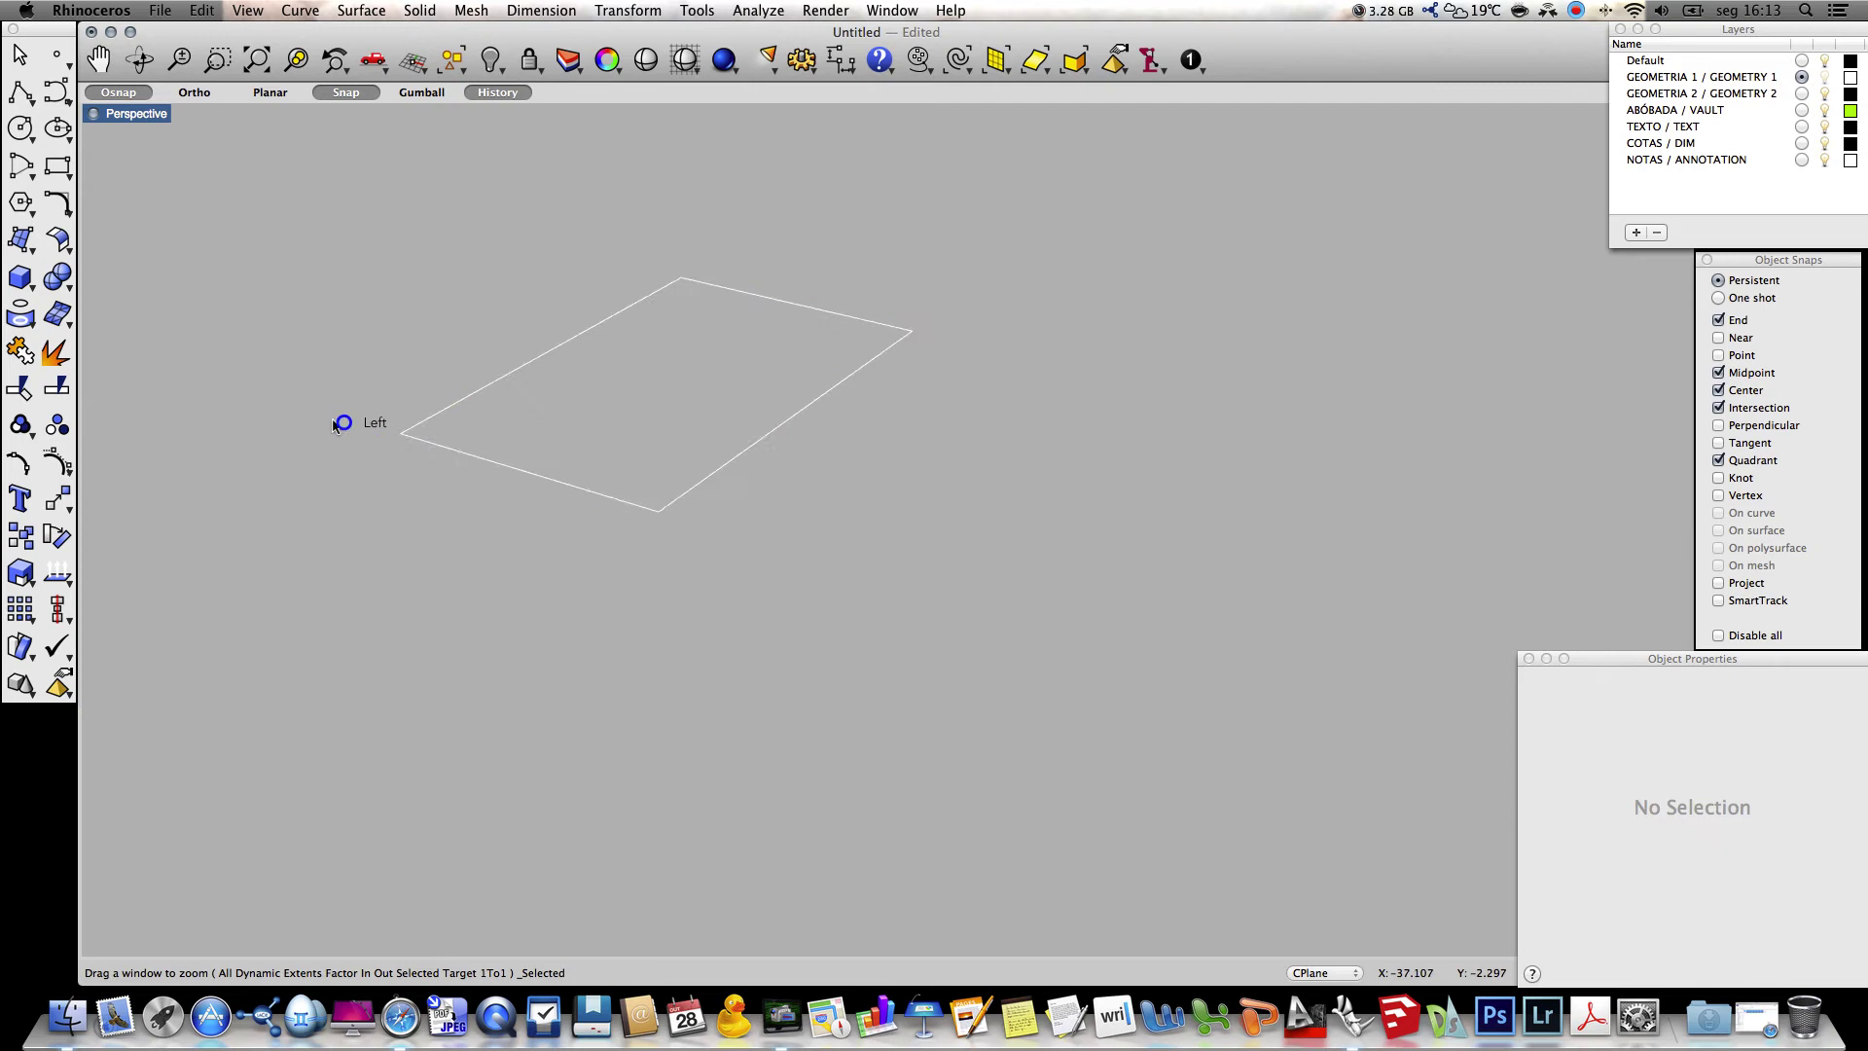
right_click_drag(317, 439, 331, 491)
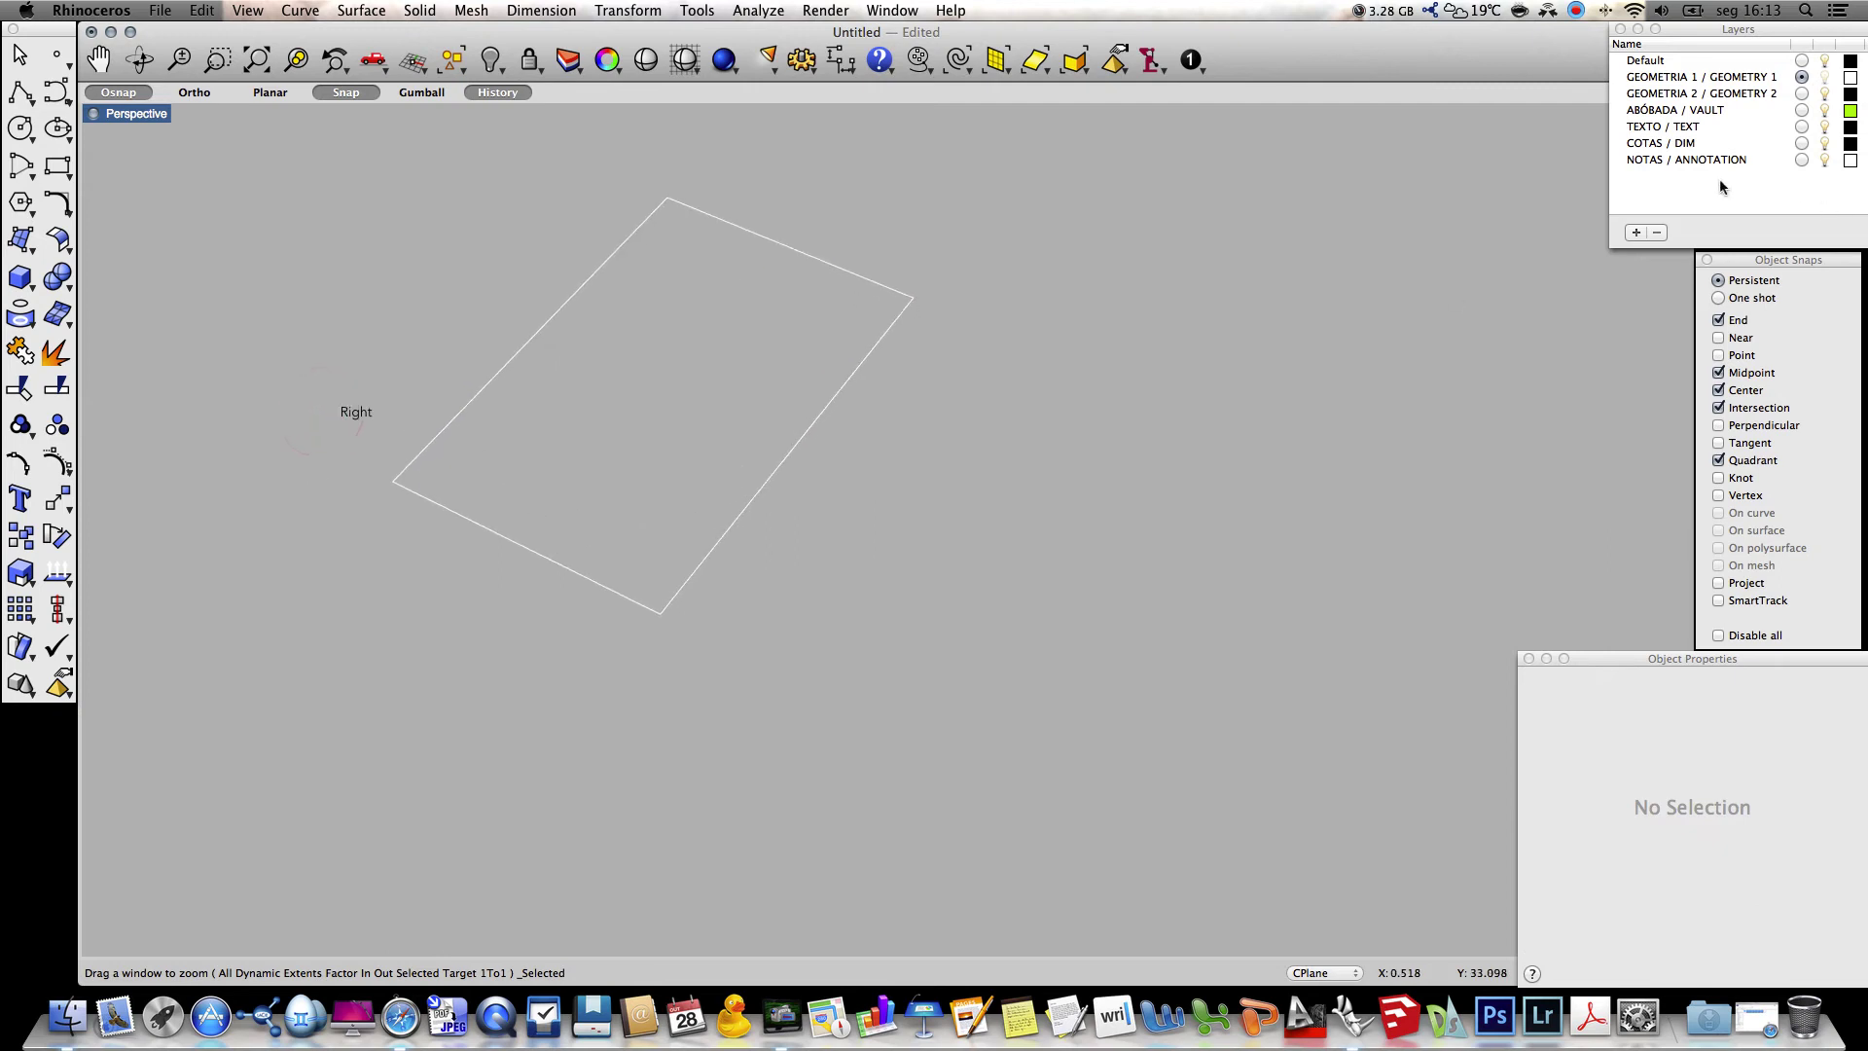
left_click(1801, 143)
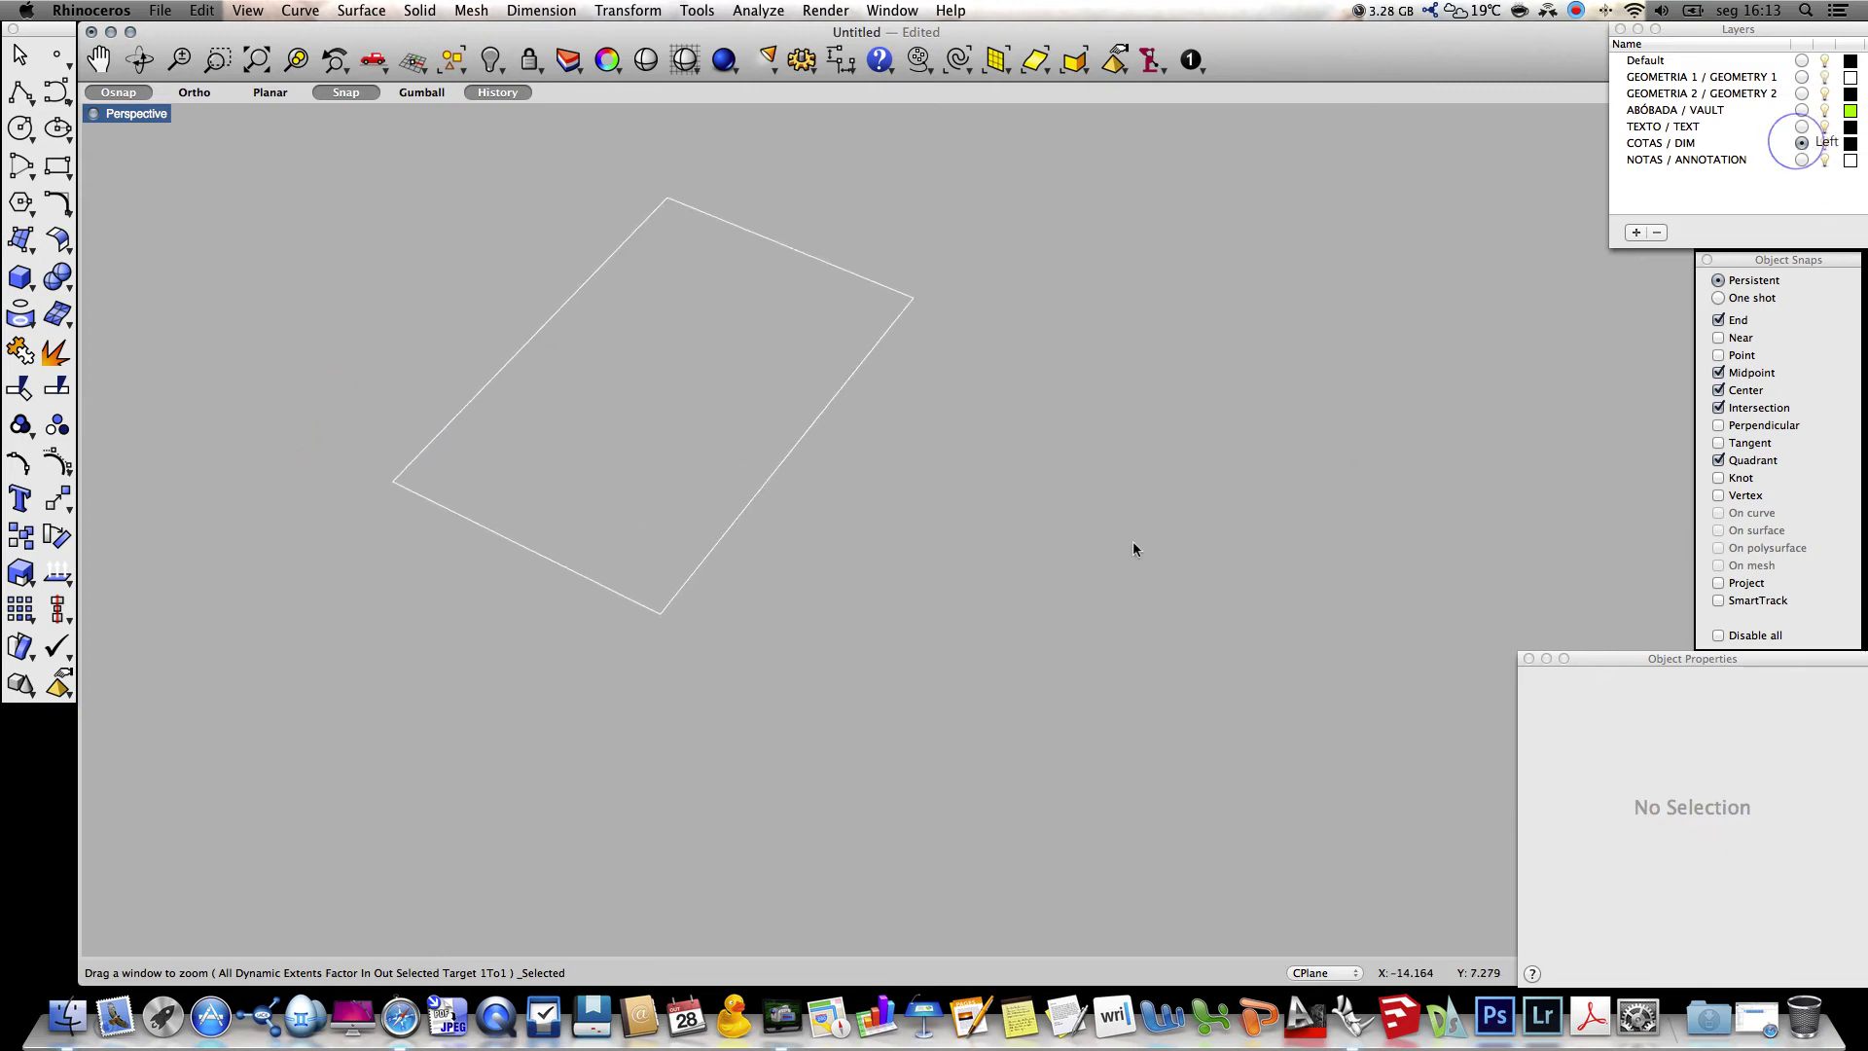
type("D")
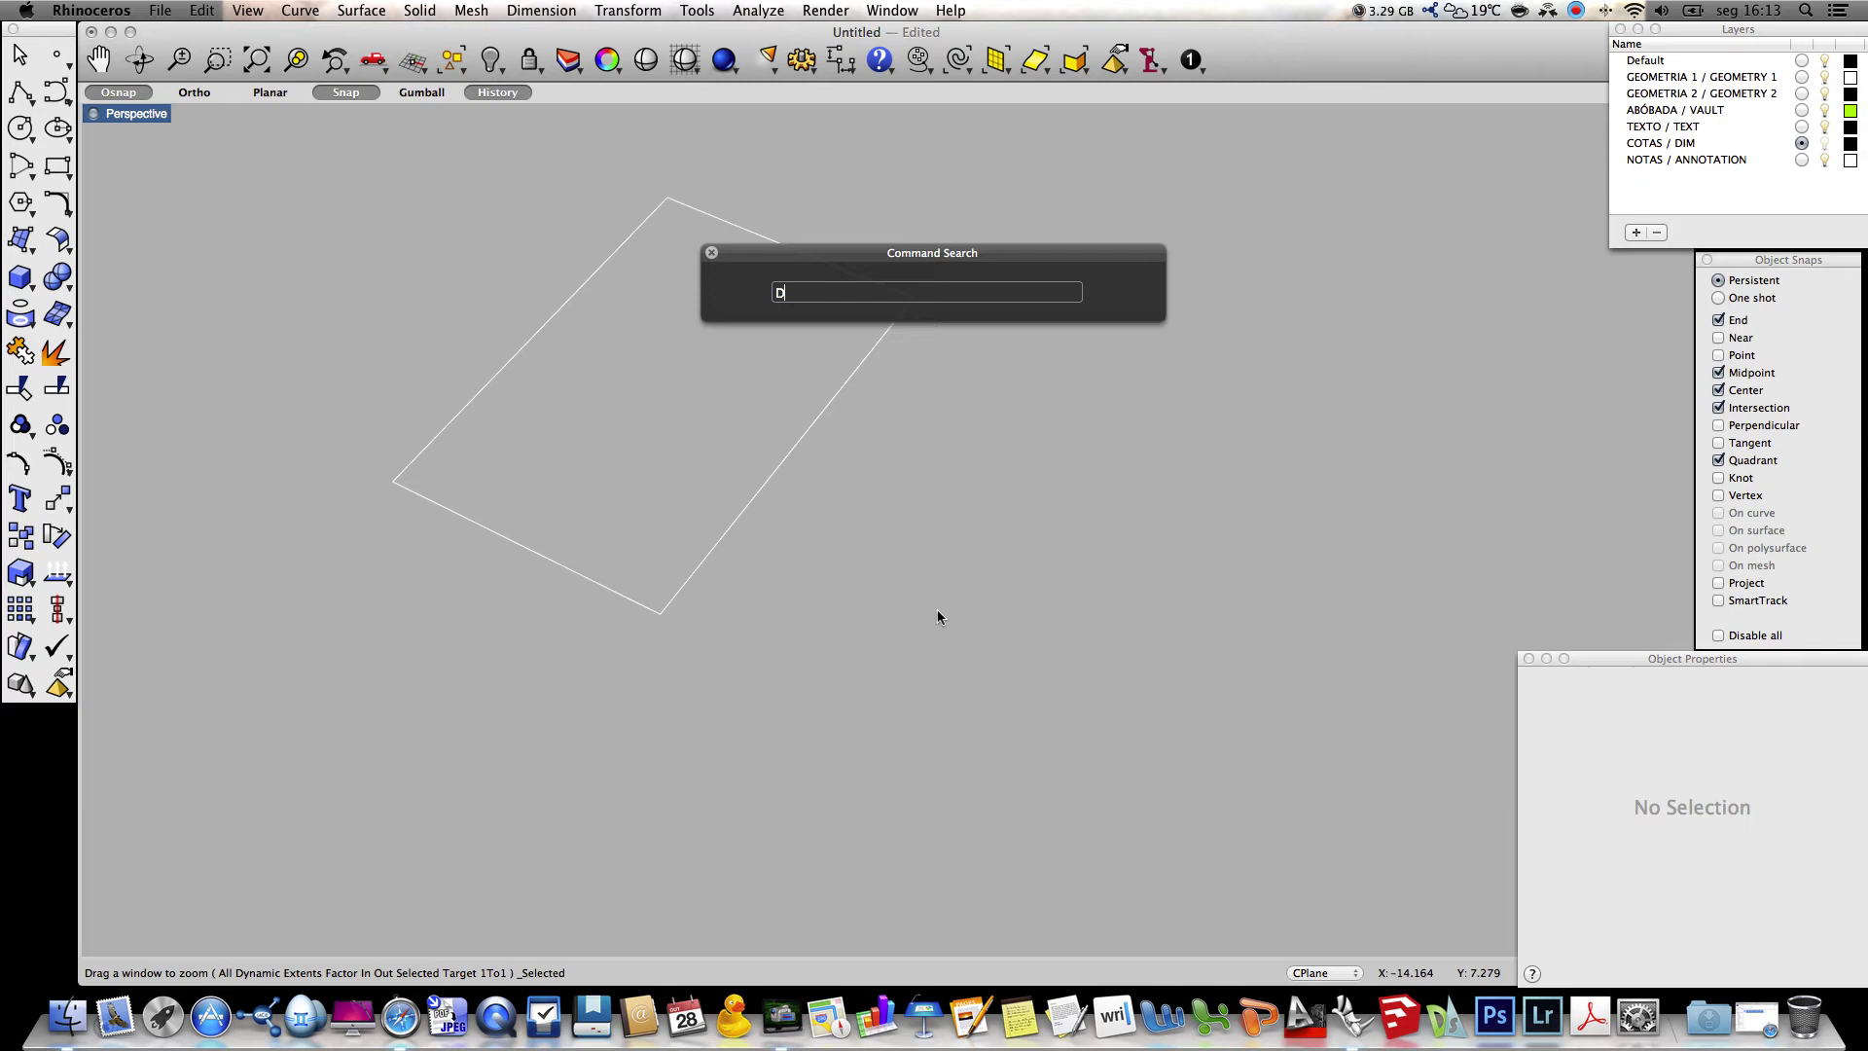
type("im")
key("Return")
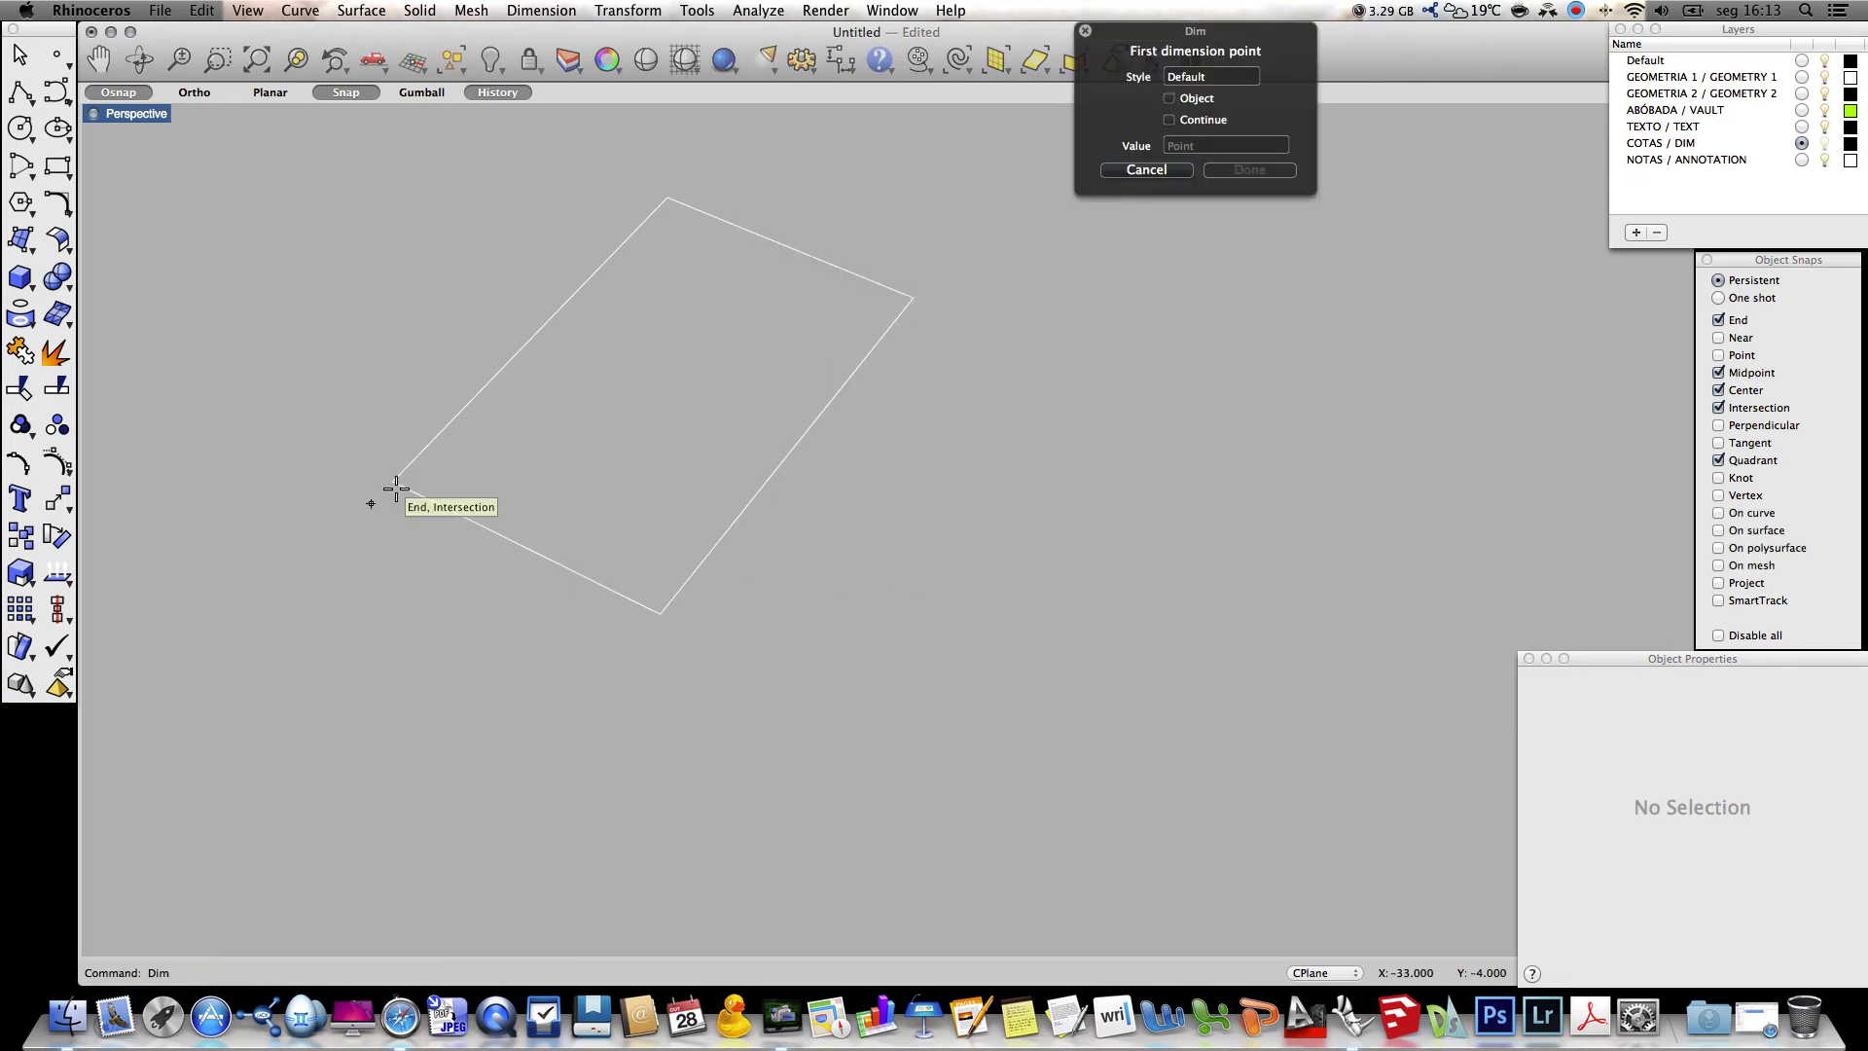
left_click(396, 488)
left_click(656, 617)
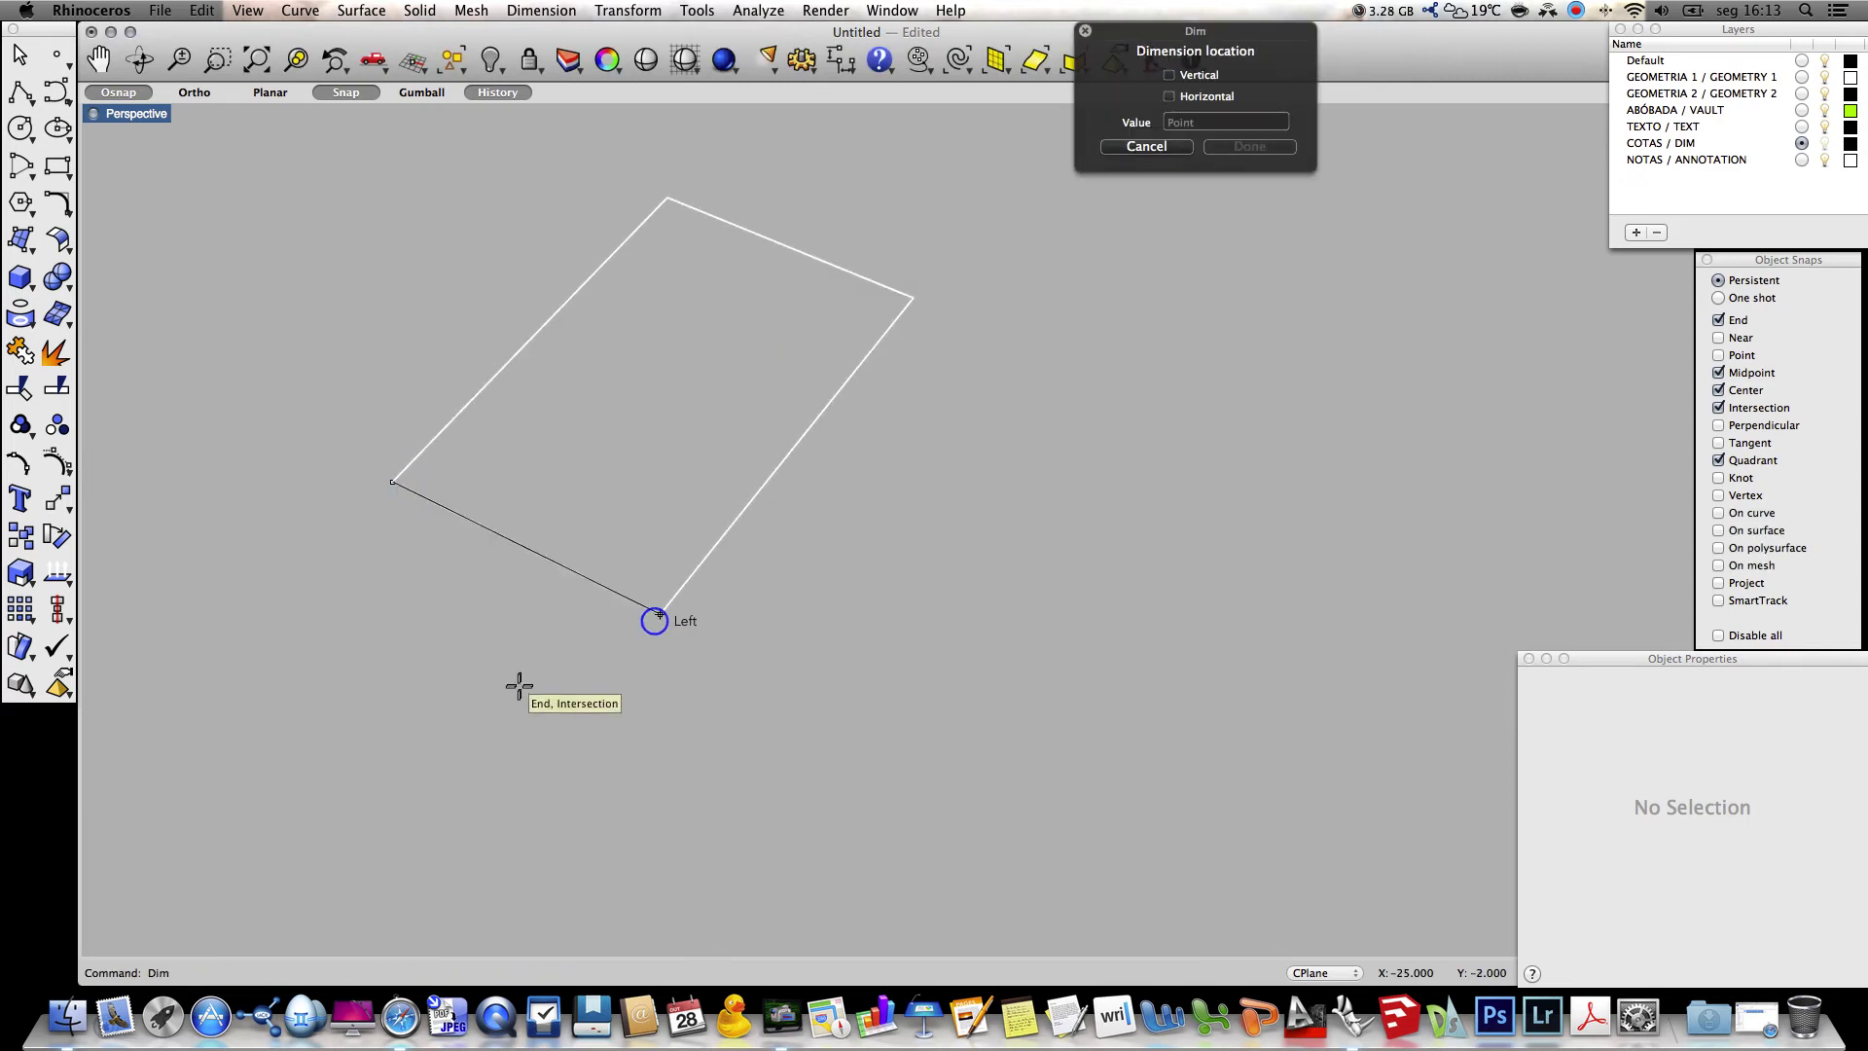
left_click(510, 695)
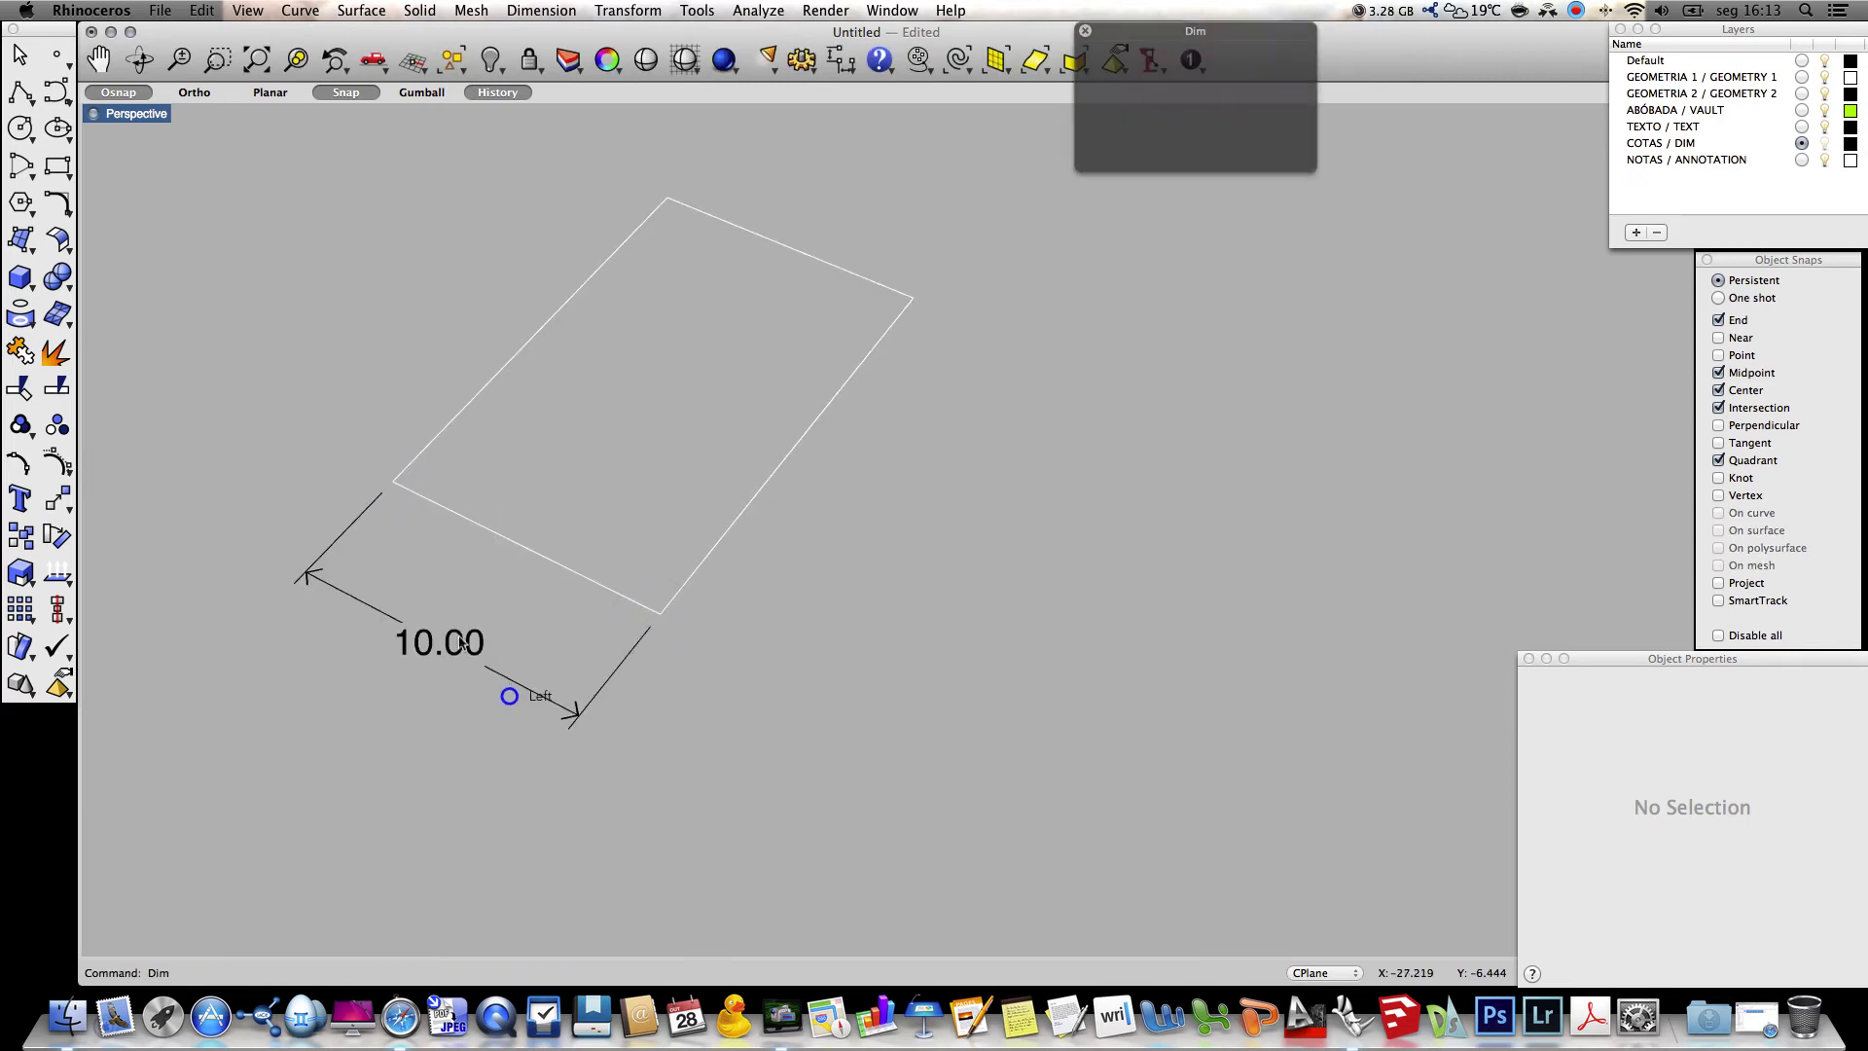
Dimension the rectangle's long side that shares a corner with the dimensioned short side, placing the dimension outside the rectangle
key("Return")
left_click(393, 480)
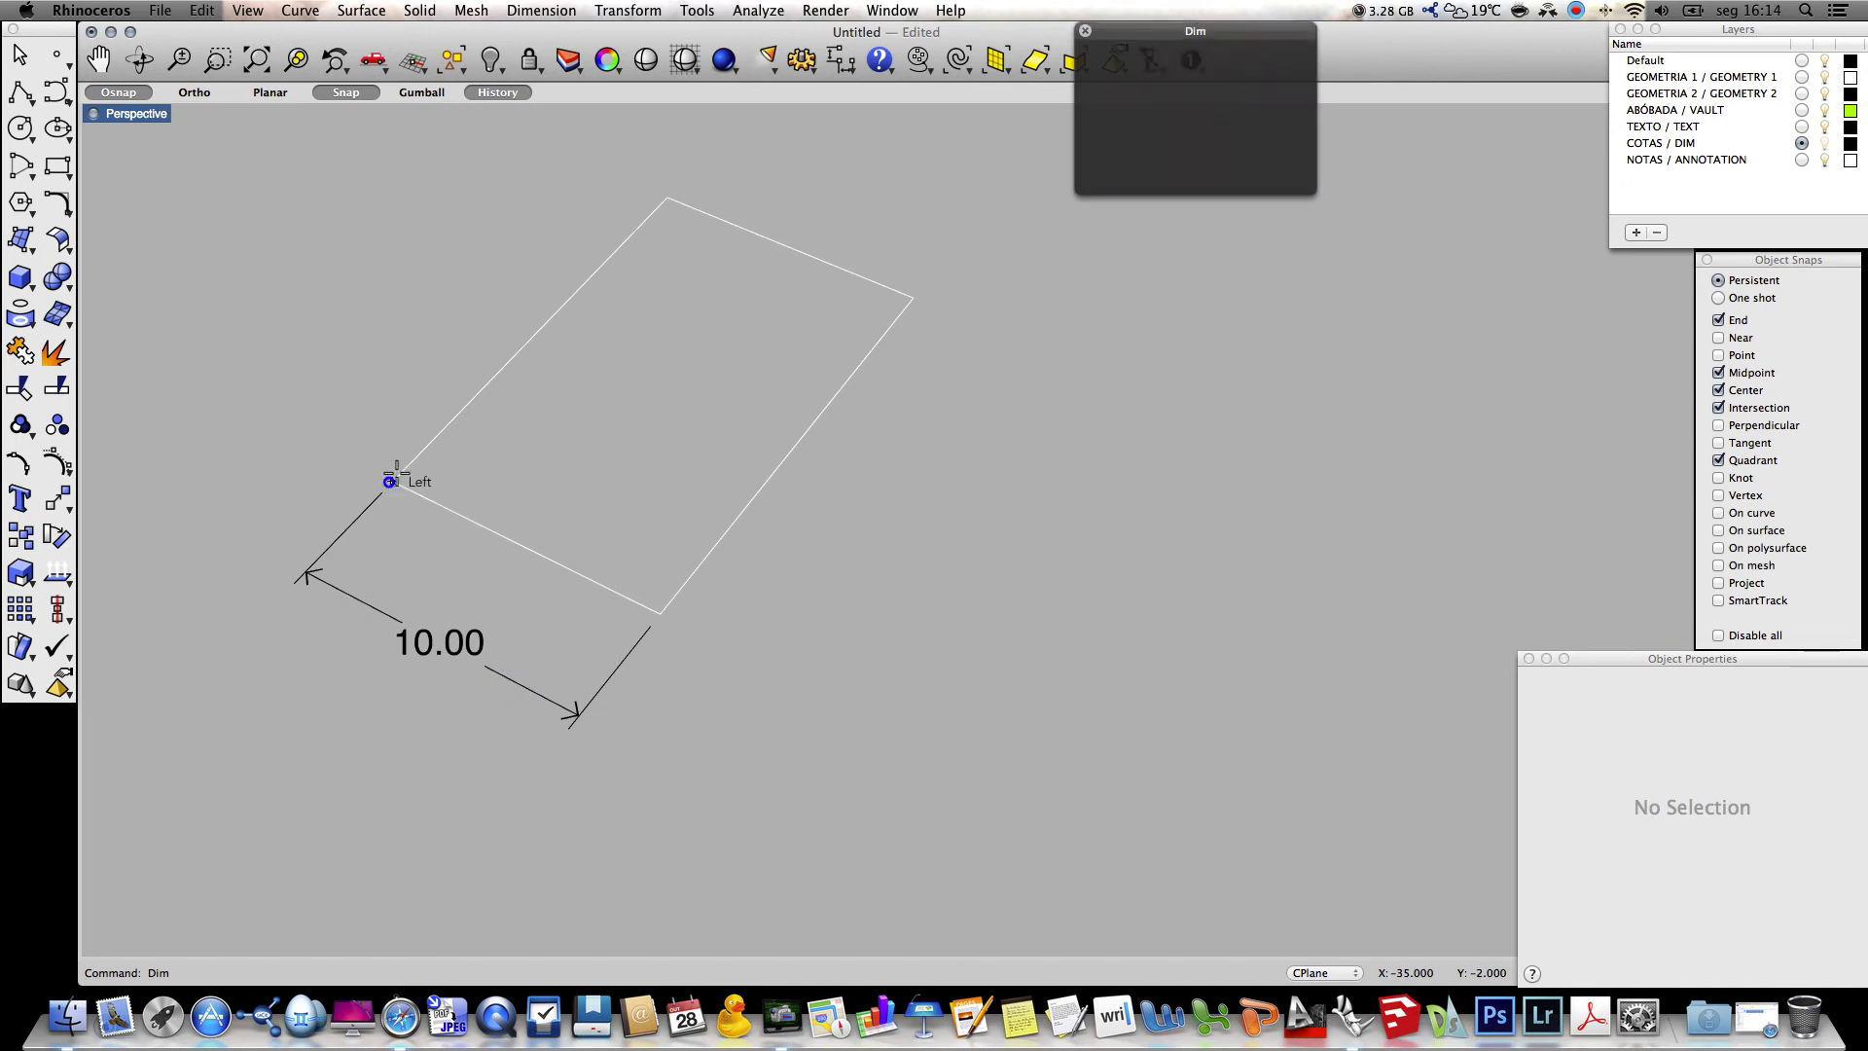
left_click(673, 192)
left_click(457, 200)
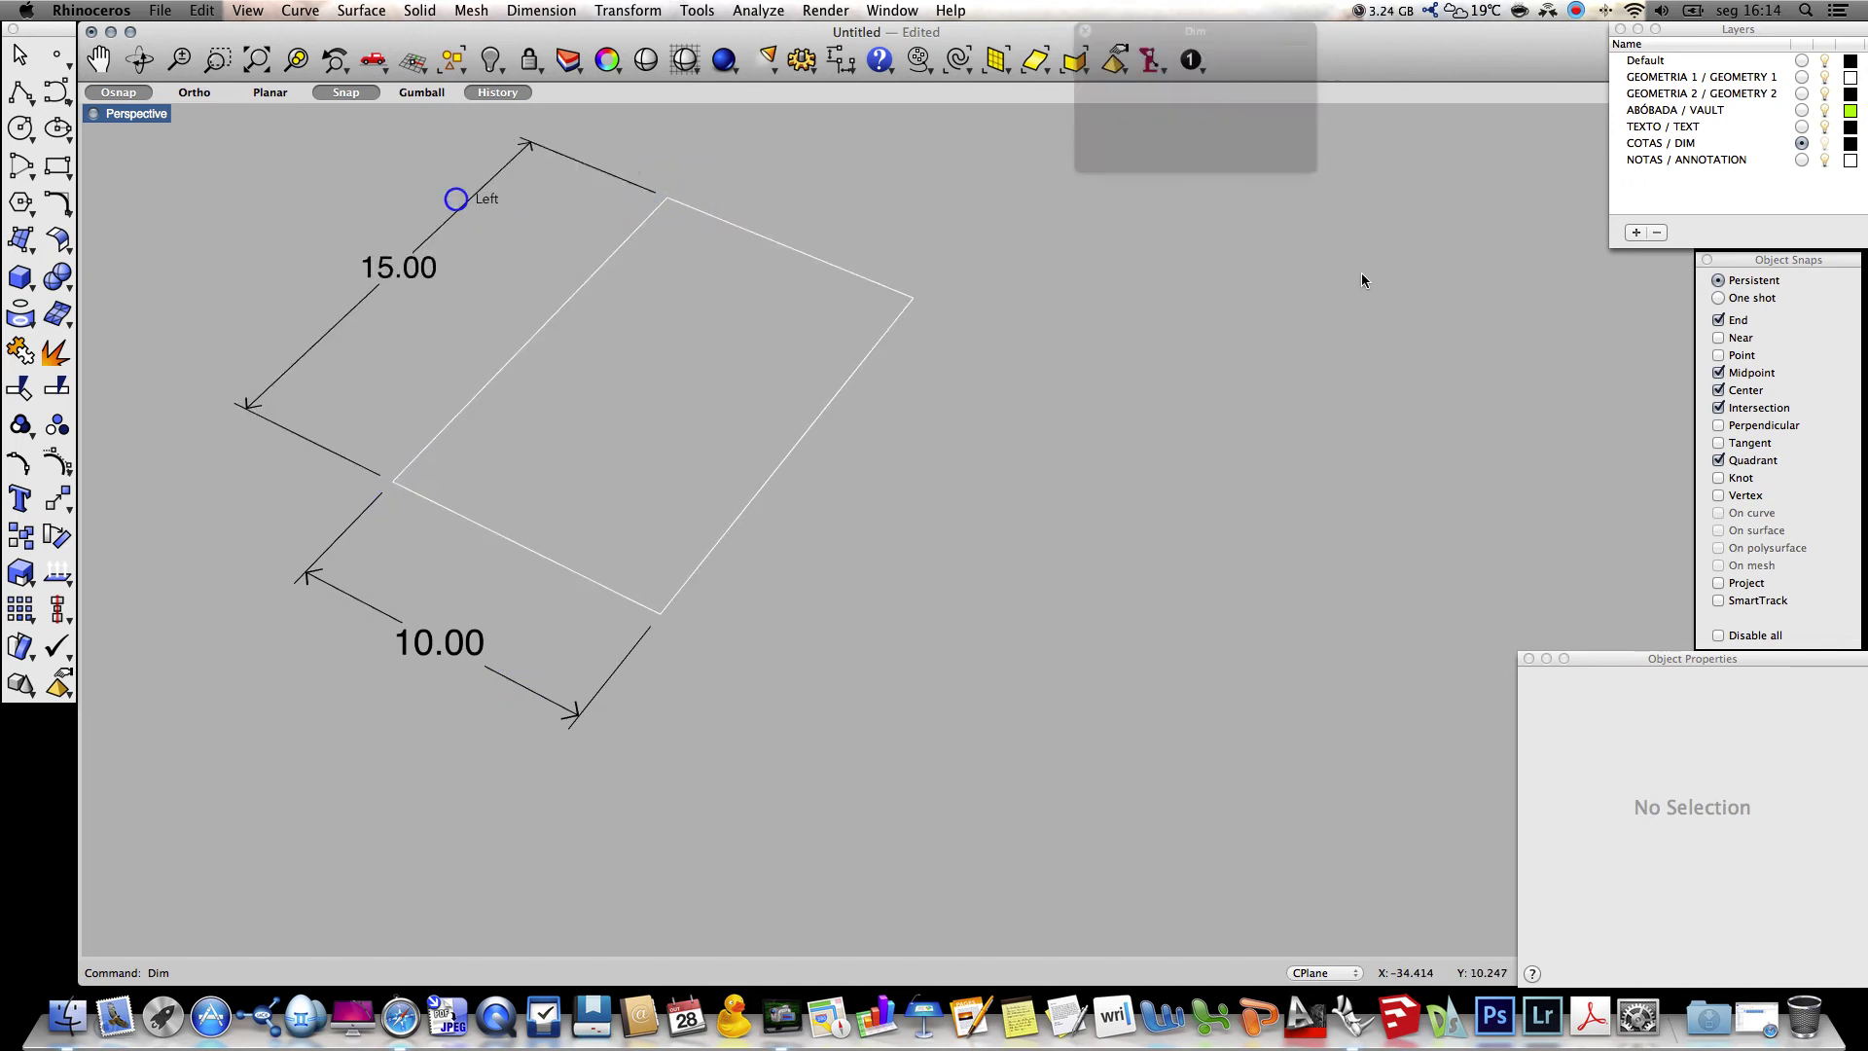
Make TEXTO / TEXT the current layer and create the text "10.01 ABÓBADA DE CANHÃO" outside the rectangle's dimensioned short side
left_click(1803, 128)
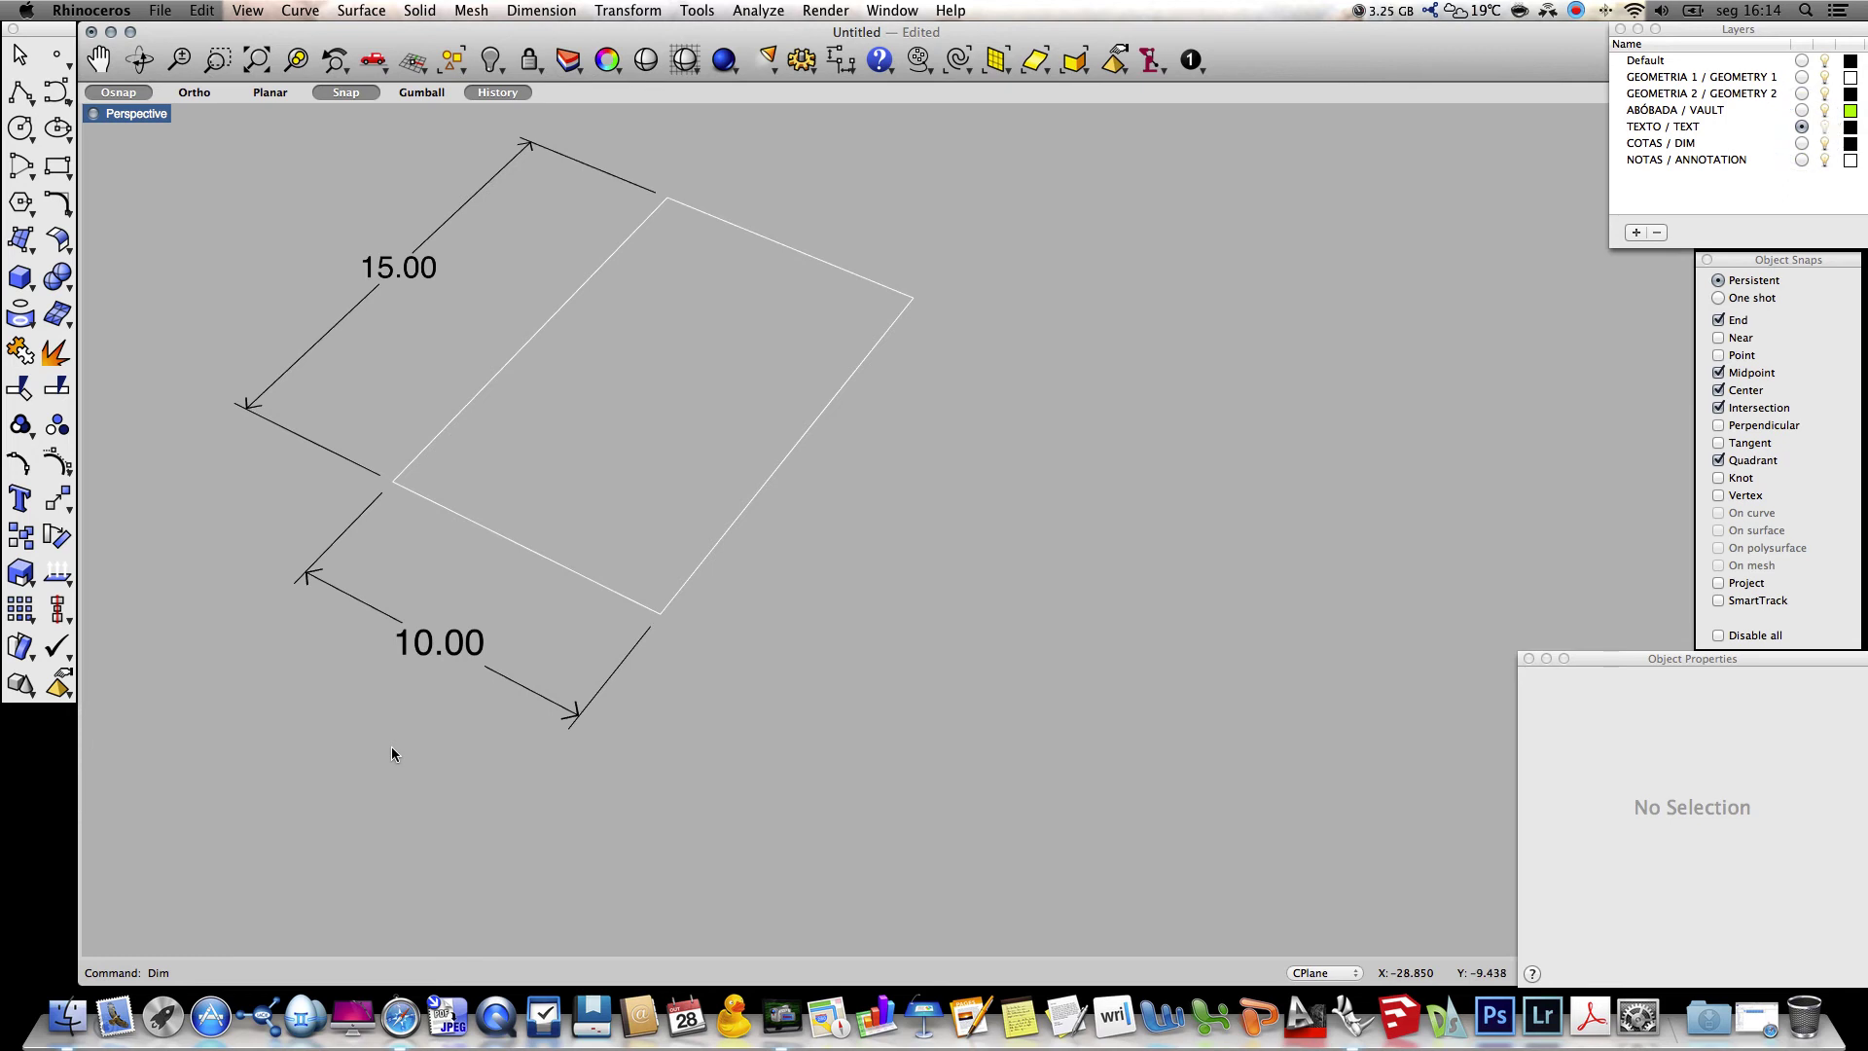
type("Text")
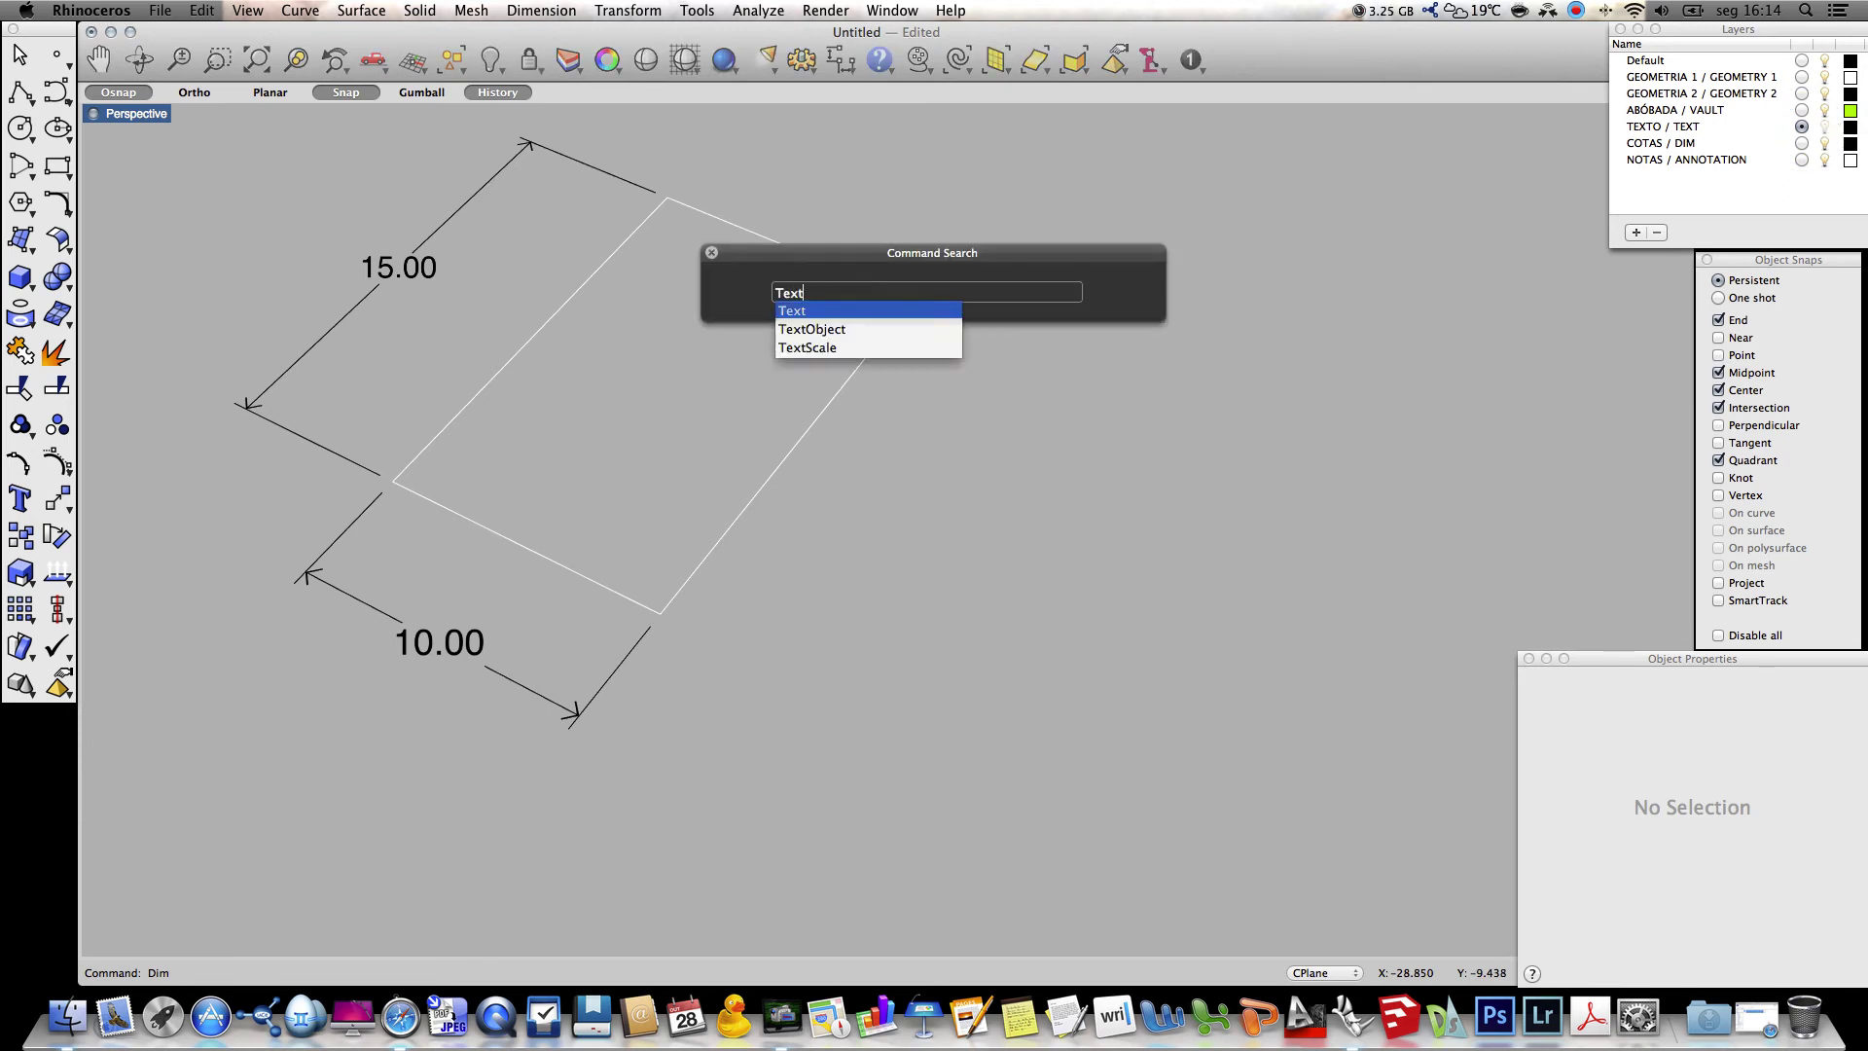
key("Return")
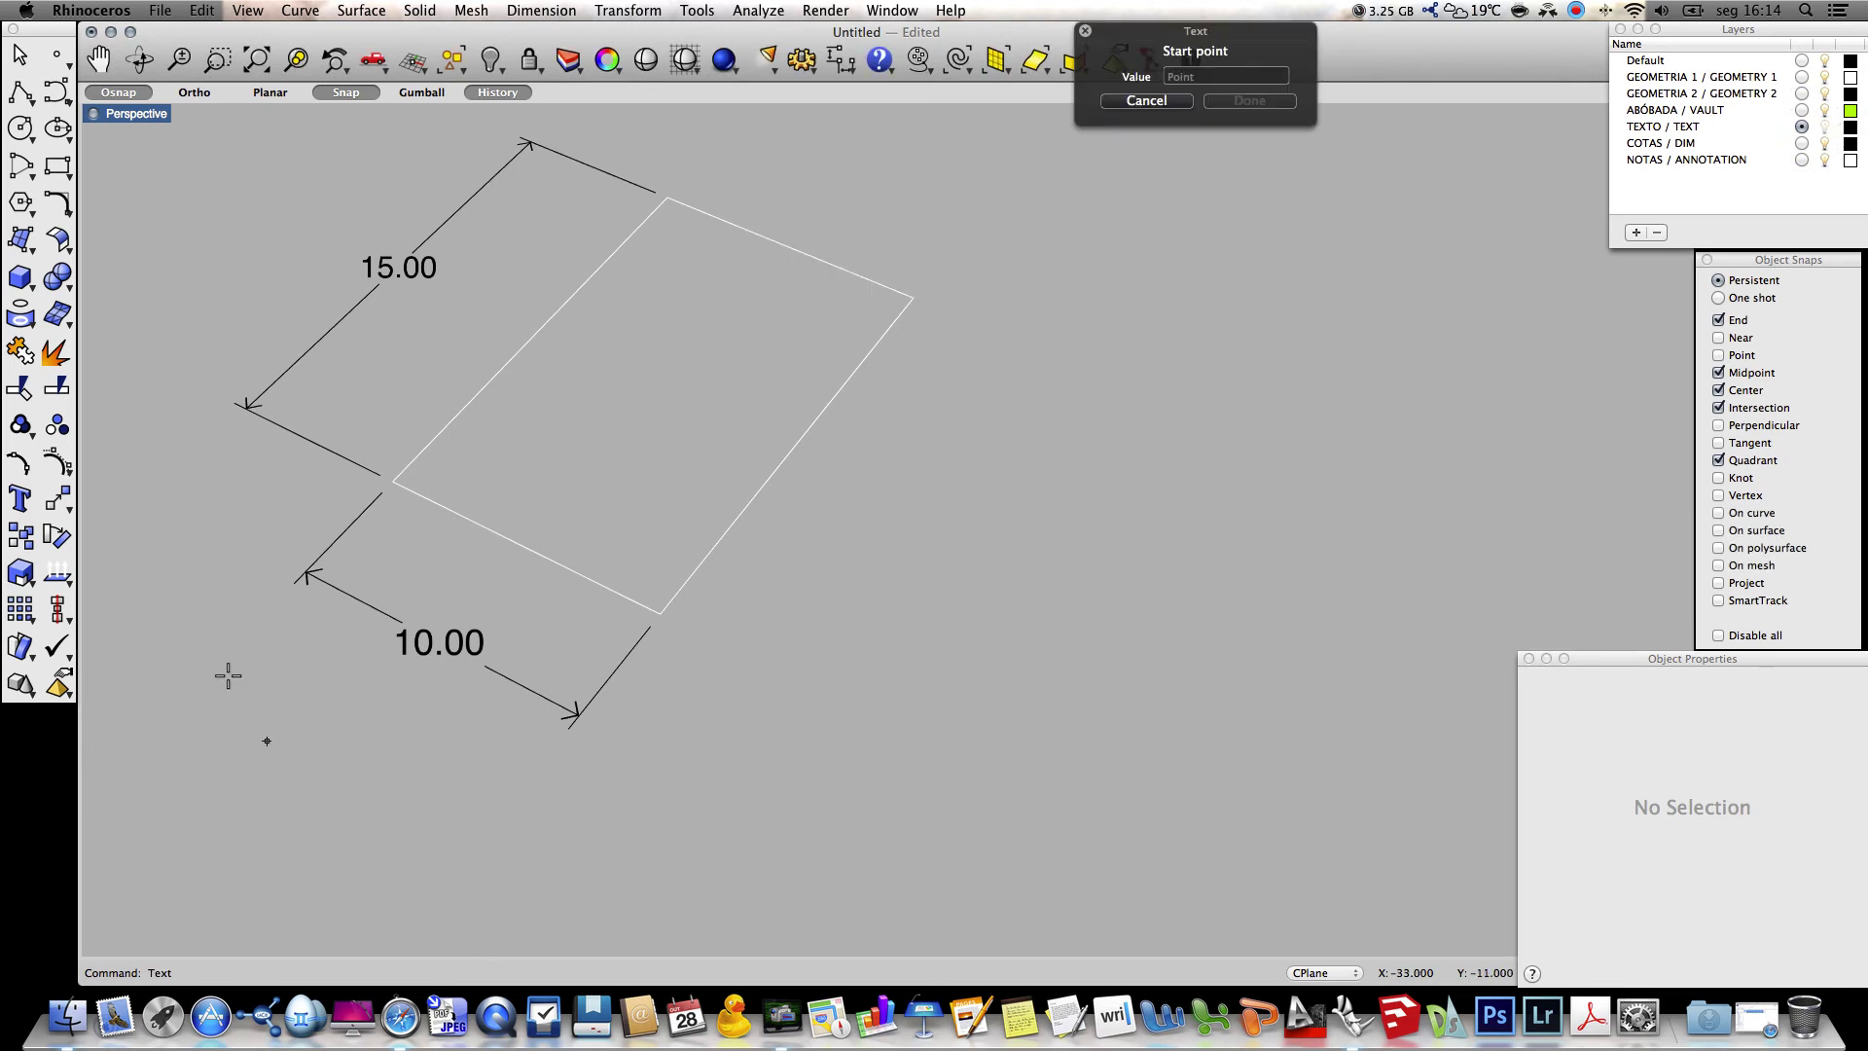
left_click(232, 648)
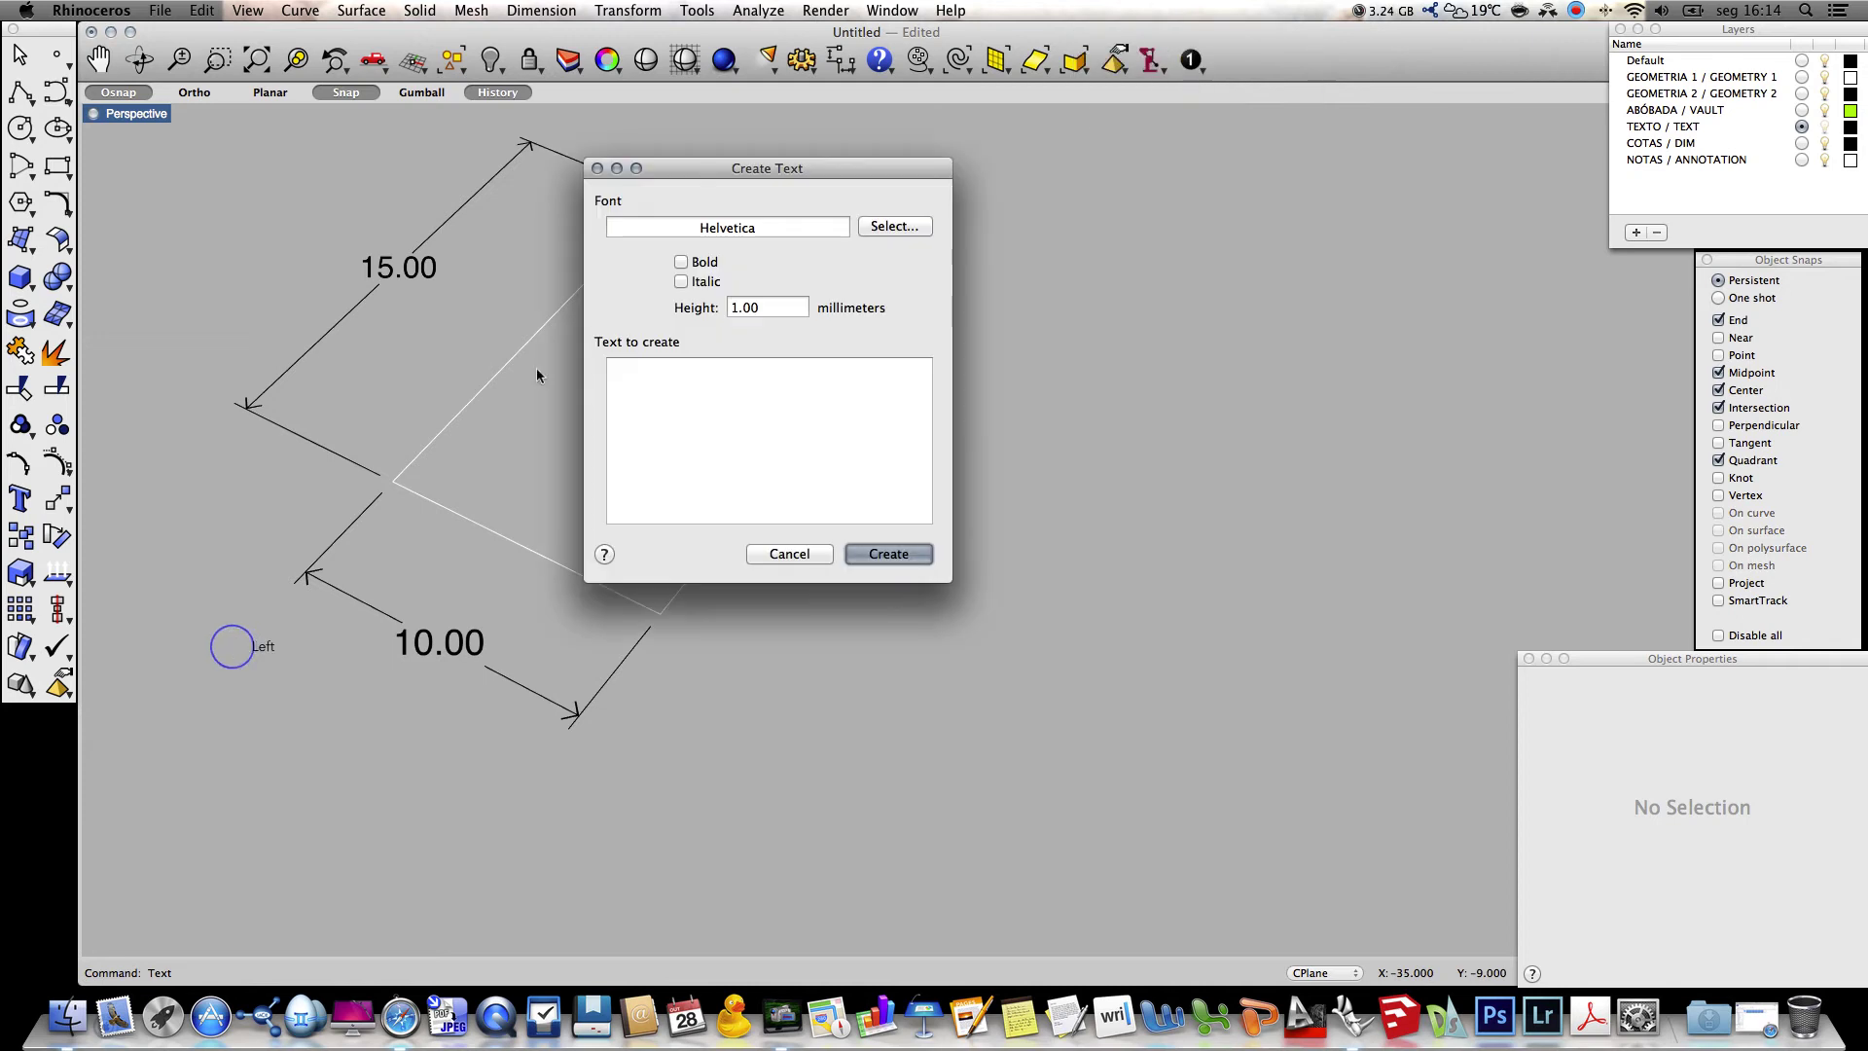
left_click(662, 369)
type("10.01")
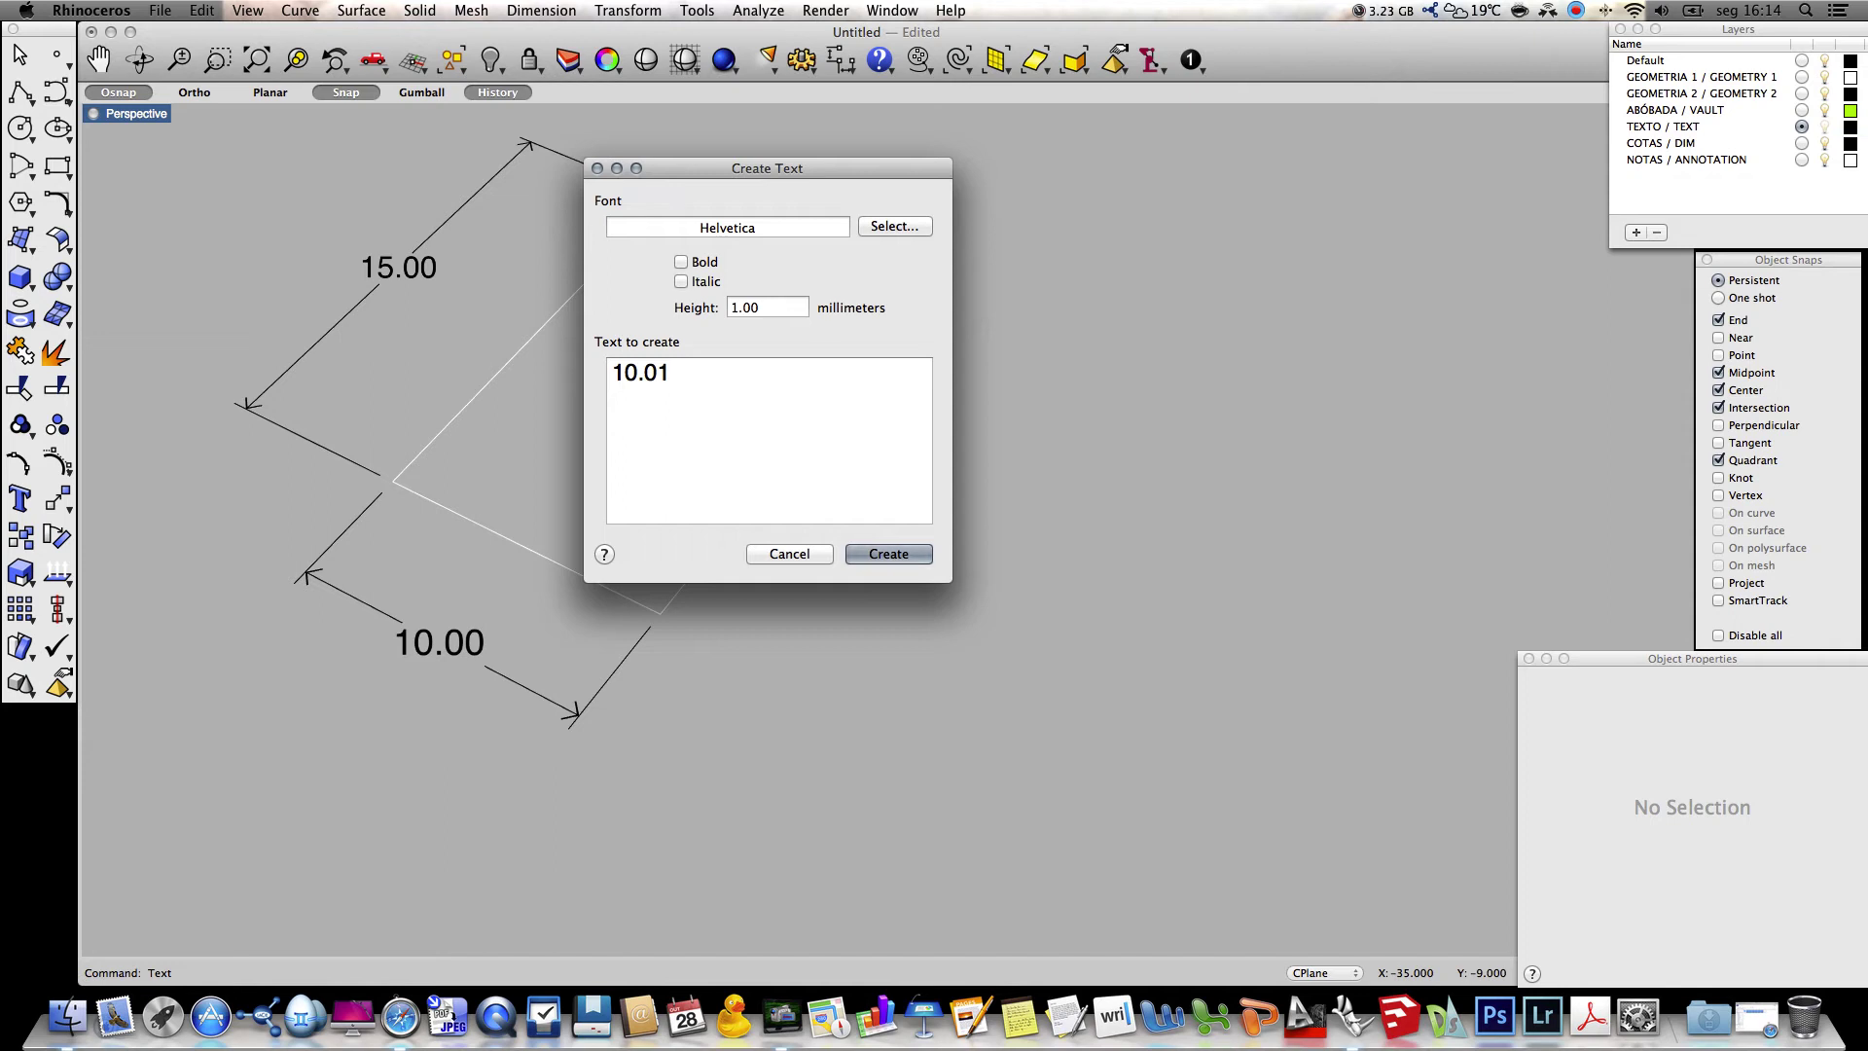
type(" ABÓBADA DE CANHÃO")
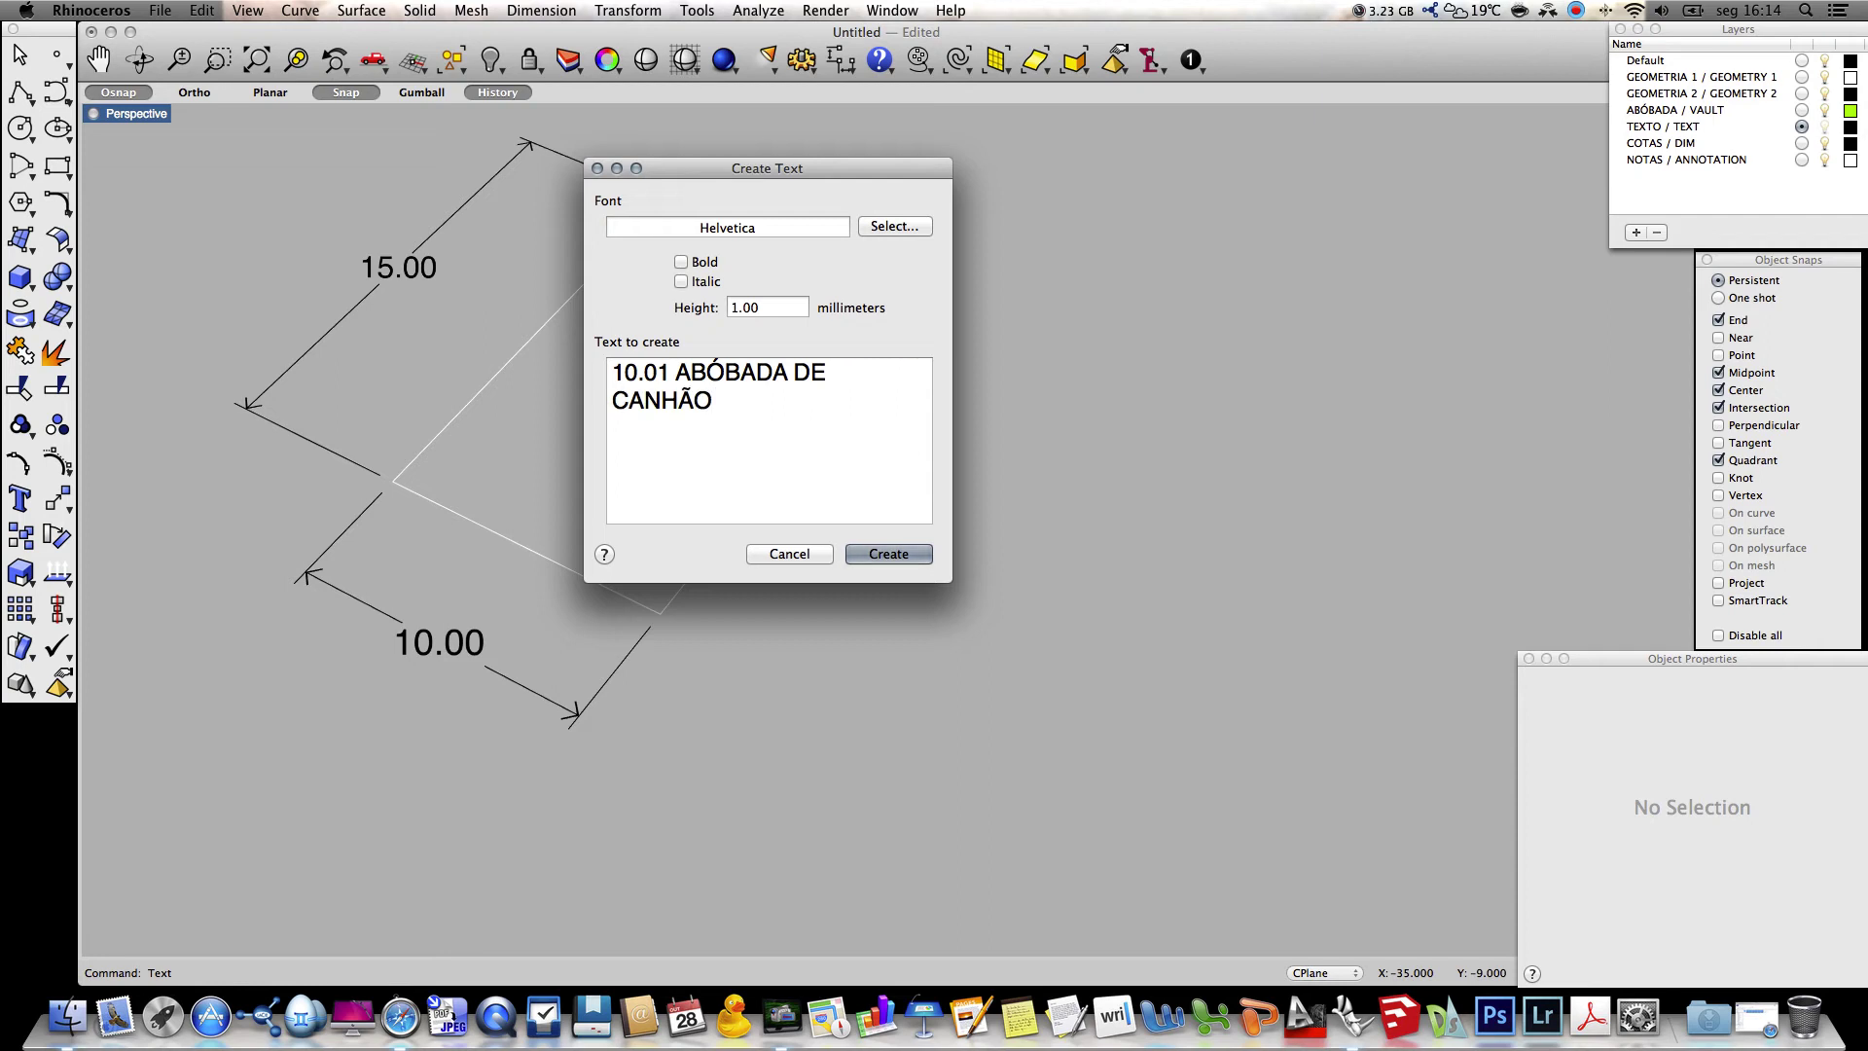
left_click(884, 554)
Move the title text closer to the short side's dimension and set its height to 0.75 mm
left_click_drag(485, 760, 374, 697)
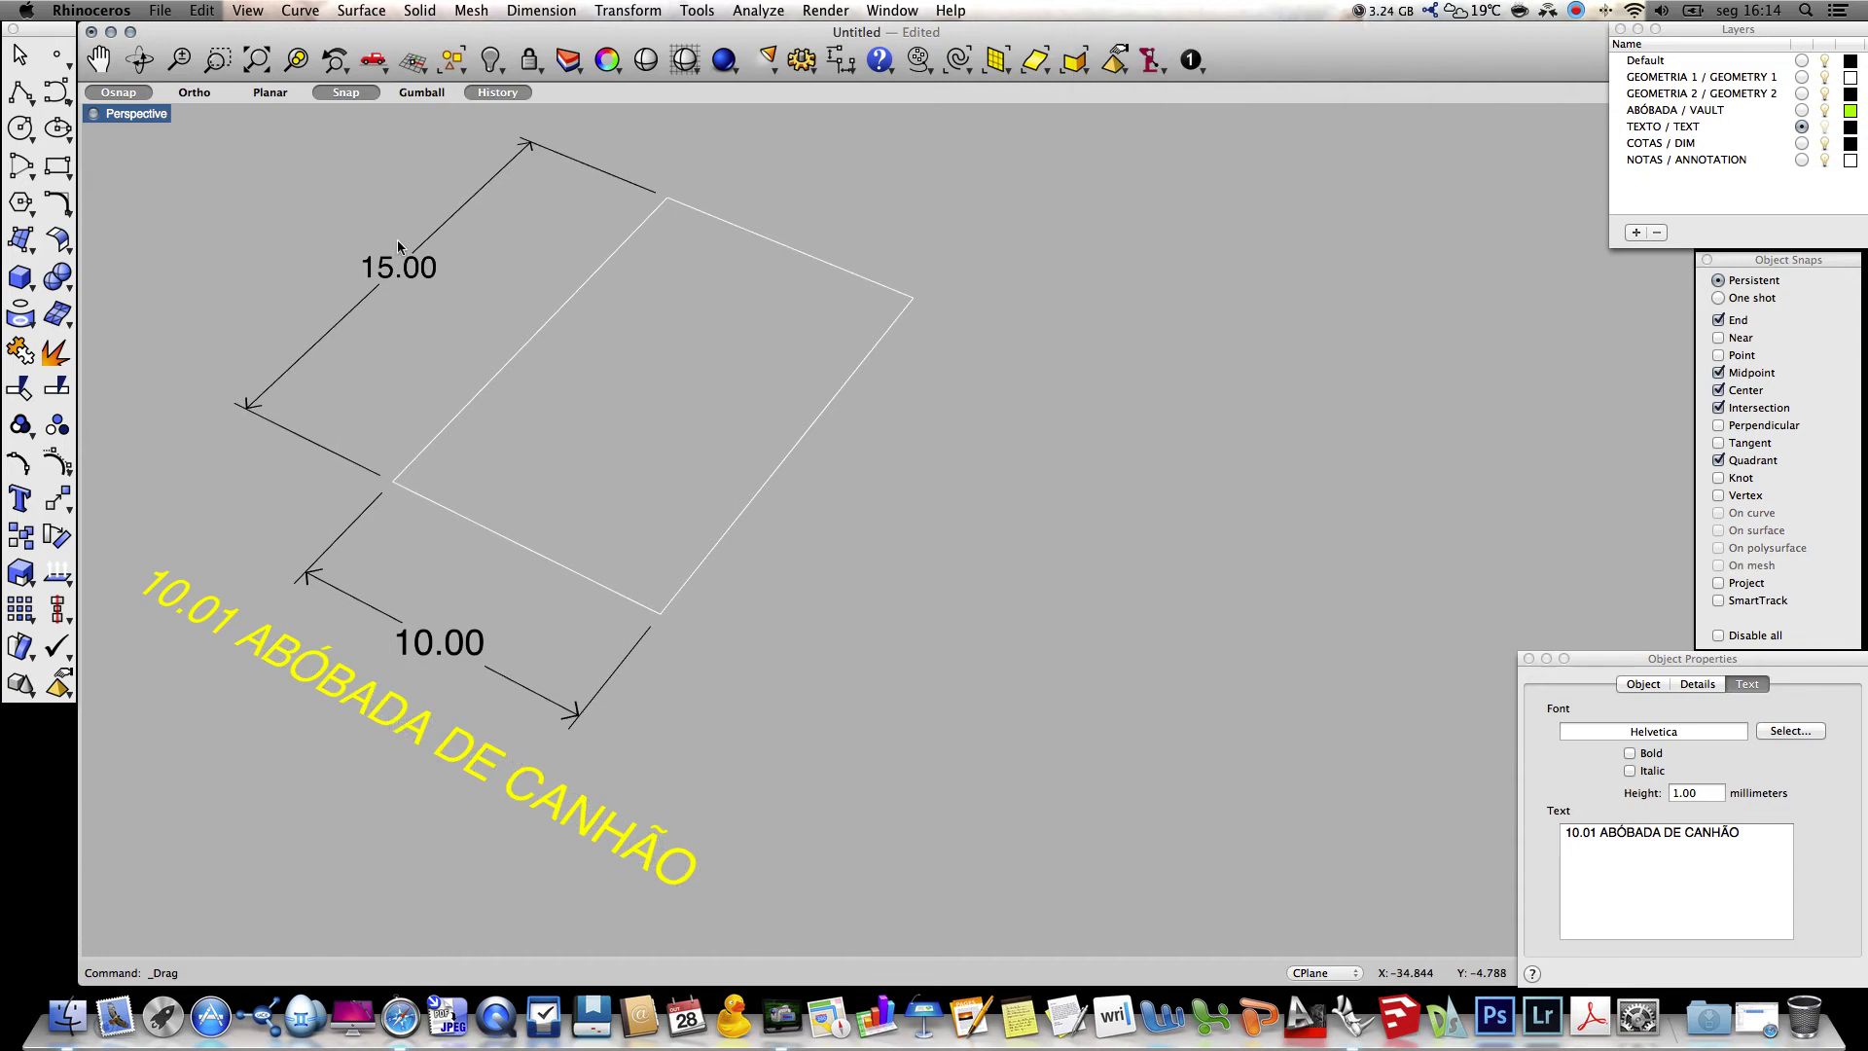
left_click(1695, 794)
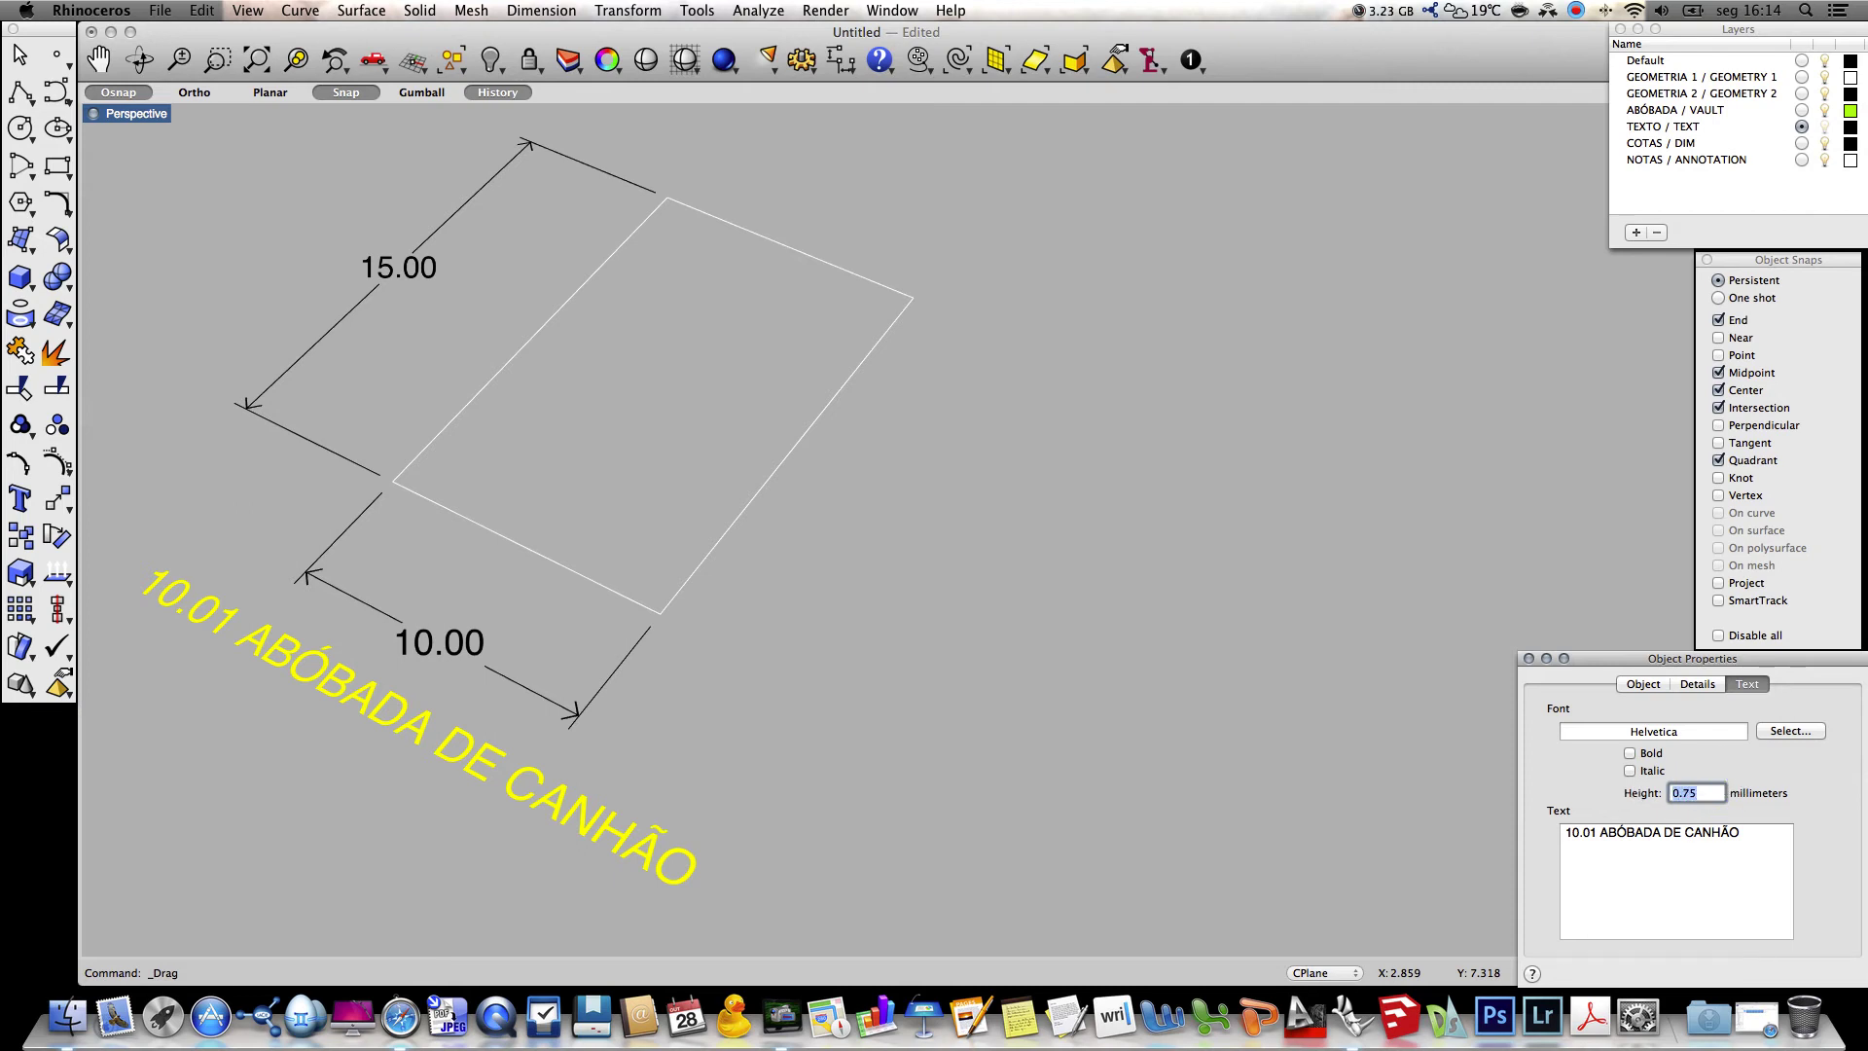
left_click(983, 792)
left_click(811, 728)
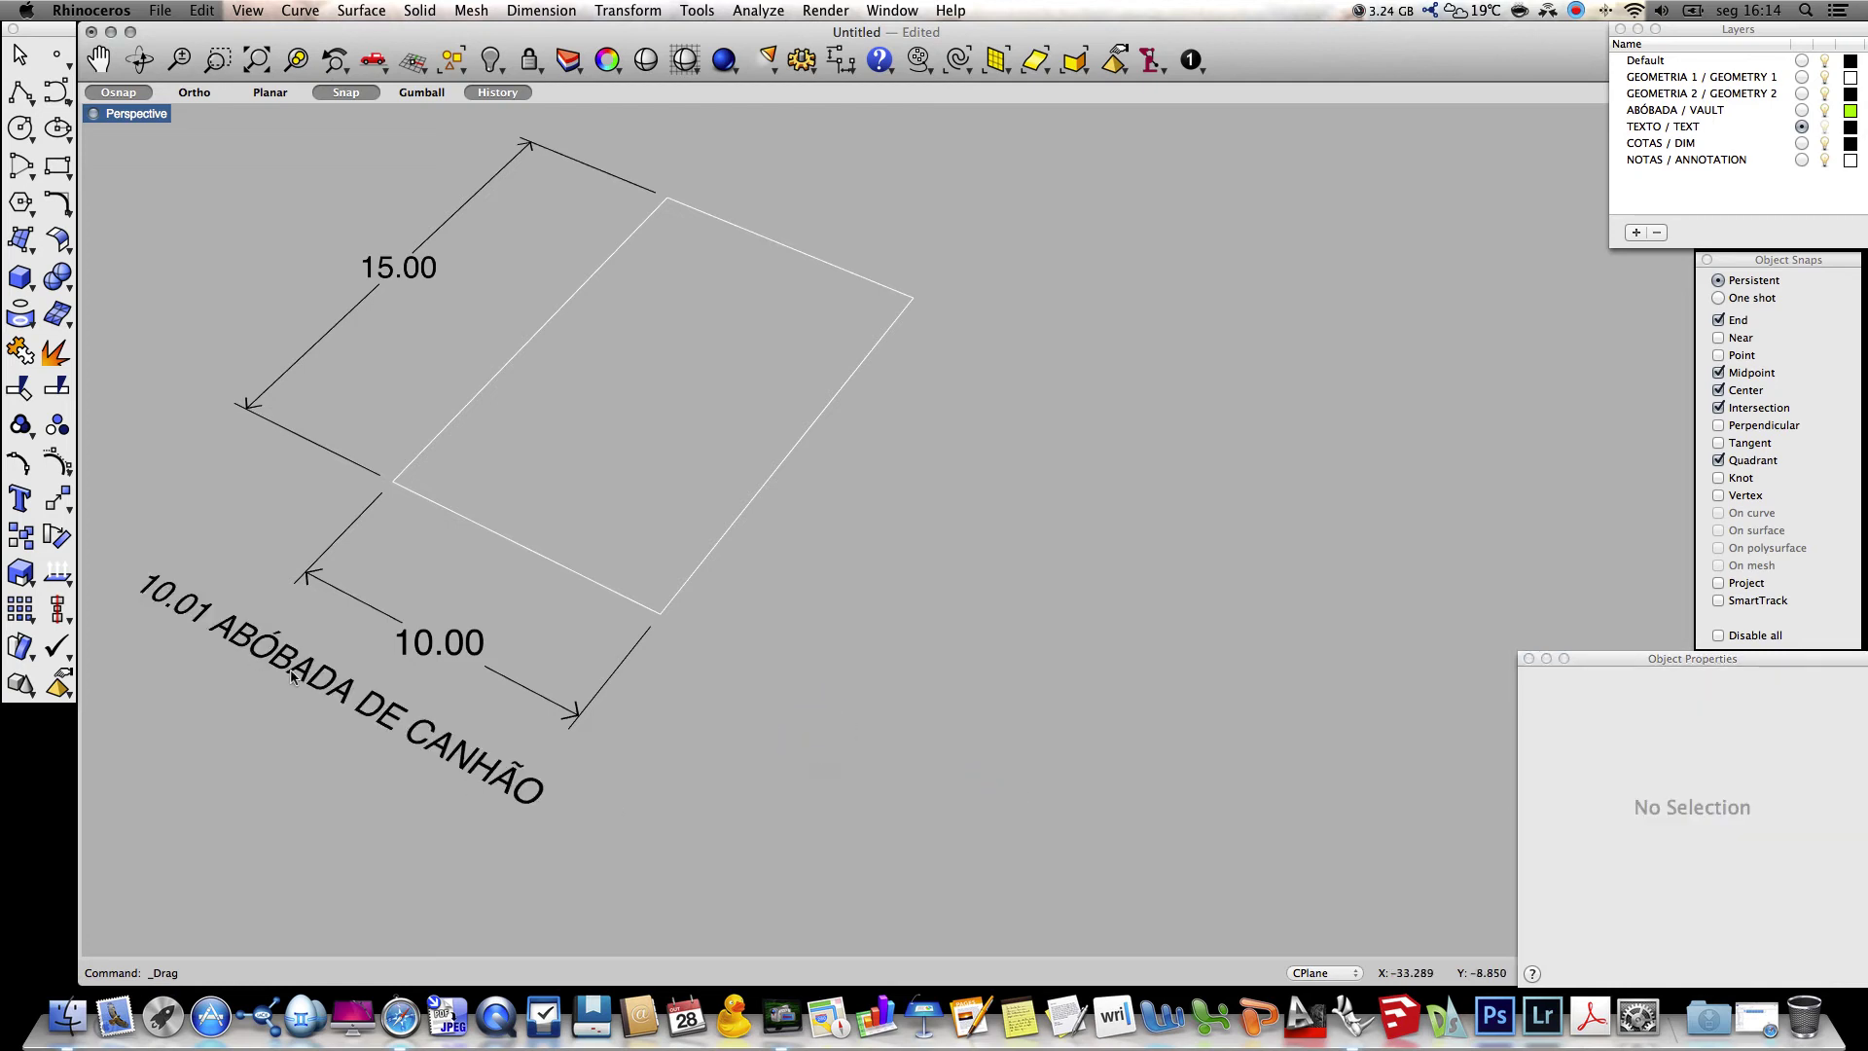
Copy the "10.01 ABÓBADA DE CANHÃO" text one line below the original with the Copy command
type("Copy")
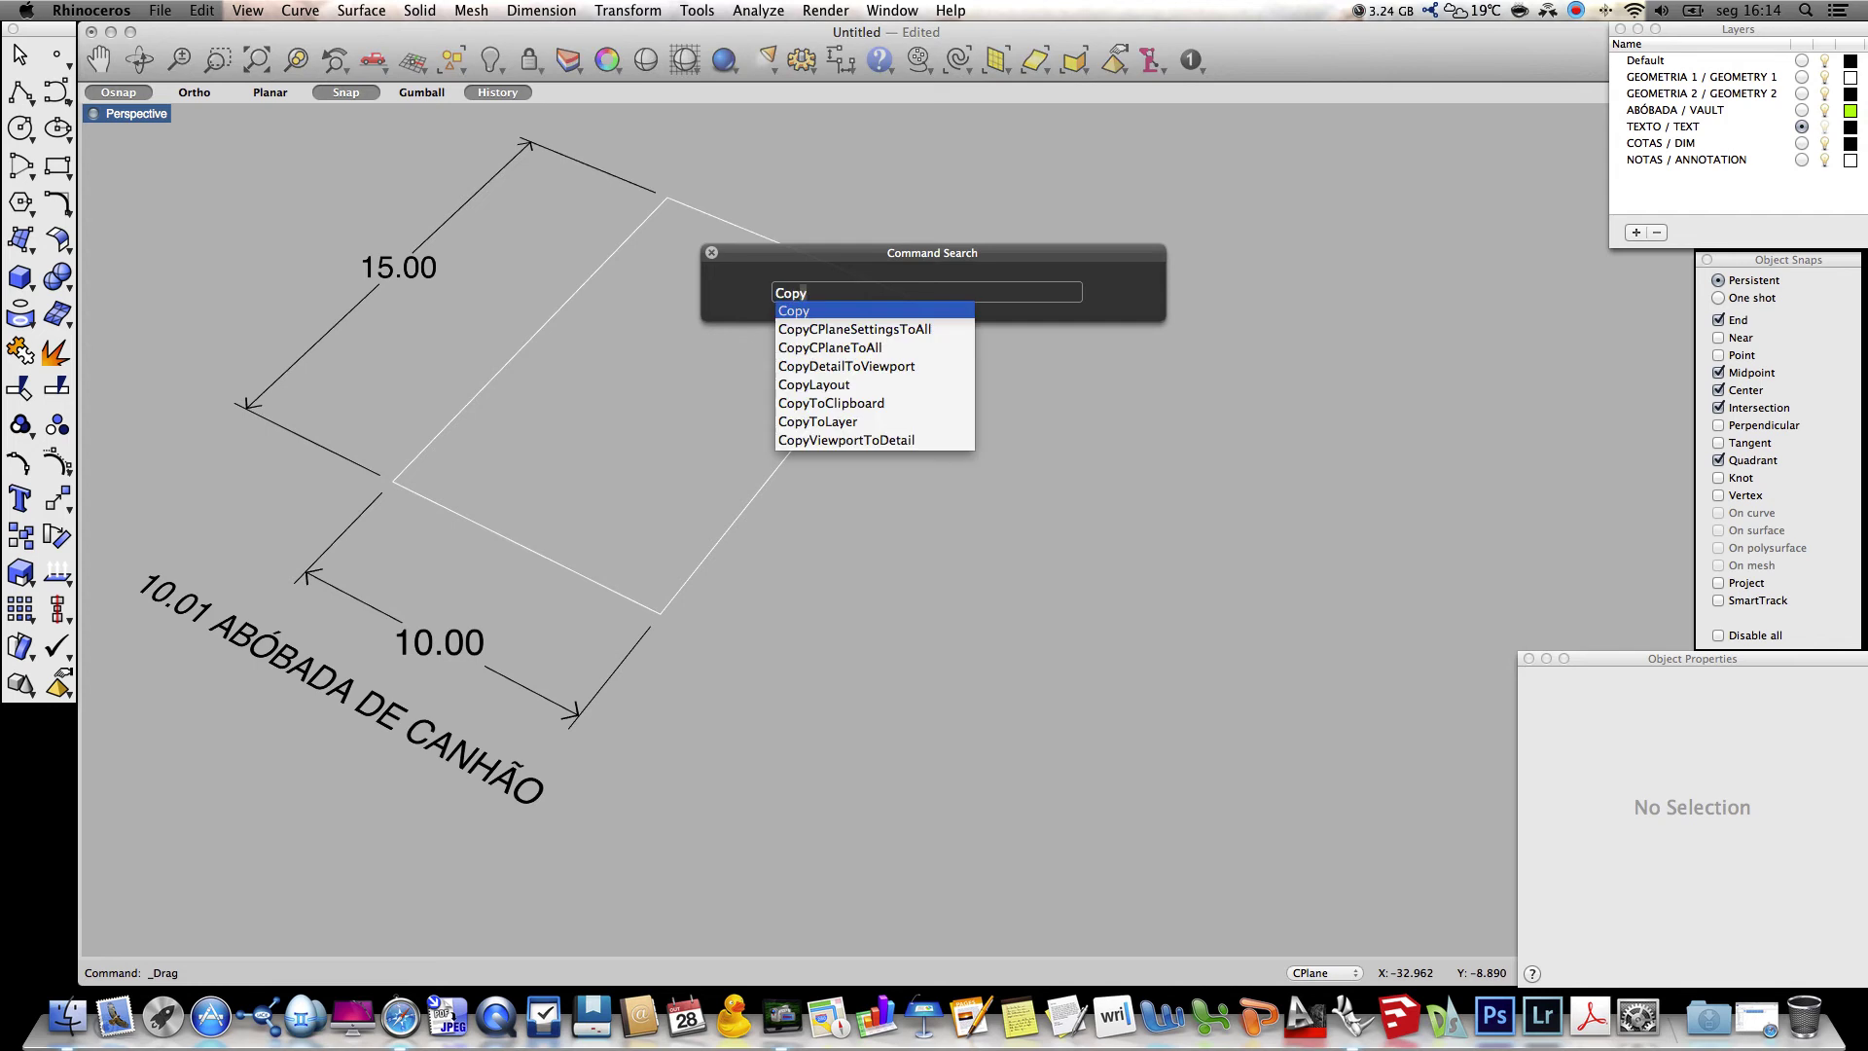
key("Return")
left_click(366, 691)
key("Return")
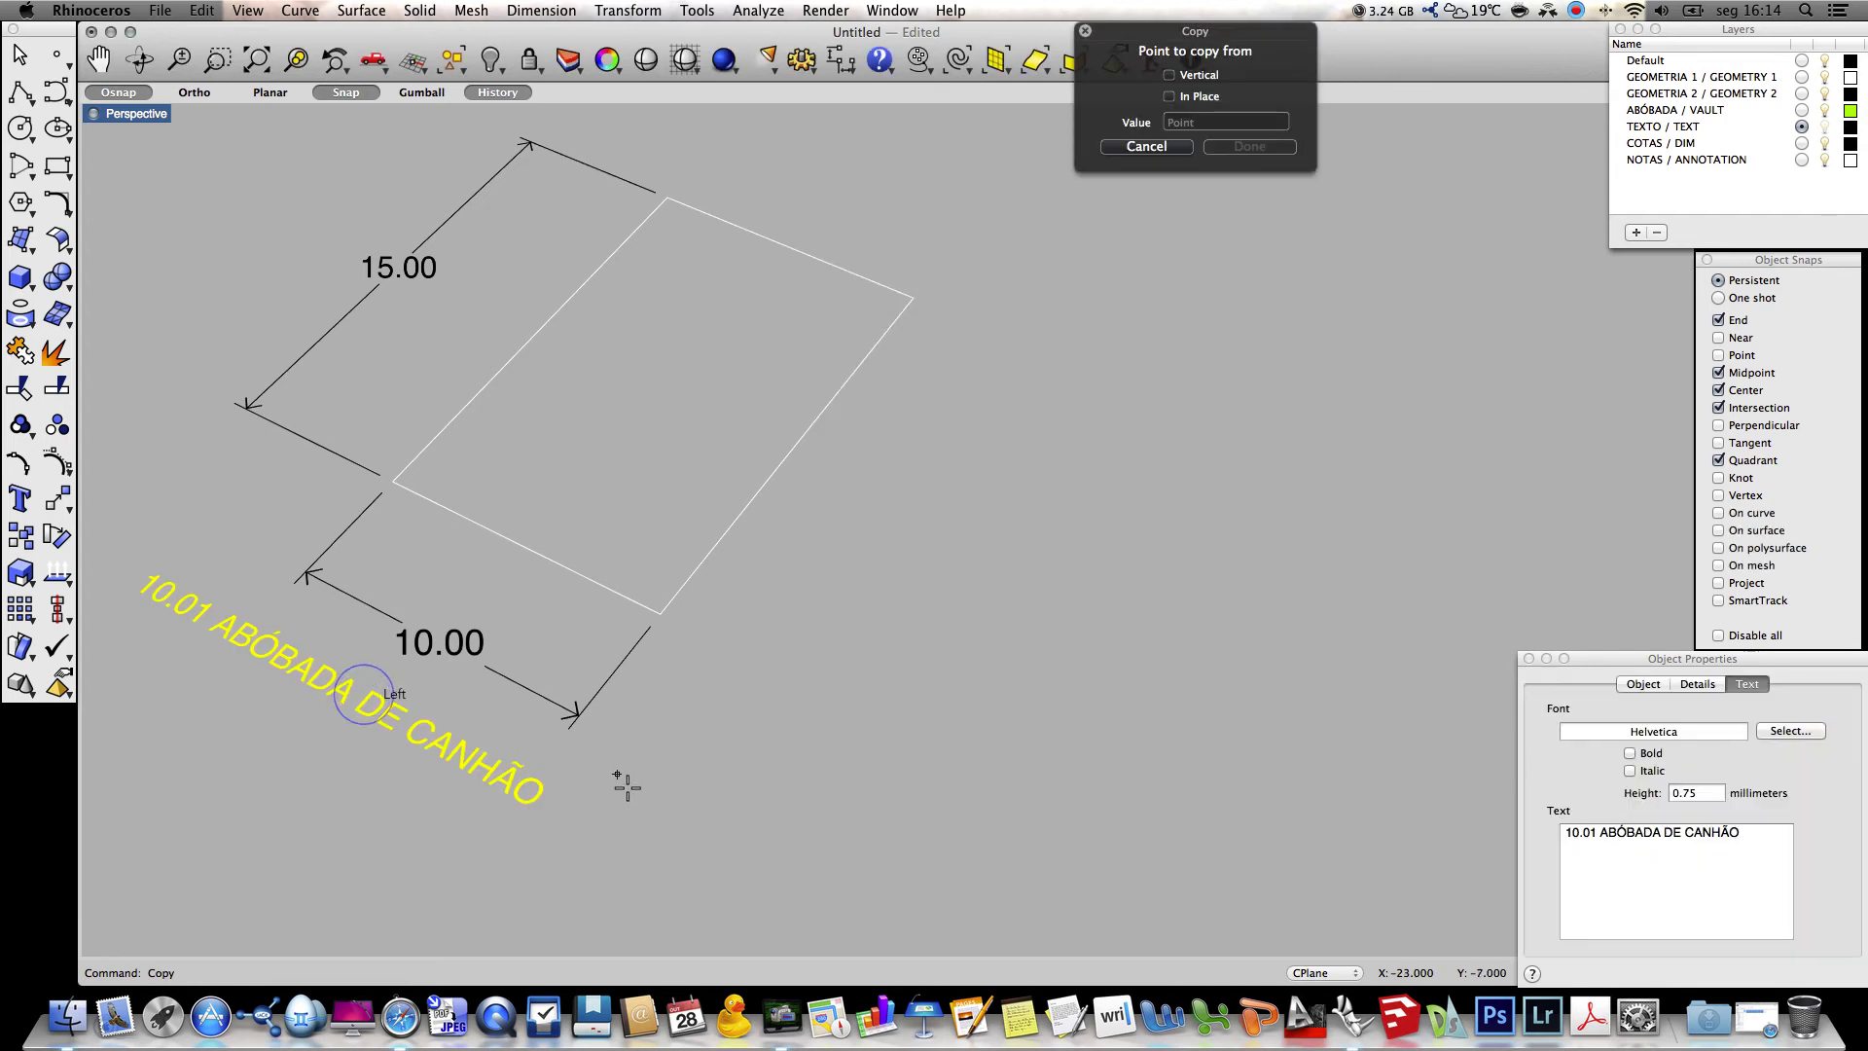
left_click(627, 790)
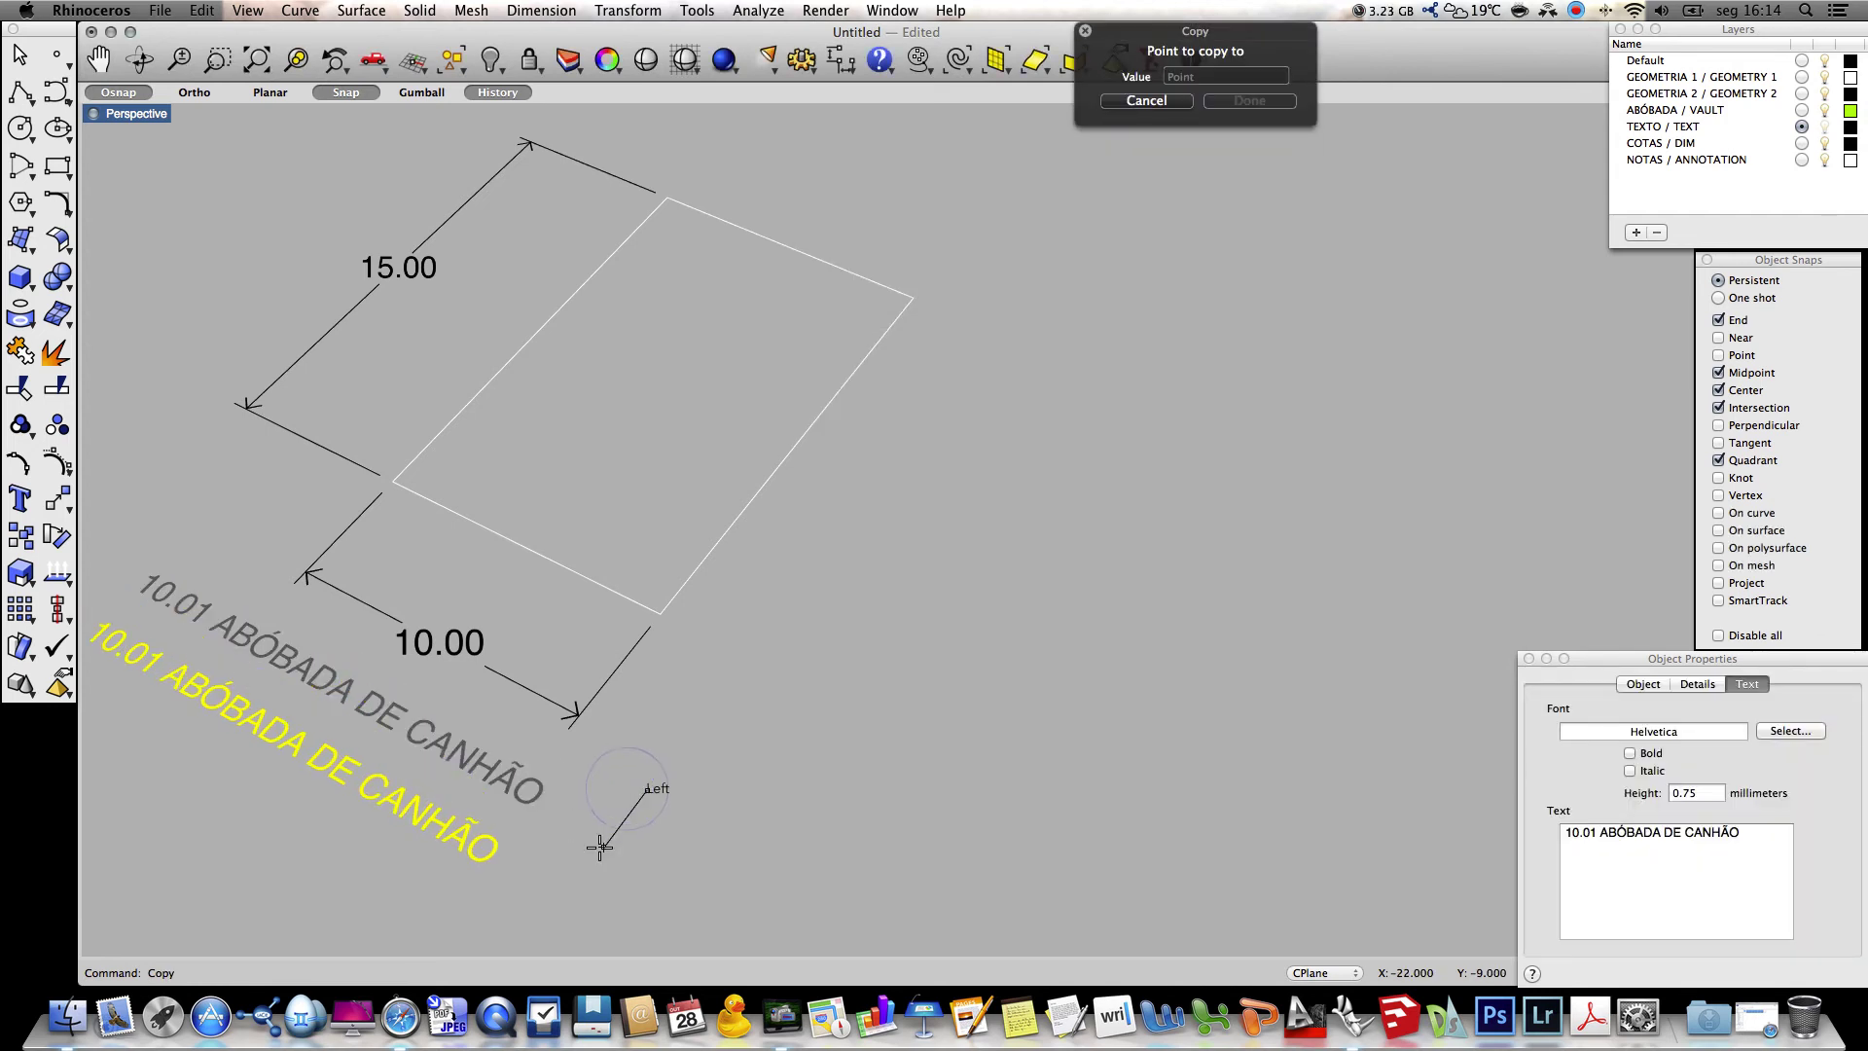
left_click(596, 856)
key("Return")
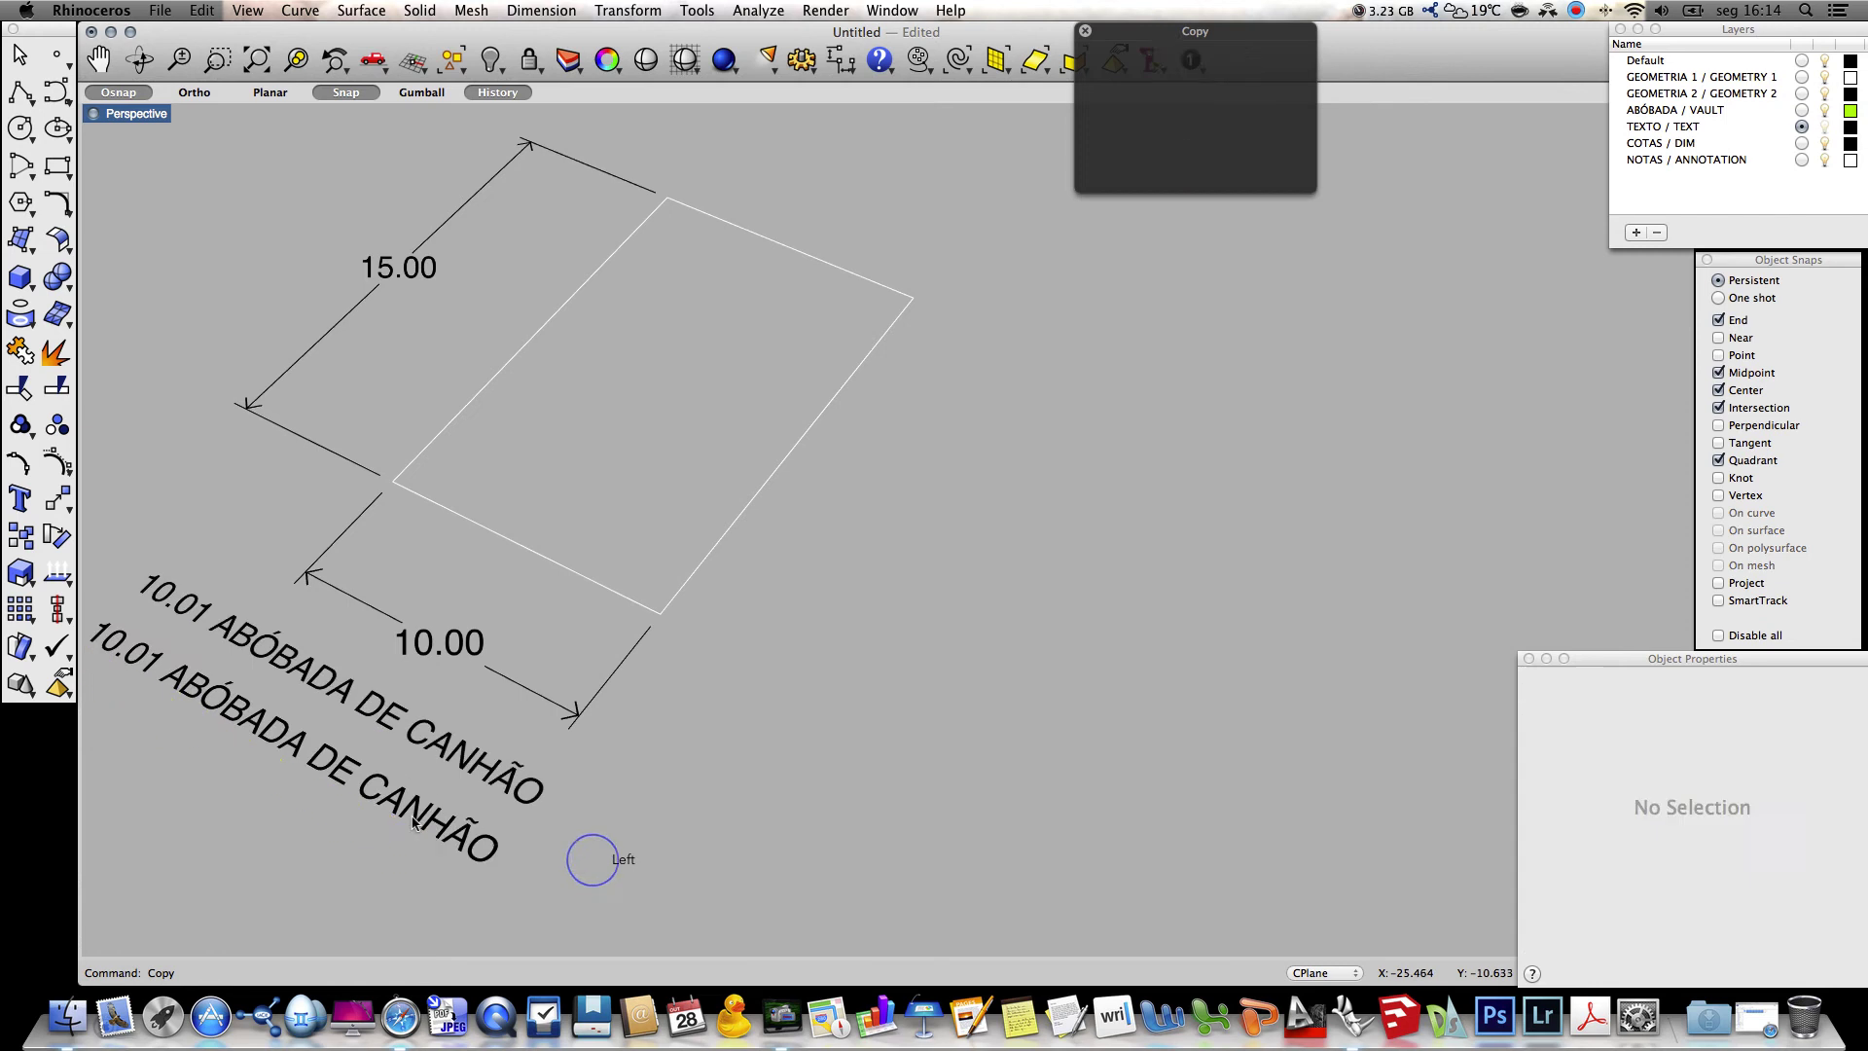
Change the lower copy's wording to "10.01 BARREL VAULT"
left_click(408, 814)
left_click_drag(1747, 840, 1605, 839)
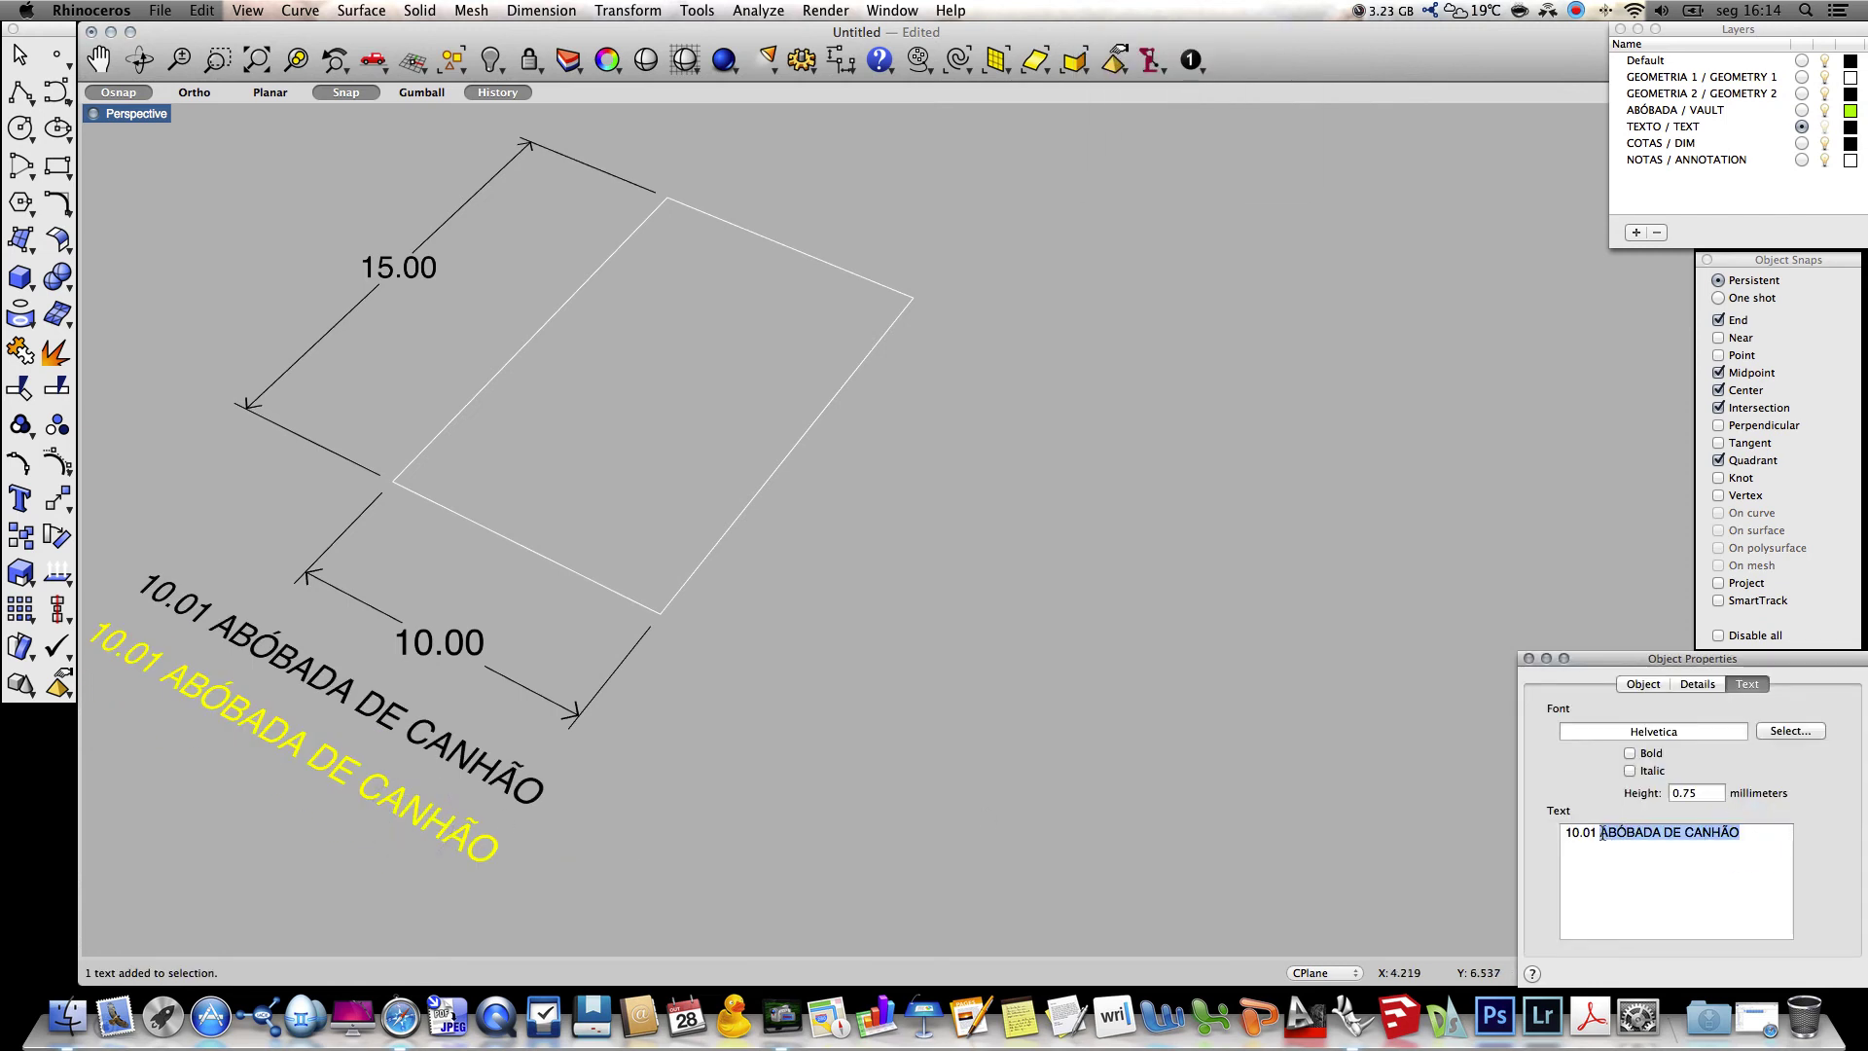
type("BARREL VAULT")
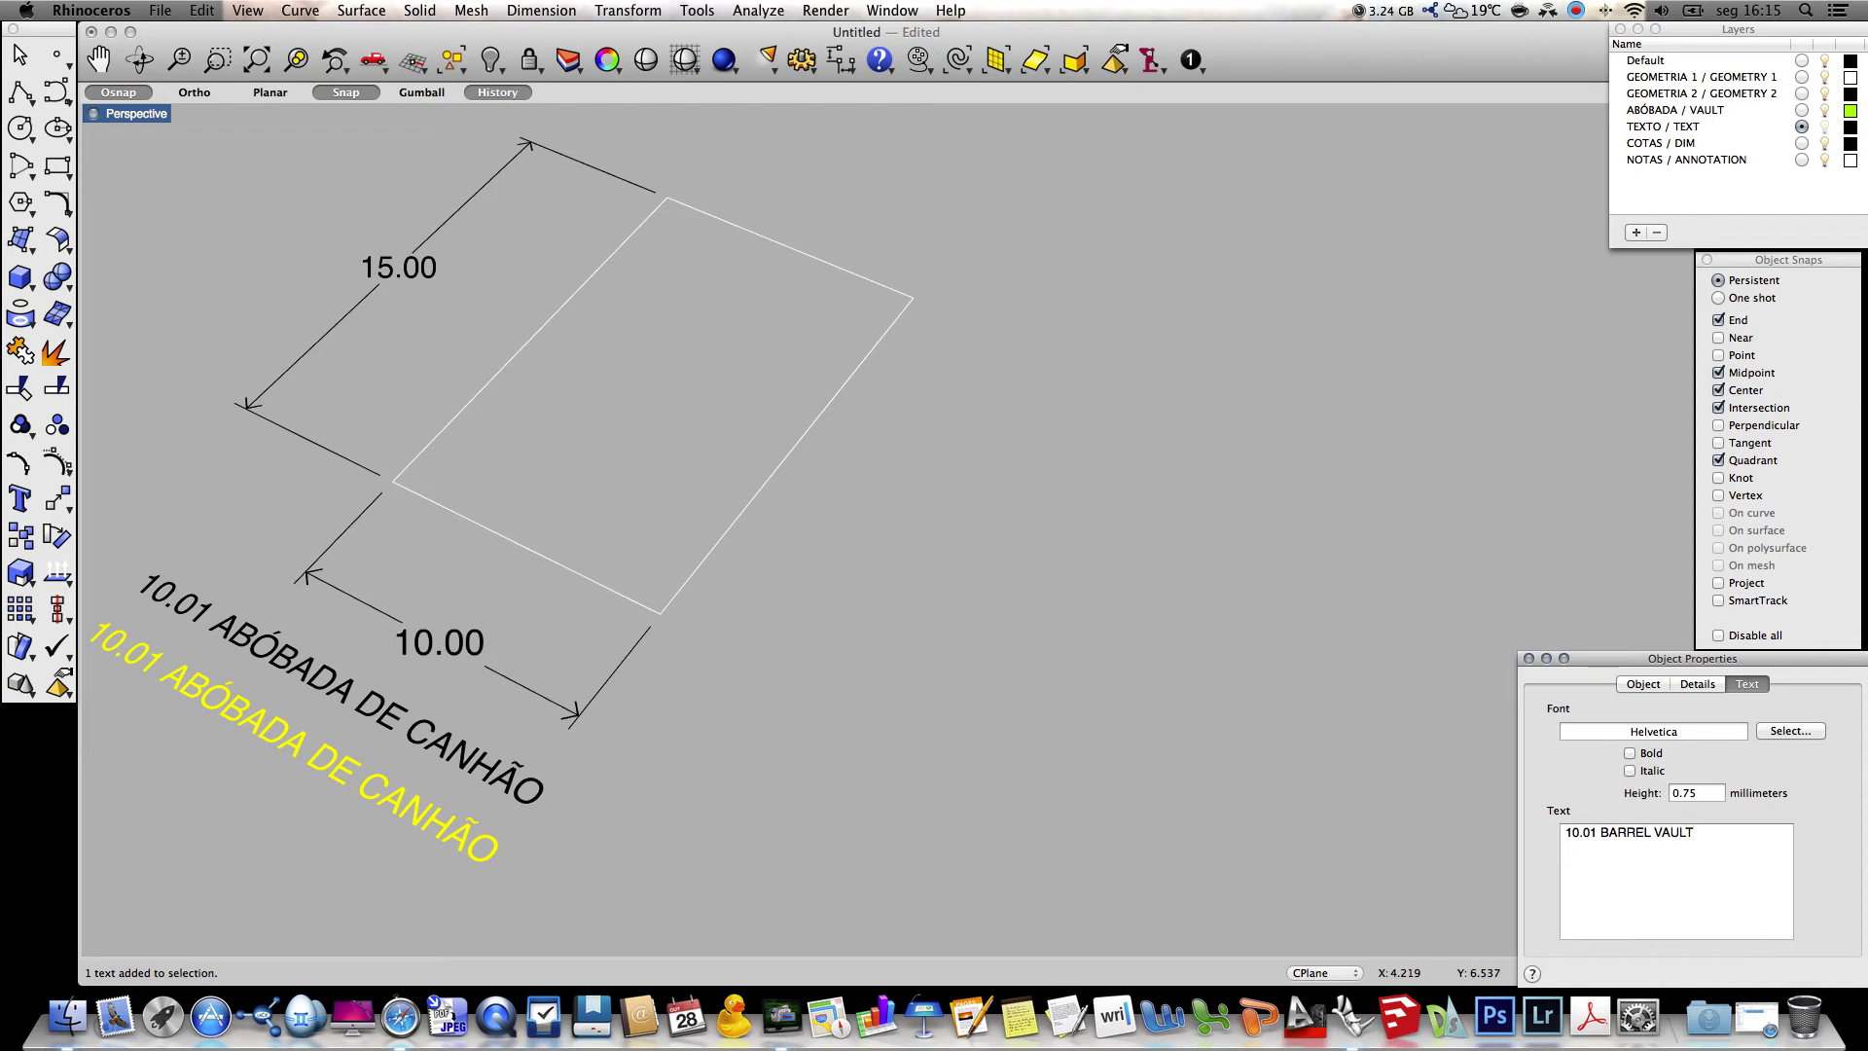
left_click(1059, 772)
left_click(730, 788)
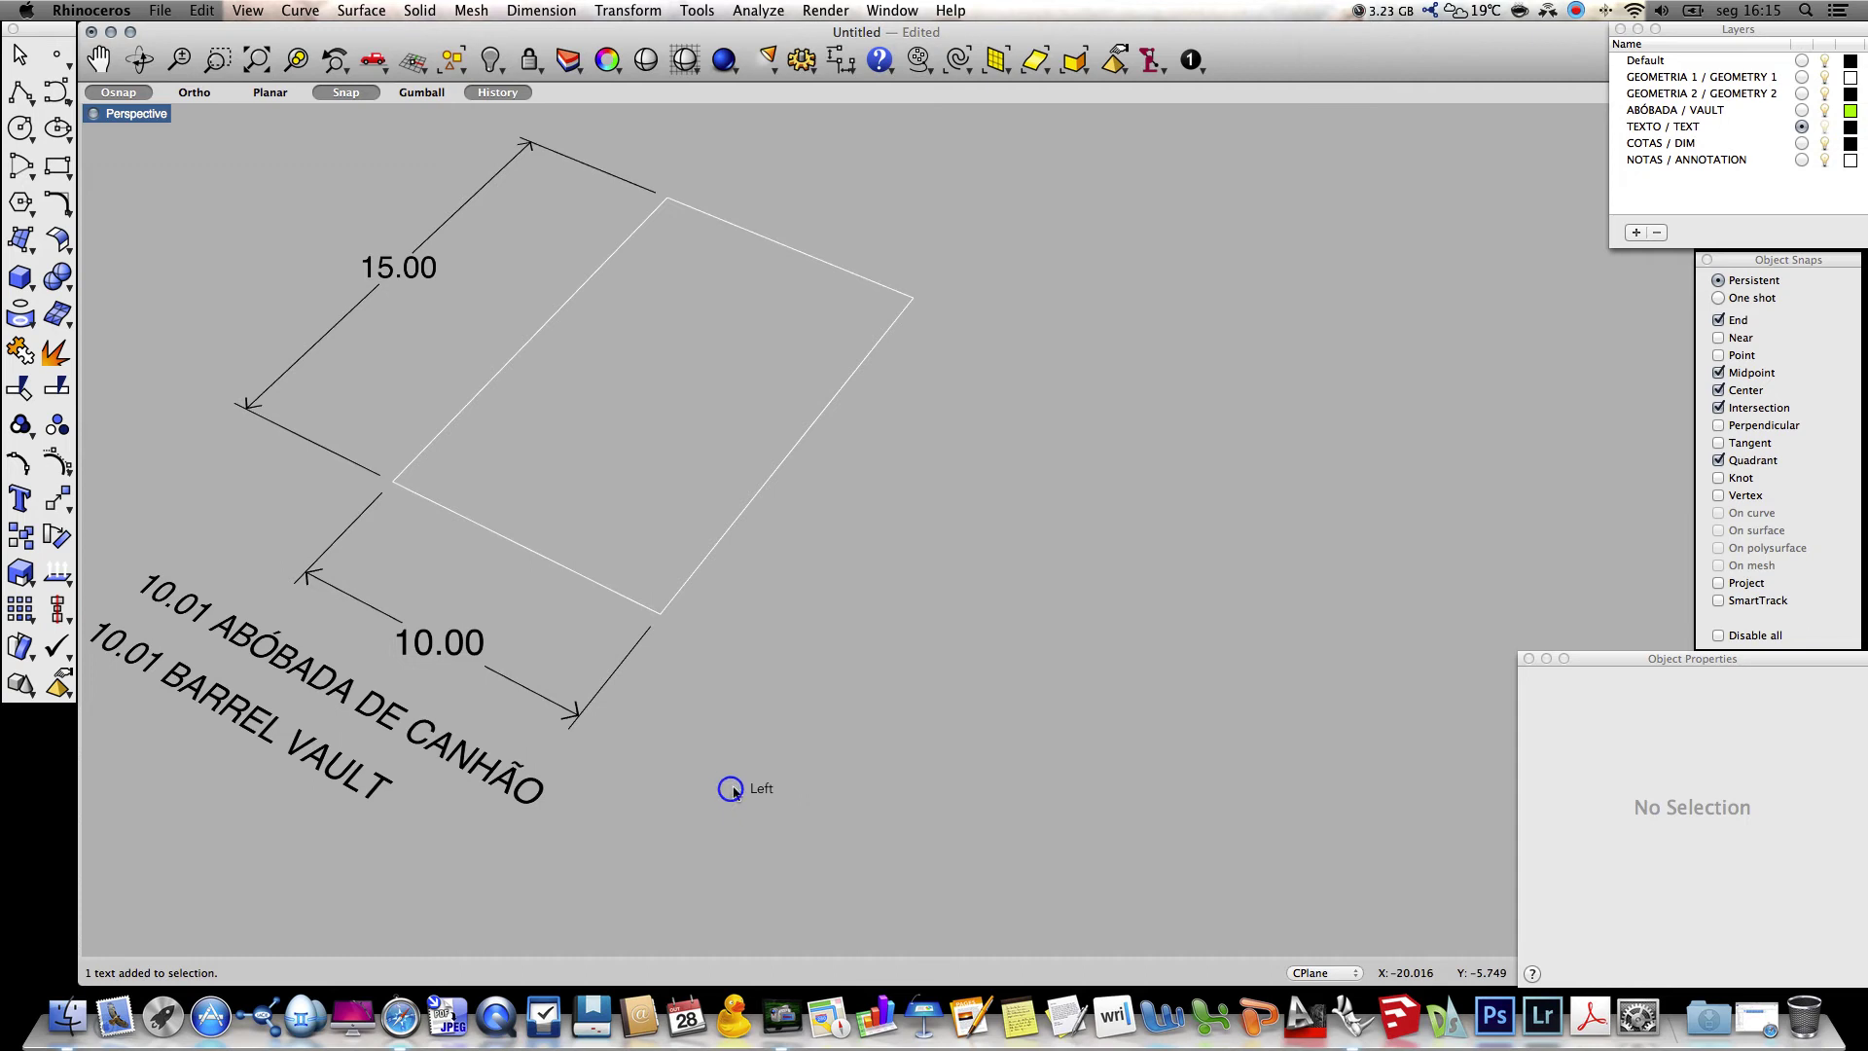
Switch the "10.01 BARREL VAULT" text's display color to Custom and choose a dark grey
left_click(299, 750)
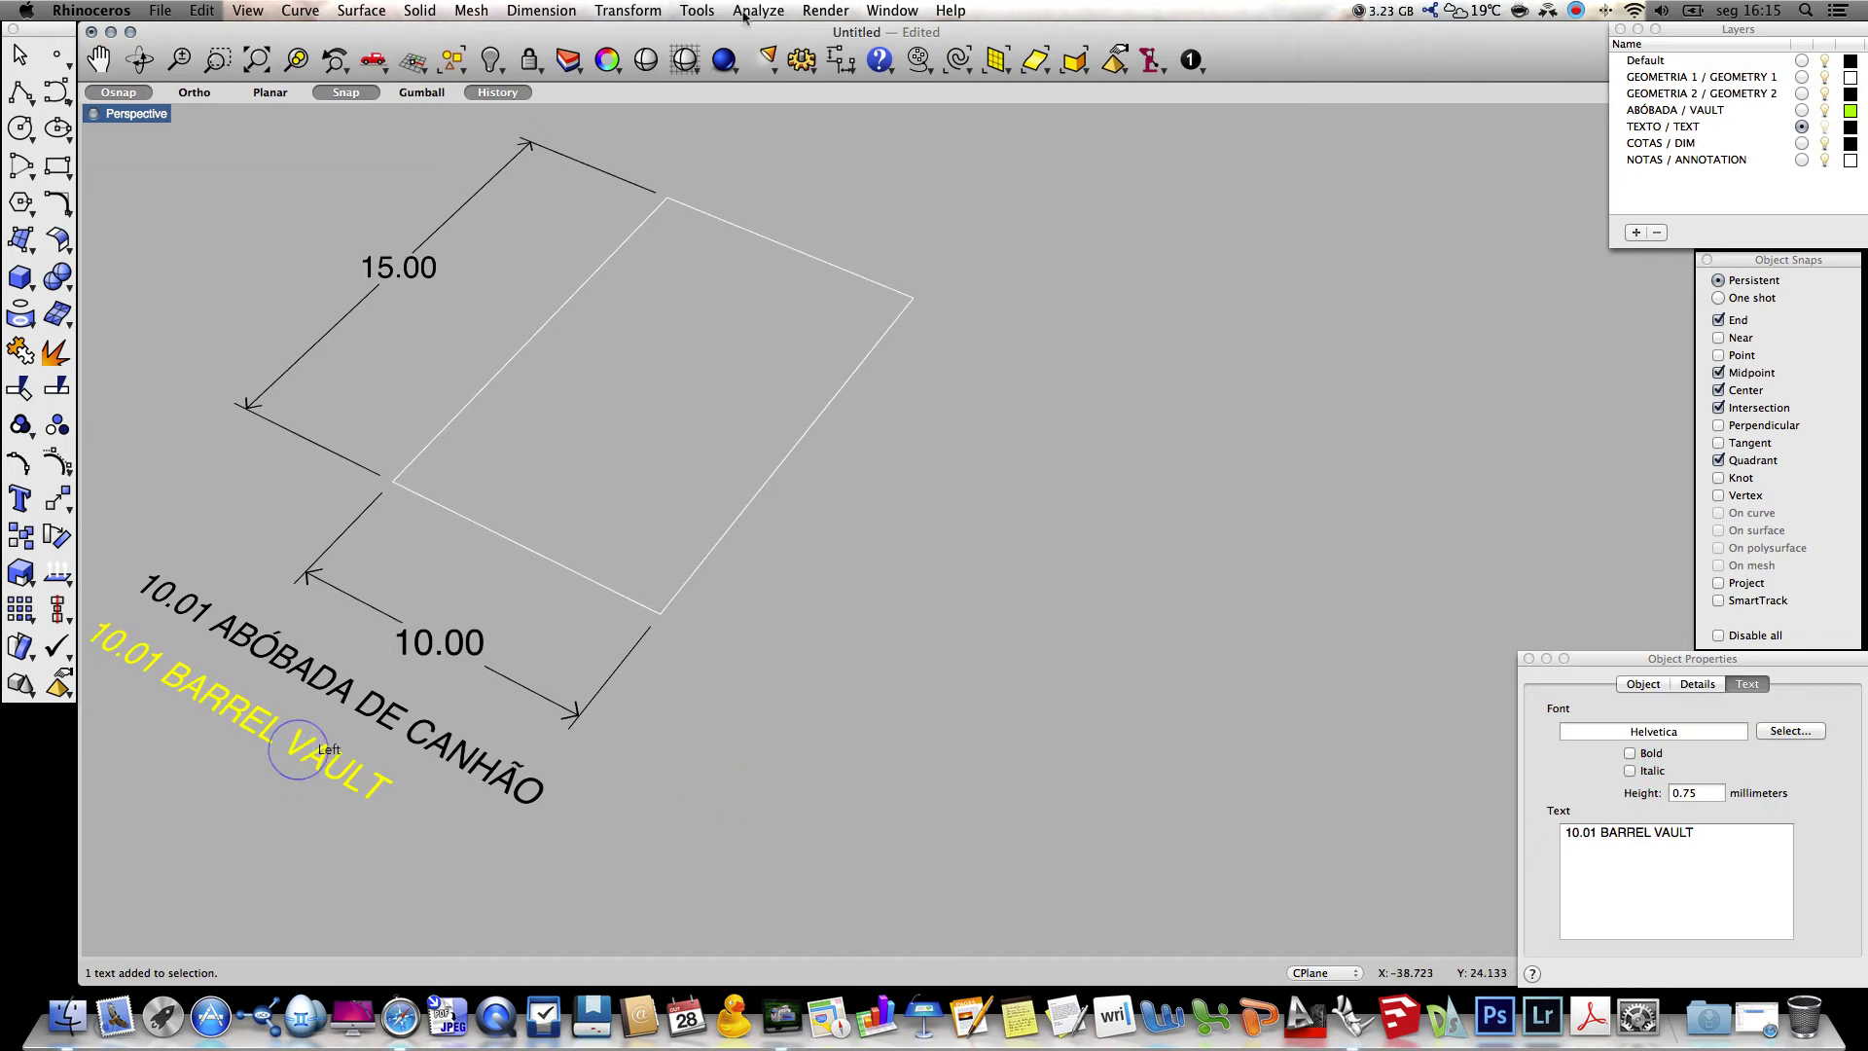
left_click(1646, 684)
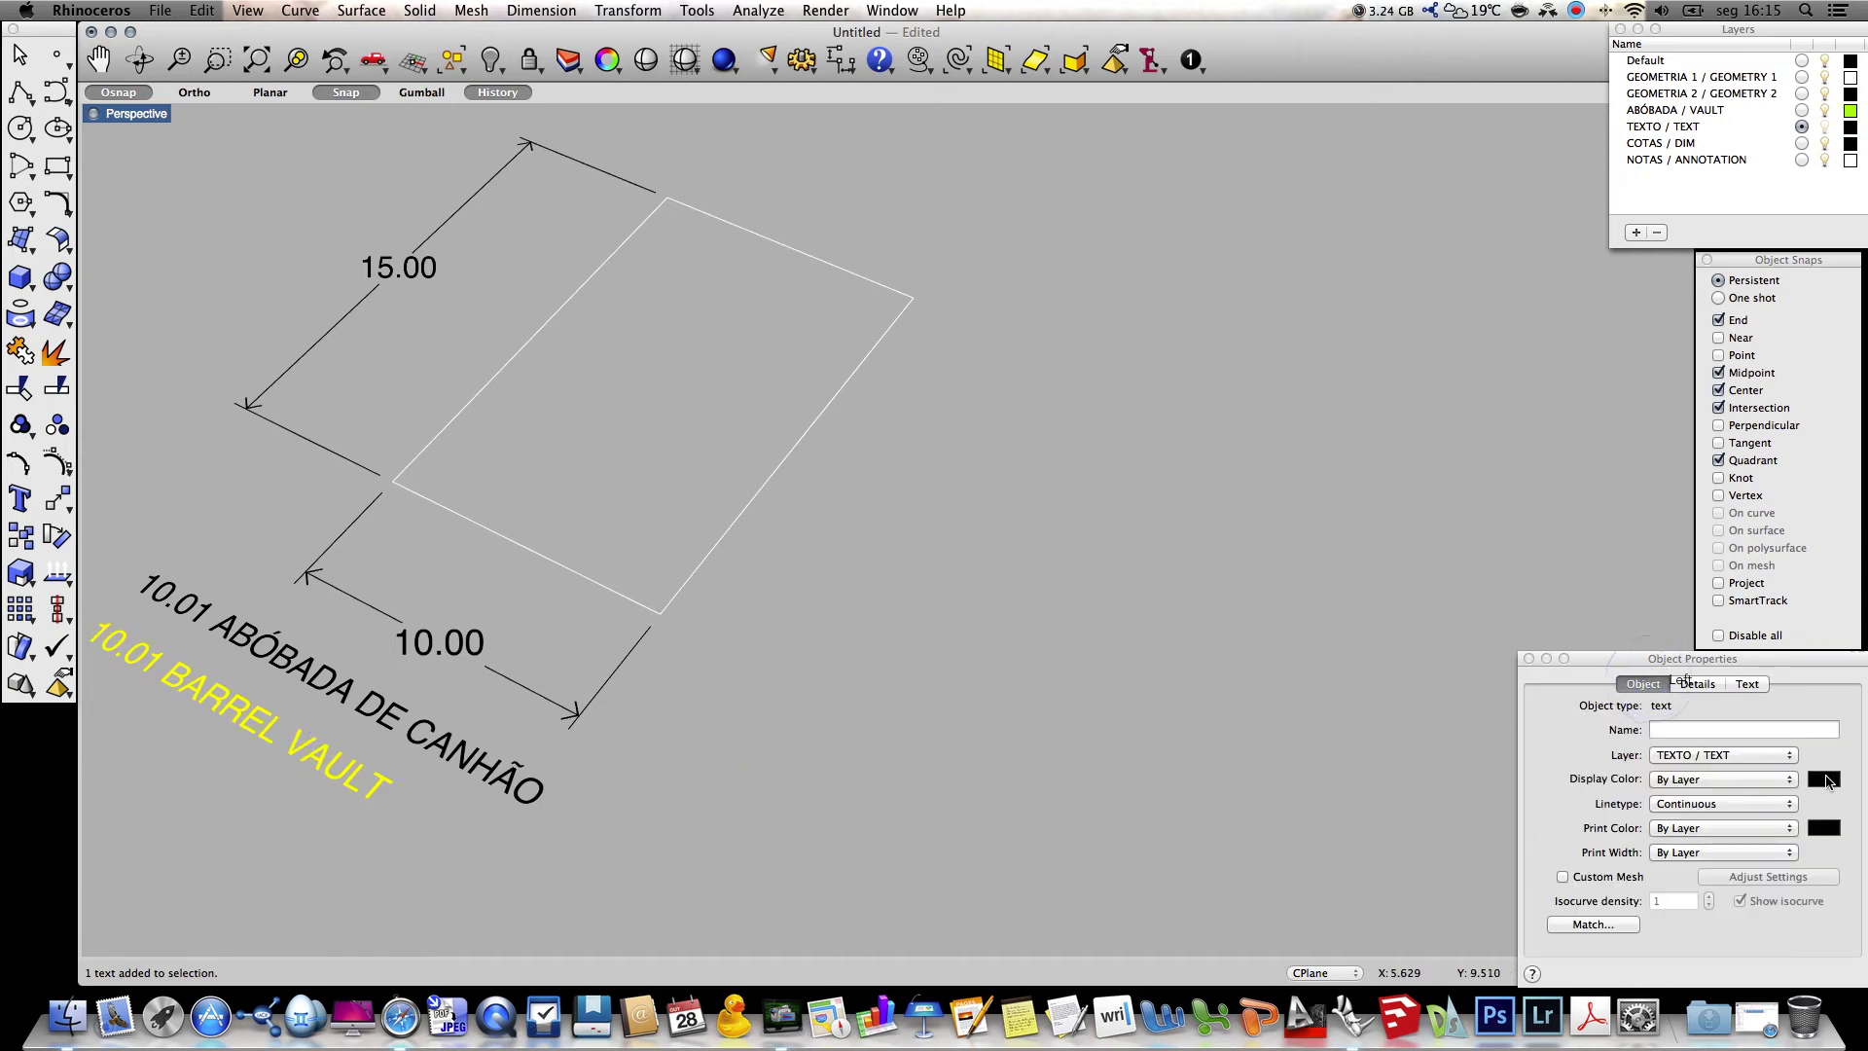
left_click(1732, 779)
left_click(1713, 811)
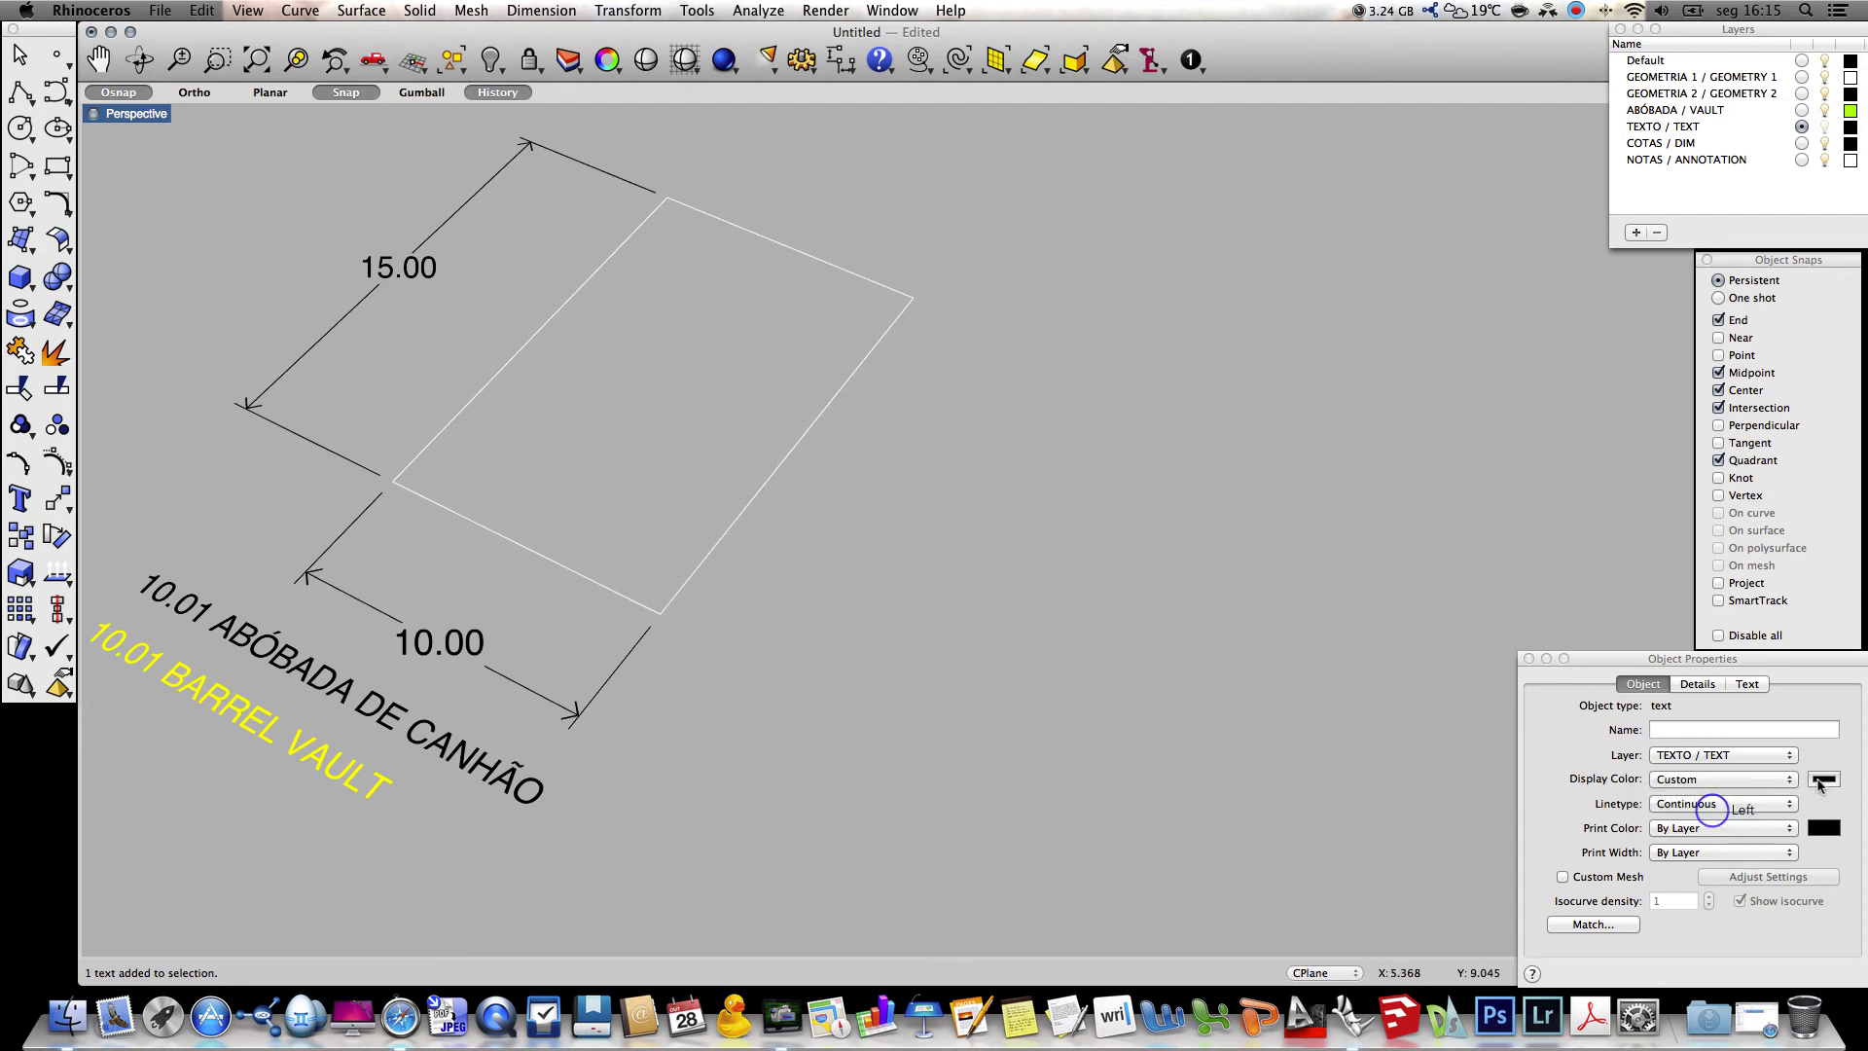
left_click(1823, 778)
left_click(1305, 760)
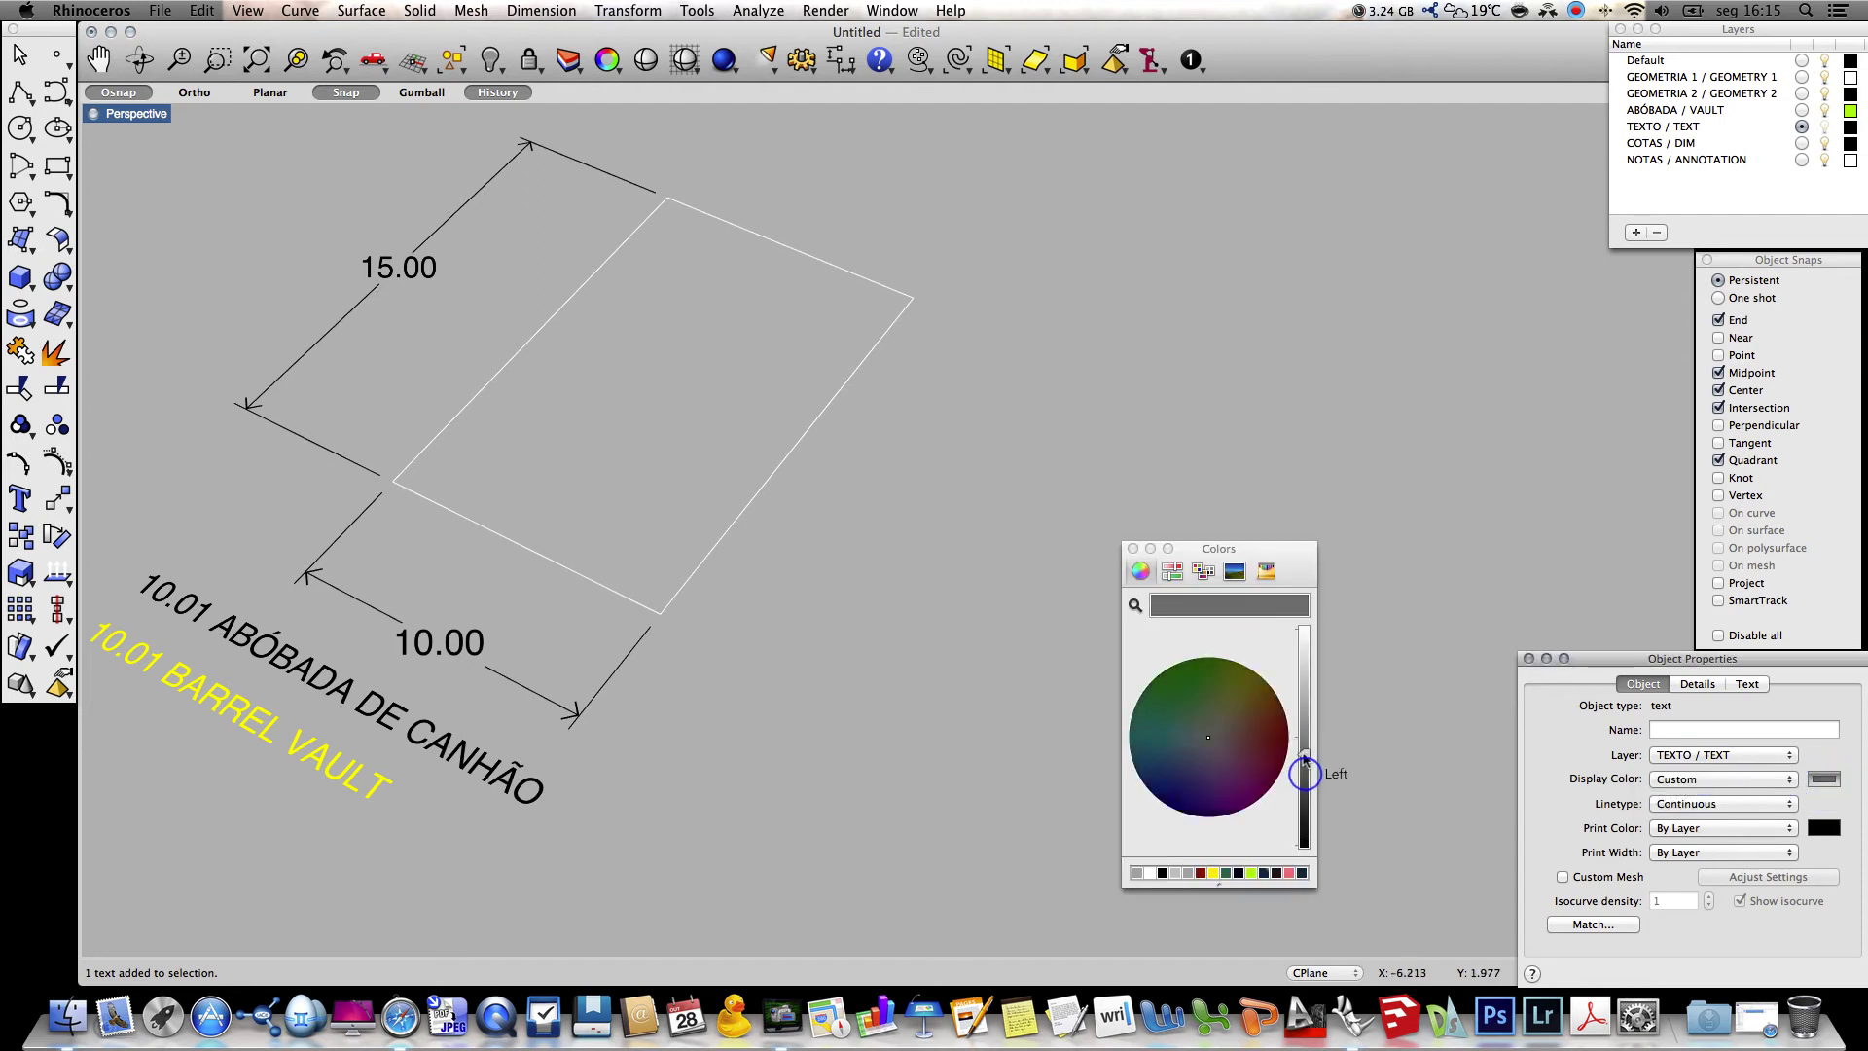
left_click_drag(1305, 760, 1305, 789)
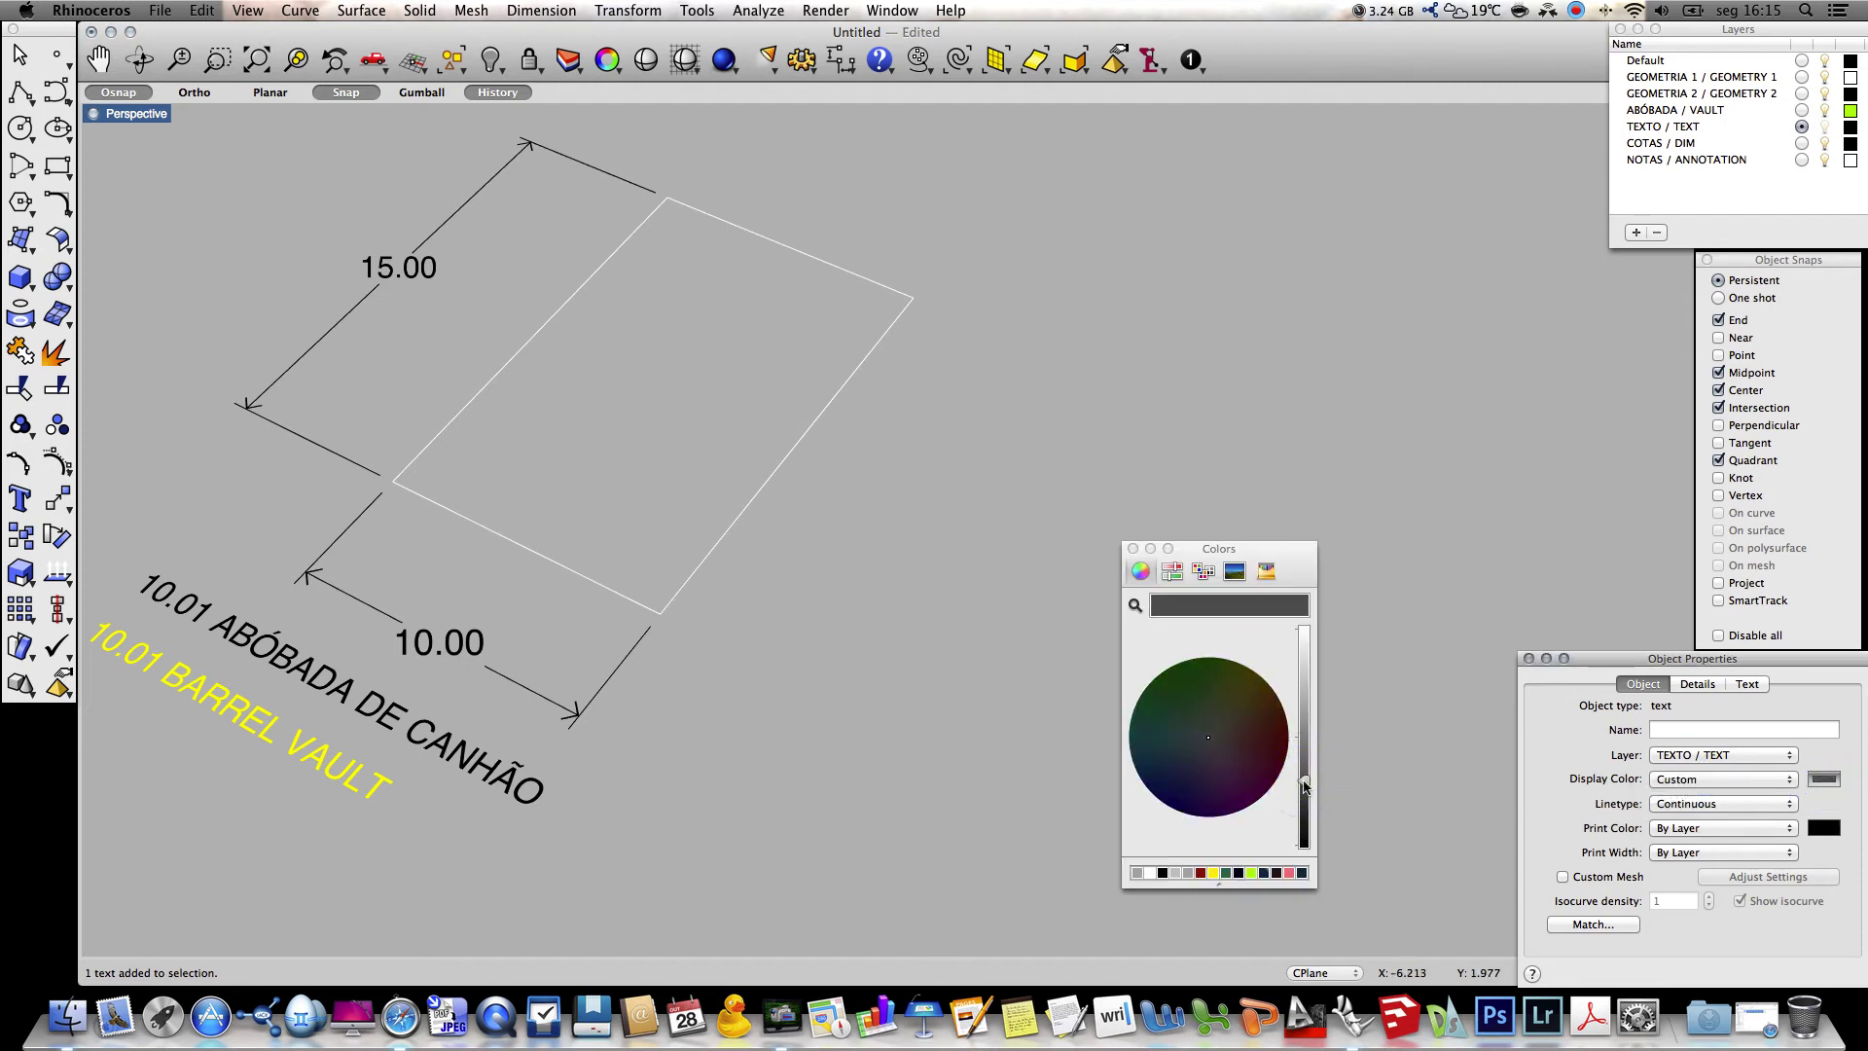
left_click(1346, 752)
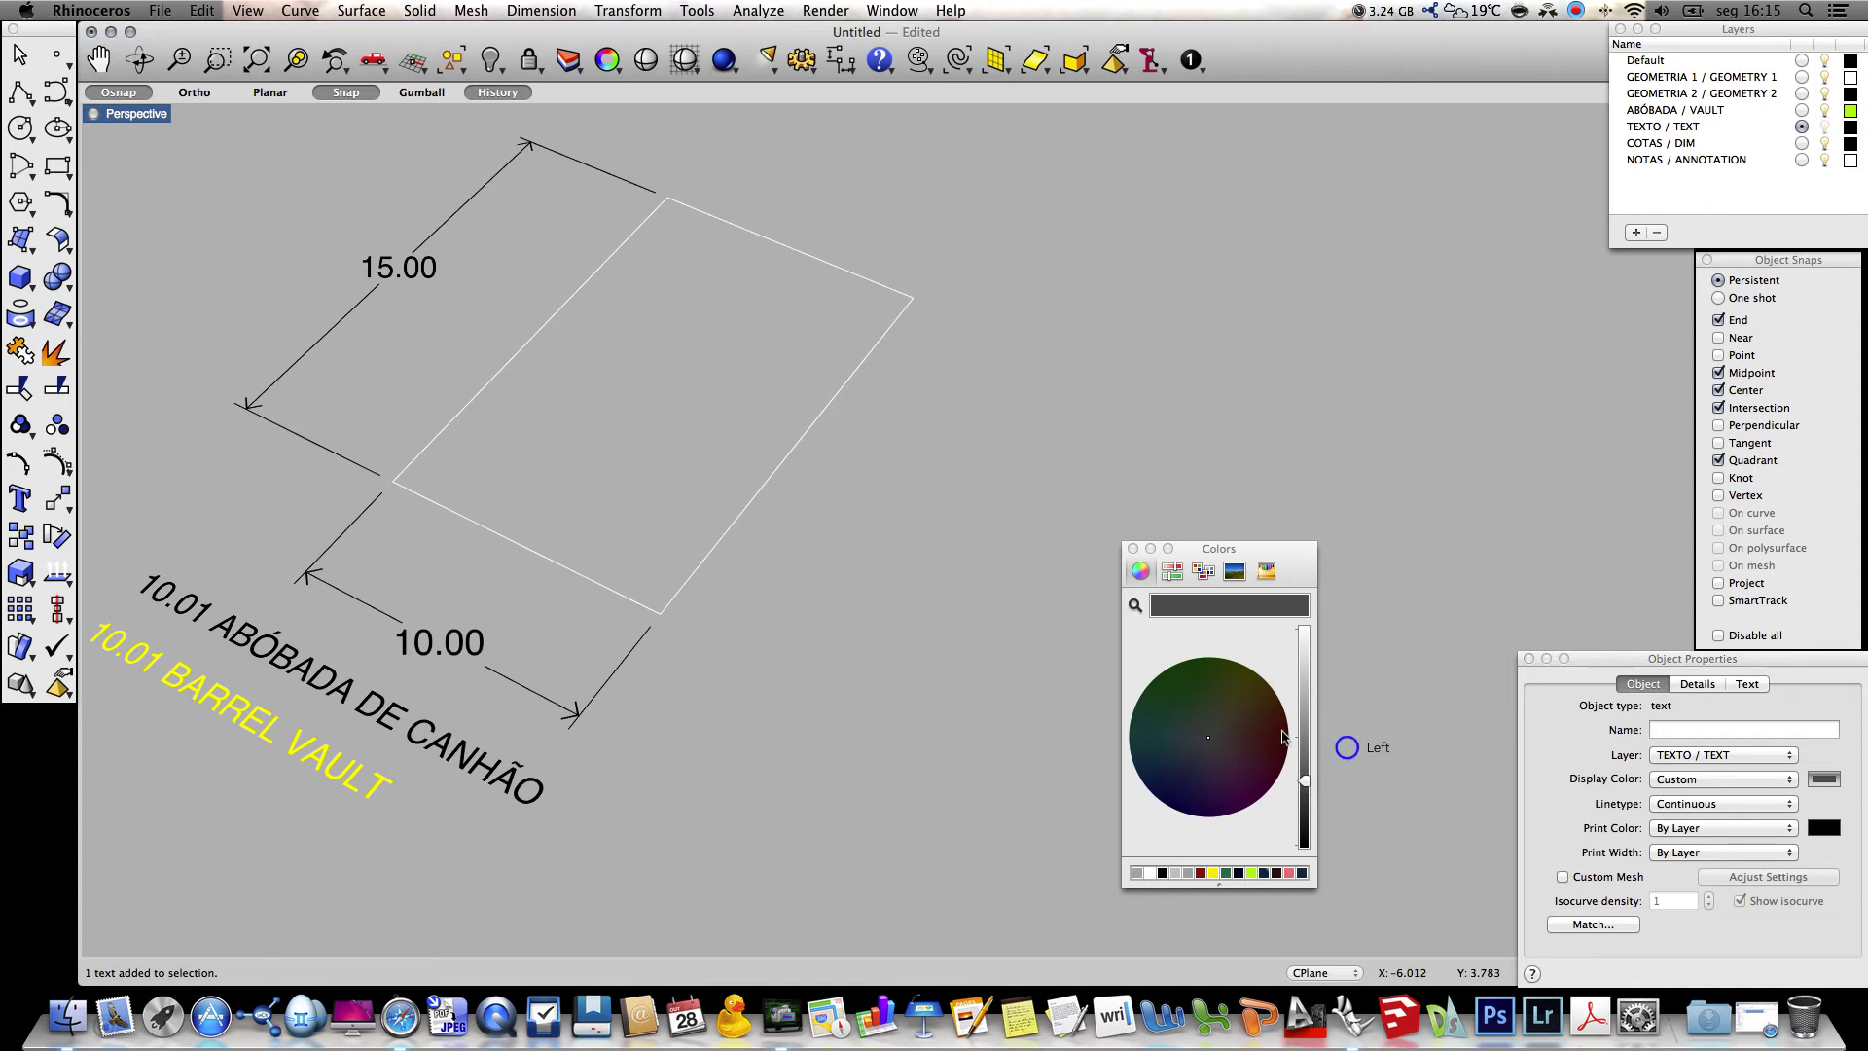
left_click(903, 615)
Change the "10.01 BARREL VAULT" text's custom display color to the saved dark navy blue swatch
left_click(371, 776)
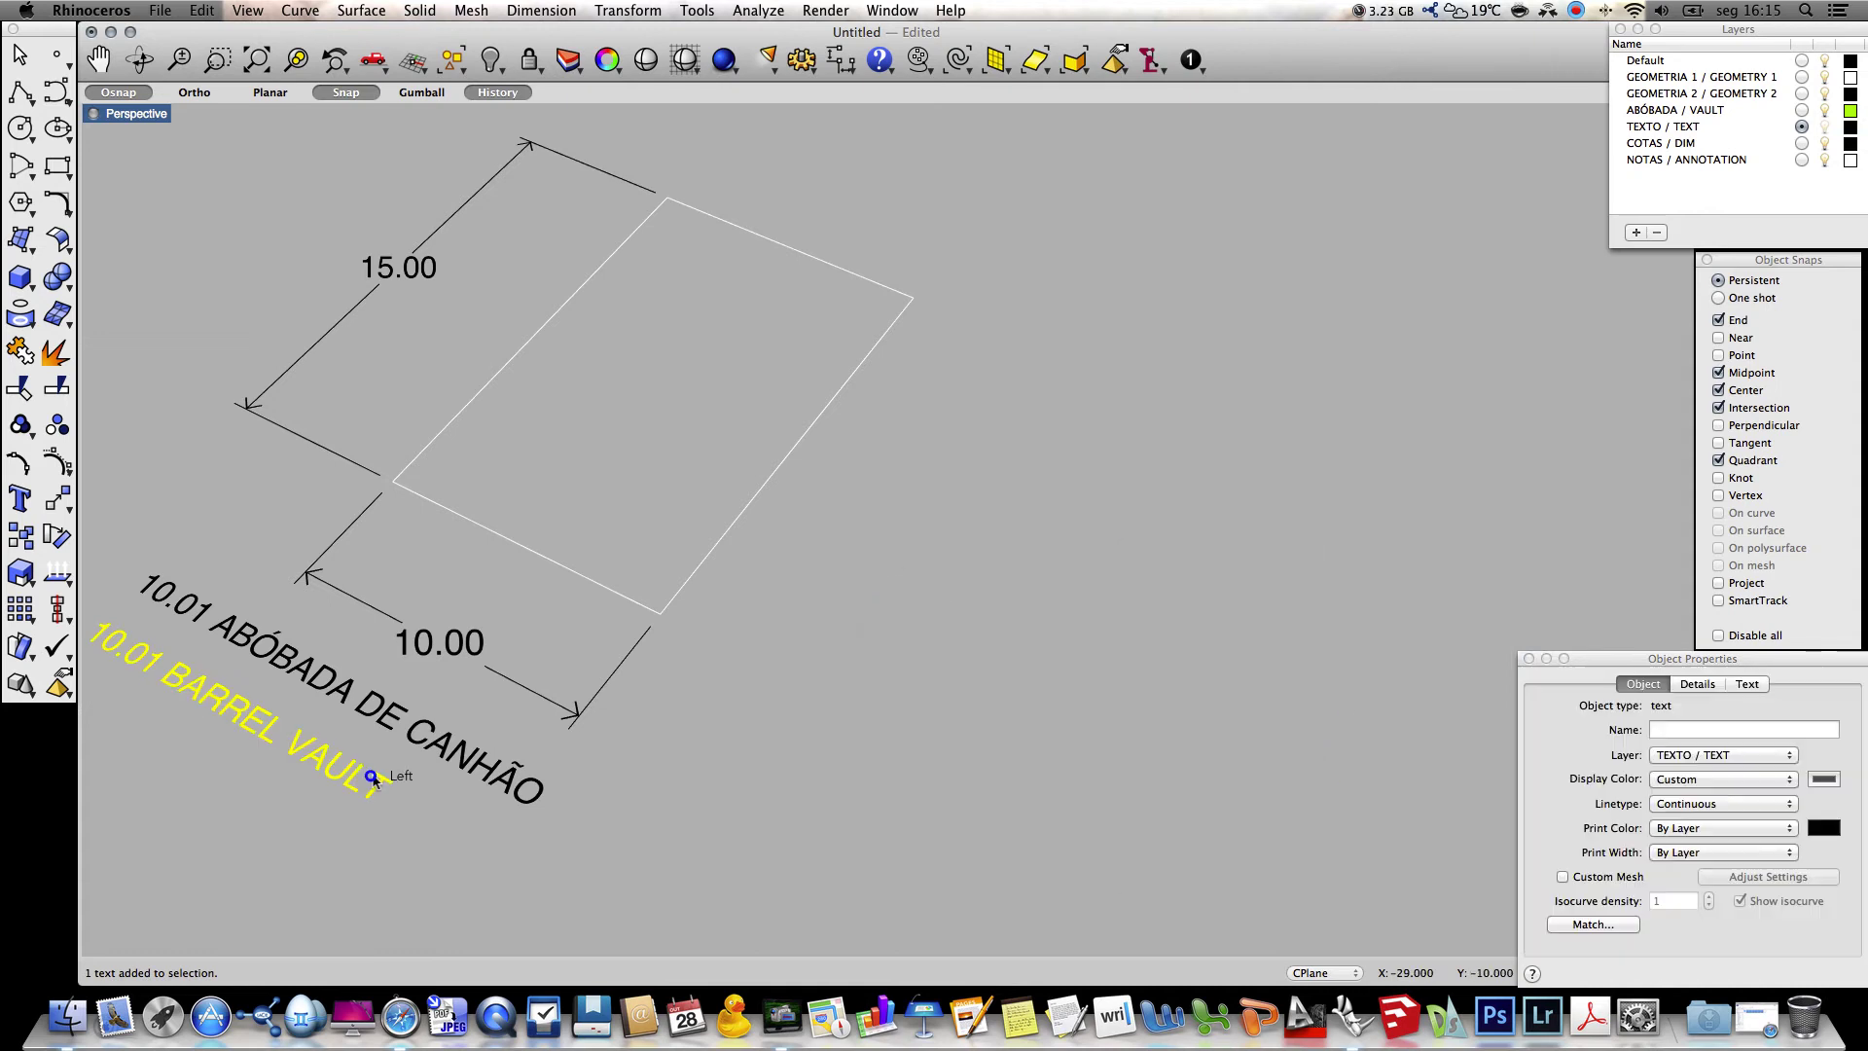
left_click(1823, 779)
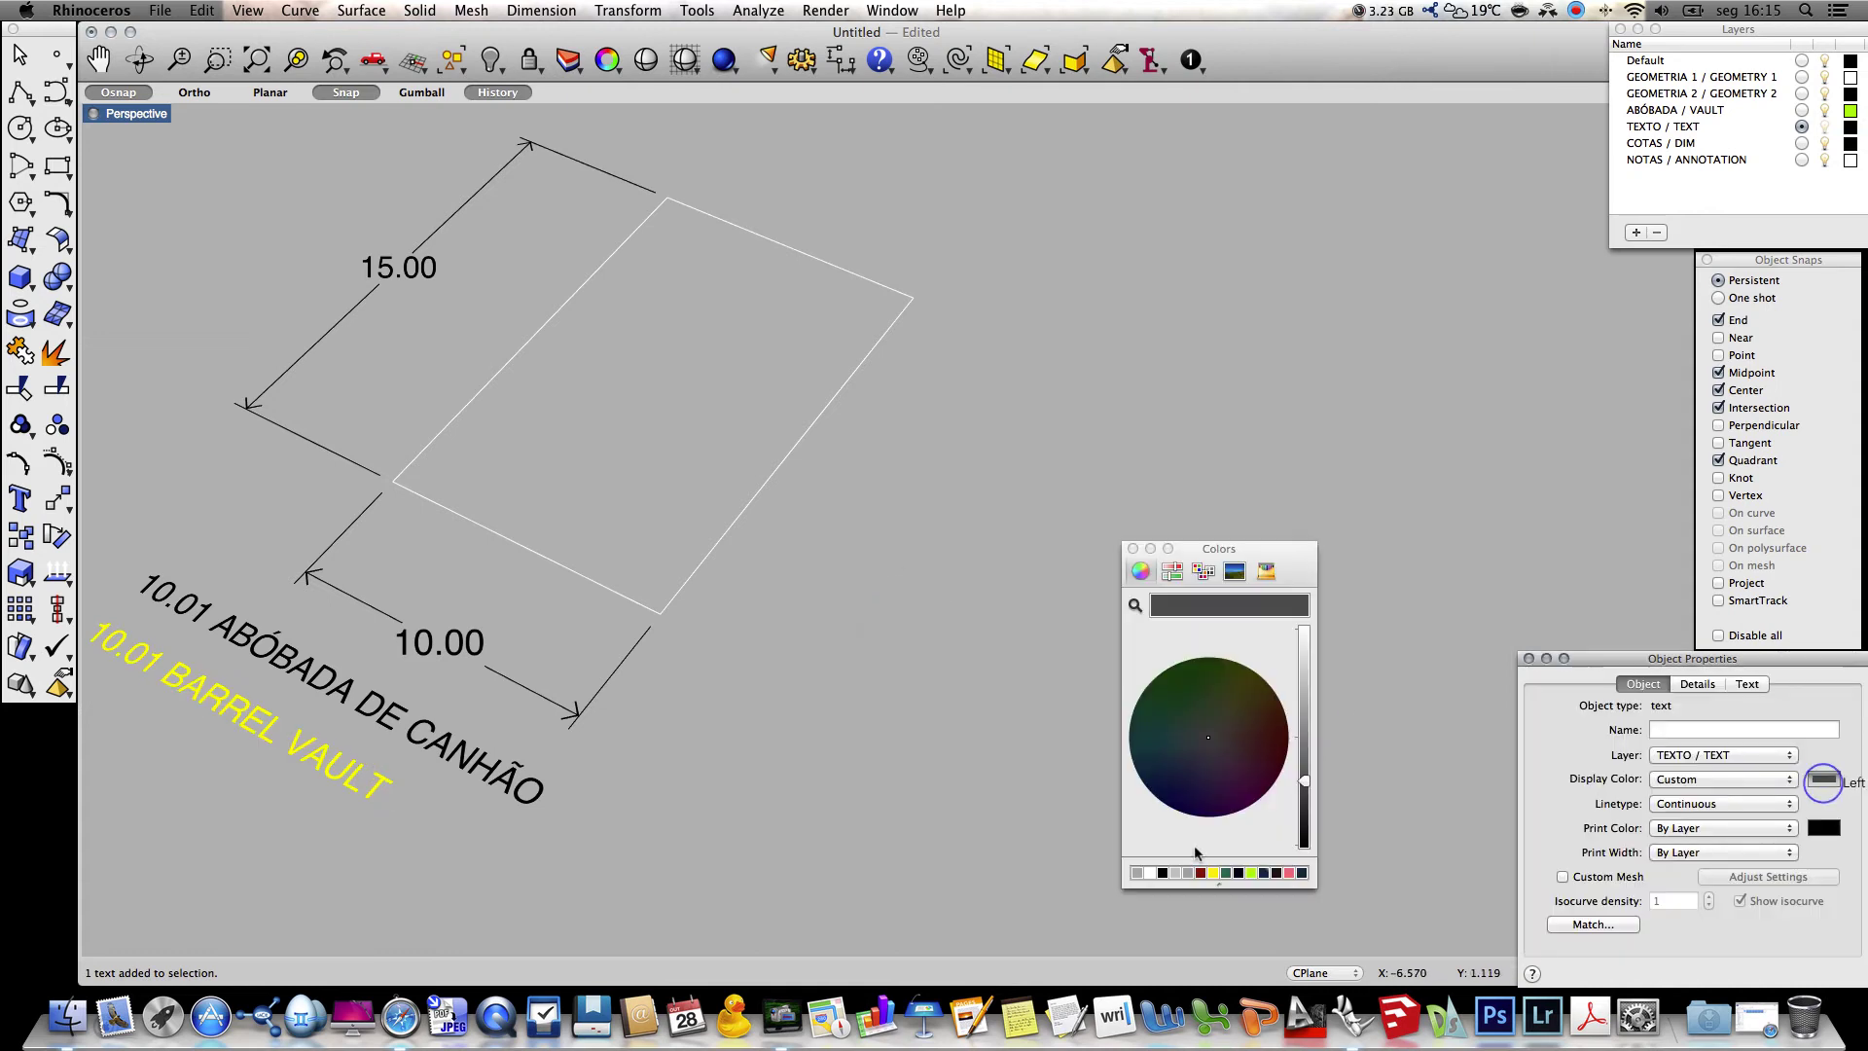
left_click(1265, 873)
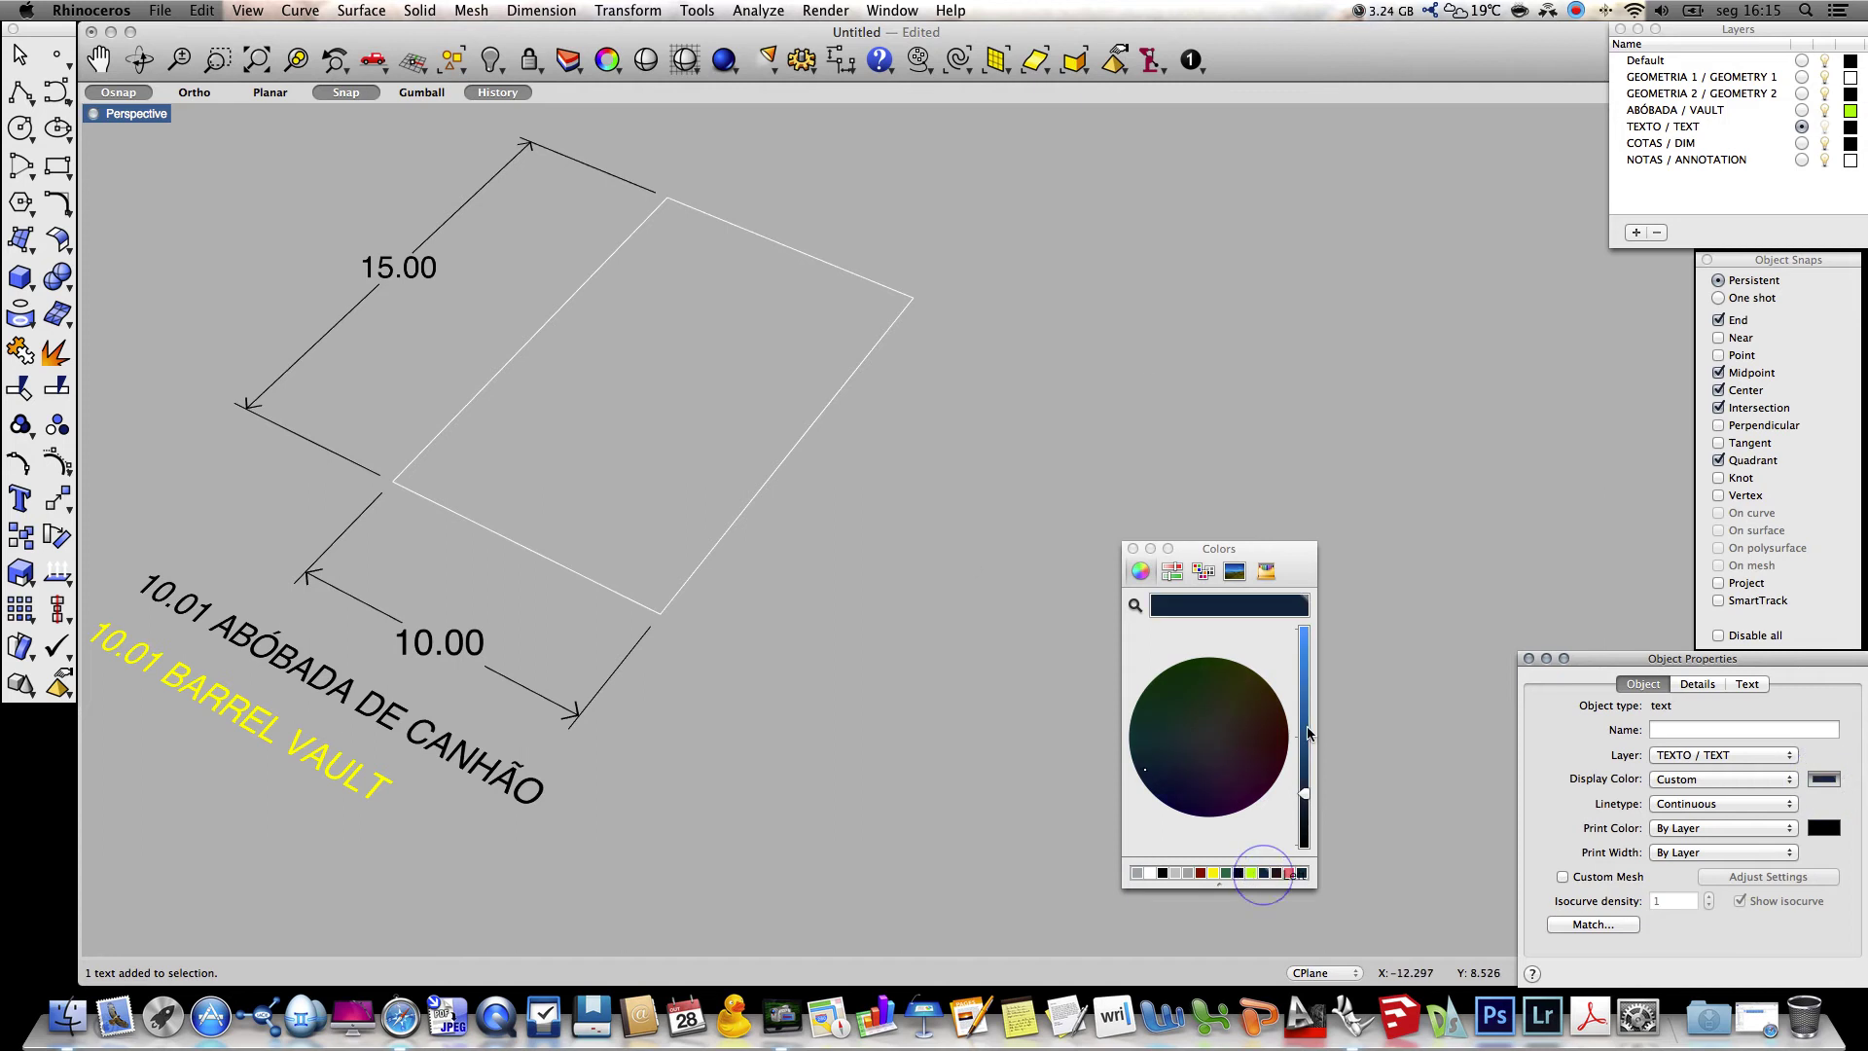
left_click(1134, 549)
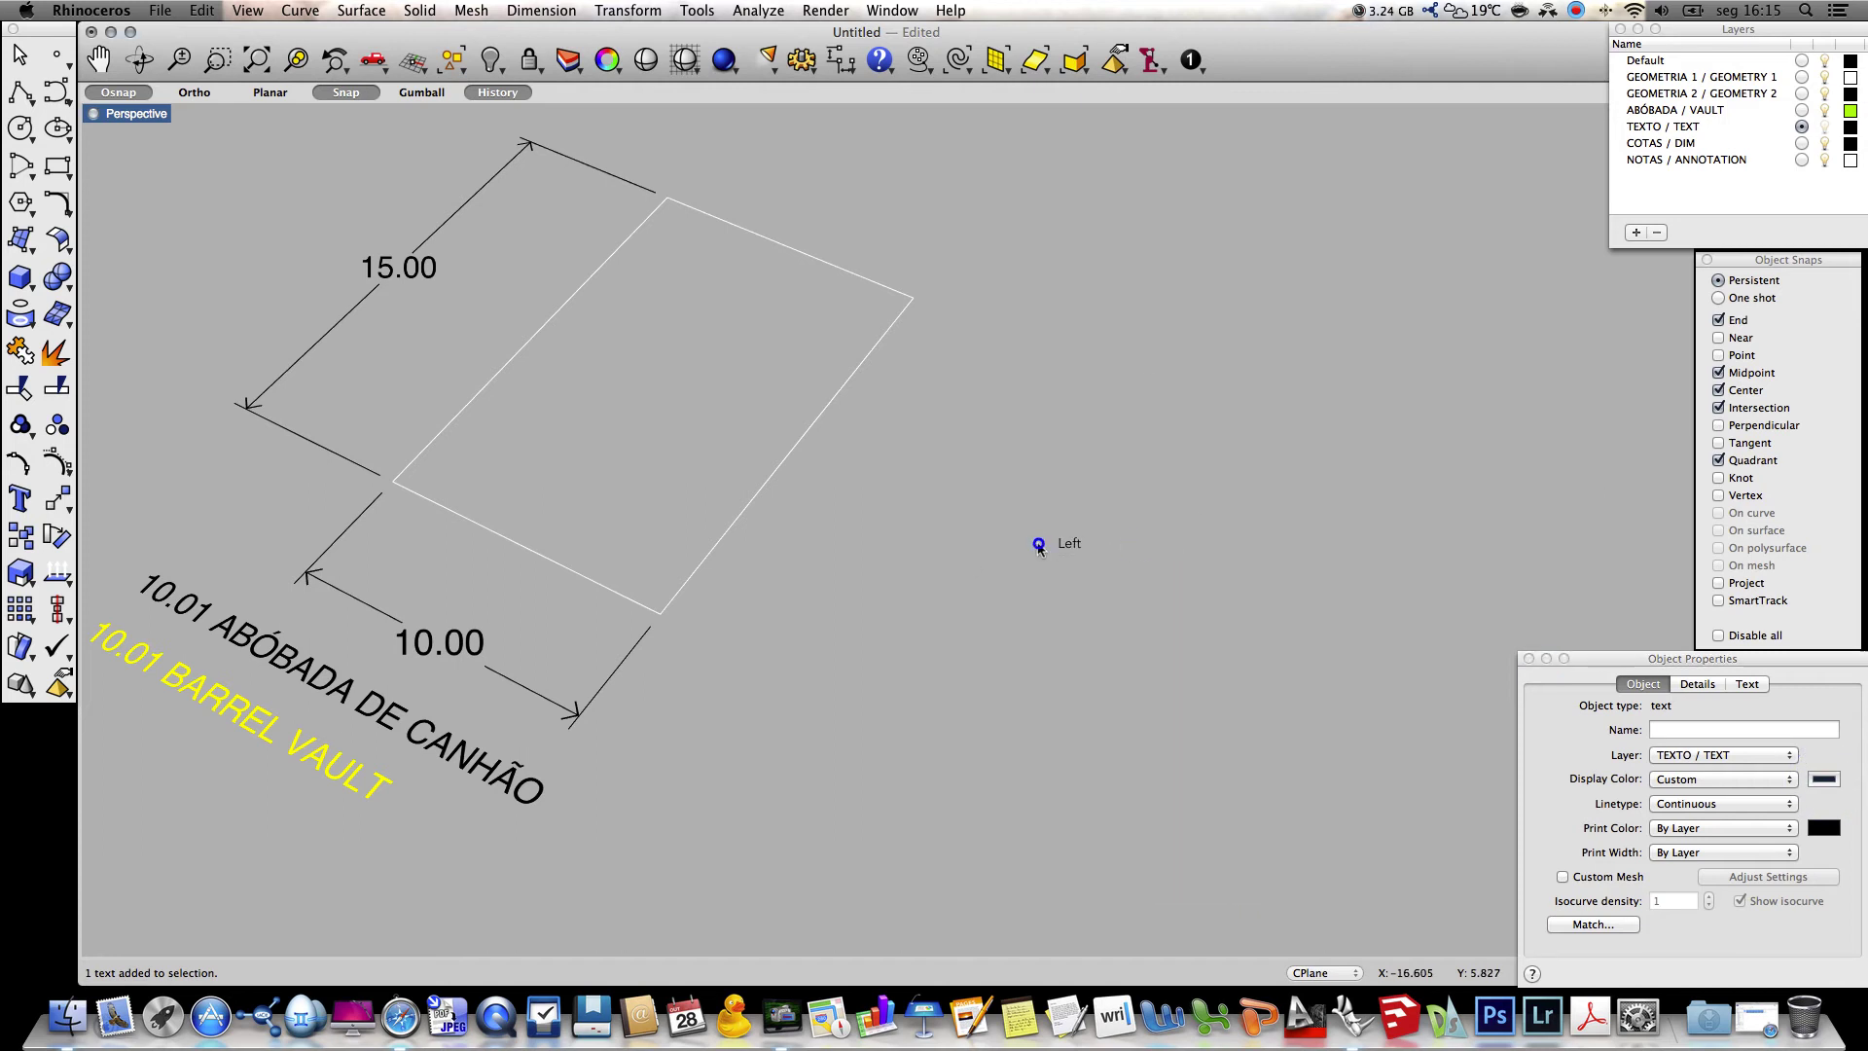
left_click(912, 754)
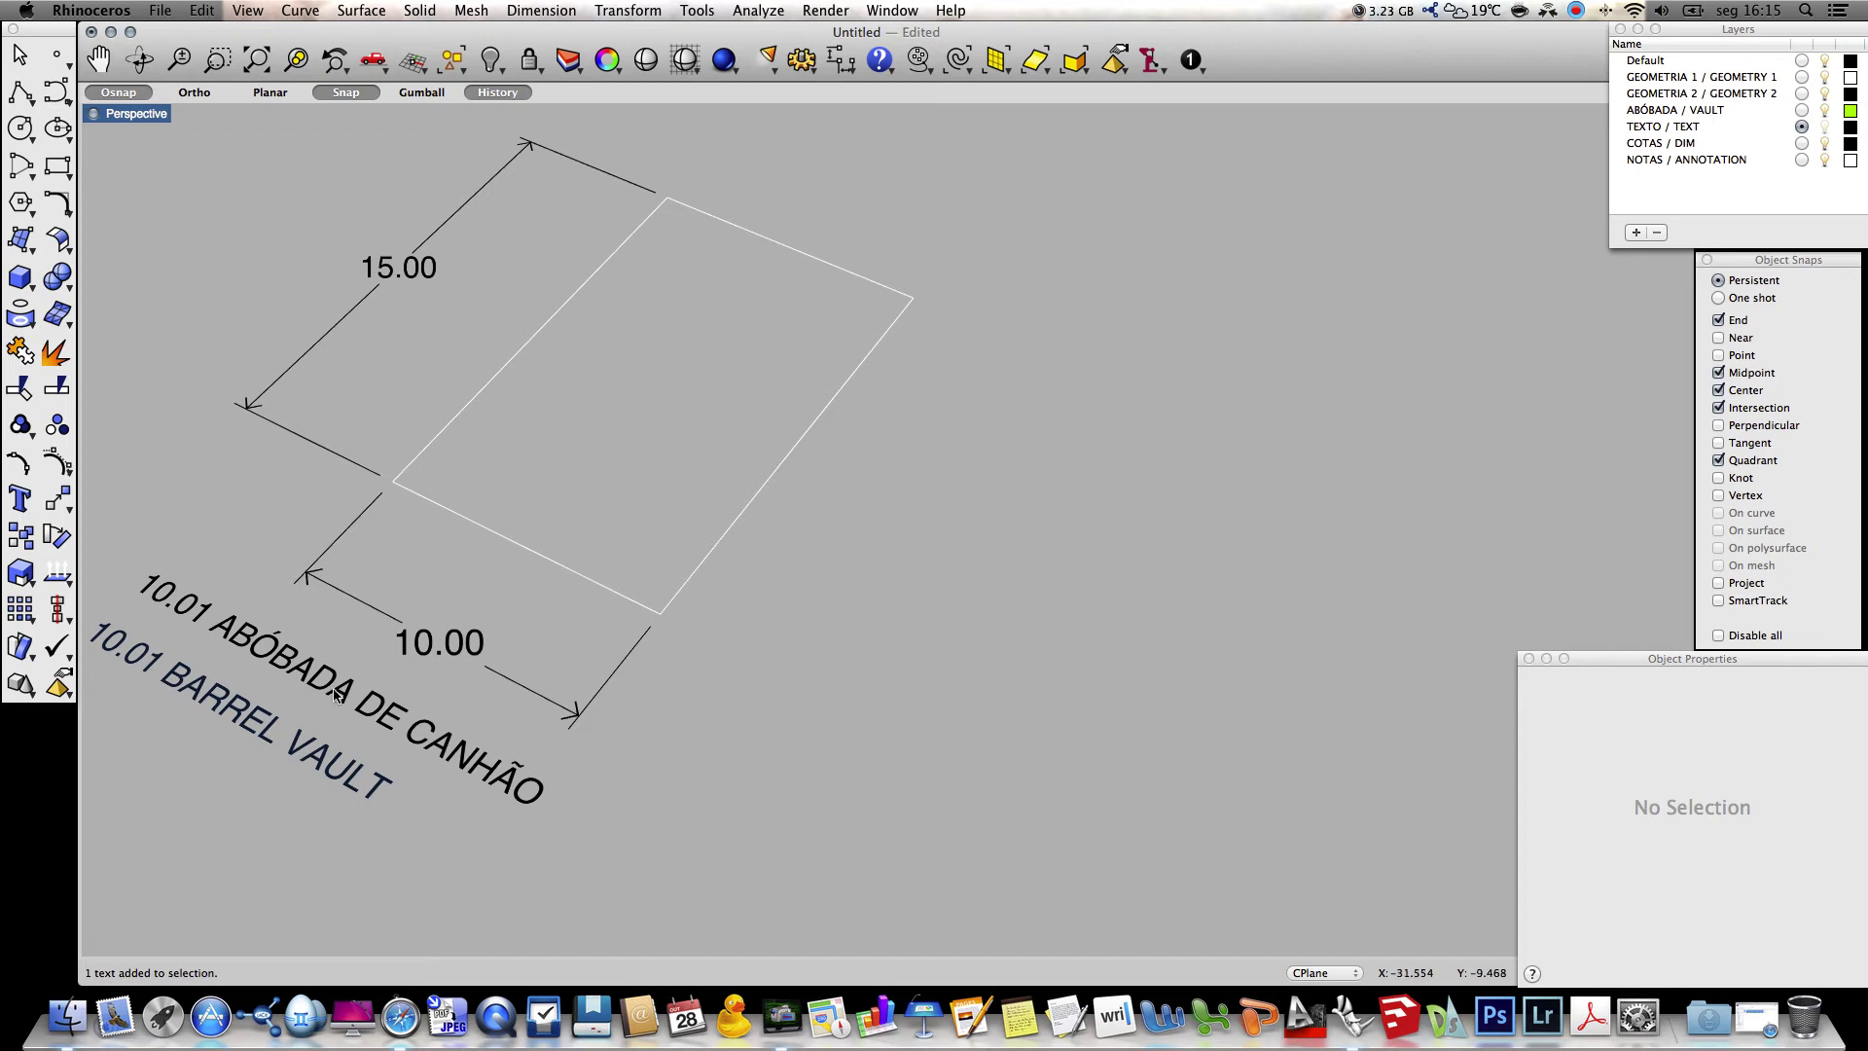
Raise the brightness of the "10.01 BARREL VAULT" text's blue display color to the maximum
left_click(302, 752)
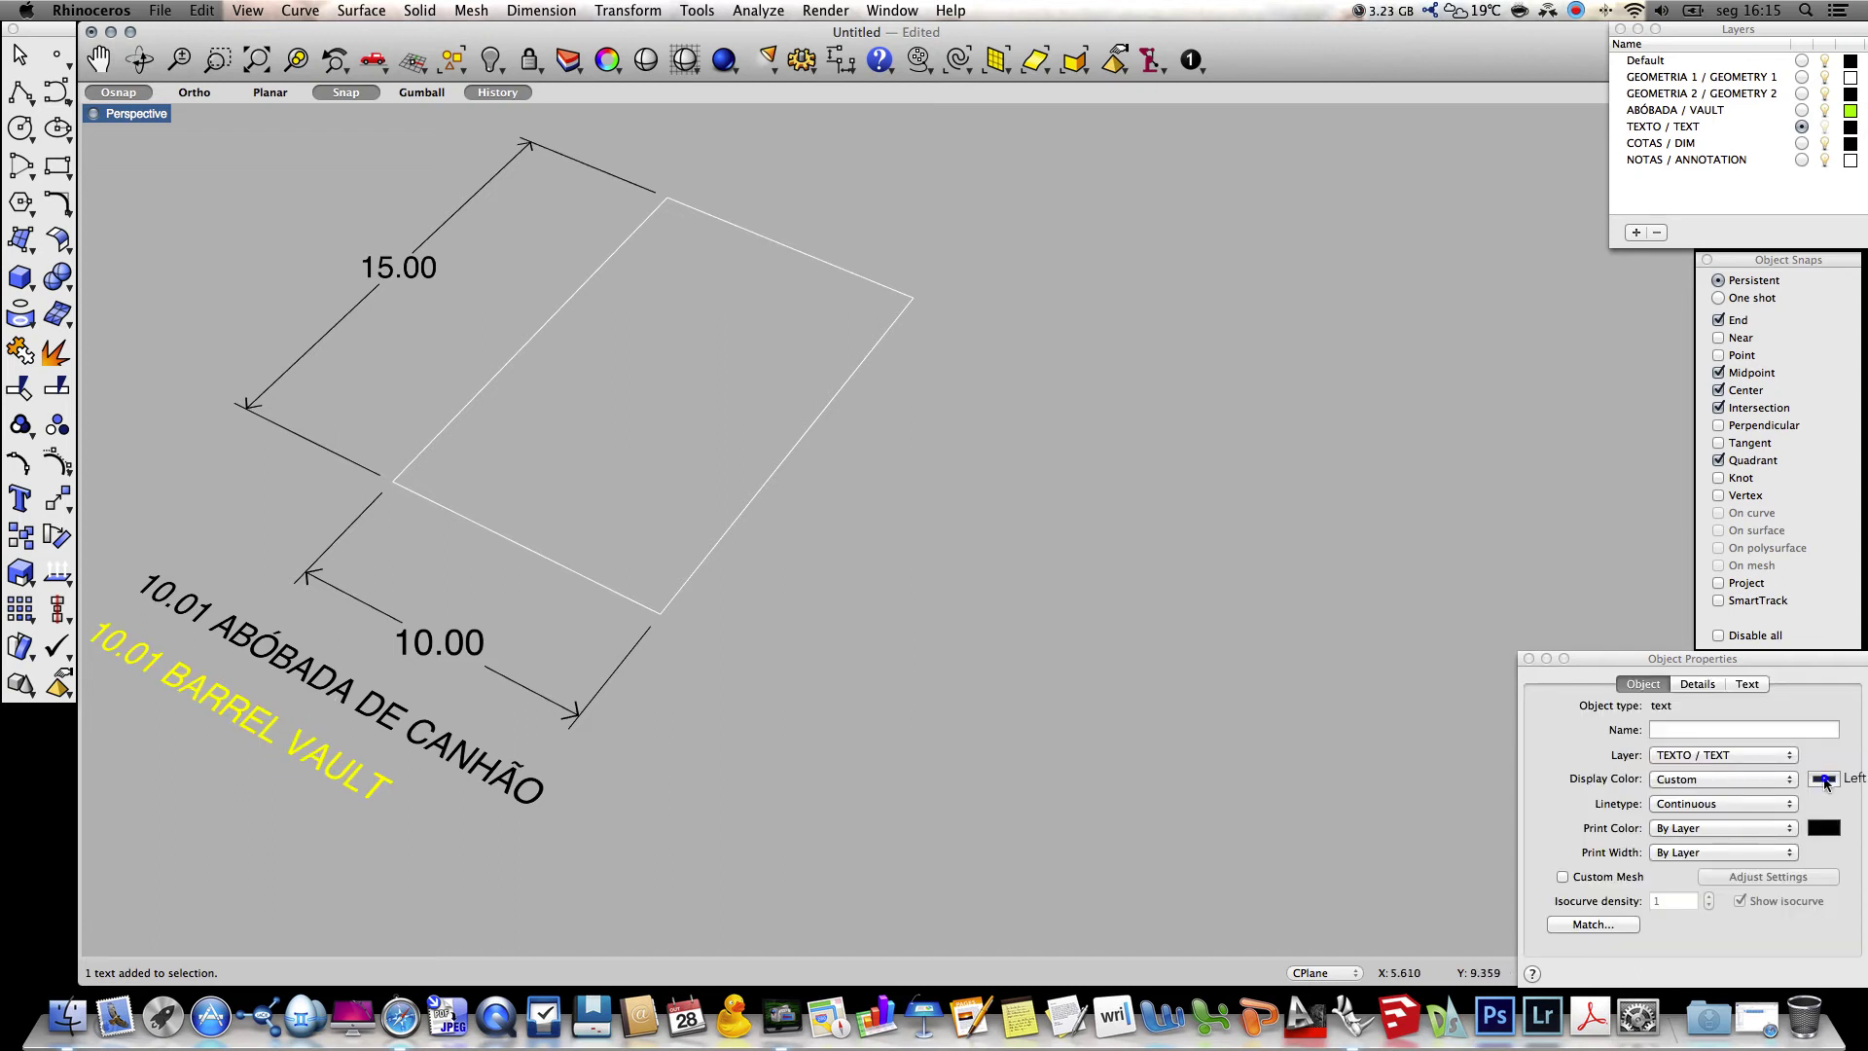
left_click(1824, 778)
left_click(1304, 631)
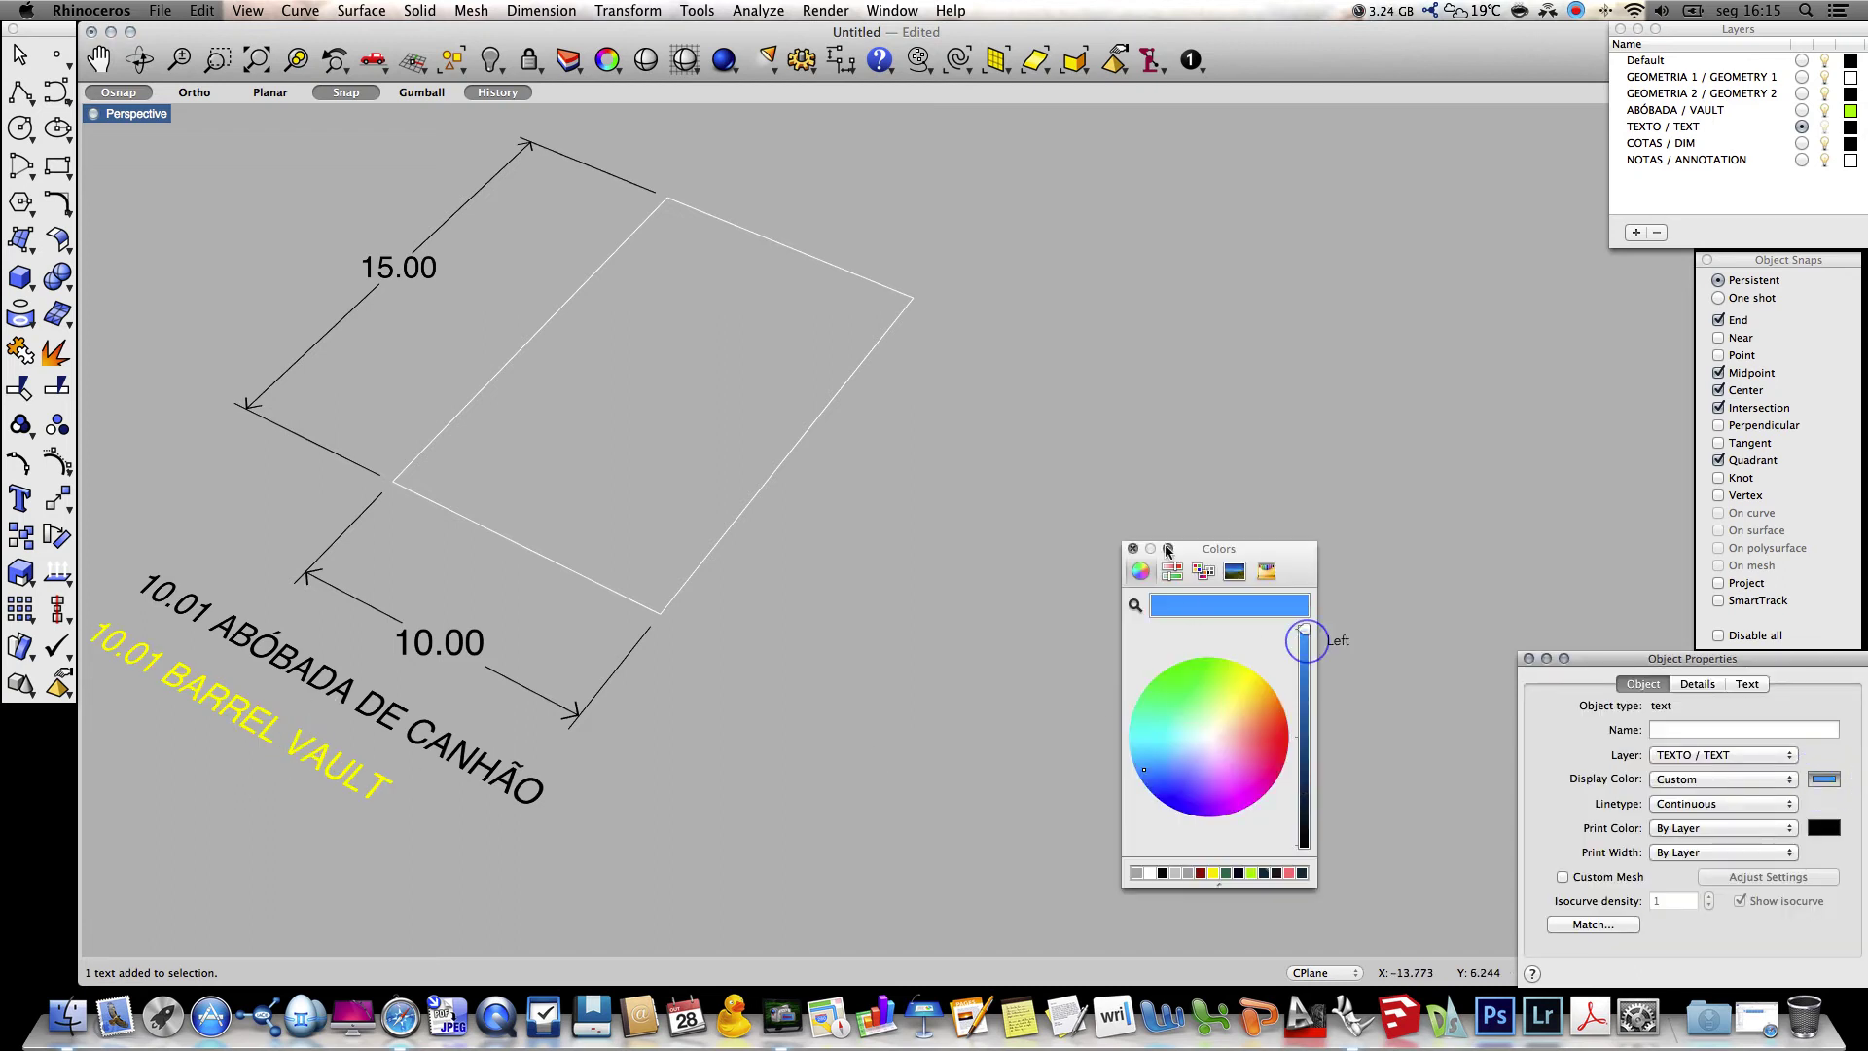
left_click(1132, 550)
left_click(908, 645)
left_click(837, 709)
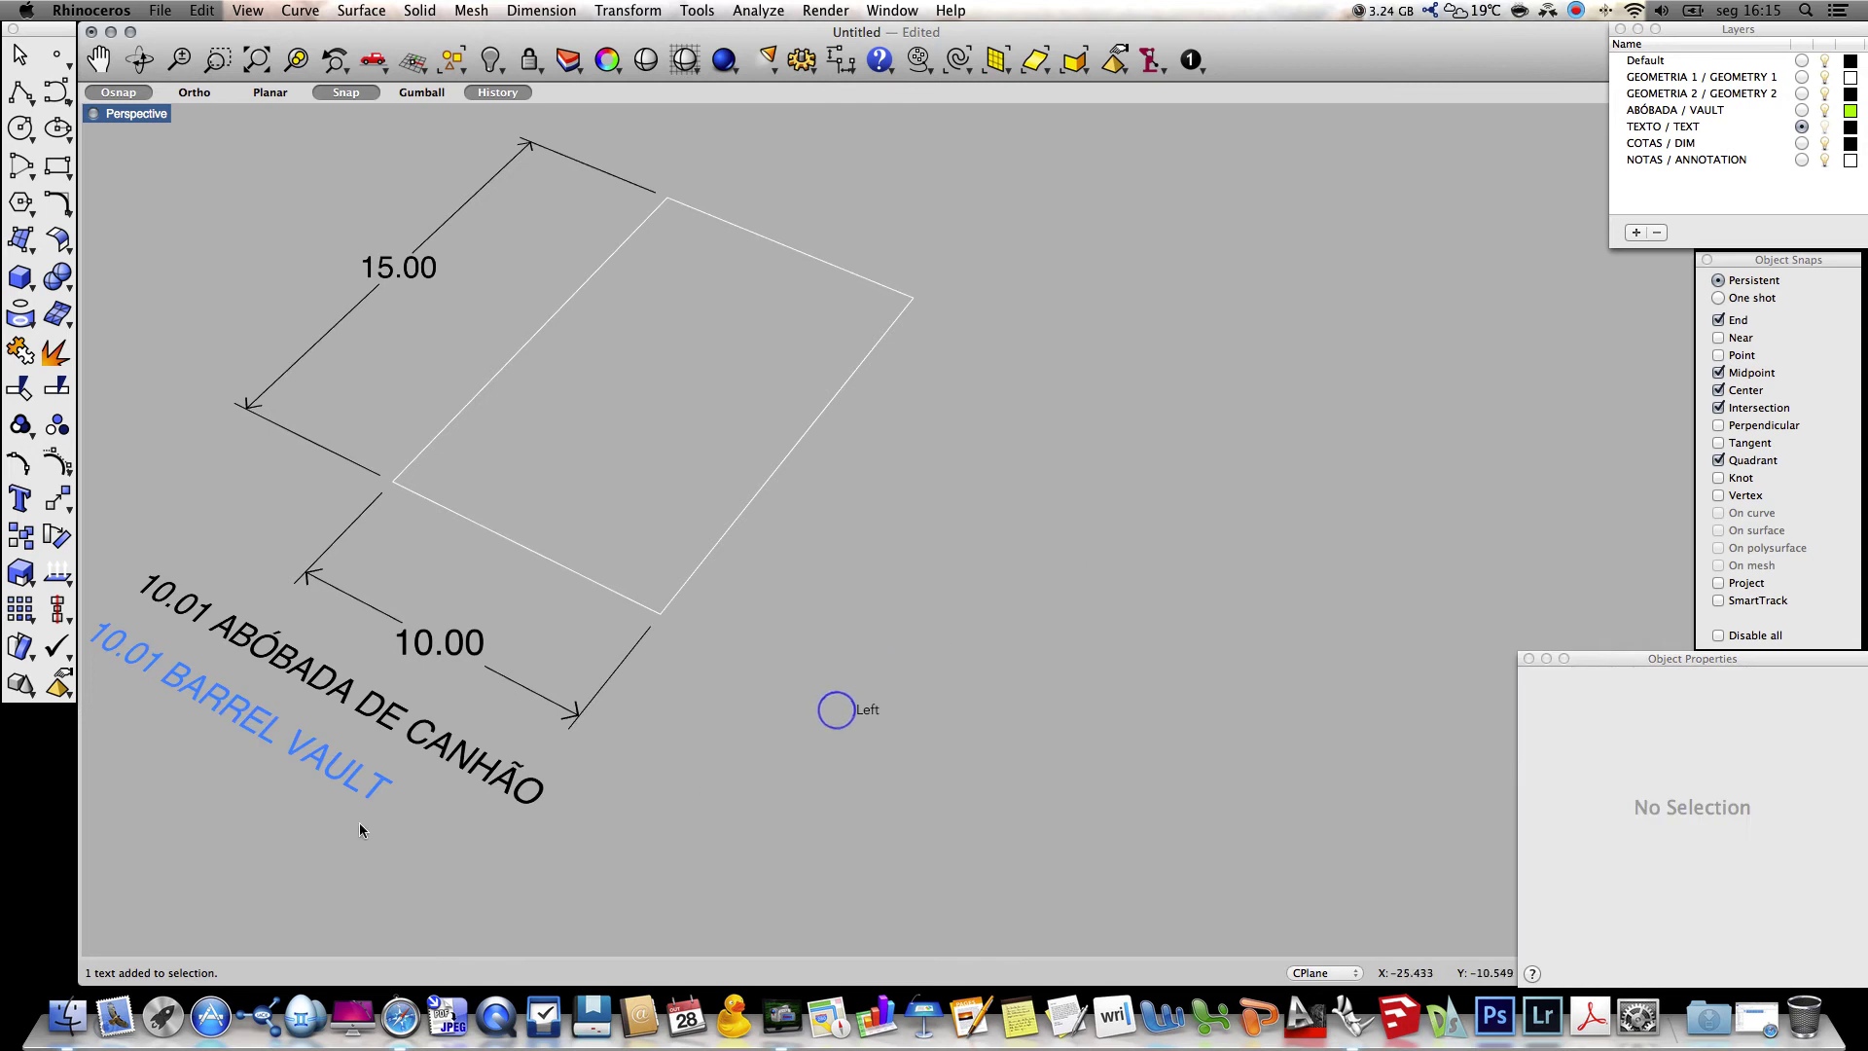
Darken the "10.01 BARREL VAULT" text's bright blue display color slightly to a medium blue and deselect the text
left_click(324, 784)
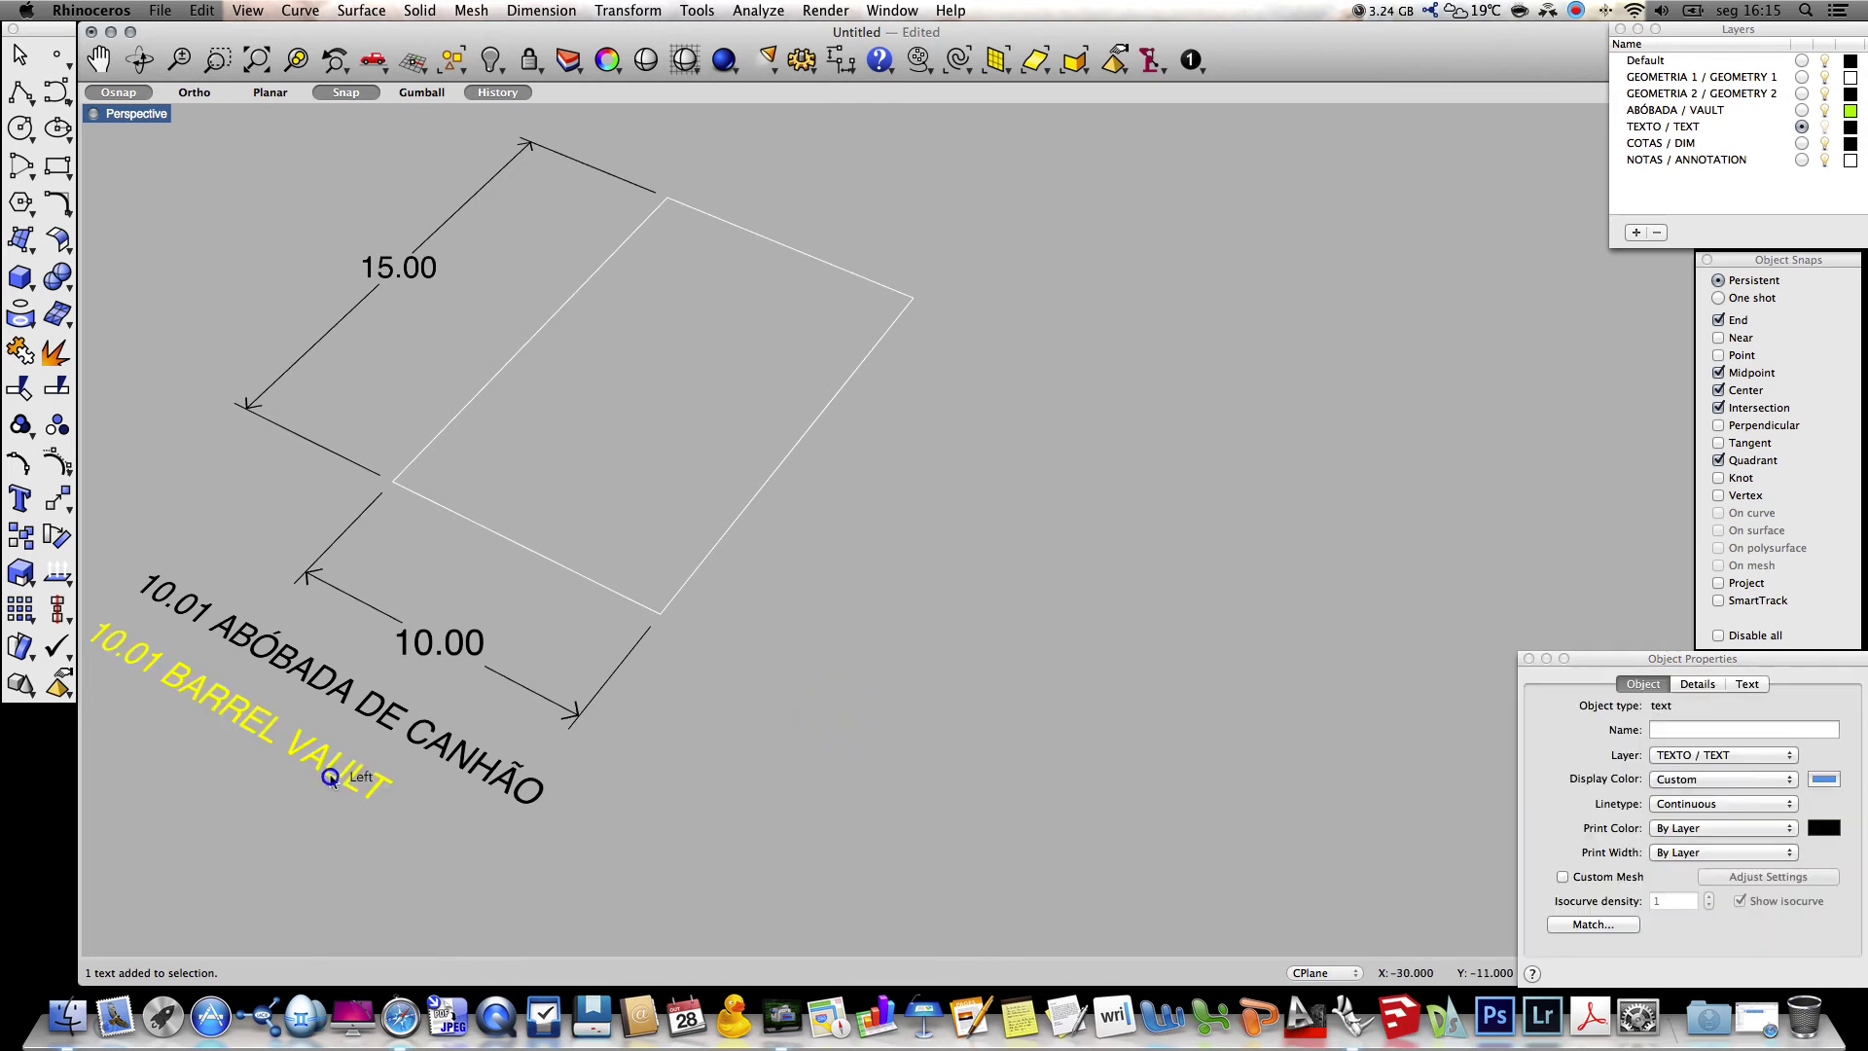
left_click(1826, 777)
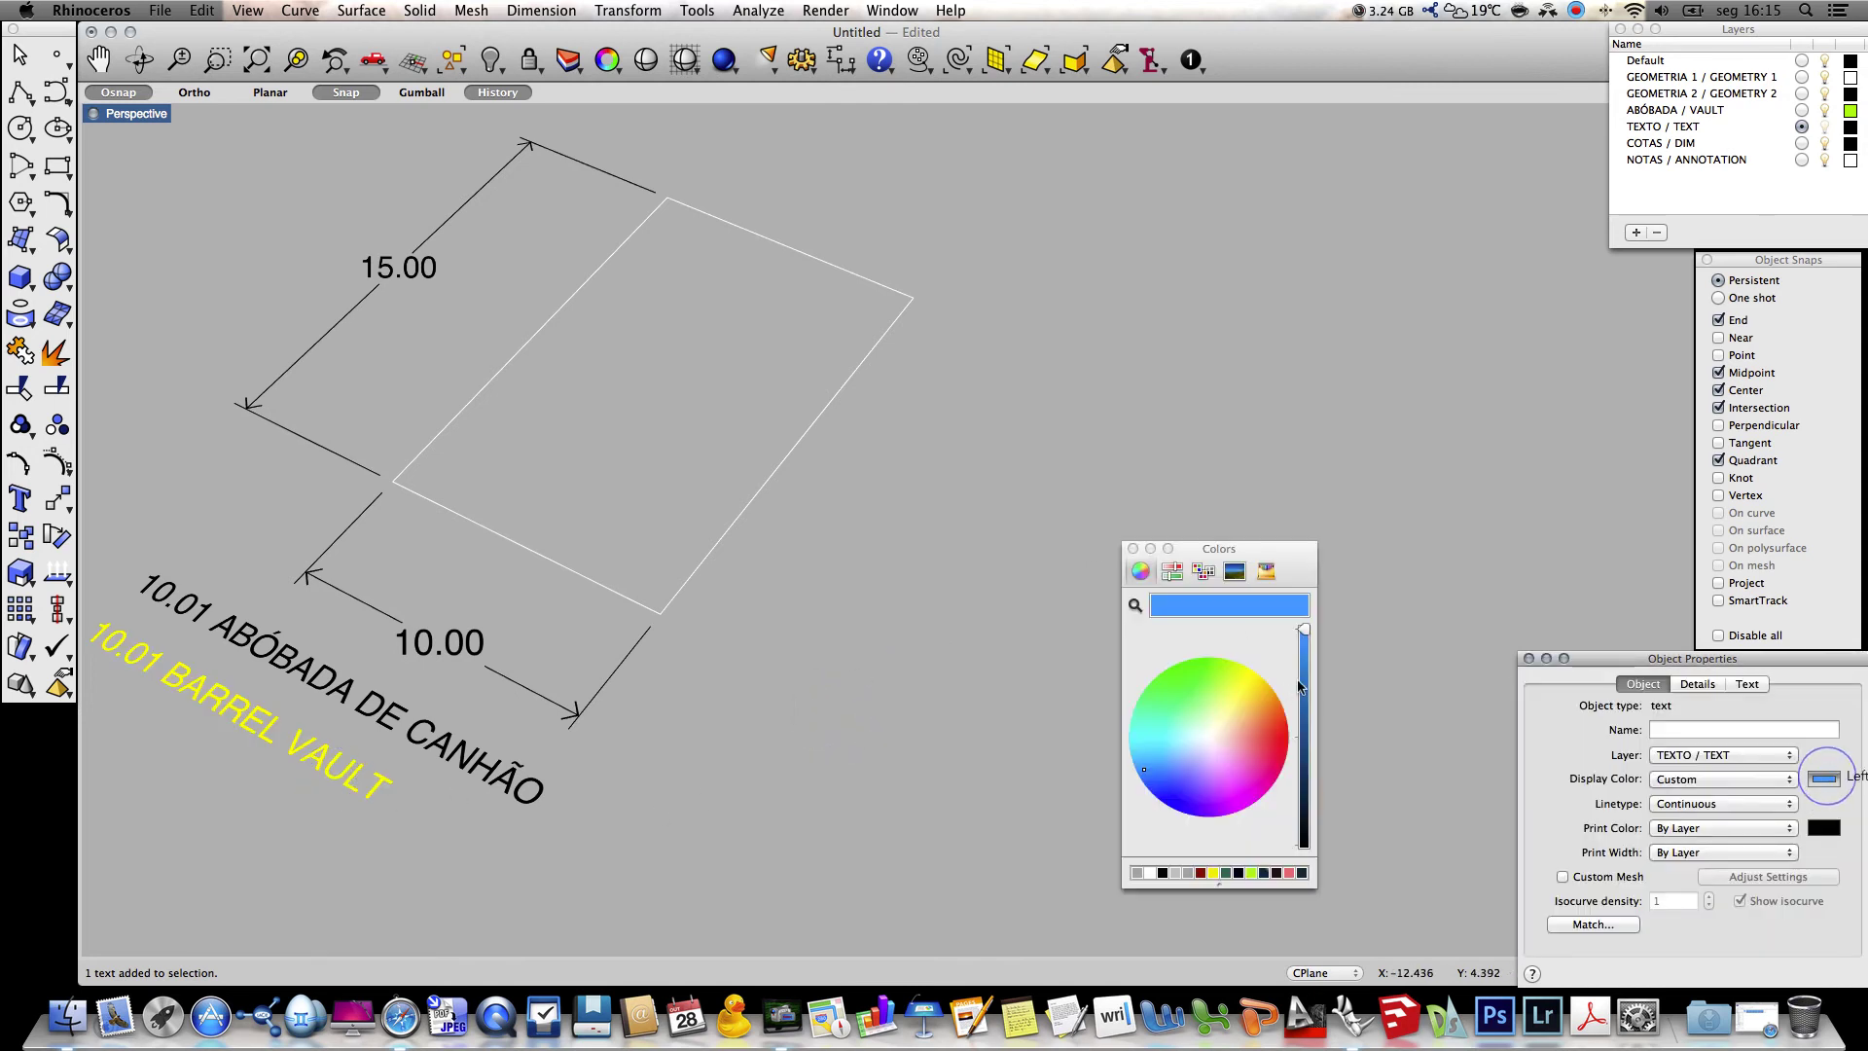
left_click_drag(1304, 630, 1304, 674)
left_click(1136, 550)
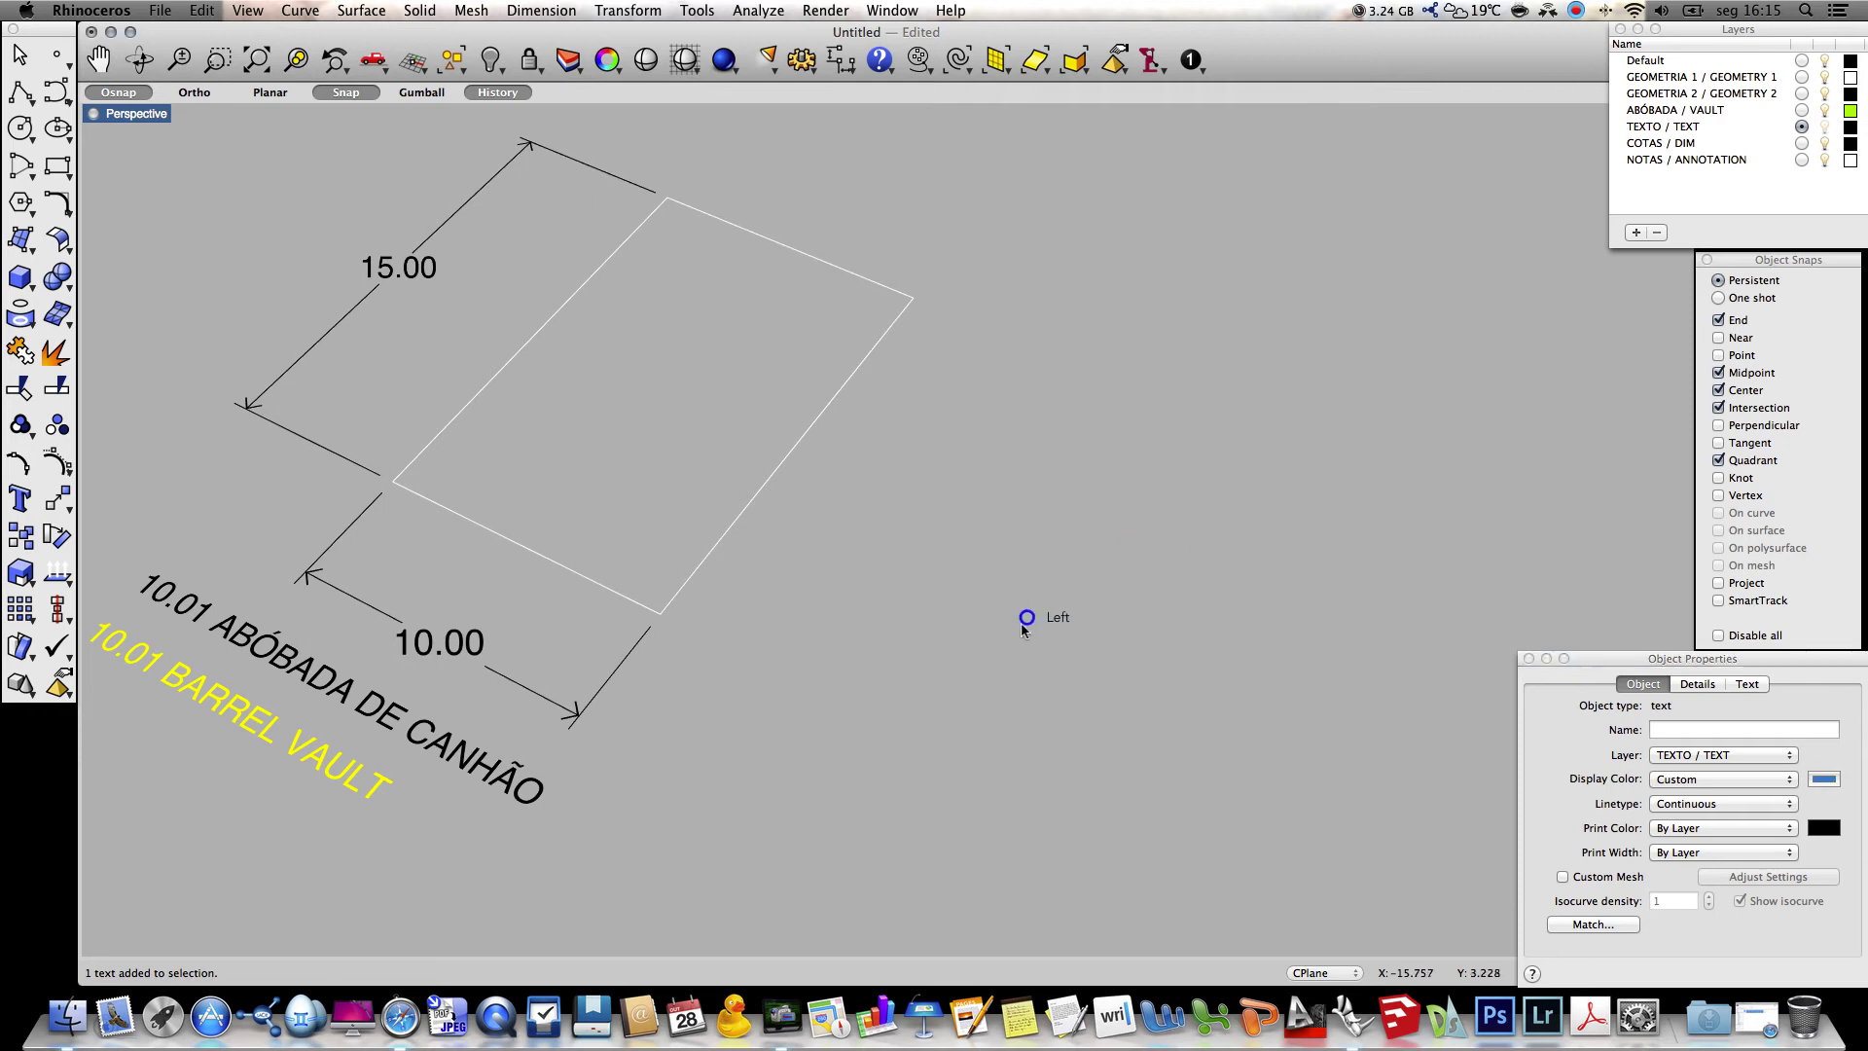
left_click(971, 682)
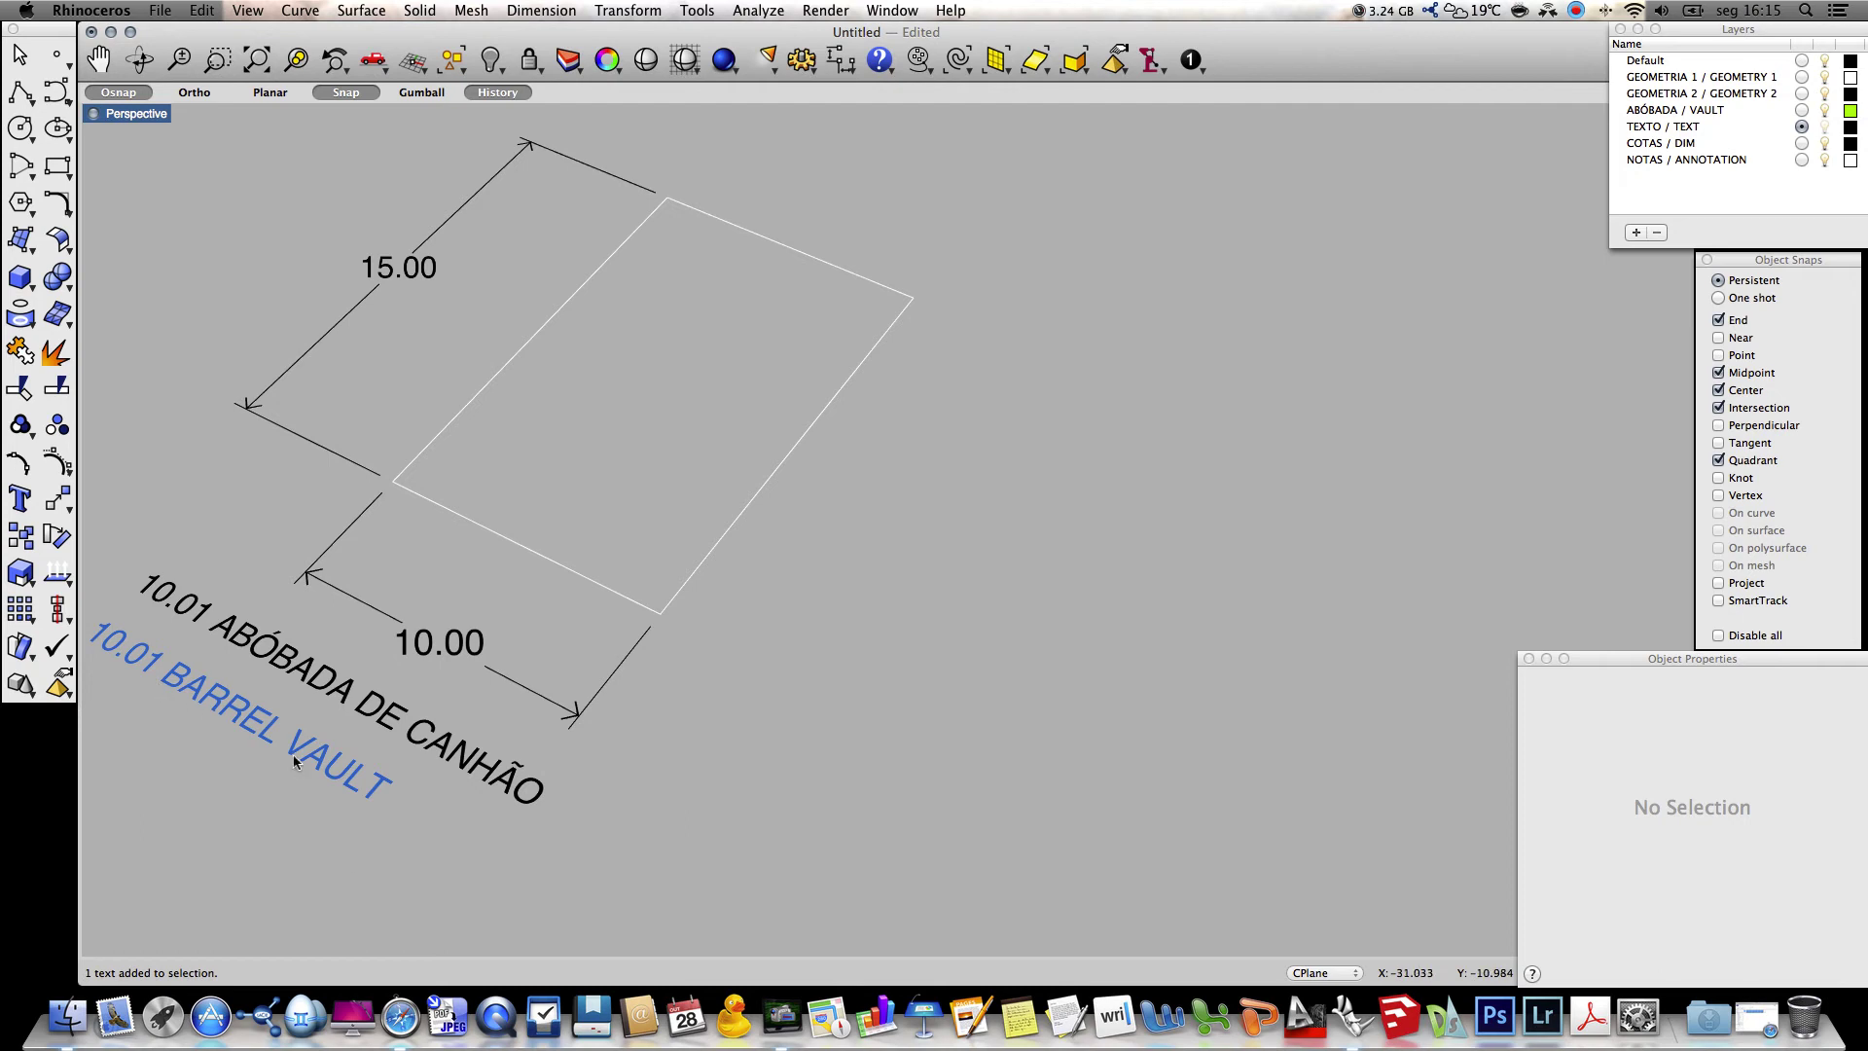
left_click(960, 580)
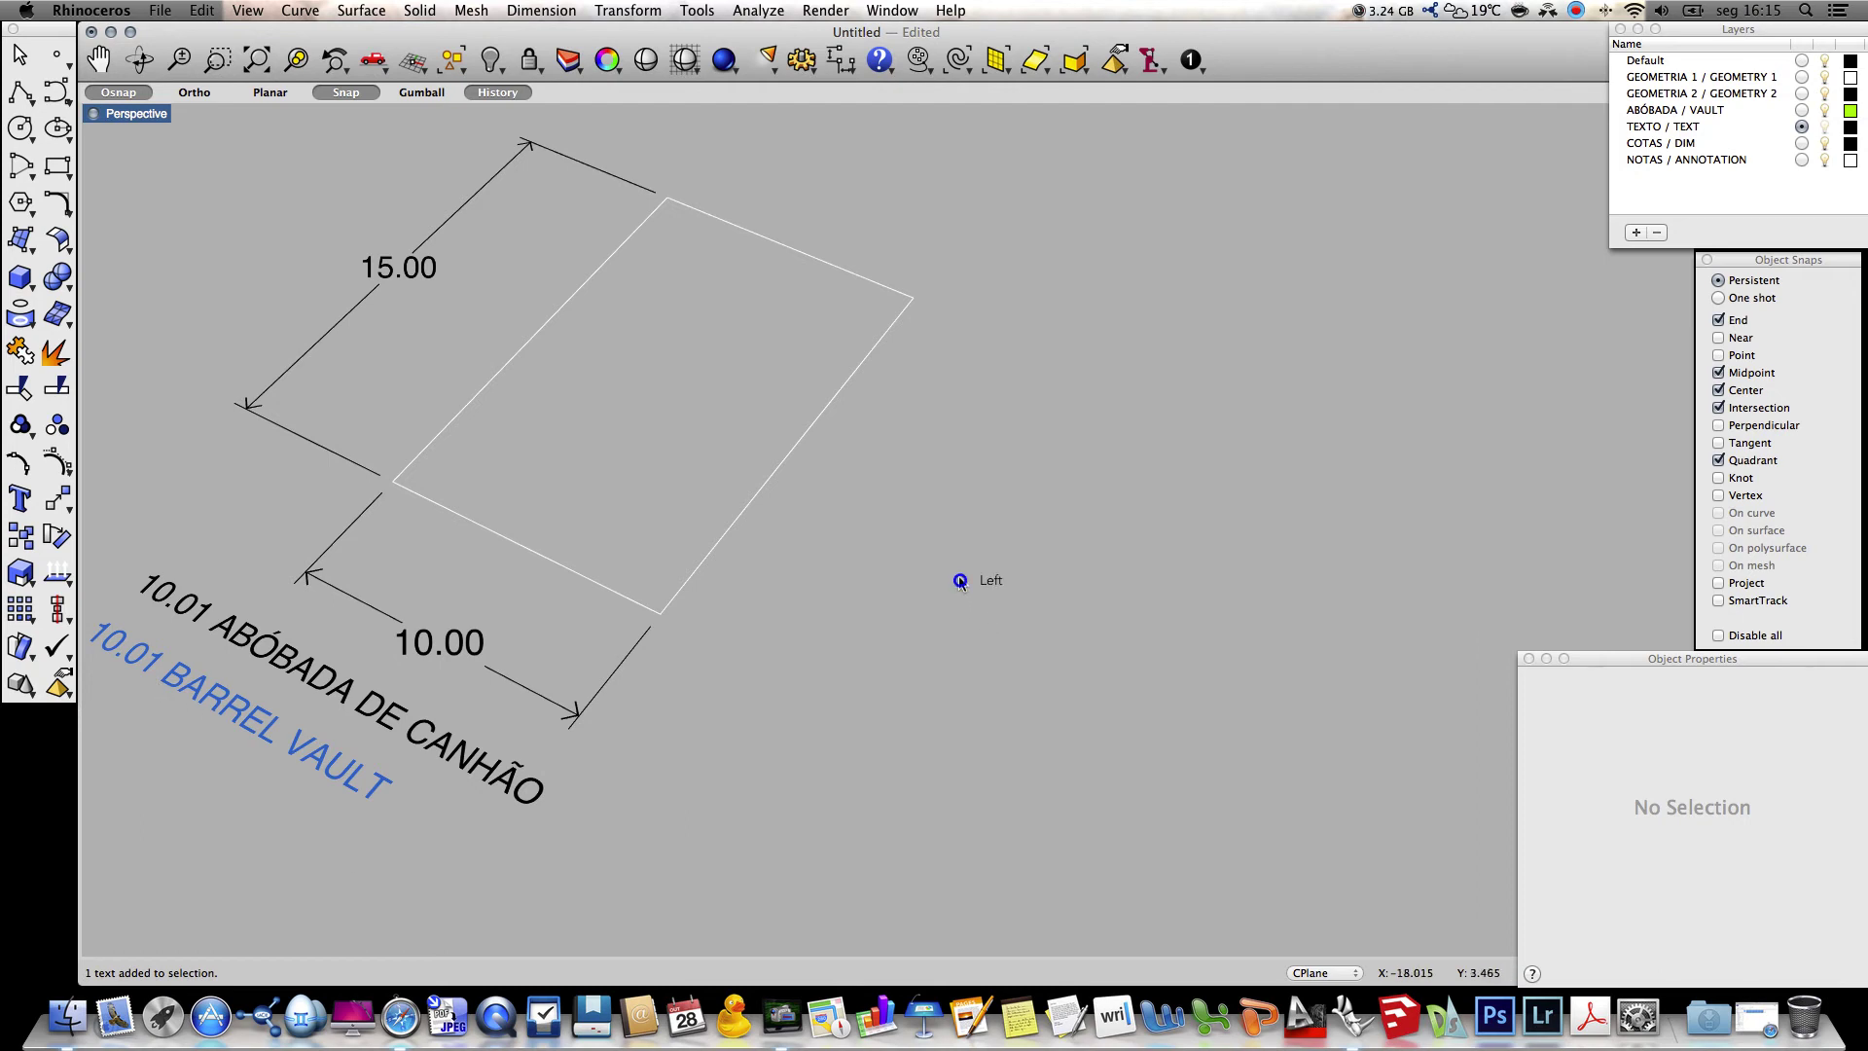
Add a layer named ARCO / ARCH directly below GEOMETRIA 2 / GEOMETRY 2 and make it the current layer
left_click(1803, 79)
left_click(1804, 92)
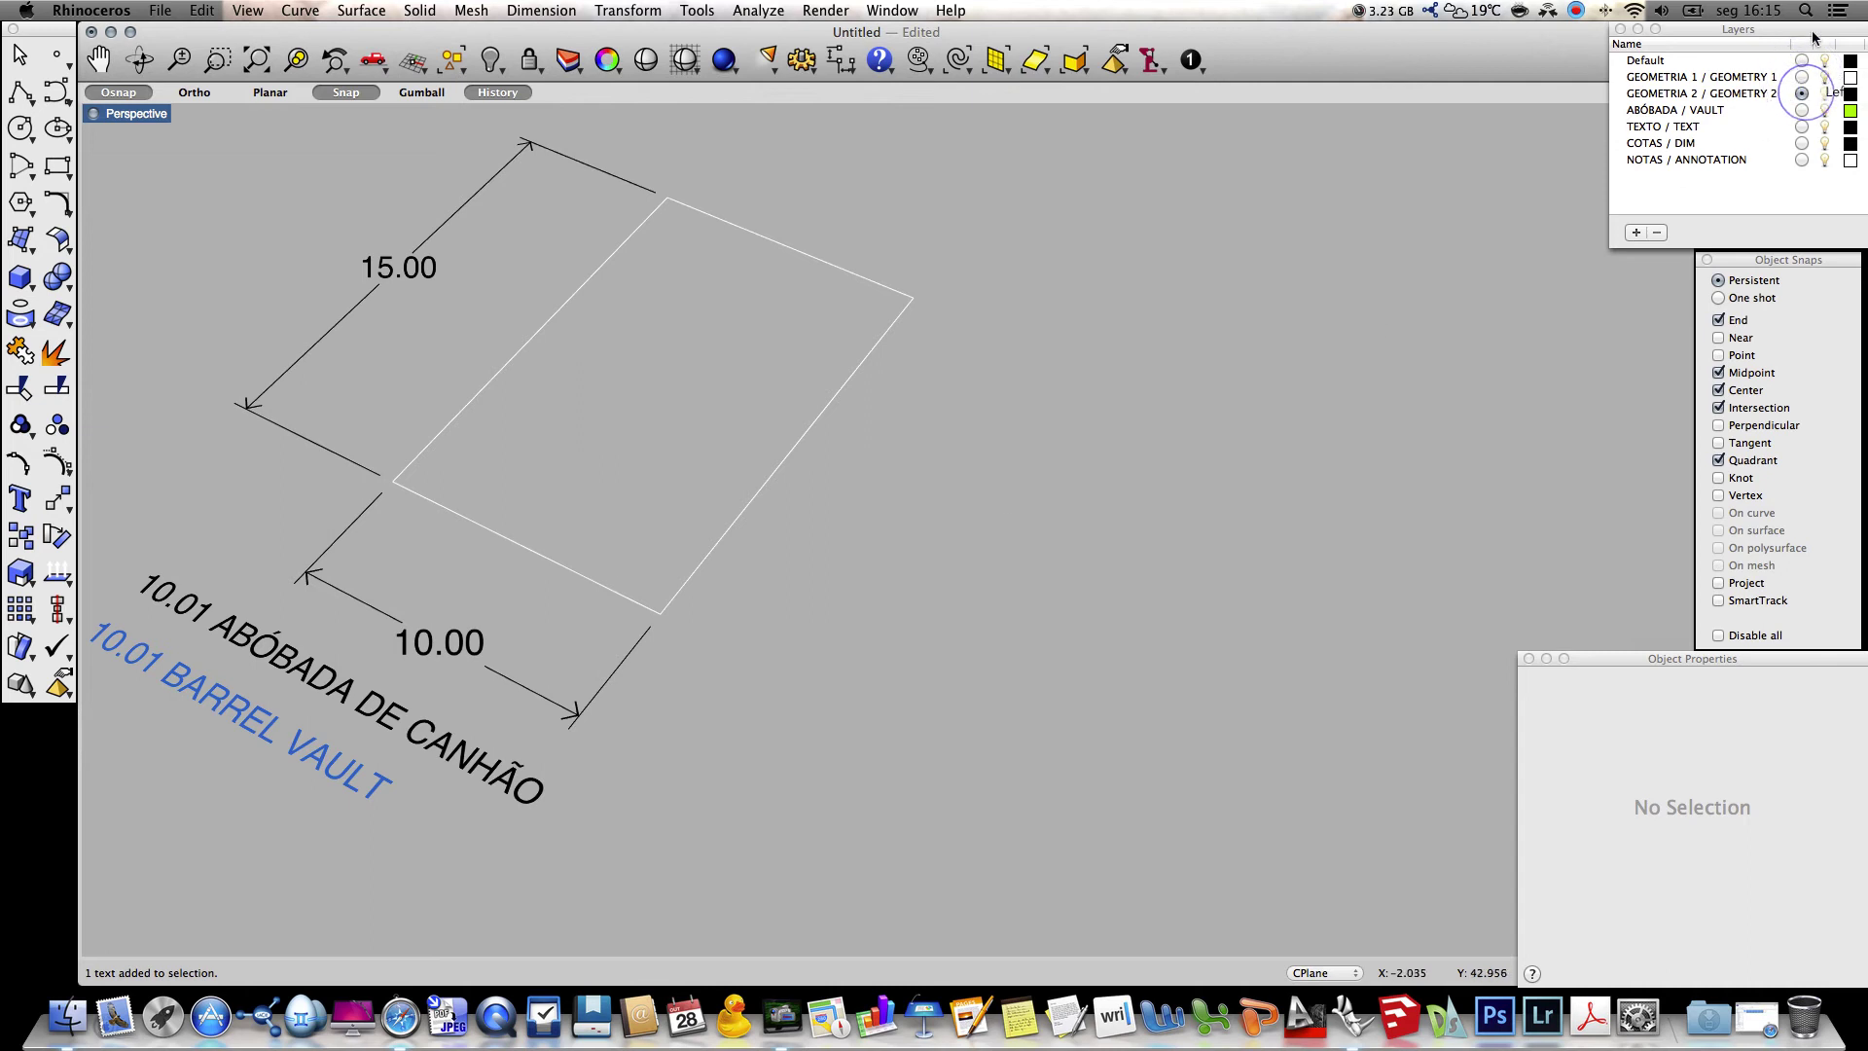
left_click_drag(1812, 34, 1799, 34)
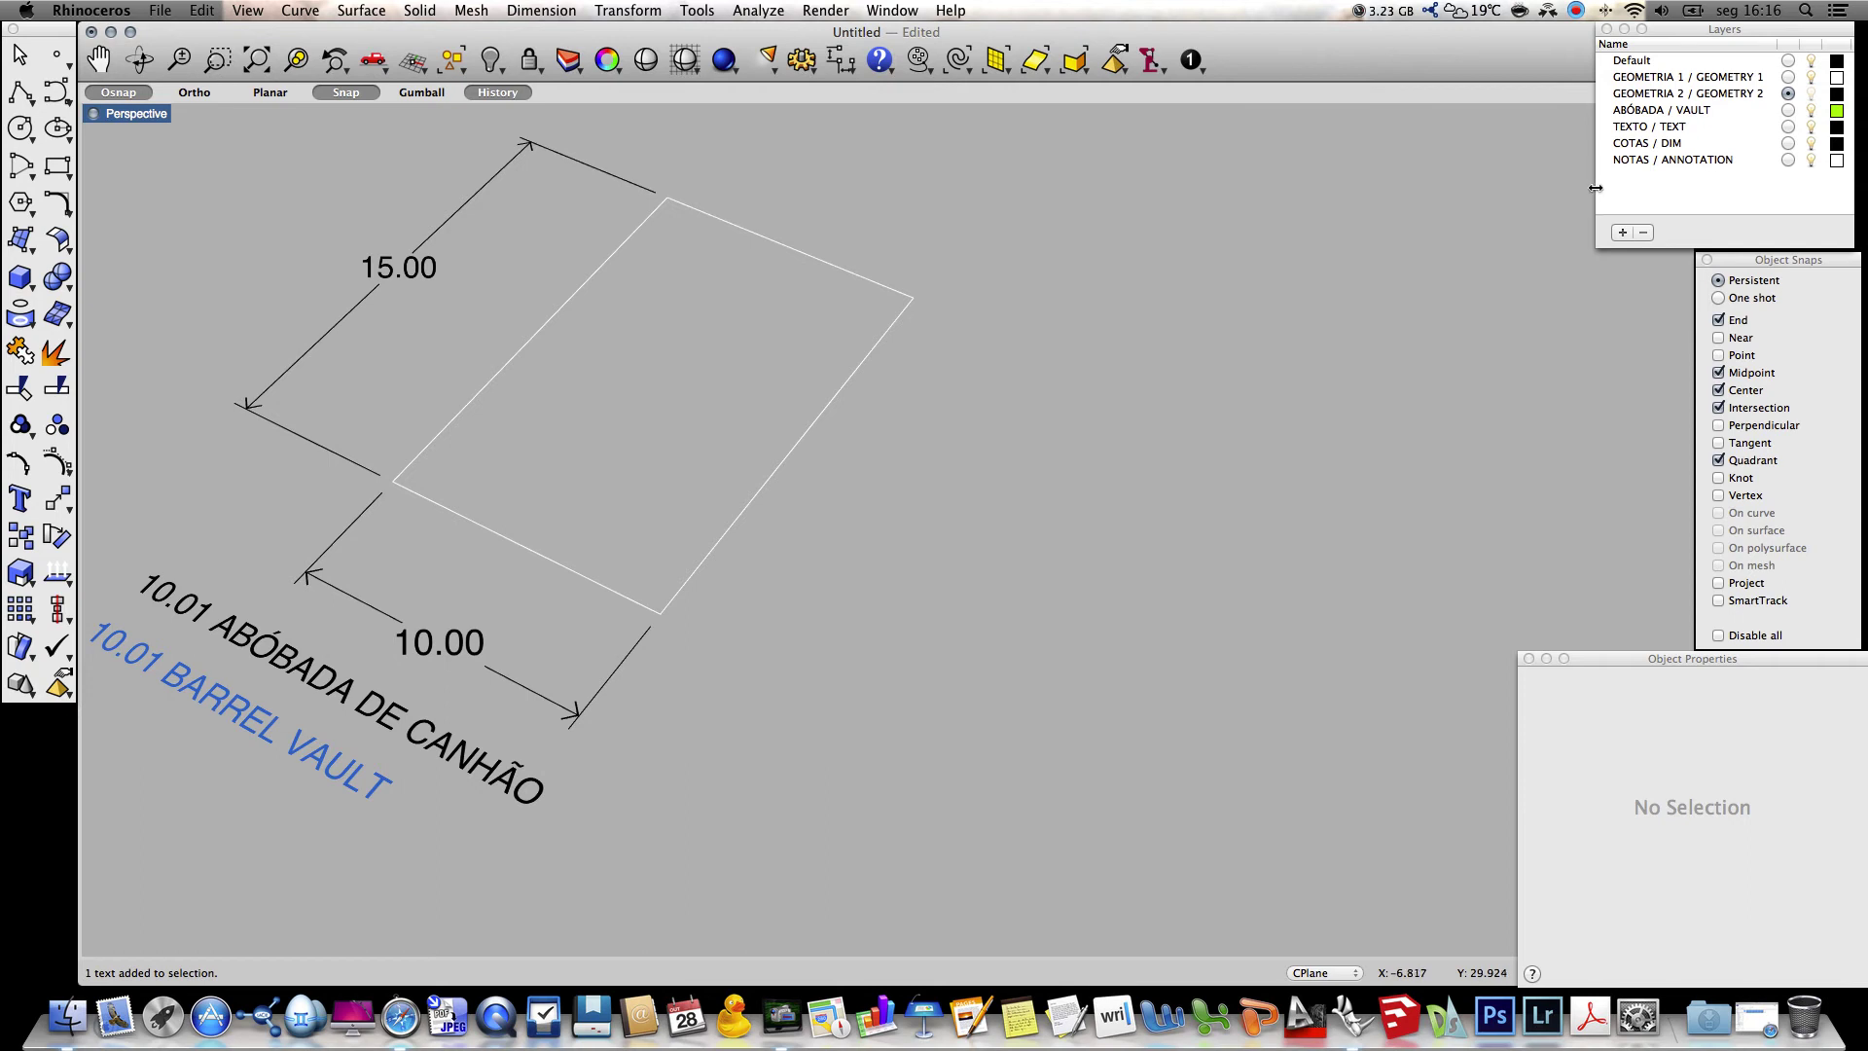
left_click_drag(1596, 187, 1424, 187)
left_click(1530, 95)
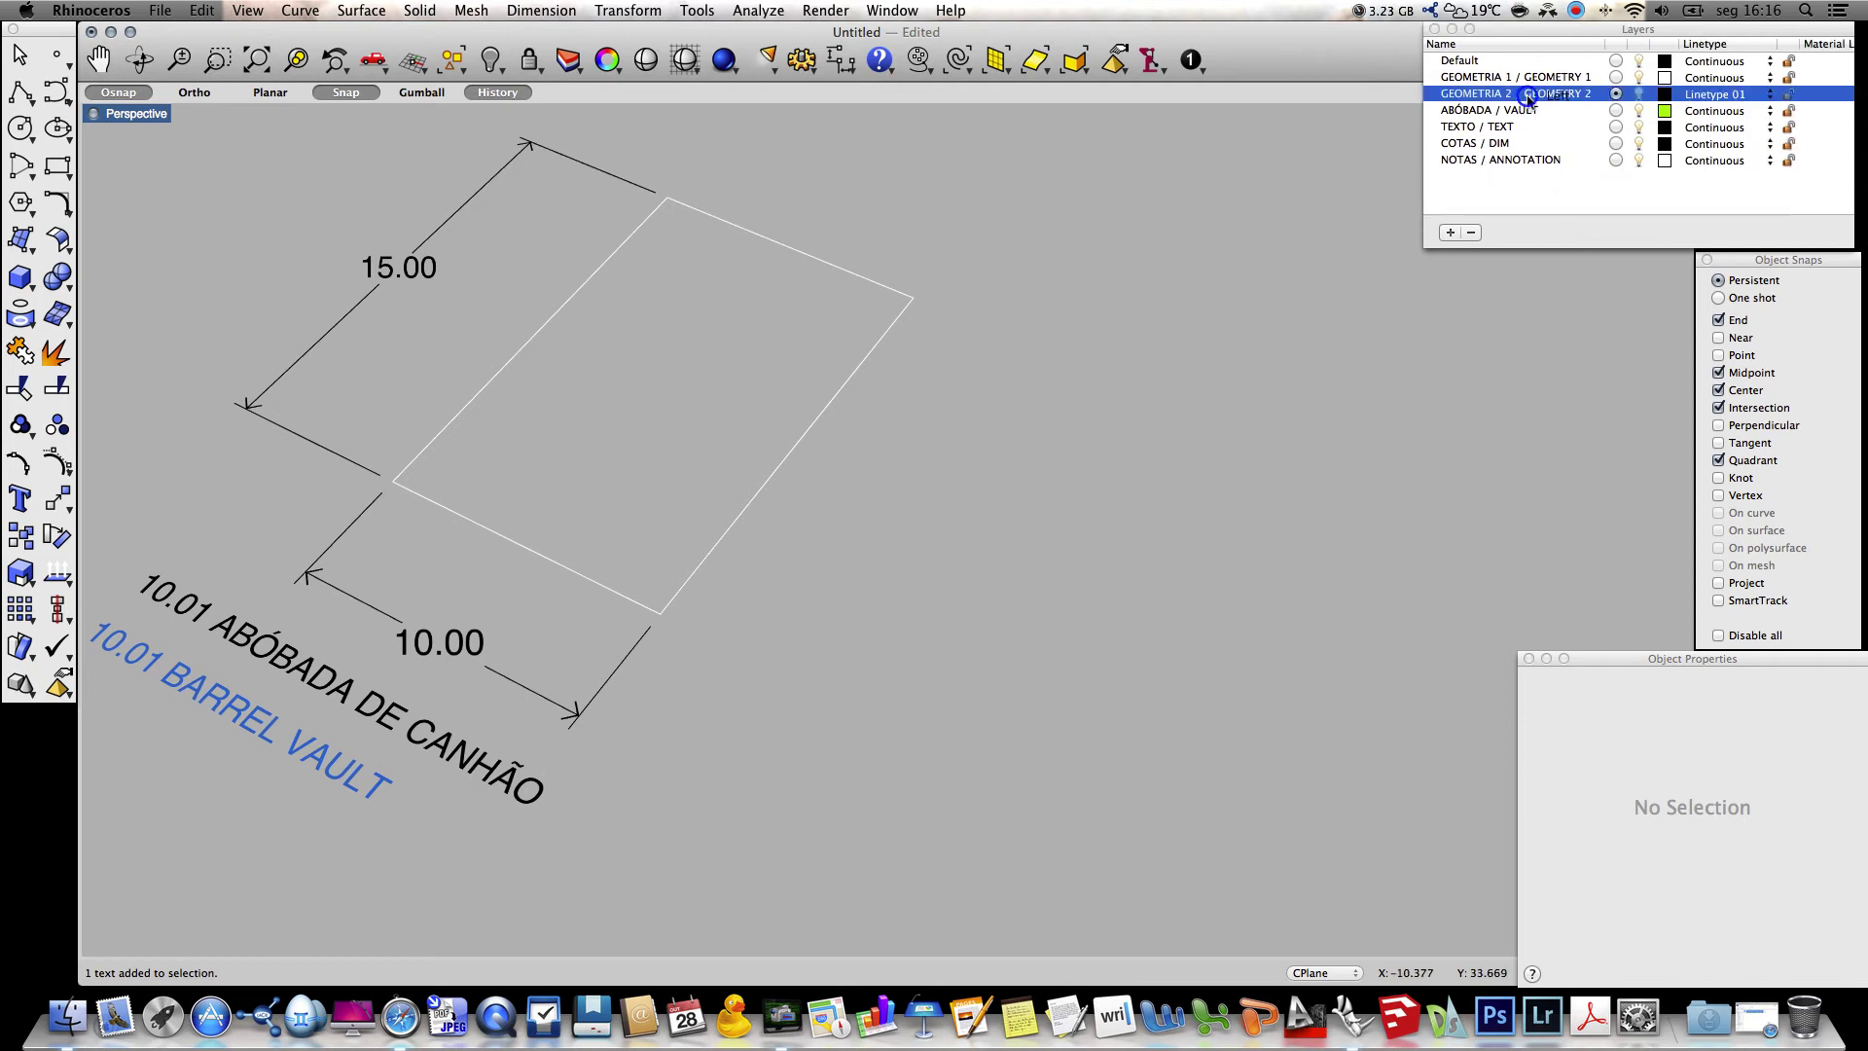
left_click(1447, 233)
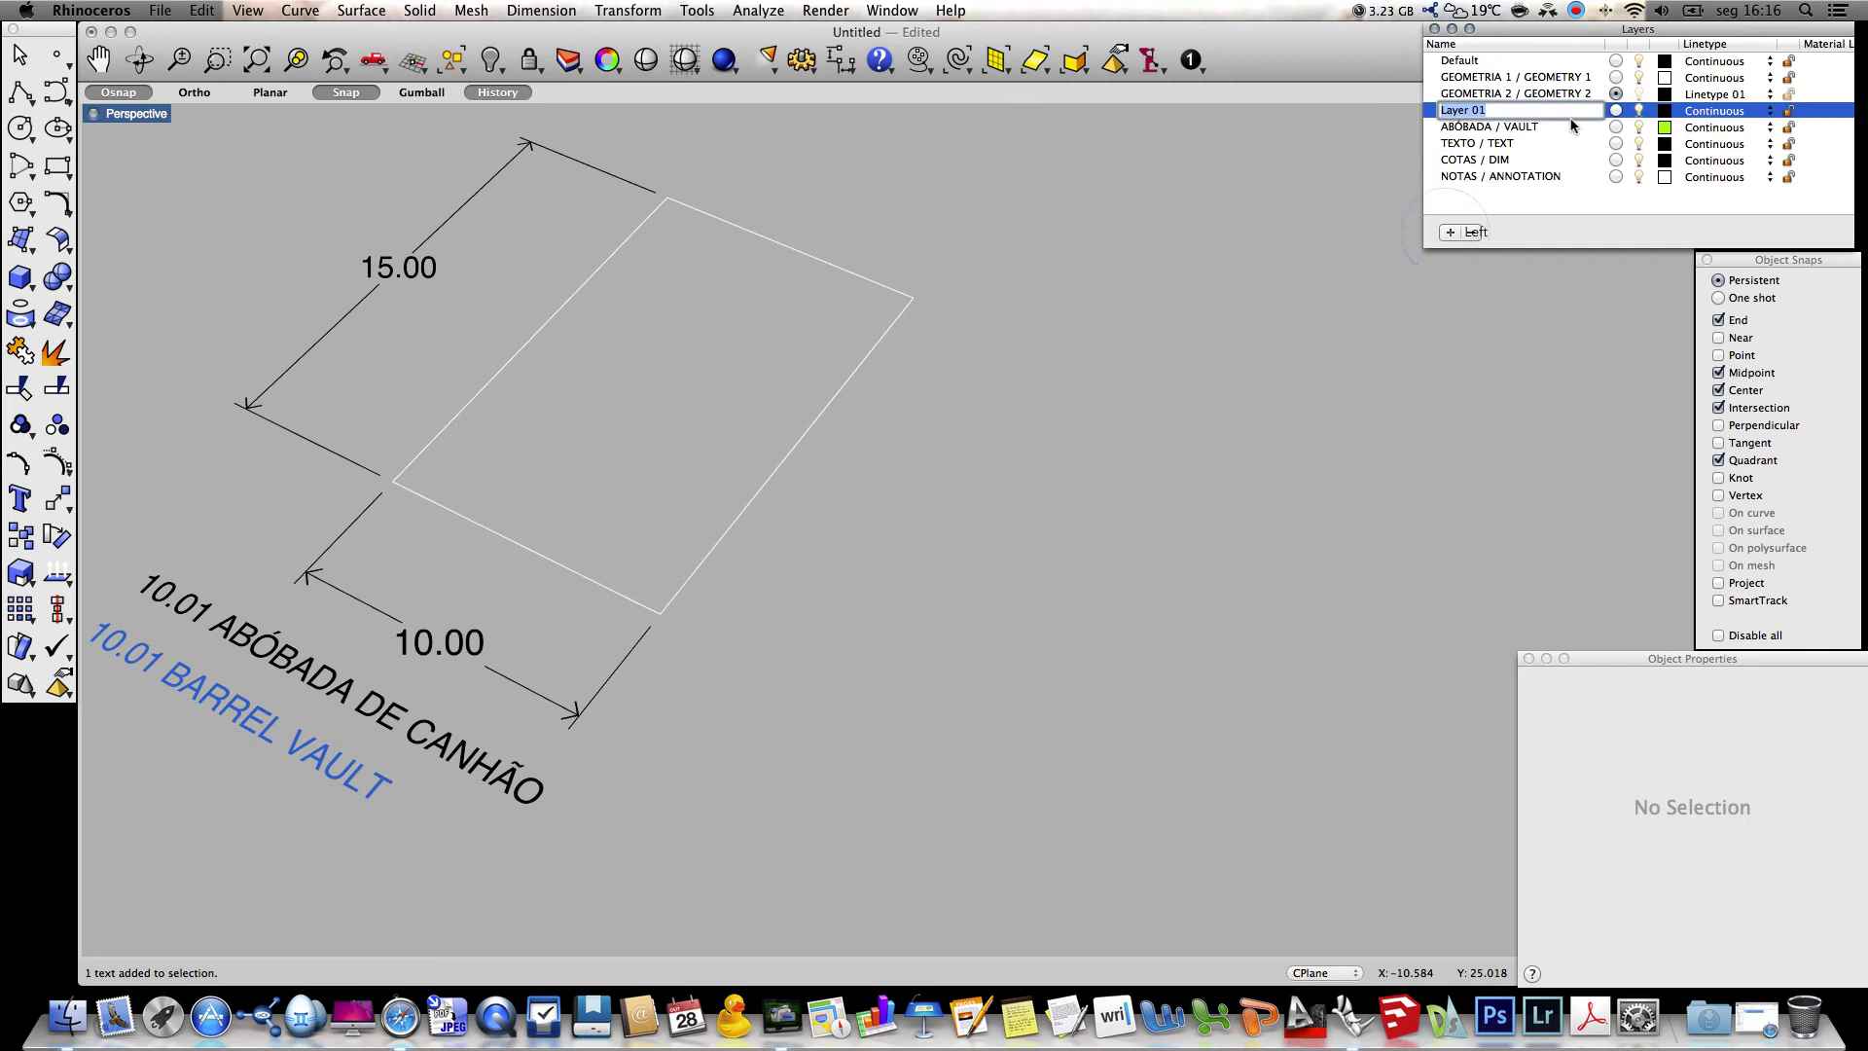
type("ARCO / ARCH")
left_click(1625, 190)
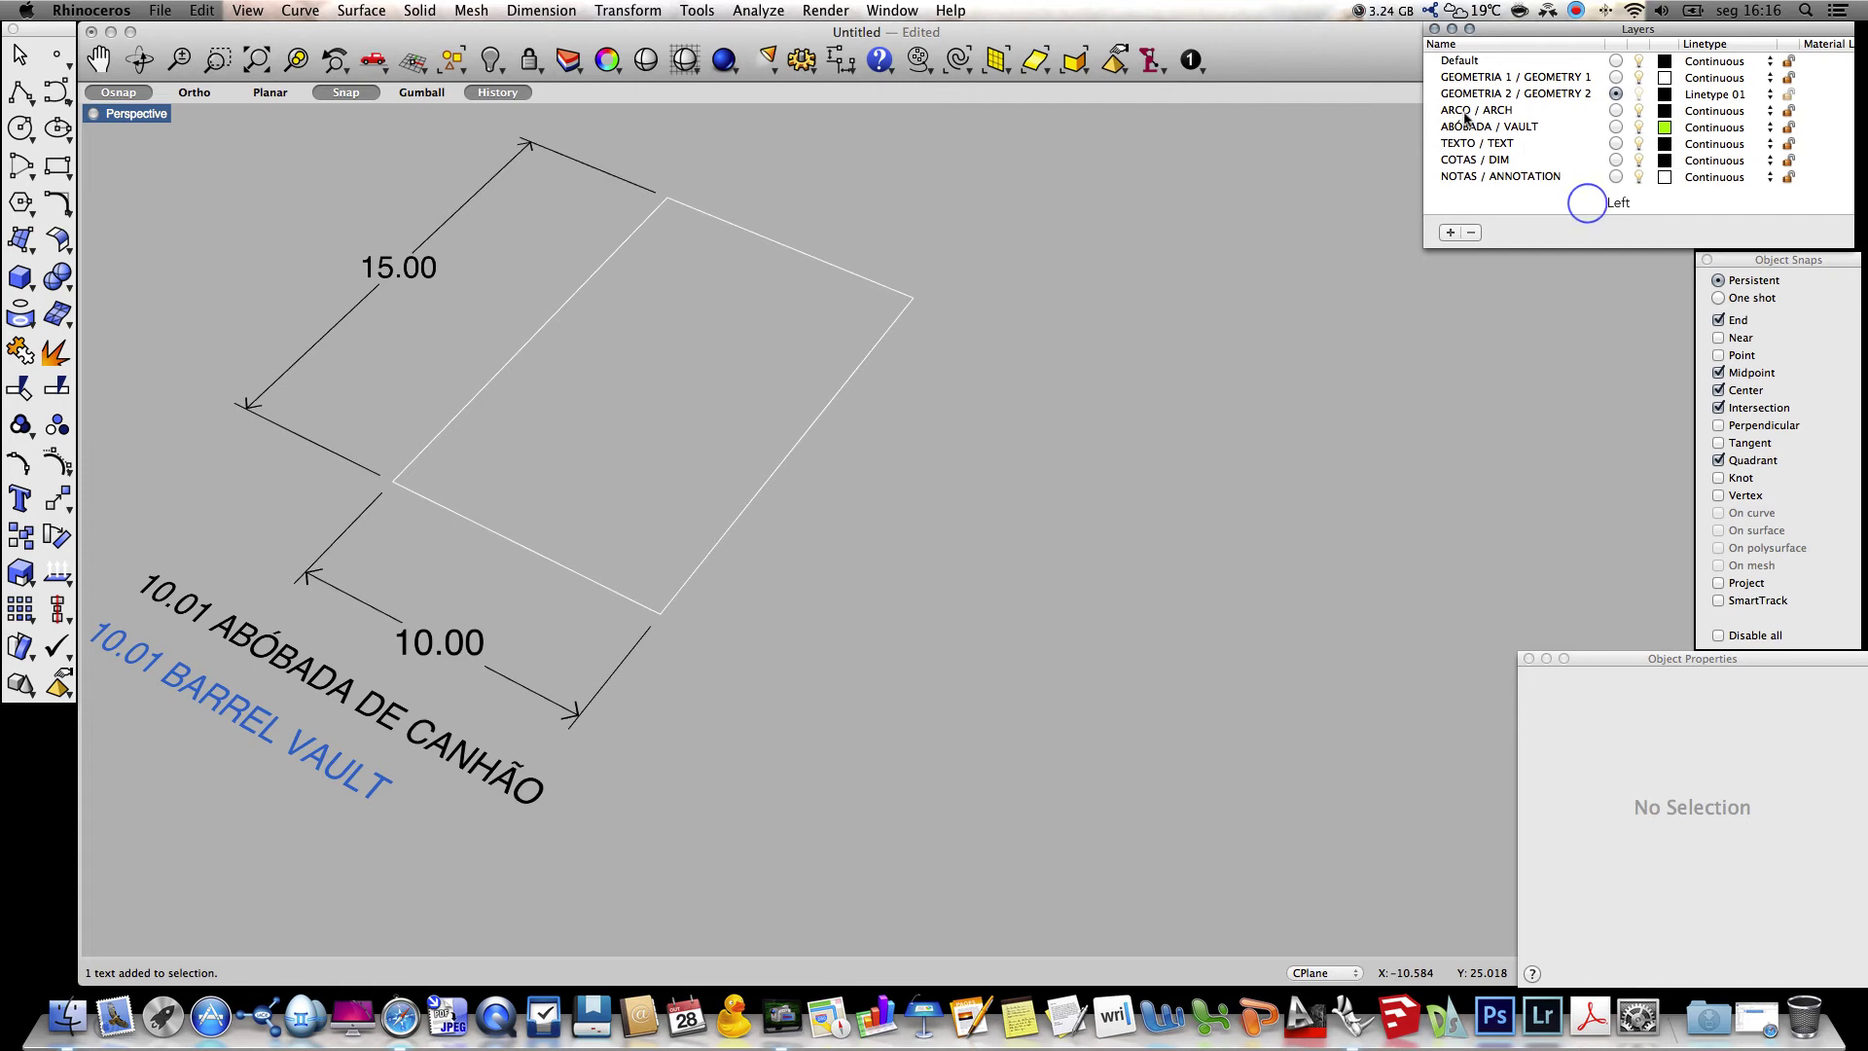
left_click(1618, 111)
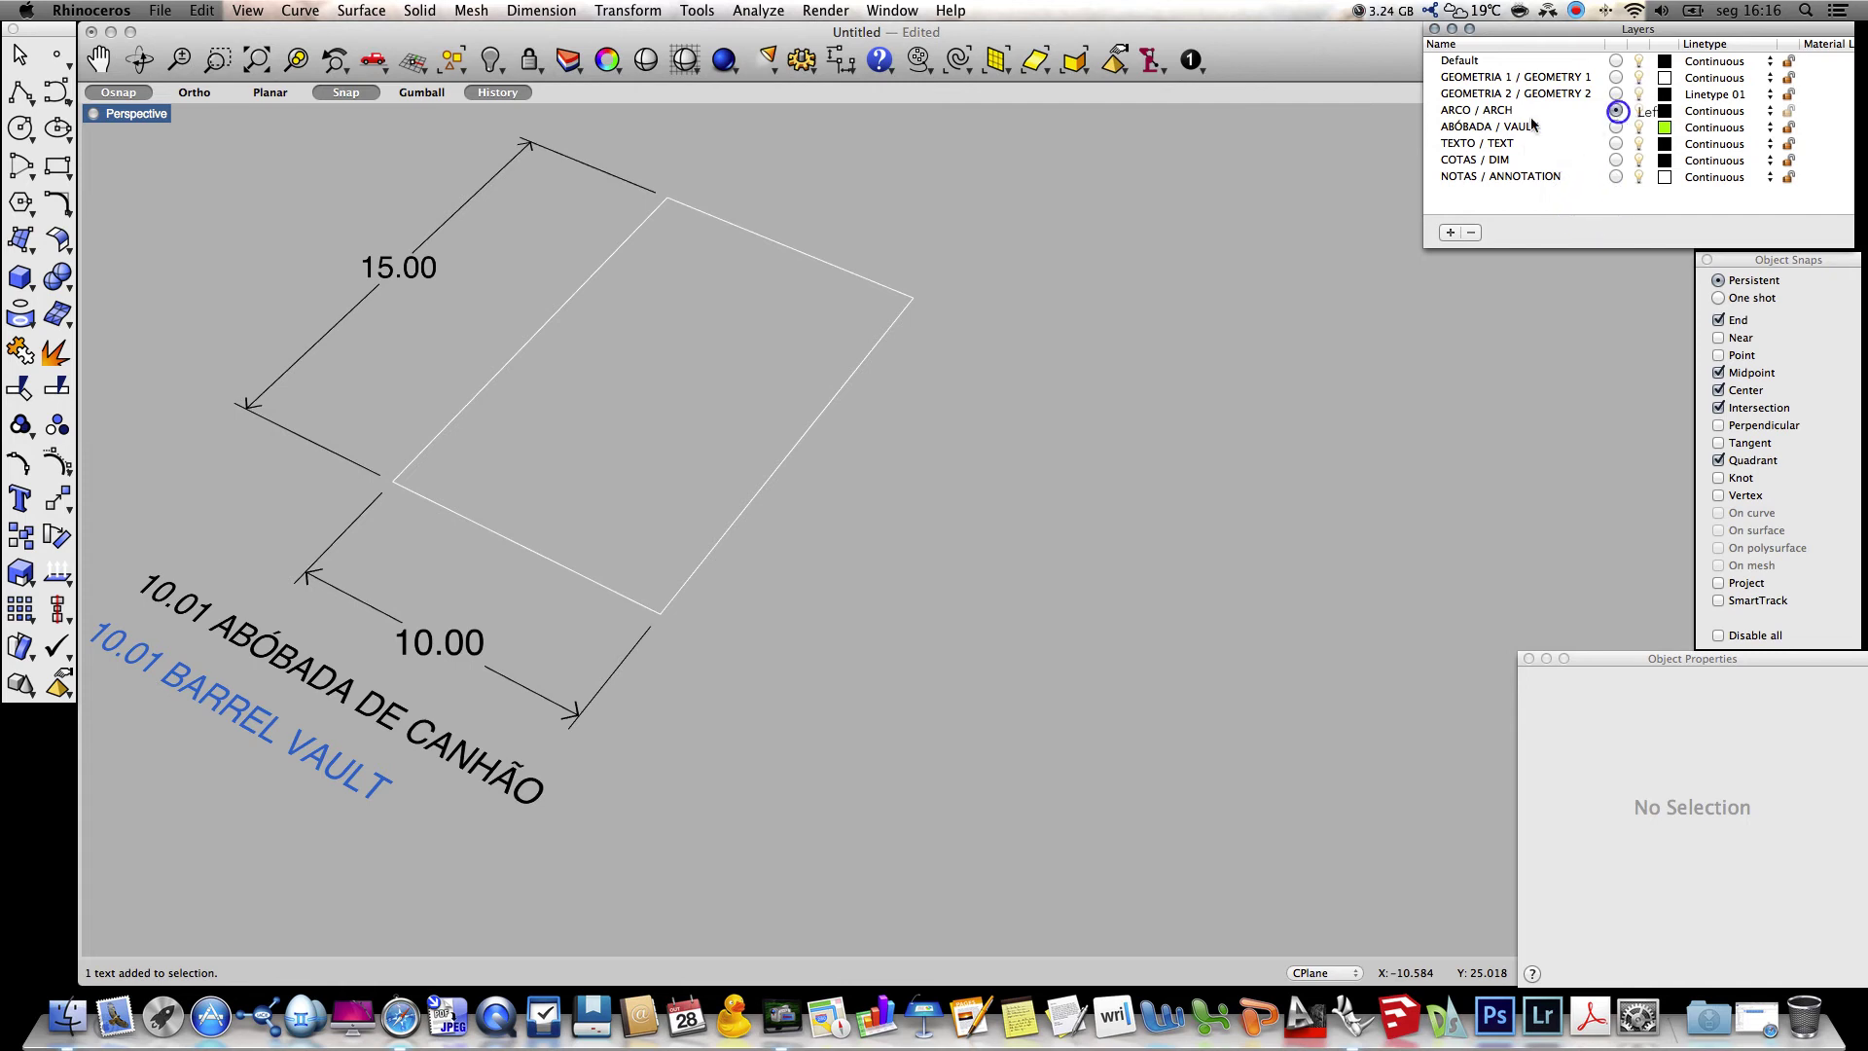
left_click_drag(1423, 111, 1591, 125)
left_click(642, 400)
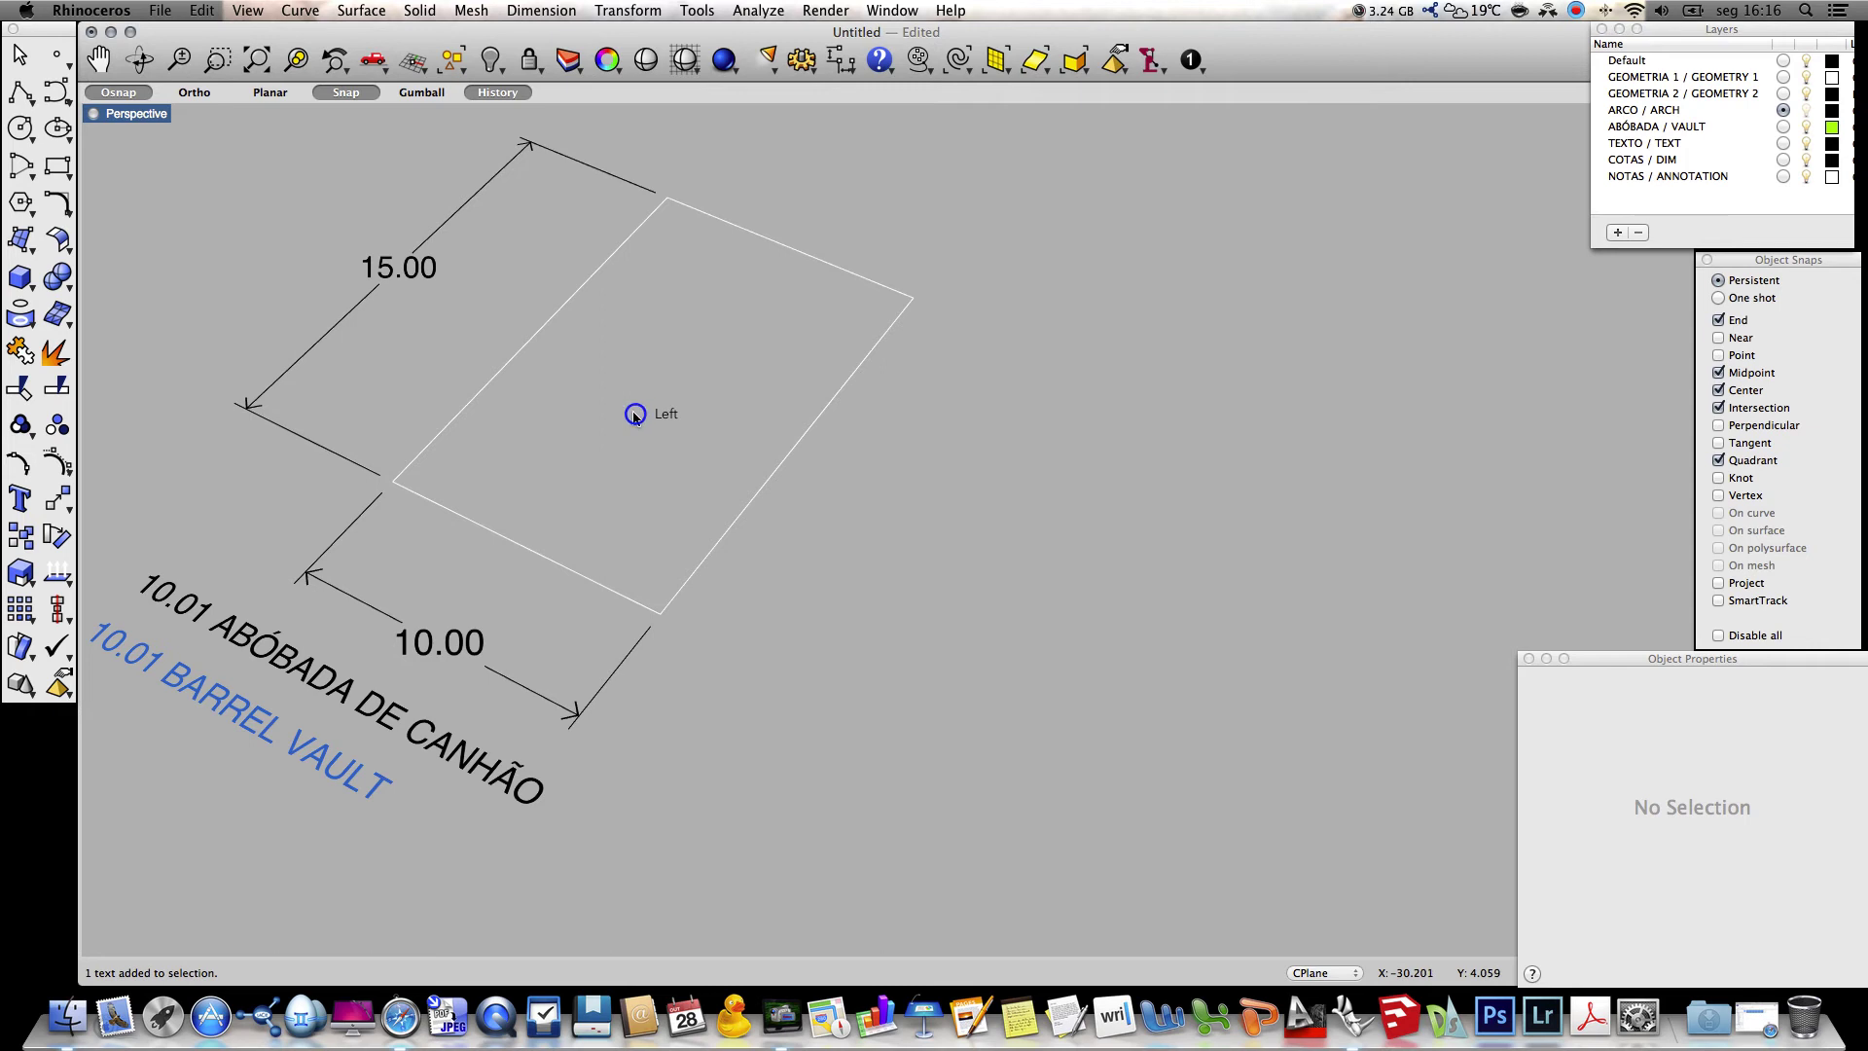
Draw a vertical 2-point circle whose diameter spans the two front corners of the rectangle along its 10.00 edge
left_click(21, 130)
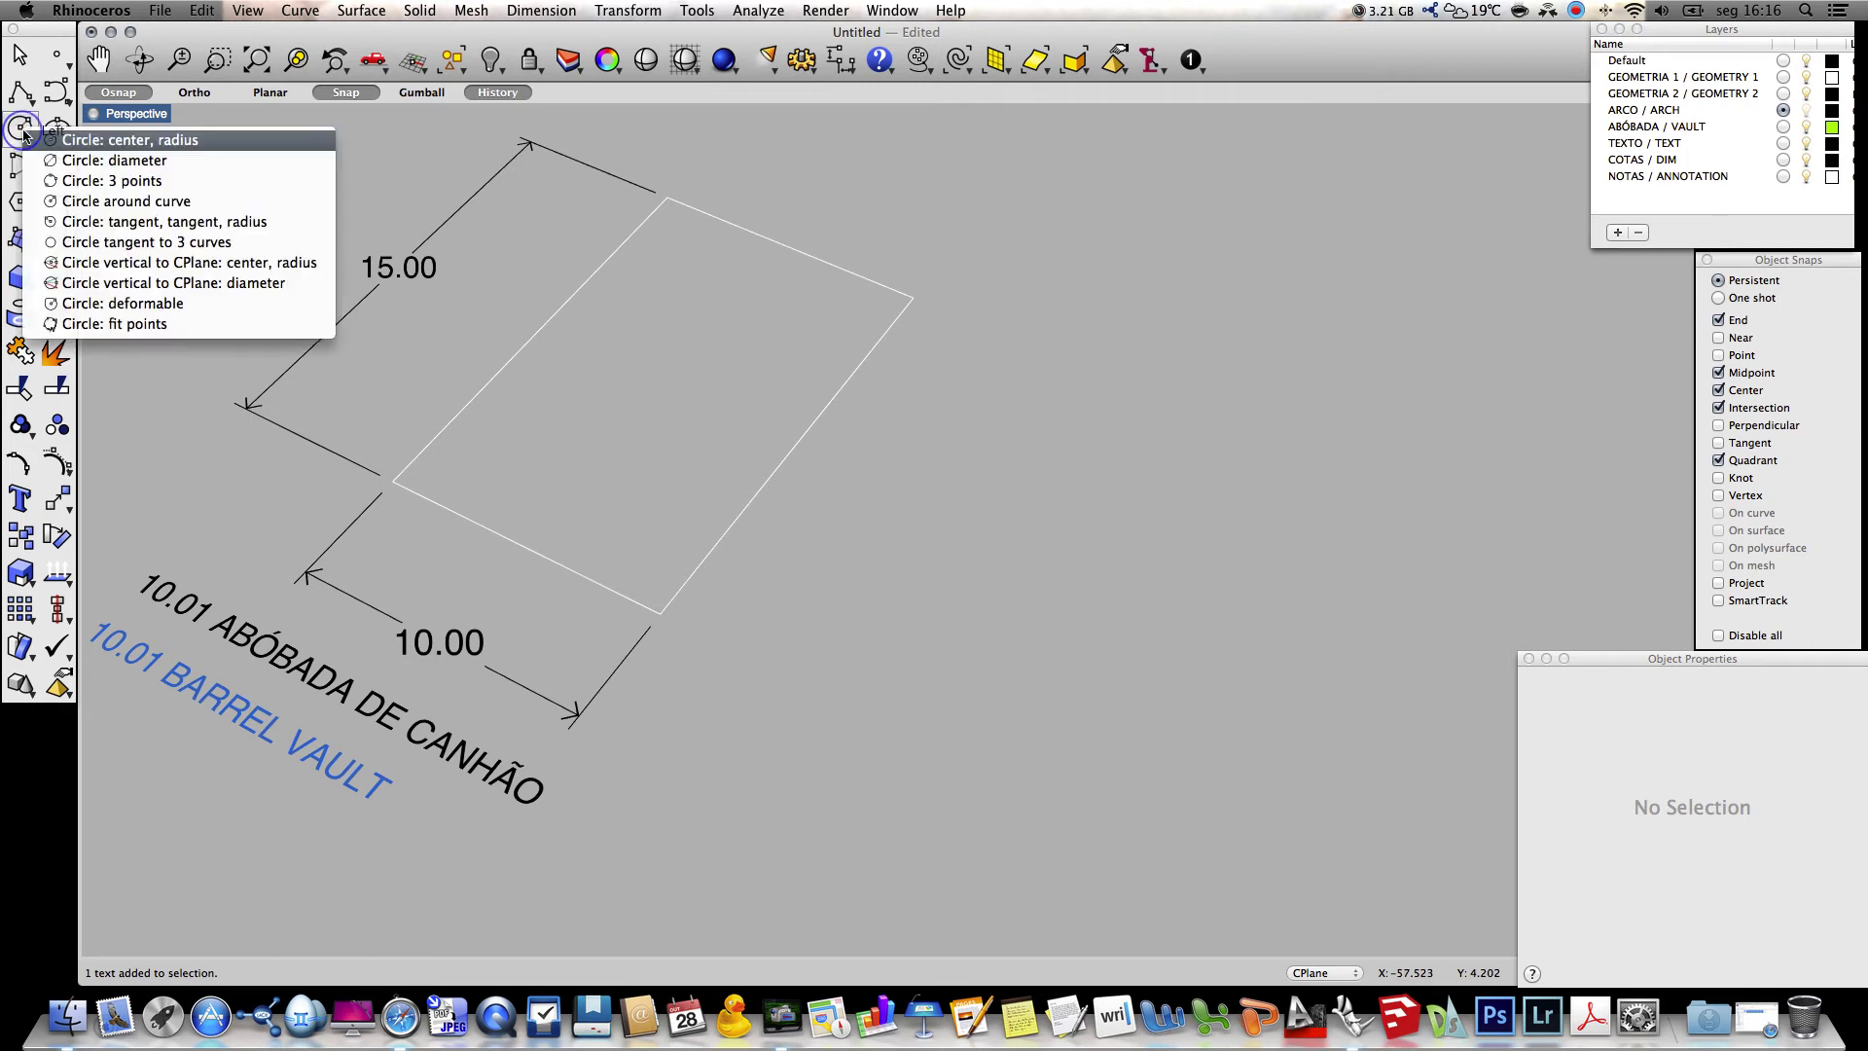
left_click(74, 141)
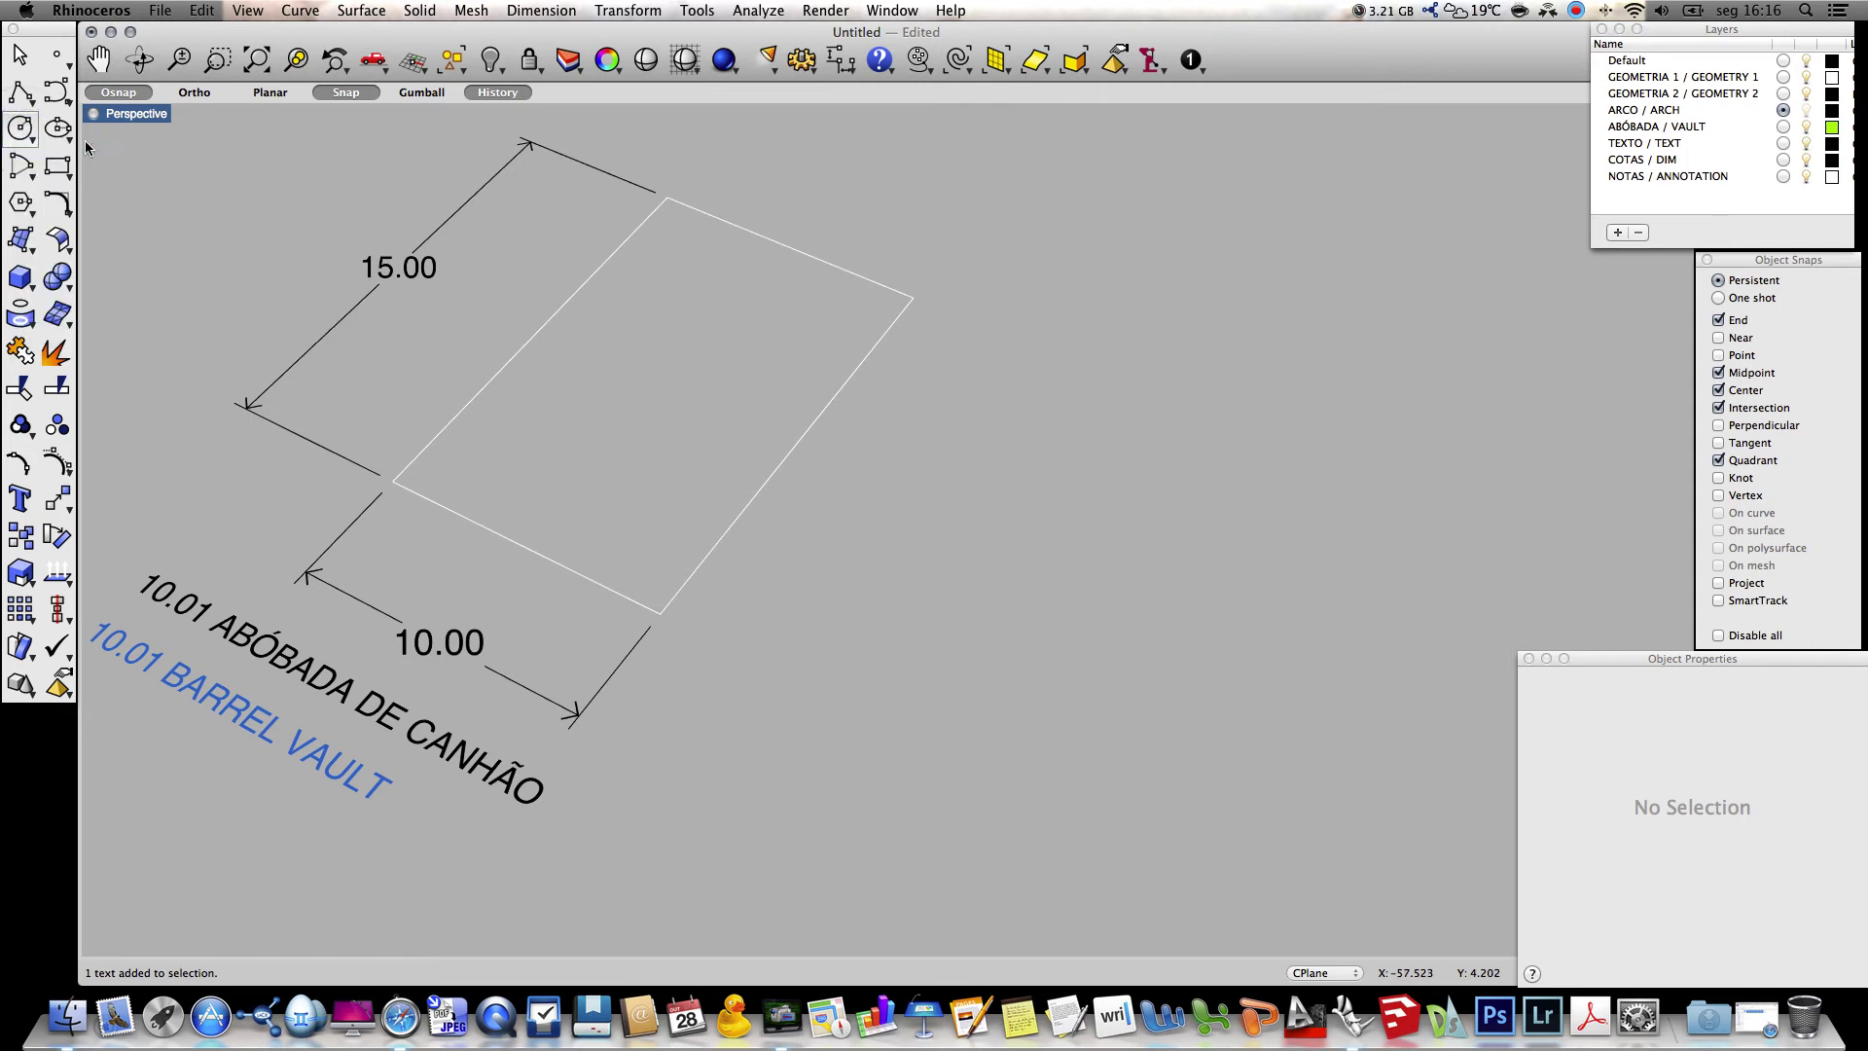
left_click(1202, 97)
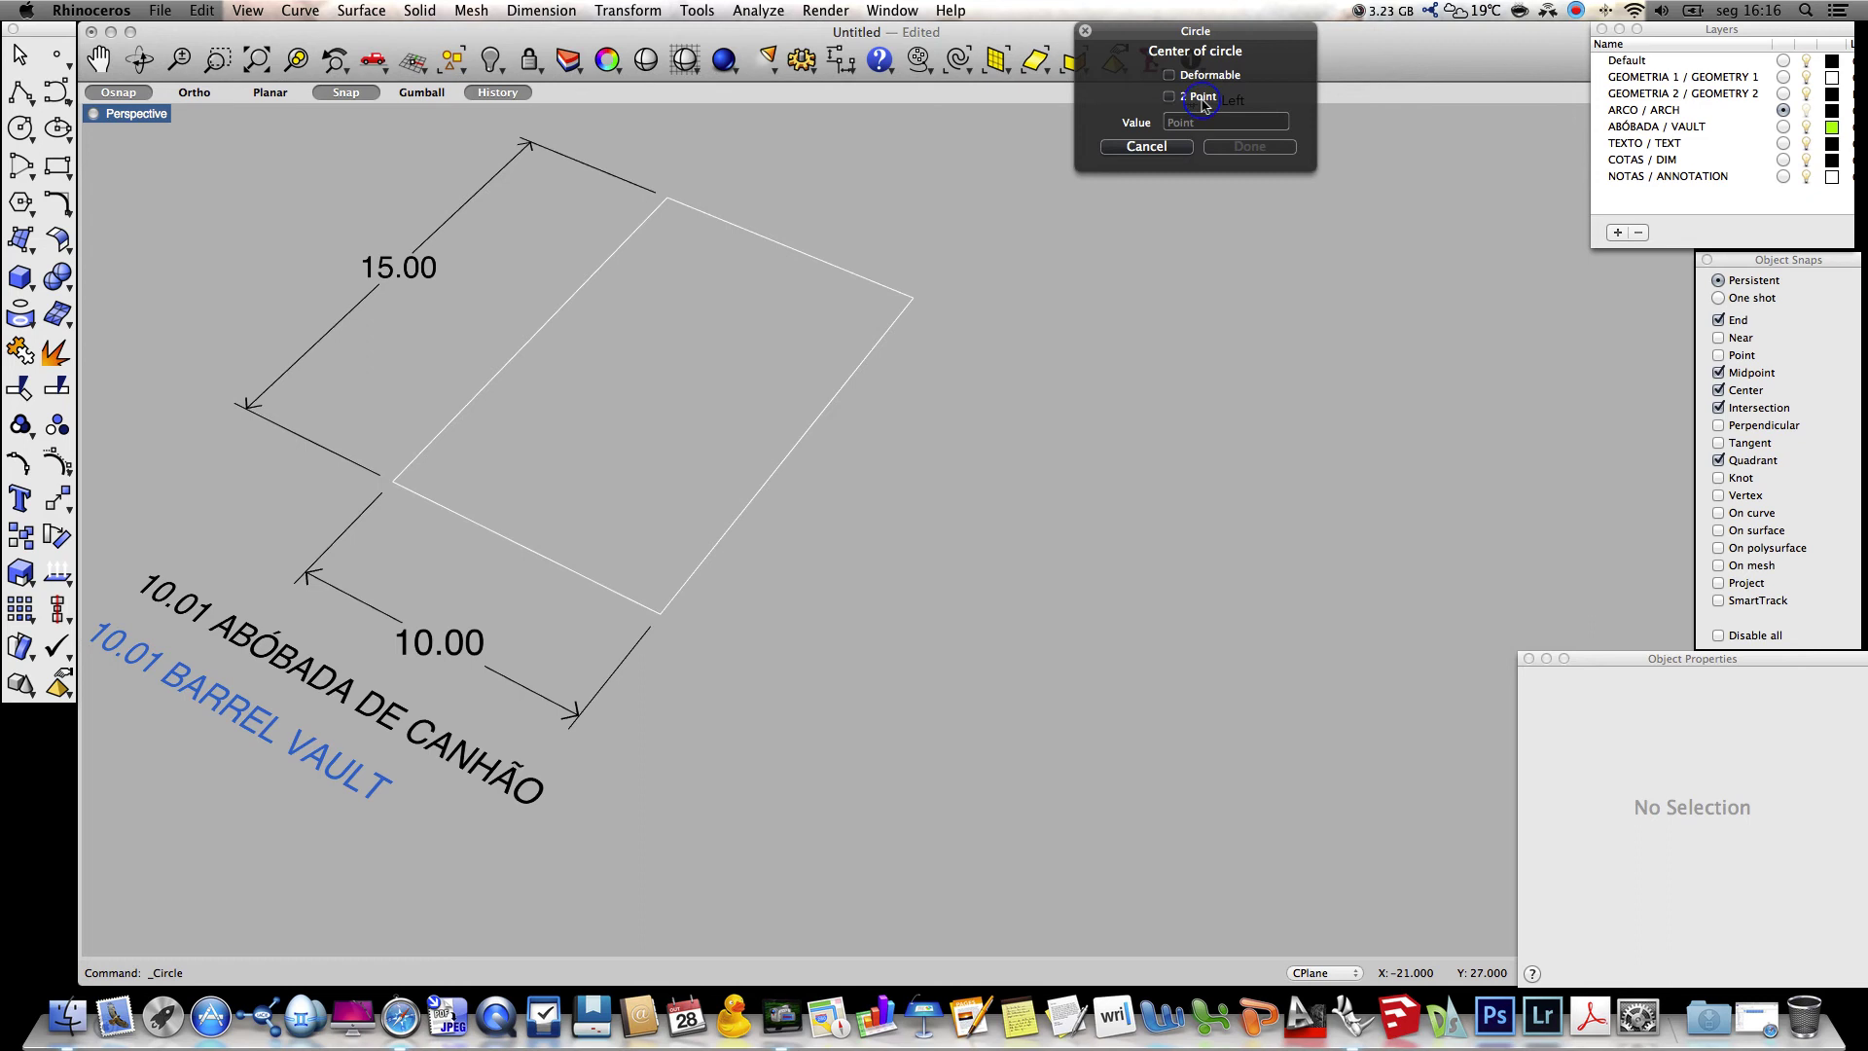
left_click(1198, 97)
left_click(394, 482)
left_click(661, 613)
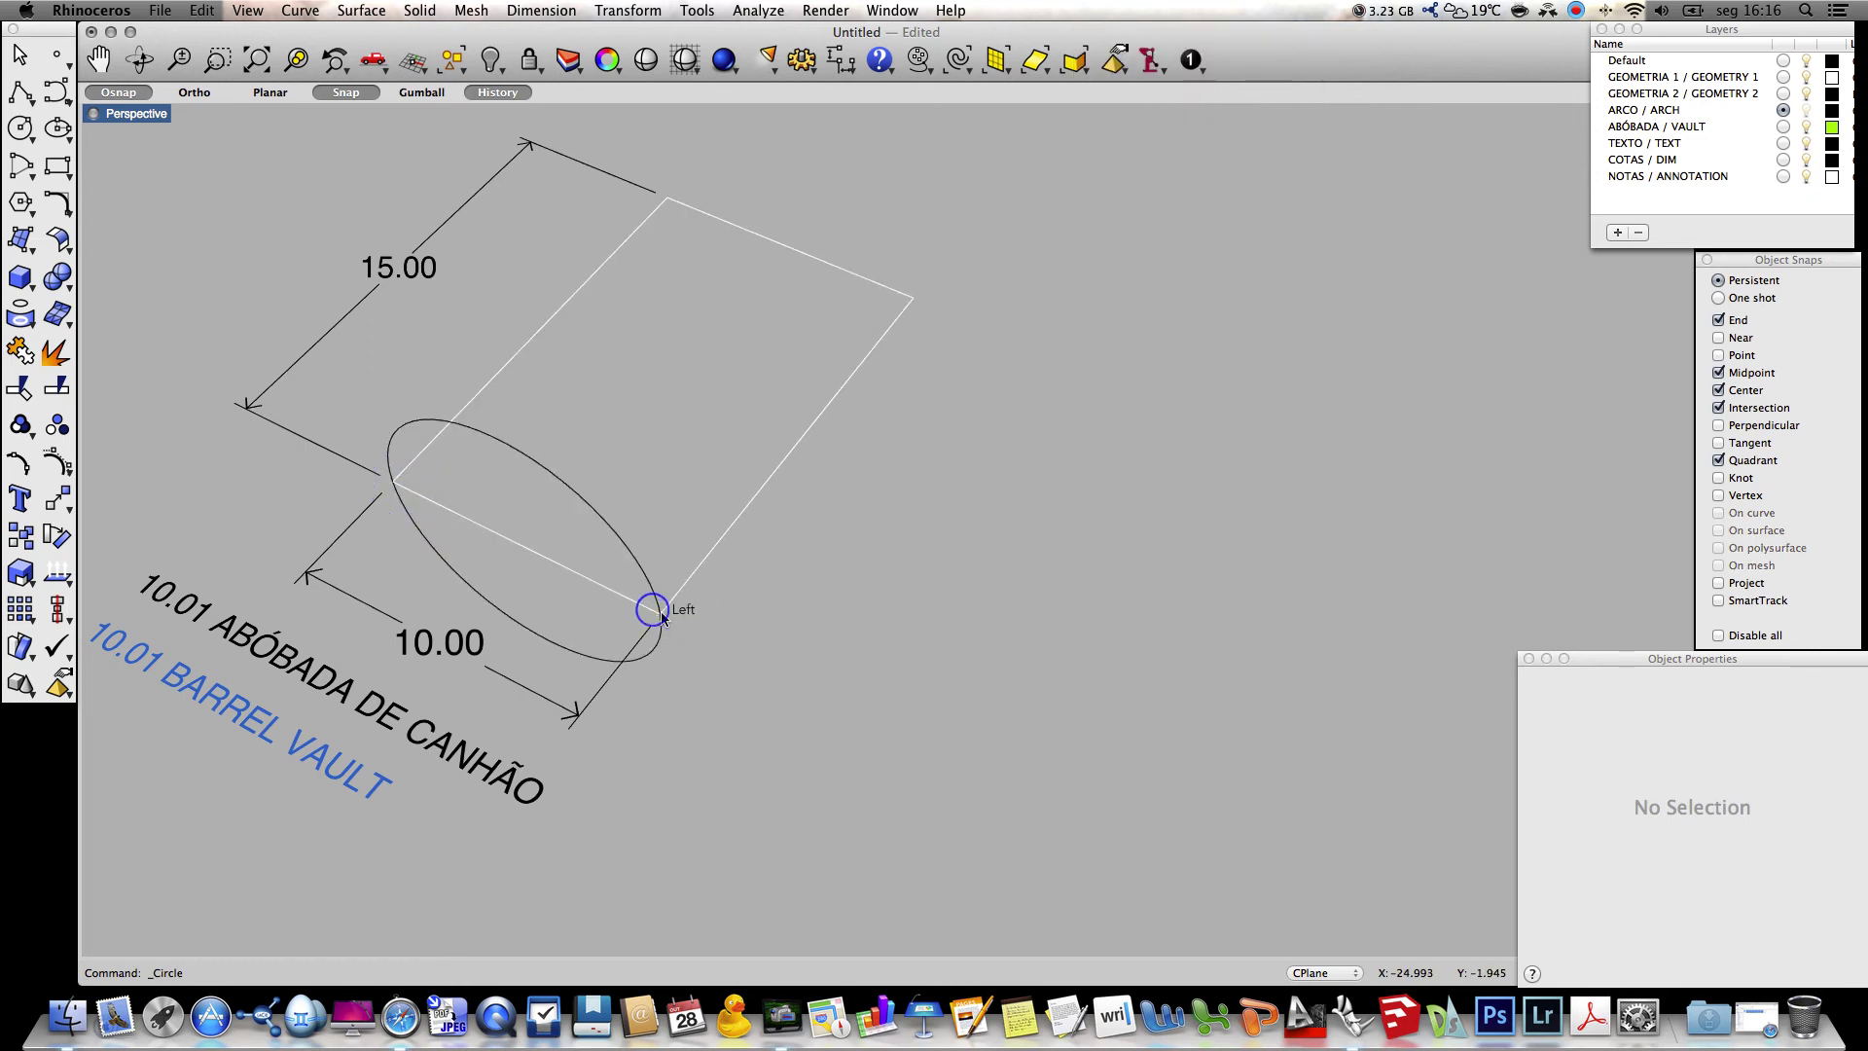
Trim away the lower half of the vertical circle, using the base rectangle as the cutting object
type("TR")
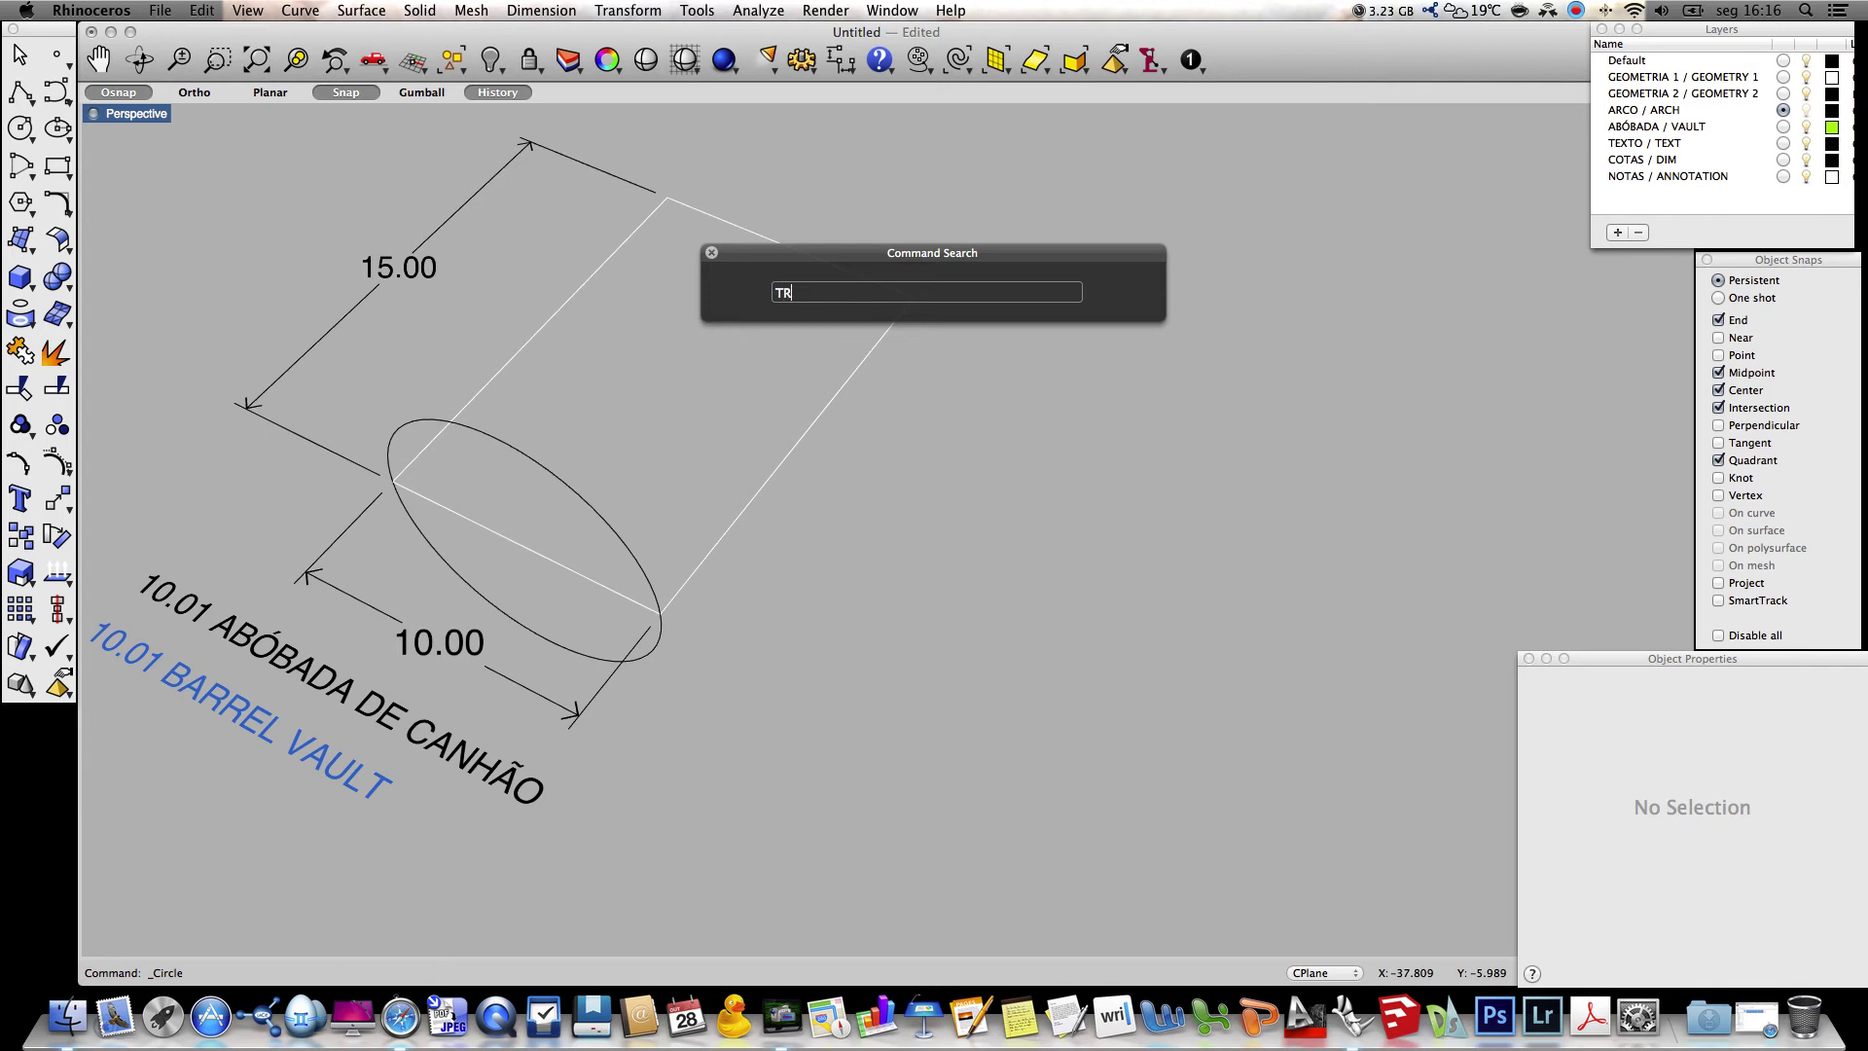
key("Return")
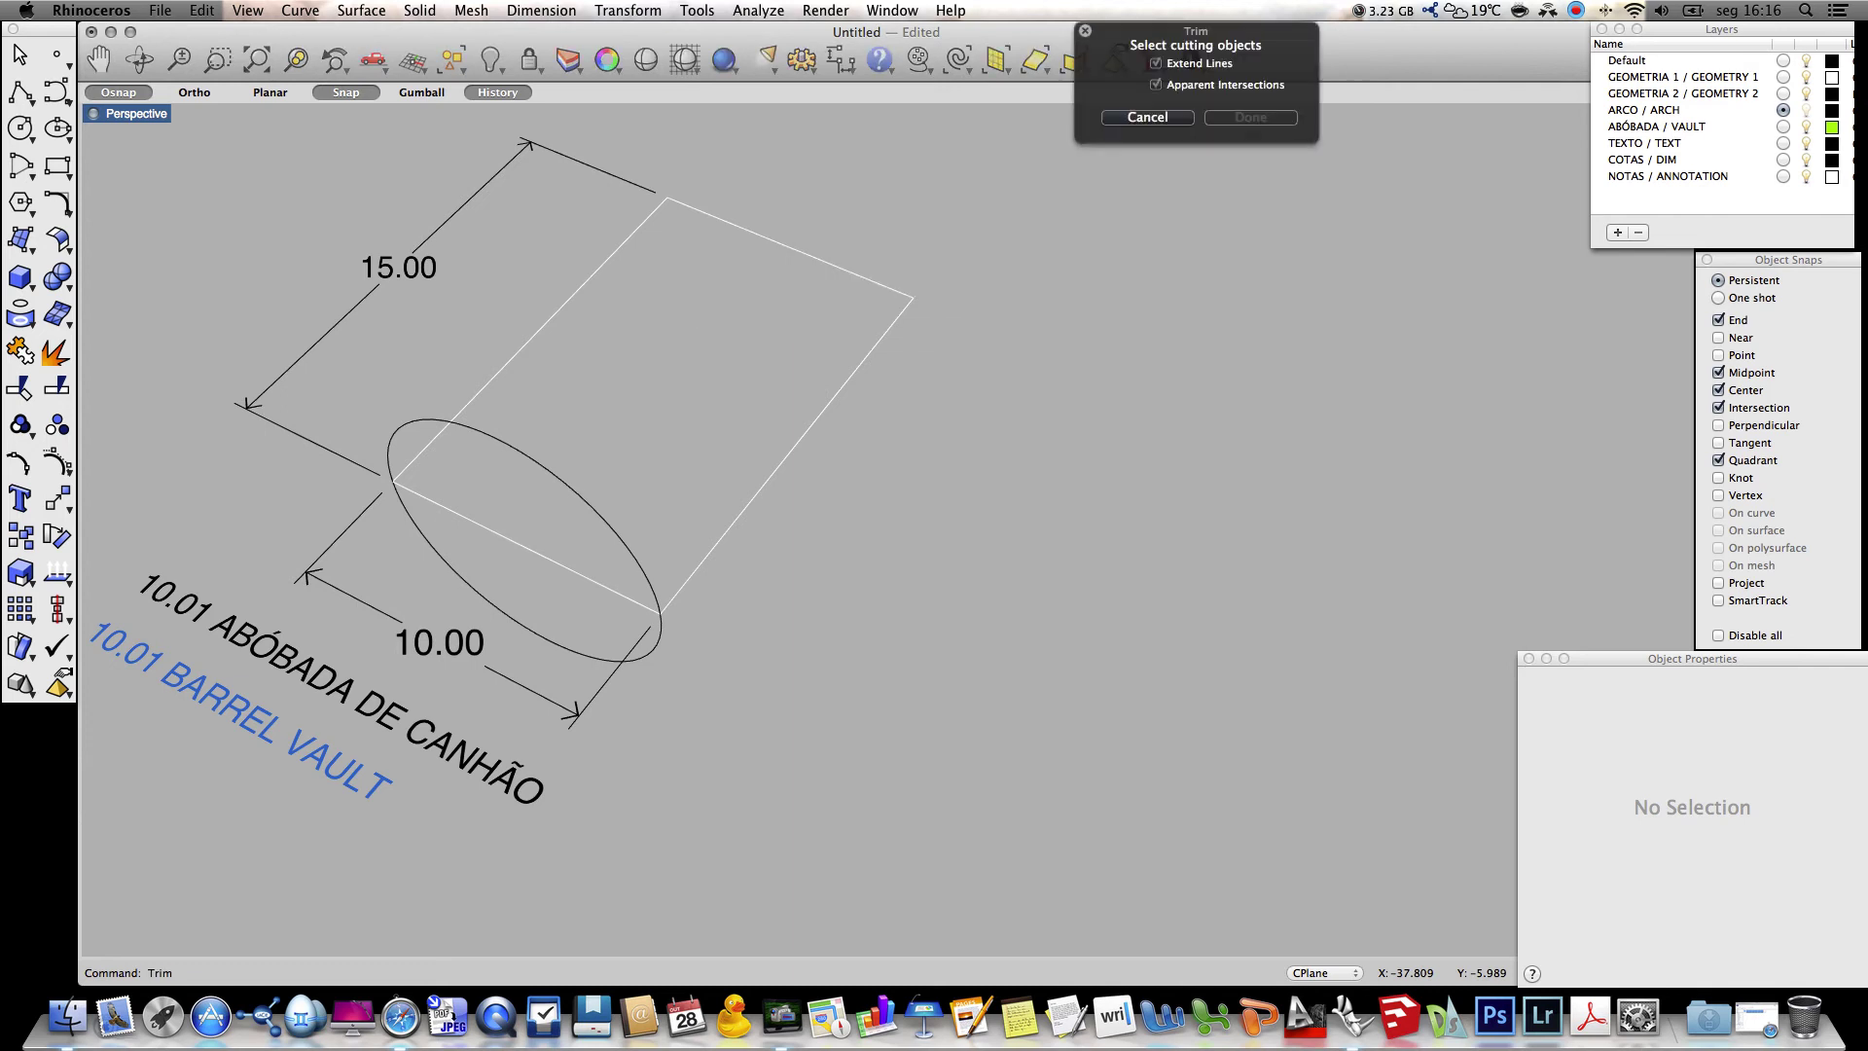
left_click(513, 540)
key("Return")
left_click(417, 530)
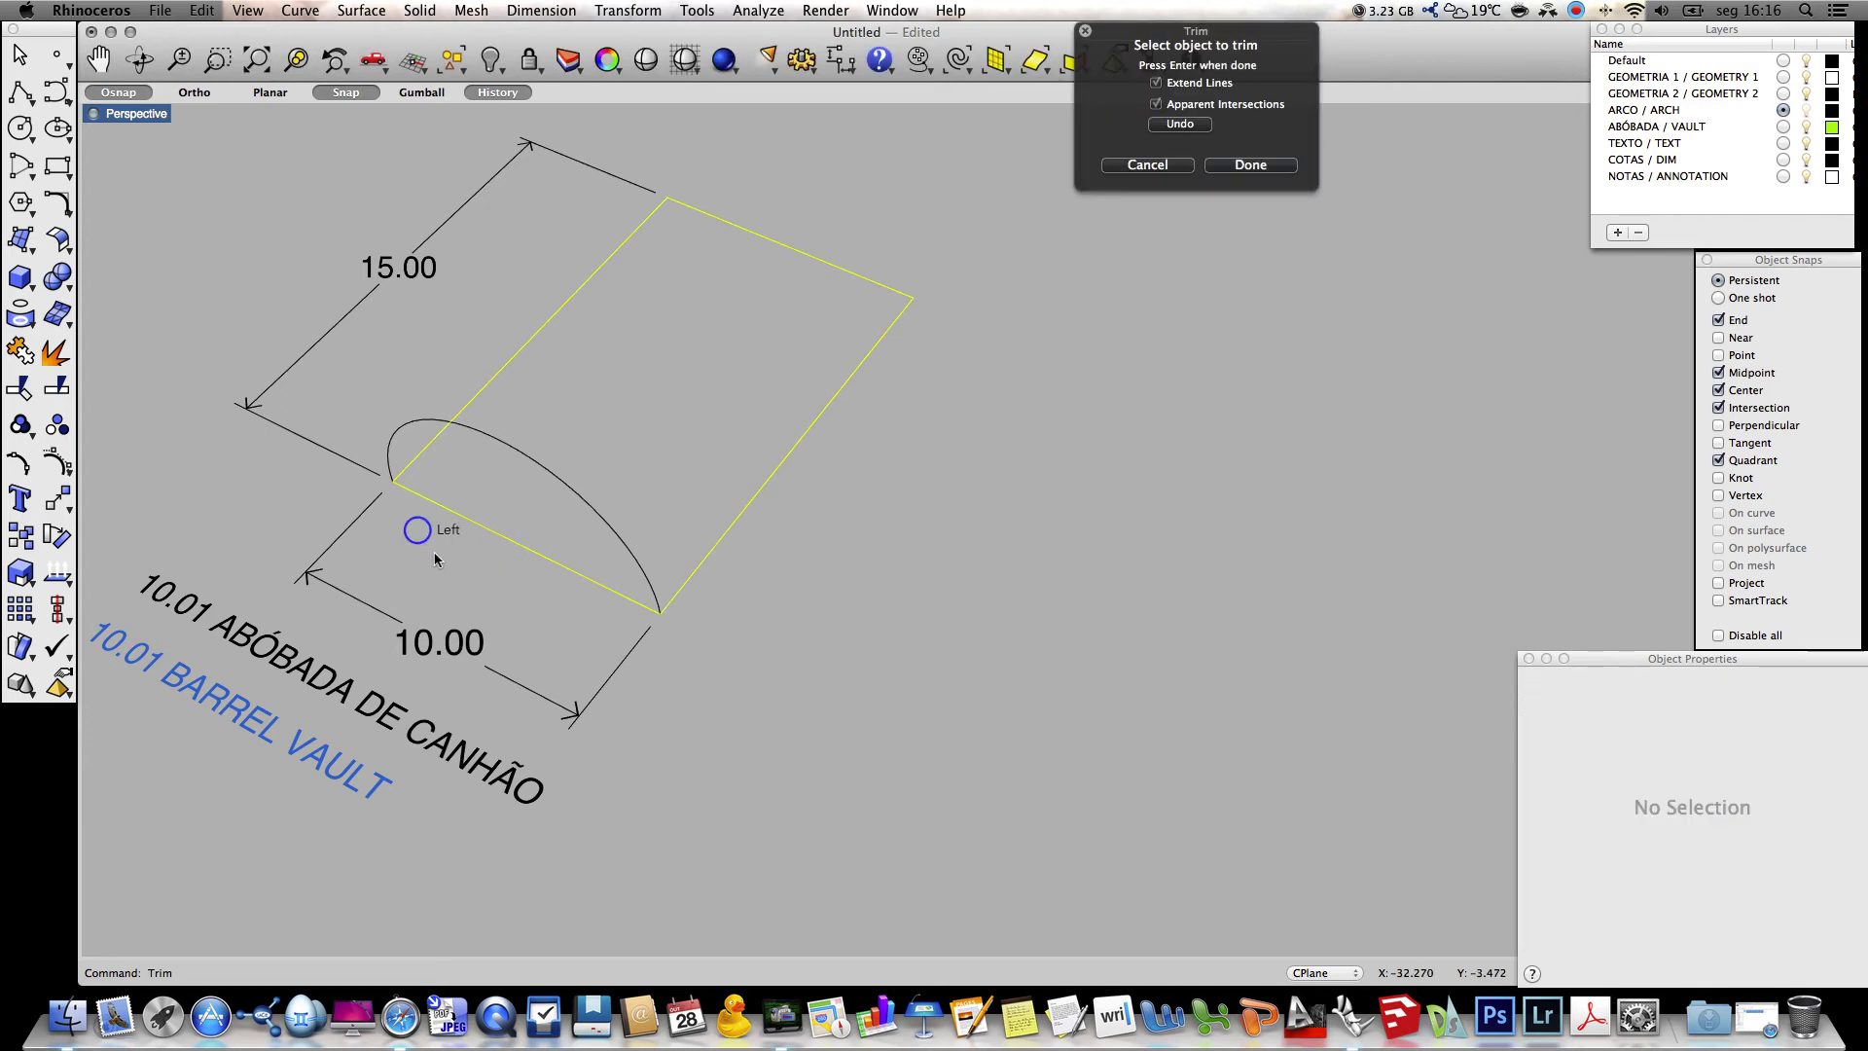
key("Return")
Copy the semicircular arch from the rectangle's front right corner to its rear right corner
mouse_move(607, 732)
right_mouse_down()
mouse_move(603, 790)
mouse_move(604, 737)
right_mouse_up()
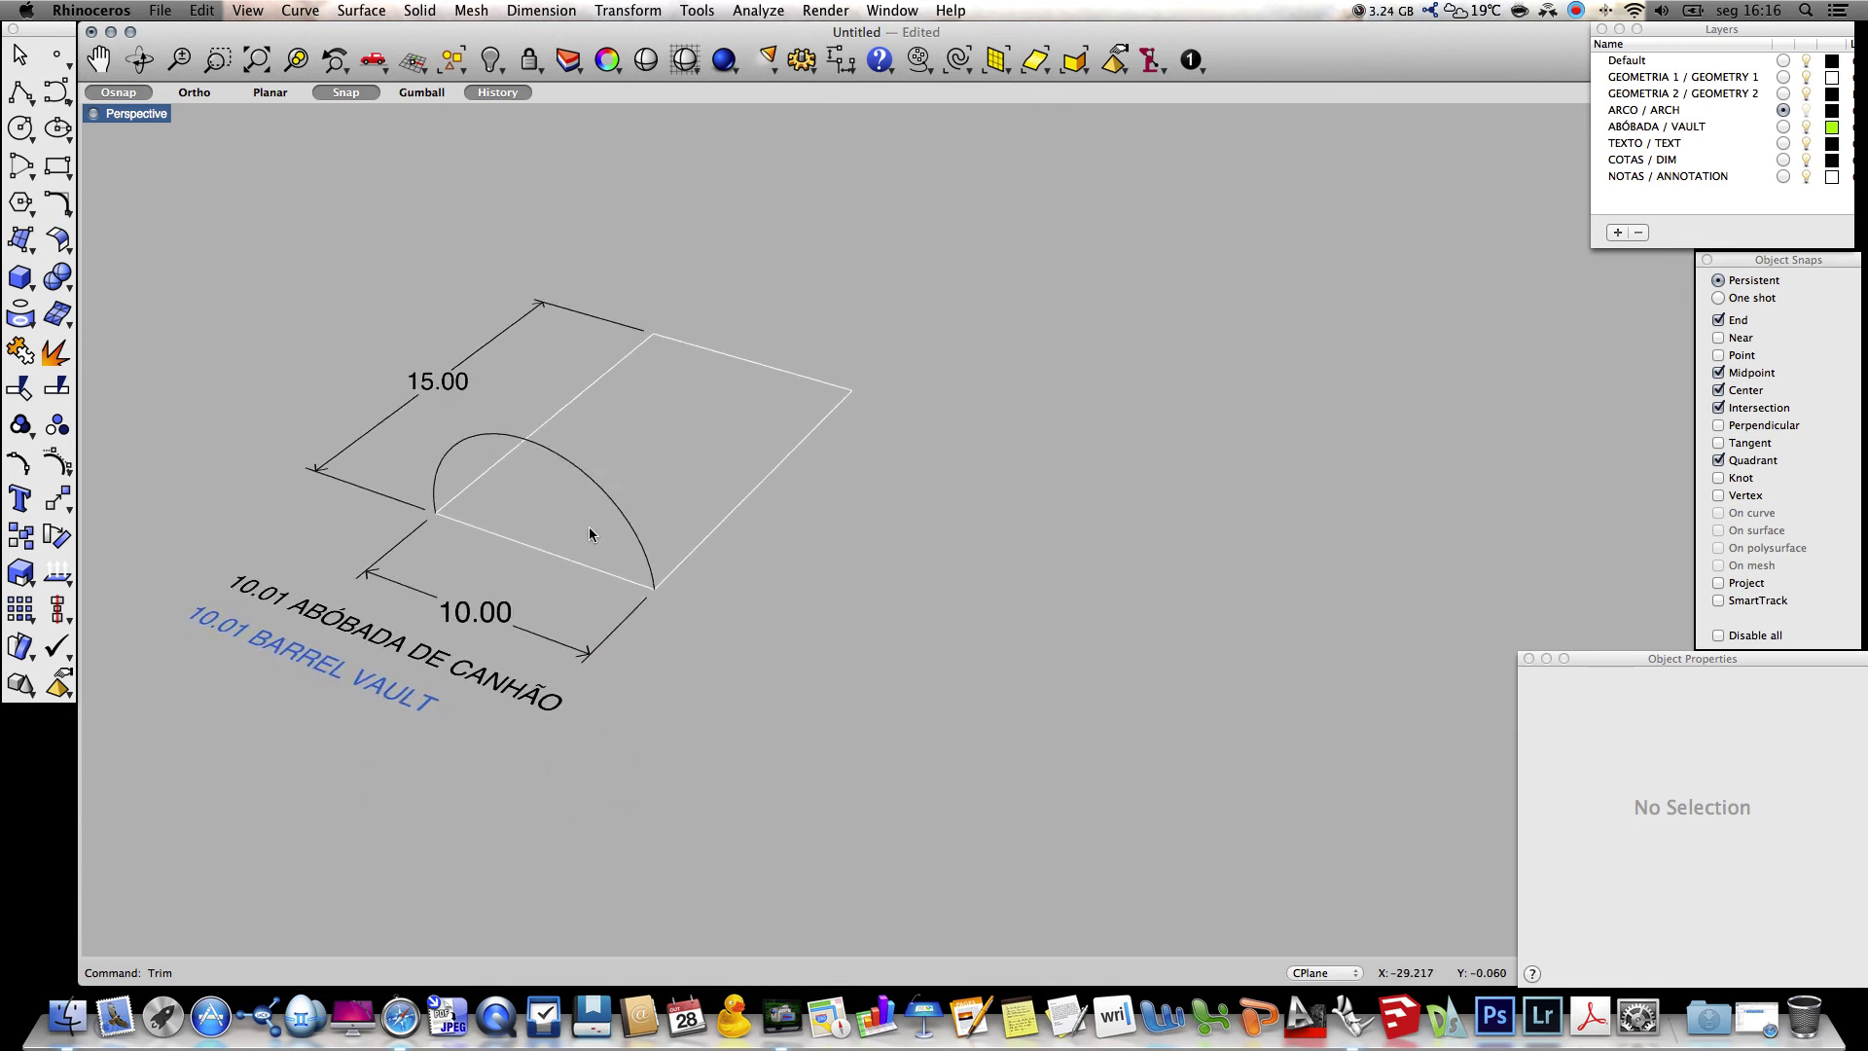
type("copy")
key("Return")
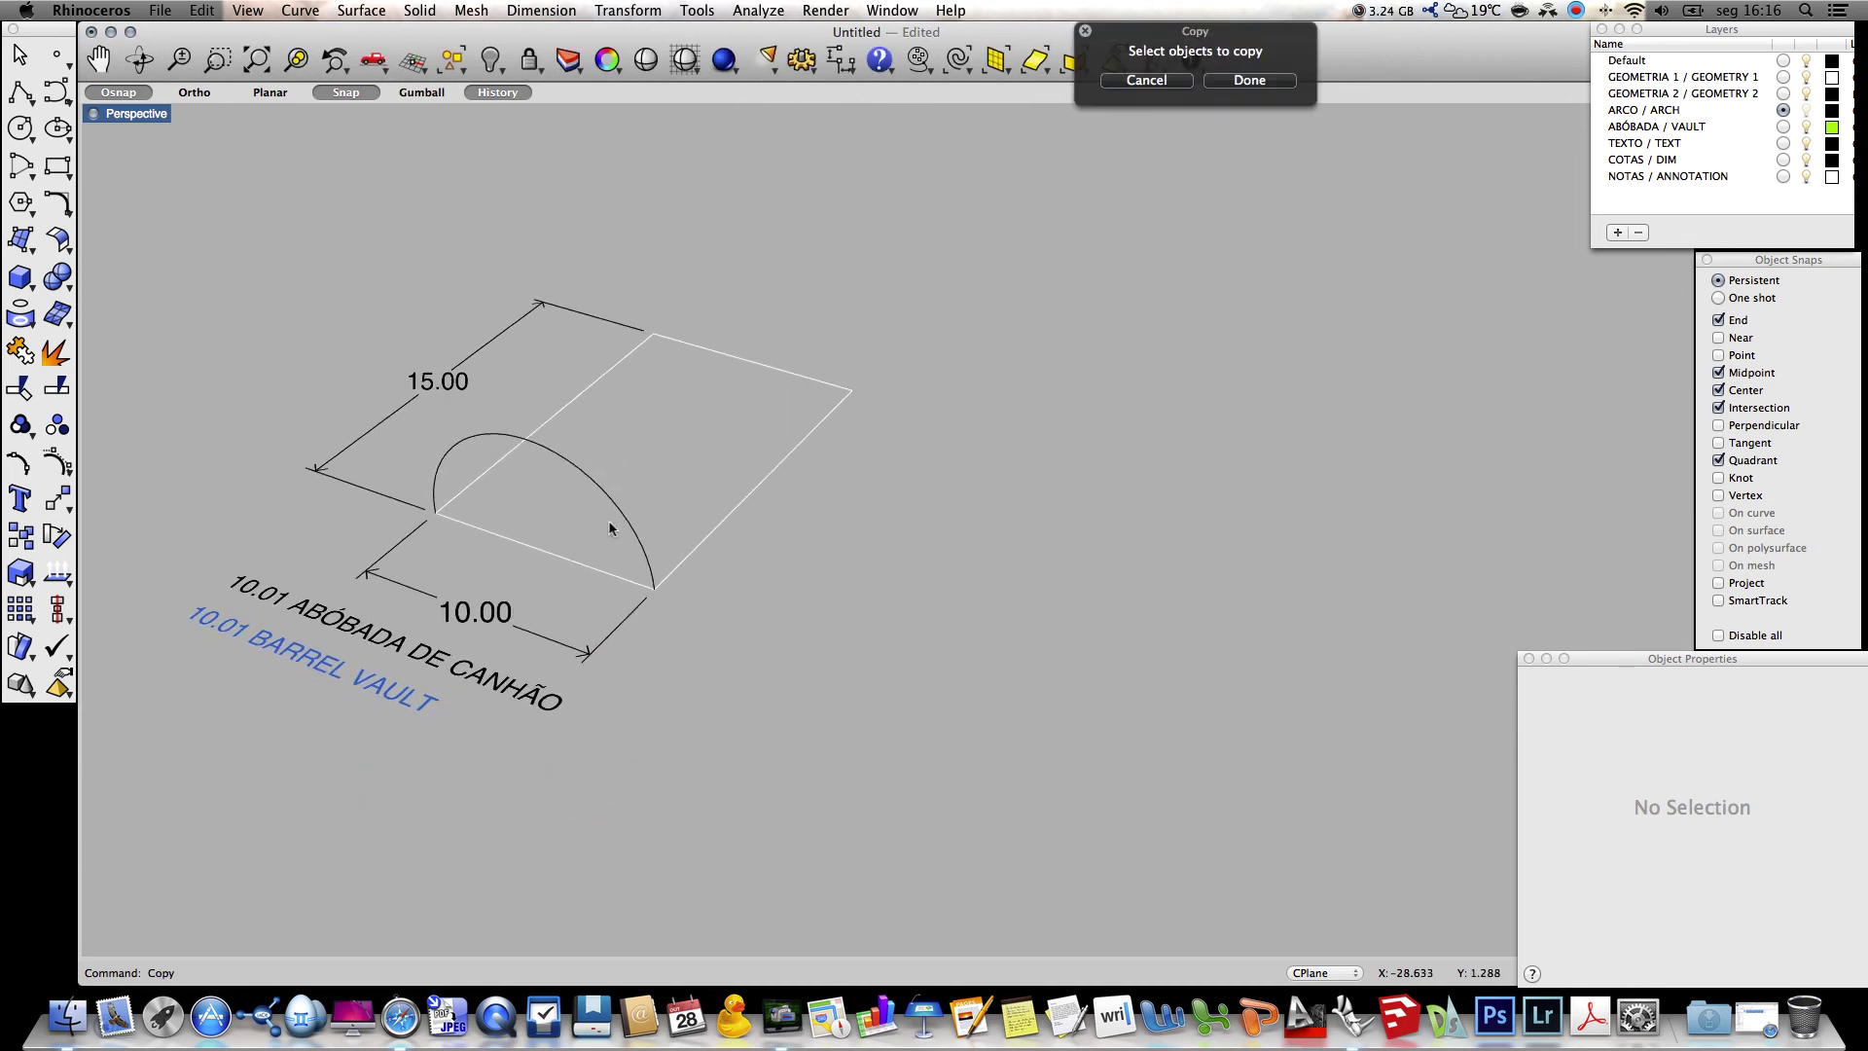
left_click(623, 519)
key("Return")
left_click(655, 589)
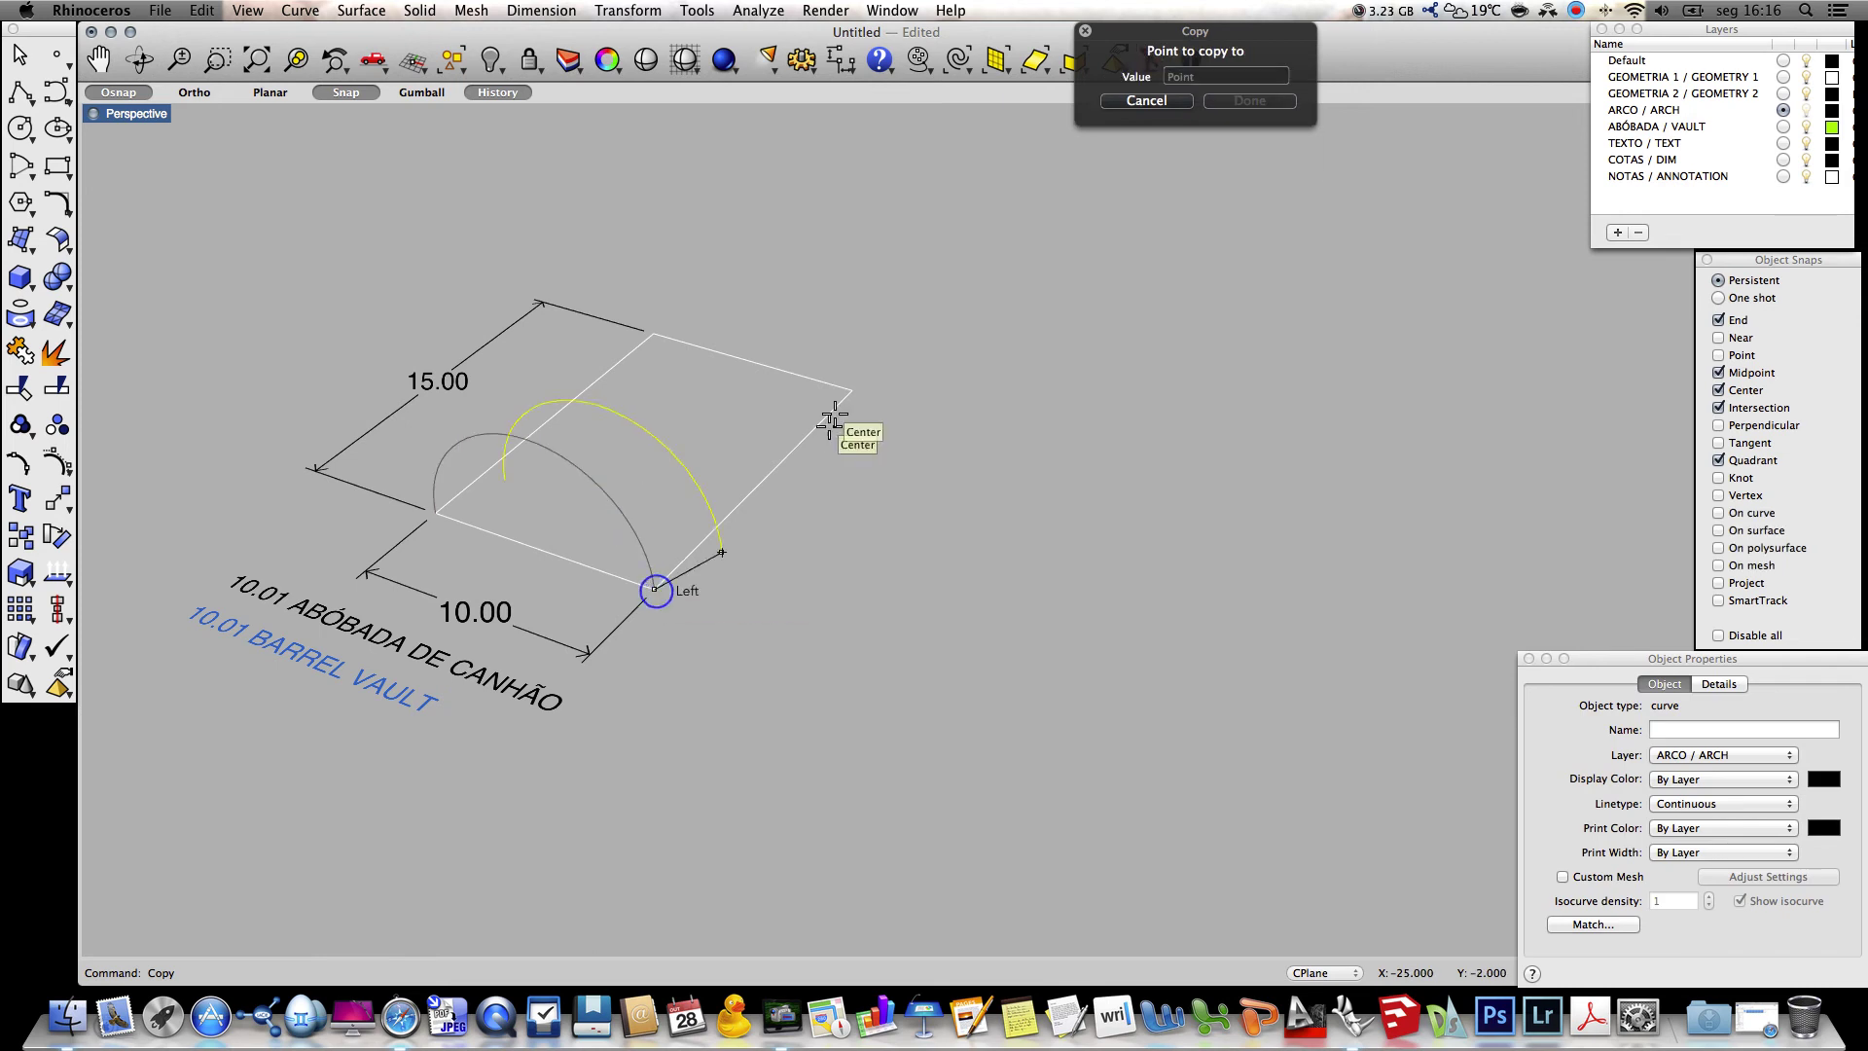
left_click(850, 394)
key("Return")
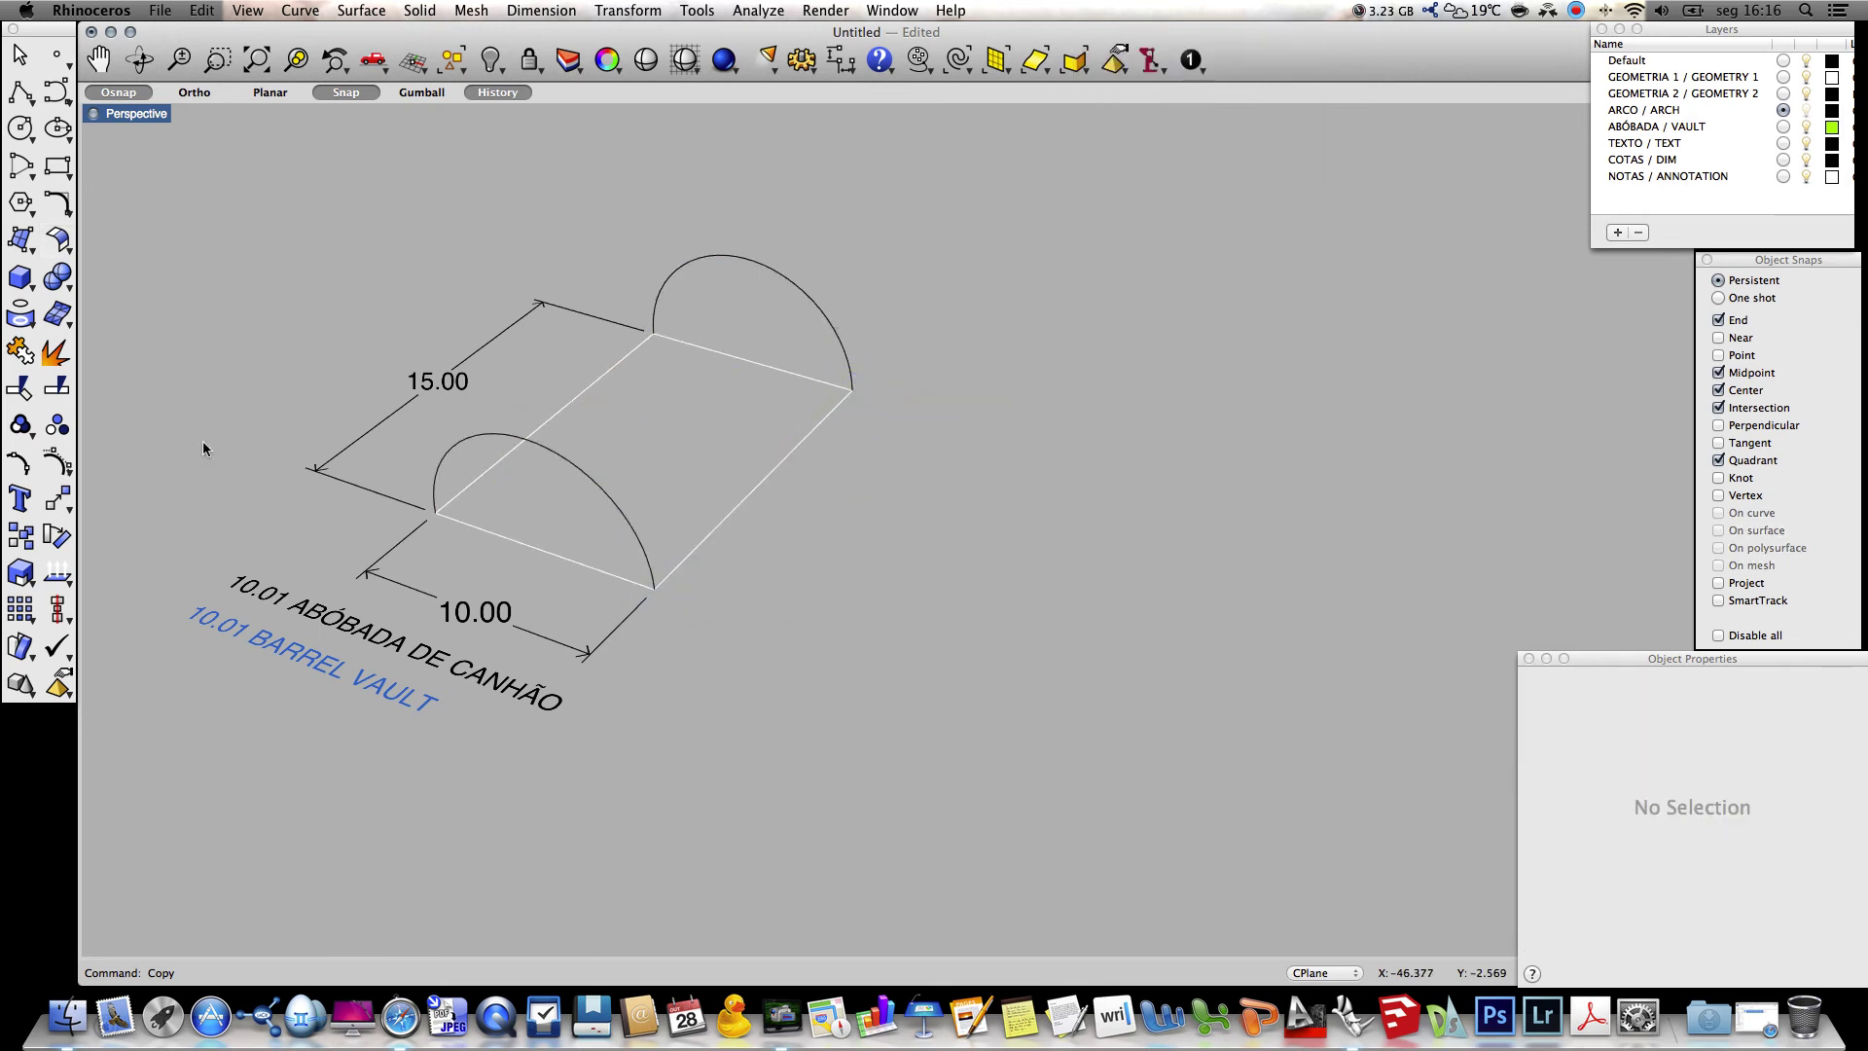
Make ABÓBADA / VAULT the current layer and extrude the front arch with ExtrudeCrv up to the rectangle's rear corner
left_click(1782, 129)
type("ExtrudeCrv")
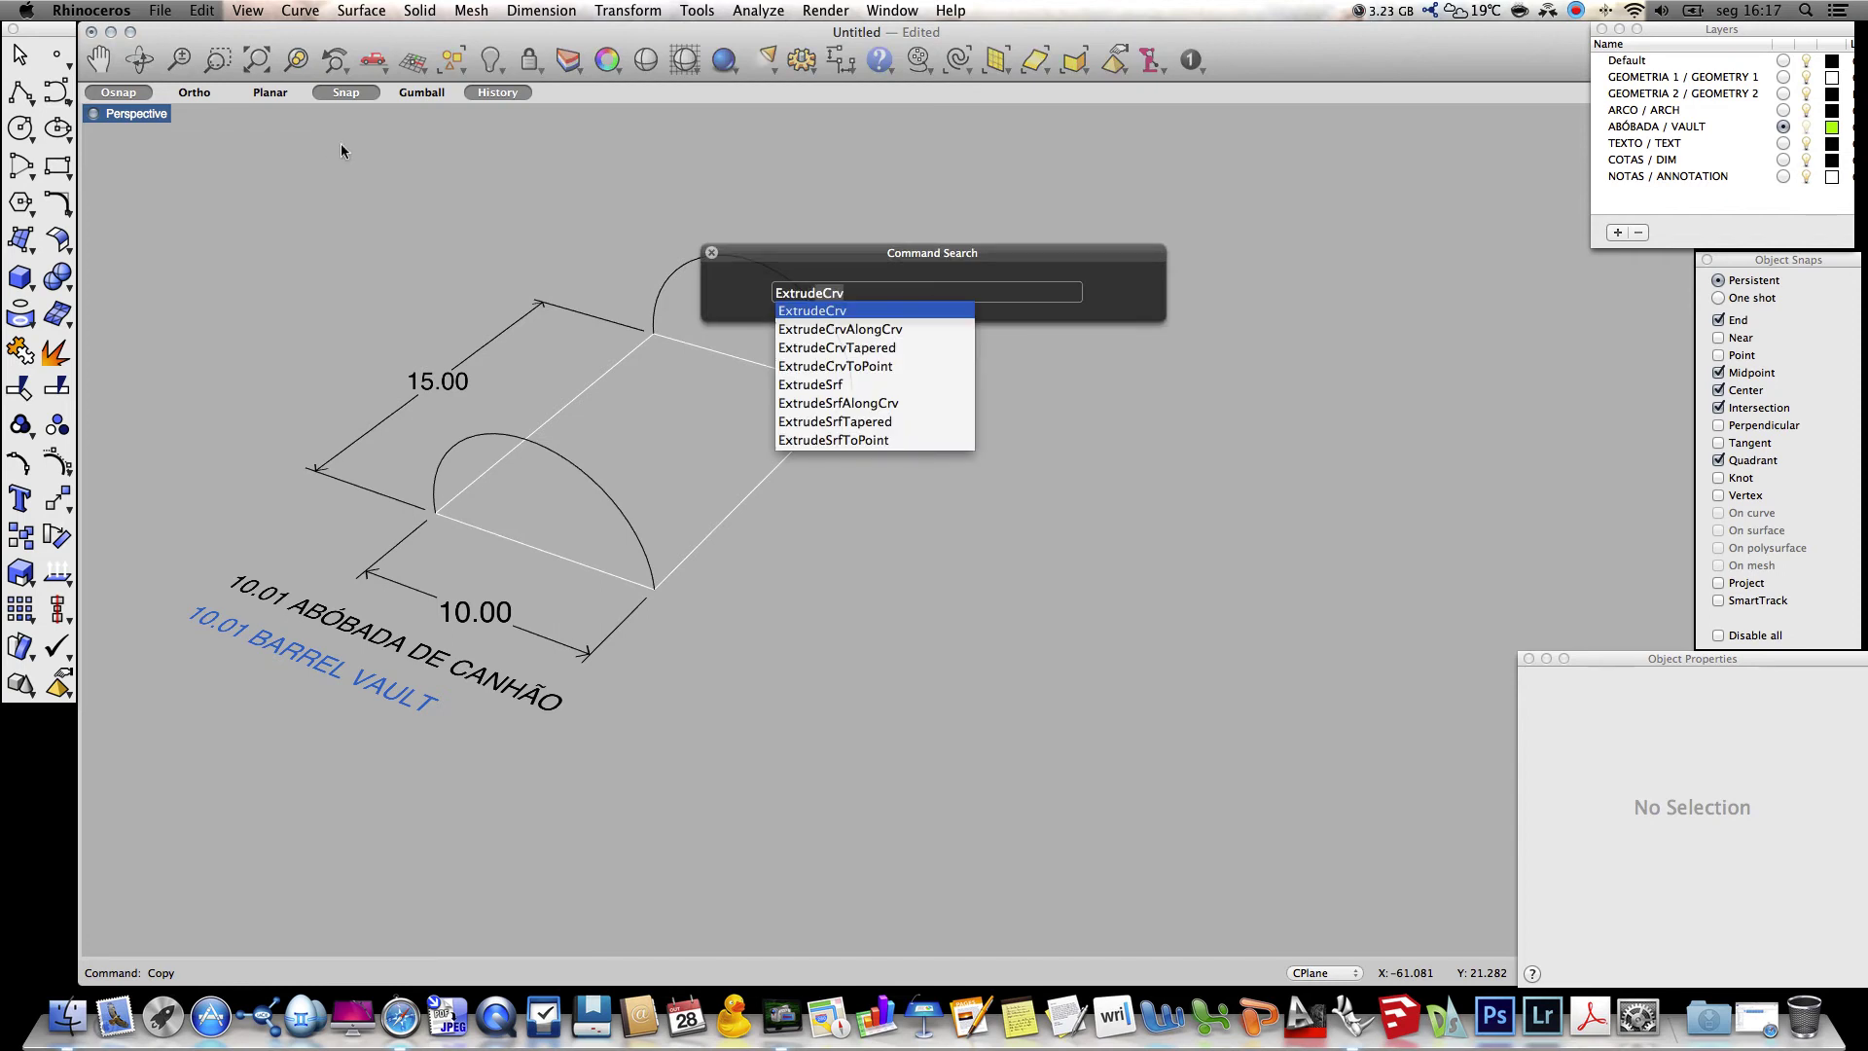
key("BackSpace")
key("BackSpace")
key("BackSpace")
key("BackSpace")
type("Cr")
key("Return")
left_click(646, 545)
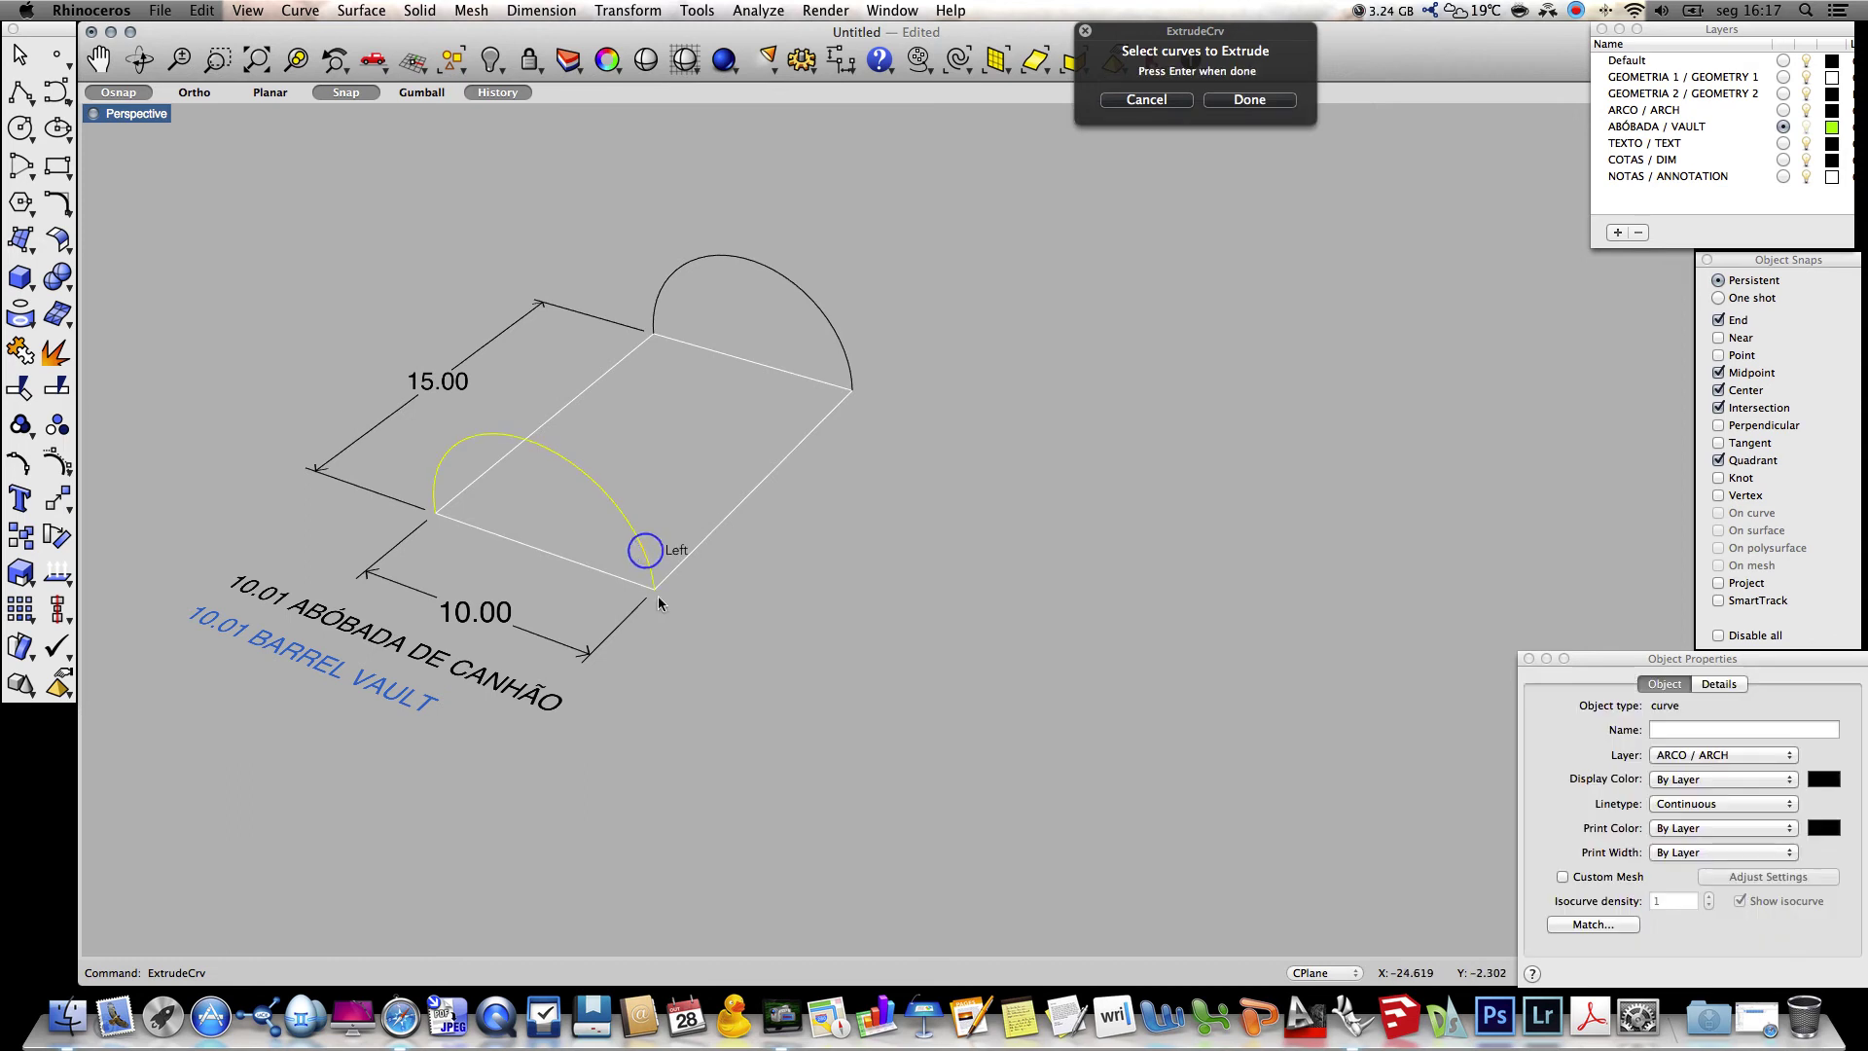
key("Return")
left_click(849, 388)
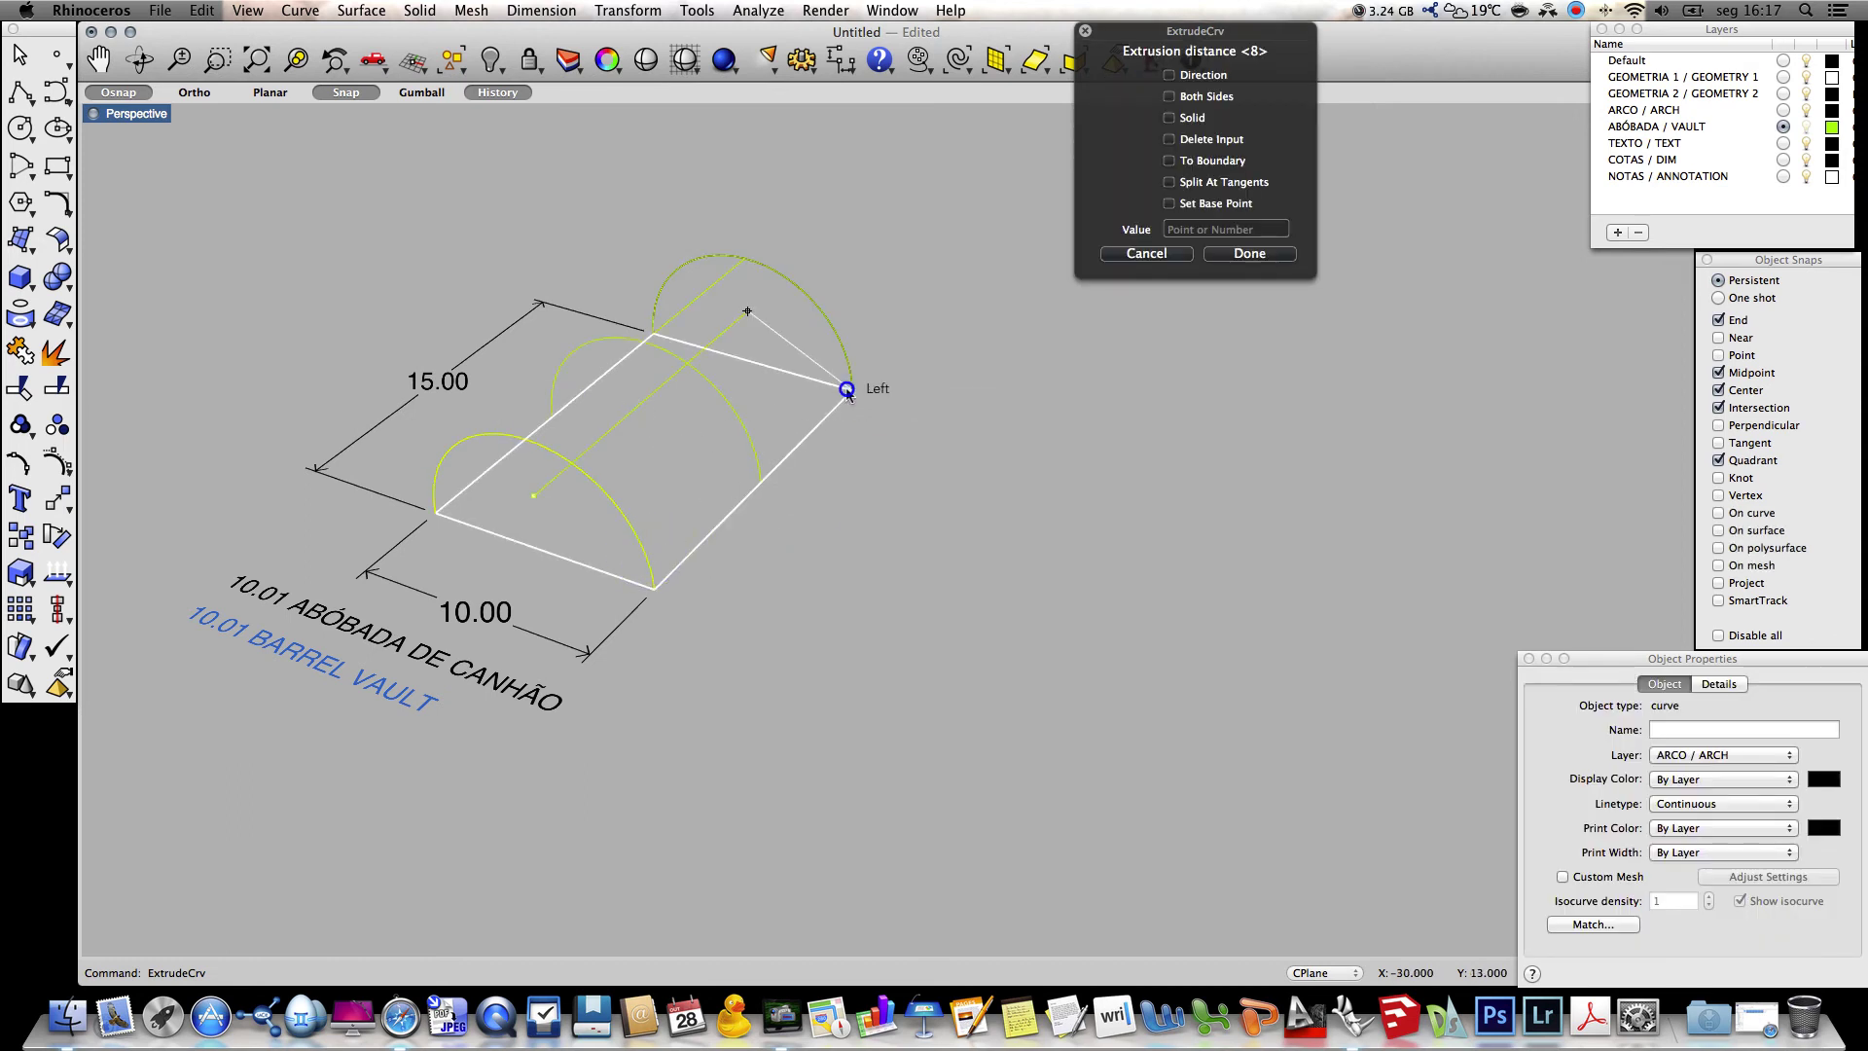
Set the perspective view to Rendered display and apply Blue Plastic GLASS from the Toucan personal material library to the vault
left_click(128, 114)
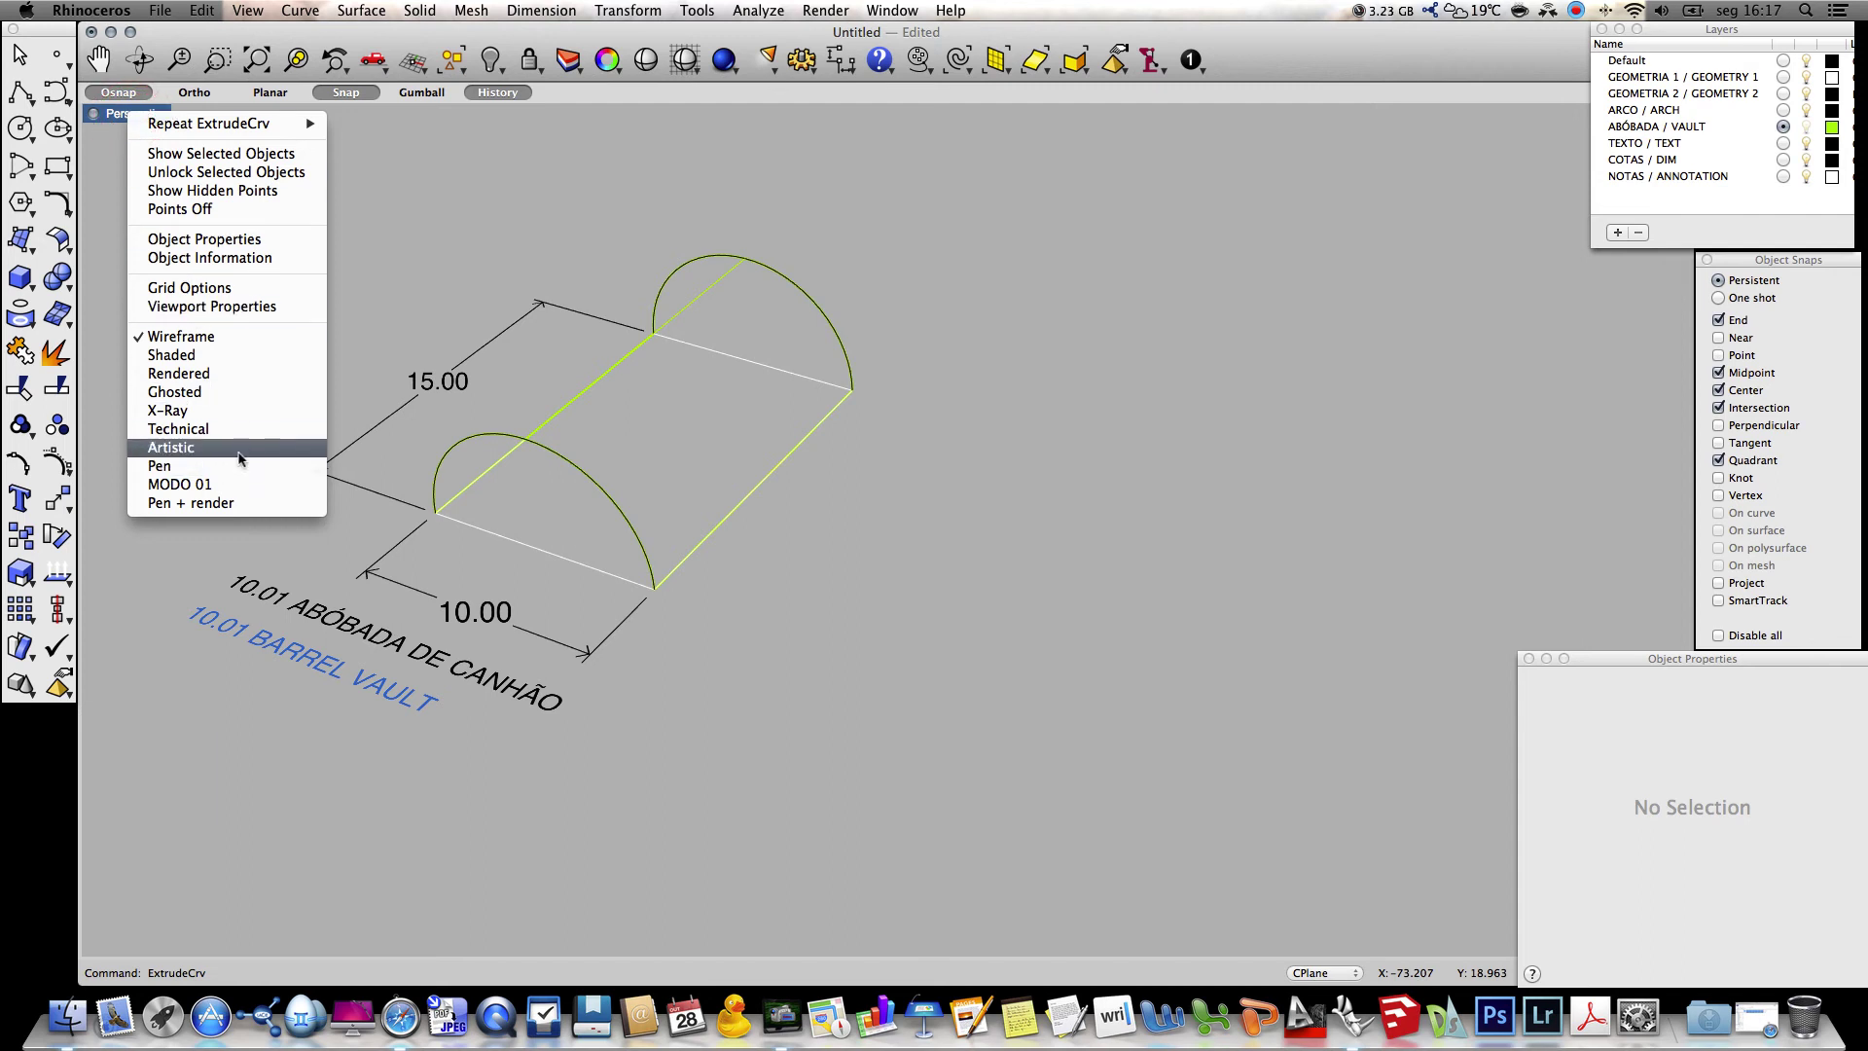
left_click(213, 377)
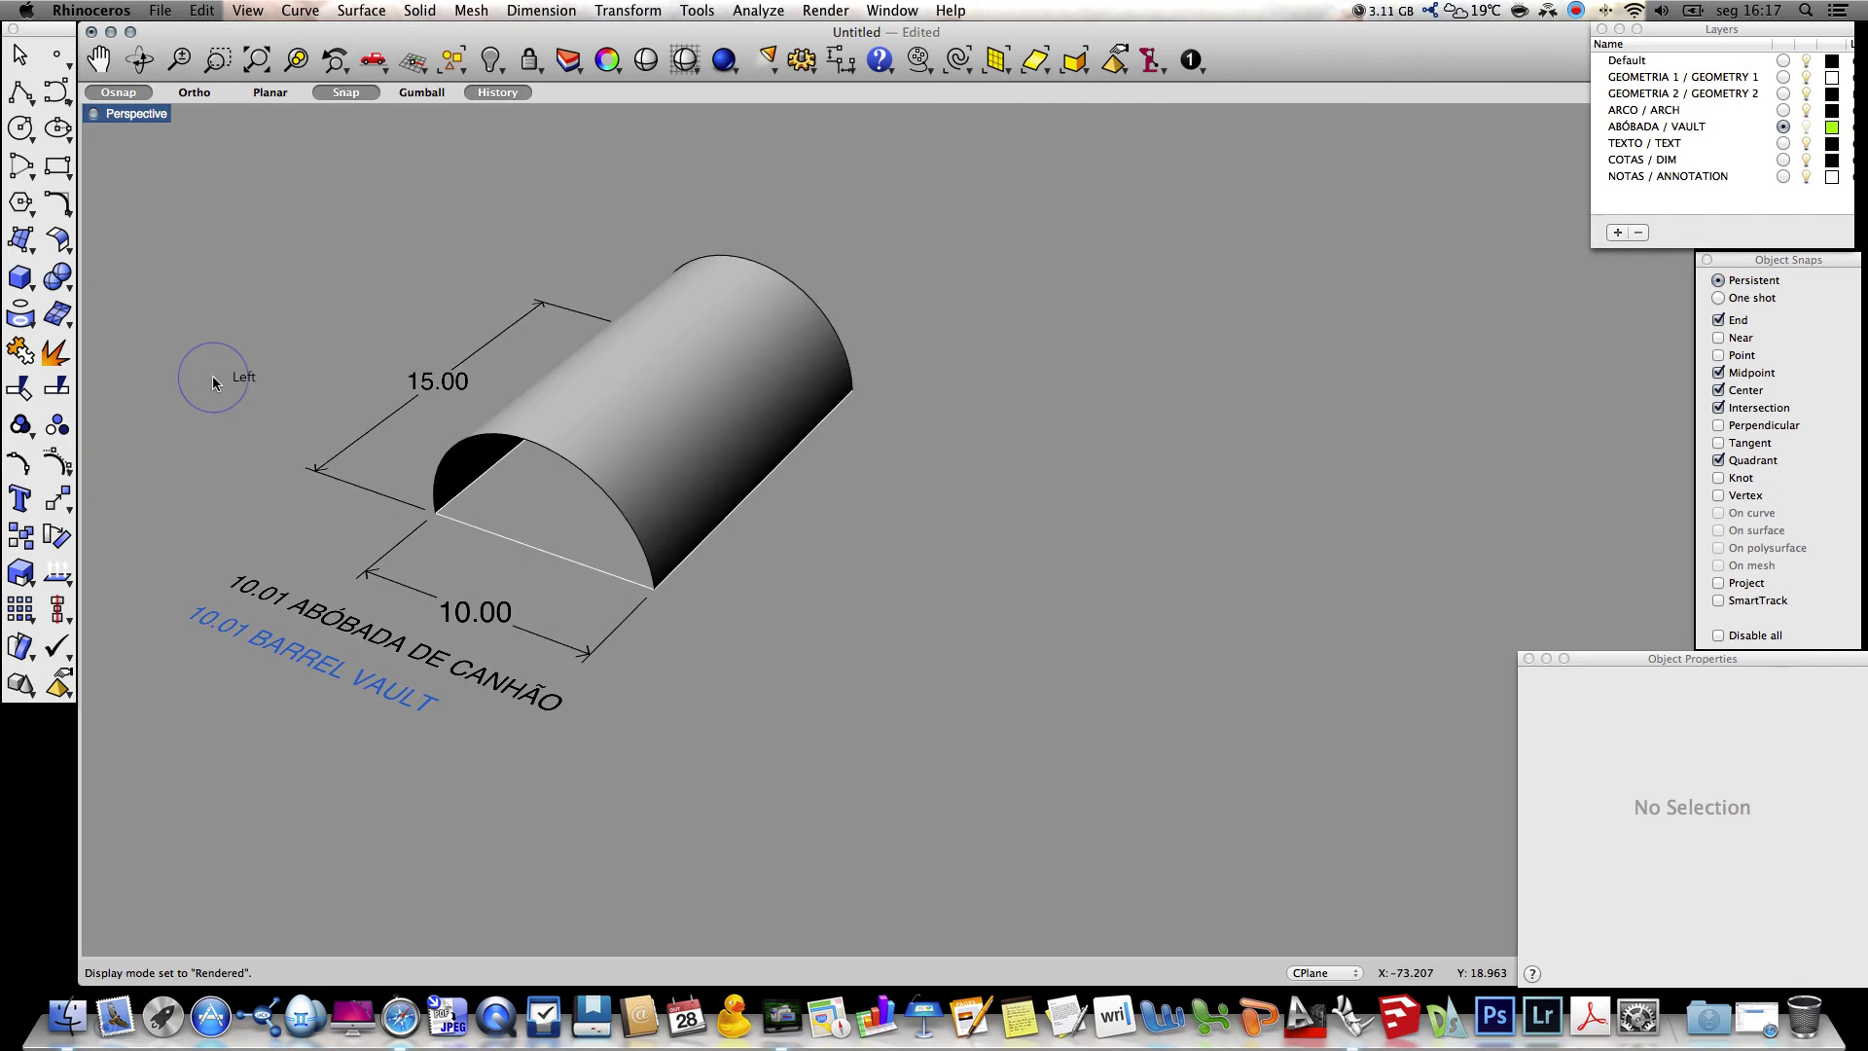
left_click(835, 11)
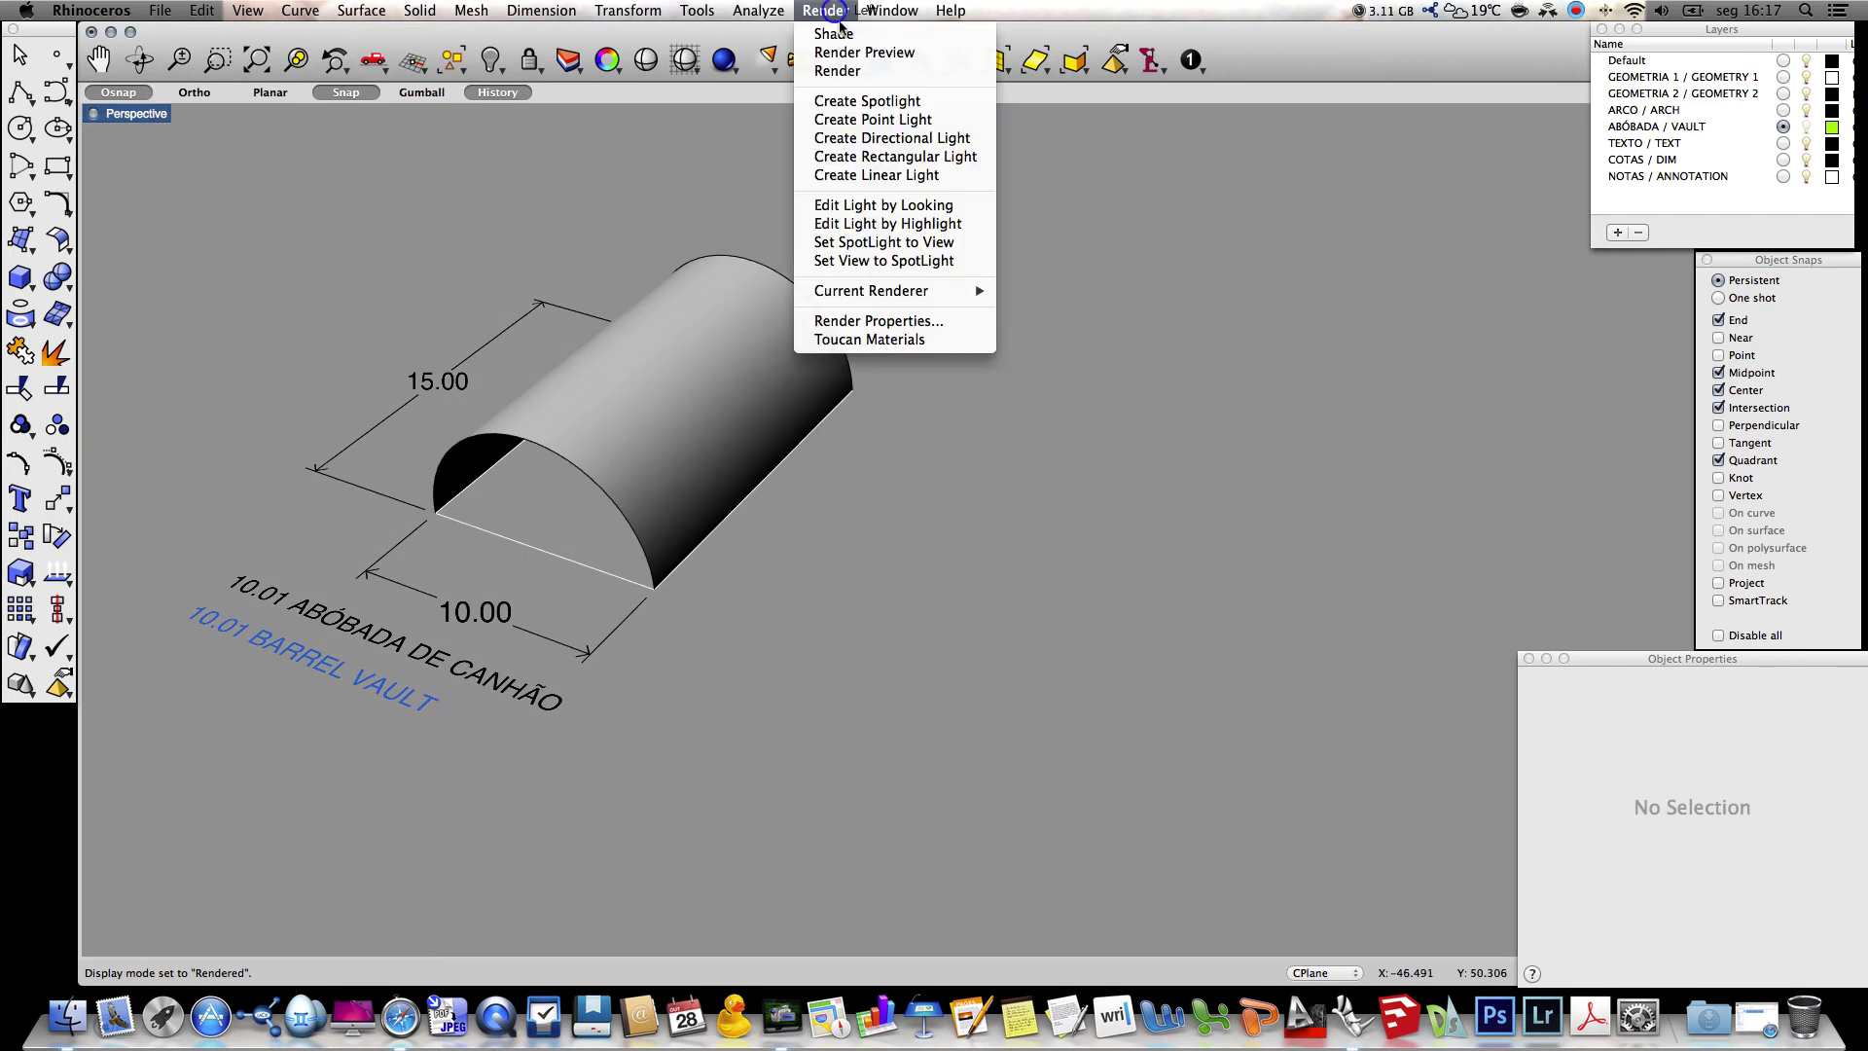
left_click(937, 341)
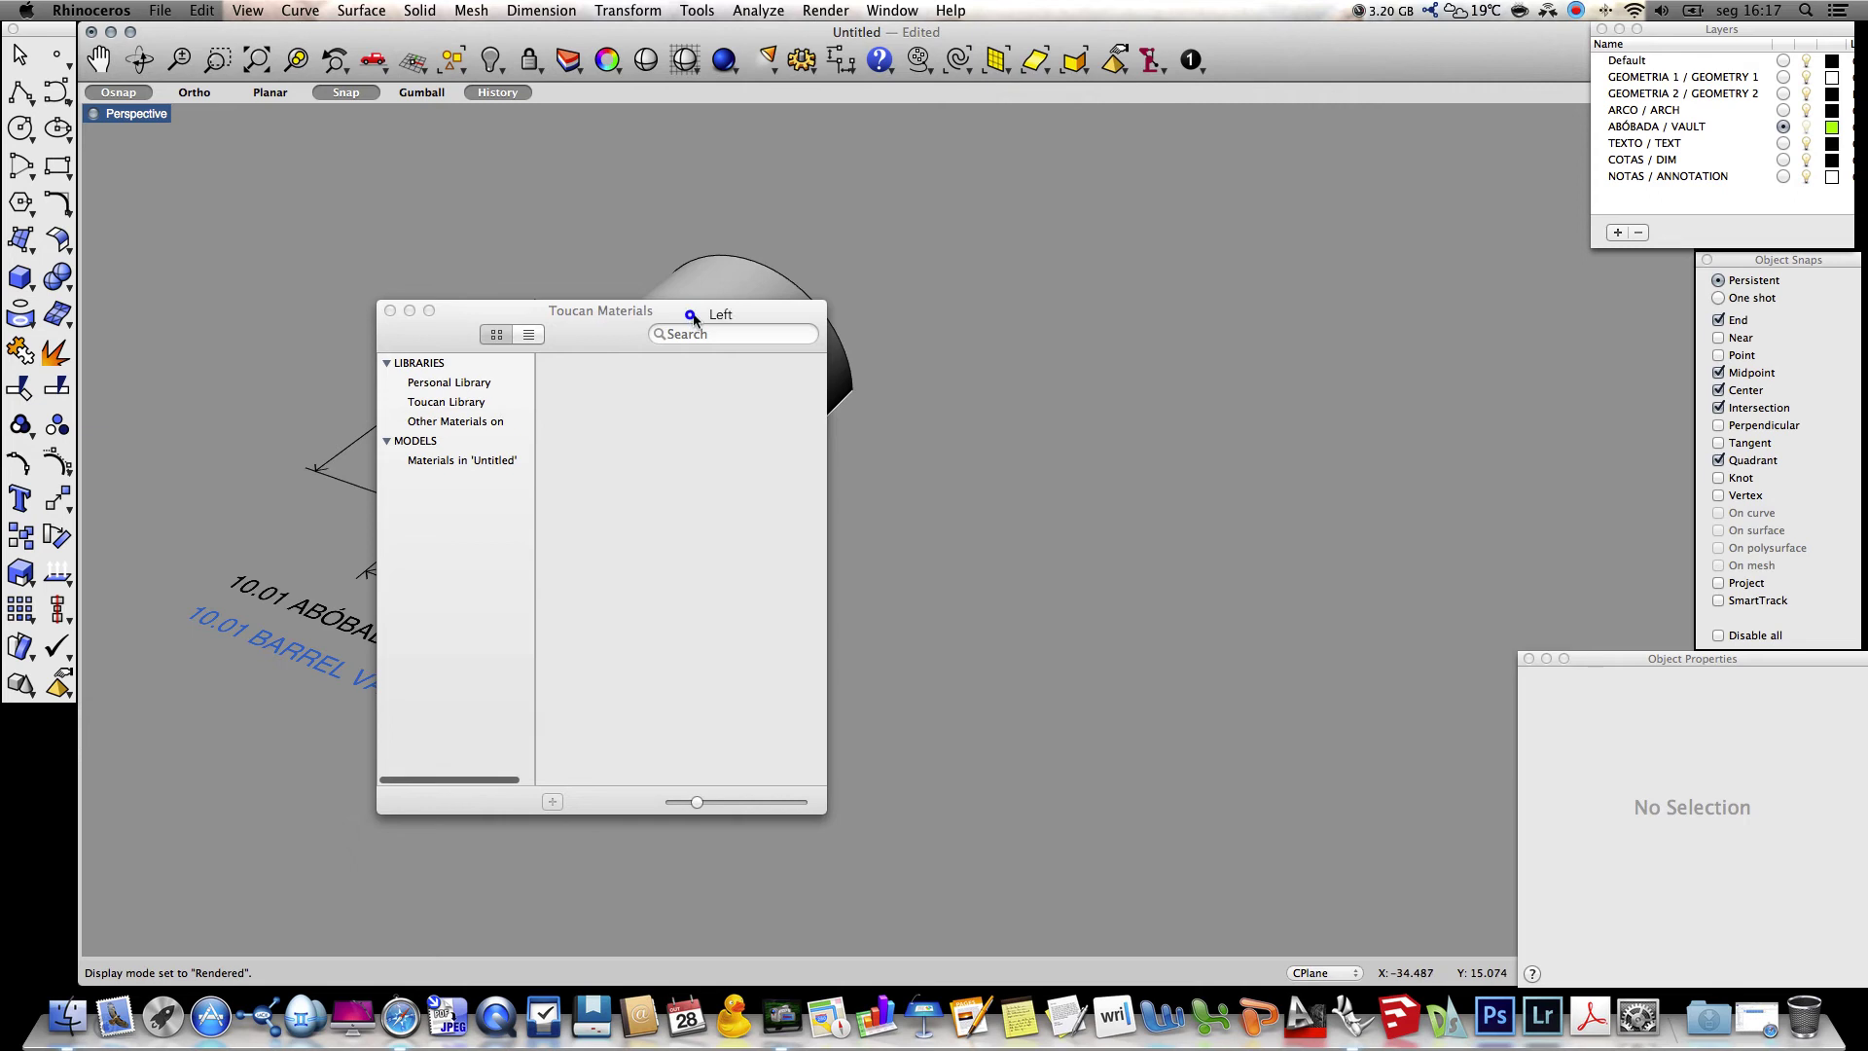
left_click_drag(689, 313, 1221, 339)
left_click(936, 409)
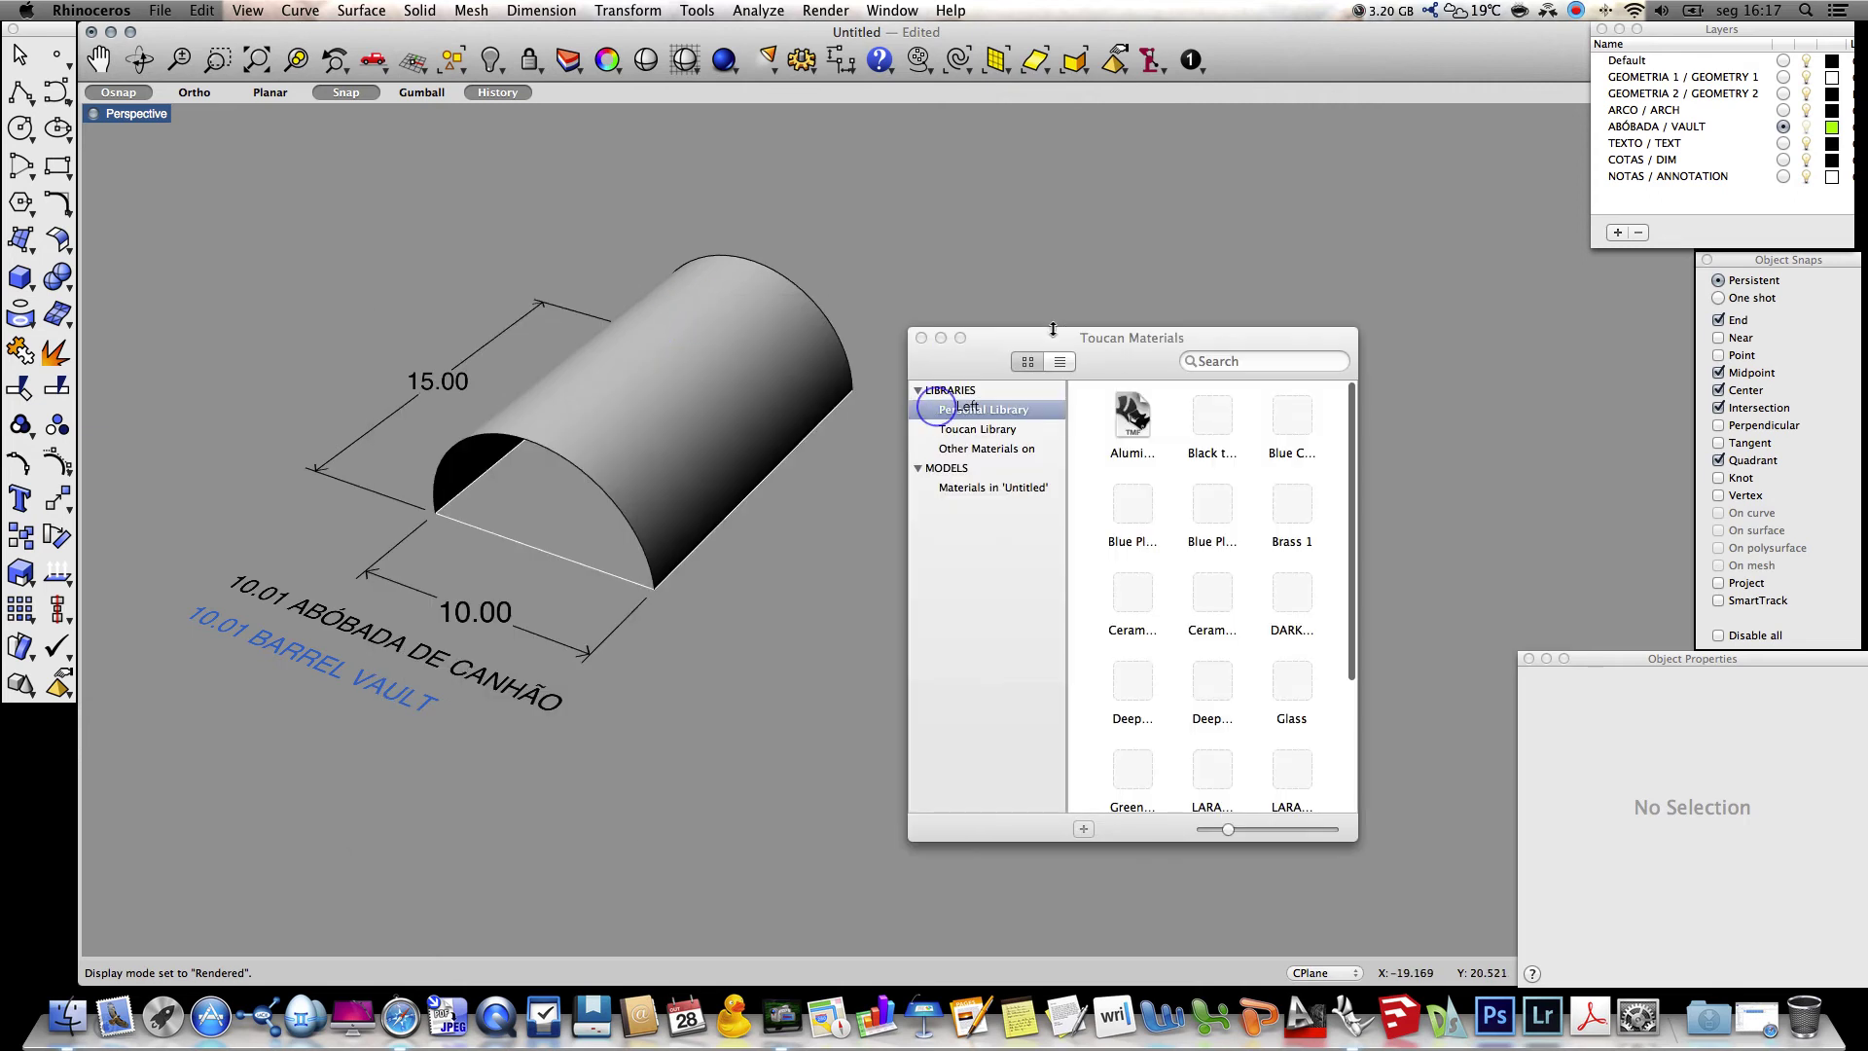
left_click_drag(1050, 337, 1070, 742)
left_click_drag(1056, 912, 577, 379)
left_click(797, 626)
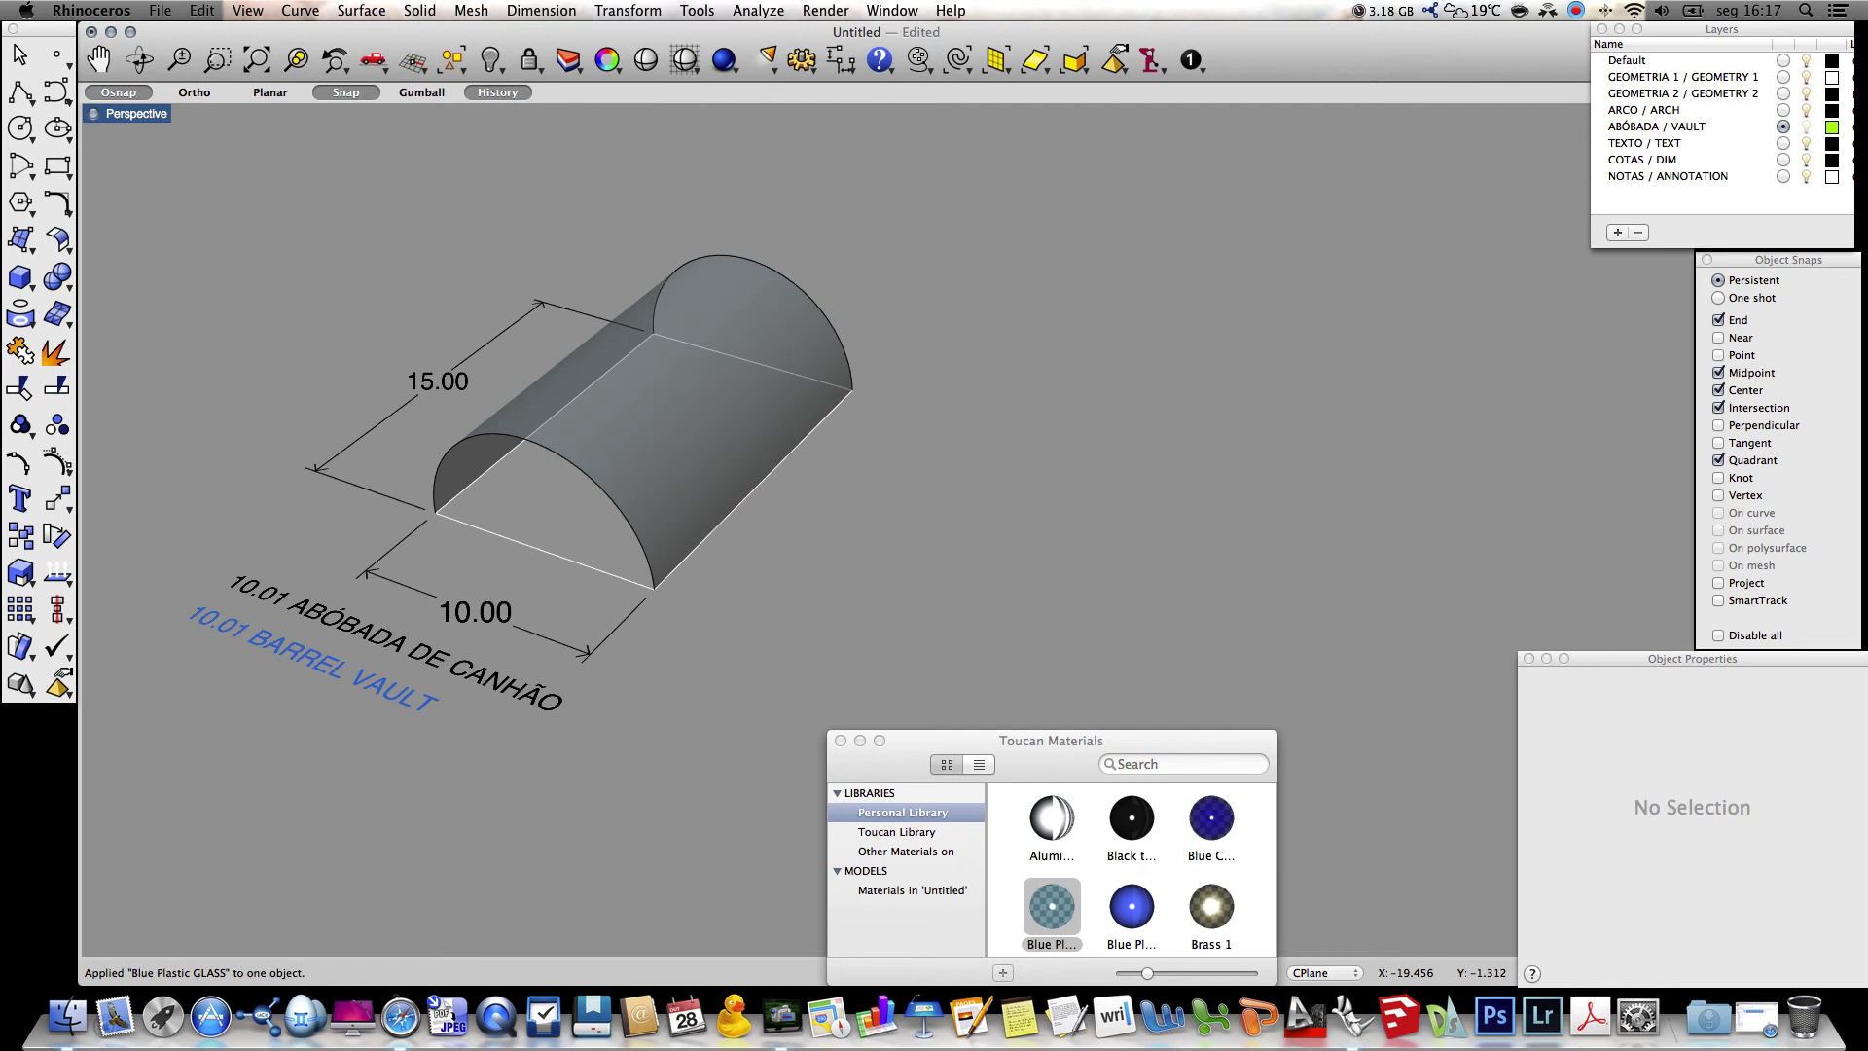
Copy the vault surface, both arches, base rectangle, dimensions and both title texts together to the free area beside the original
type("Copy")
key("Return")
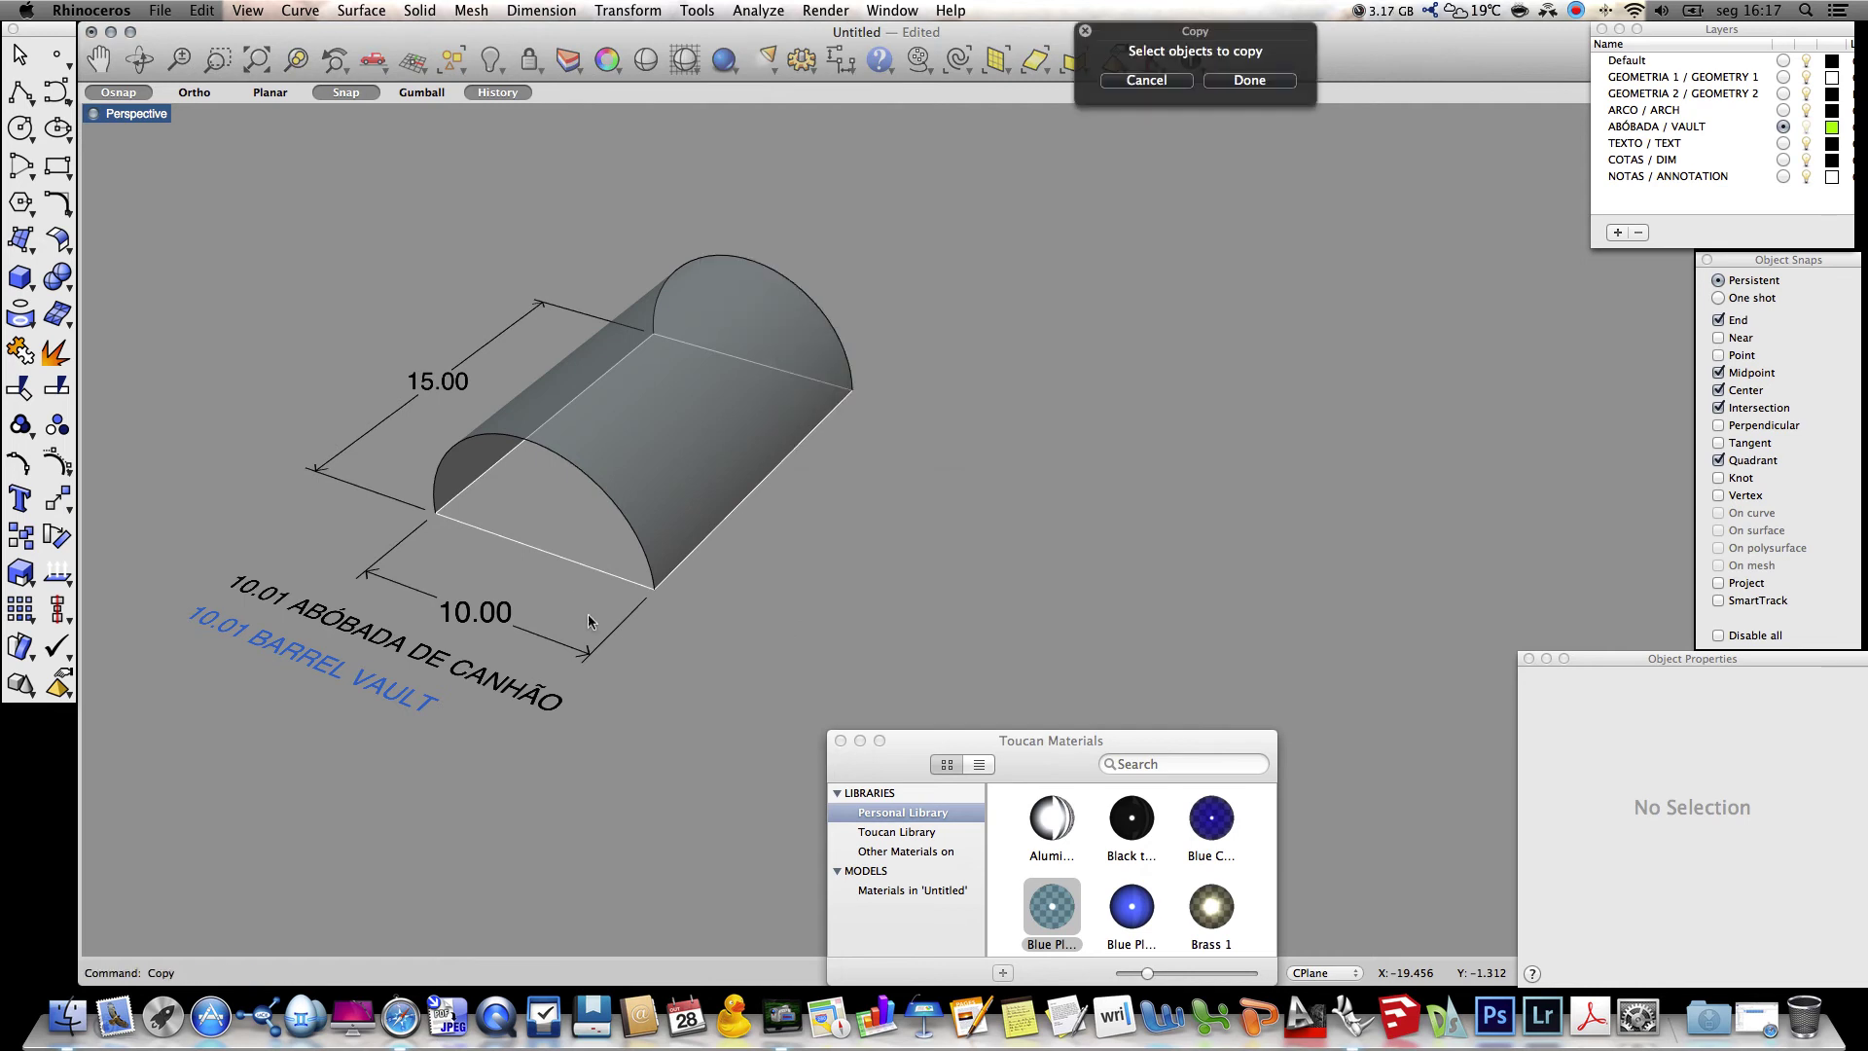
left_click(576, 565)
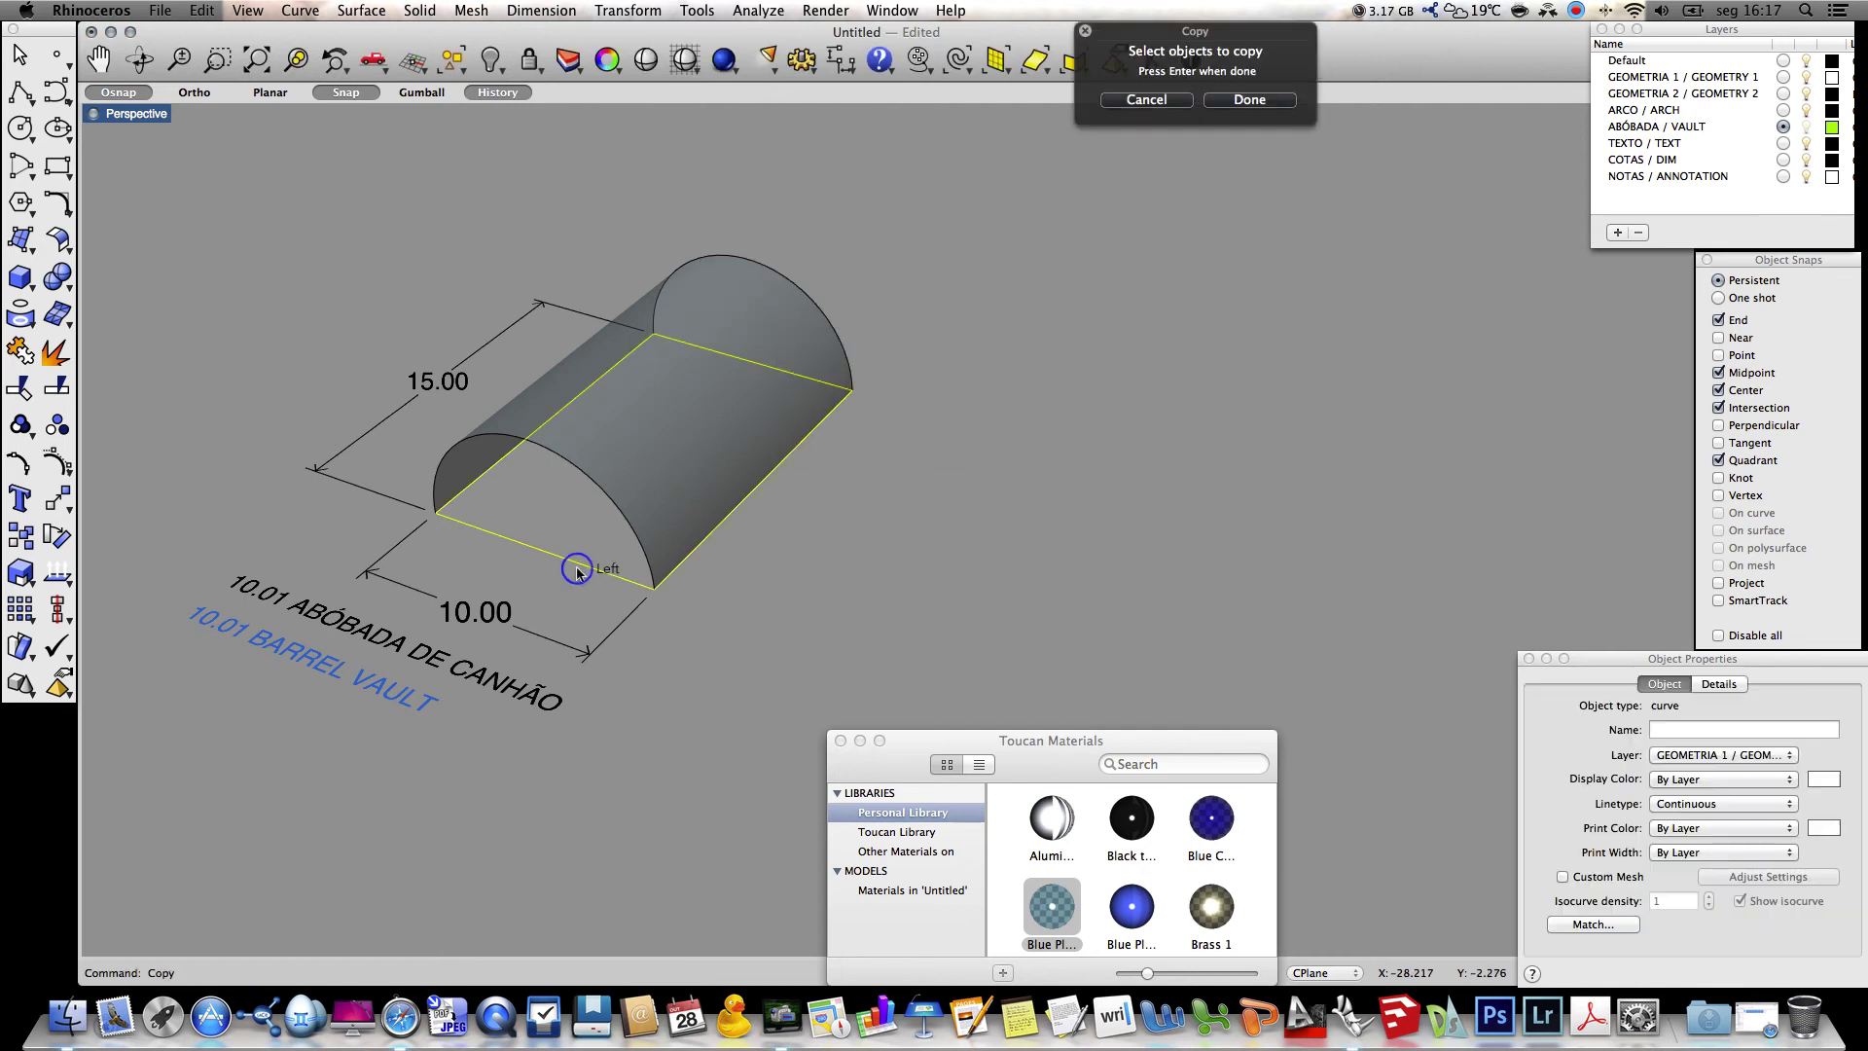
left_click(563, 465)
left_click(637, 504)
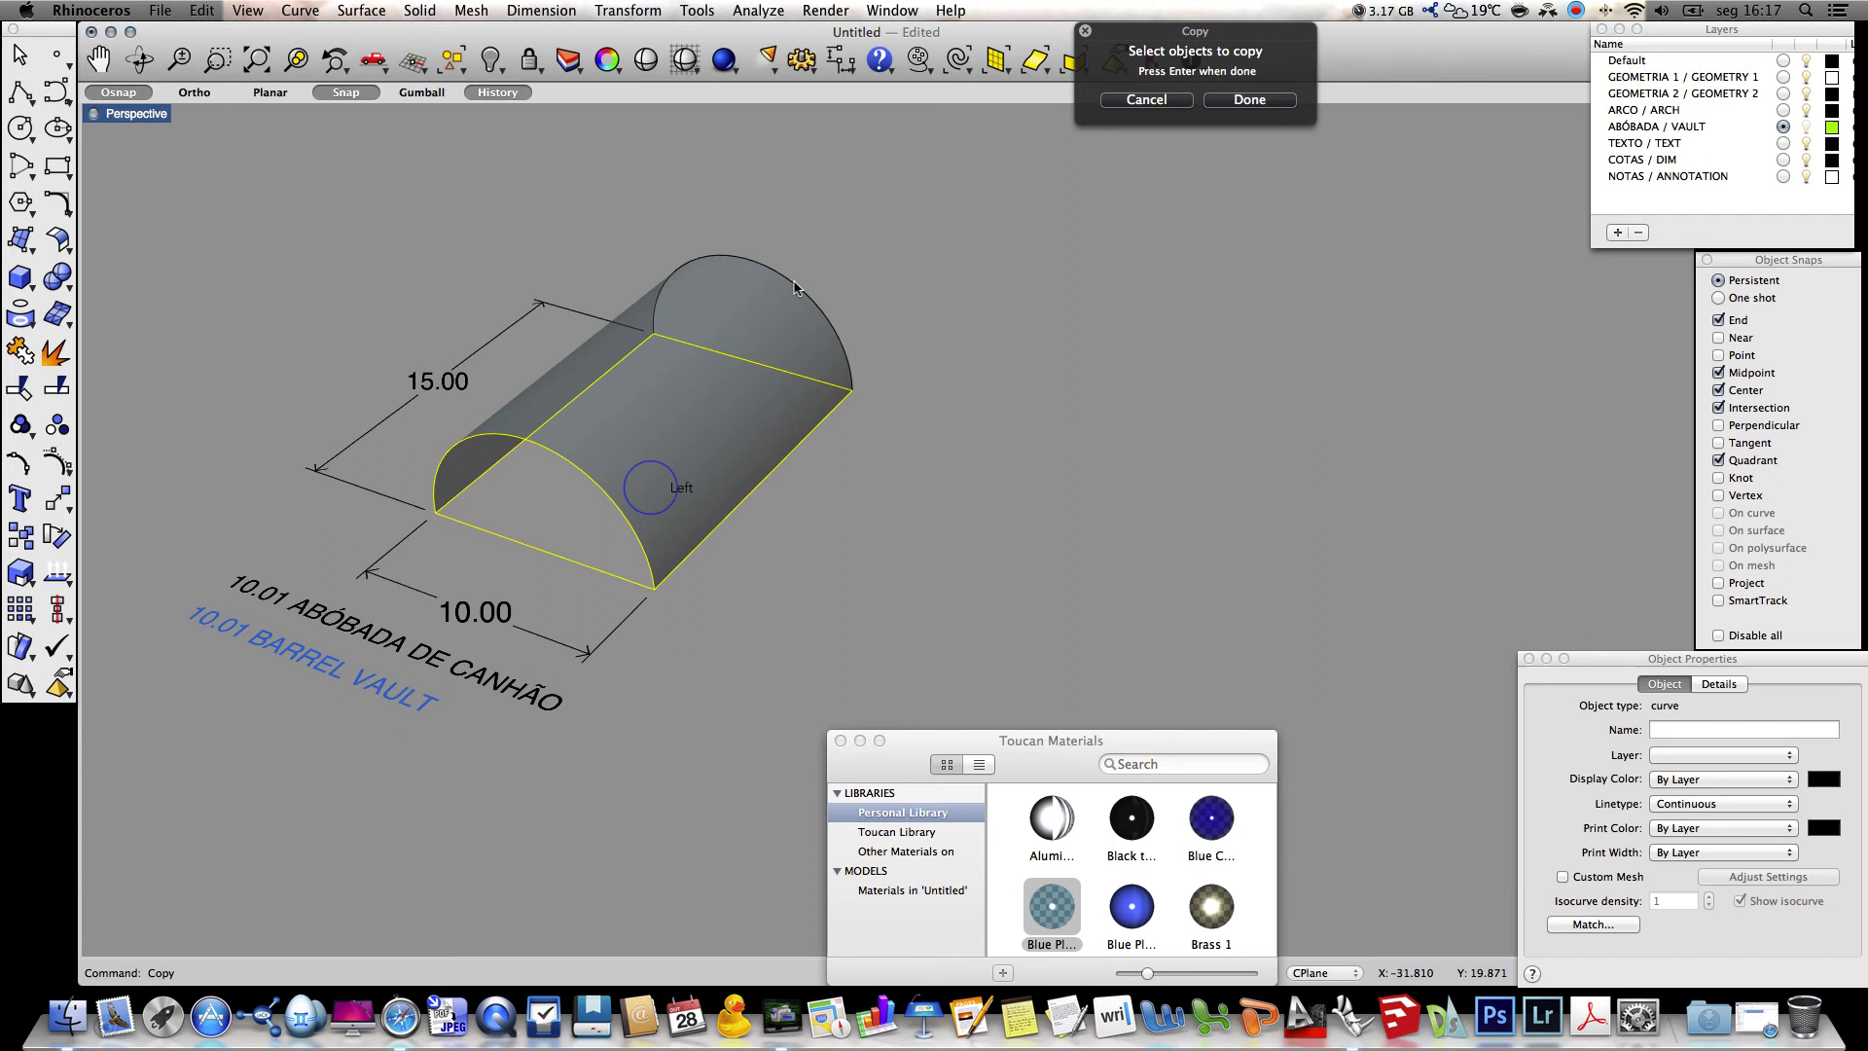
left_click(795, 288)
left_click(861, 316)
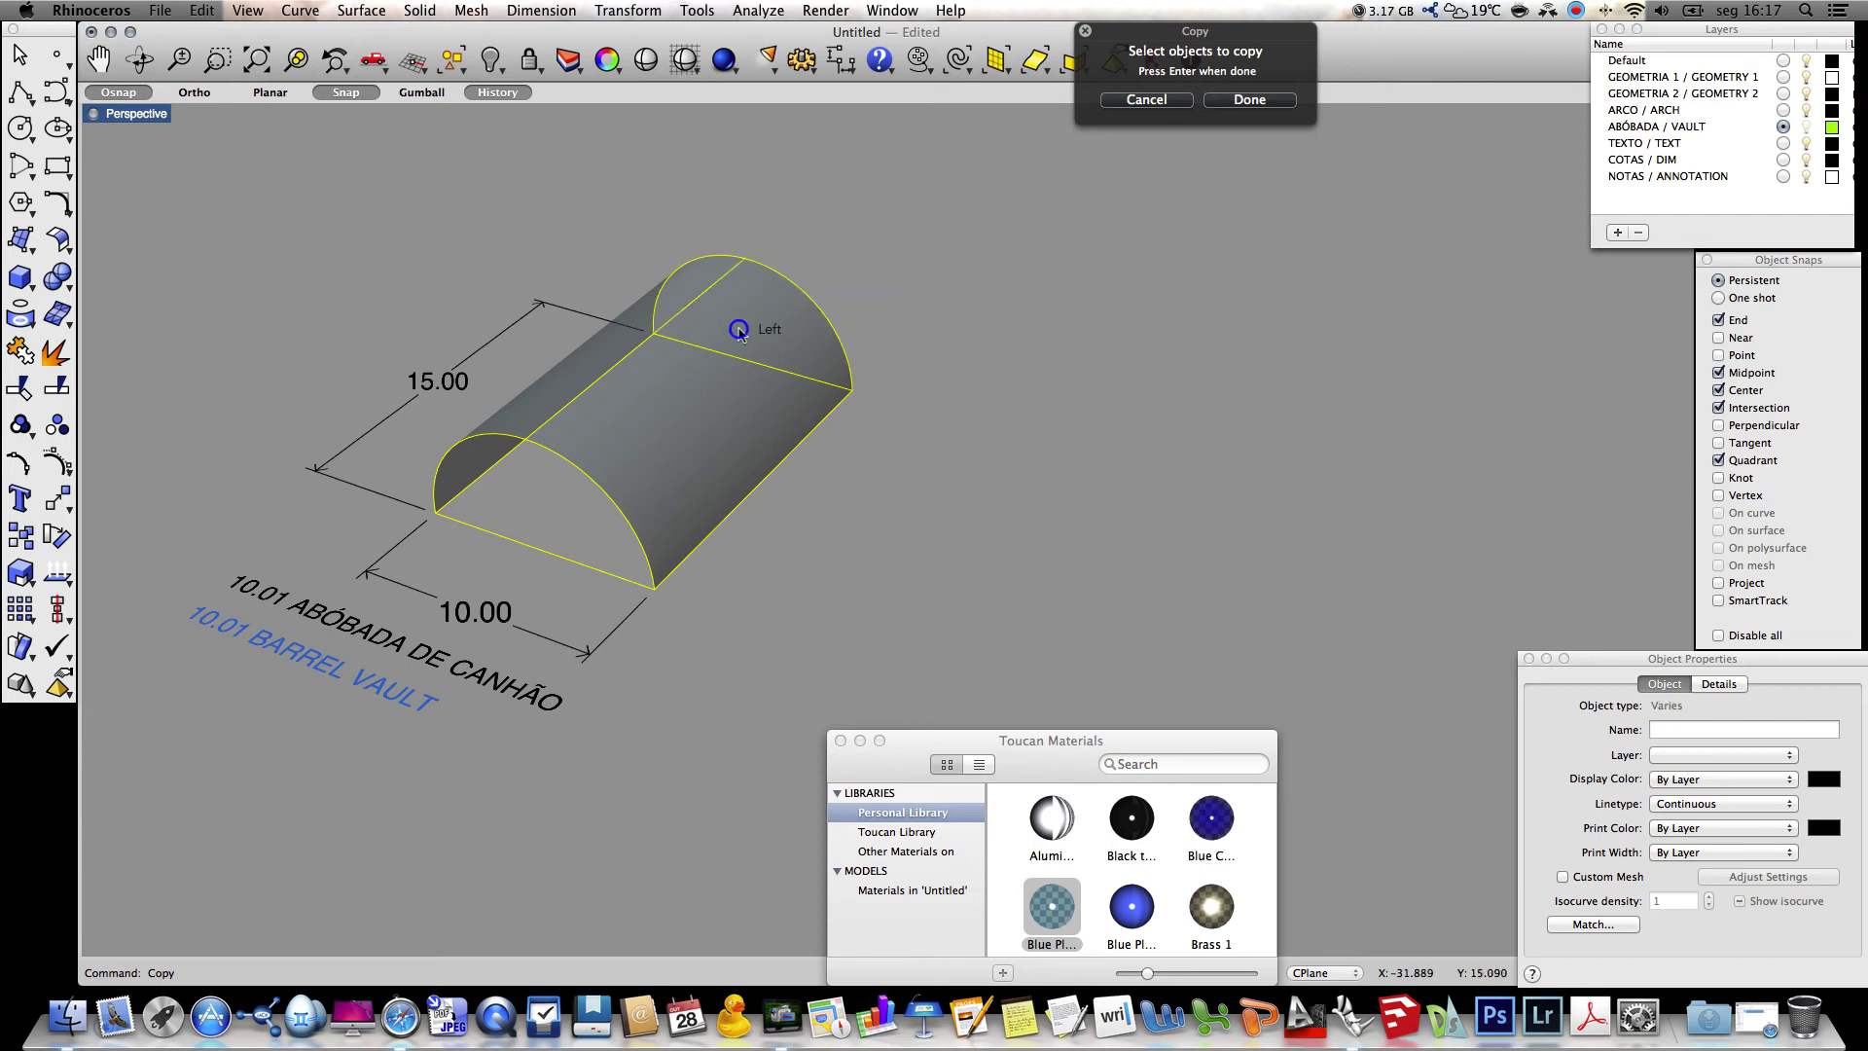
left_click(429, 385)
left_click(481, 615)
left_click_drag(499, 788, 365, 679)
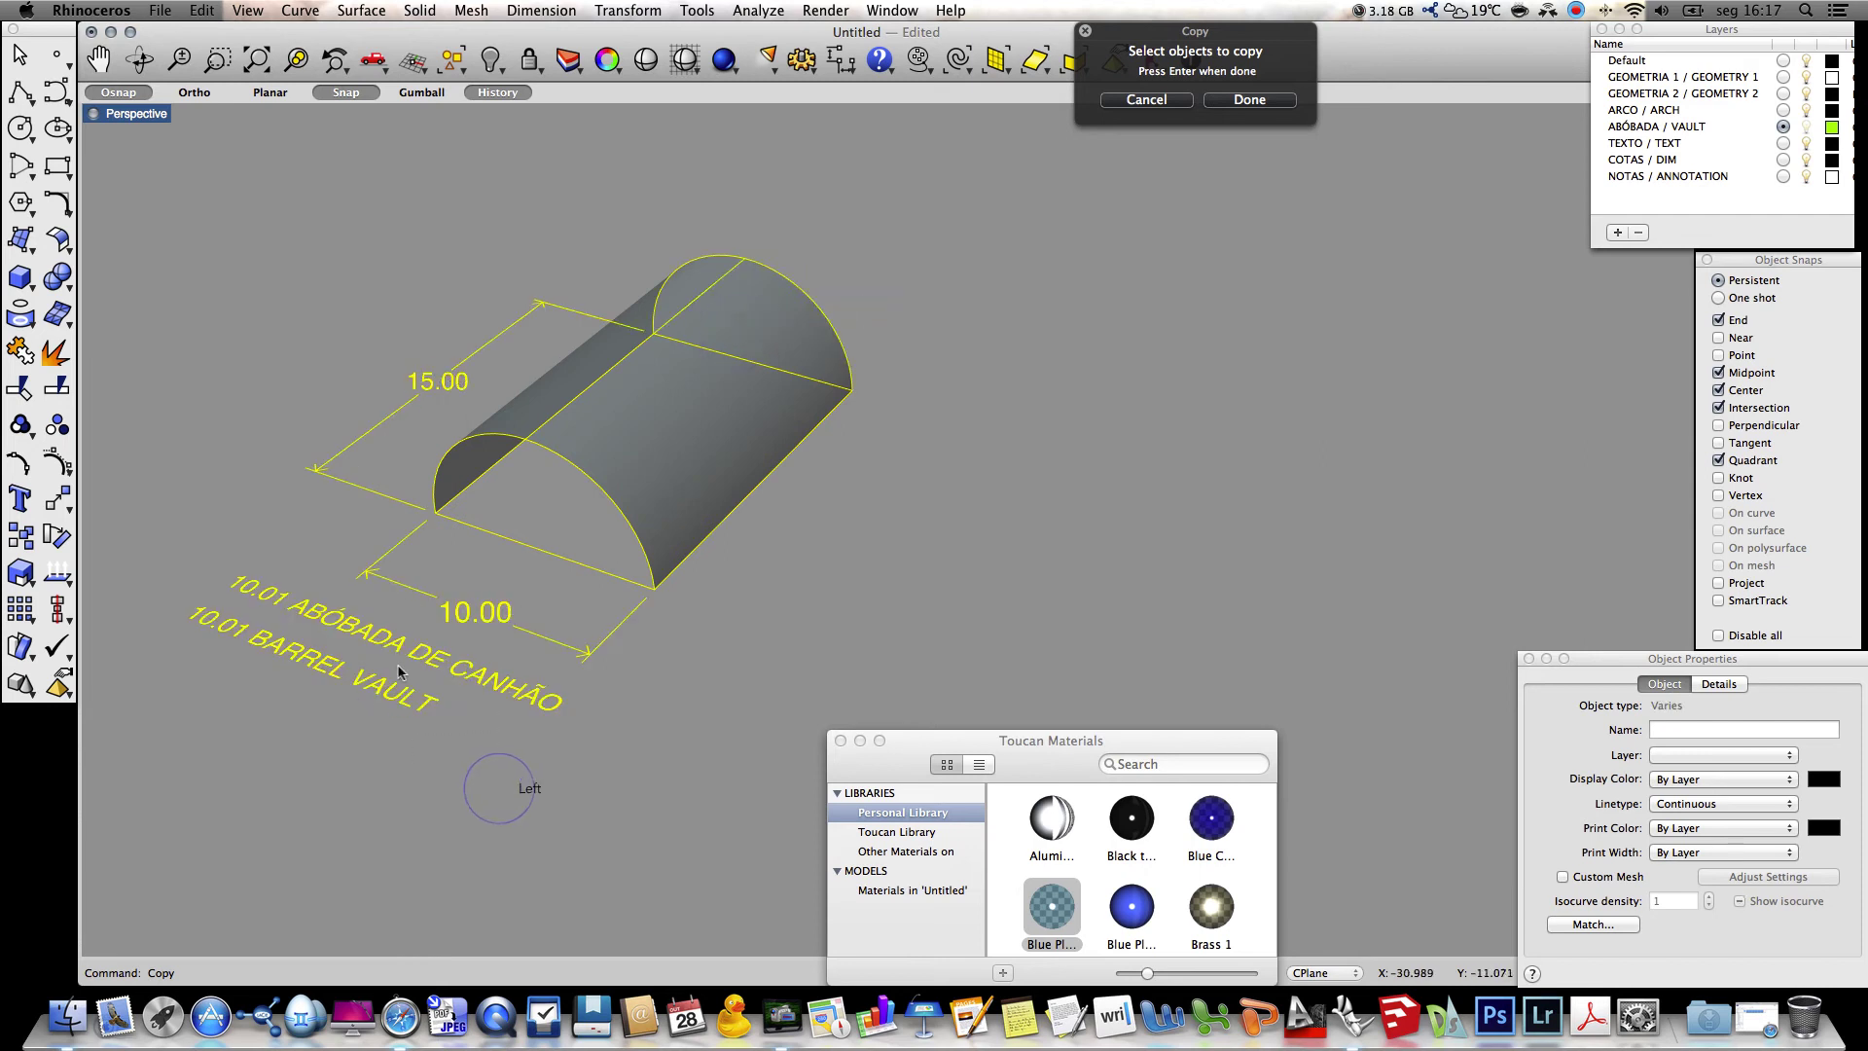
key("Return")
left_click(299, 486)
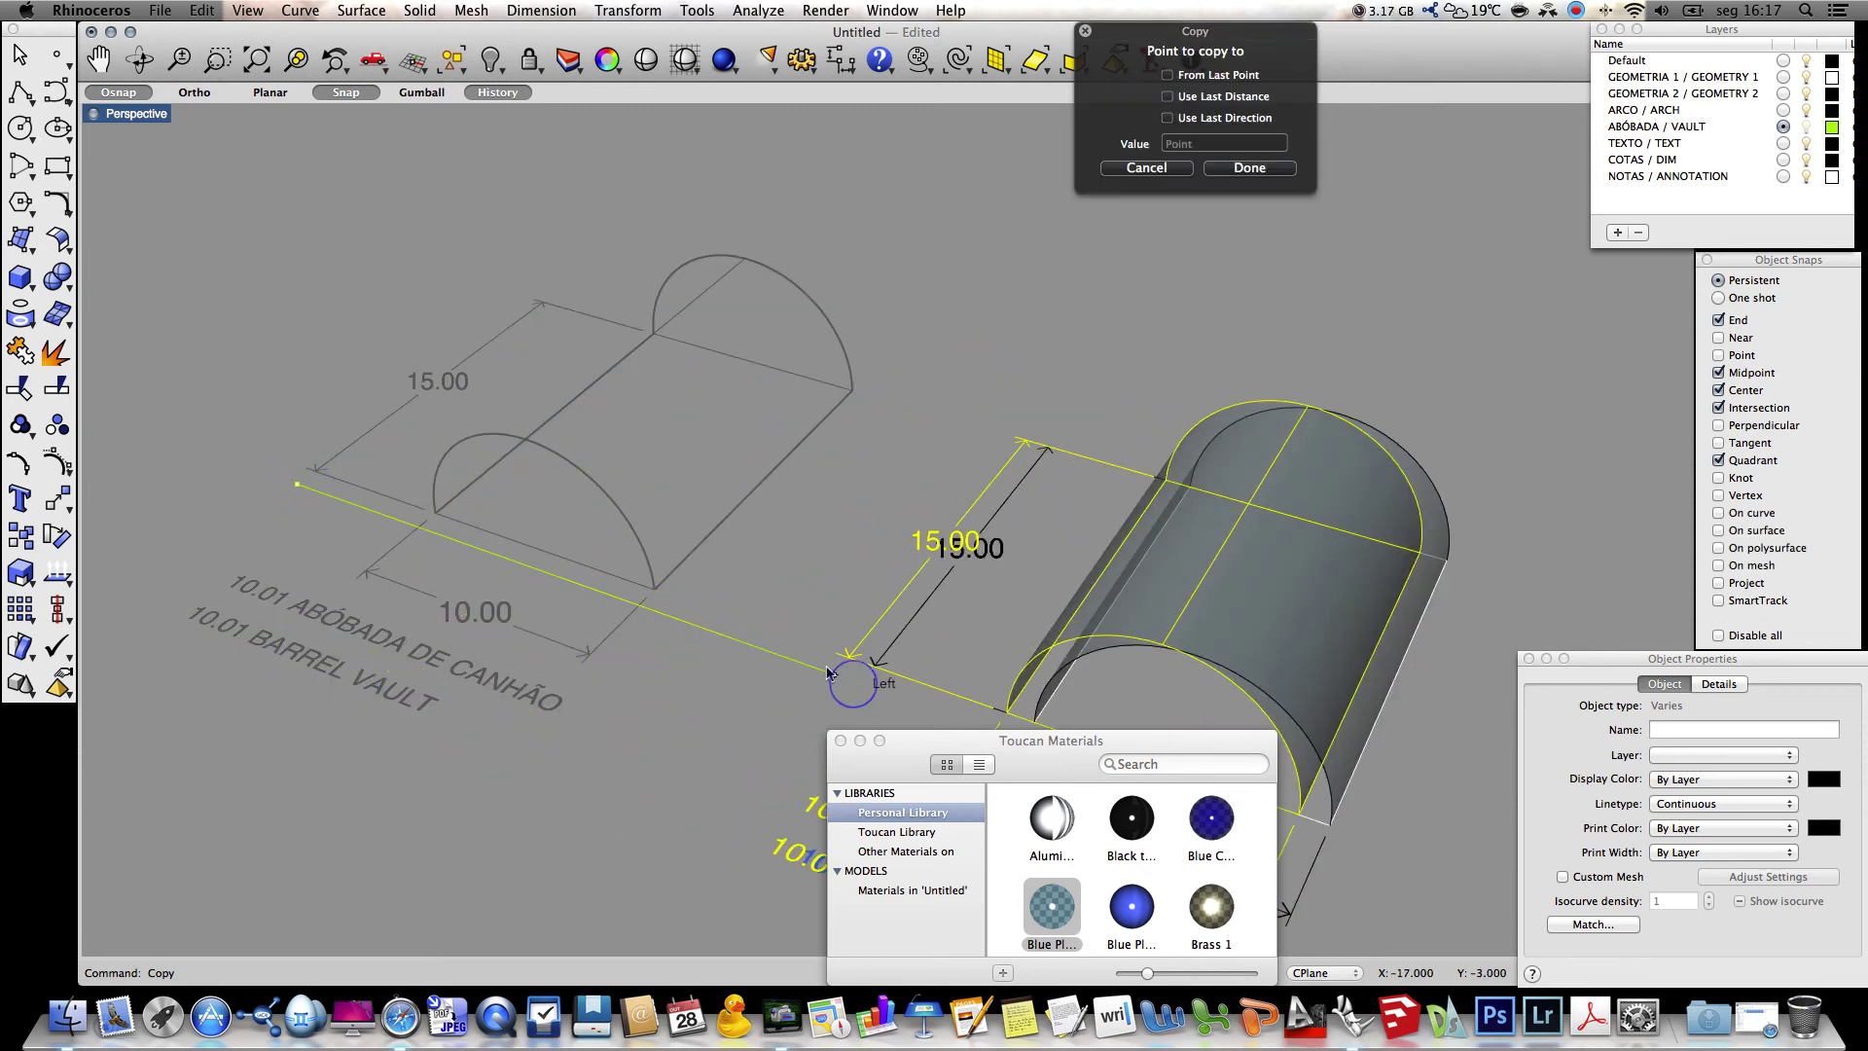
left_click(857, 681)
Change the copied vault's Portuguese title to "10.02 ABÓBADA DE CISTERNA"
right_click_drag(959, 467, 651, 250, "shift")
right_click_drag(1092, 471, 1085, 467)
left_click_drag(1025, 742, 1408, 759)
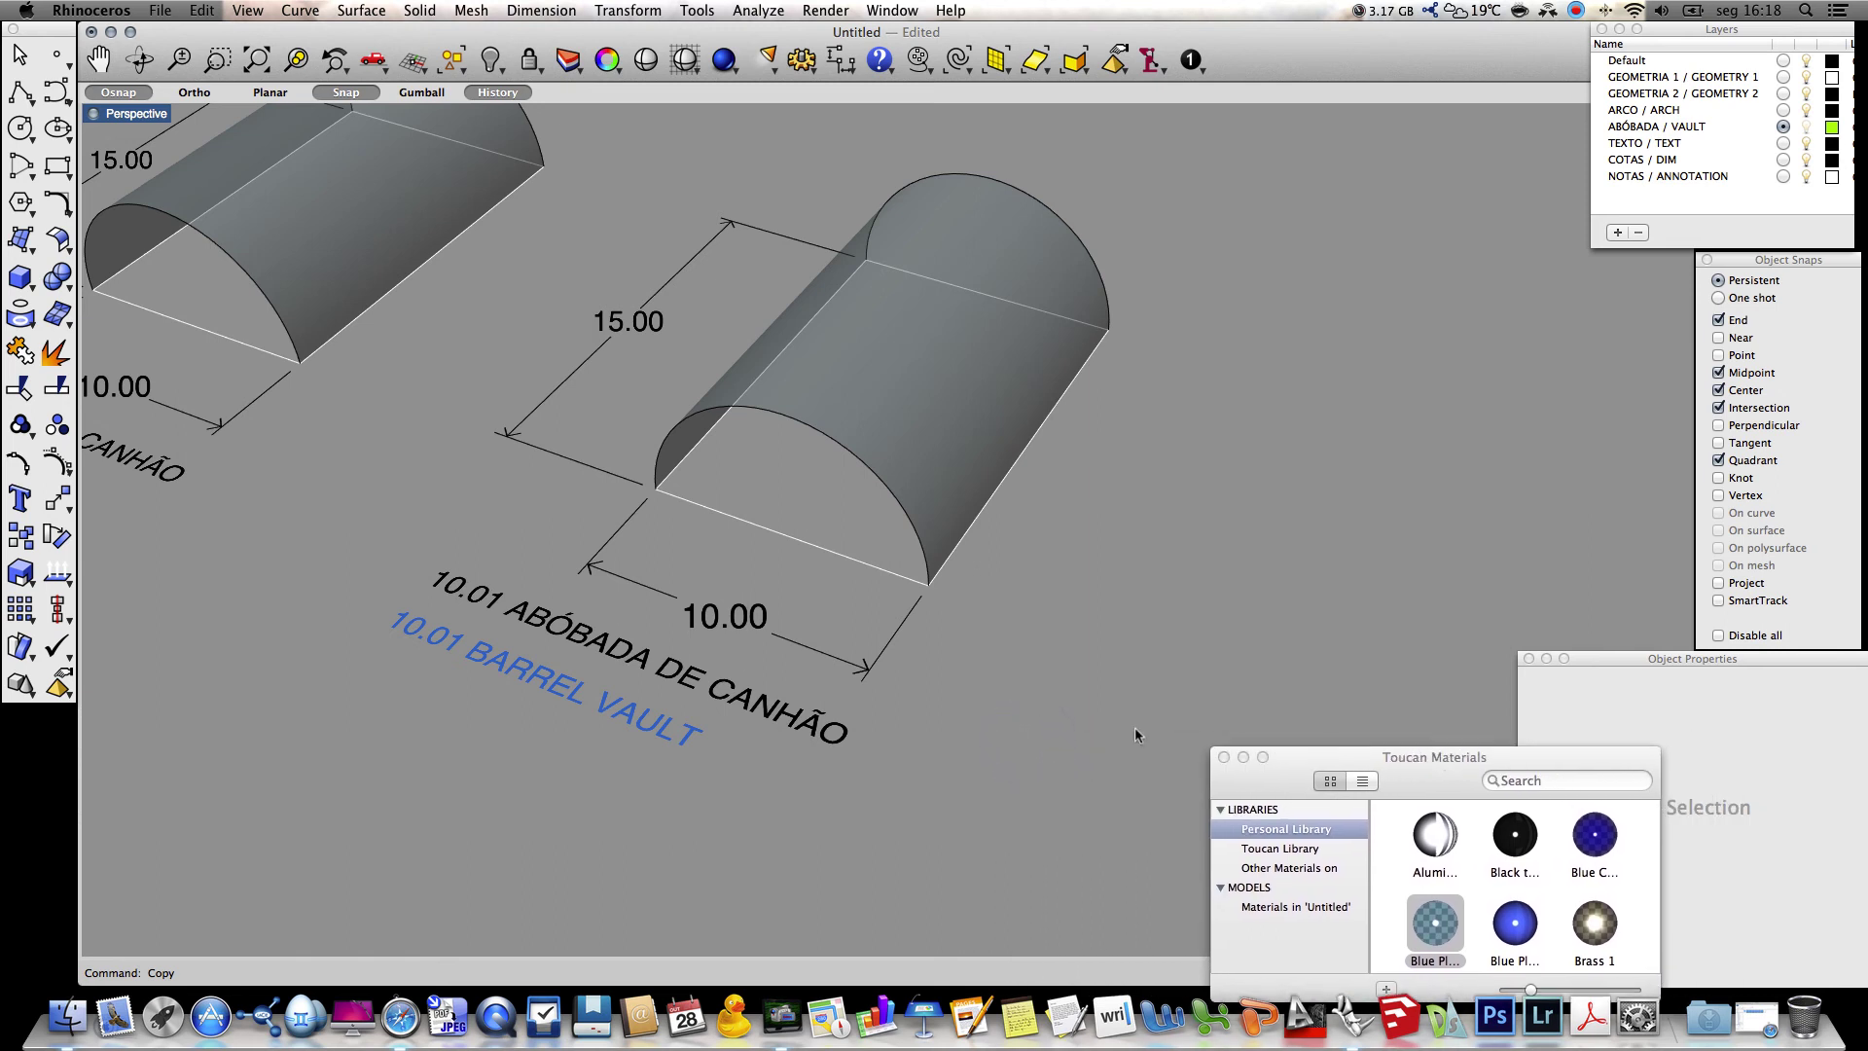
left_click(593, 650)
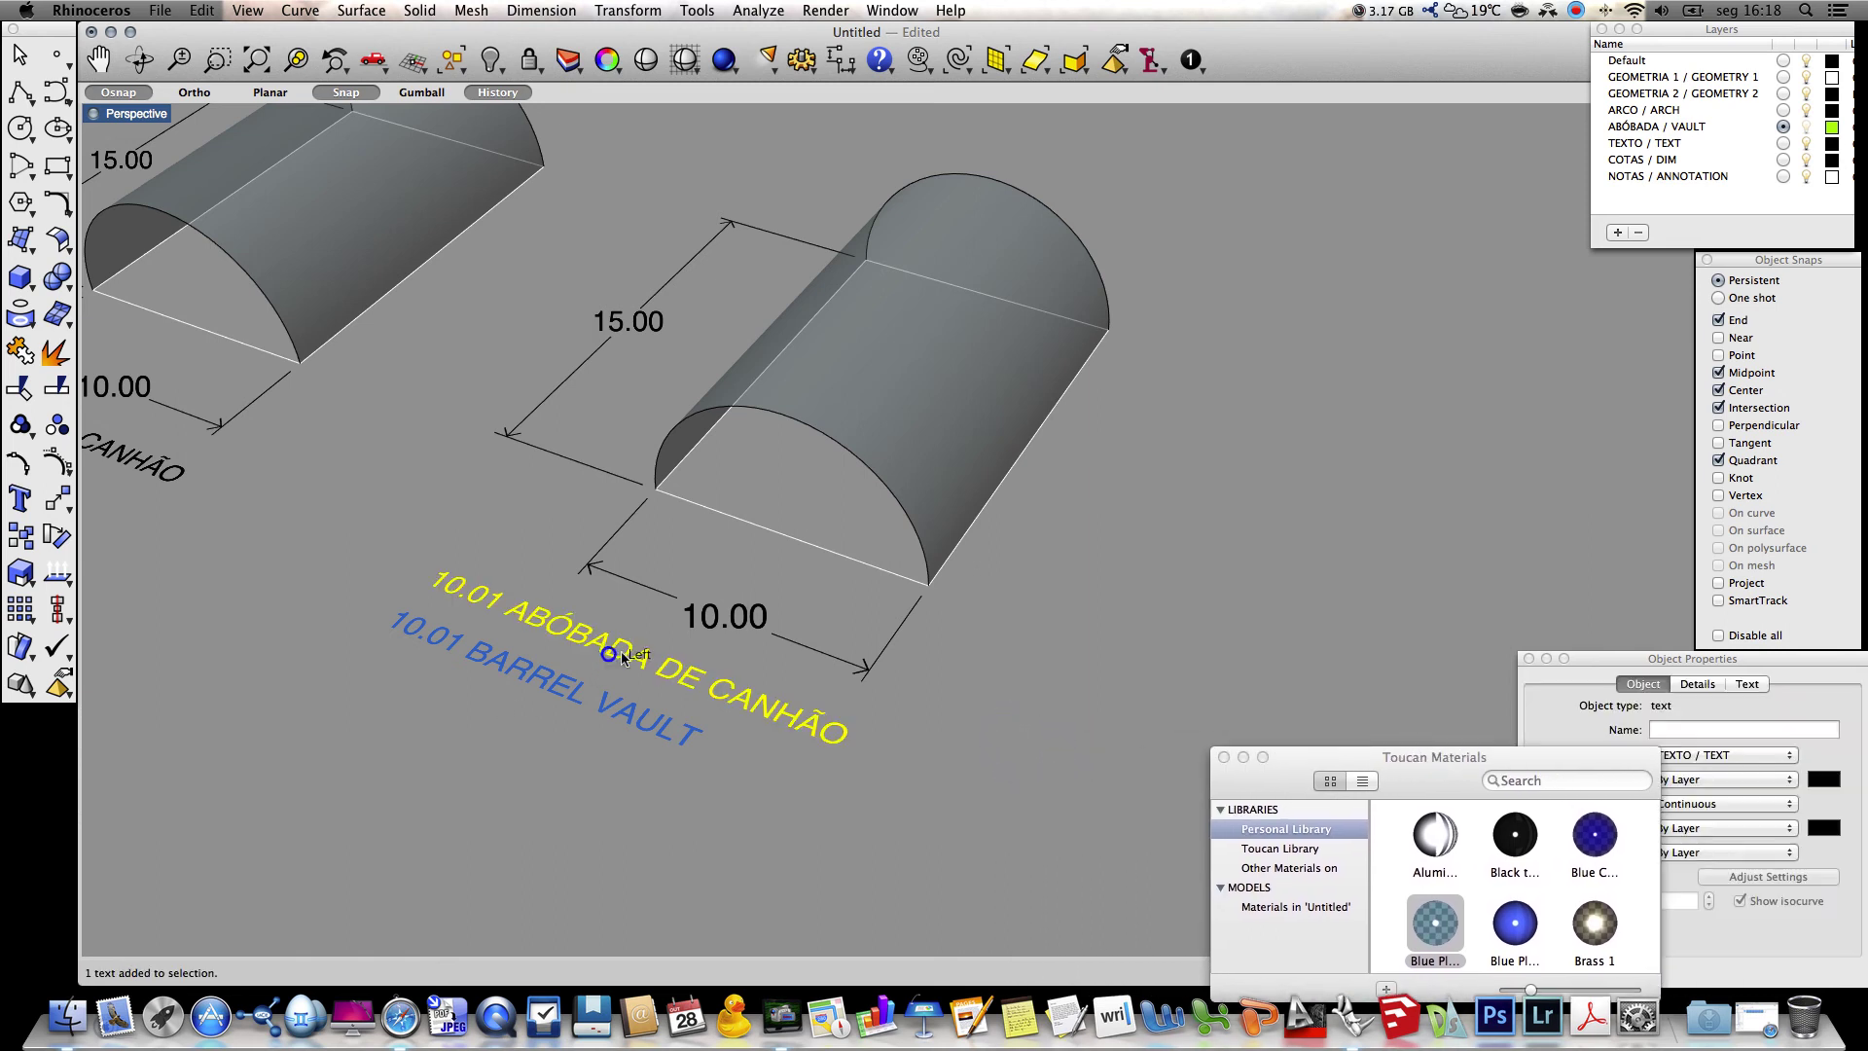
left_click(1747, 685)
left_click_drag(1742, 832, 1693, 827)
key("BackSpace")
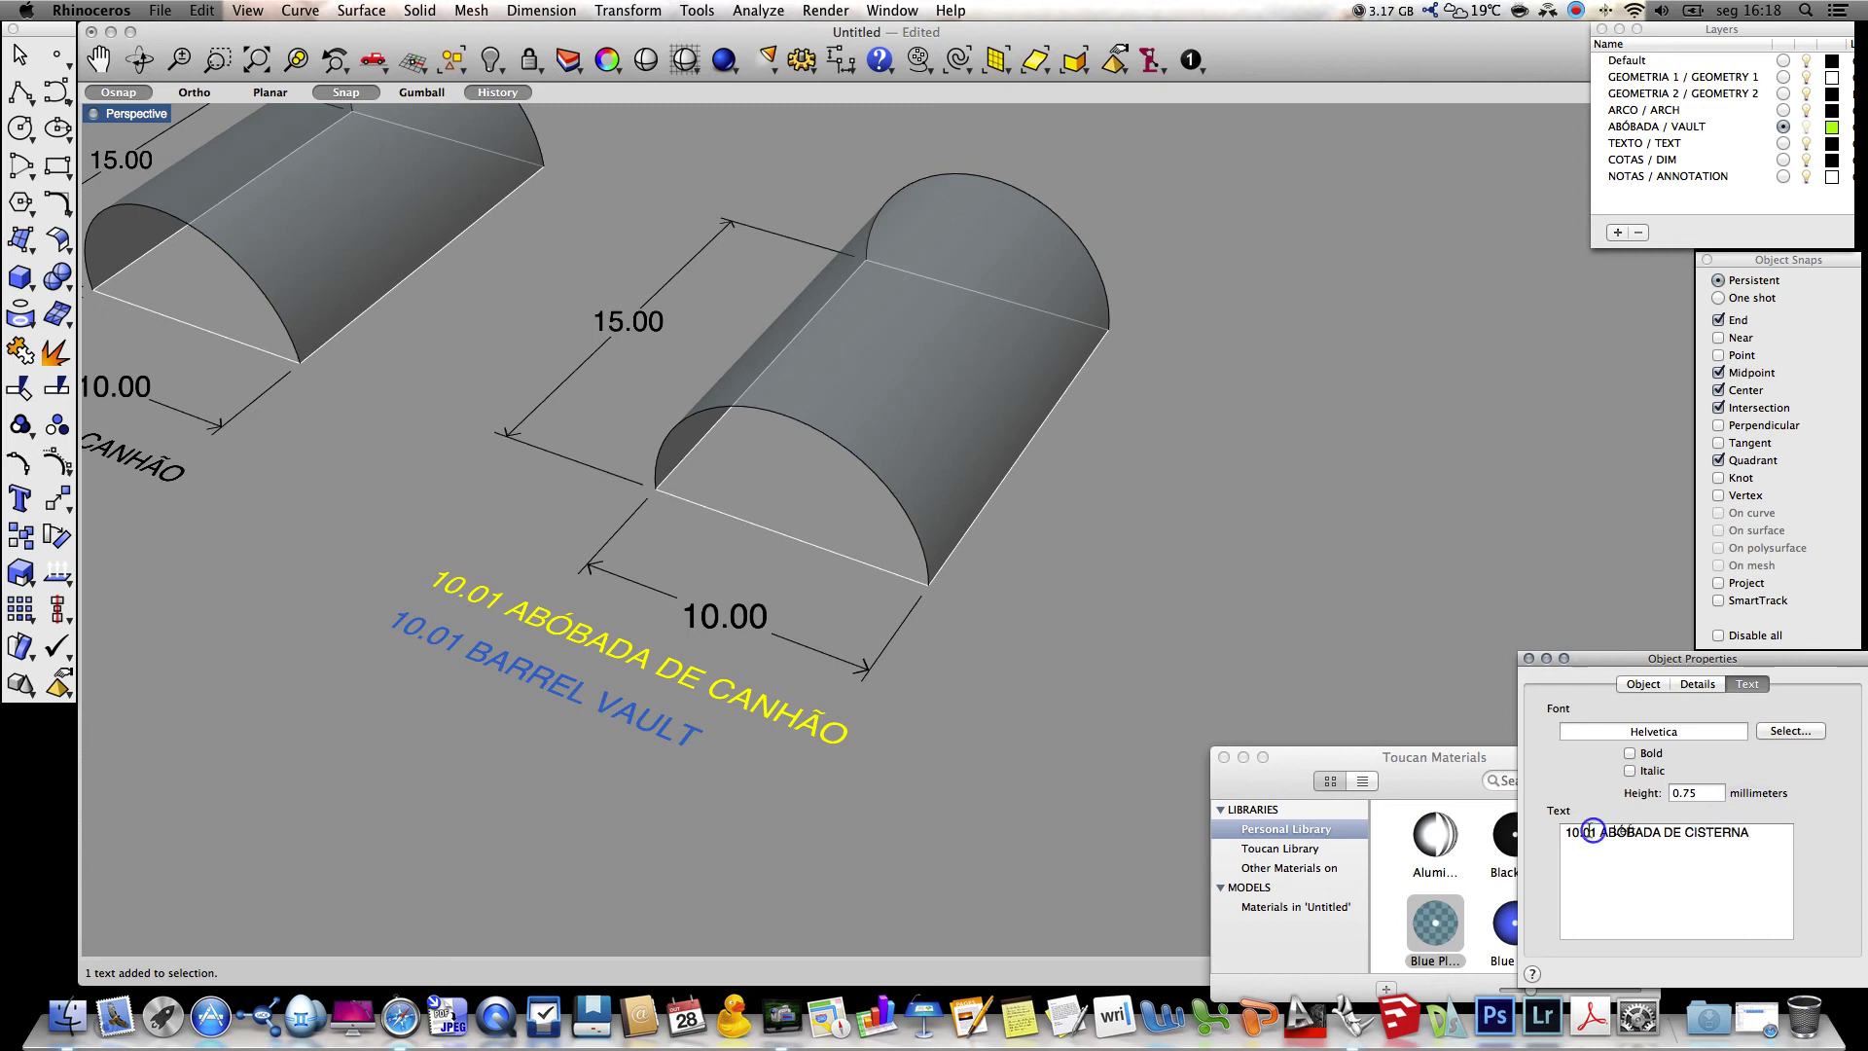
key("BackSpace")
type("2")
left_click(883, 858)
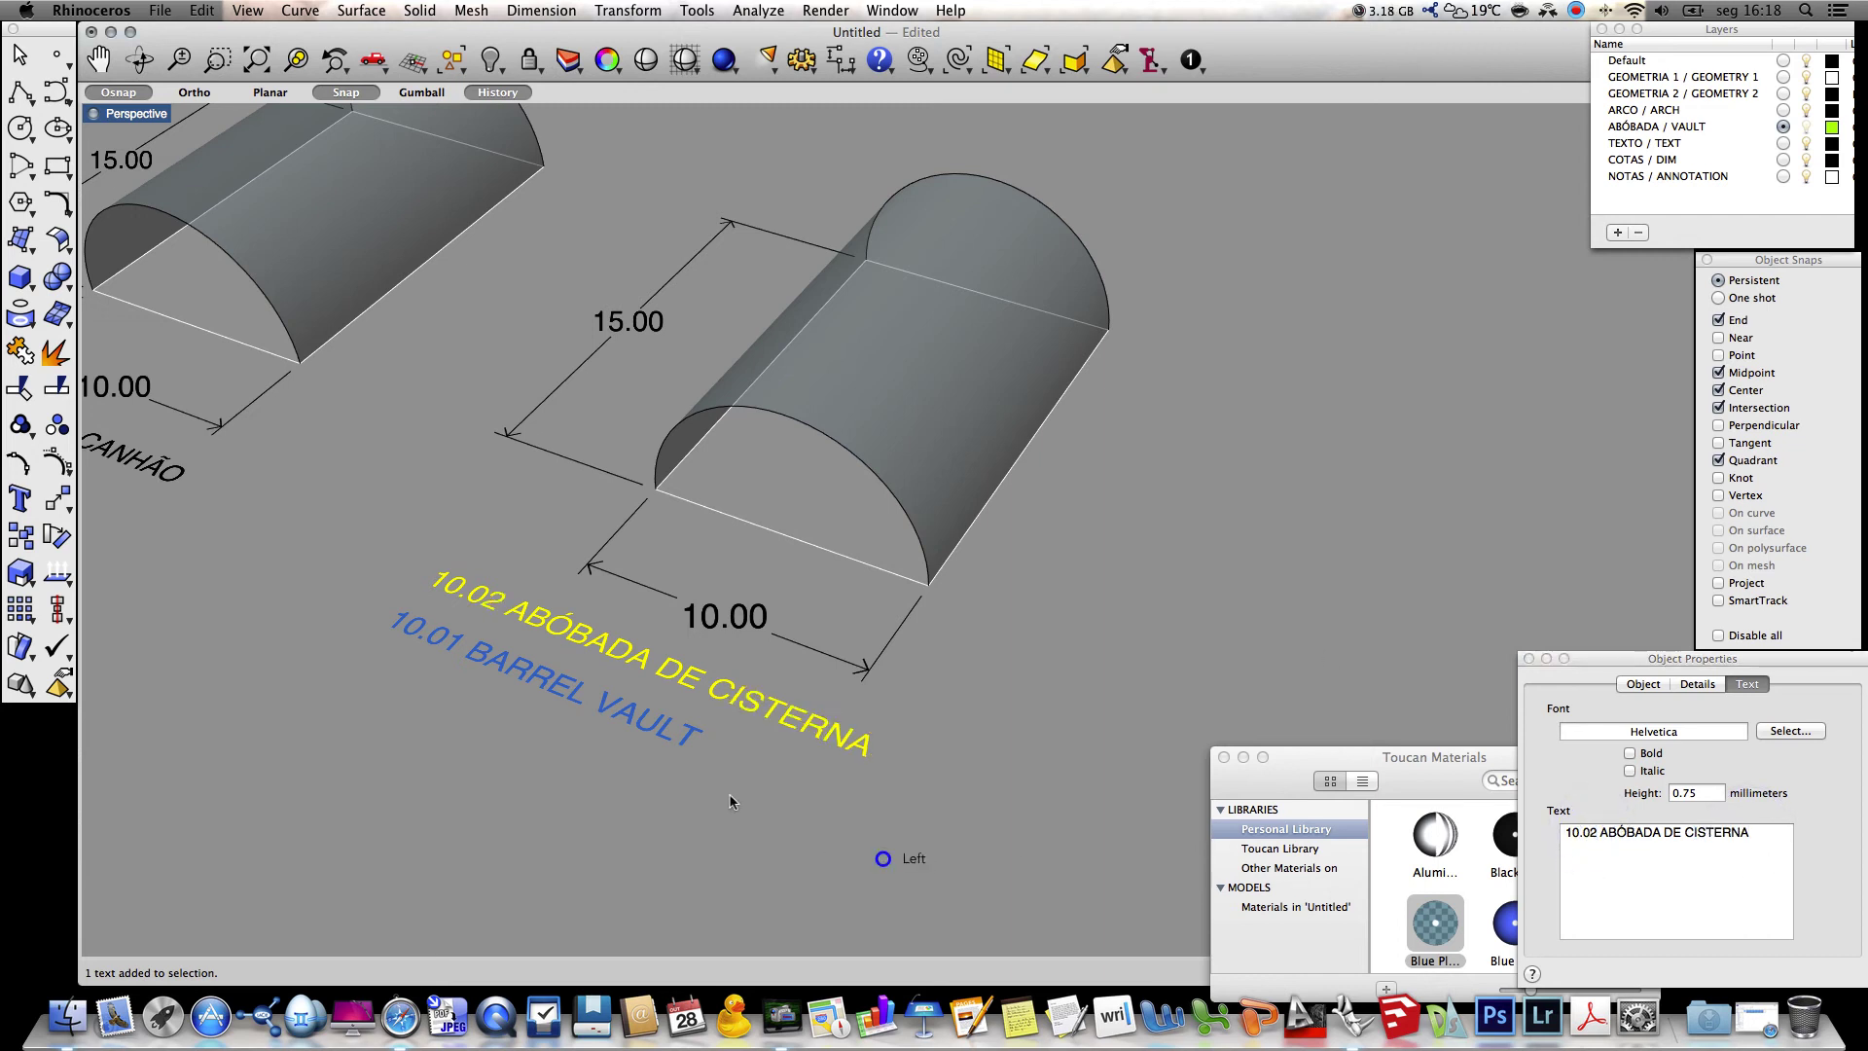
Change the copied vault's English title to "10.02 CISTERN VAULT"
left_click(682, 731)
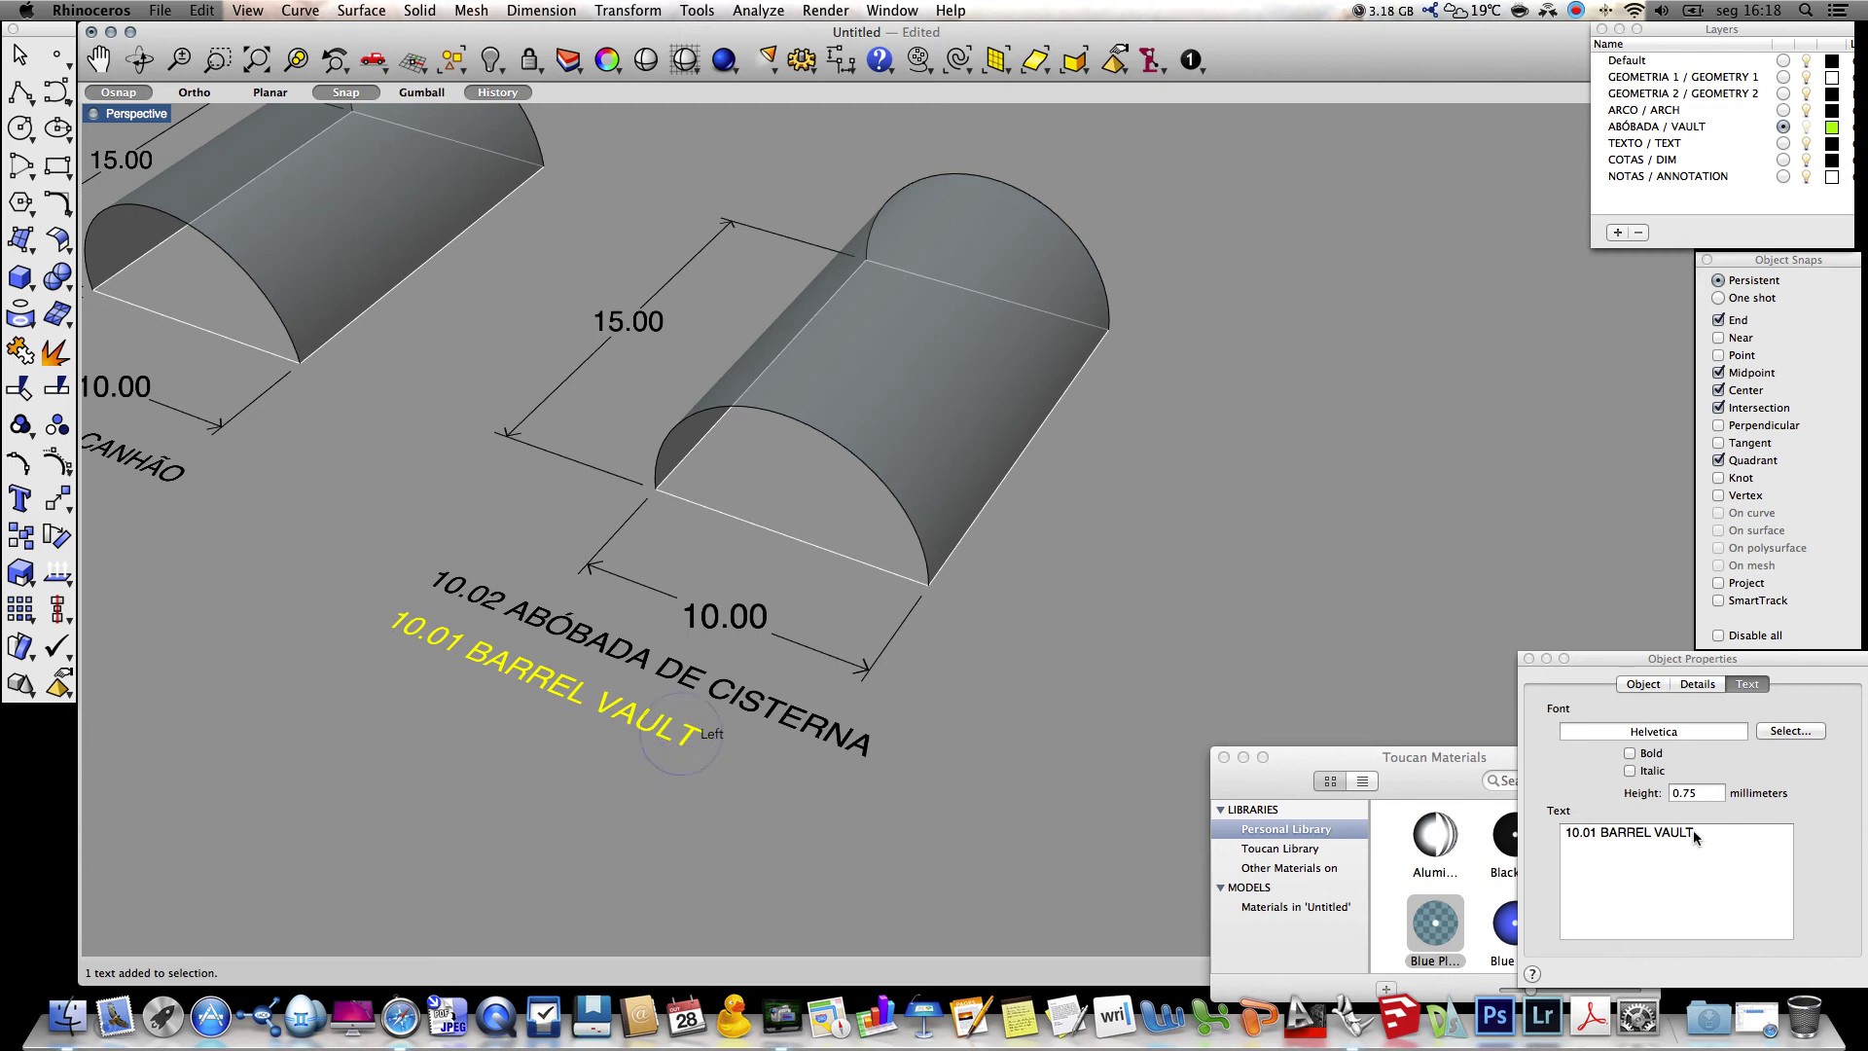
left_click_drag(1650, 833, 1603, 835)
type("CIRTER")
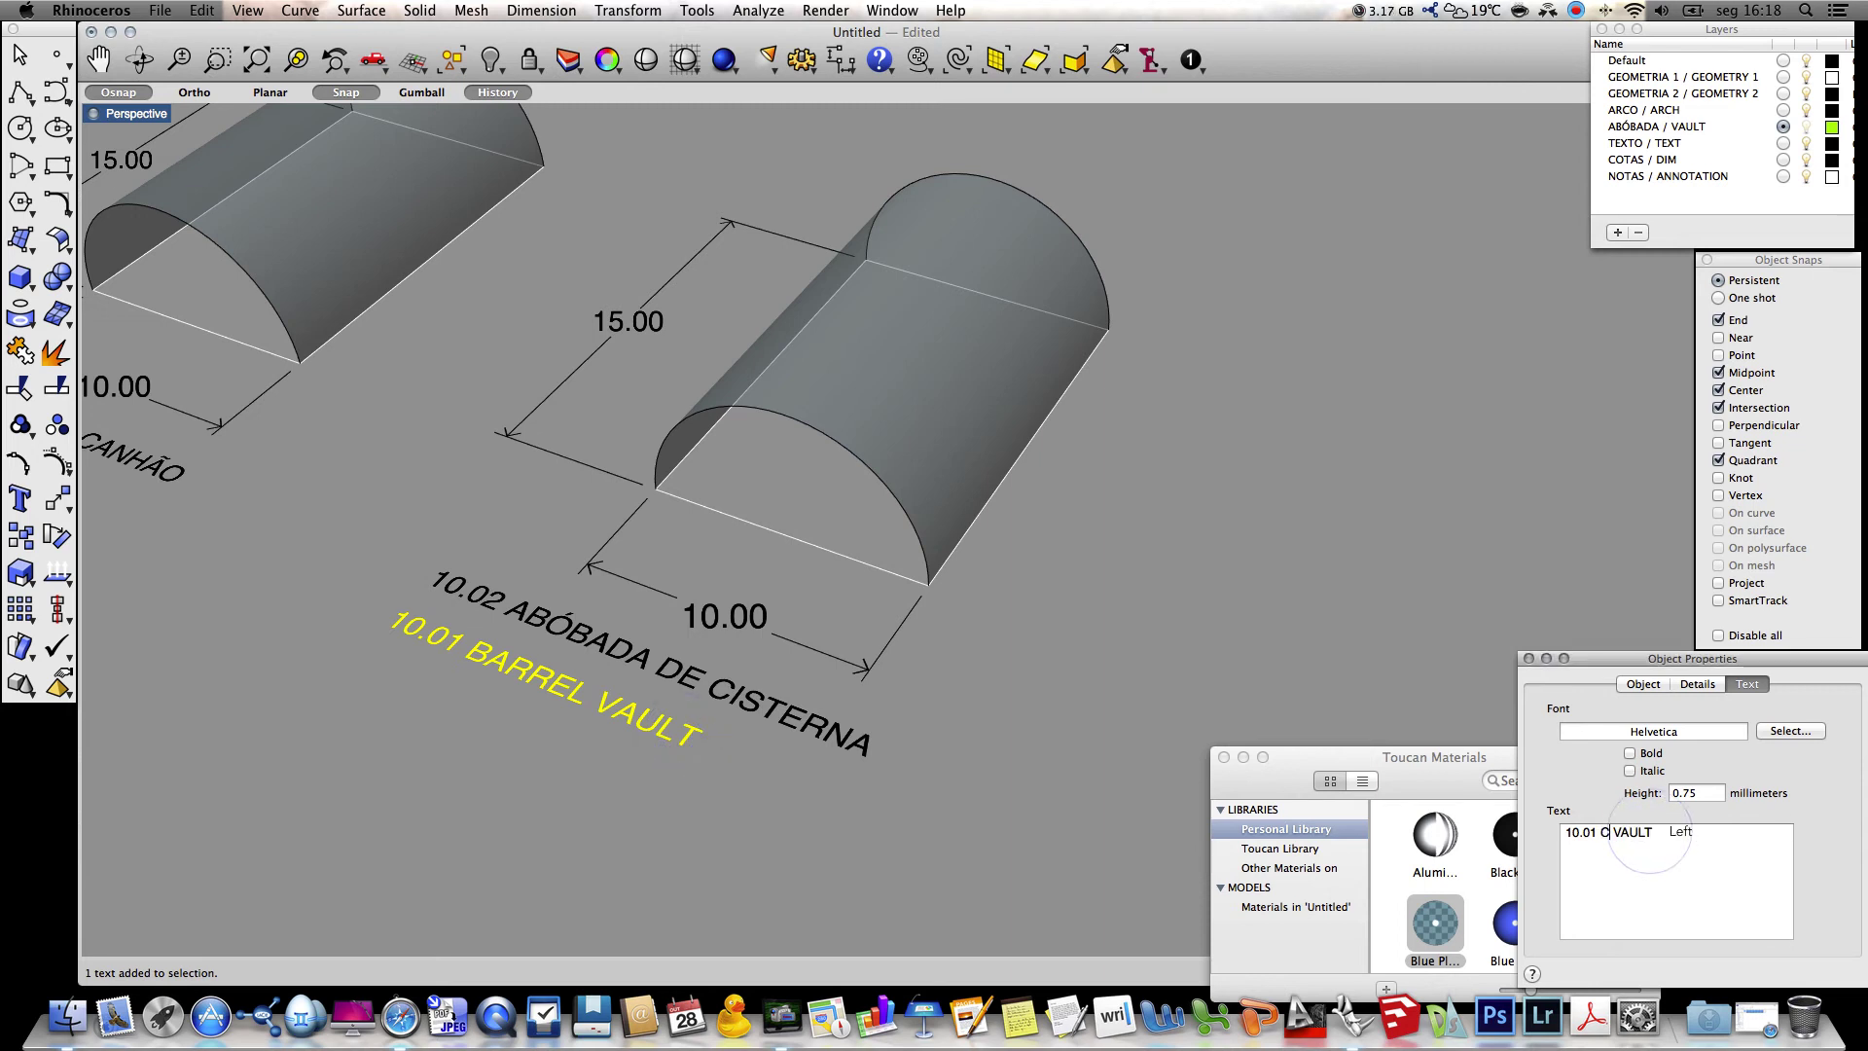
type("N")
left_click(1592, 832)
key("BackSpace")
type("2")
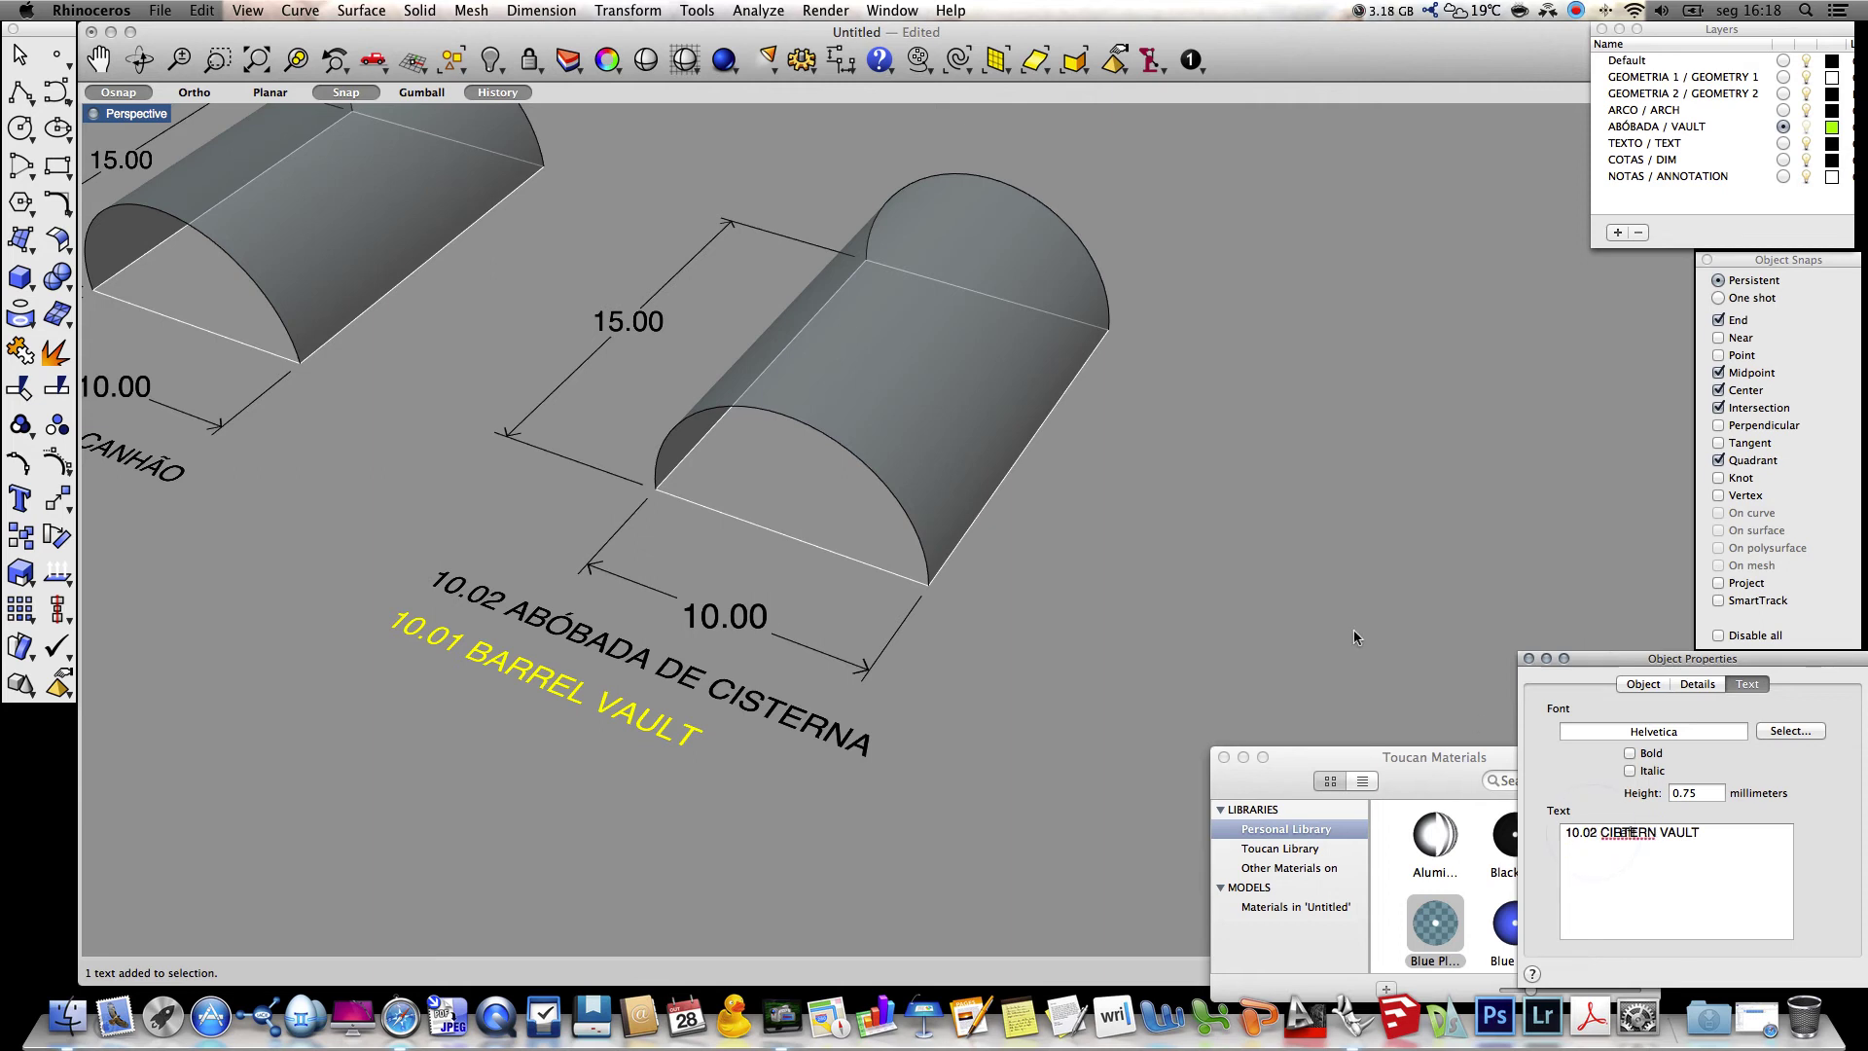
left_click(1353, 633)
left_click(1620, 834)
key("BackSpace")
type("S")
left_click(1297, 654)
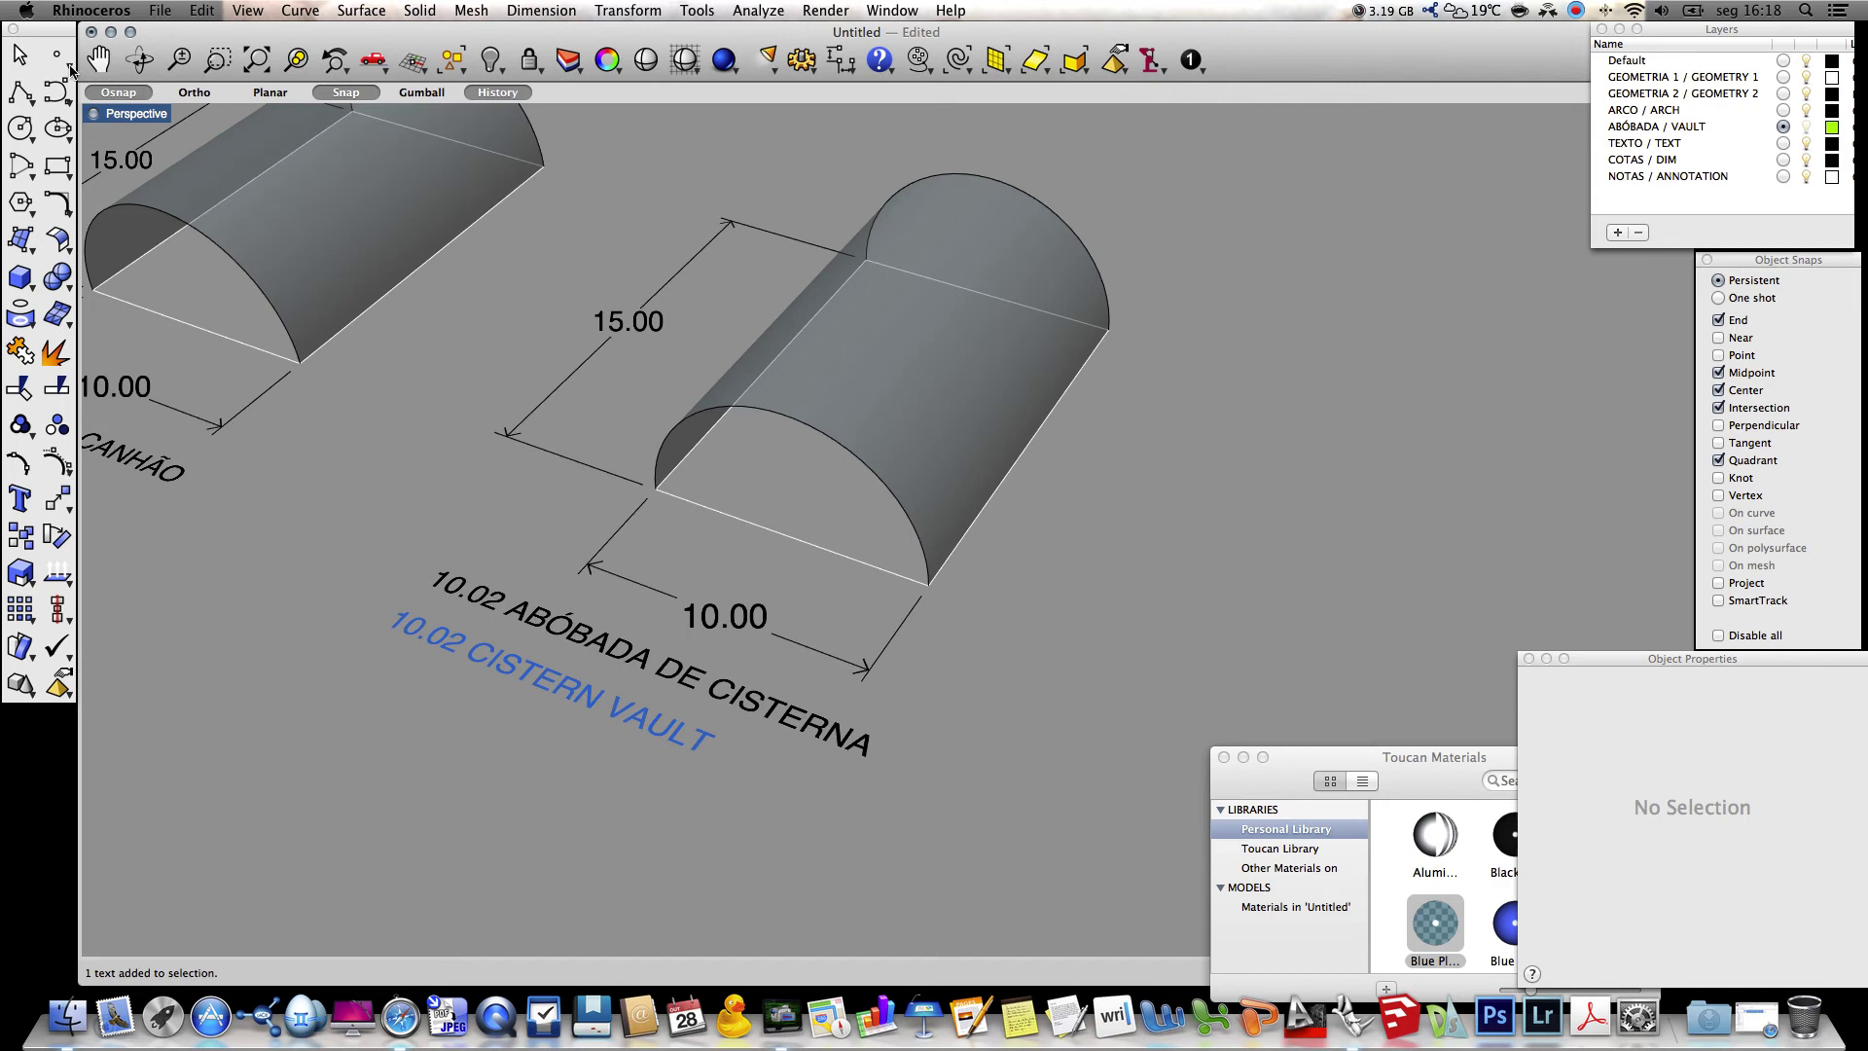
left_click(19, 90)
left_click(1783, 94)
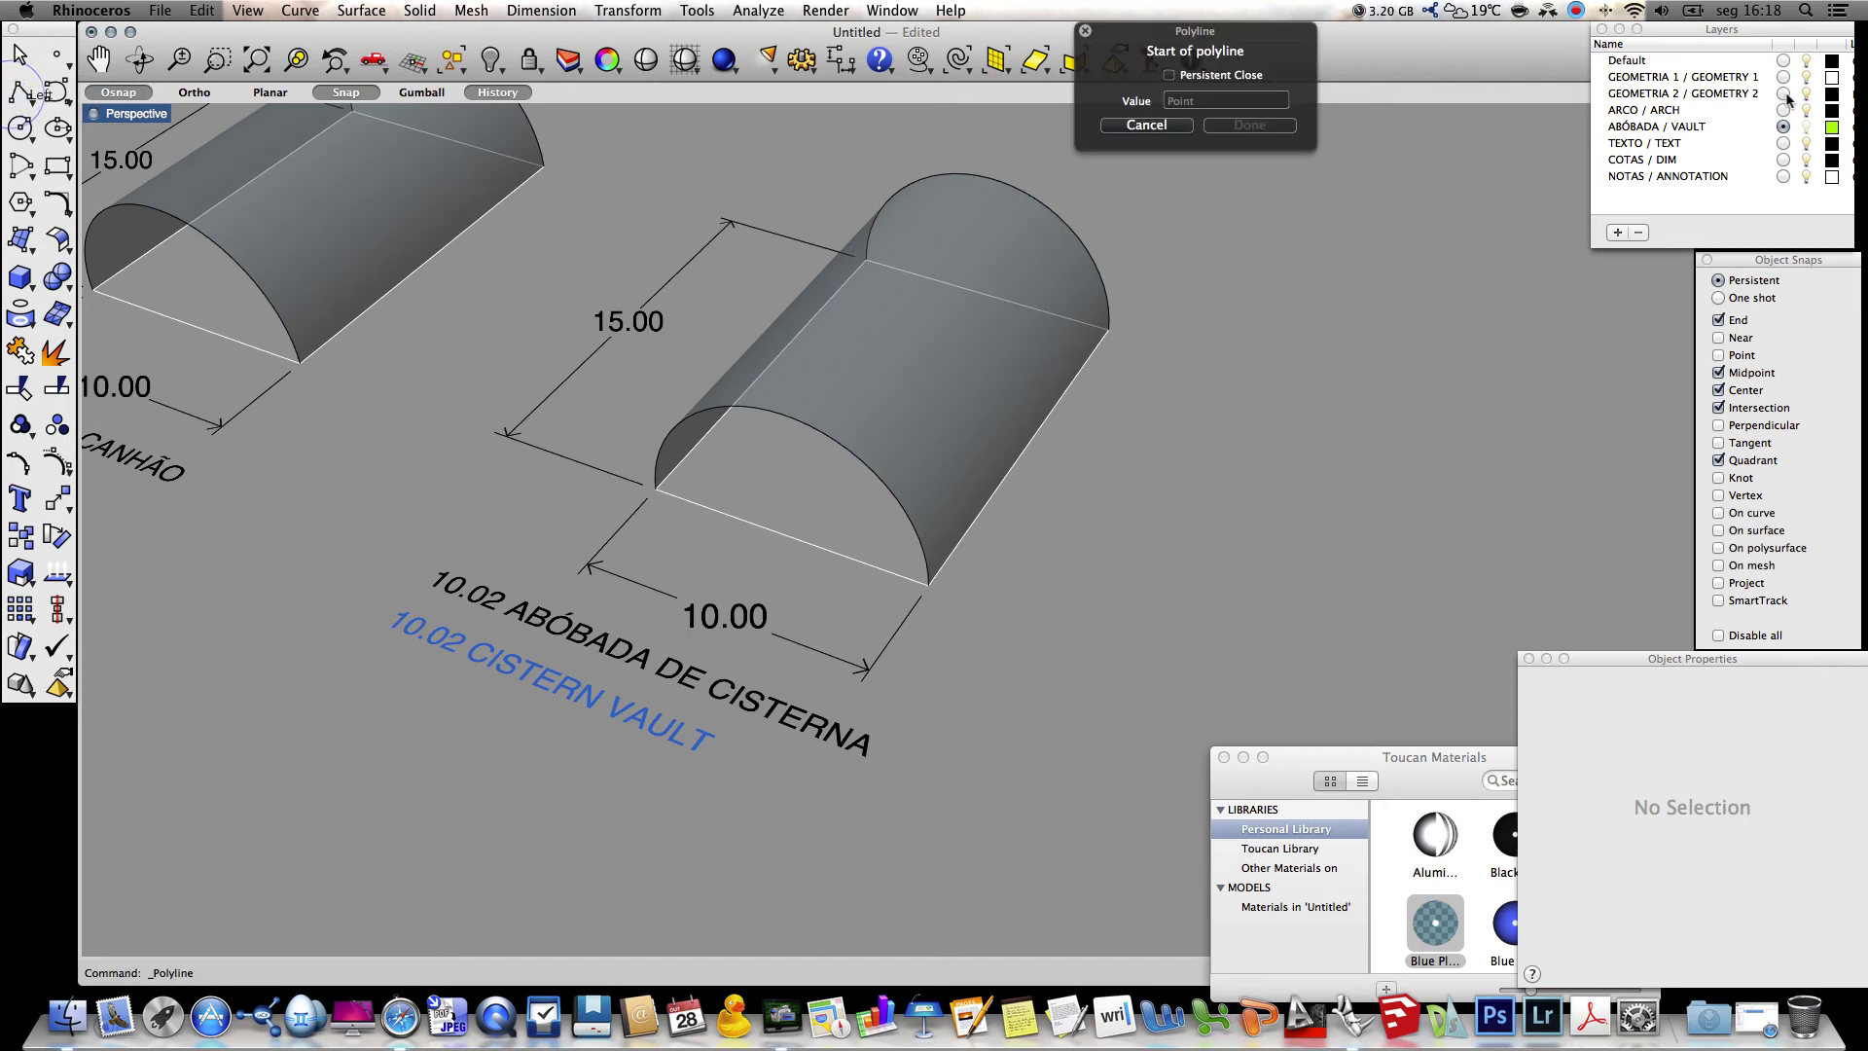
left_click(928, 587)
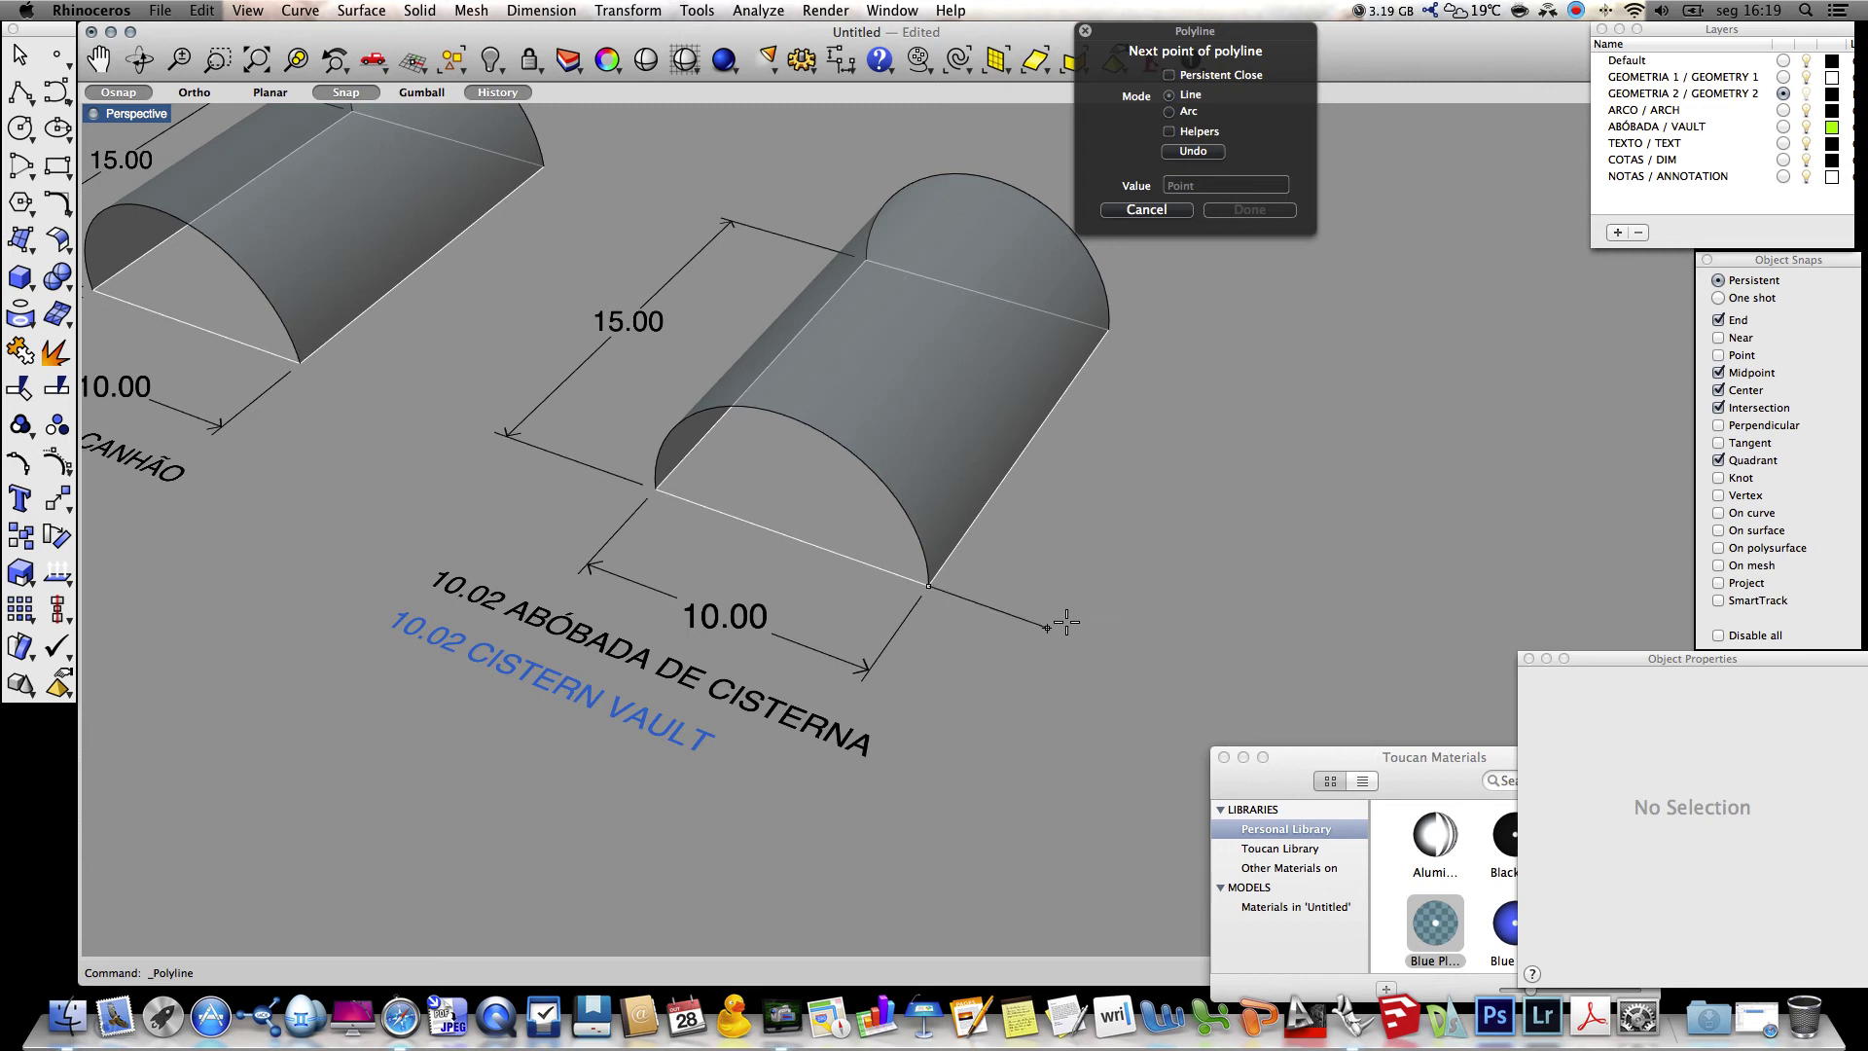
type("@10<45")
key("Return")
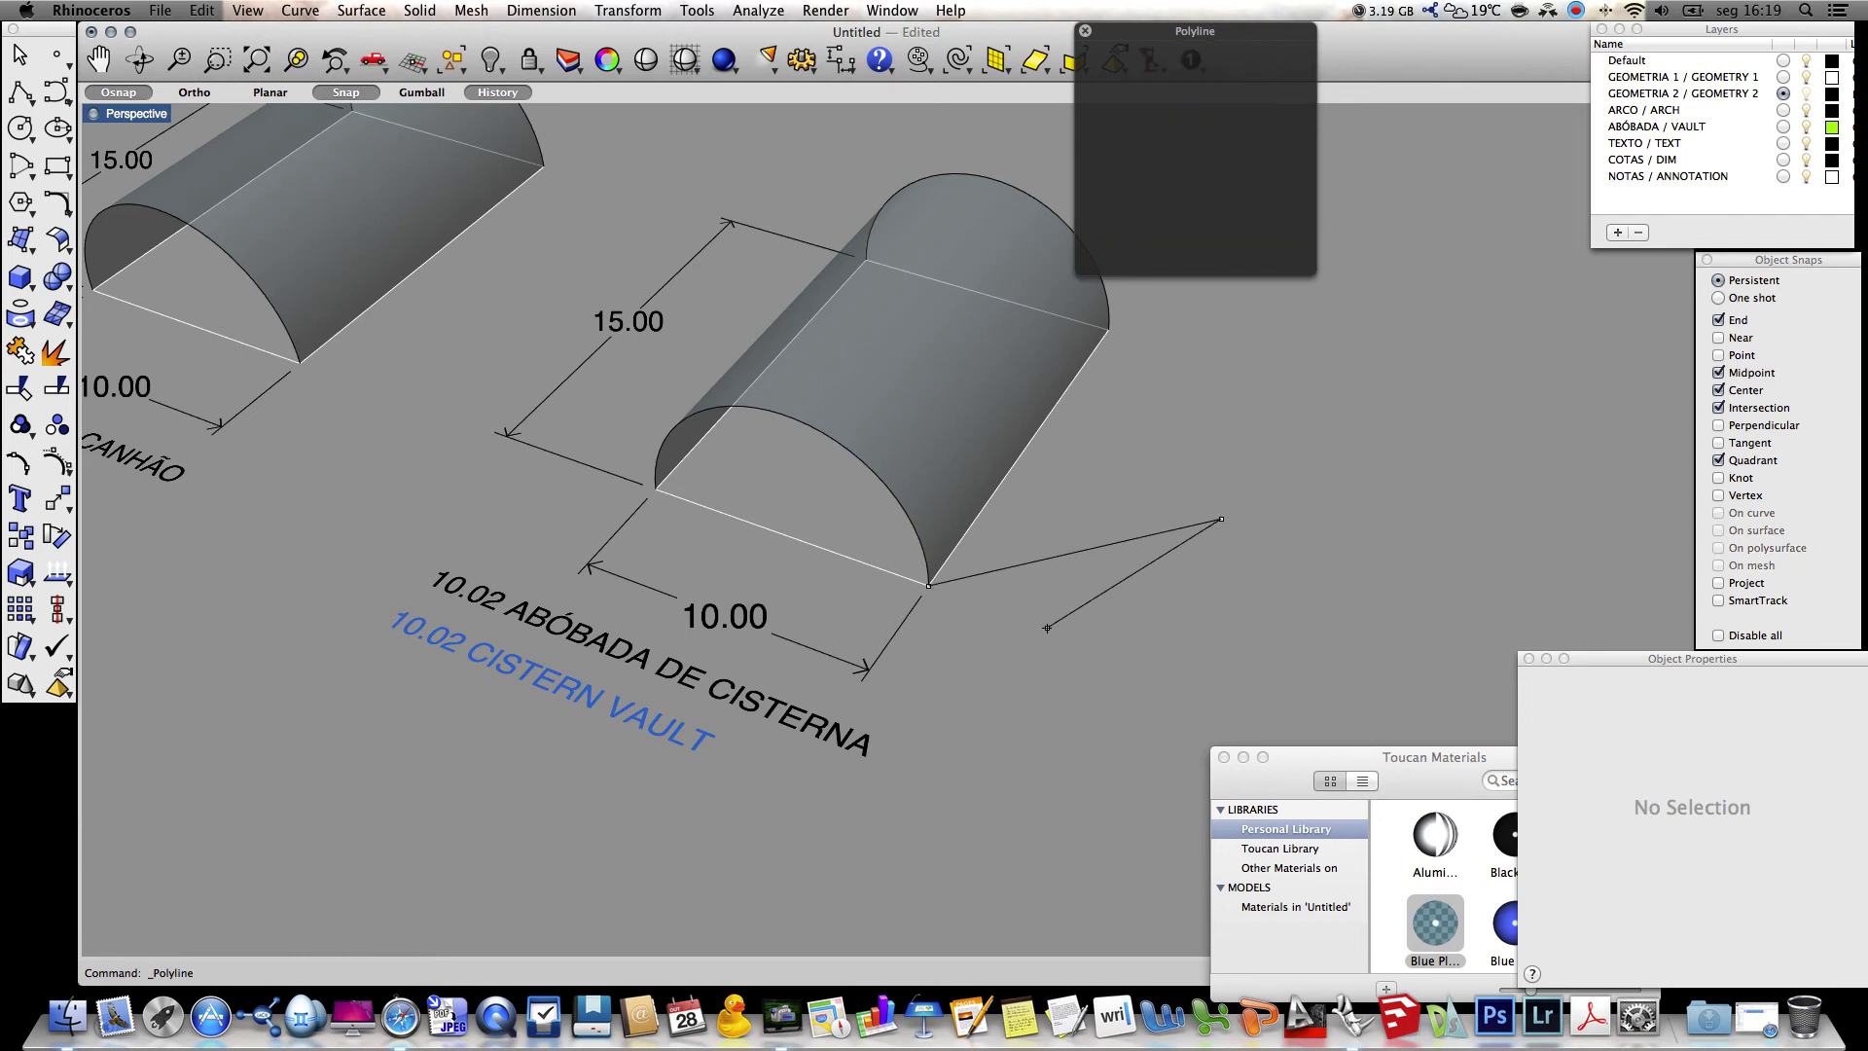
Mirror the dashed diagonal line across the crosswise plane through the midpoint of the rectangle's right side, keeping the original
type("Mirror")
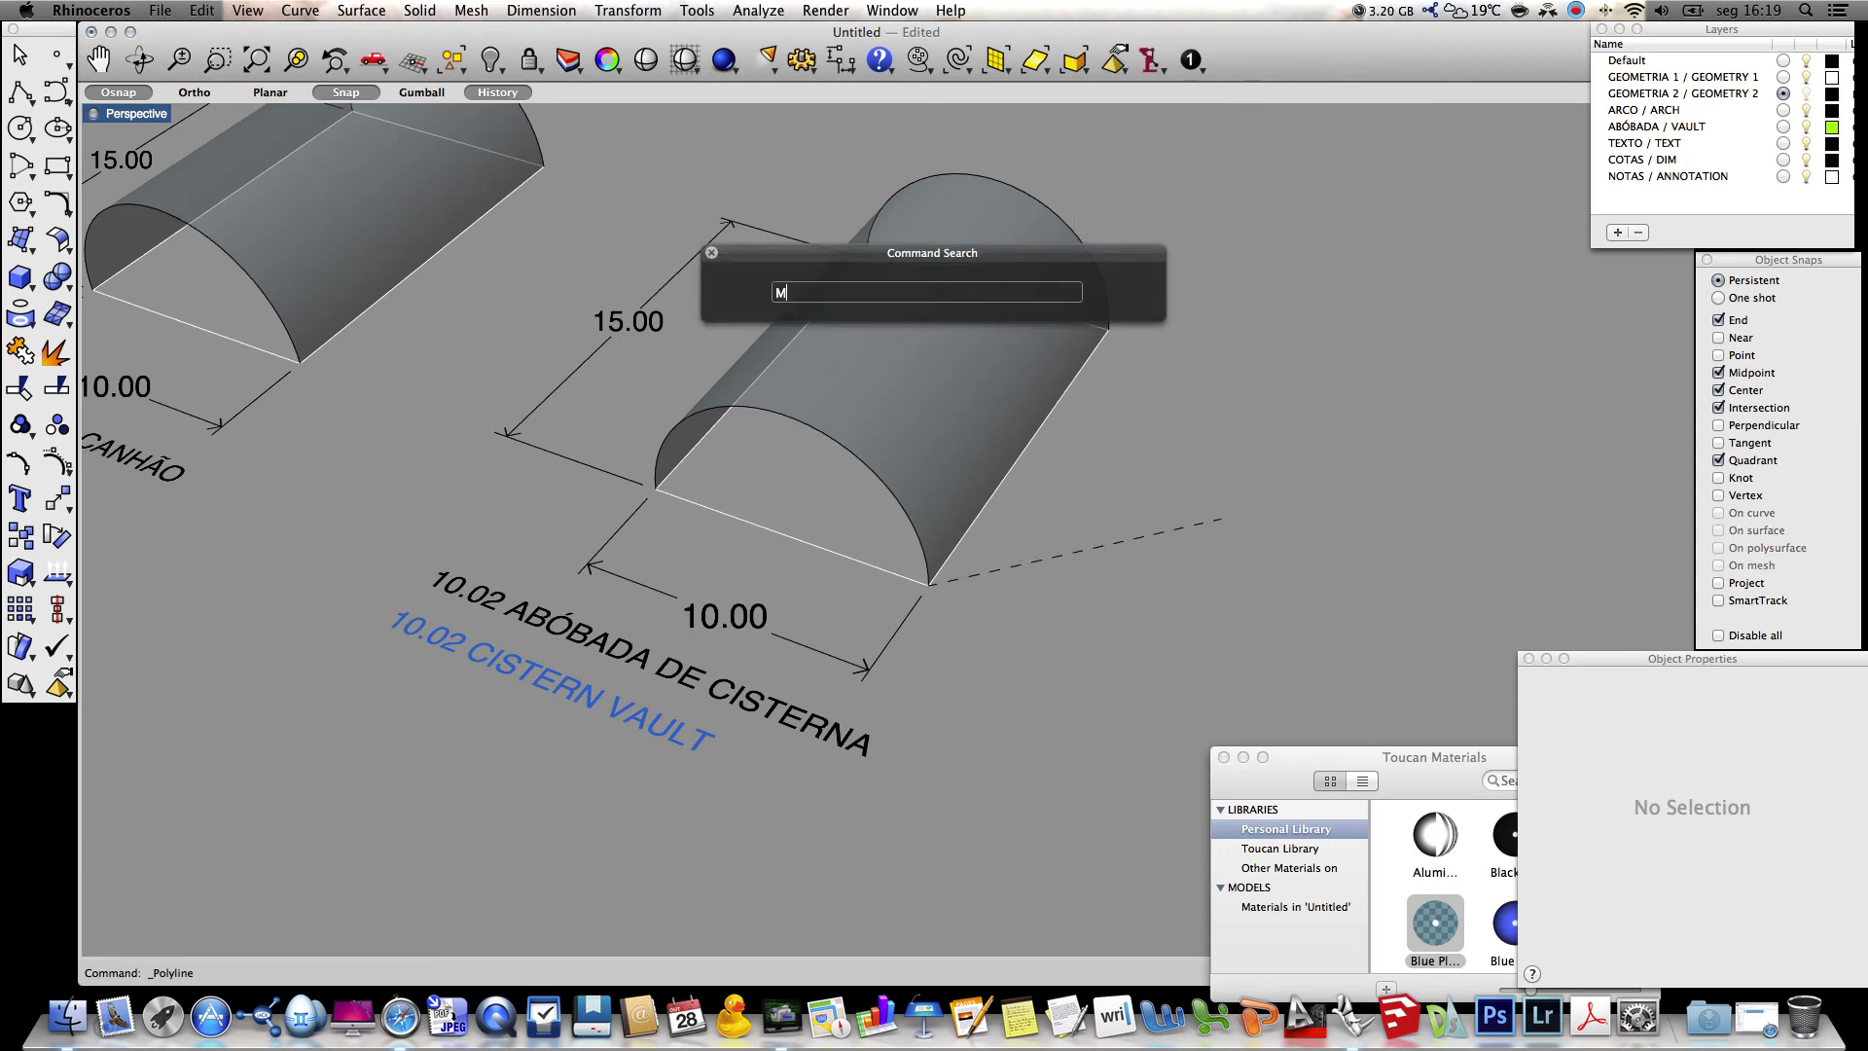
key("Return")
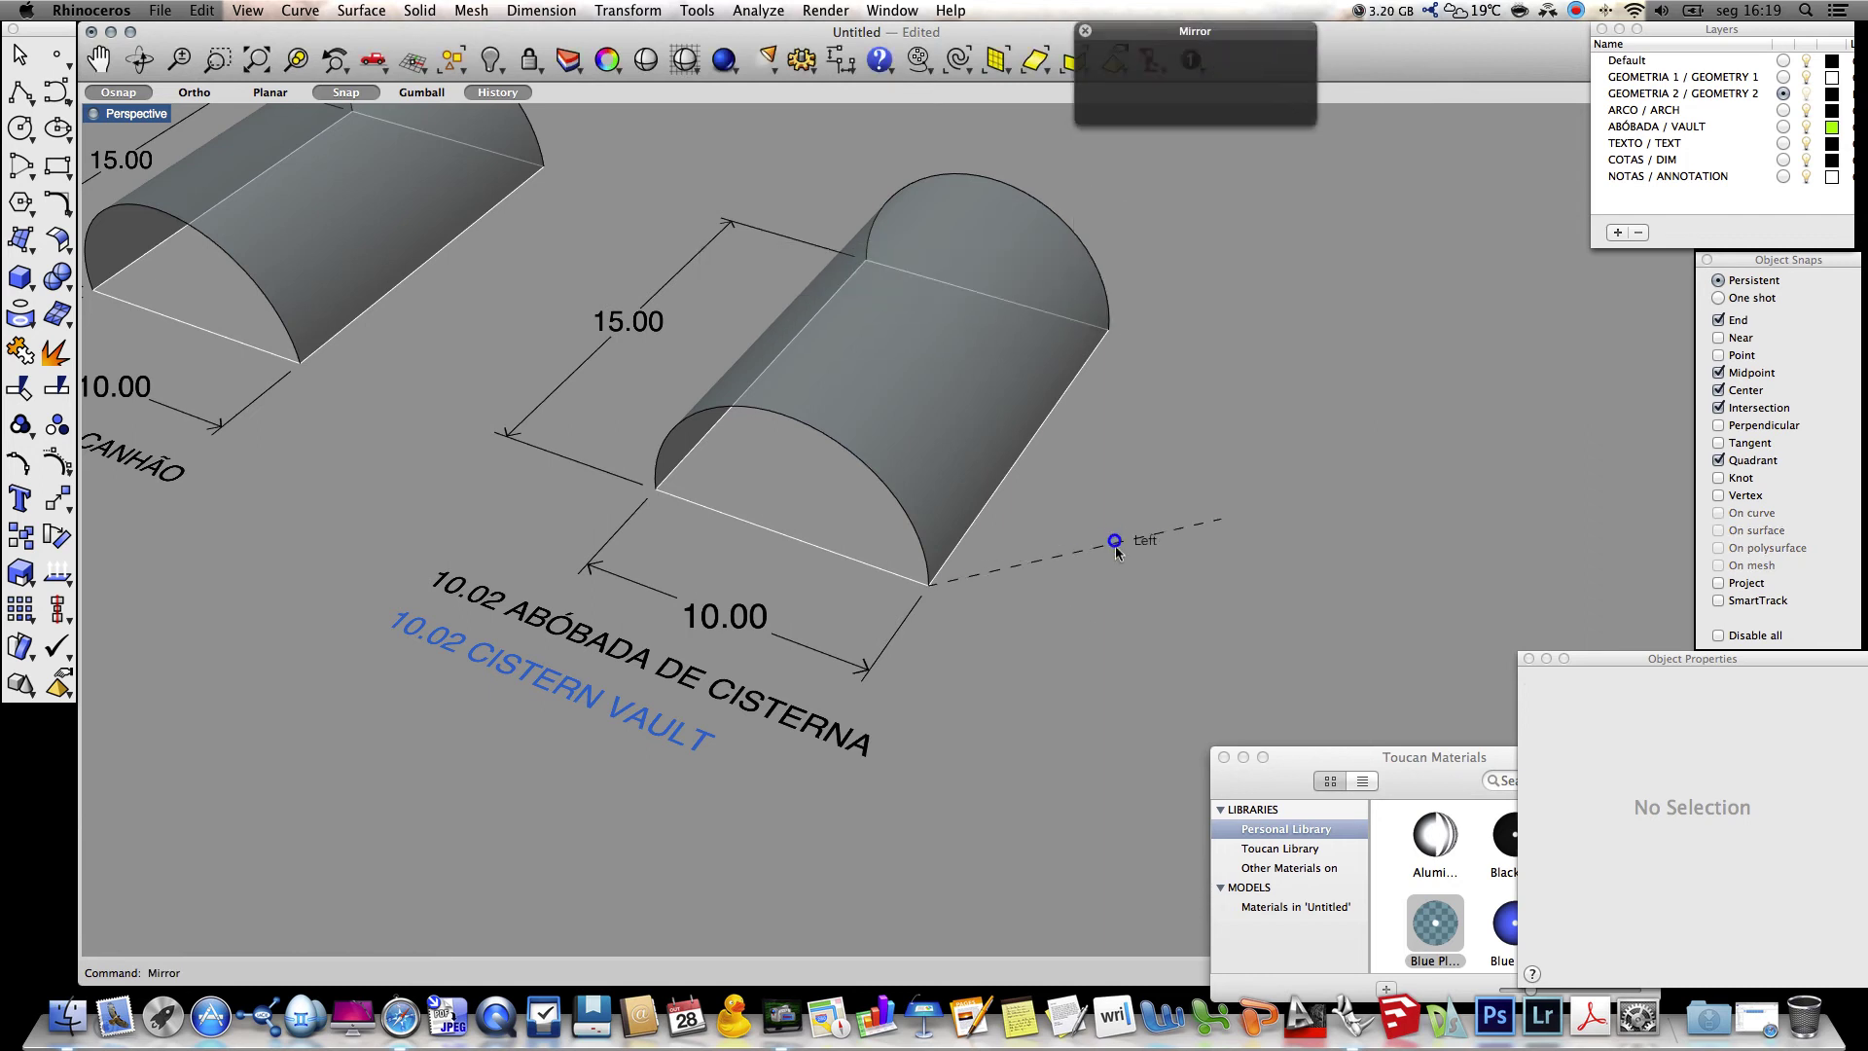
left_click(1116, 543)
key("Return")
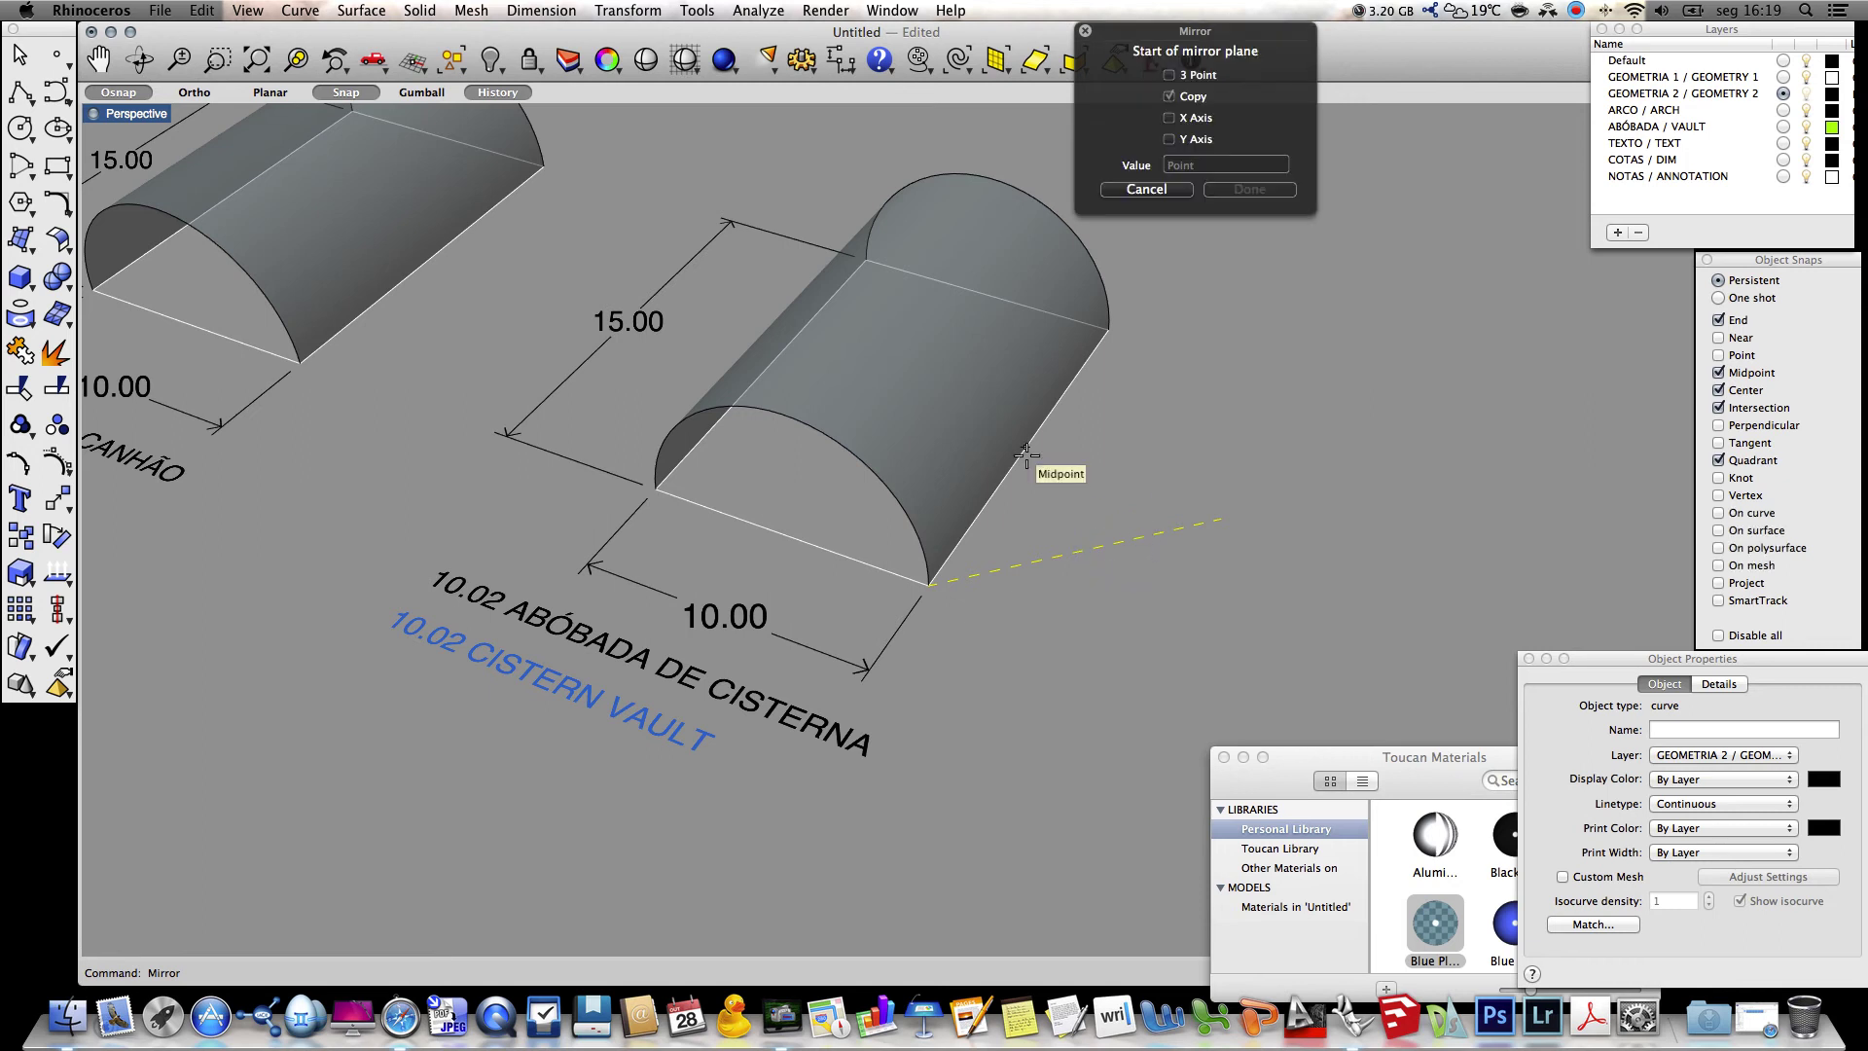
left_click(1026, 453)
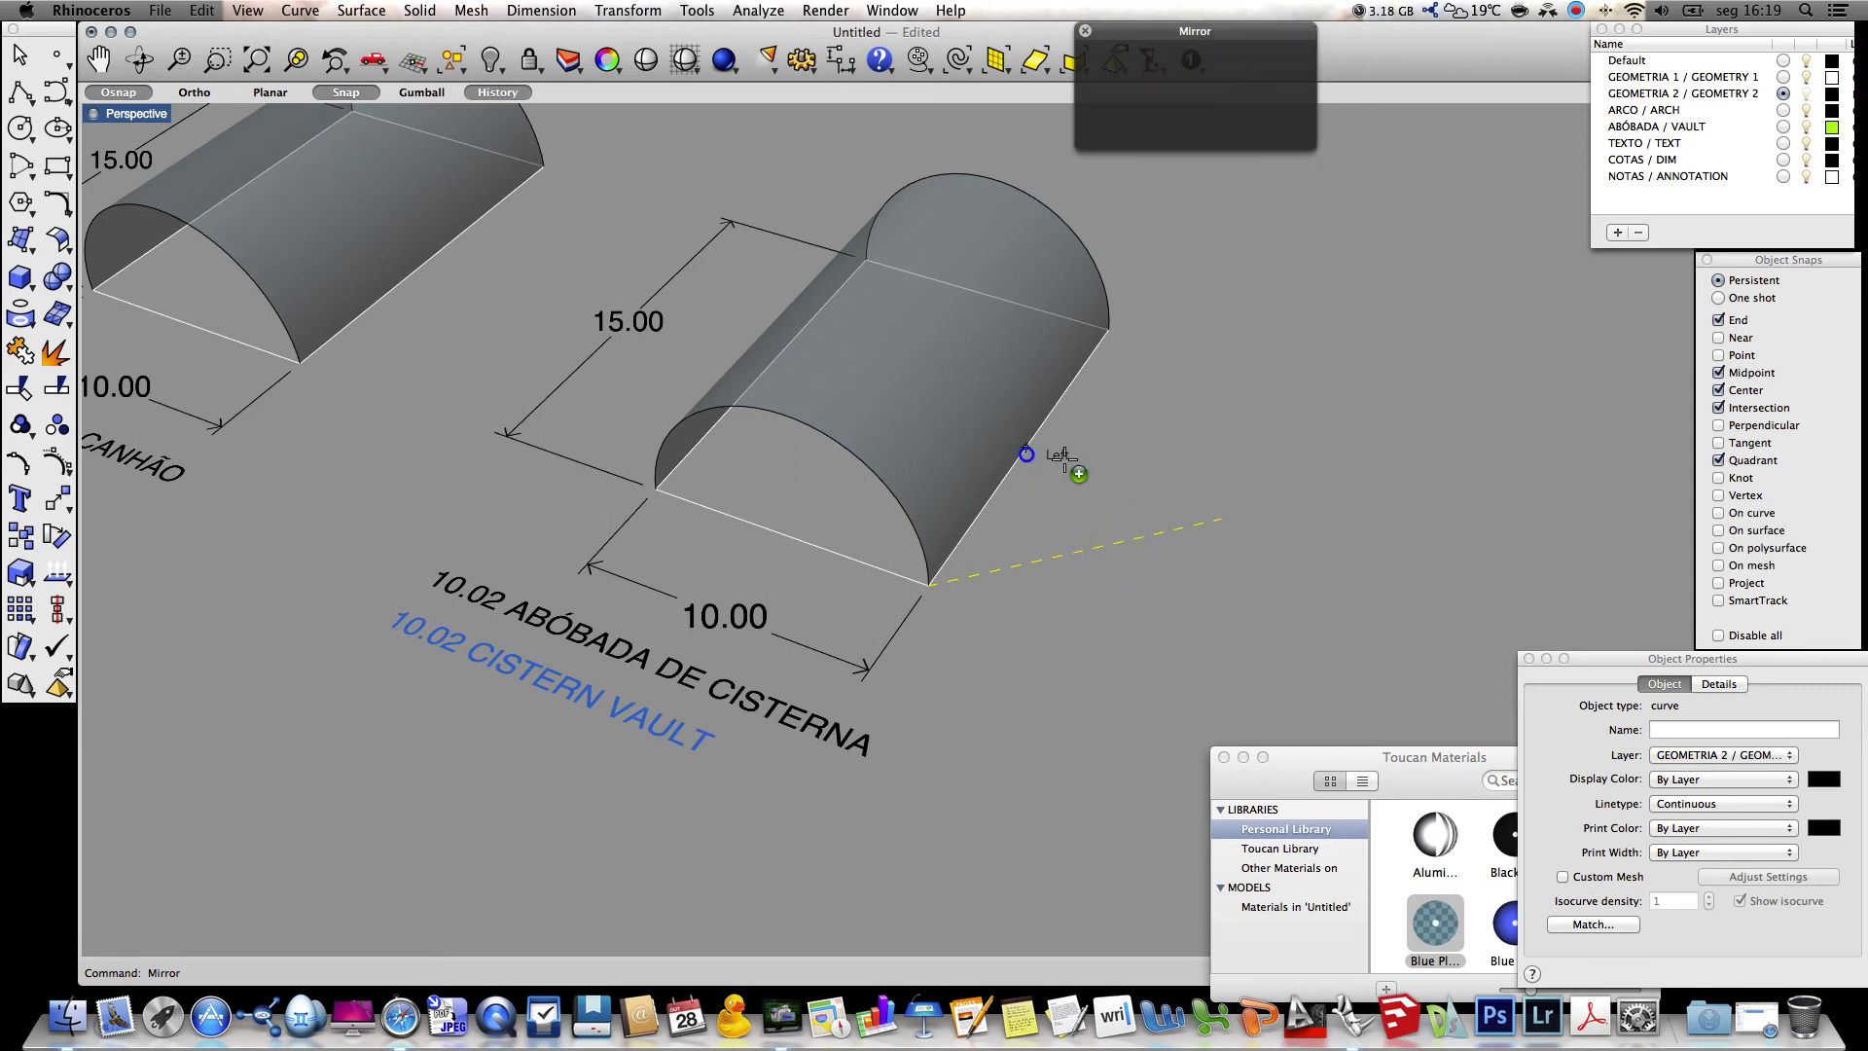
left_click(1129, 484)
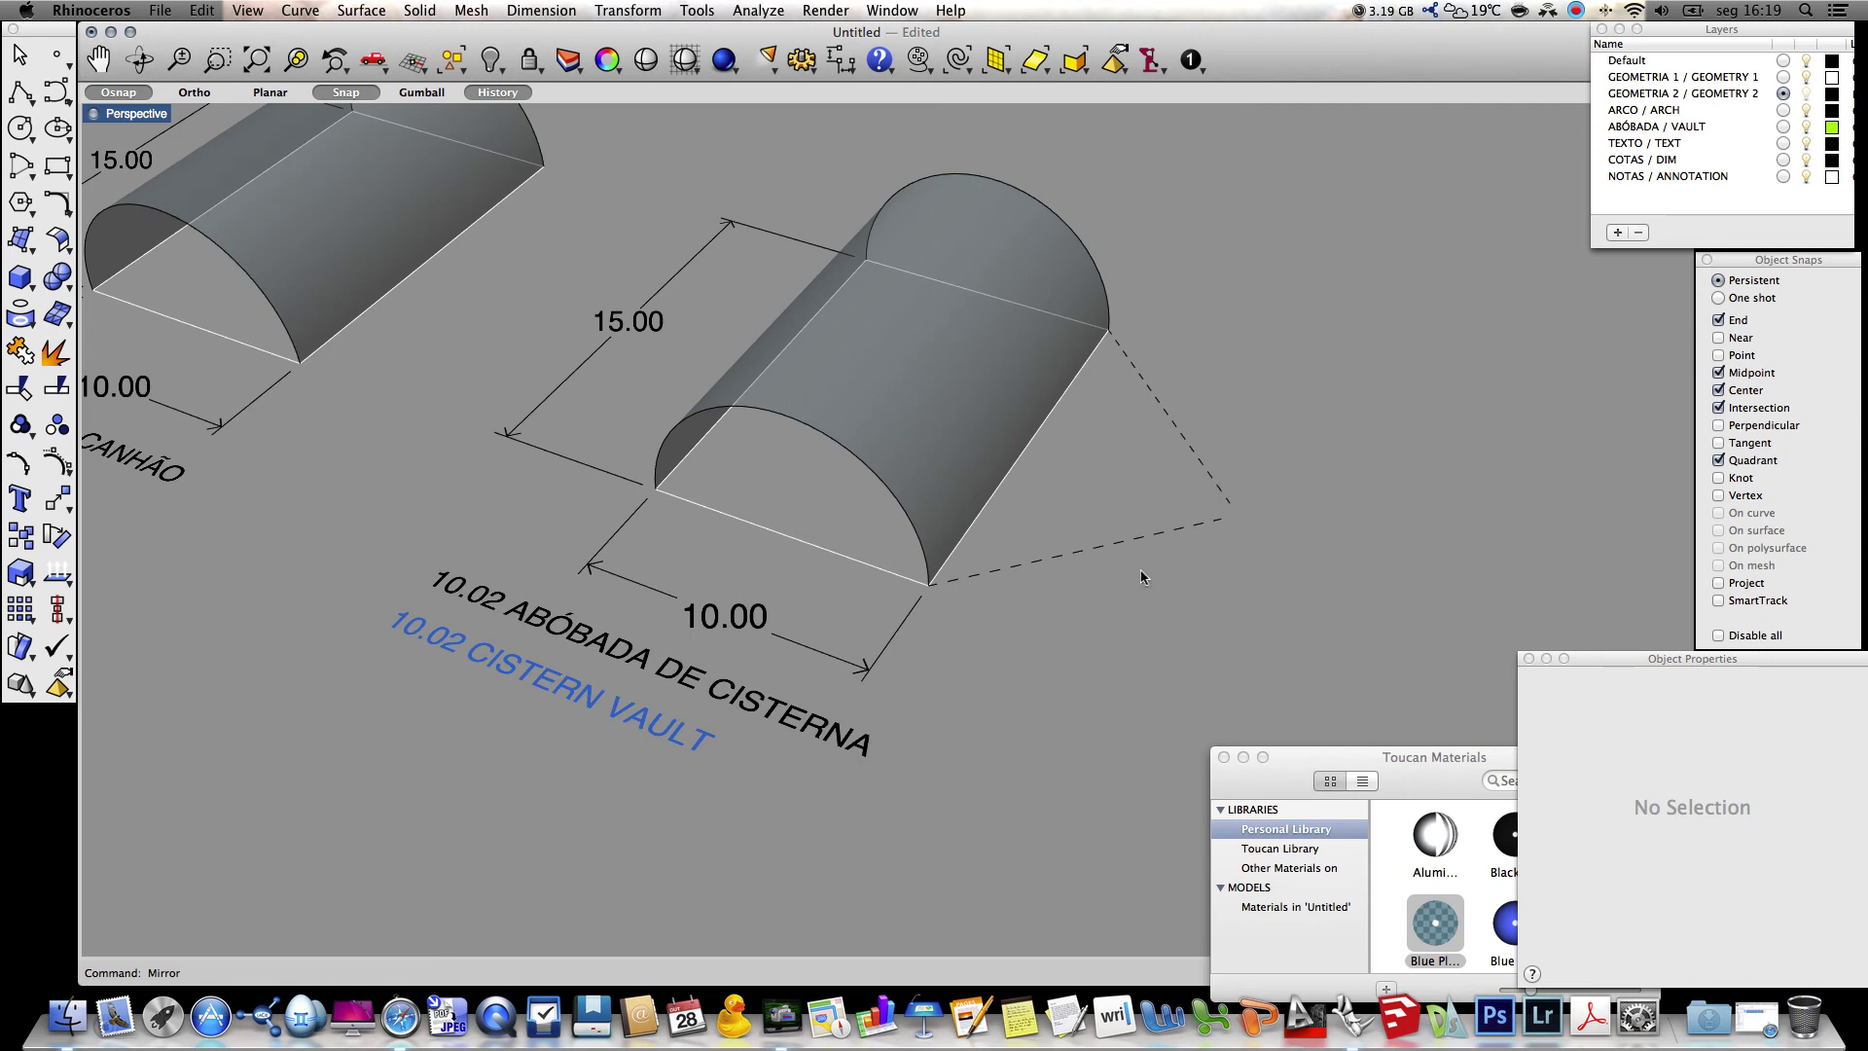
Join the two dashed diagonals at a sharp corner using Fillet with radius 0, Join and Trim on, and arcs extended by Line
type("Fillet")
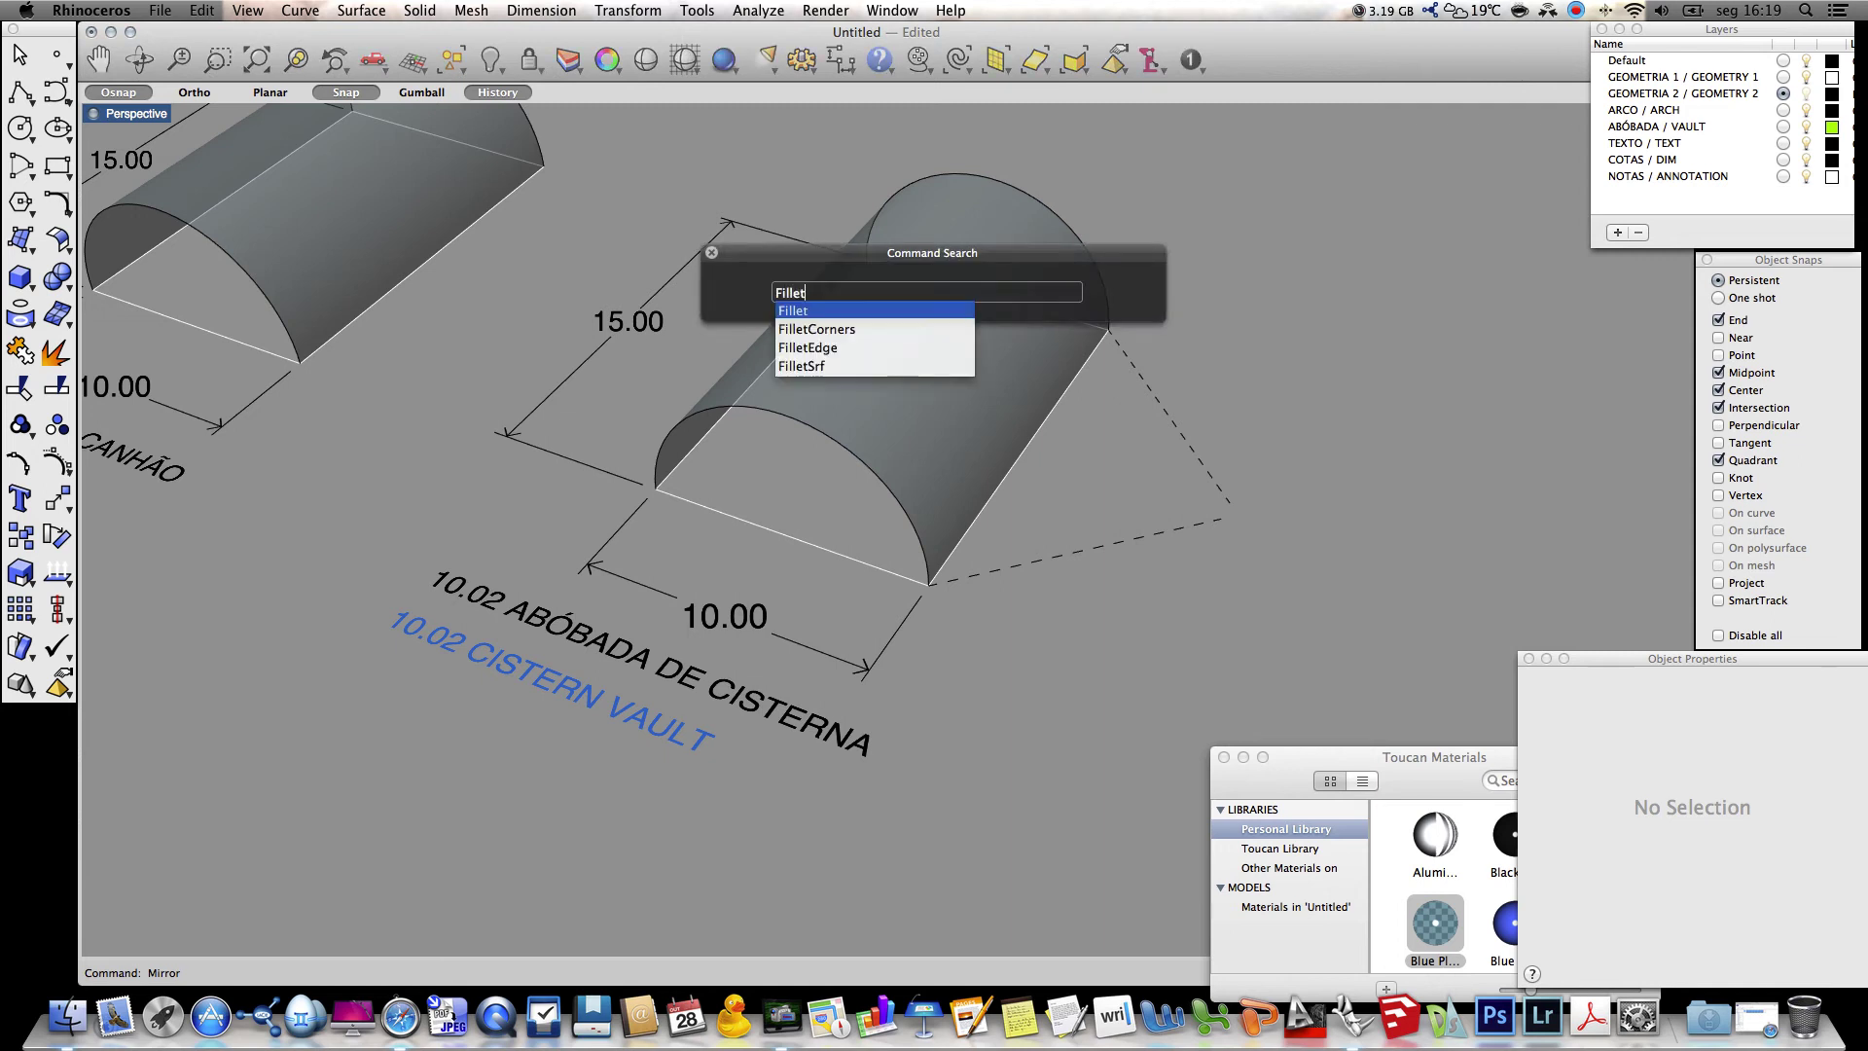
key("Return")
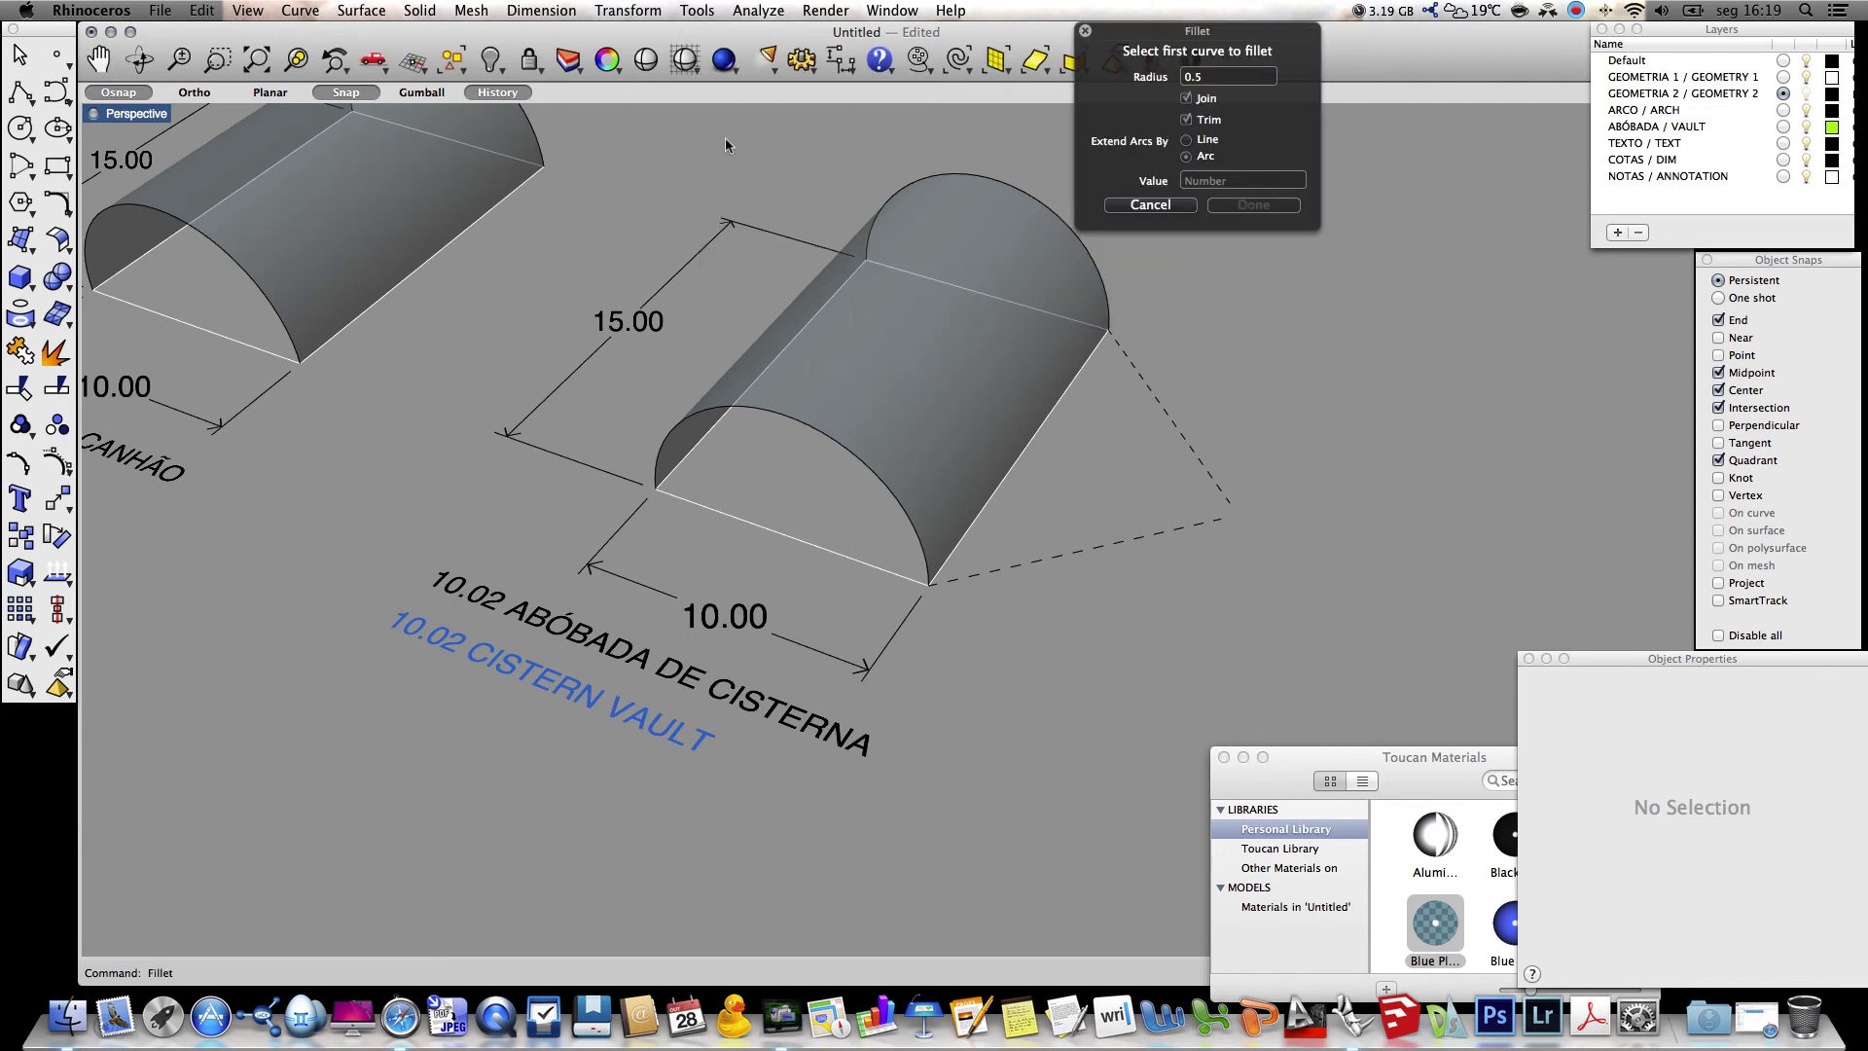
left_click_drag(1160, 30, 1419, 211)
left_click(1476, 260)
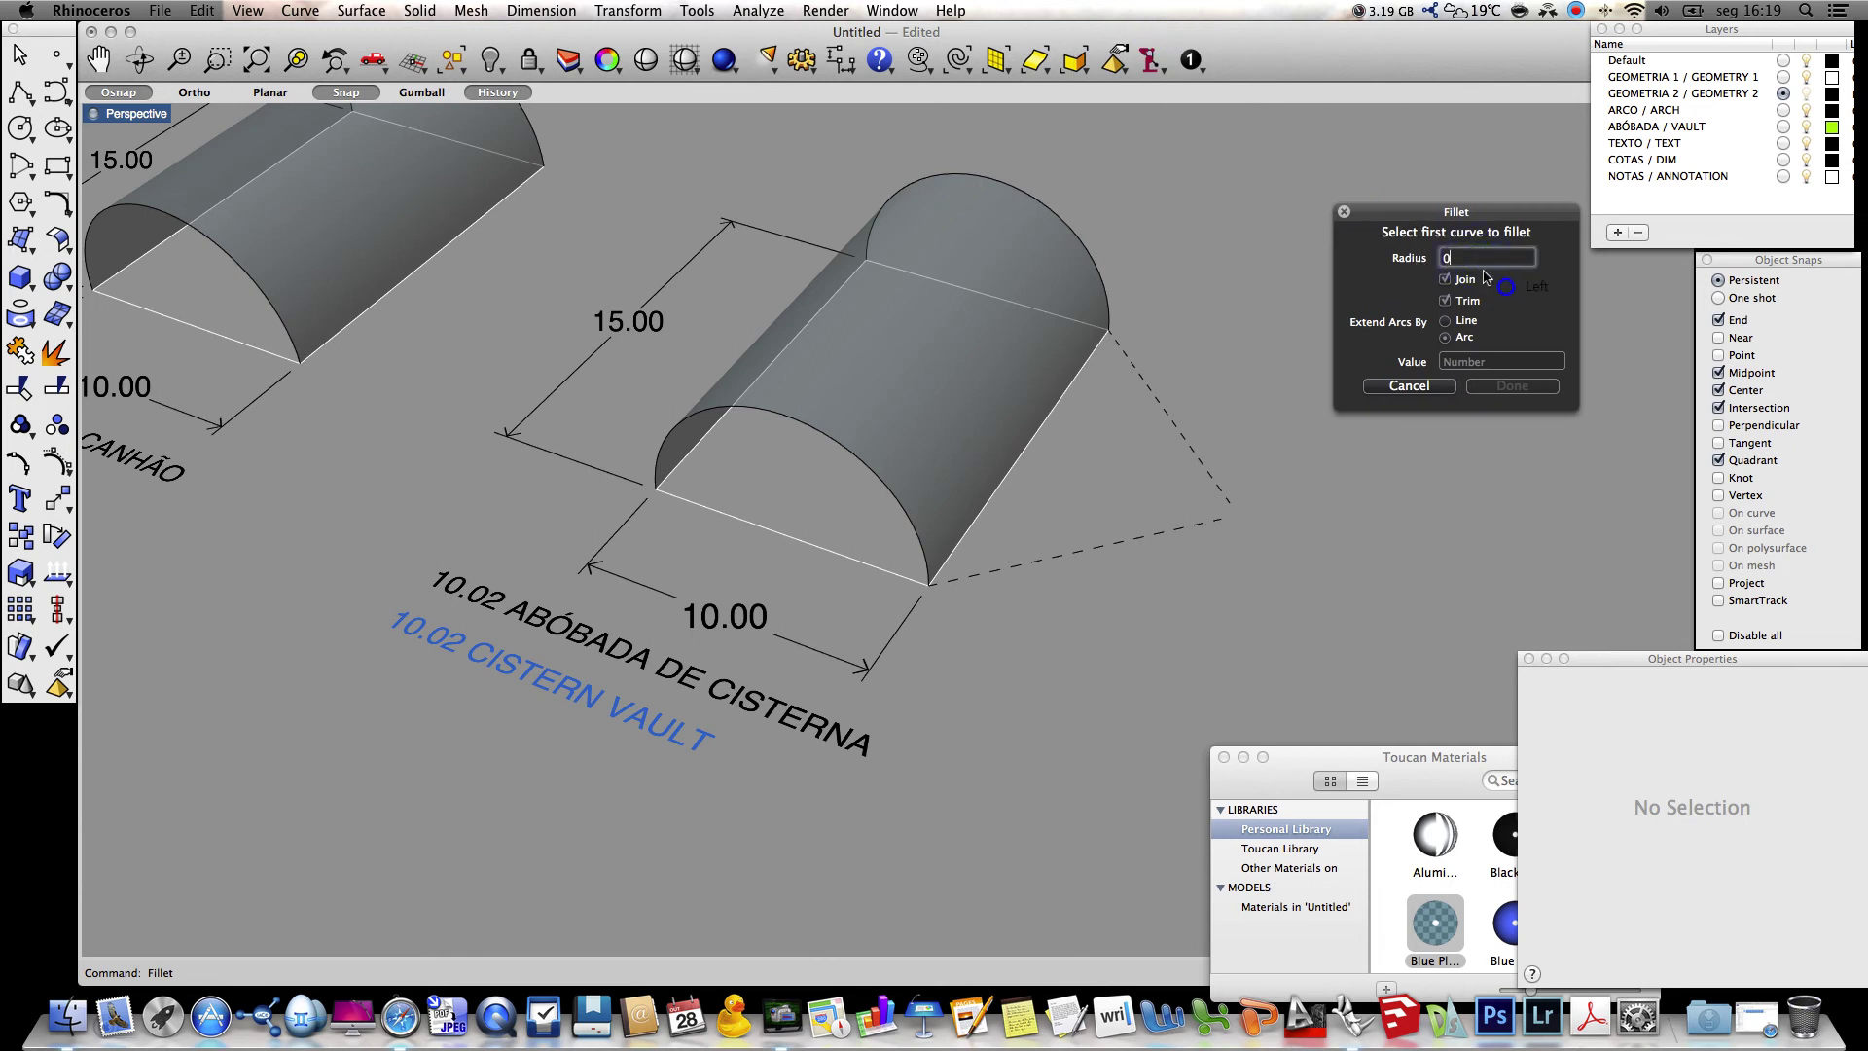
left_click(1446, 301)
left_click(1465, 324)
left_click(1218, 524)
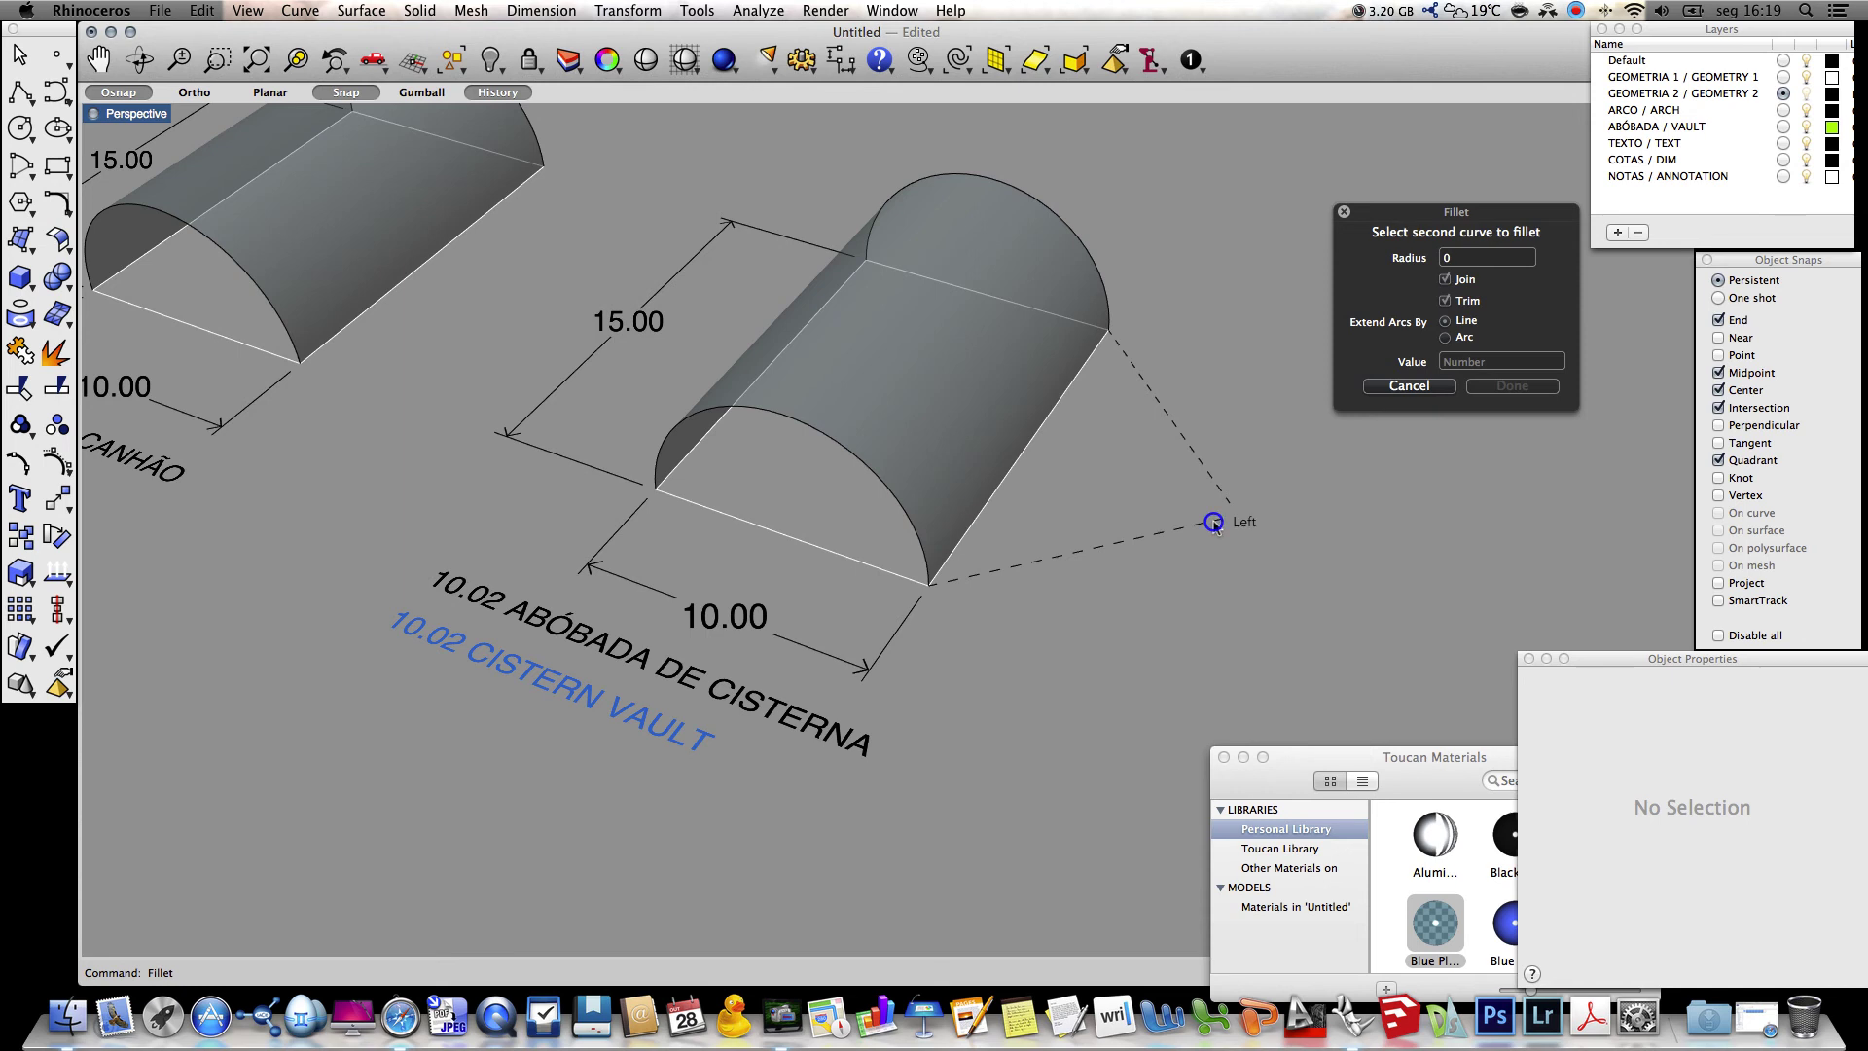
left_click(1223, 489)
scroll(1256, 531, "up", 5)
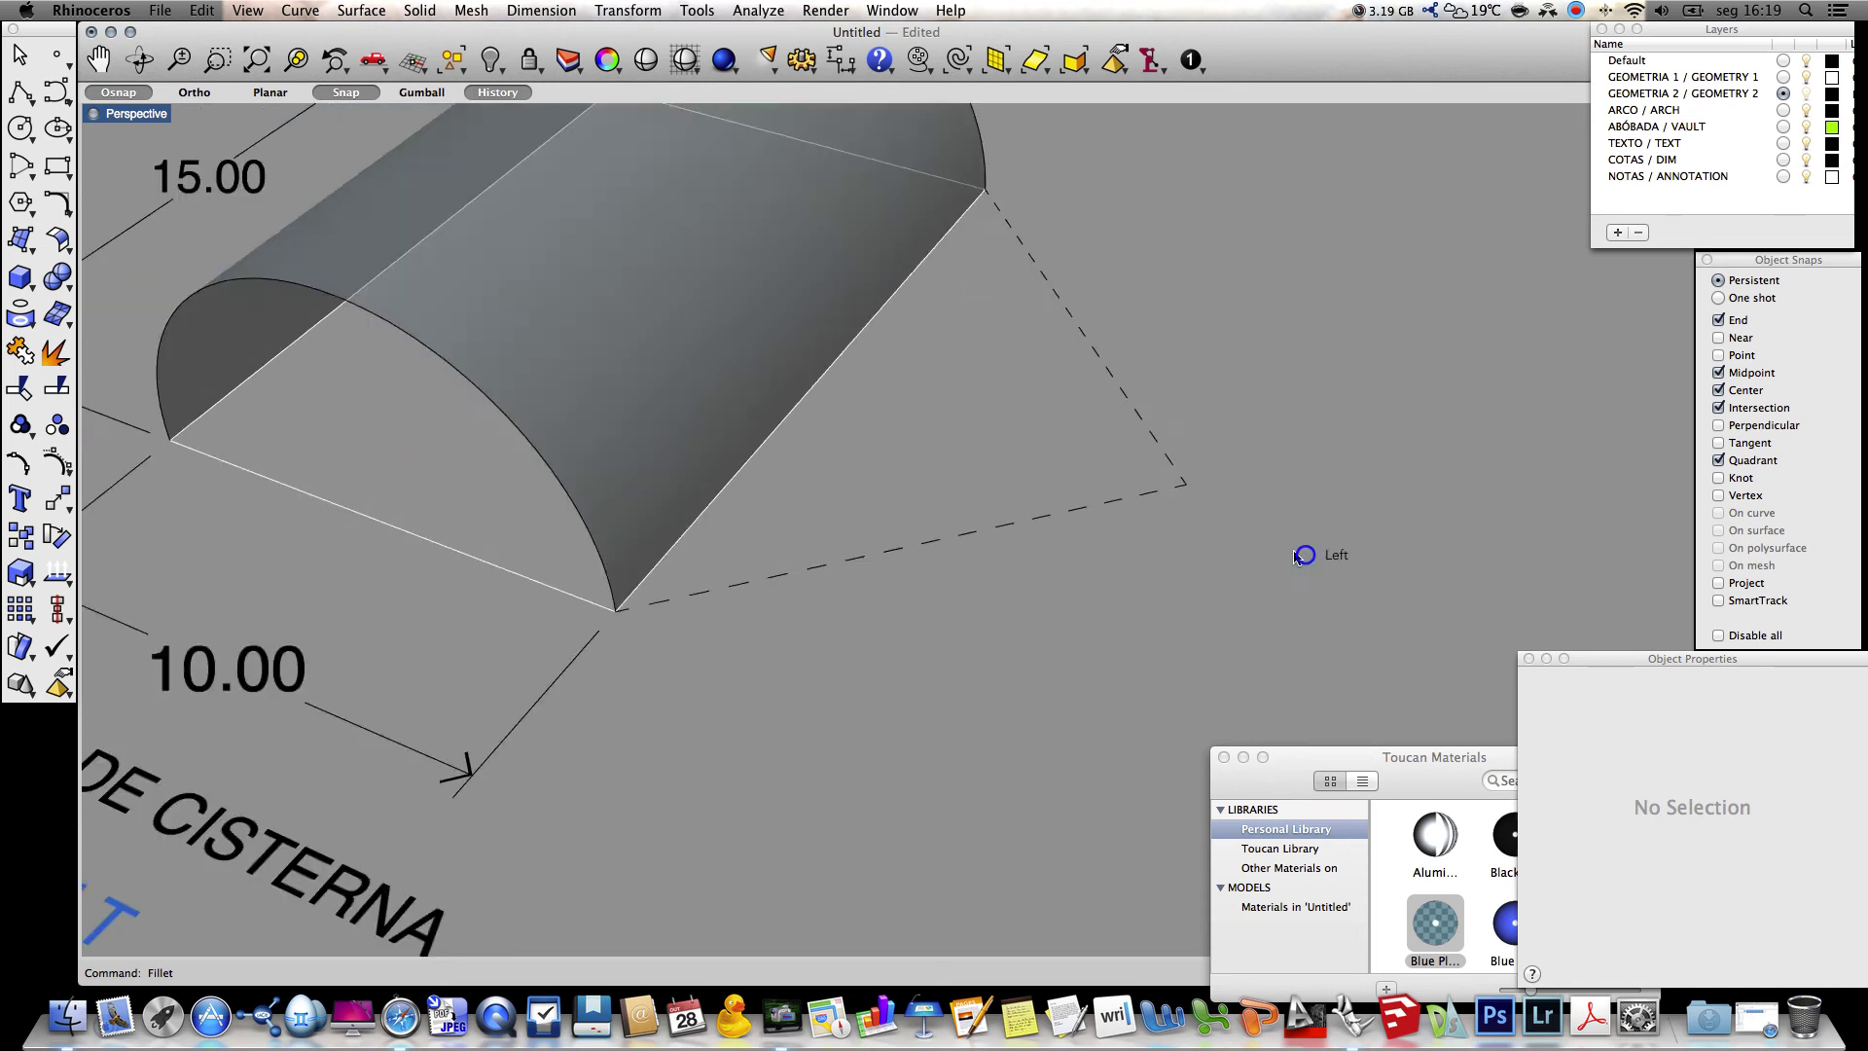
right_click_drag(1227, 463, 1248, 545, "ctrl")
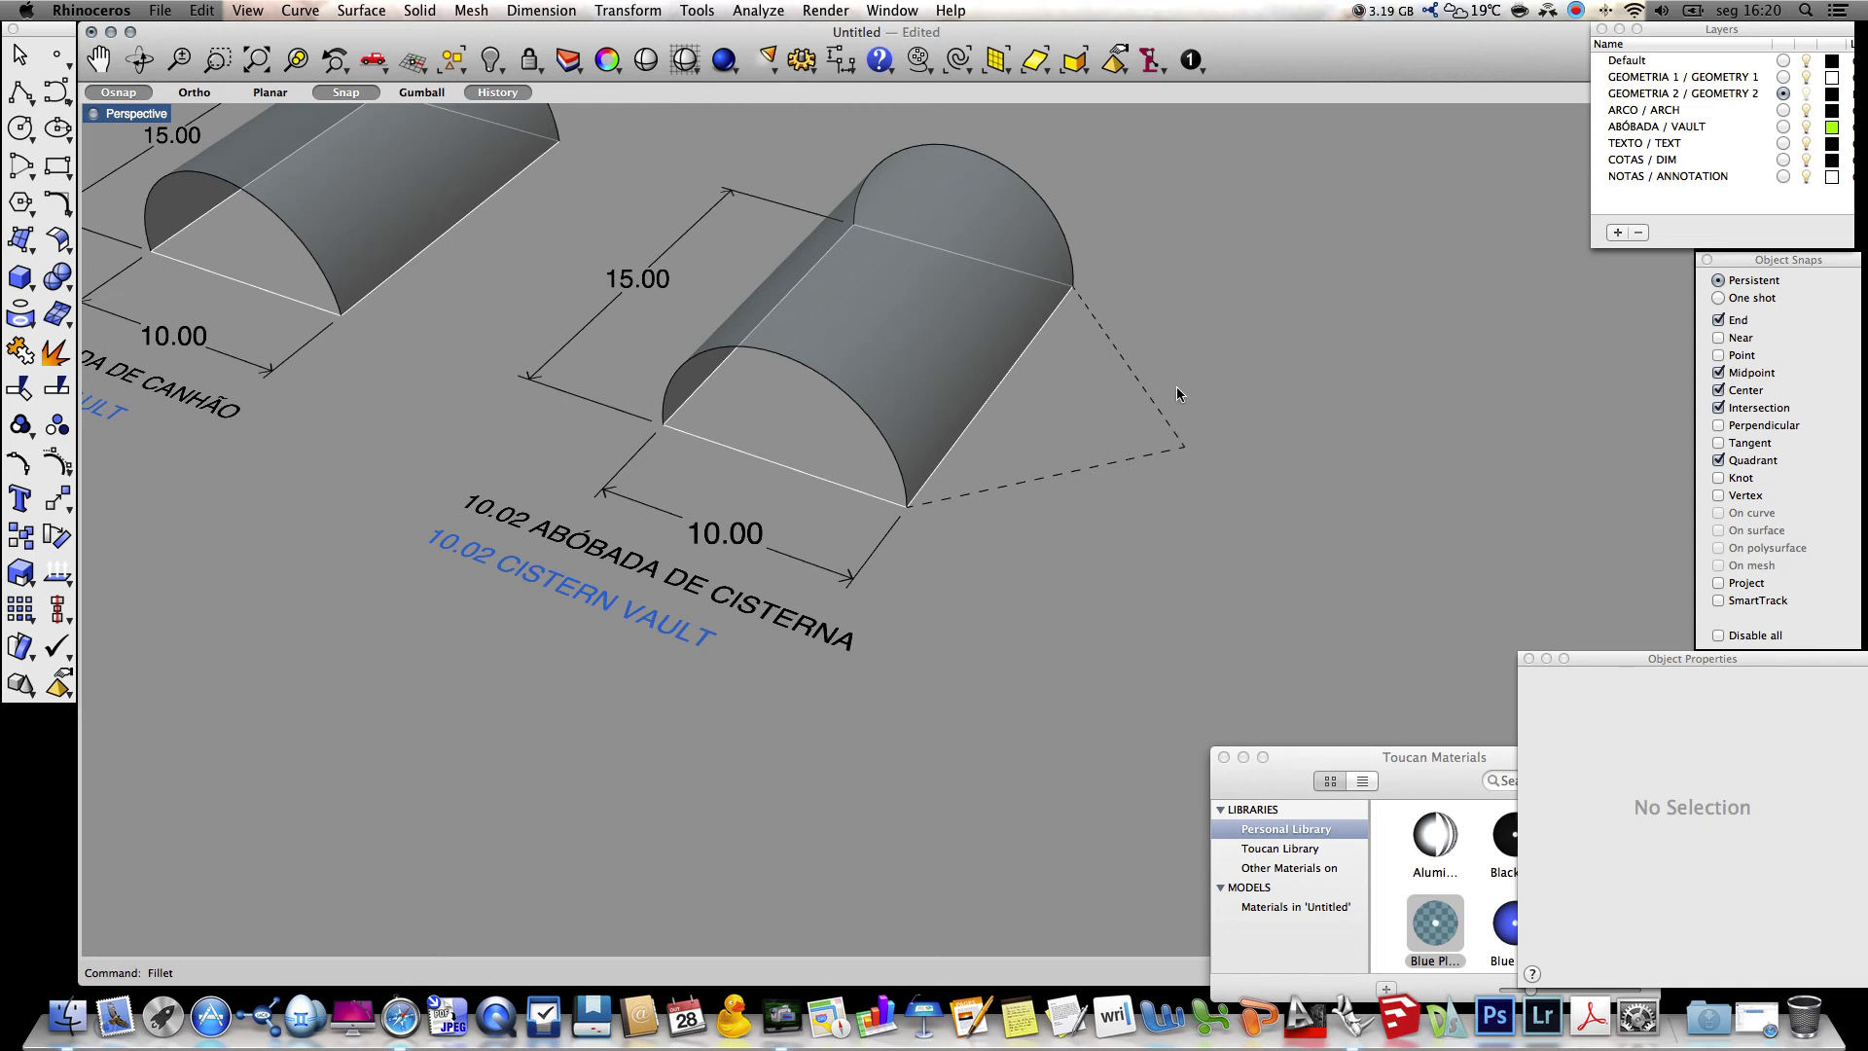
Rotate the joined dashed triangle upright with Rotate3D about the base rectangle's right side, from horizontal to vertical
scroll(1125, 546, "down", 4)
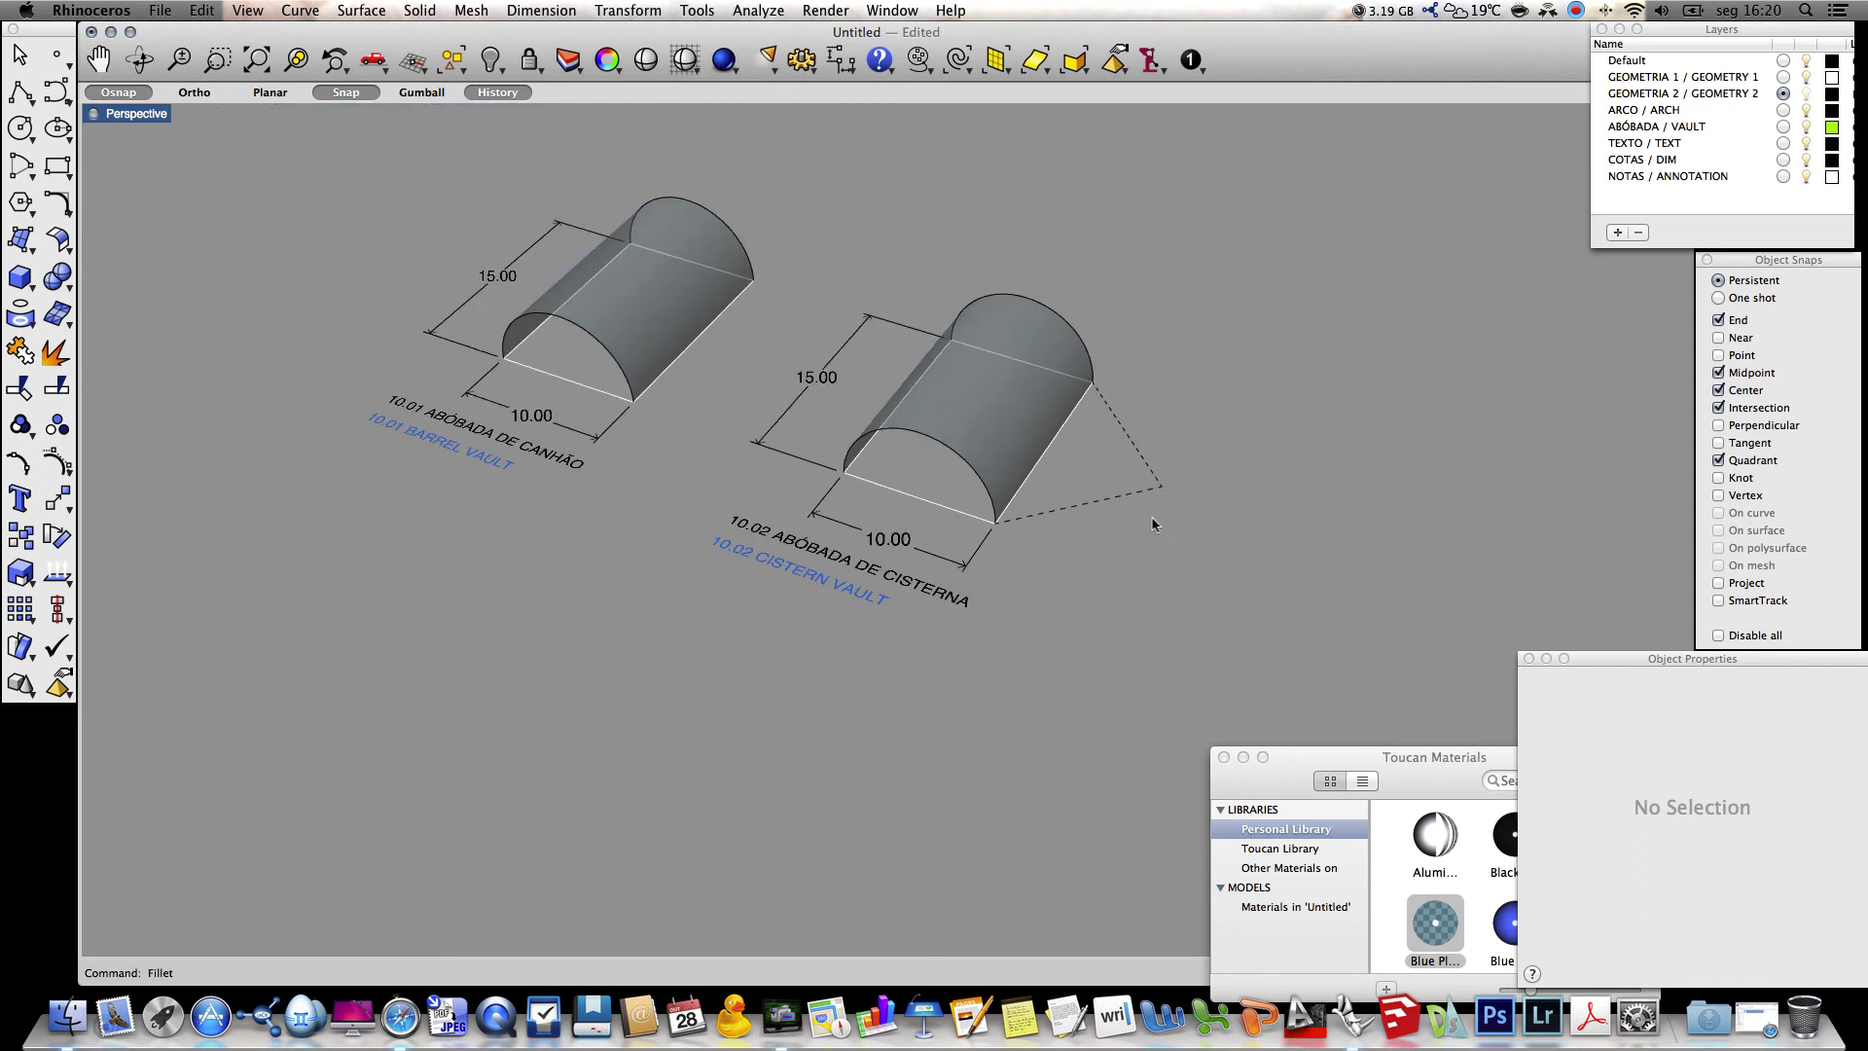
right_click_drag(1196, 470, 1187, 421, "ctrl")
type("Rotate3D")
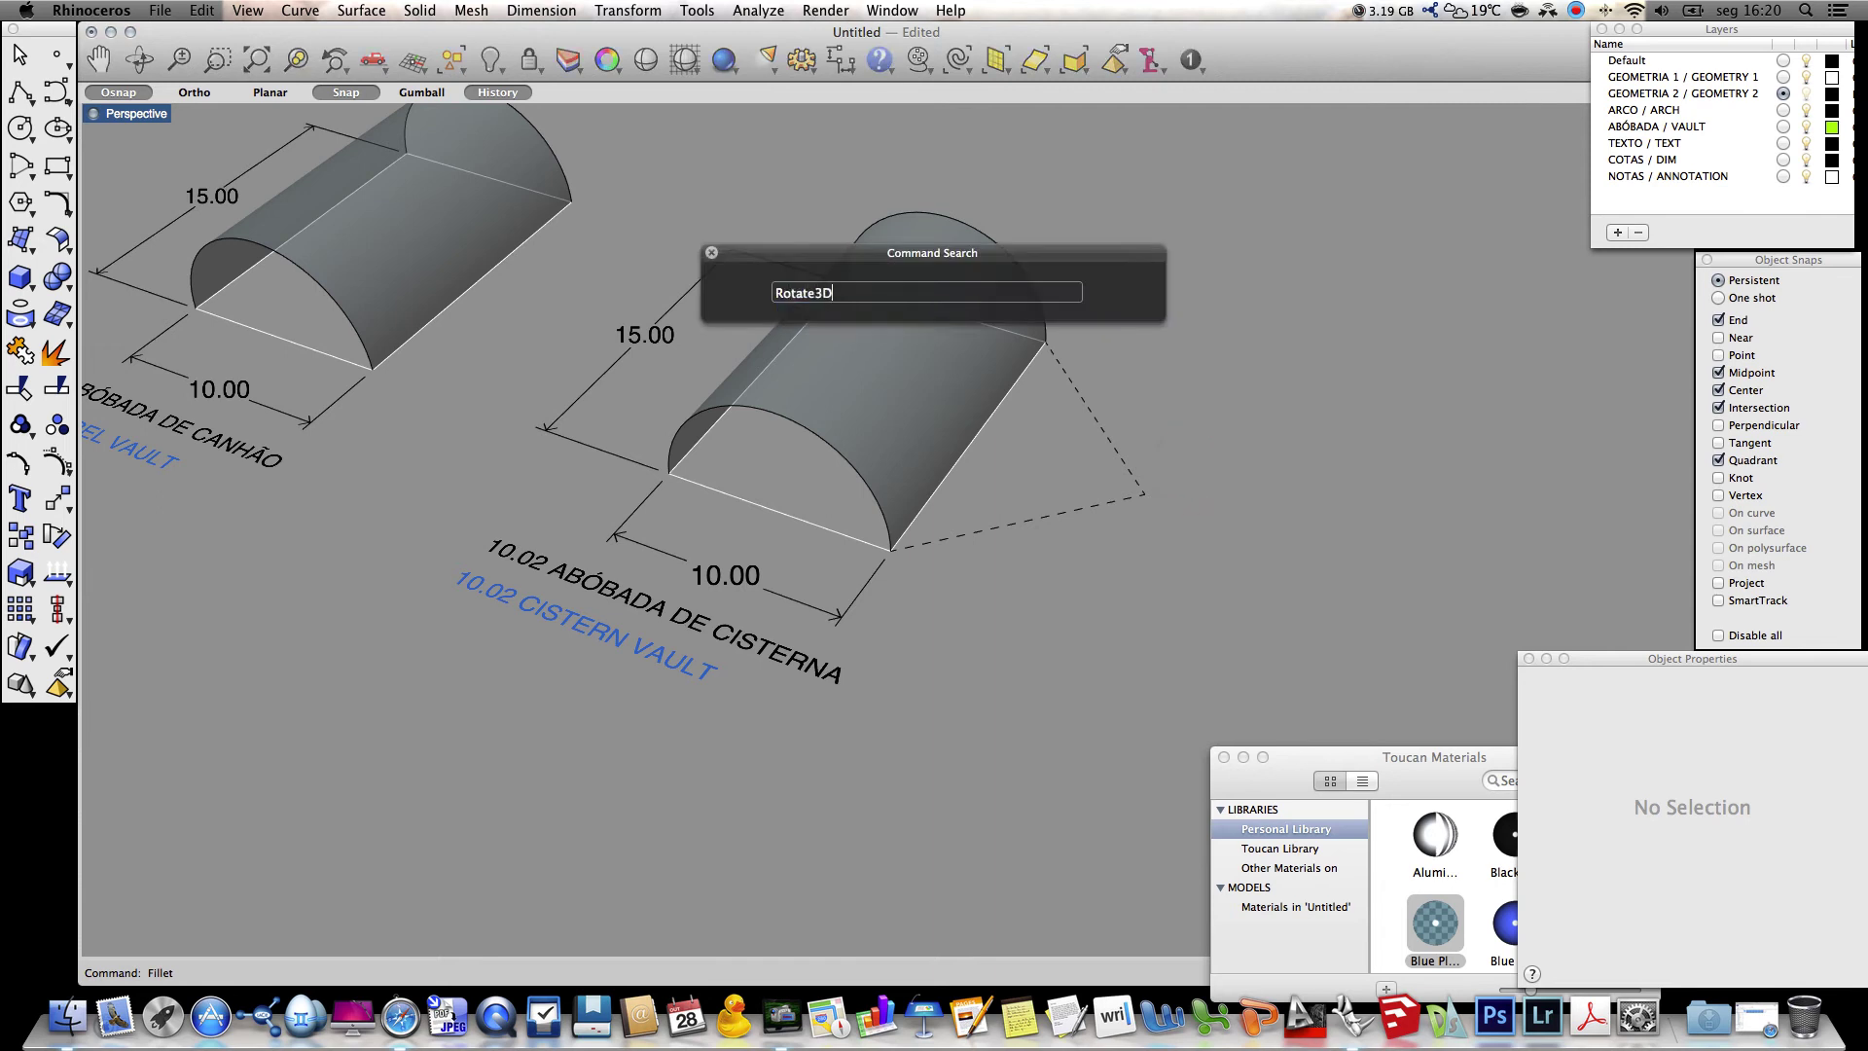
key("Return")
left_click(1111, 450)
key("Return")
left_click(892, 551)
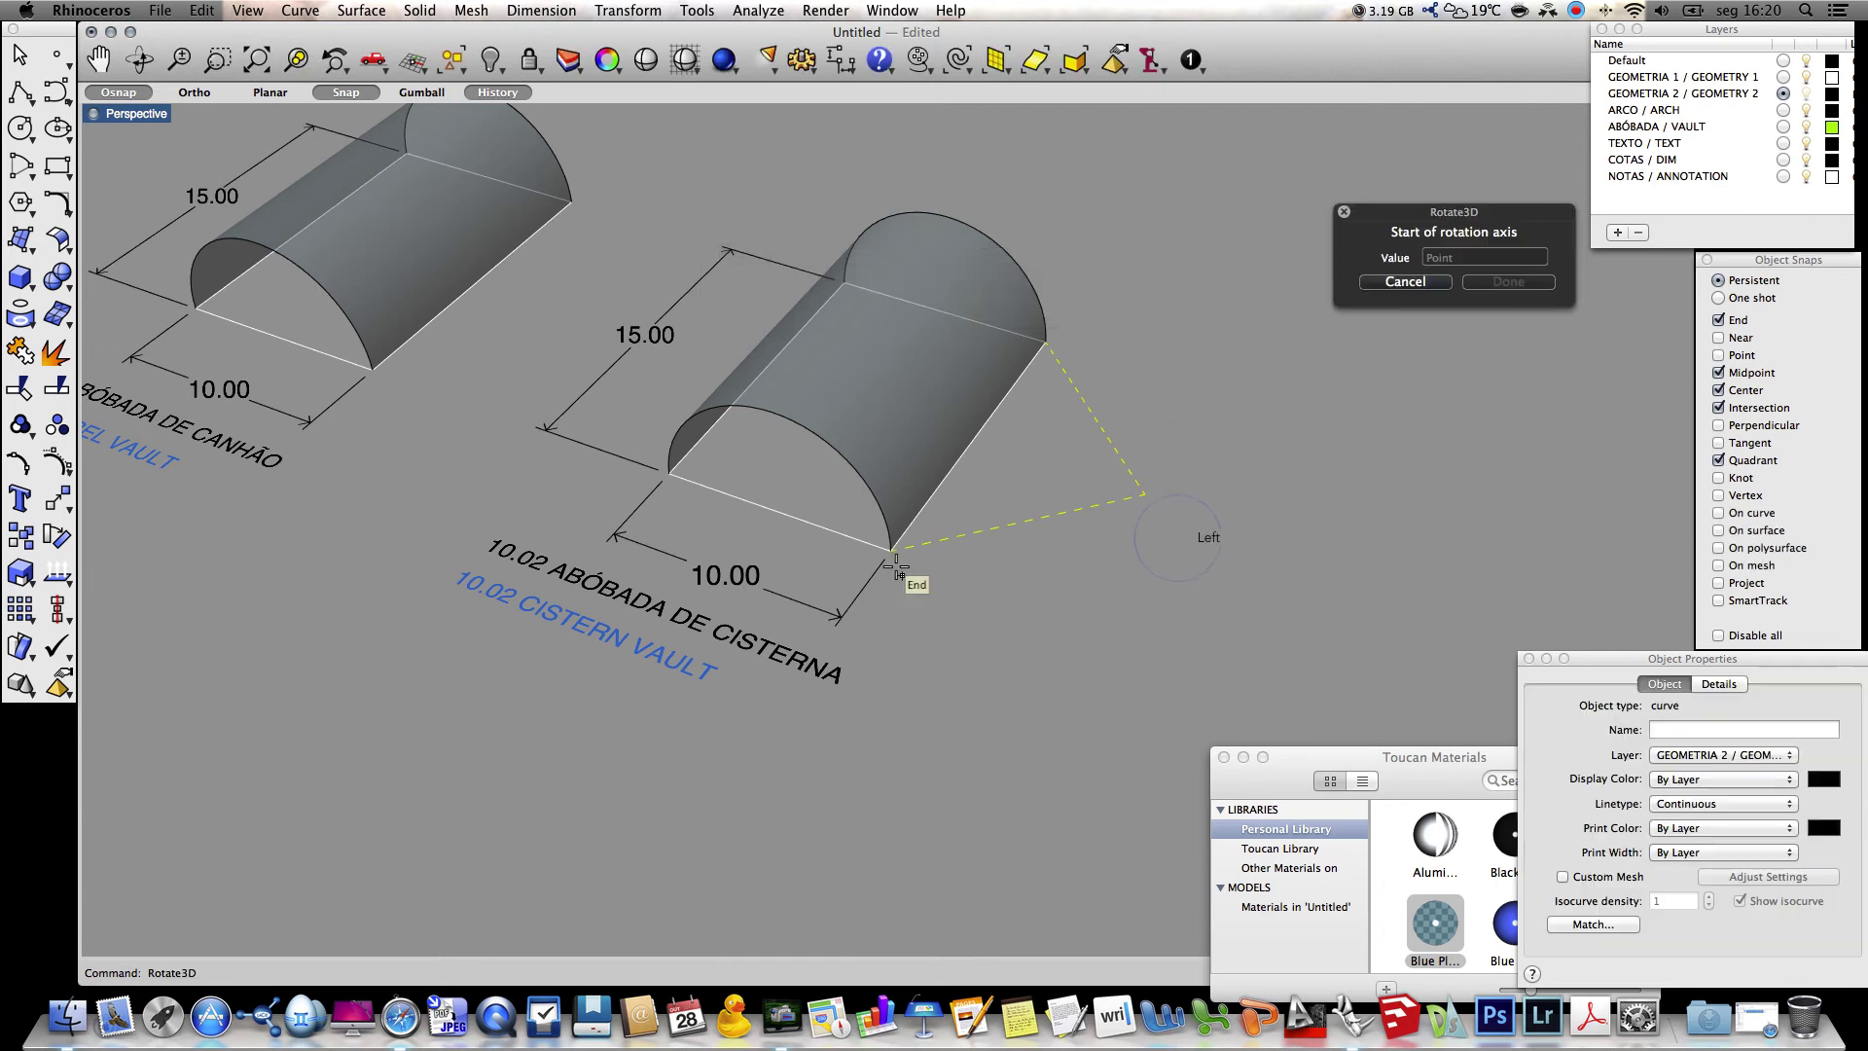
left_click(1051, 342)
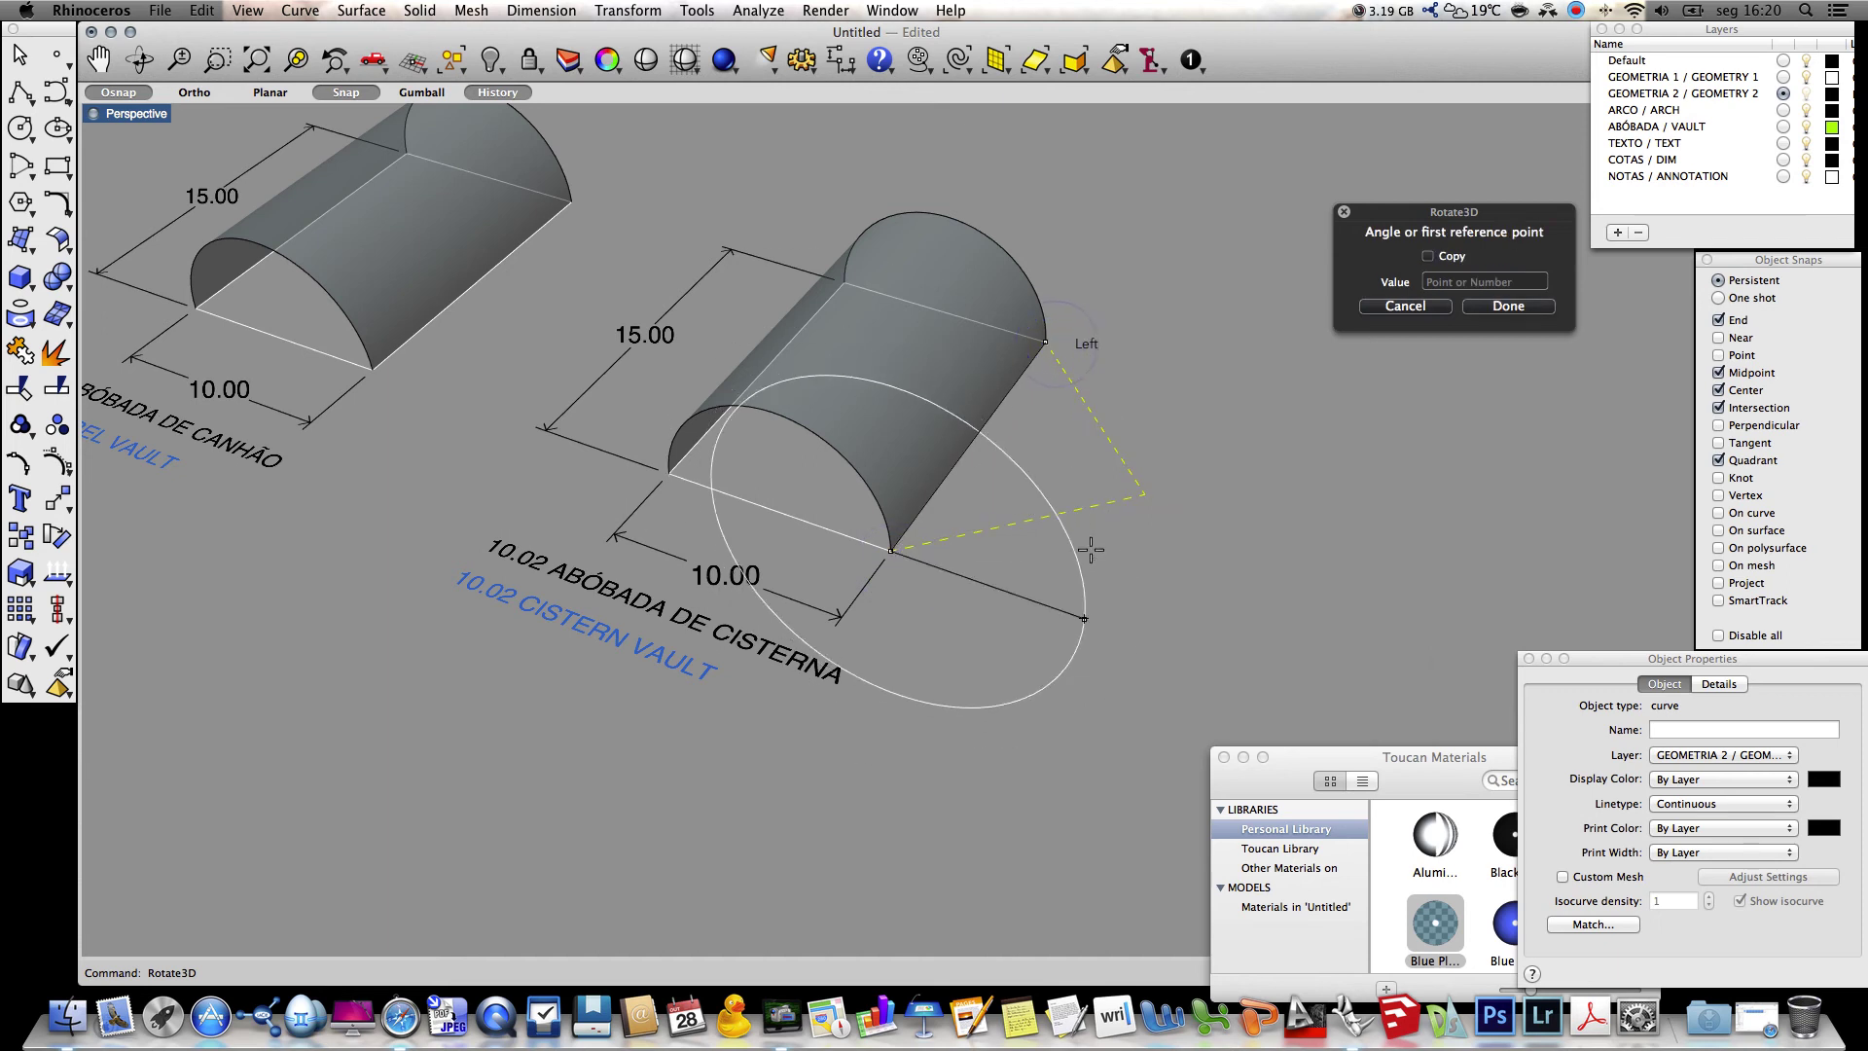
left_click(1080, 617)
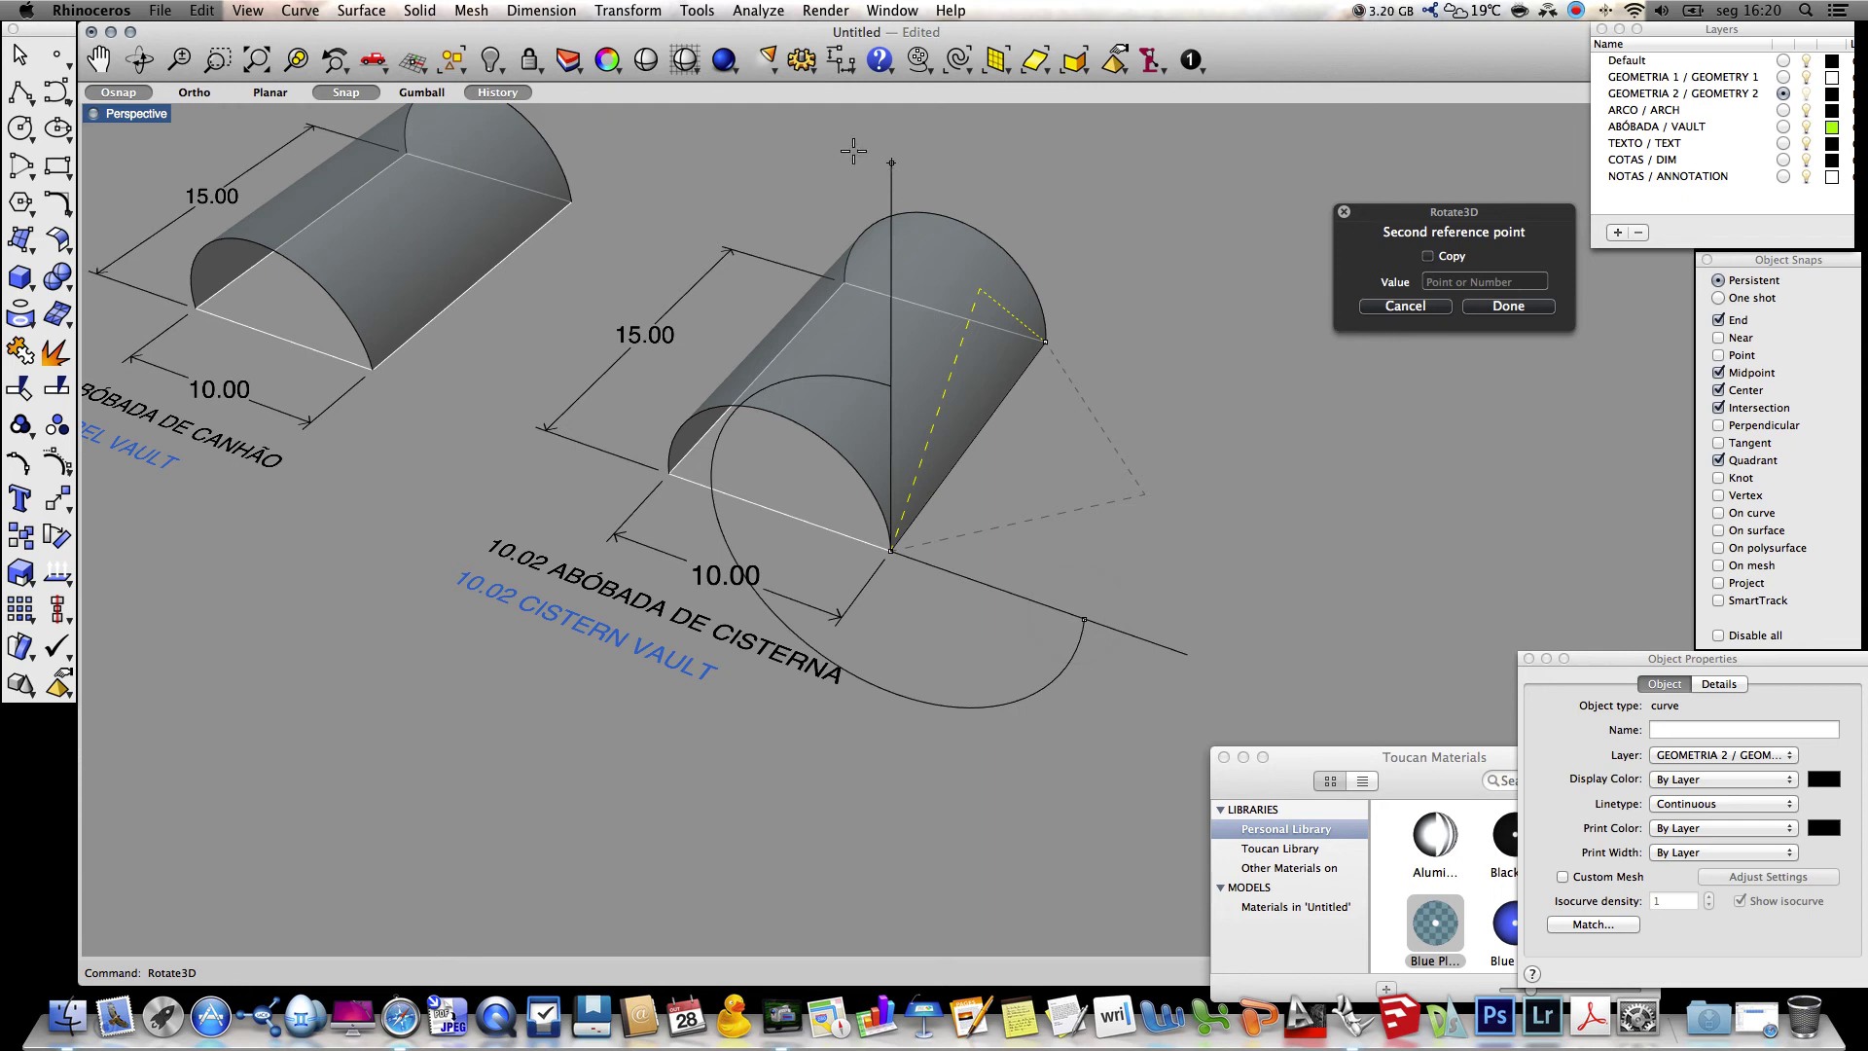
scroll(880, 151, "up", 5)
left_click(882, 153)
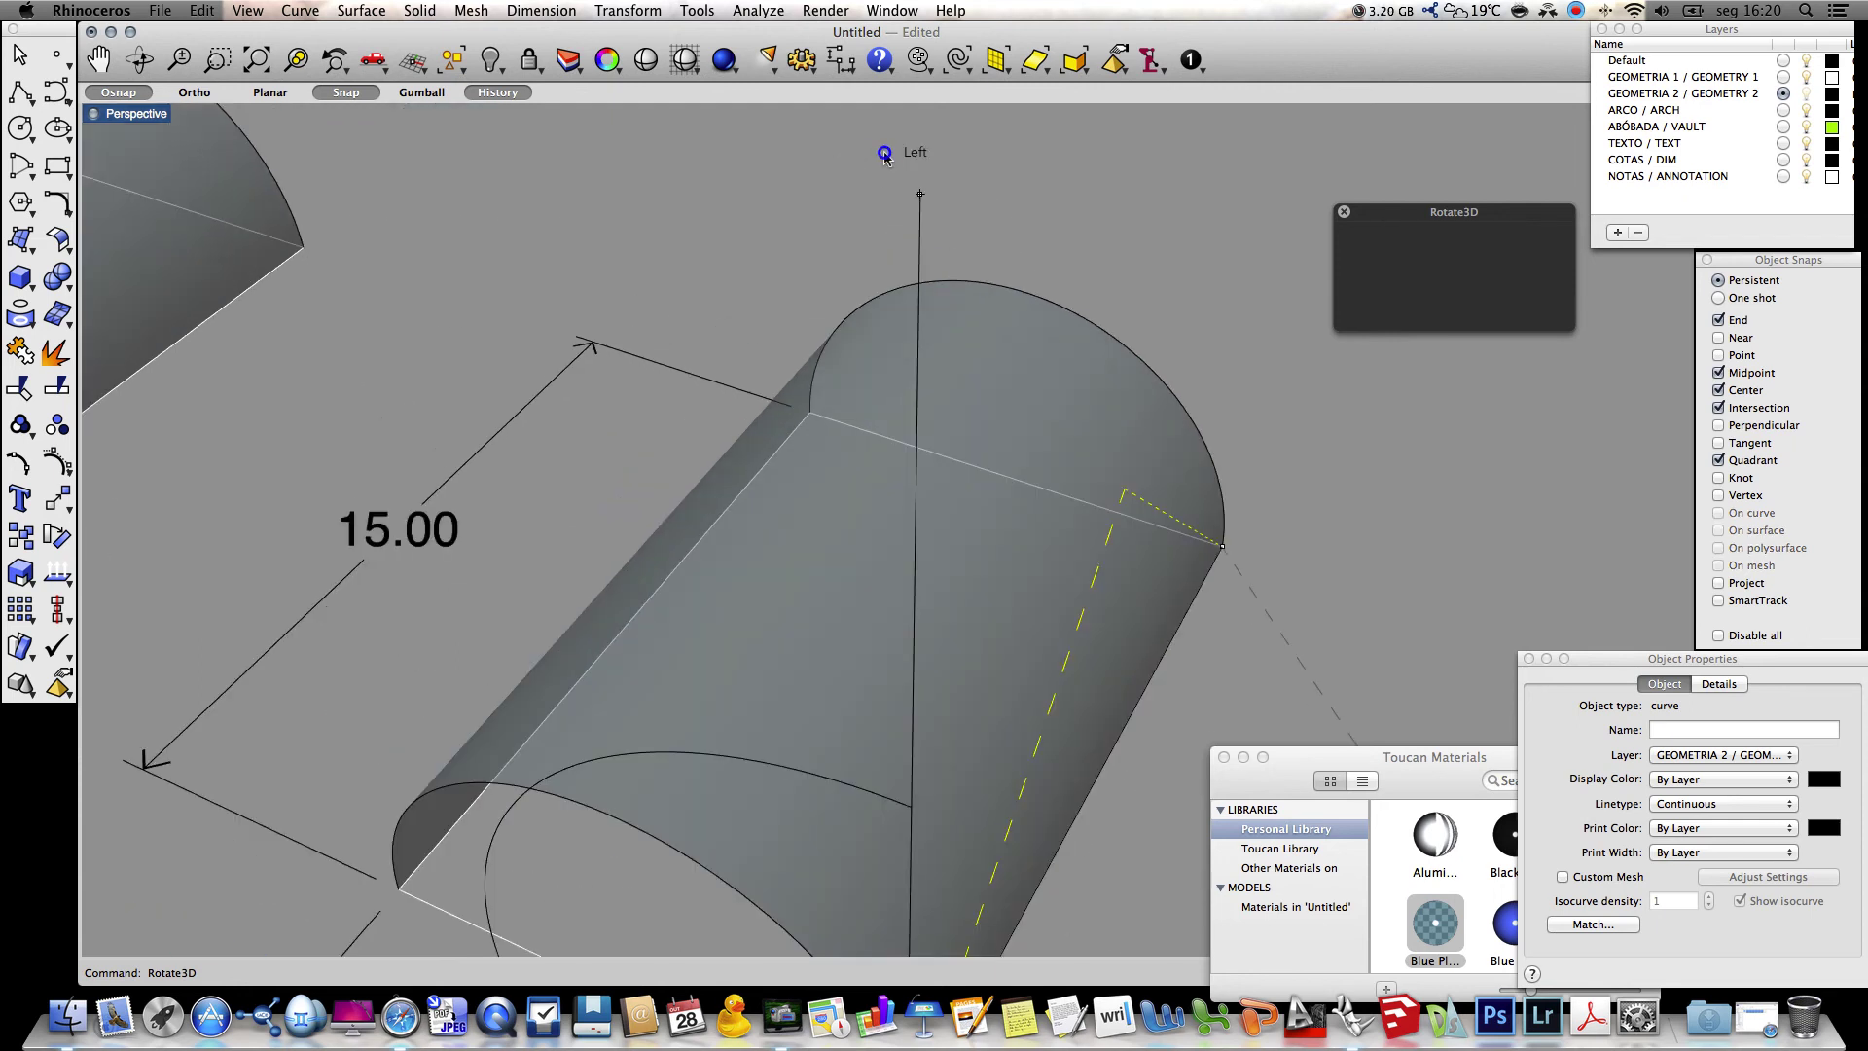
scroll(858, 189, "down", 6)
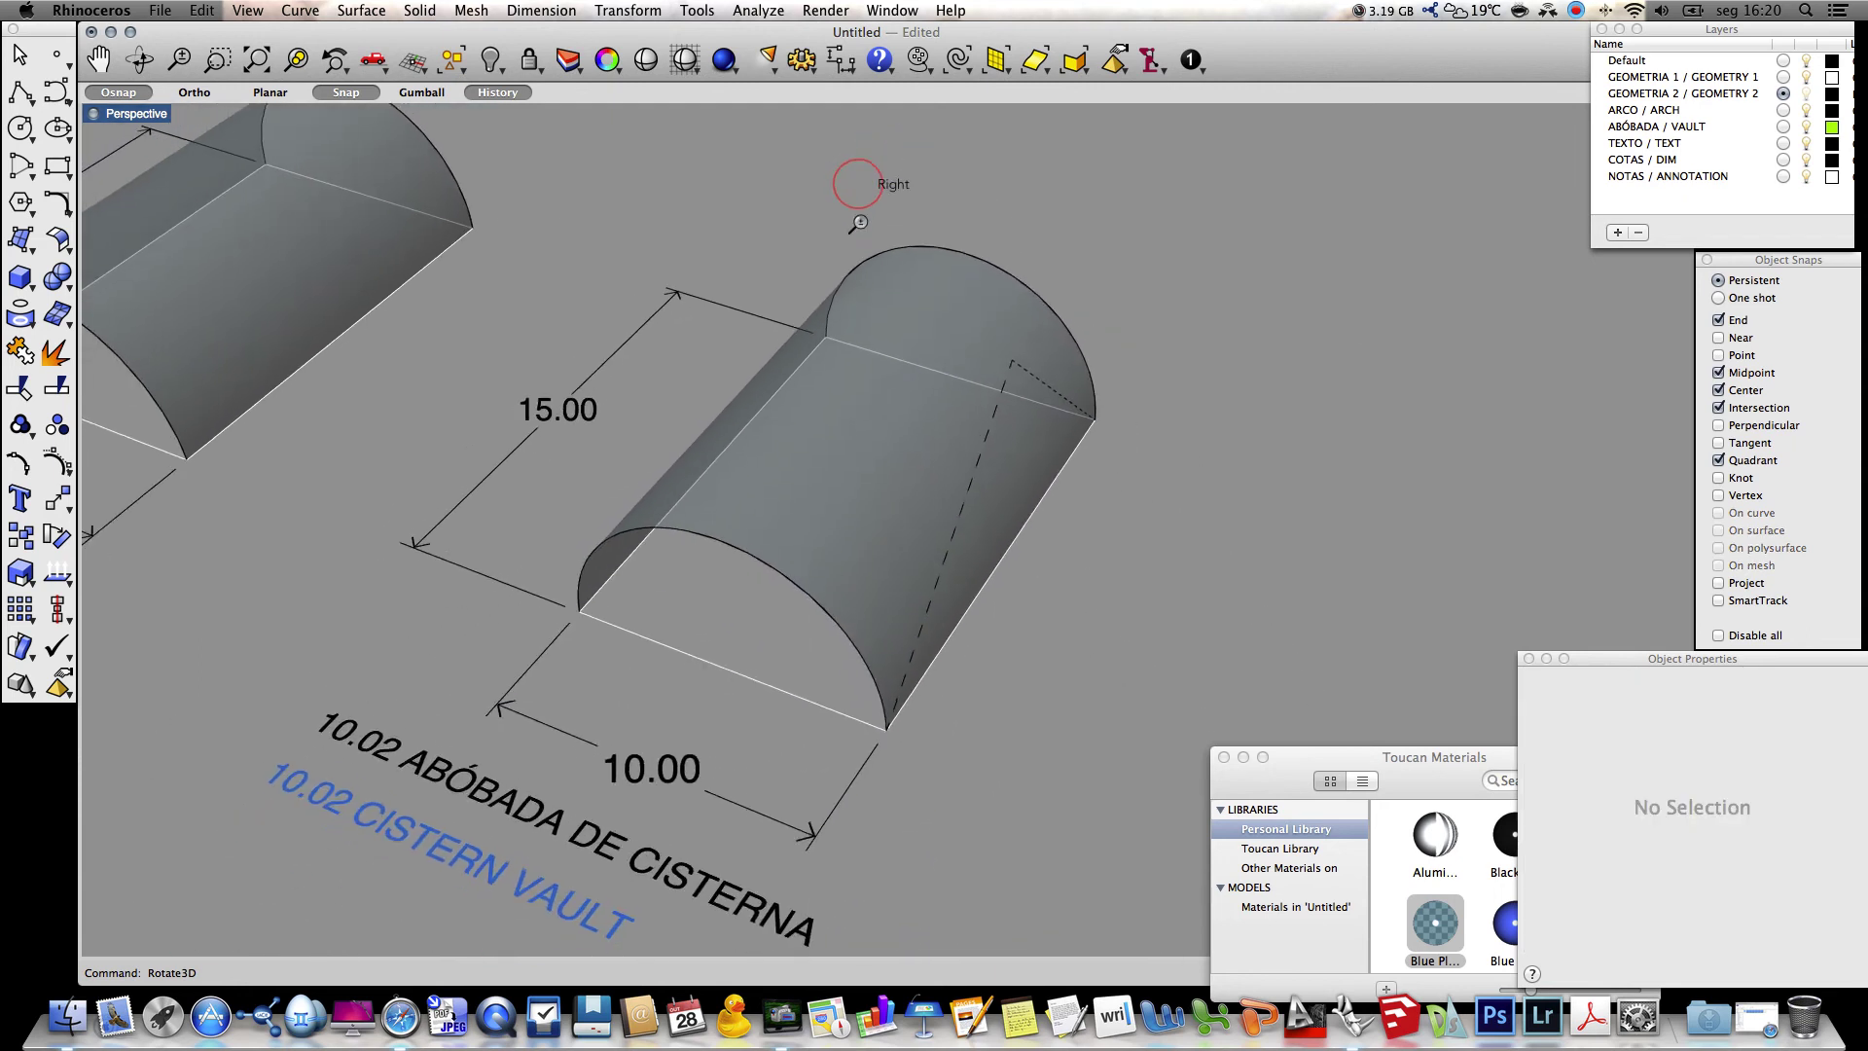
scroll(862, 239, "up", 2)
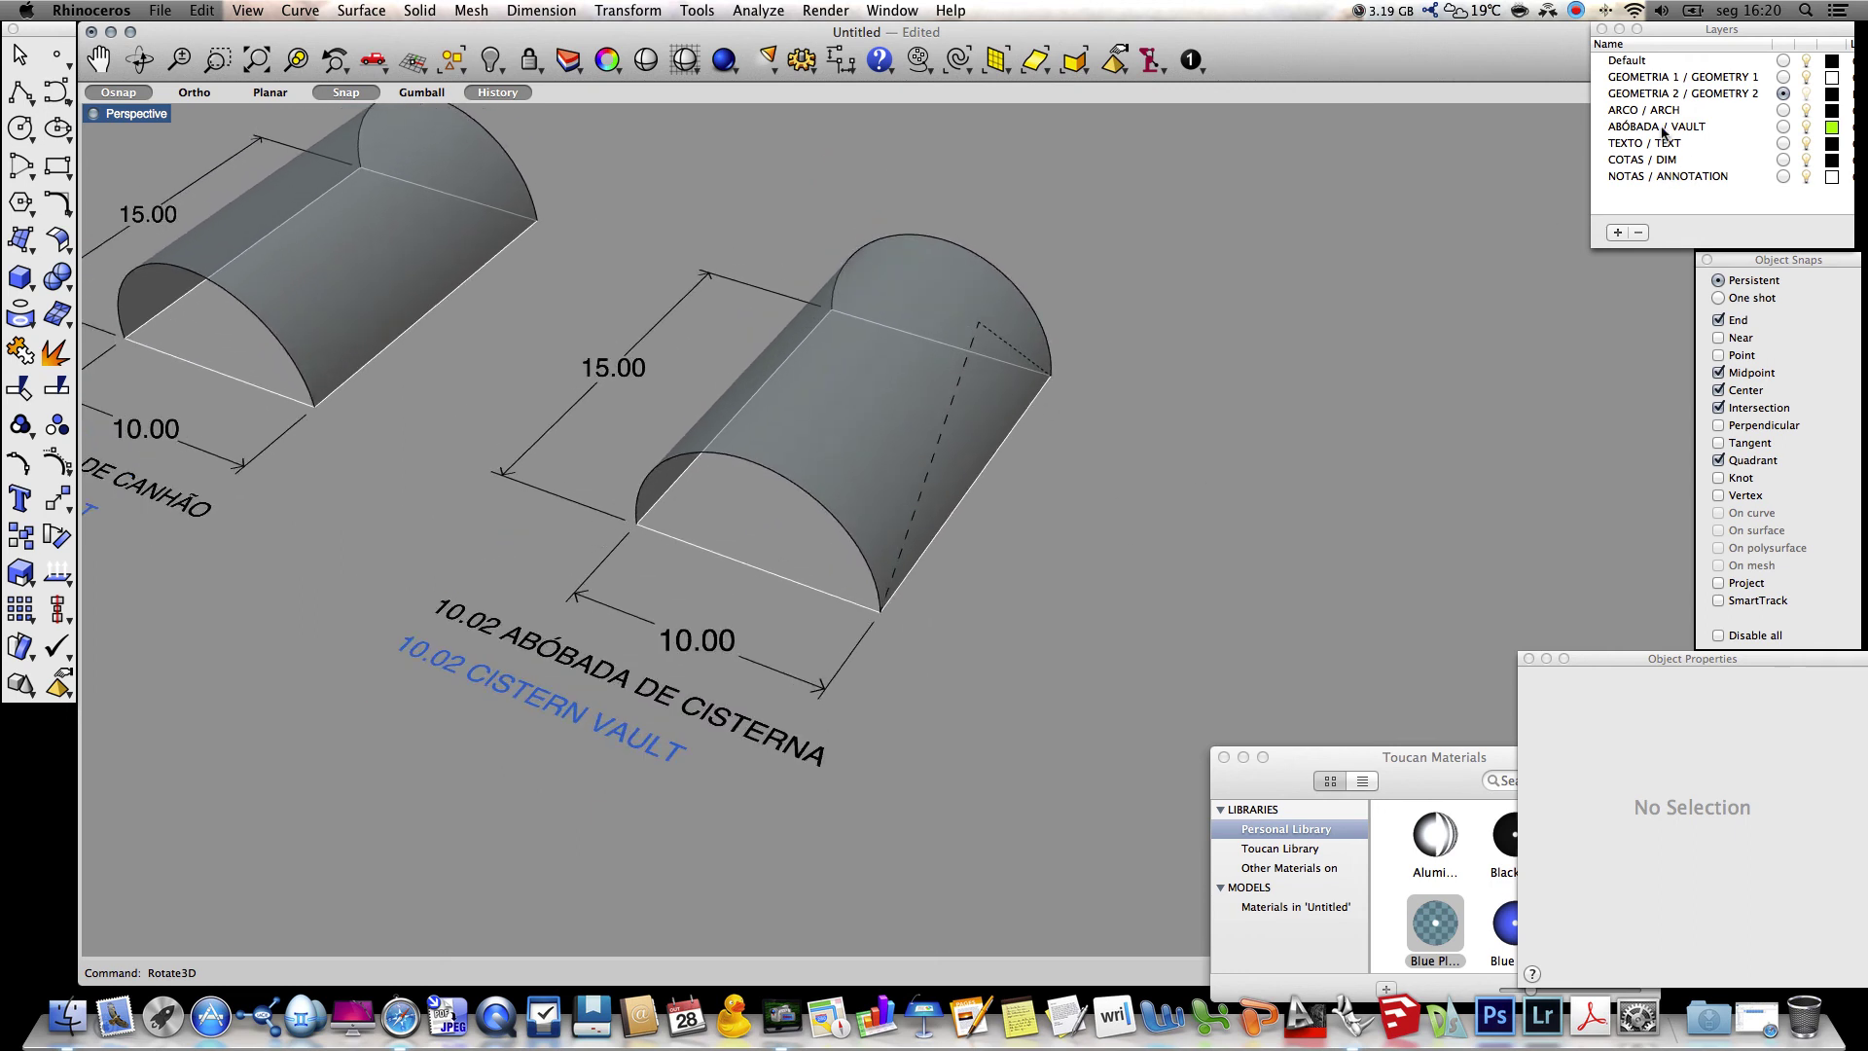
Make ABÓBADA / VAULT the current layer and extrude the upright dashed triangle with ExtrudeCrv to the base rectangle's front left corner
left_click(1780, 126)
type("ExtrudeCrv")
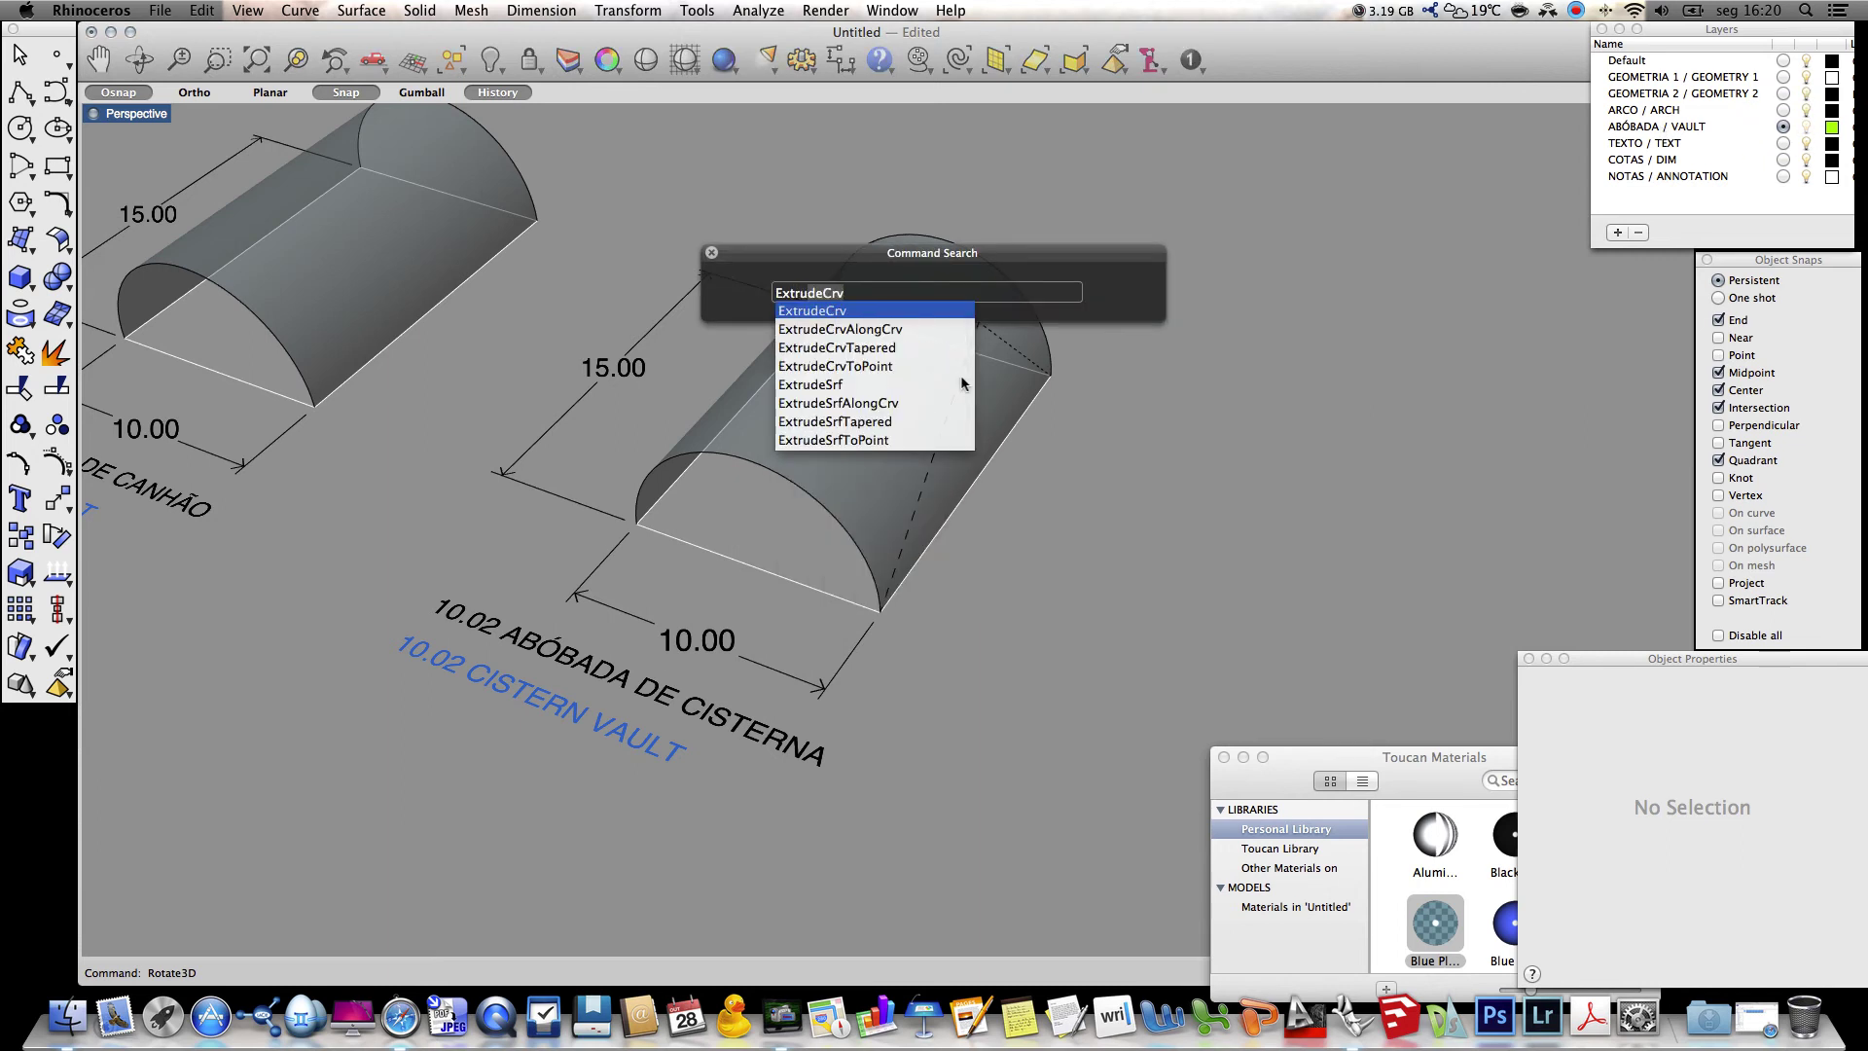
key("Return")
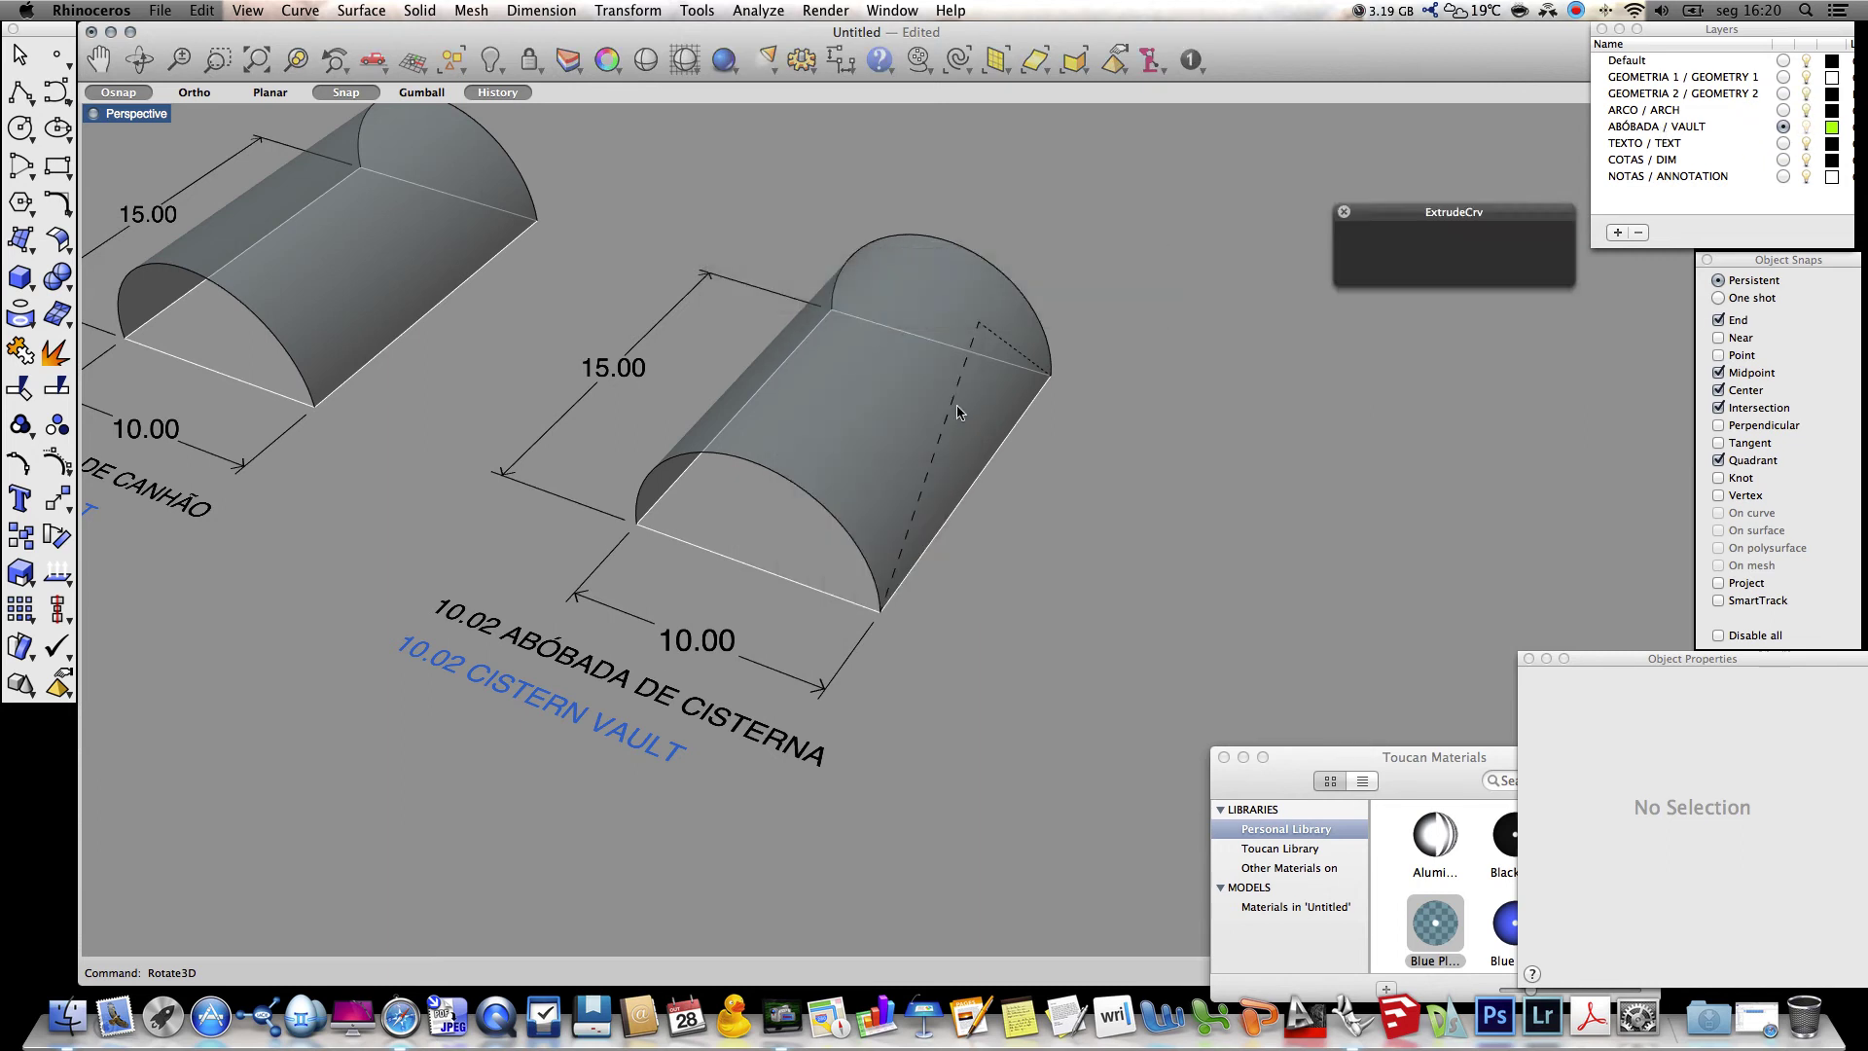
left_click(952, 402)
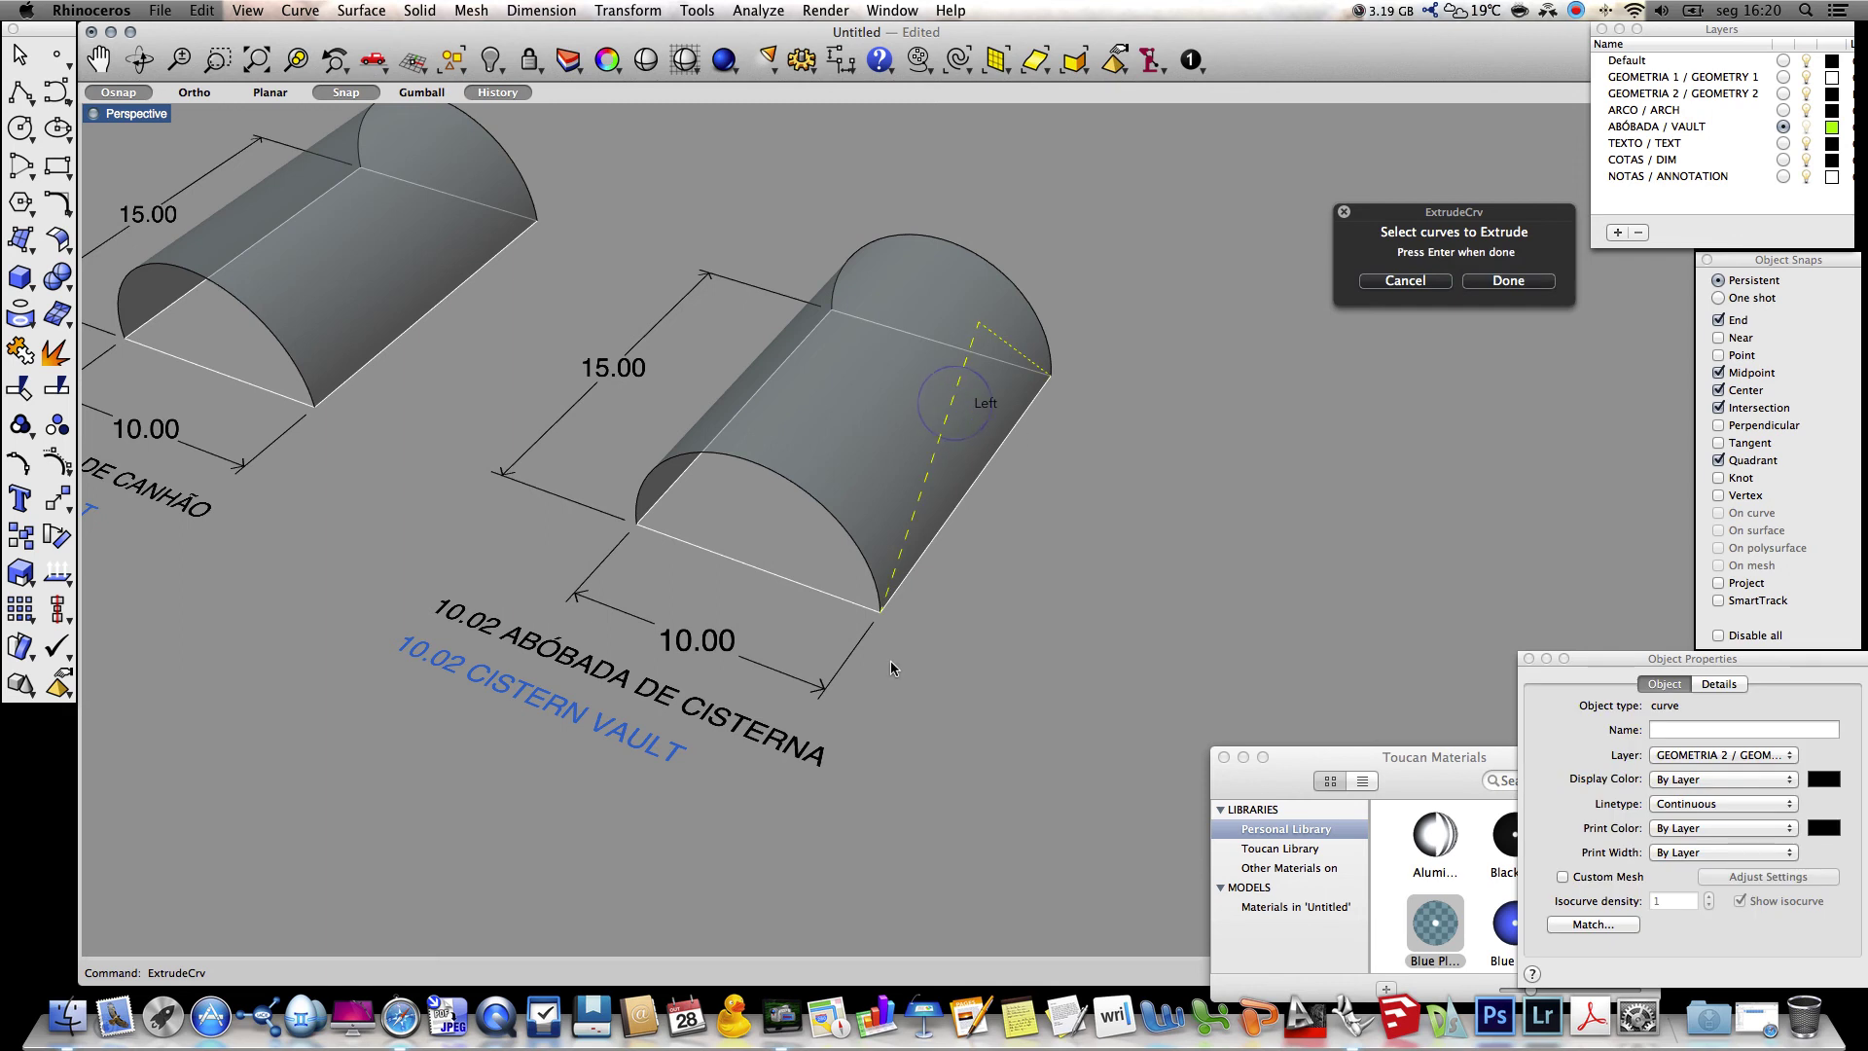
key("Return")
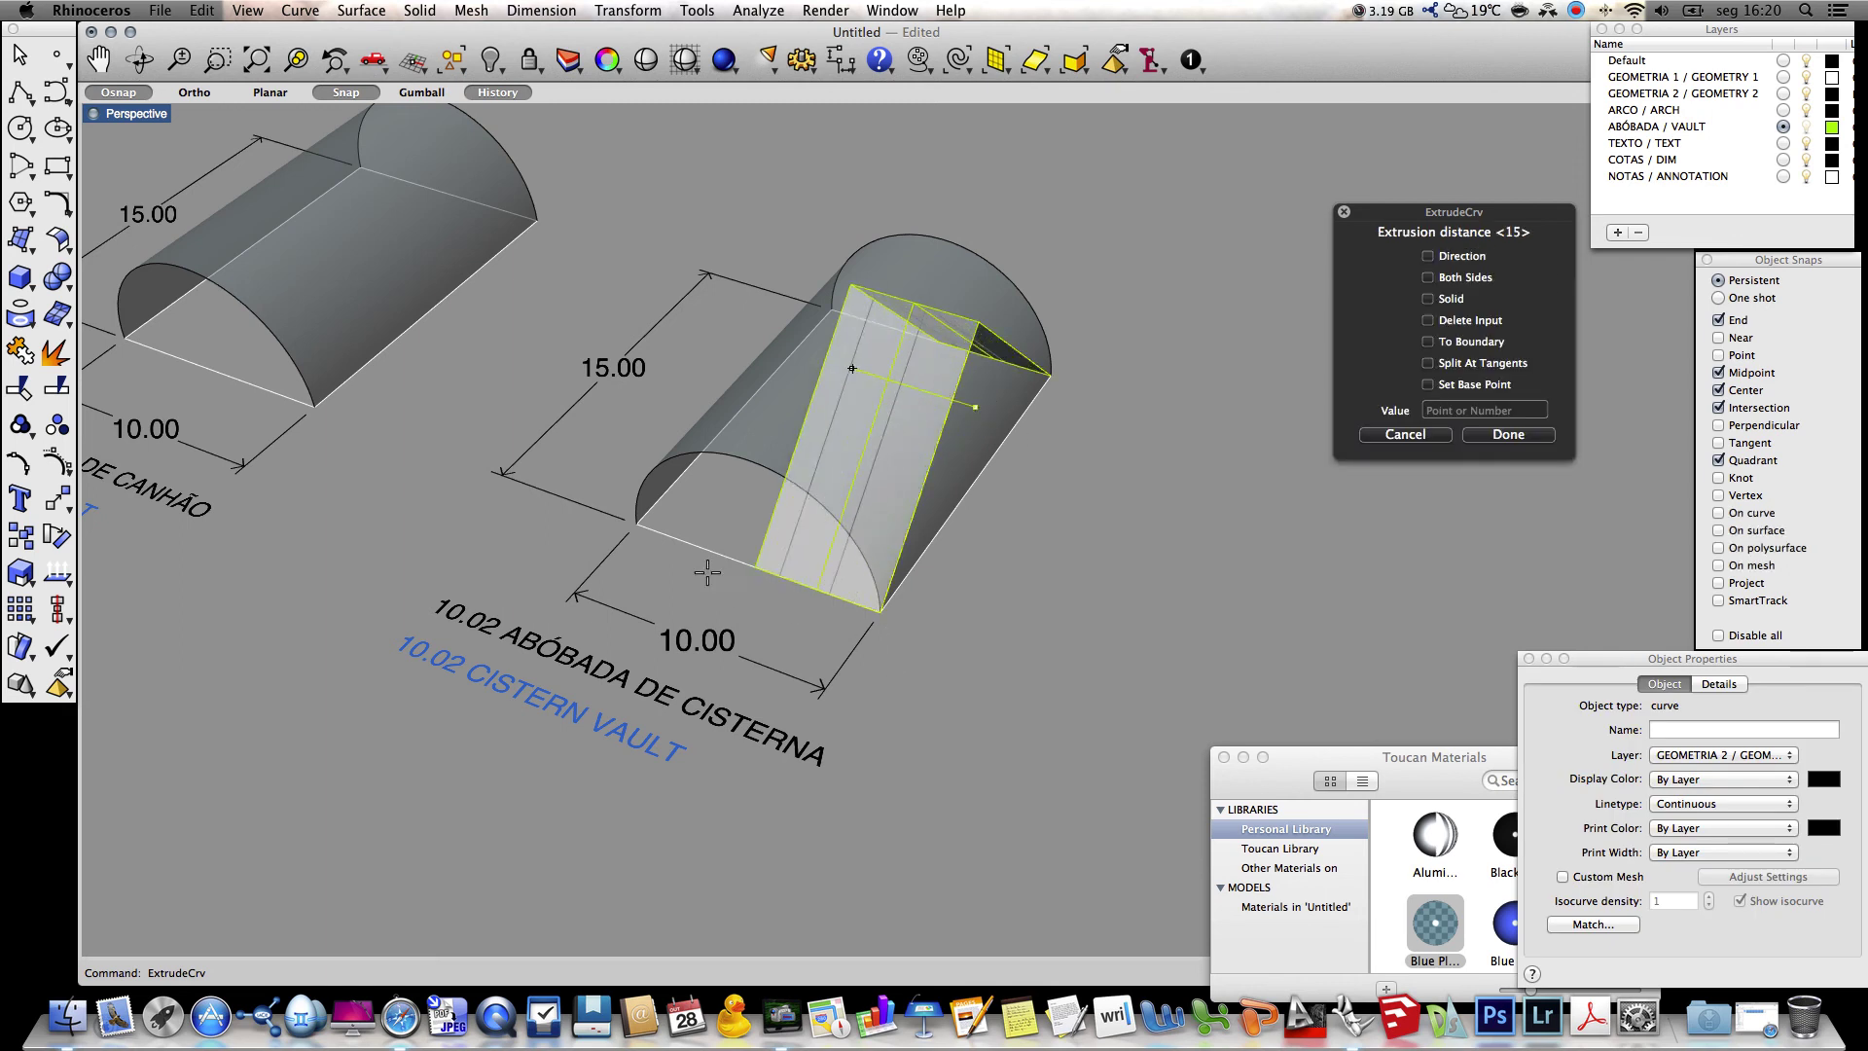
left_click(635, 527)
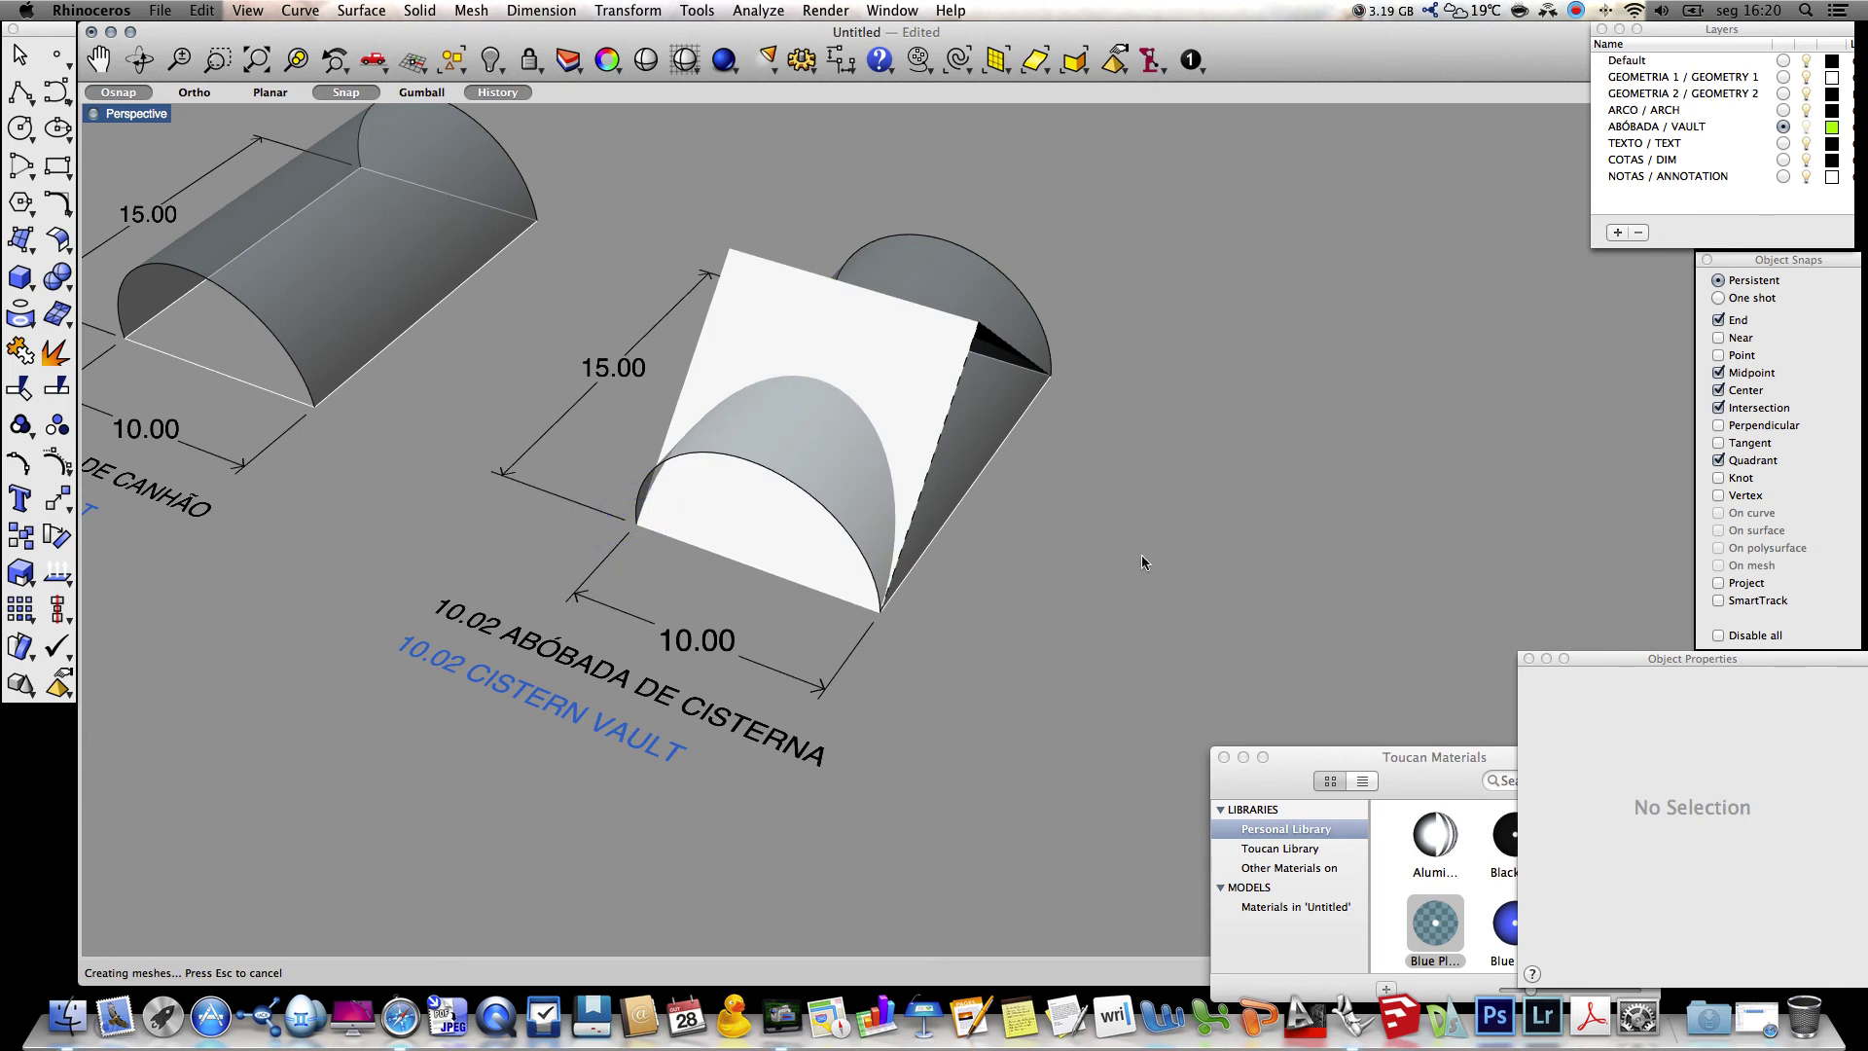
Make ARCO / ARCH the current layer and create the intersection curves between the triangular extrusion and the cistern barrel surface
scroll(1766, 113, "right", 3)
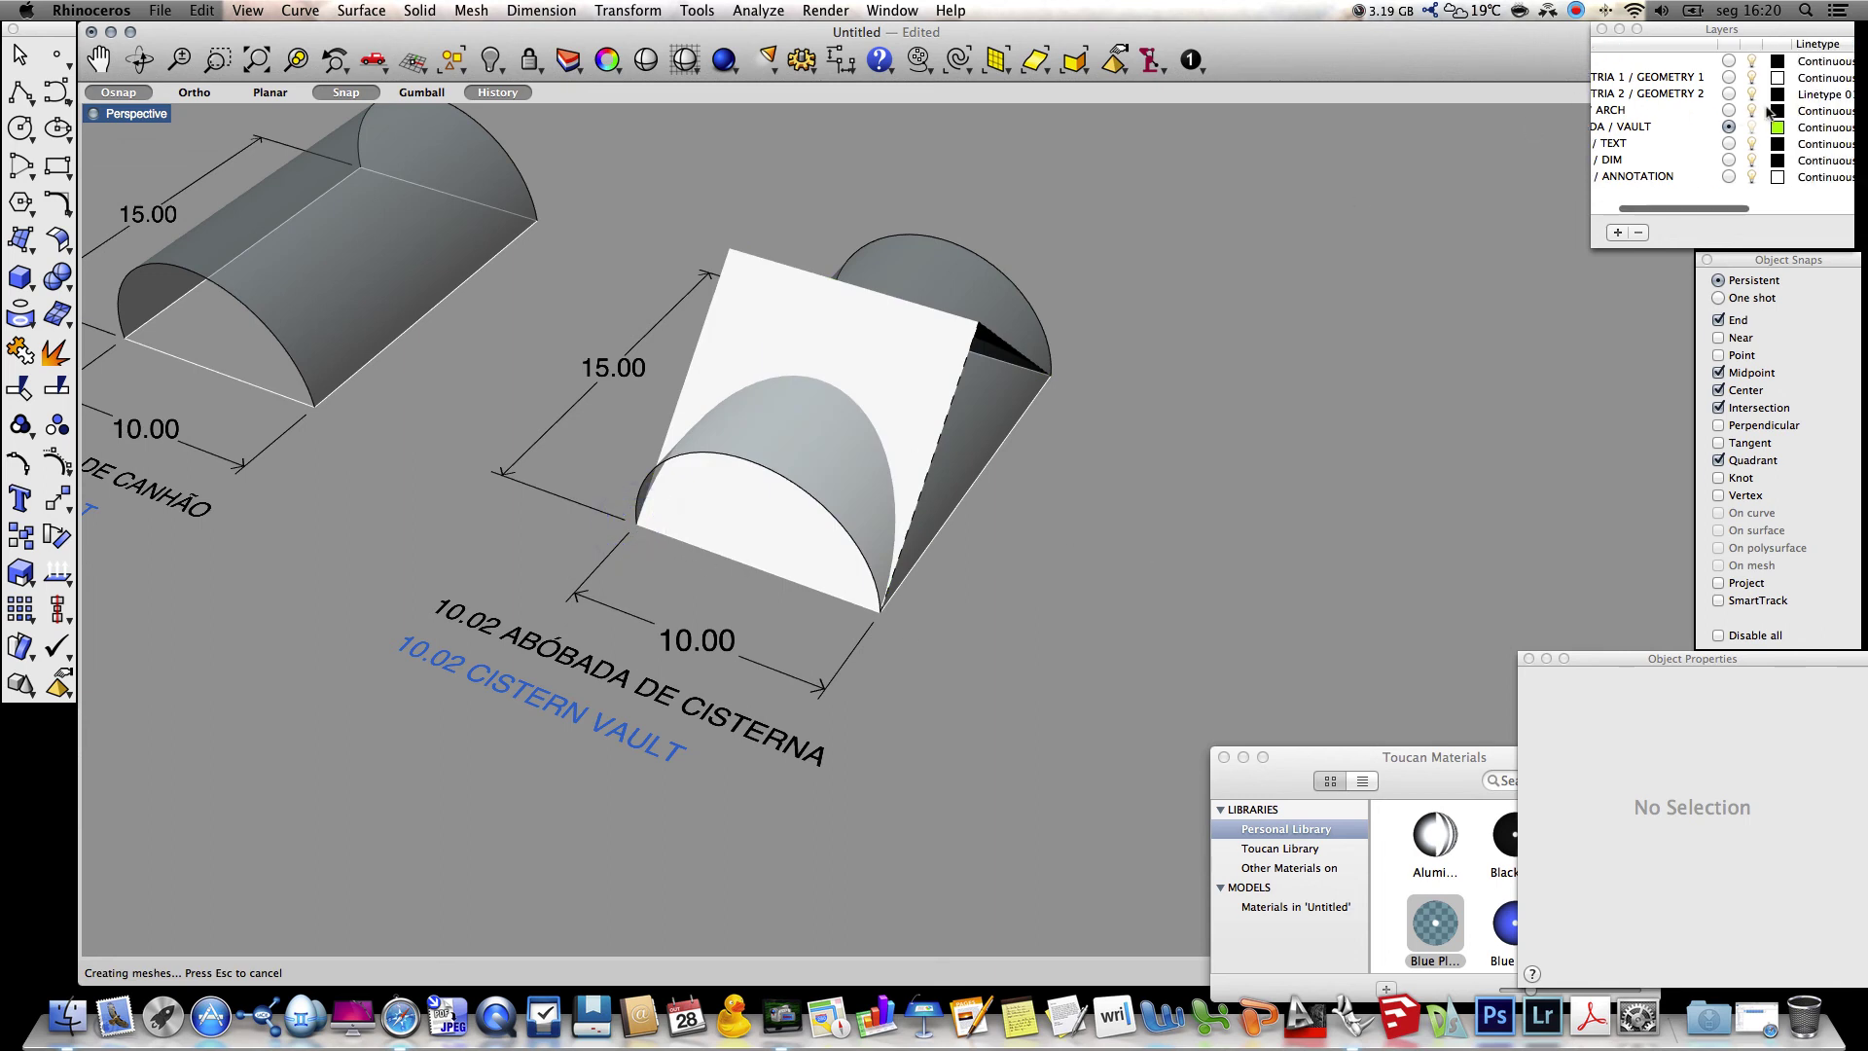
scroll(1709, 162, "left", 3)
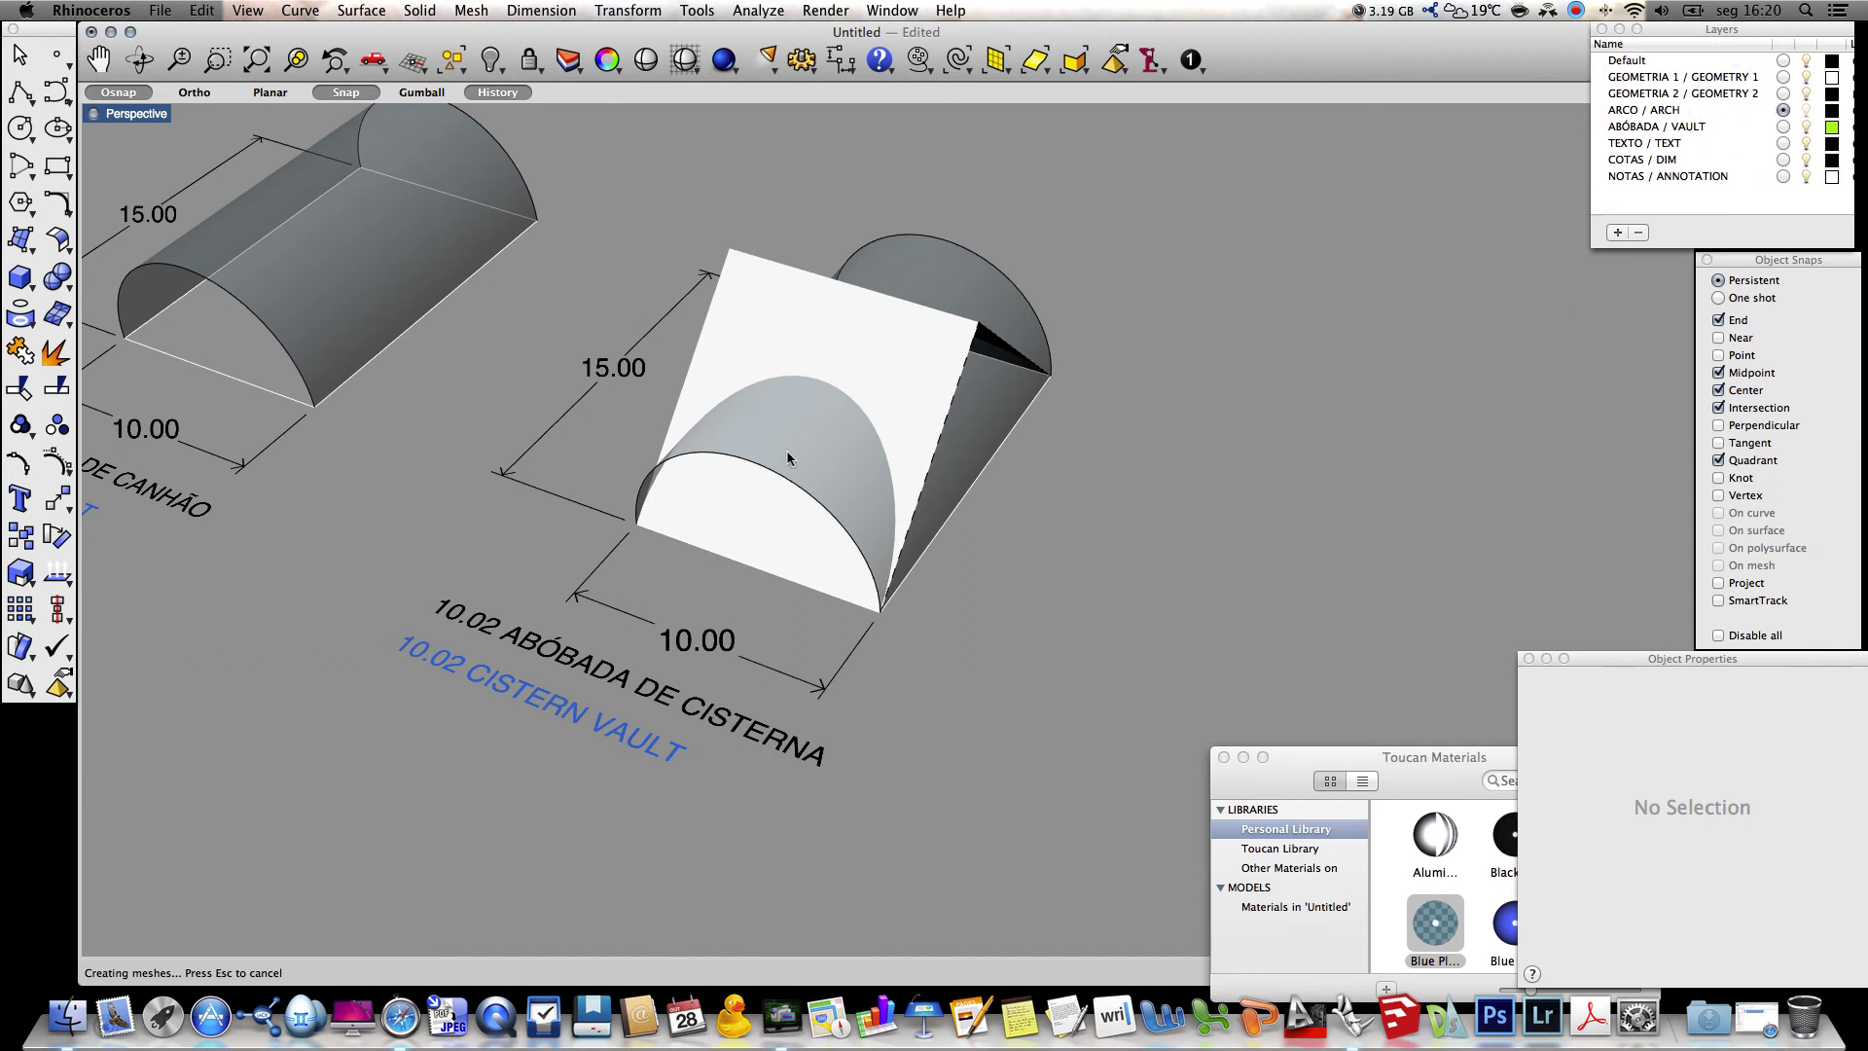
left_click(21, 316)
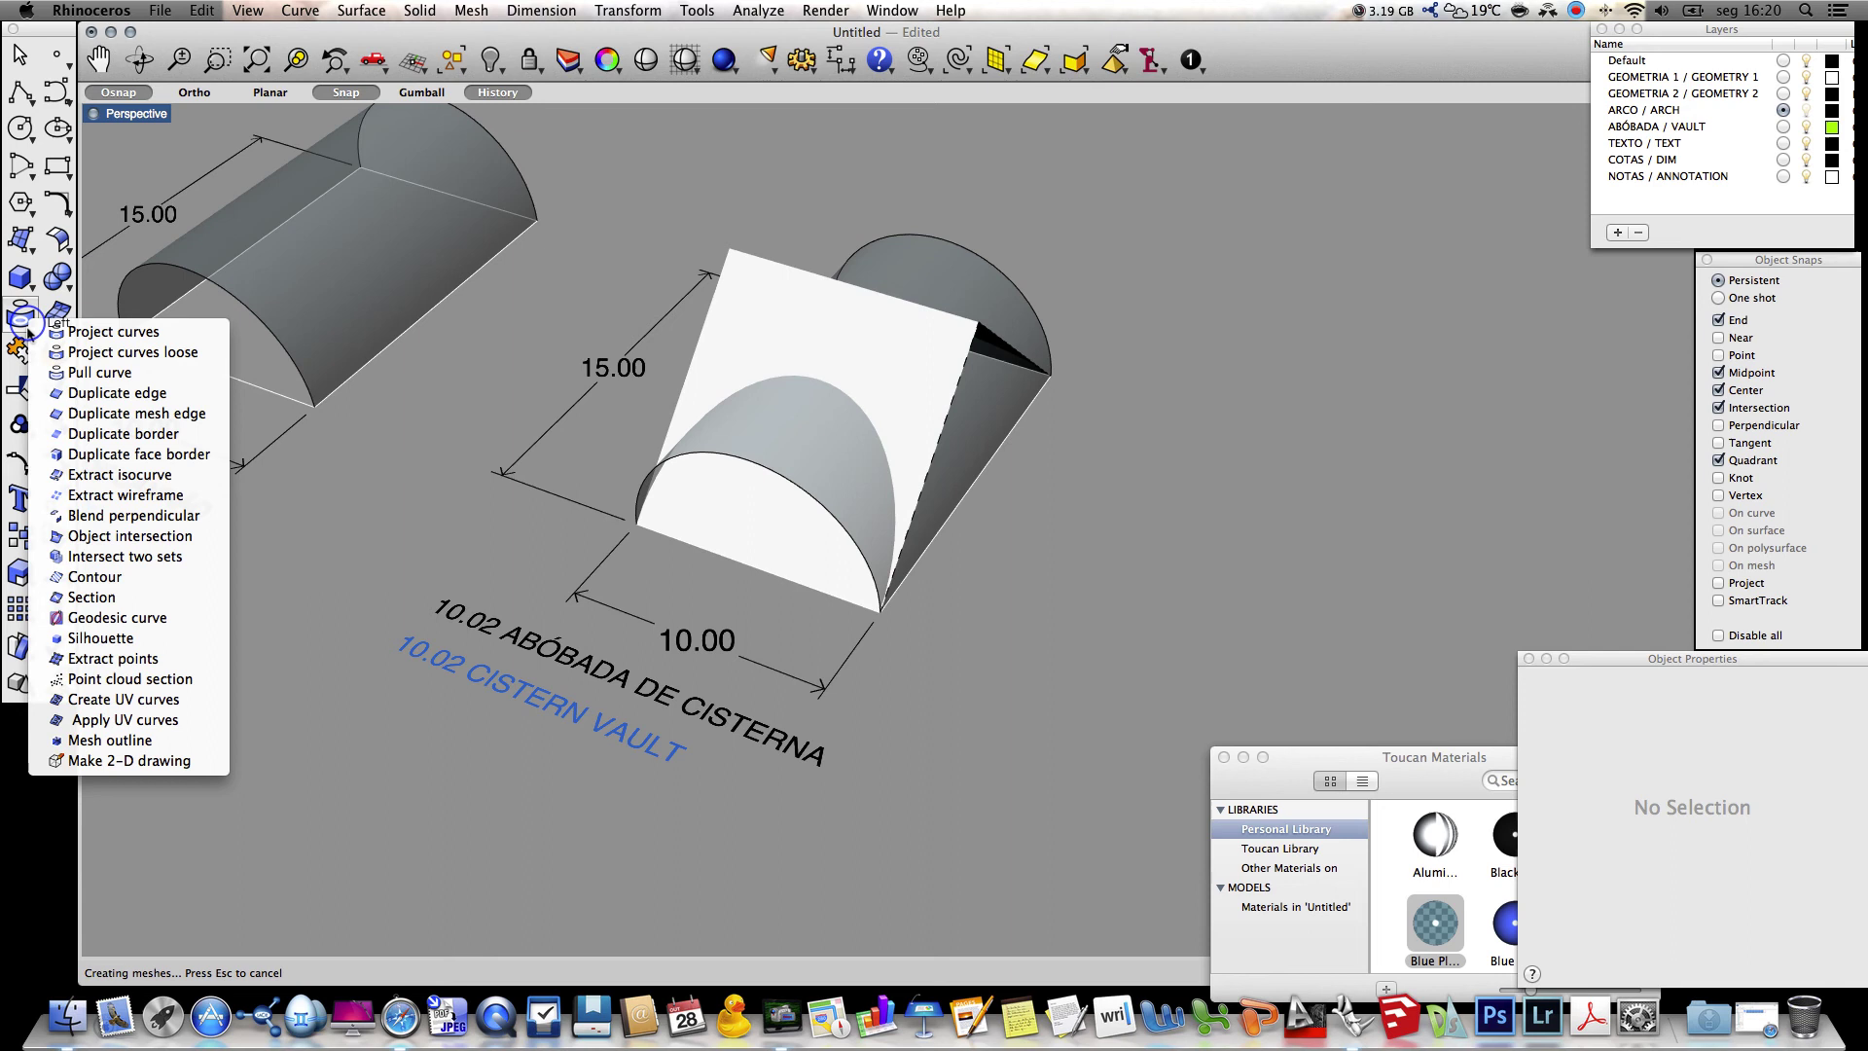
left_click(215, 538)
key("Escape")
left_click(299, 11)
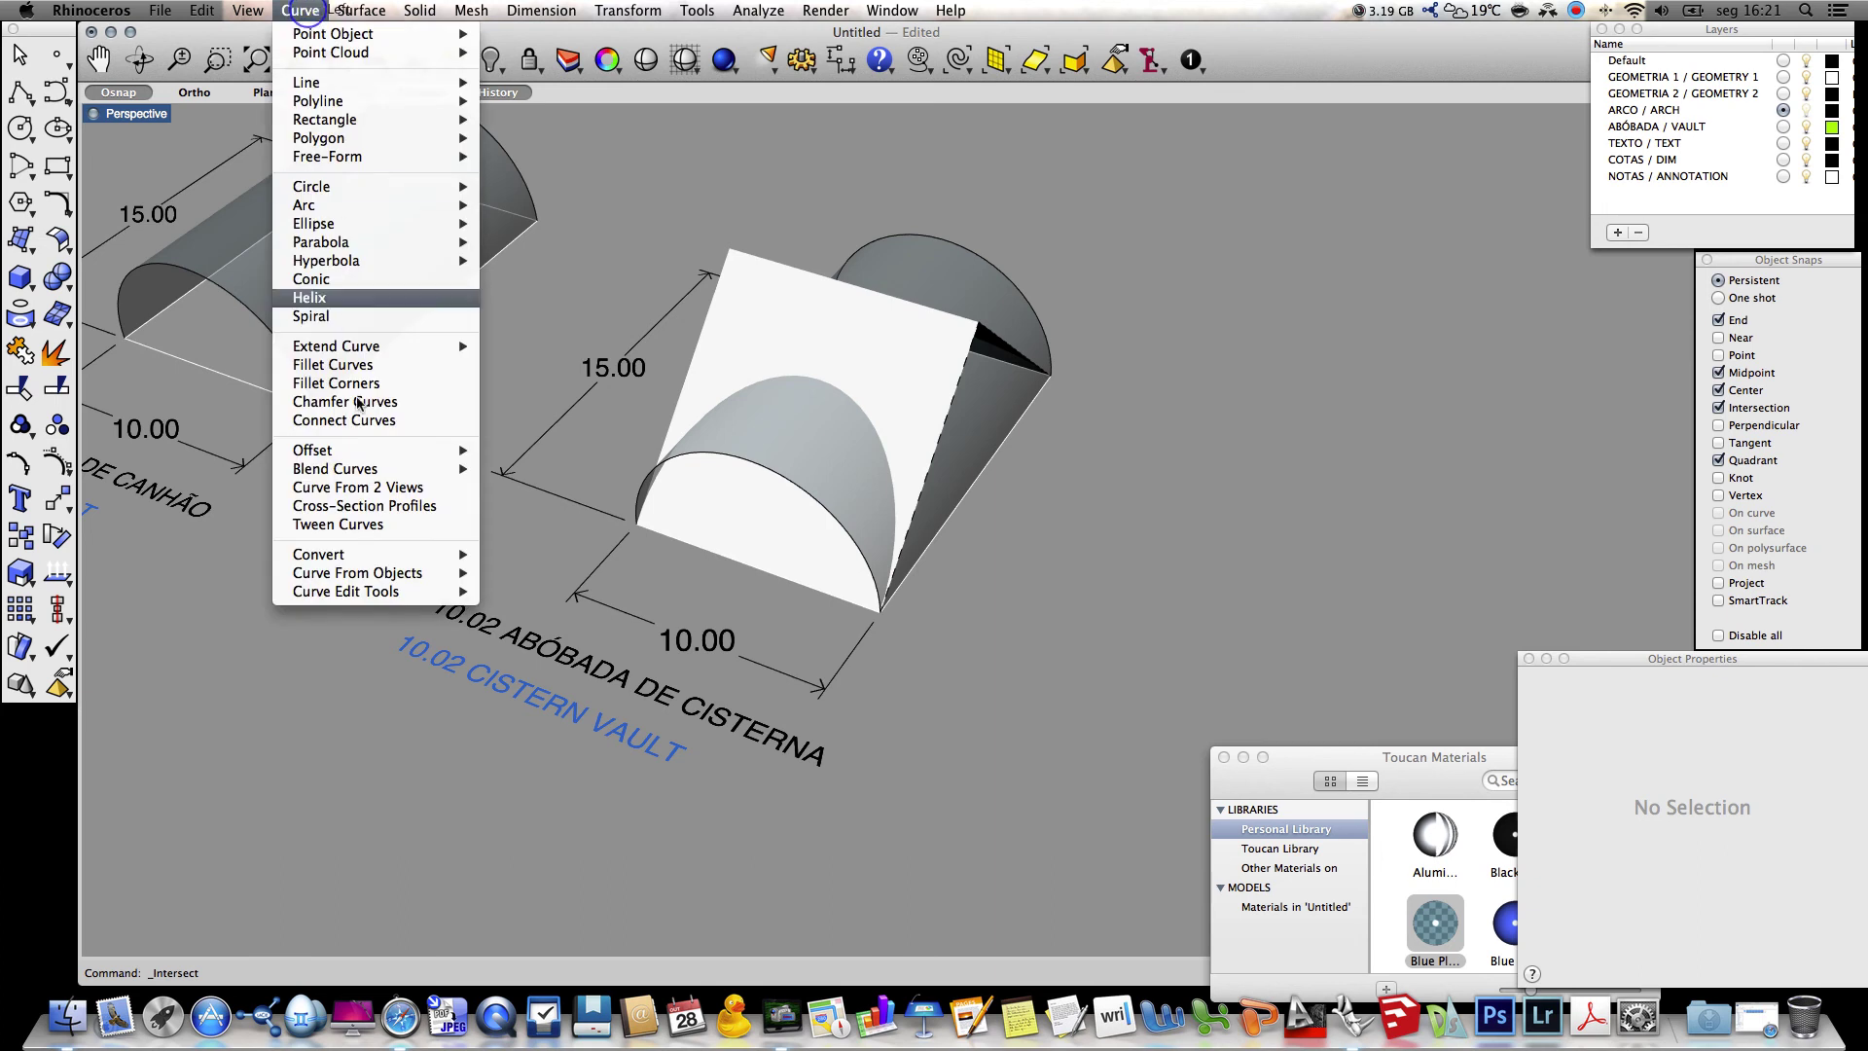
mouse_move(421, 576)
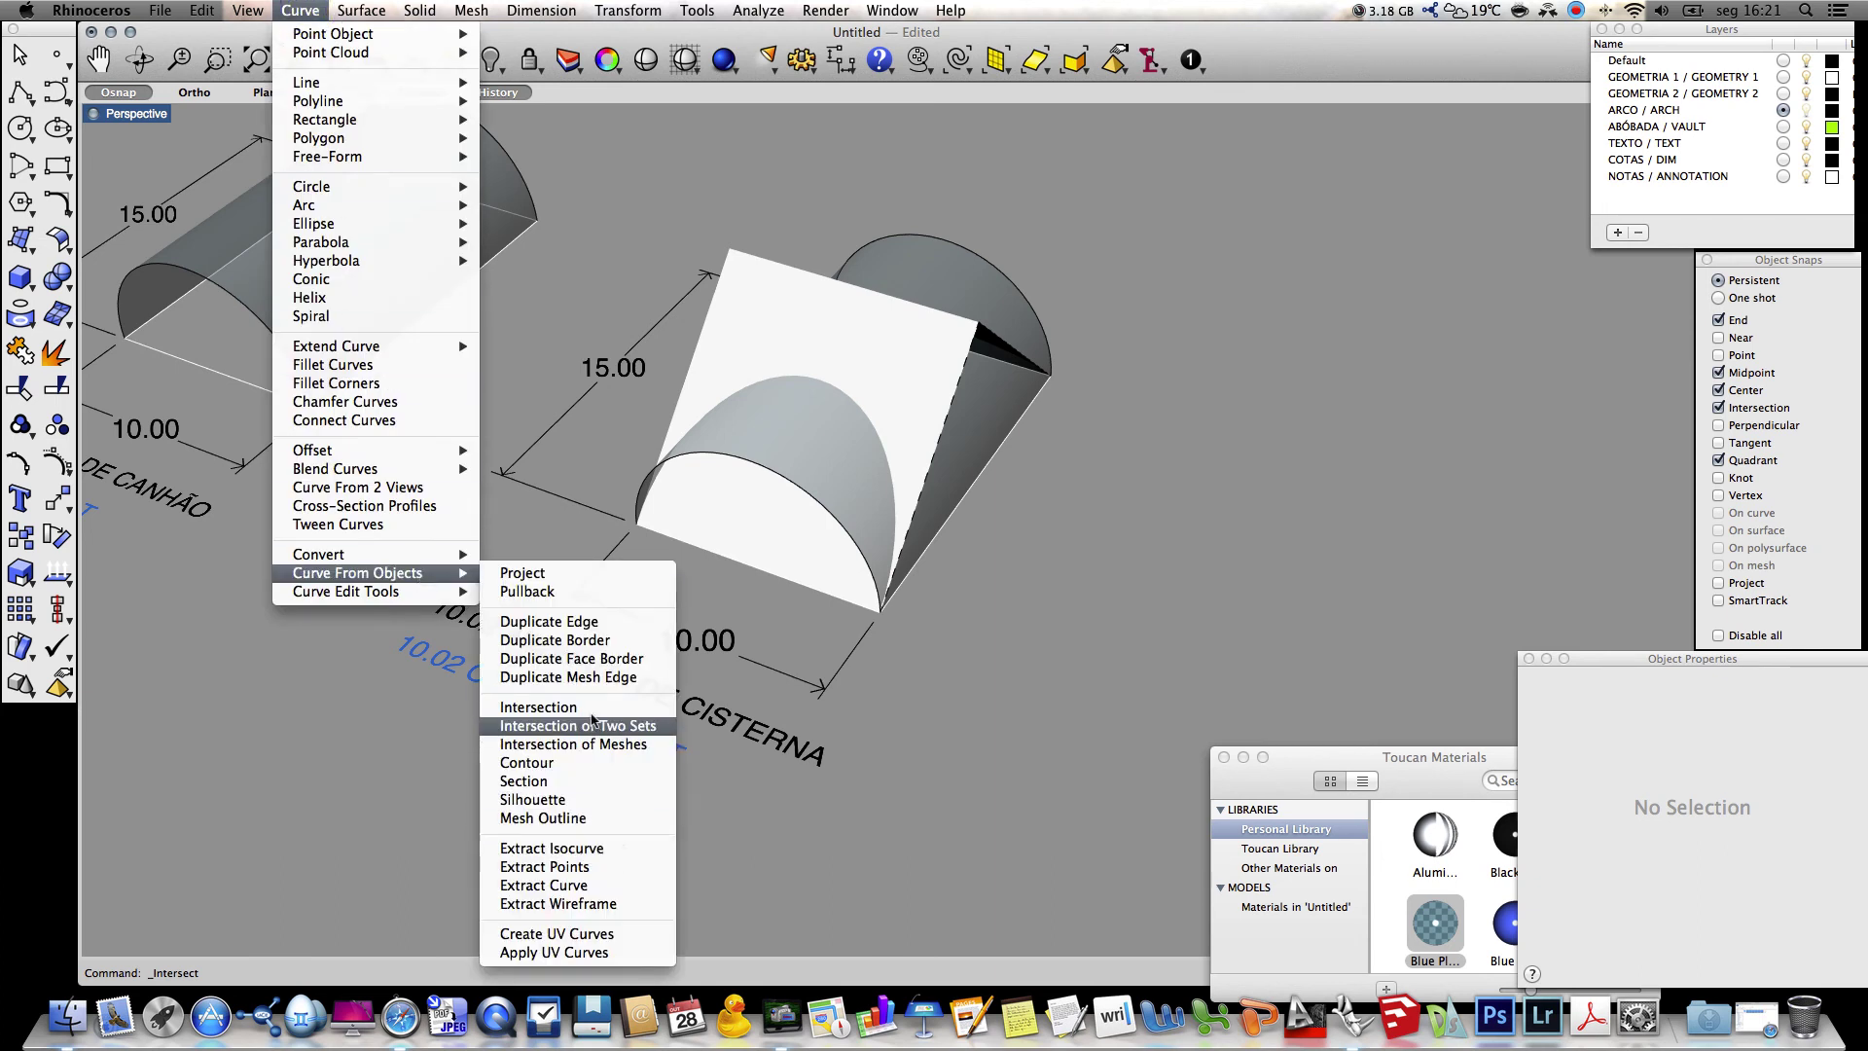
left_click(593, 714)
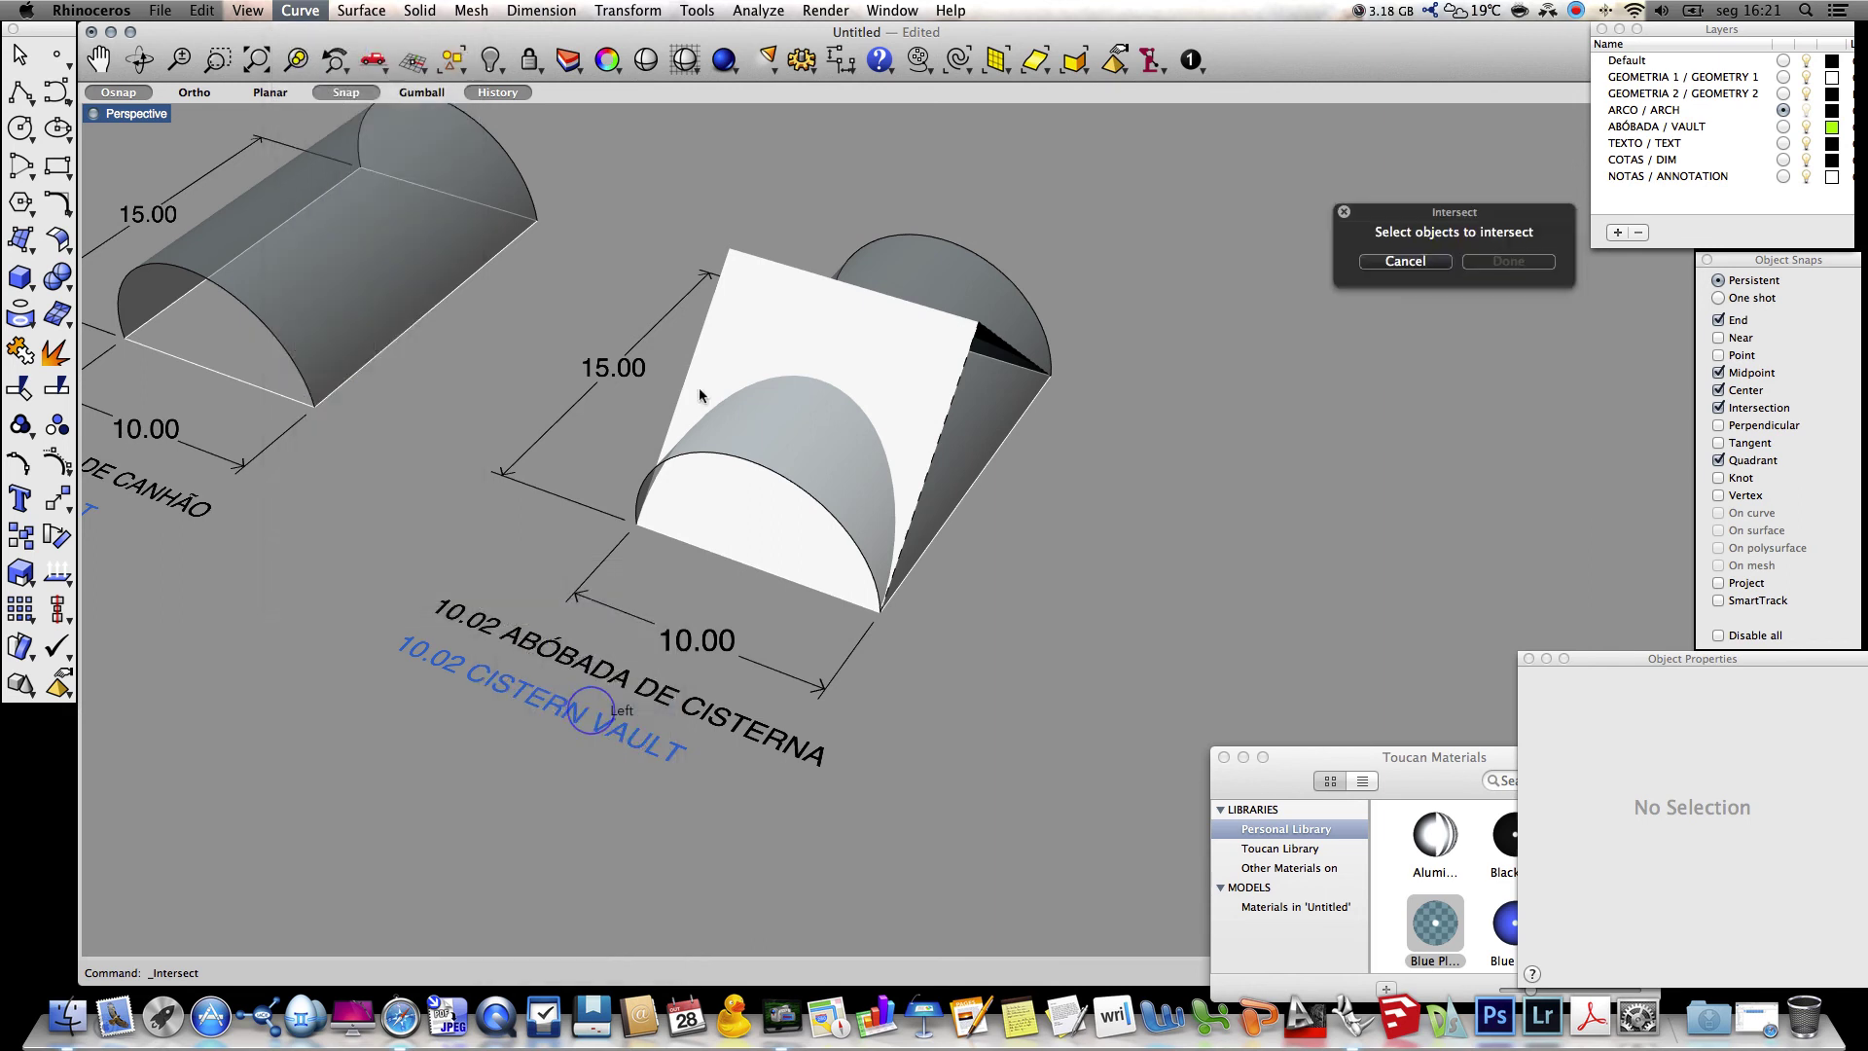
left_click(766, 289)
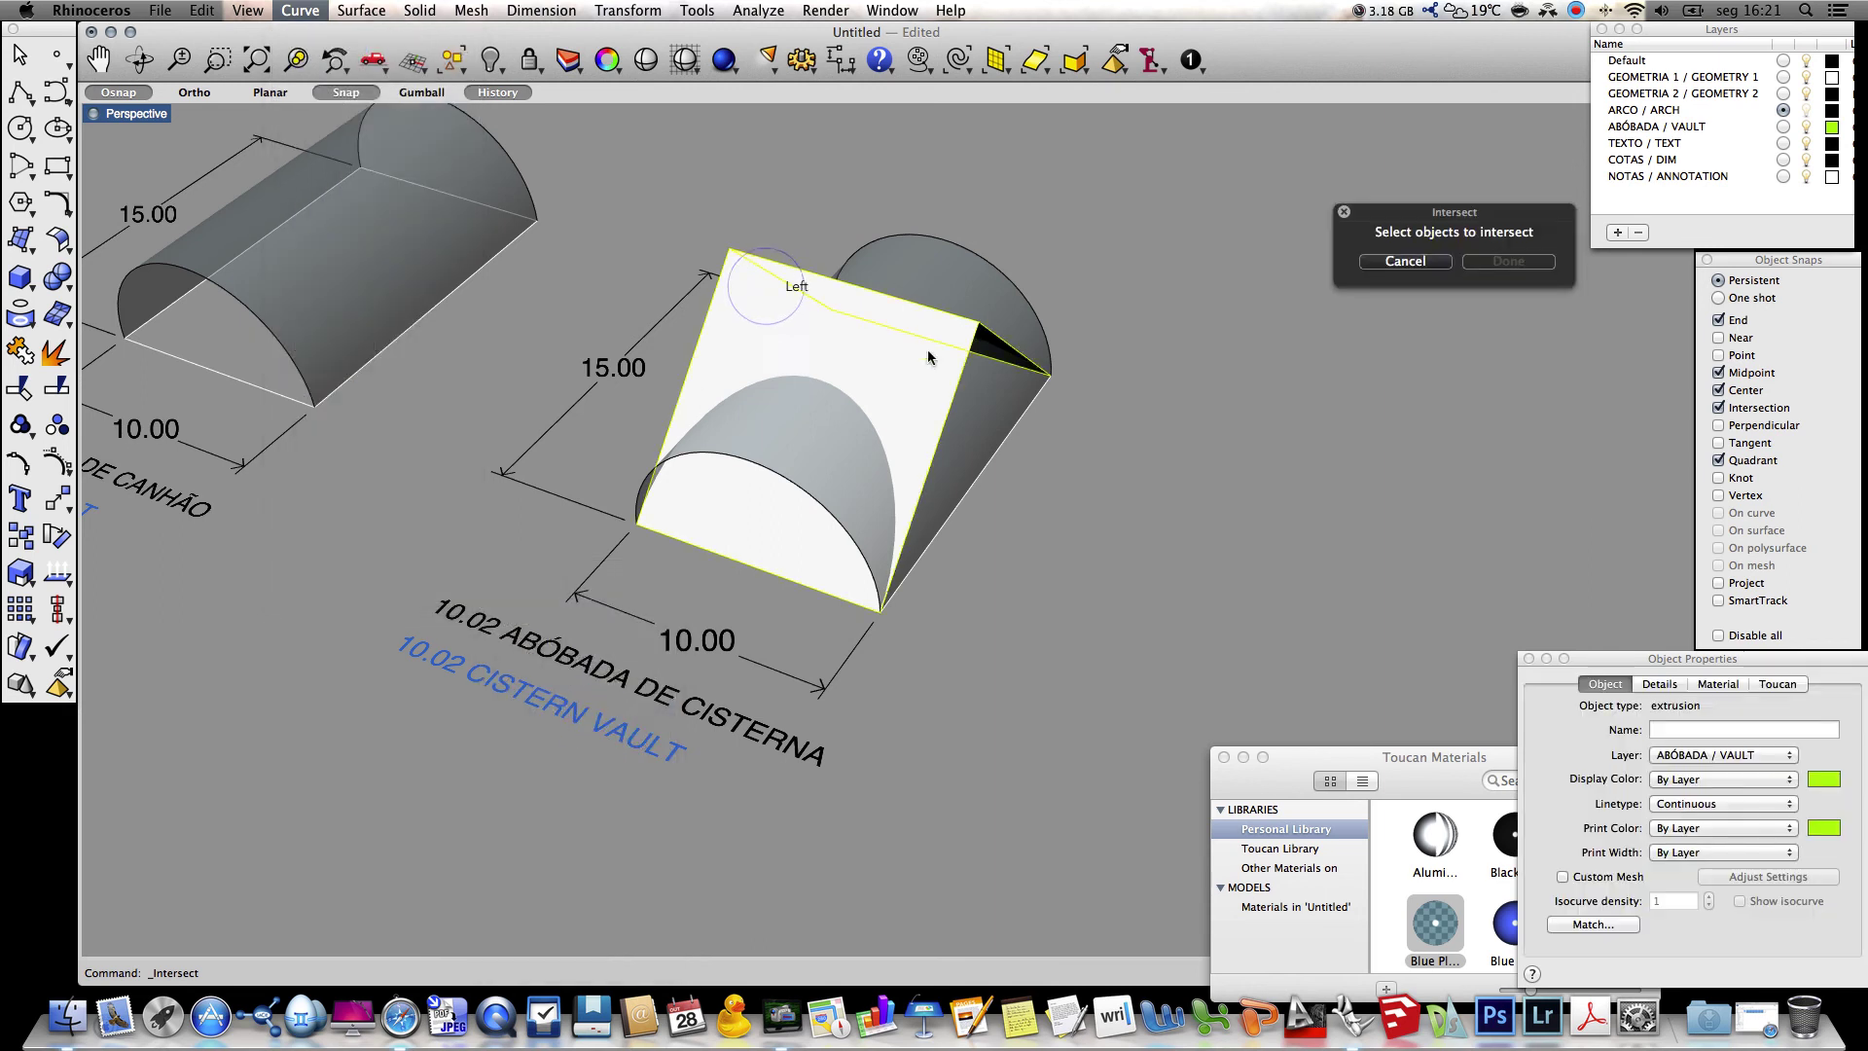
left_click(919, 261)
scroll(918, 261, "up", 2)
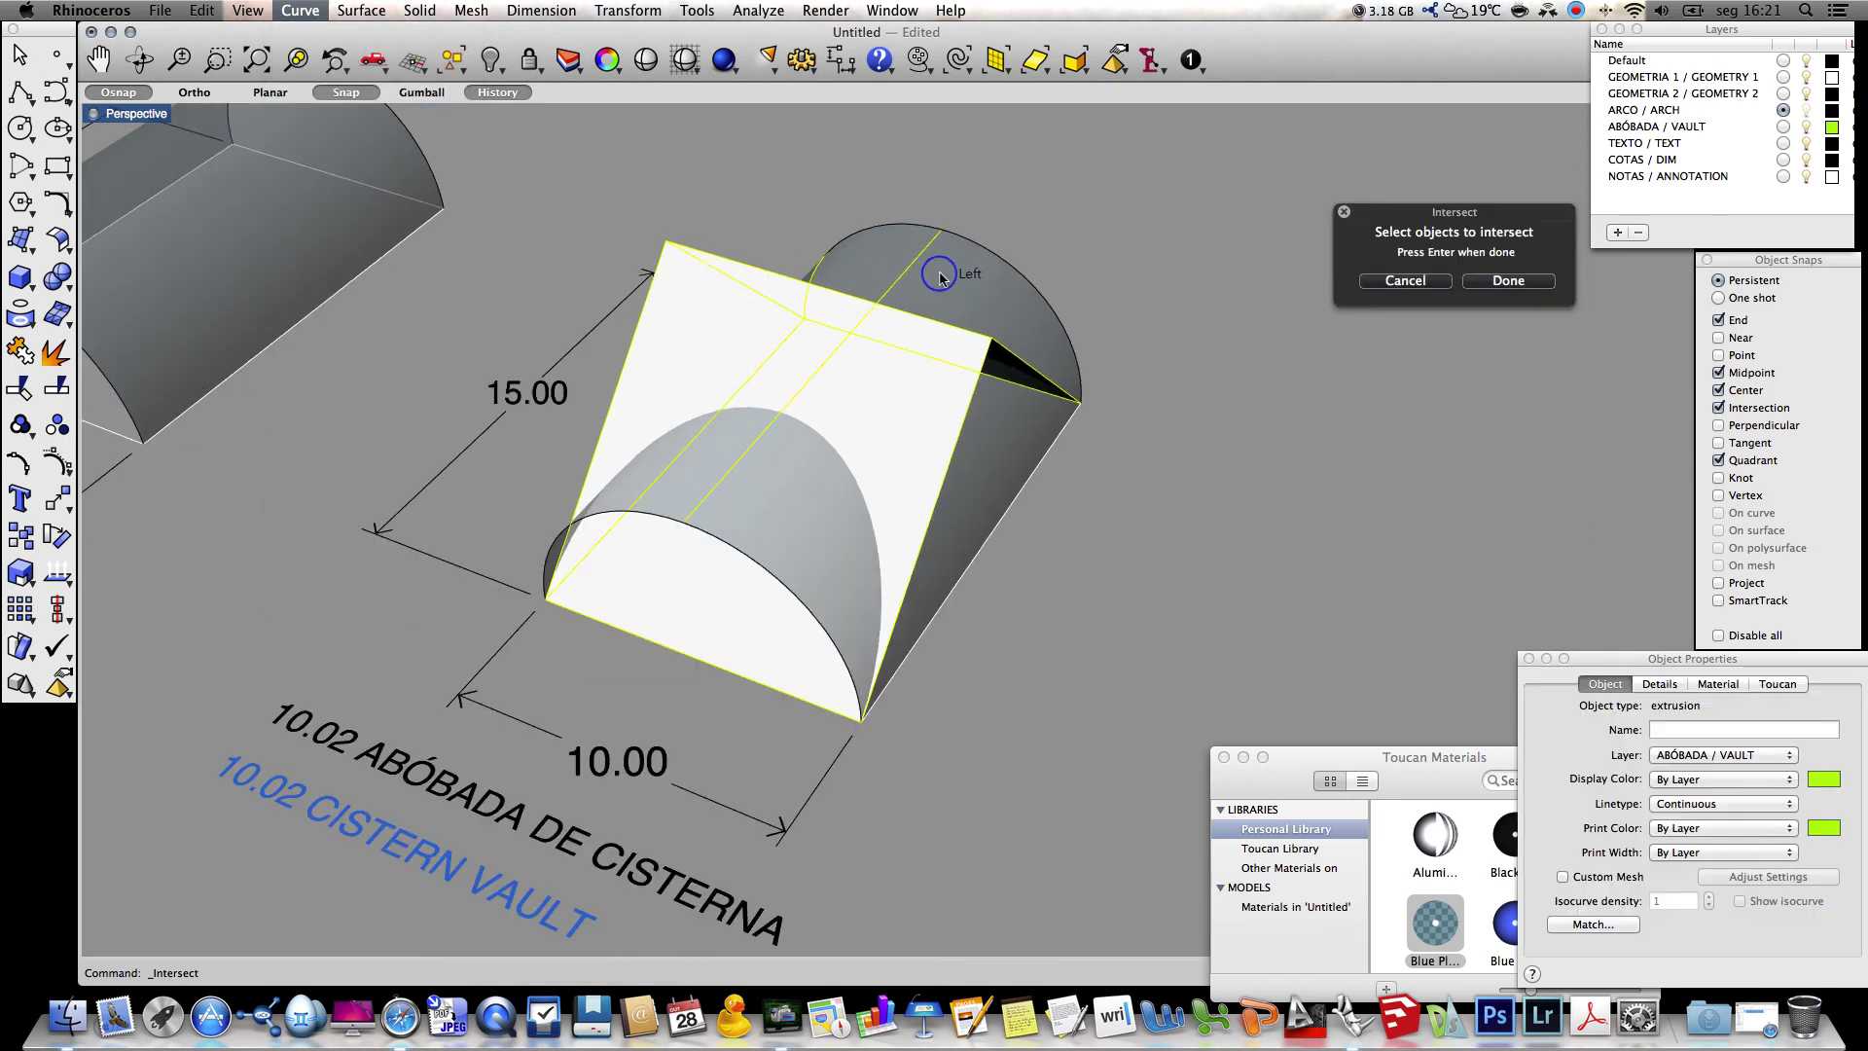
left_click(1539, 279)
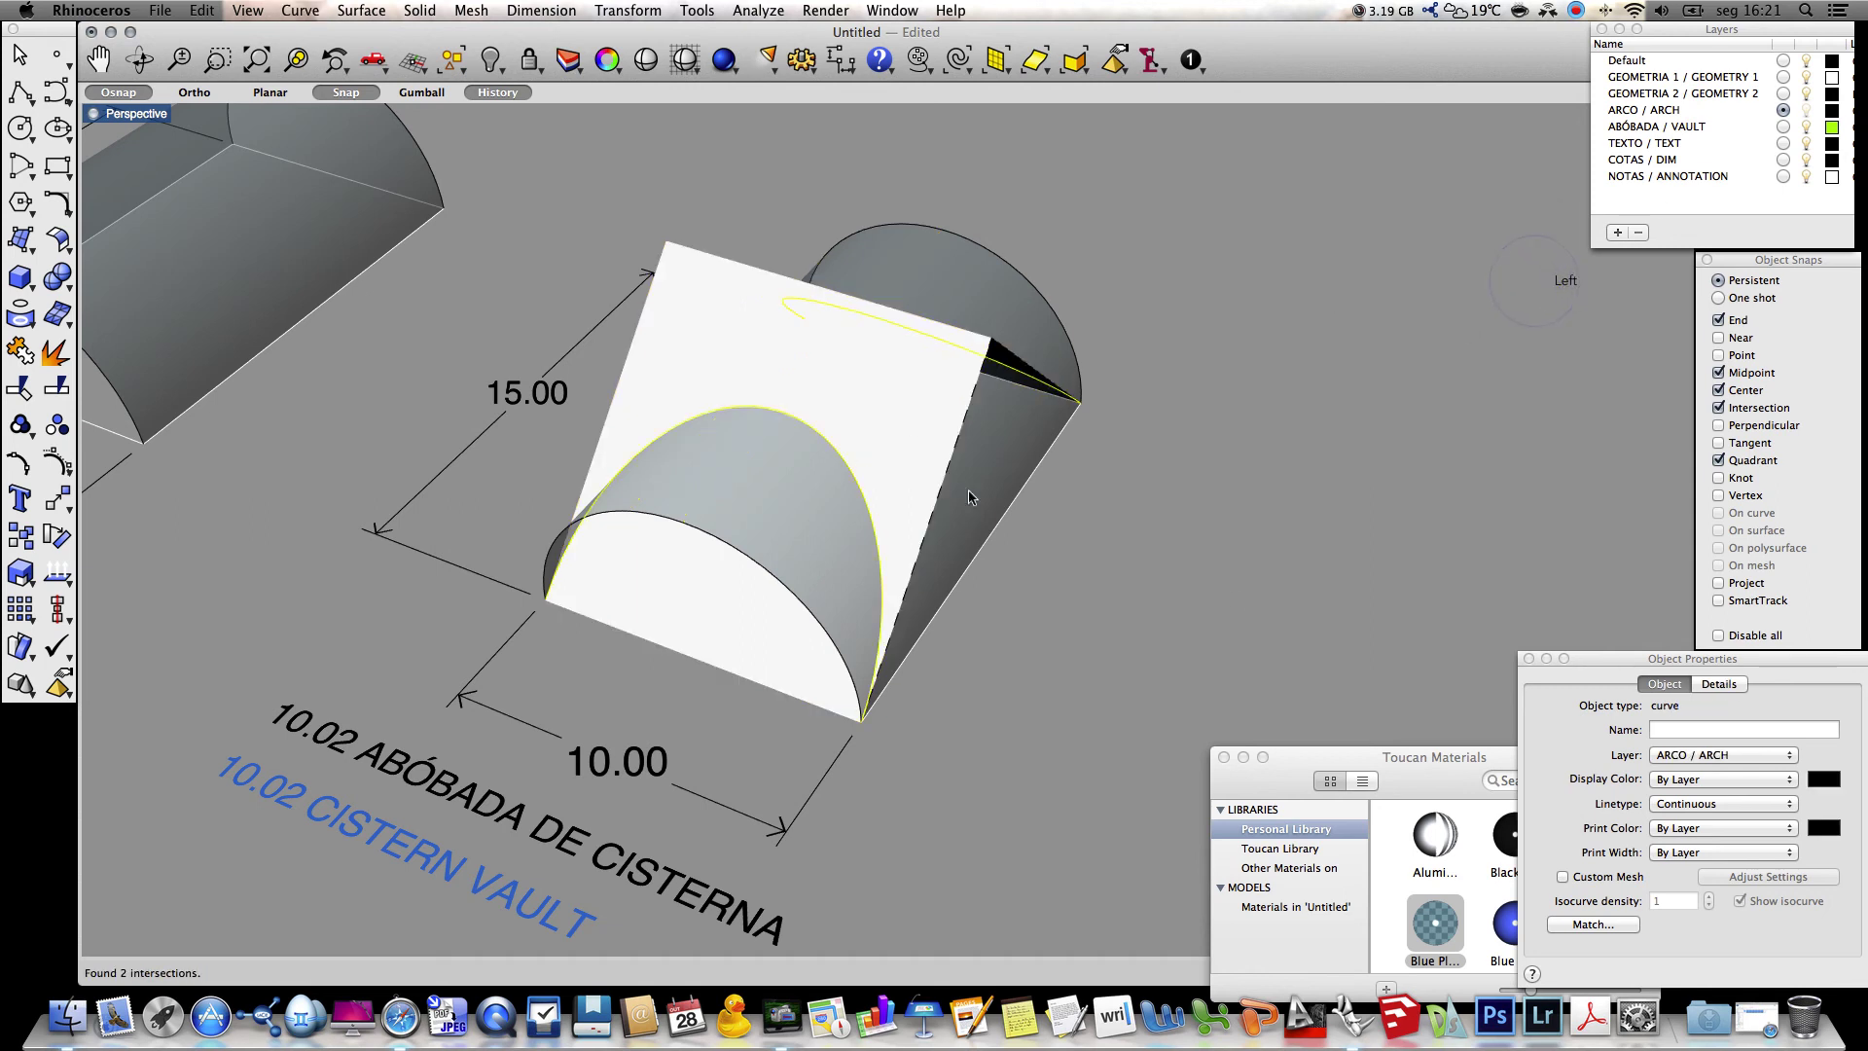
left_click(1234, 593)
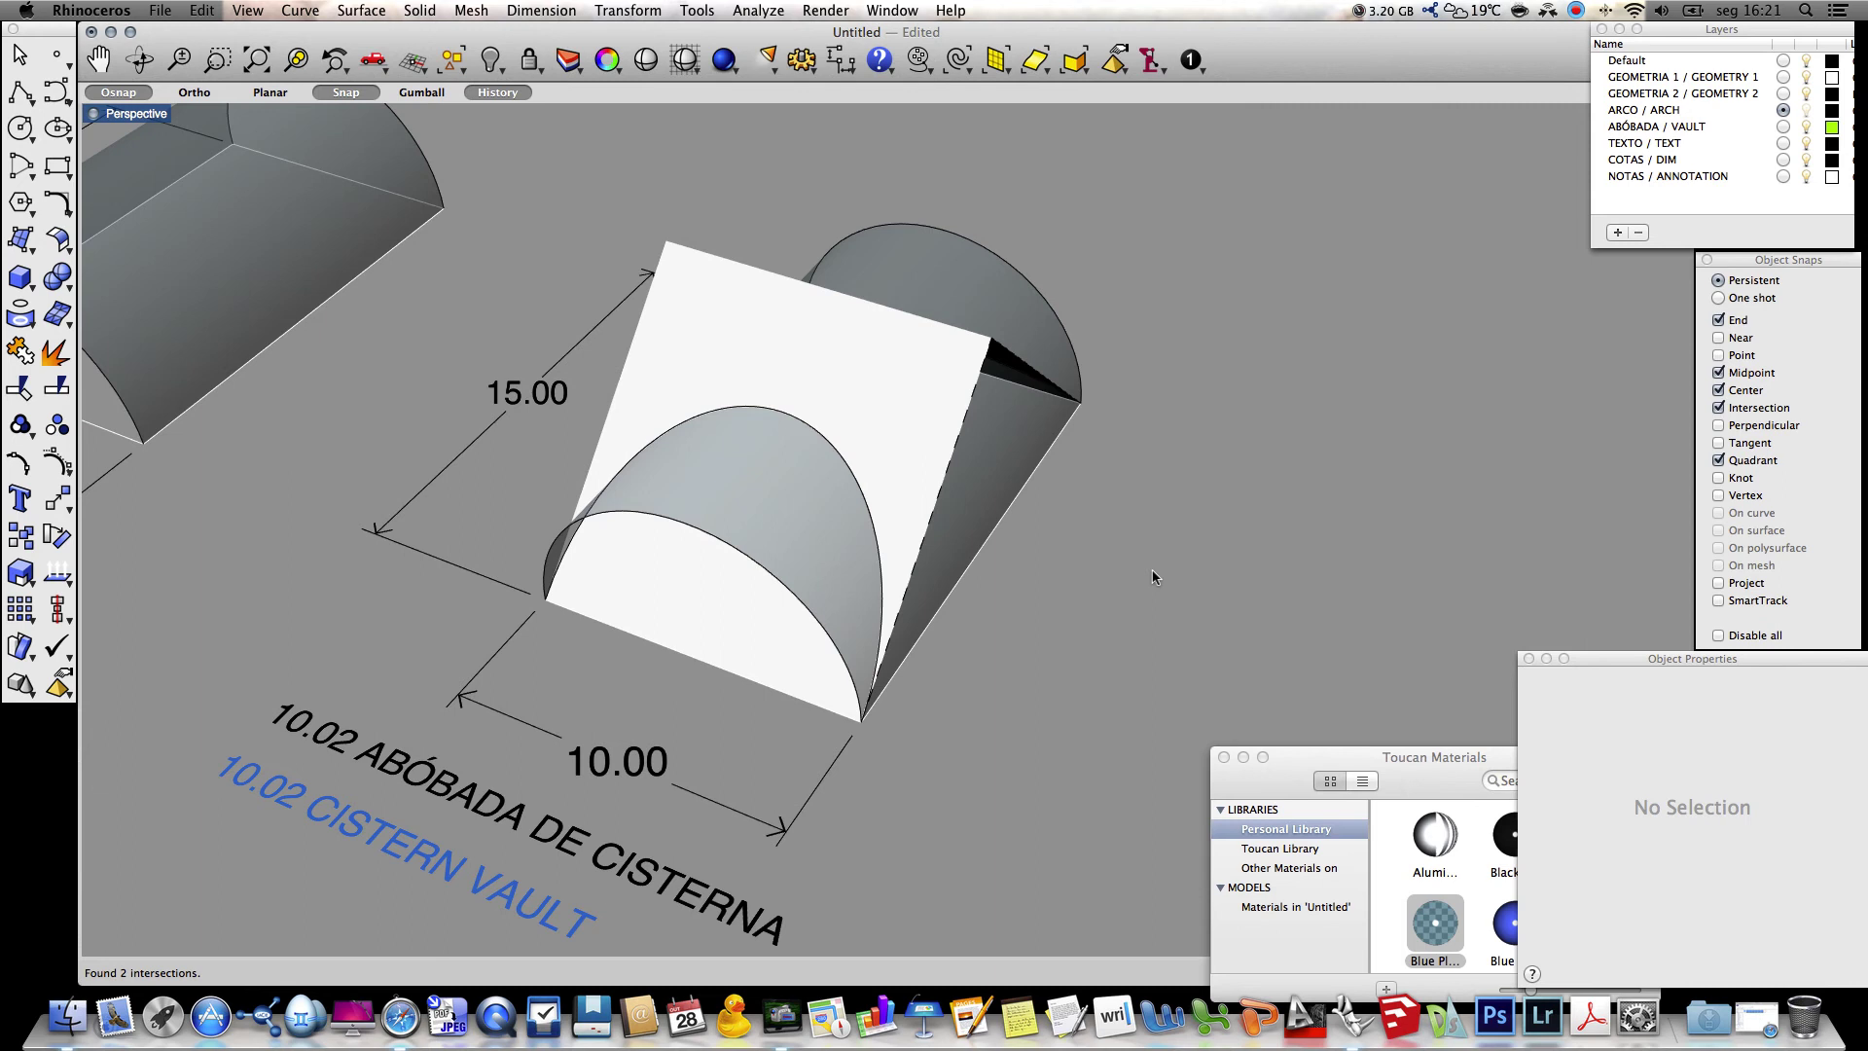
Try to trim away the triangular extrusion's parts above and inside the front arch, using the extrusion and barrel surface as cutters
left_click(20, 388)
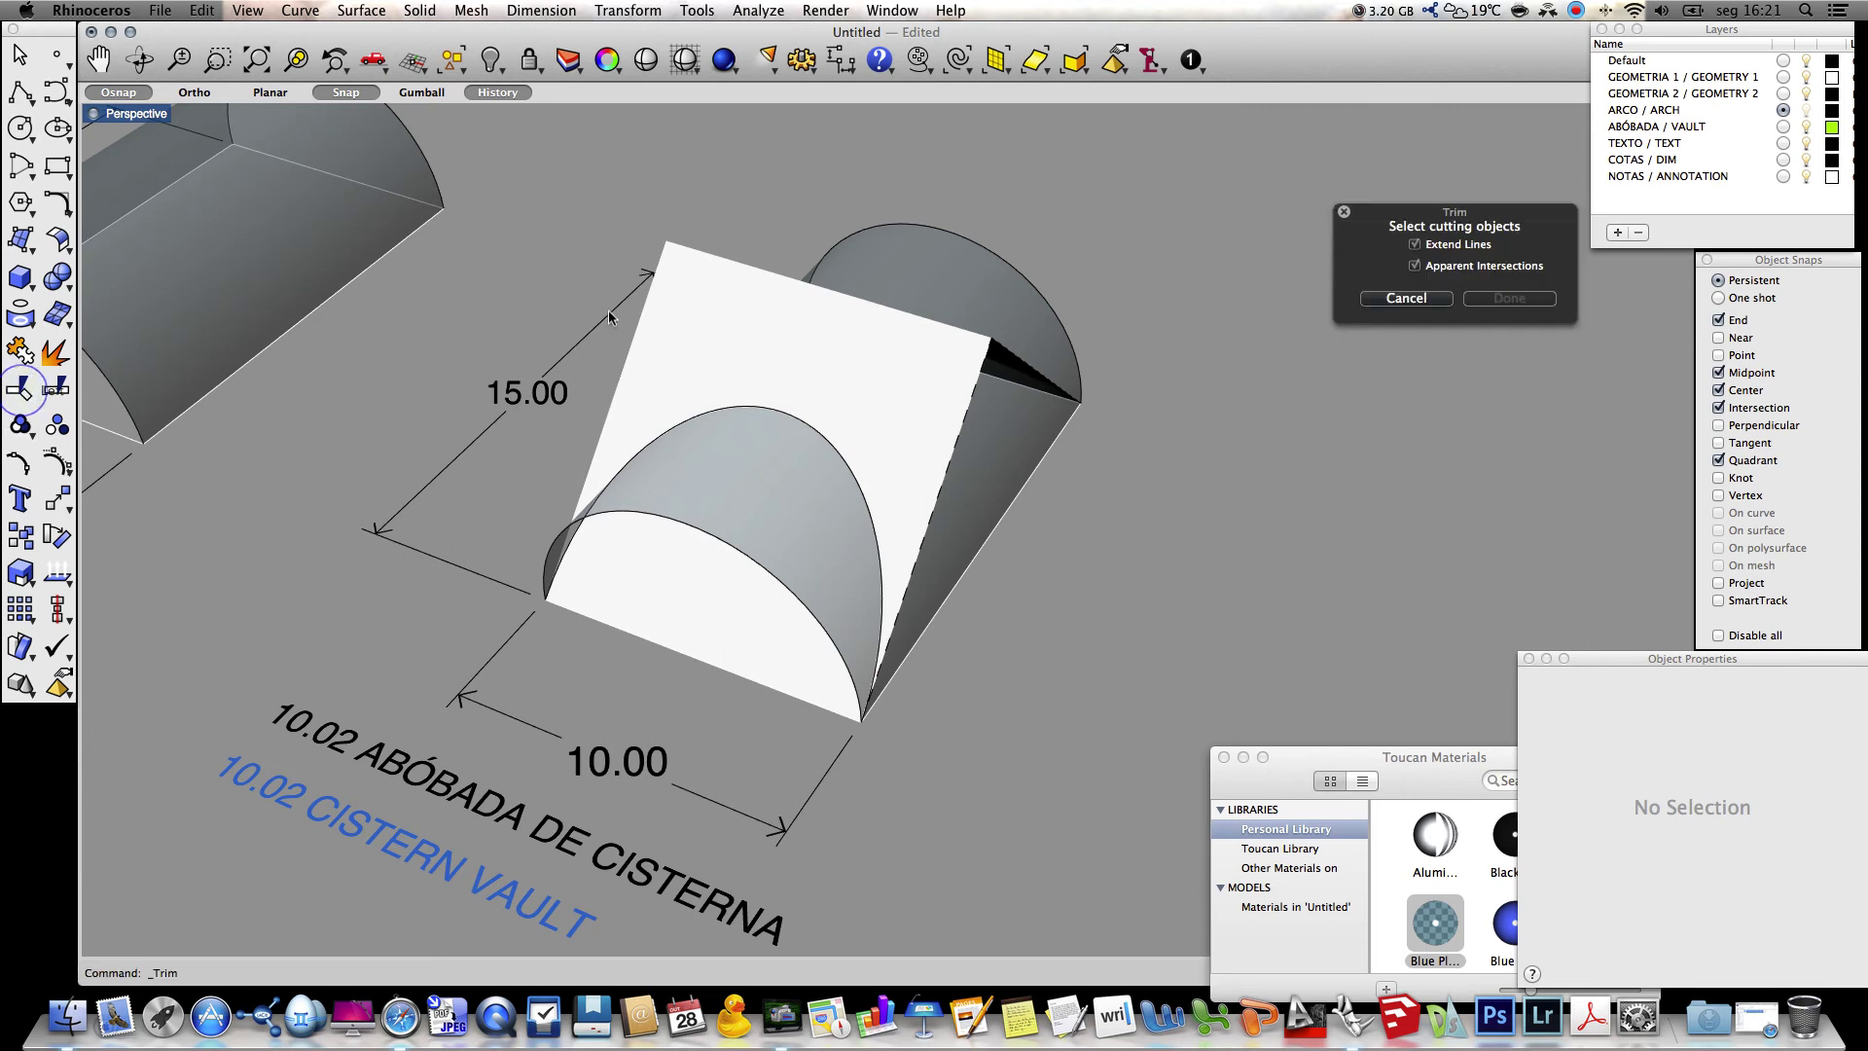
left_click(661, 337)
left_click(944, 276)
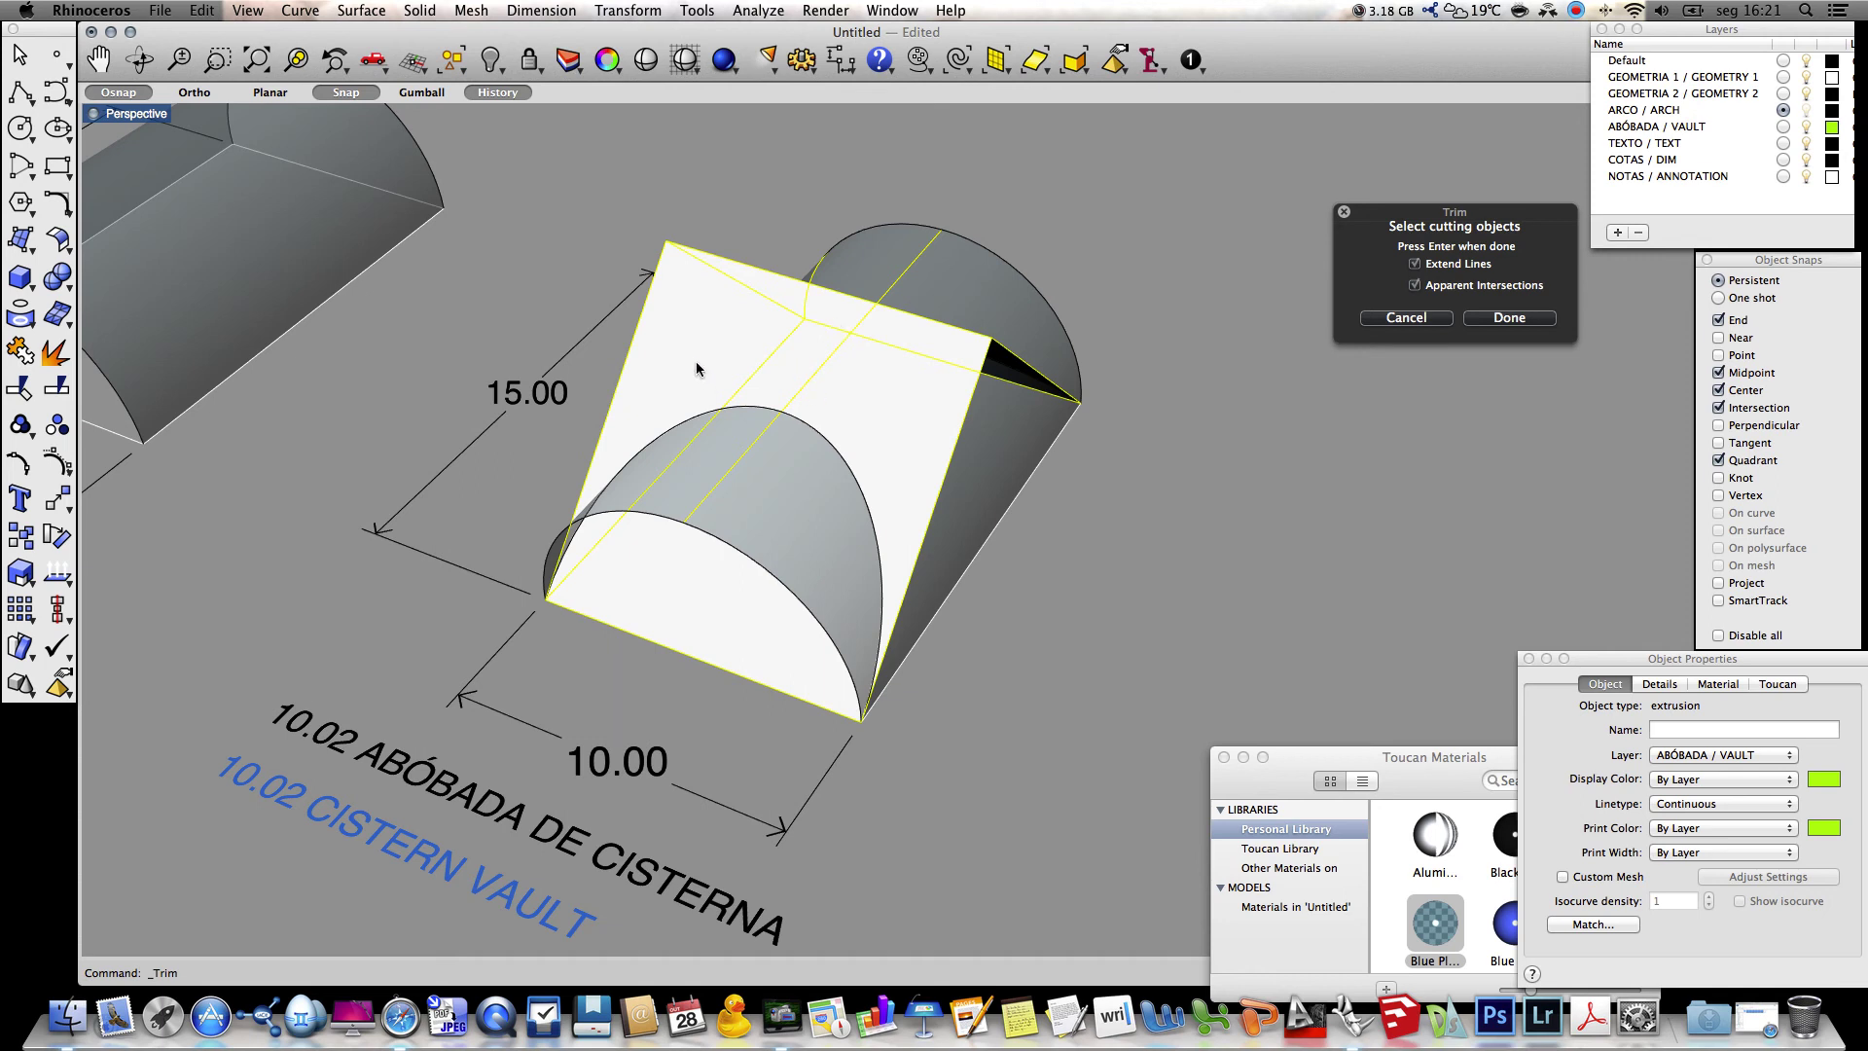
left_click(1509, 317)
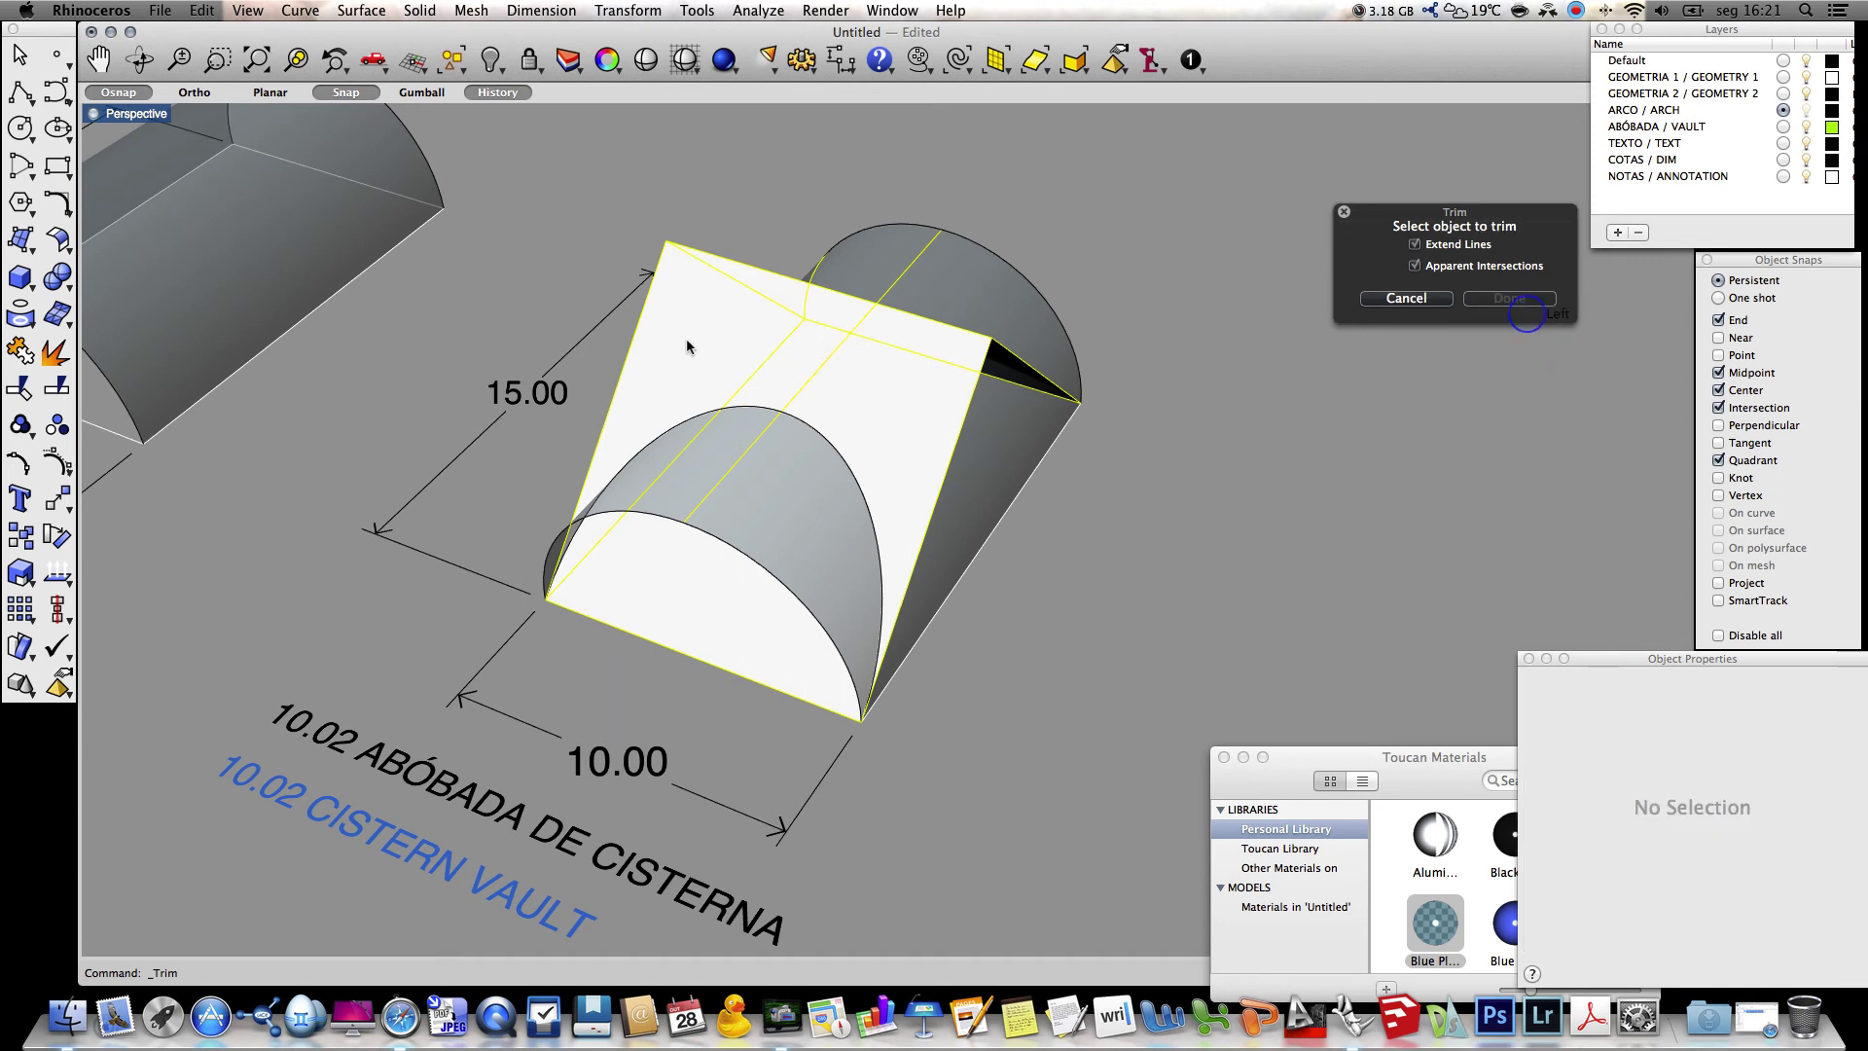
left_click(684, 338)
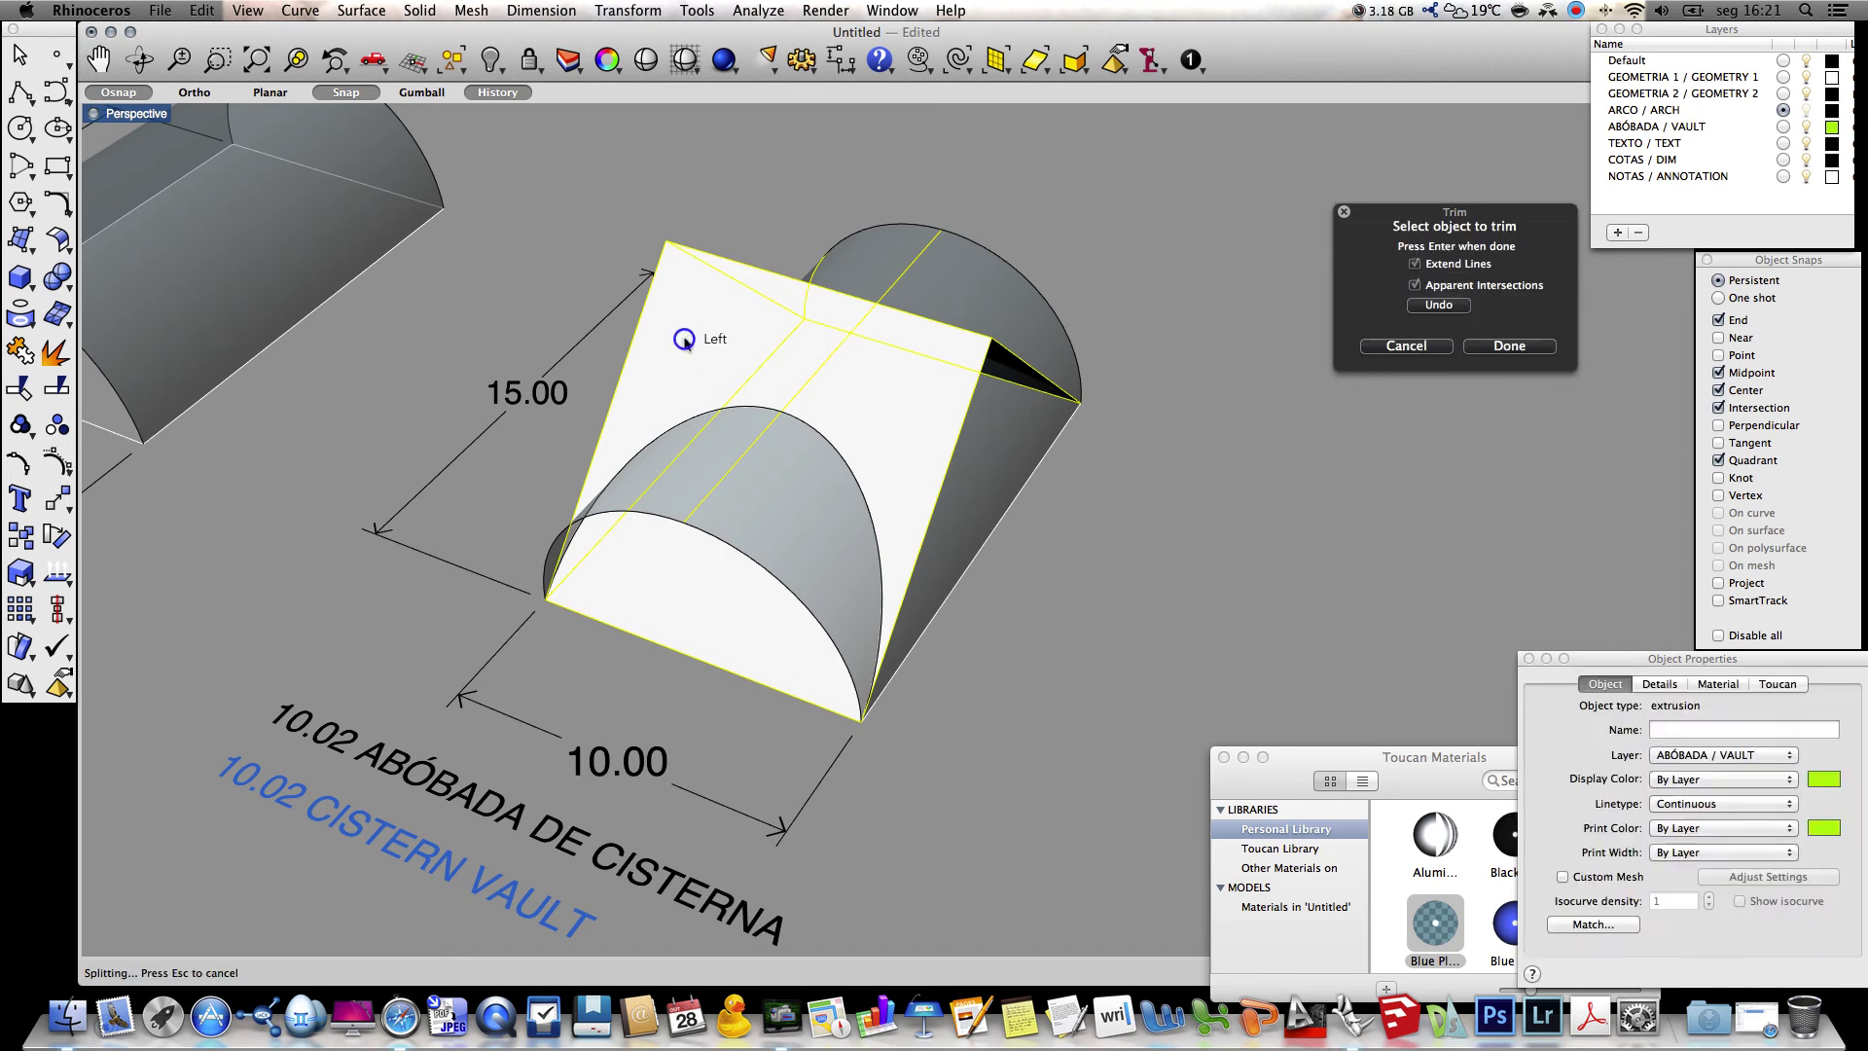
left_click(560, 553)
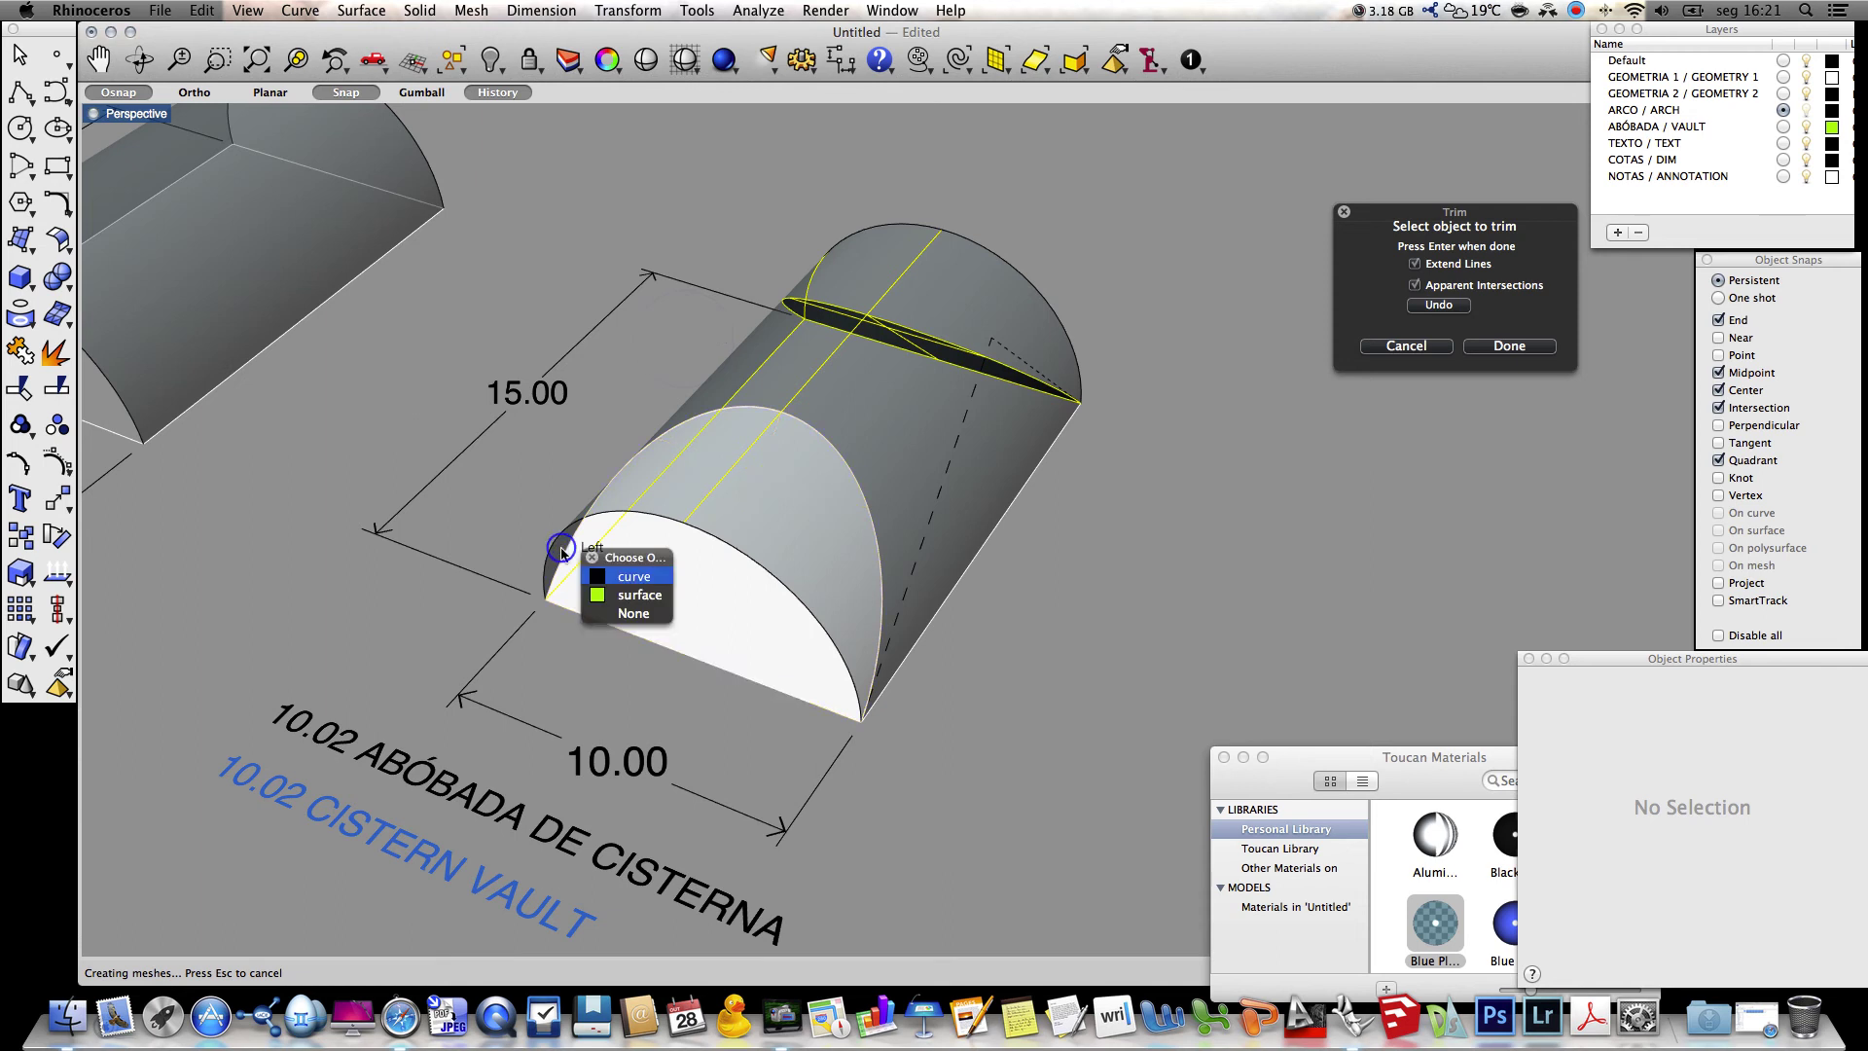
left_click(642, 592)
key("Return")
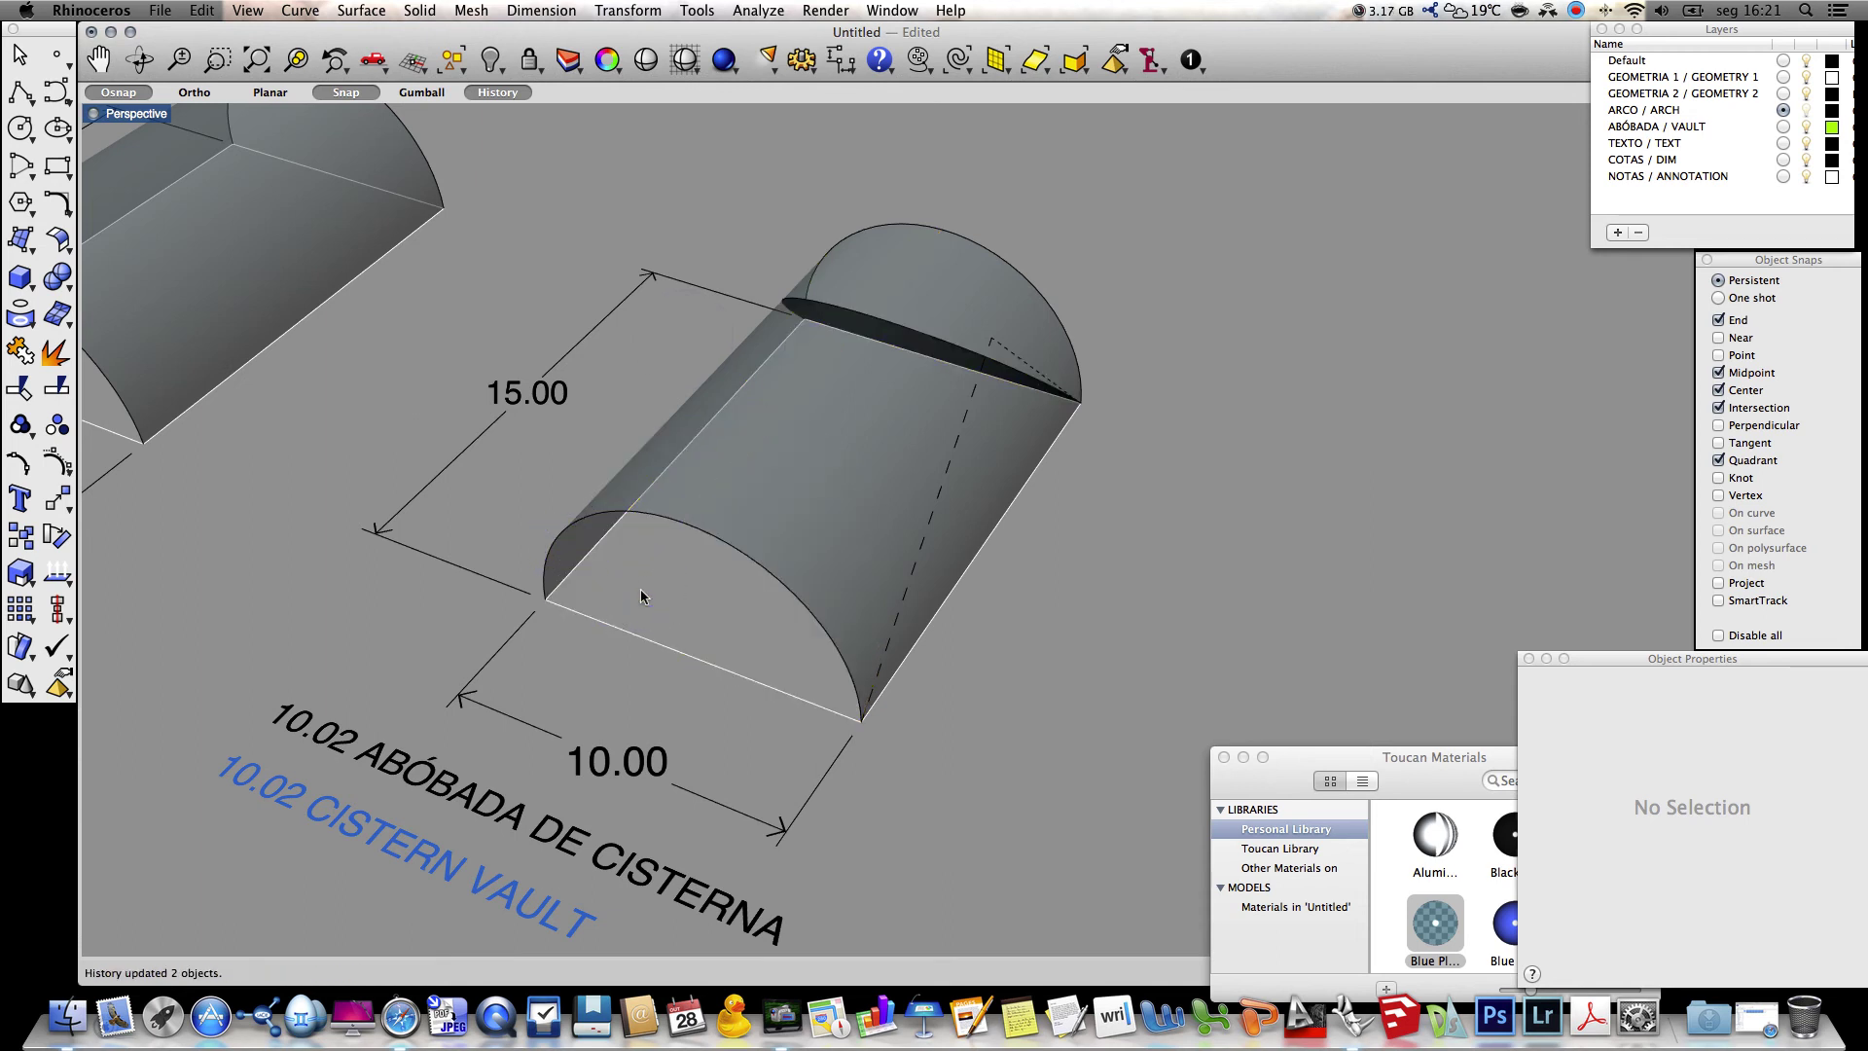
key("super+z")
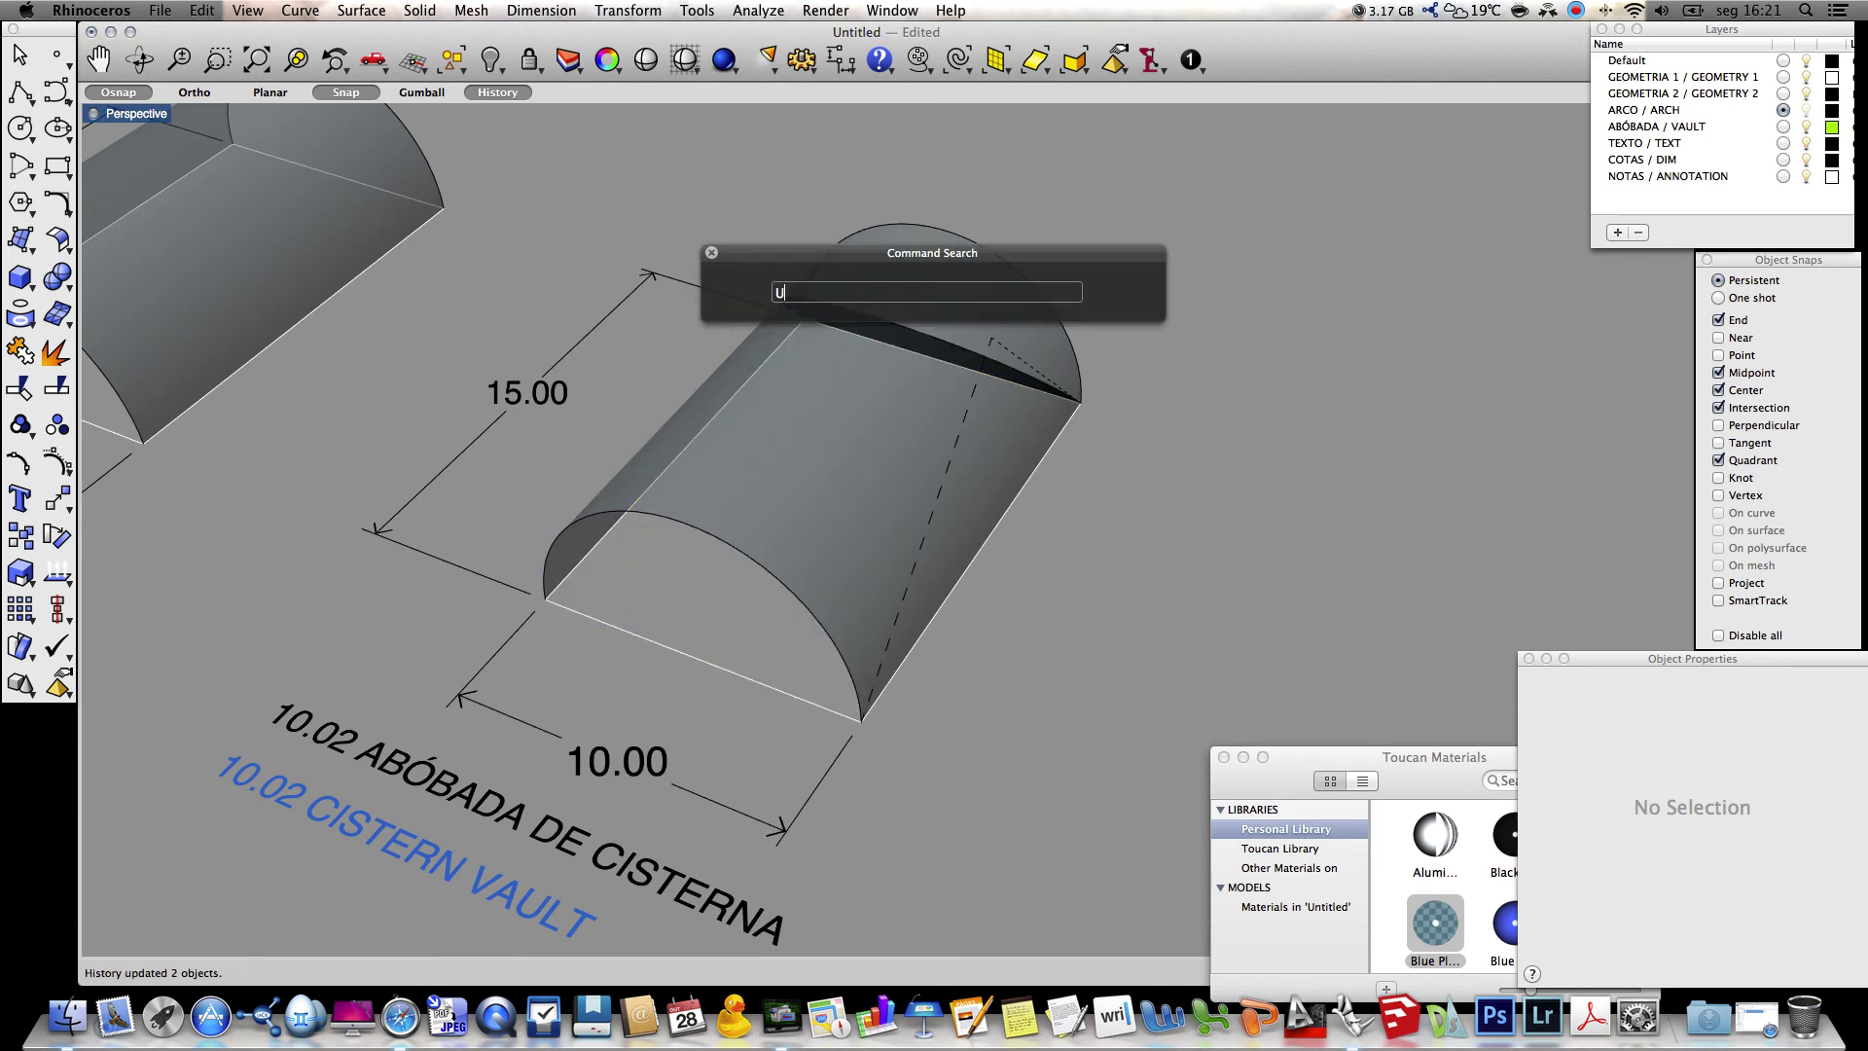
Trim the barrel surface's two end portions and the triangular extrusion's part above the vault, using both surfaces as cutting objects
right_click_drag(1118, 575, 1034, 544)
scroll(1034, 544, "down", 6)
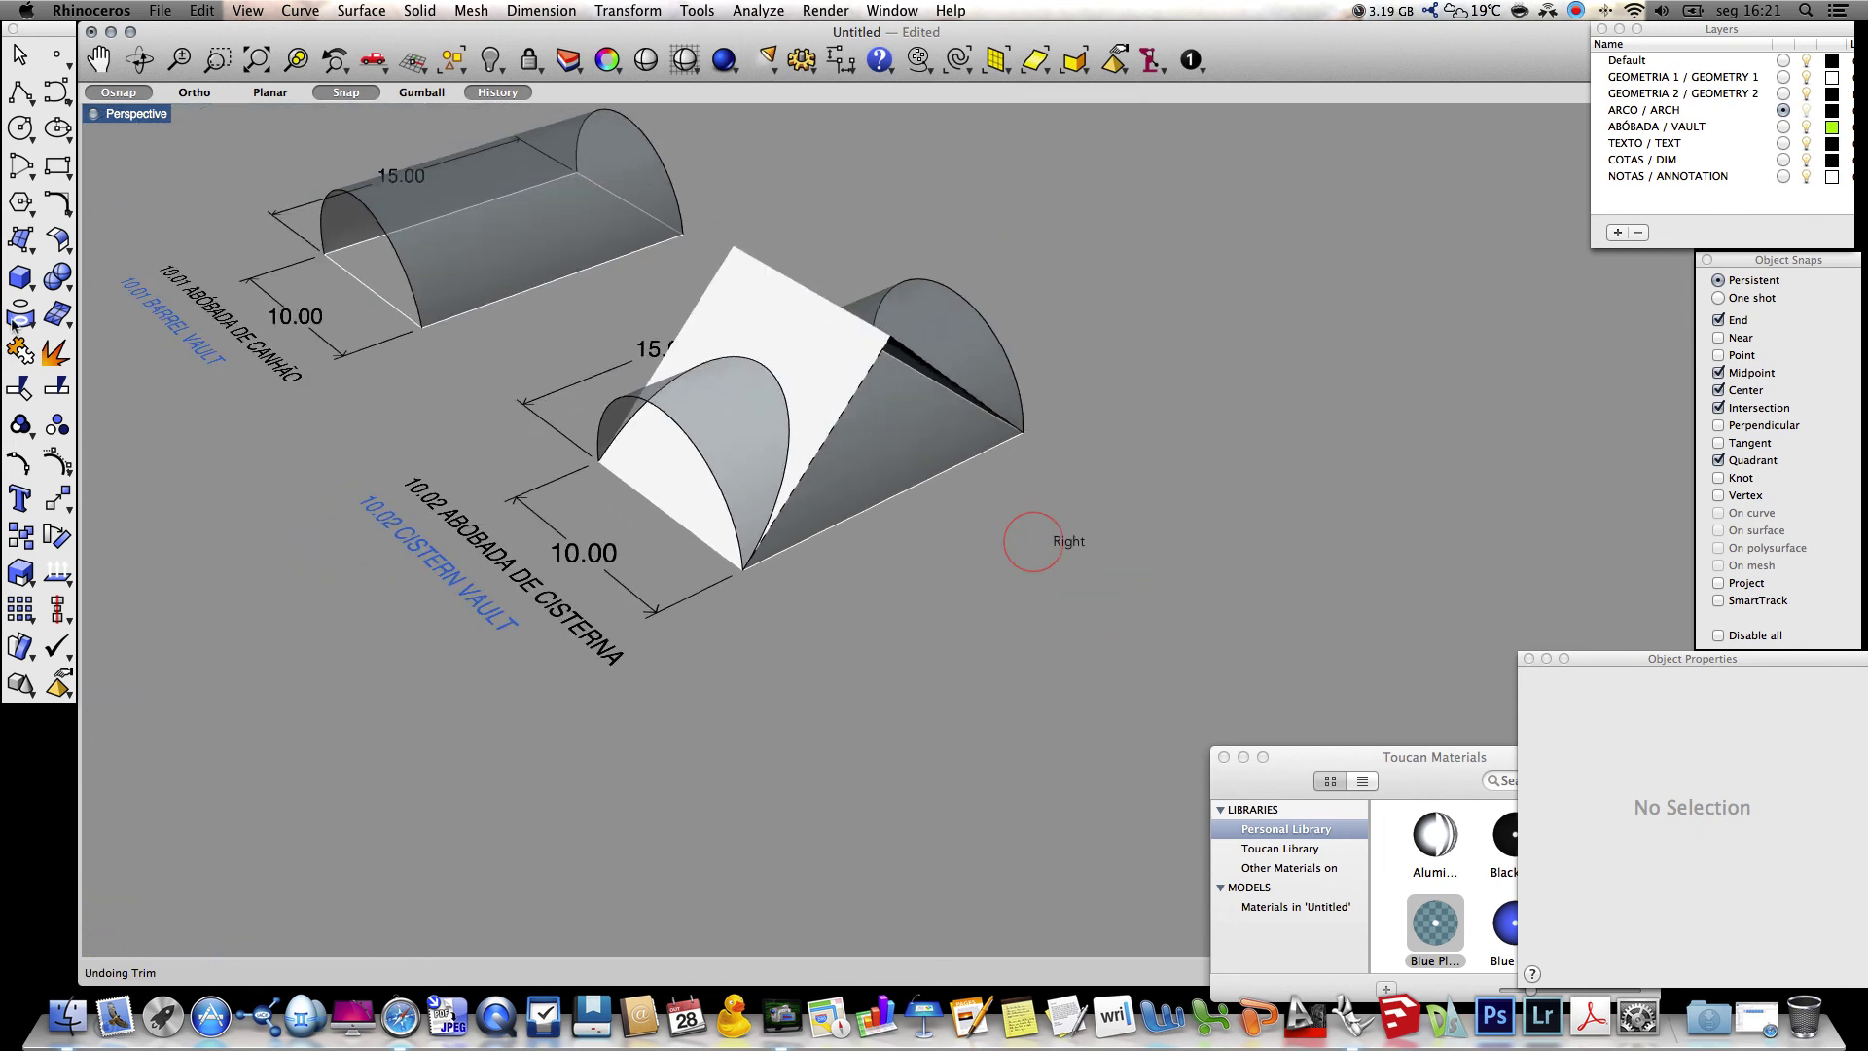
left_click(25, 391)
left_click(731, 294)
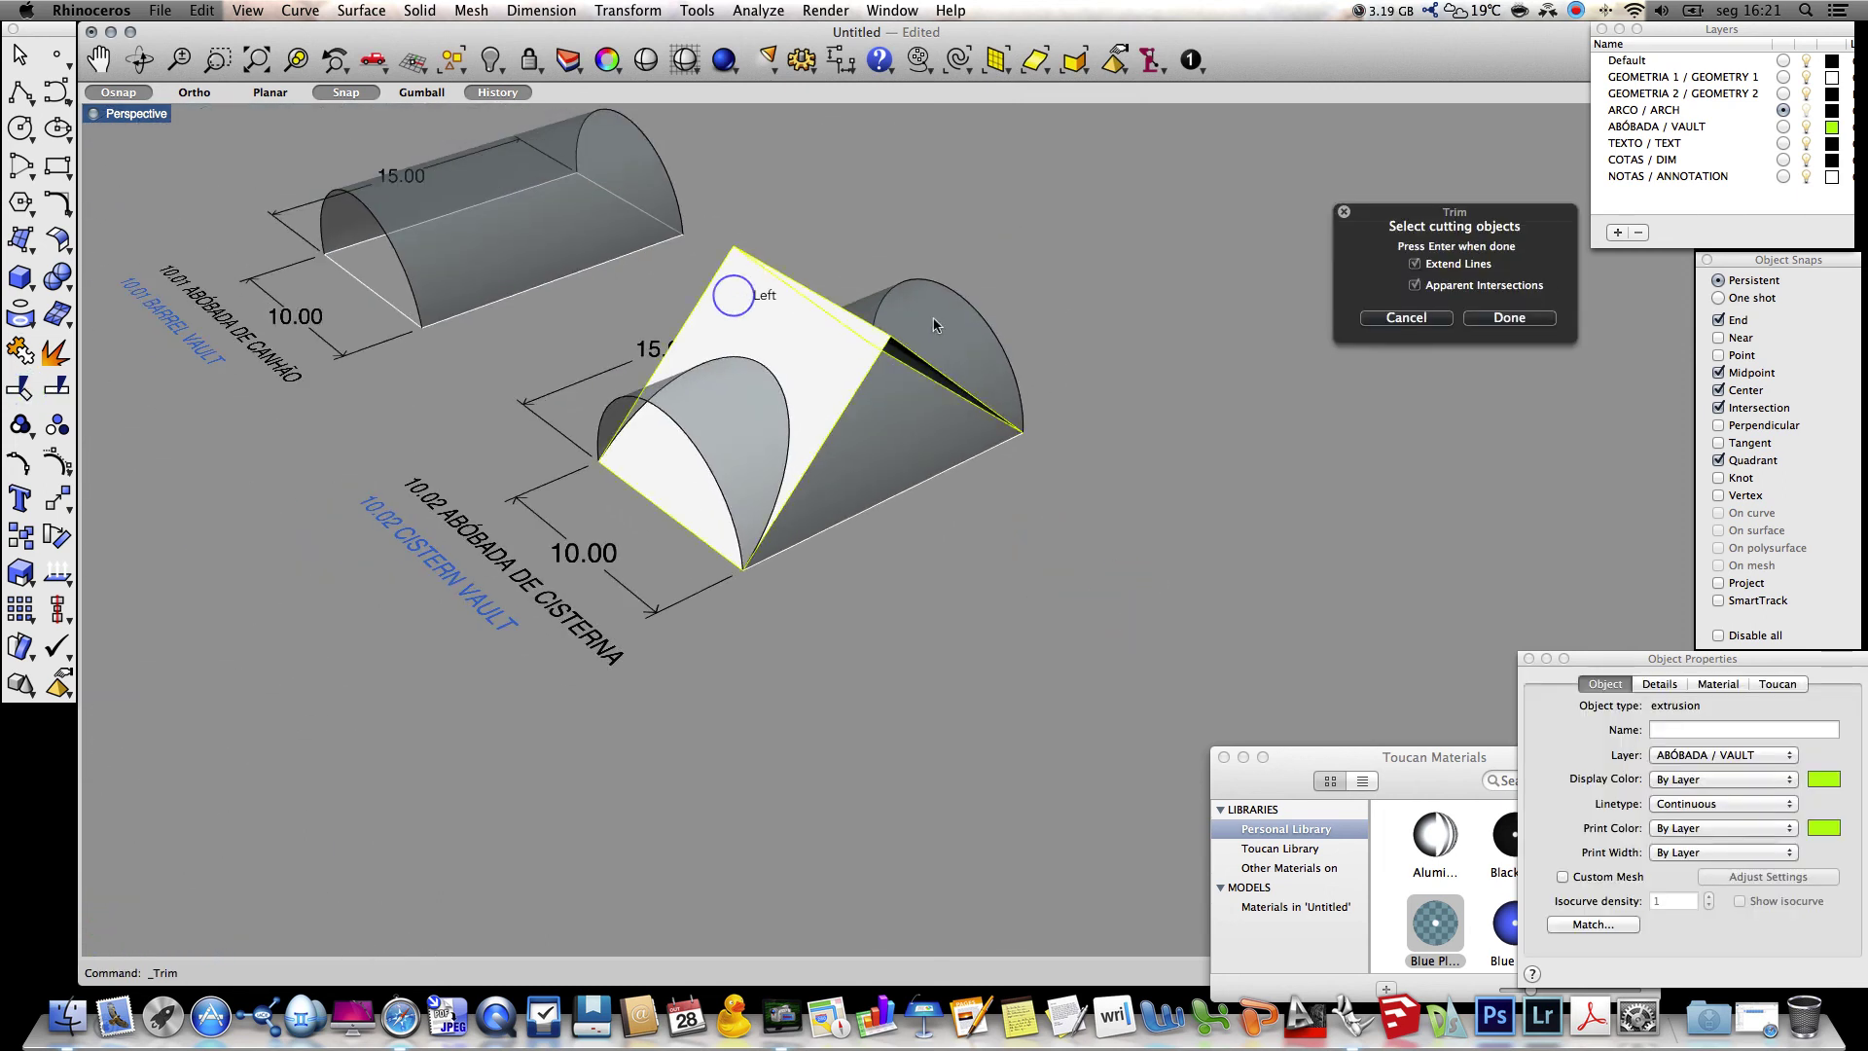
key("Return")
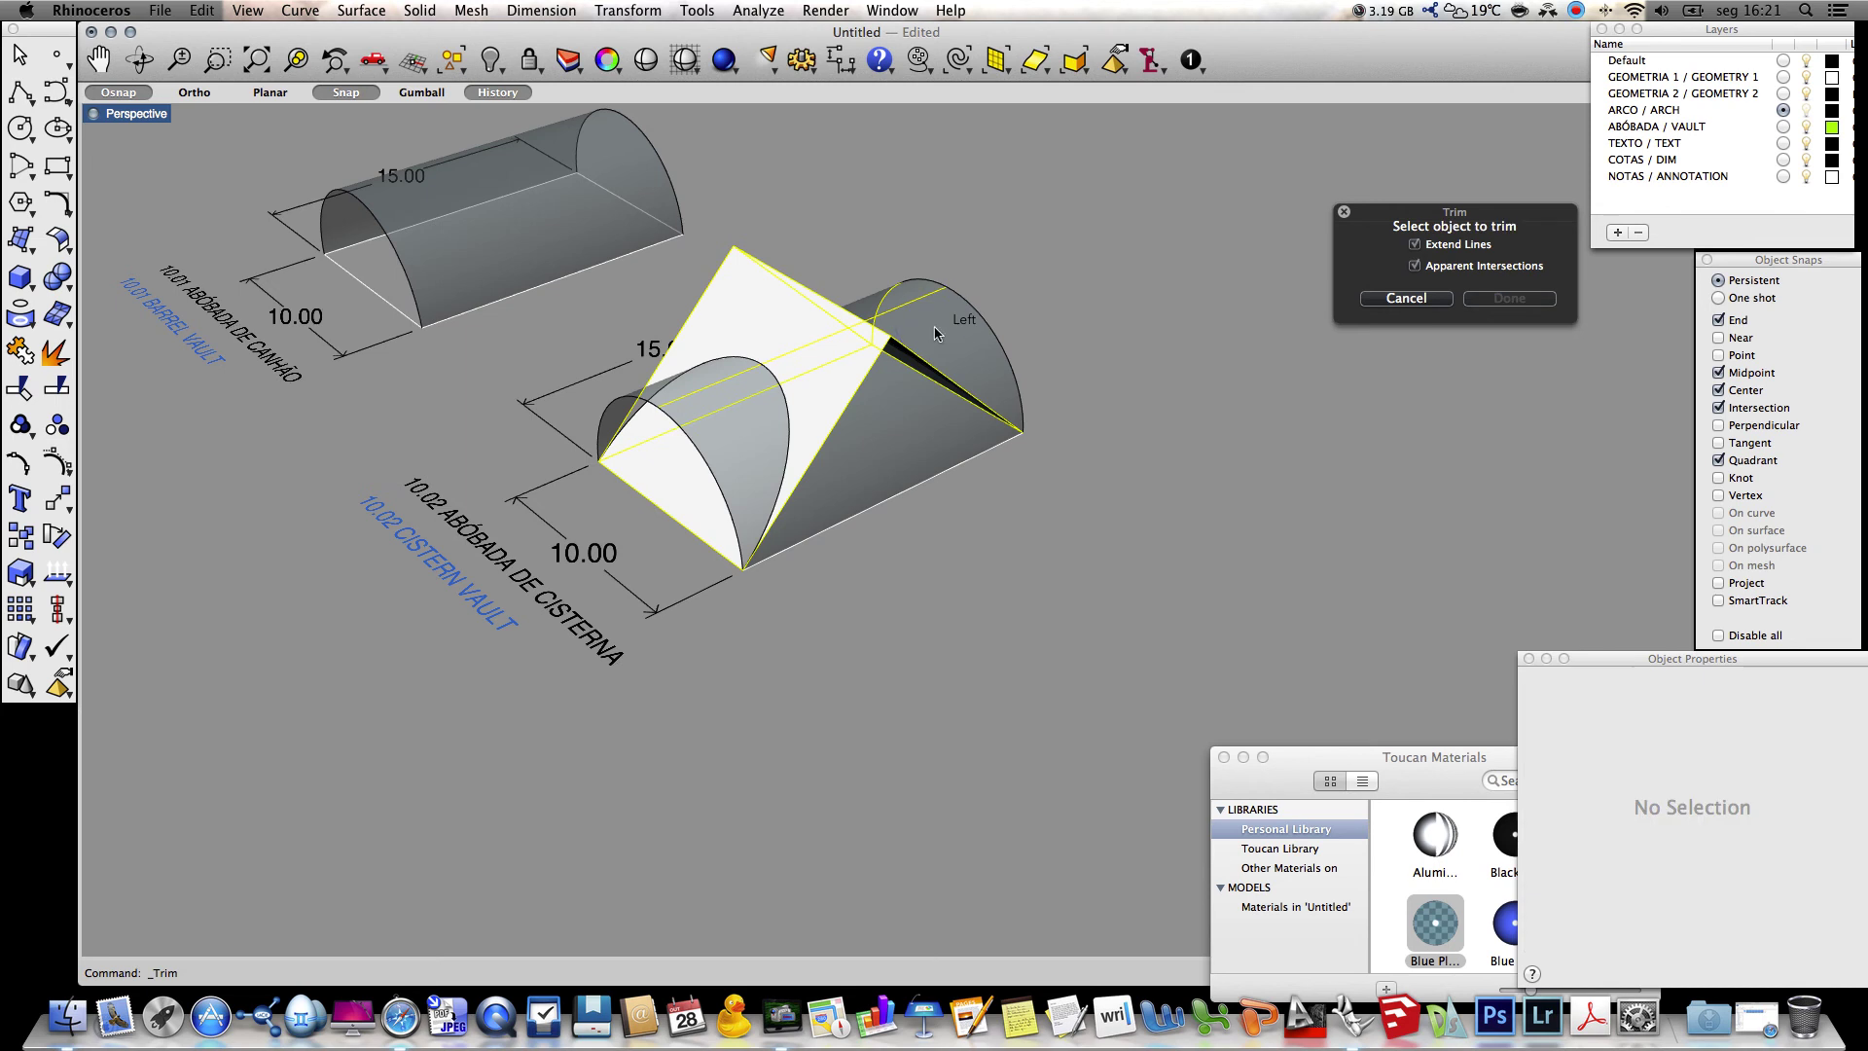
left_click(949, 336)
left_click(632, 421)
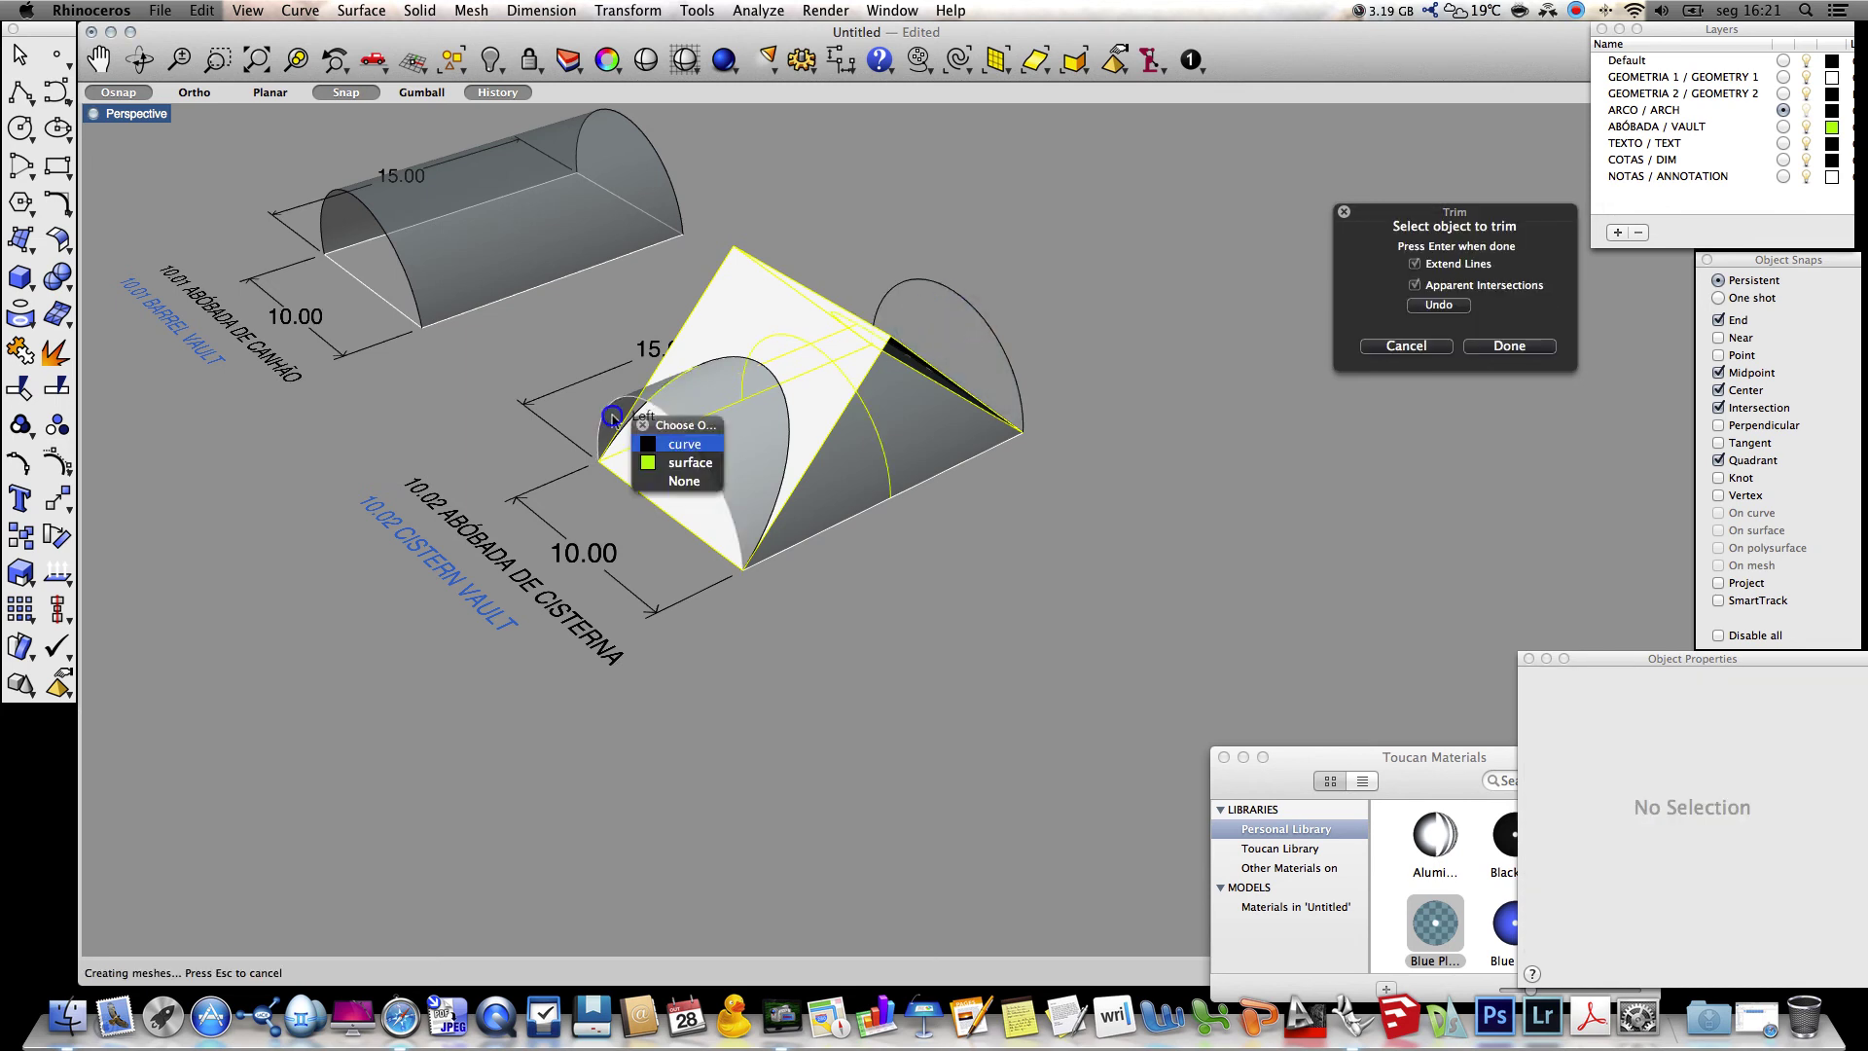
left_click(684, 464)
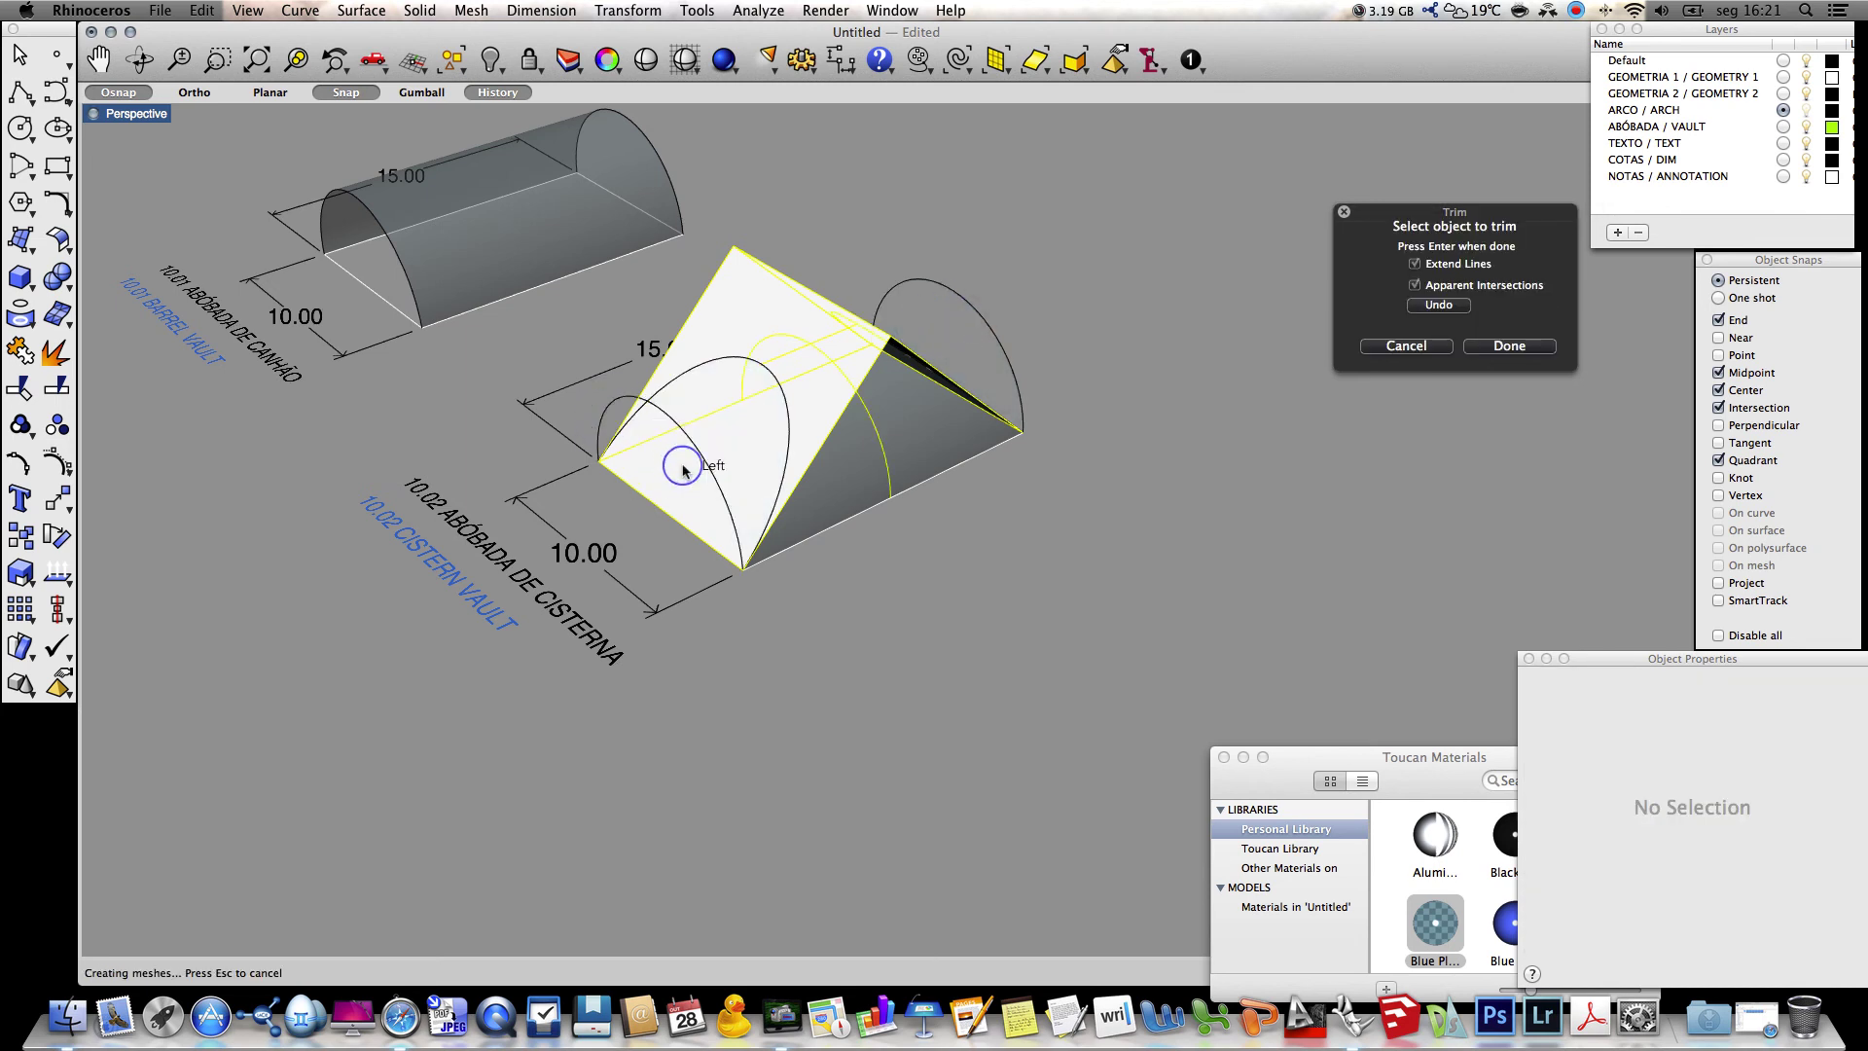
left_click(729, 308)
key("Return")
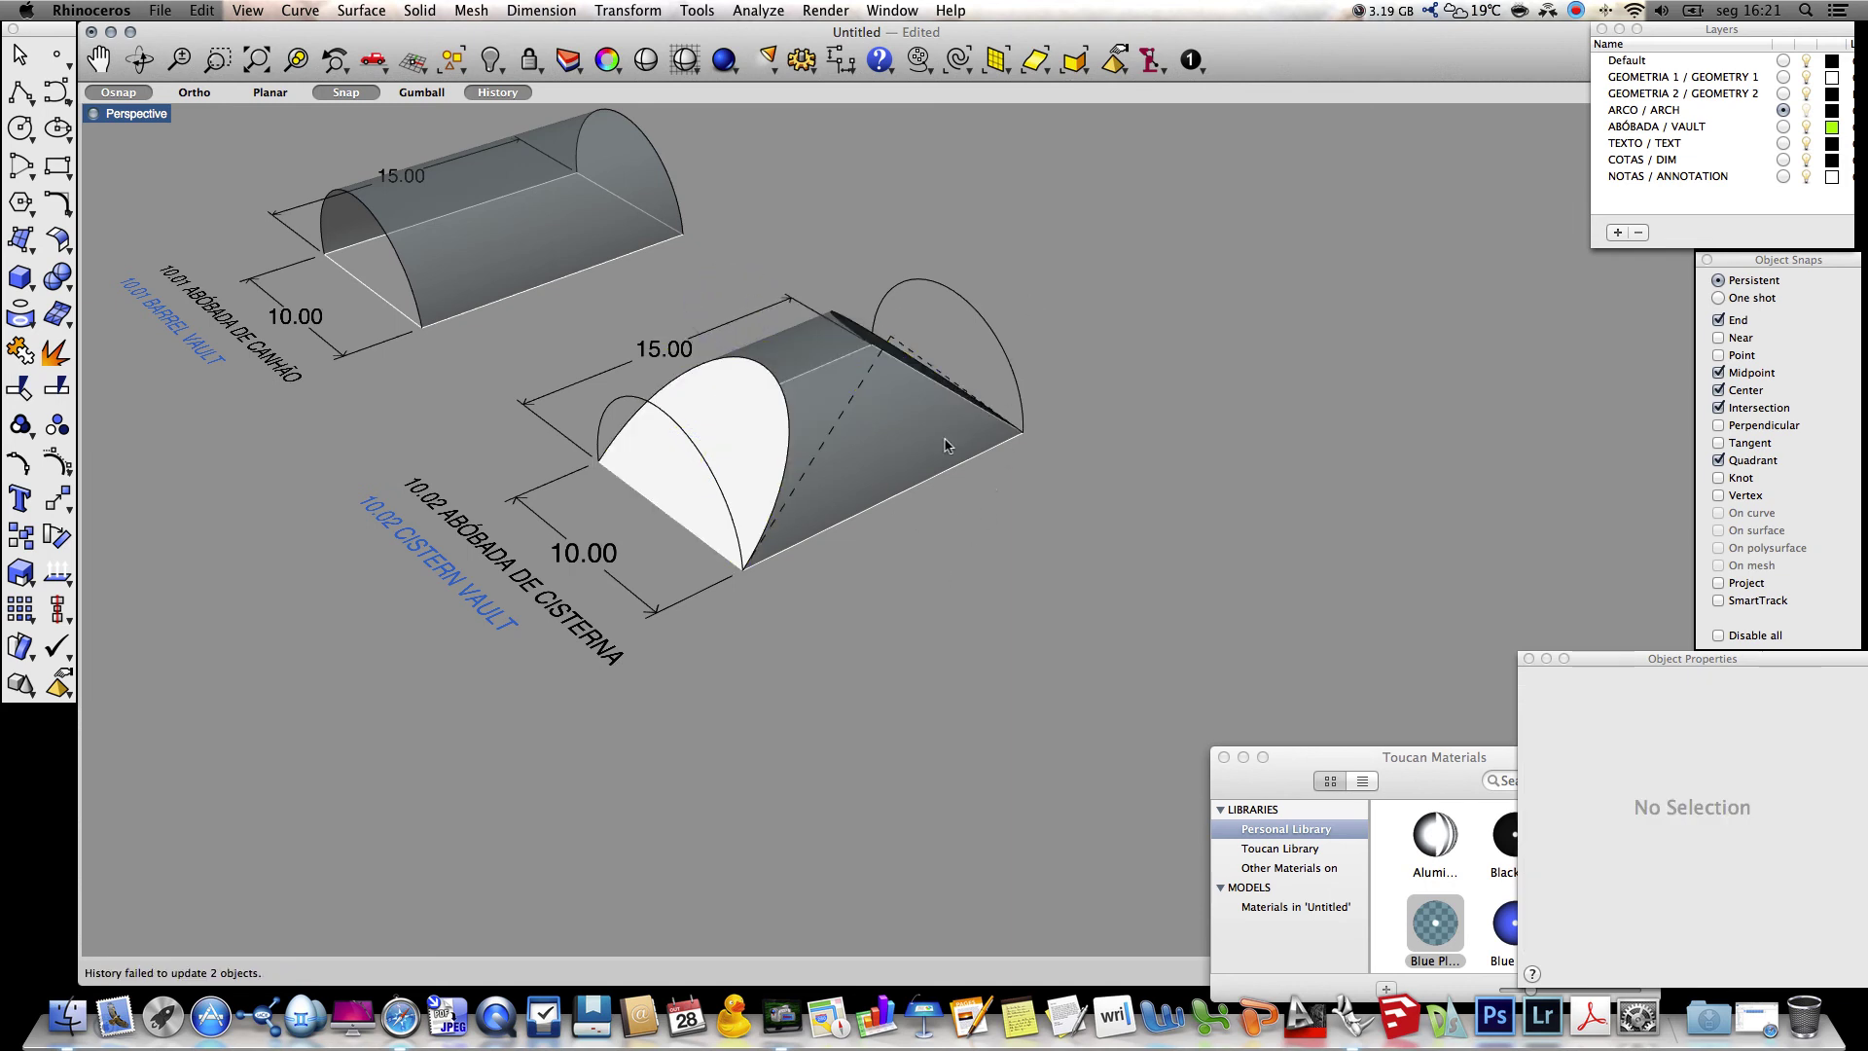
Move the cistern vault's two original semicircular end arcs to the dashed GEOMETRIA 2 / GEOMETRY 2 layer
left_click(986, 348)
left_click(620, 409, "shift")
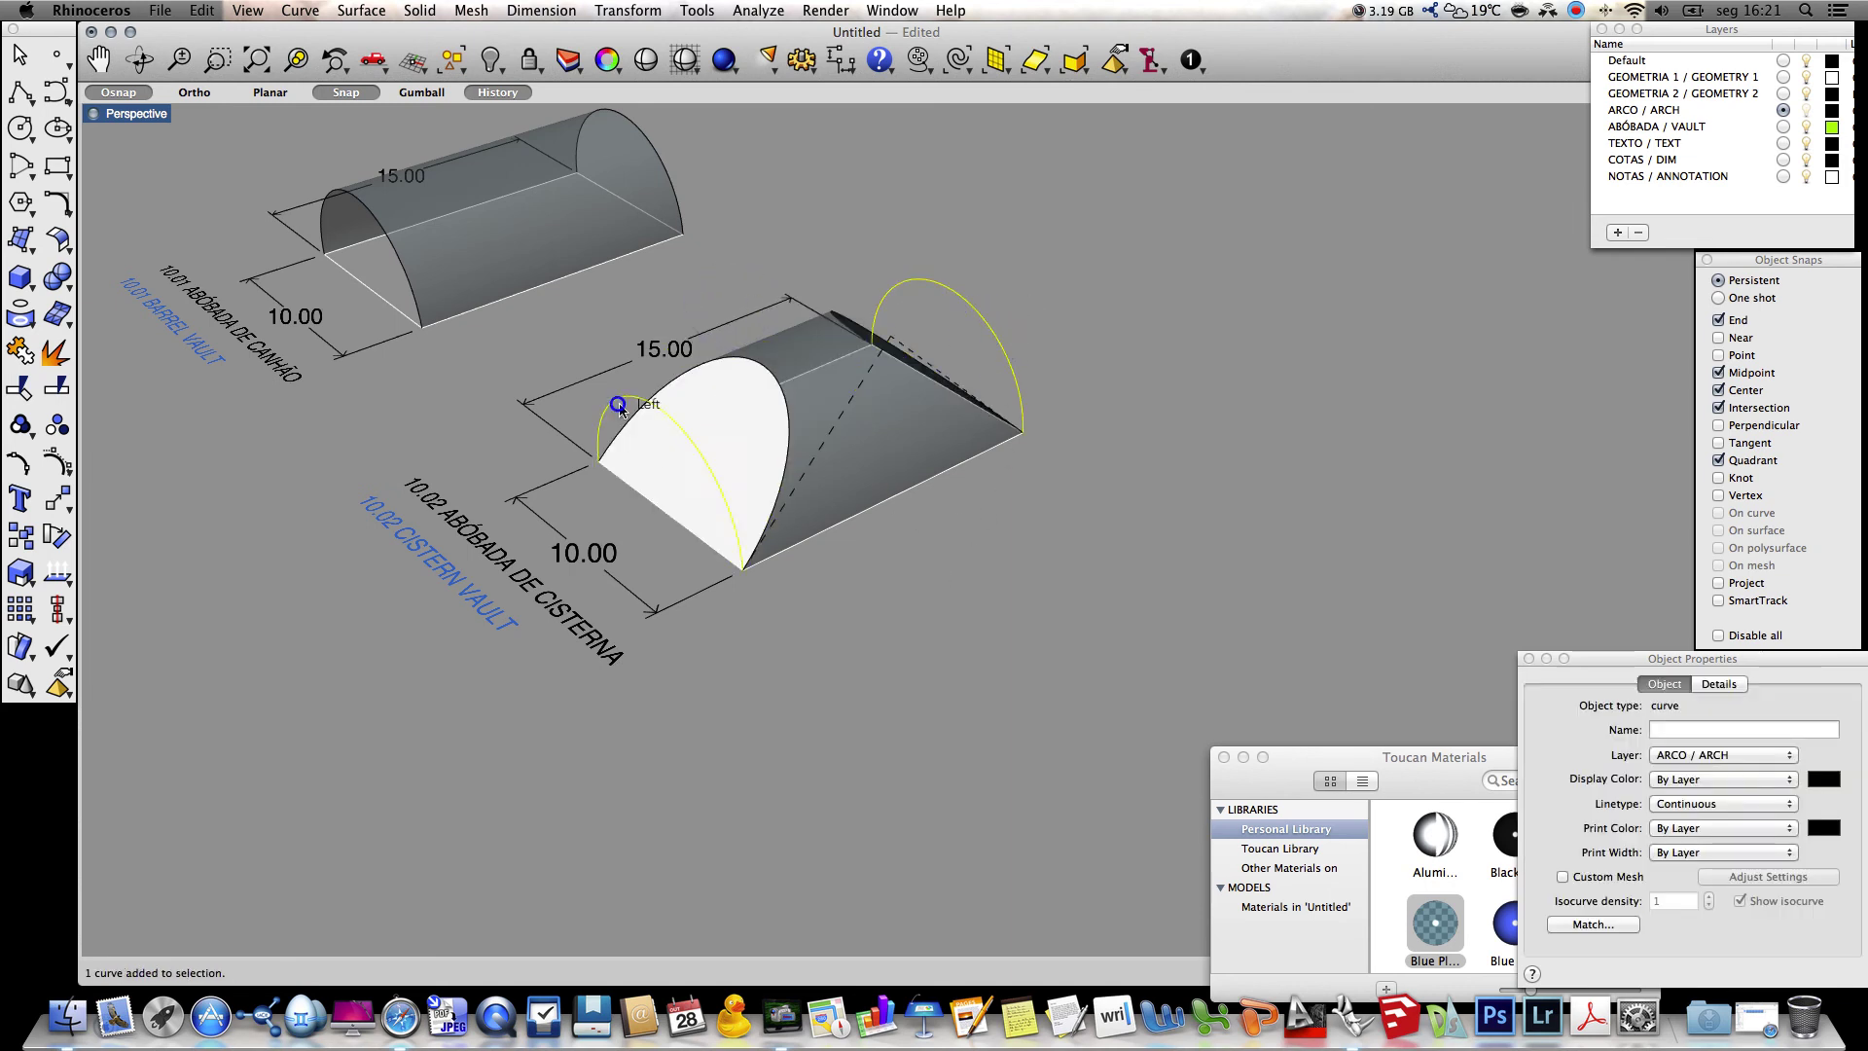
left_click(1688, 755)
left_click(1691, 741)
left_click(711, 655)
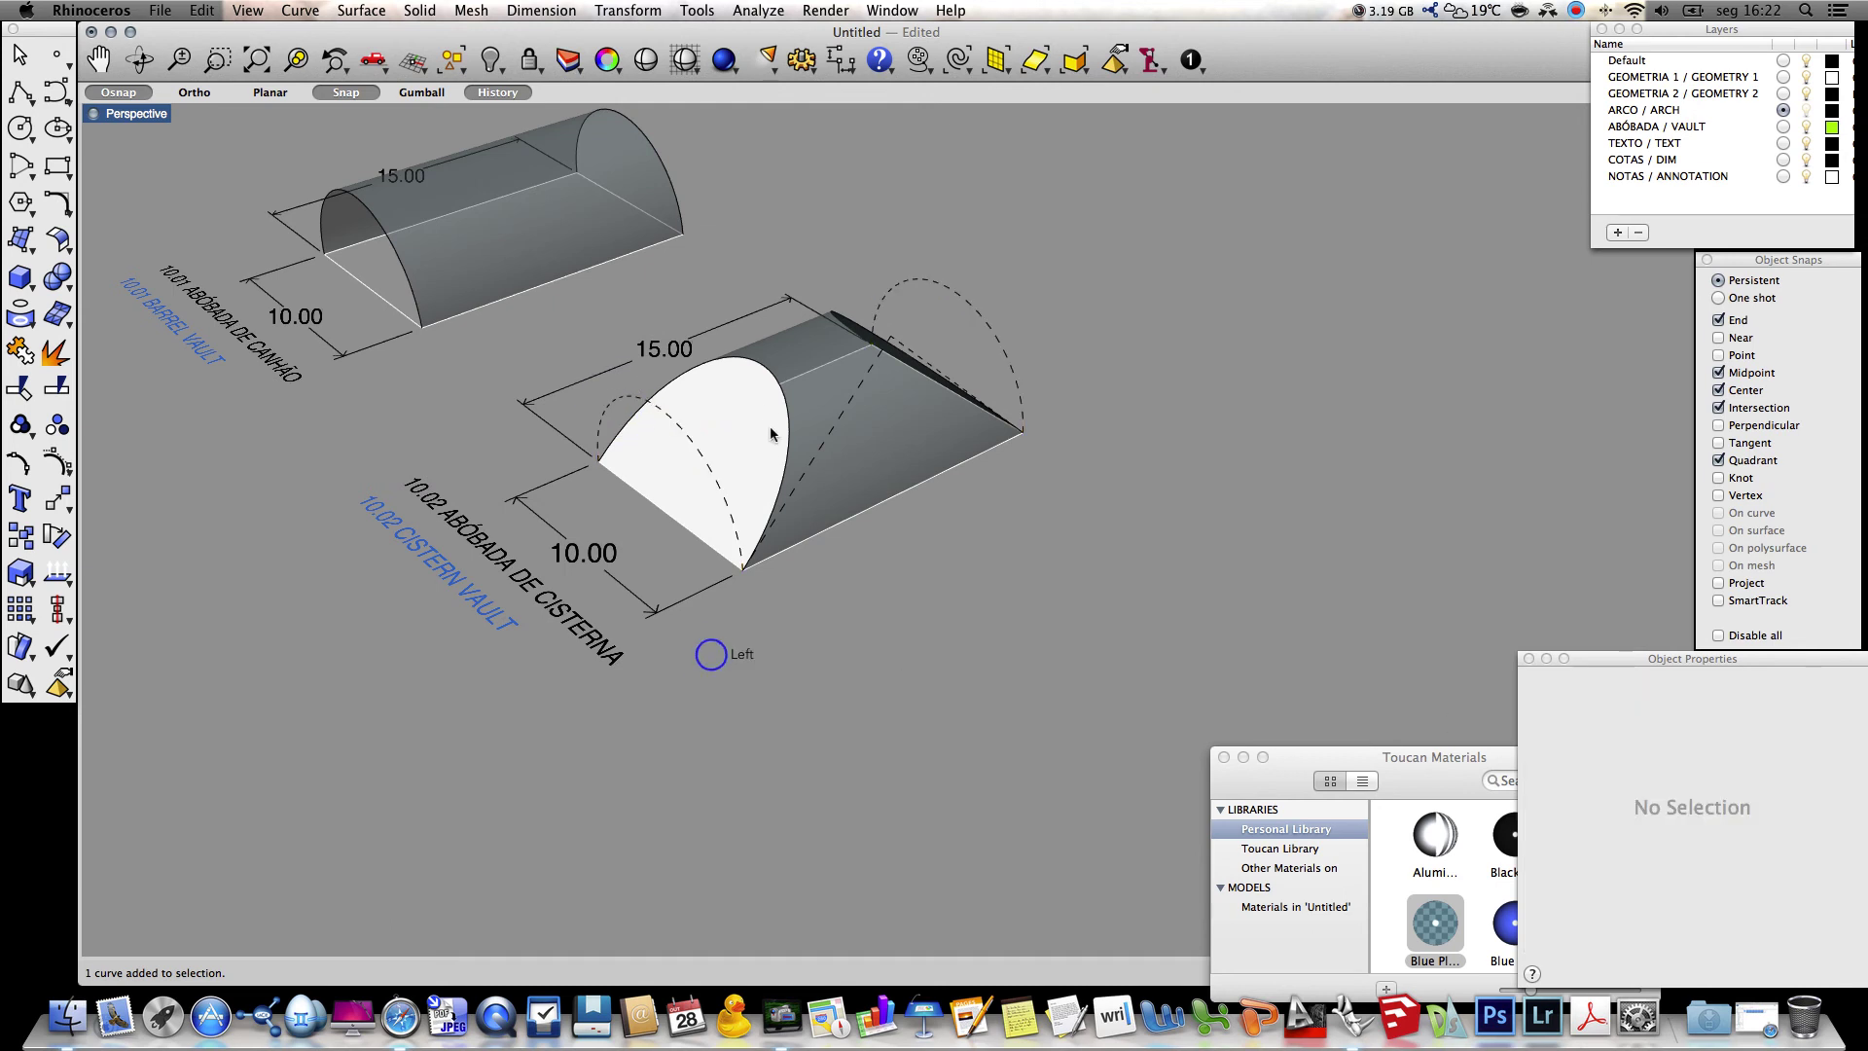
Copy the cistern vault's base rectangle, dimensions and titles, using the offset from the barrel vault's front right corner to the cistern vault's
right_click_drag(1001, 572, 967, 480)
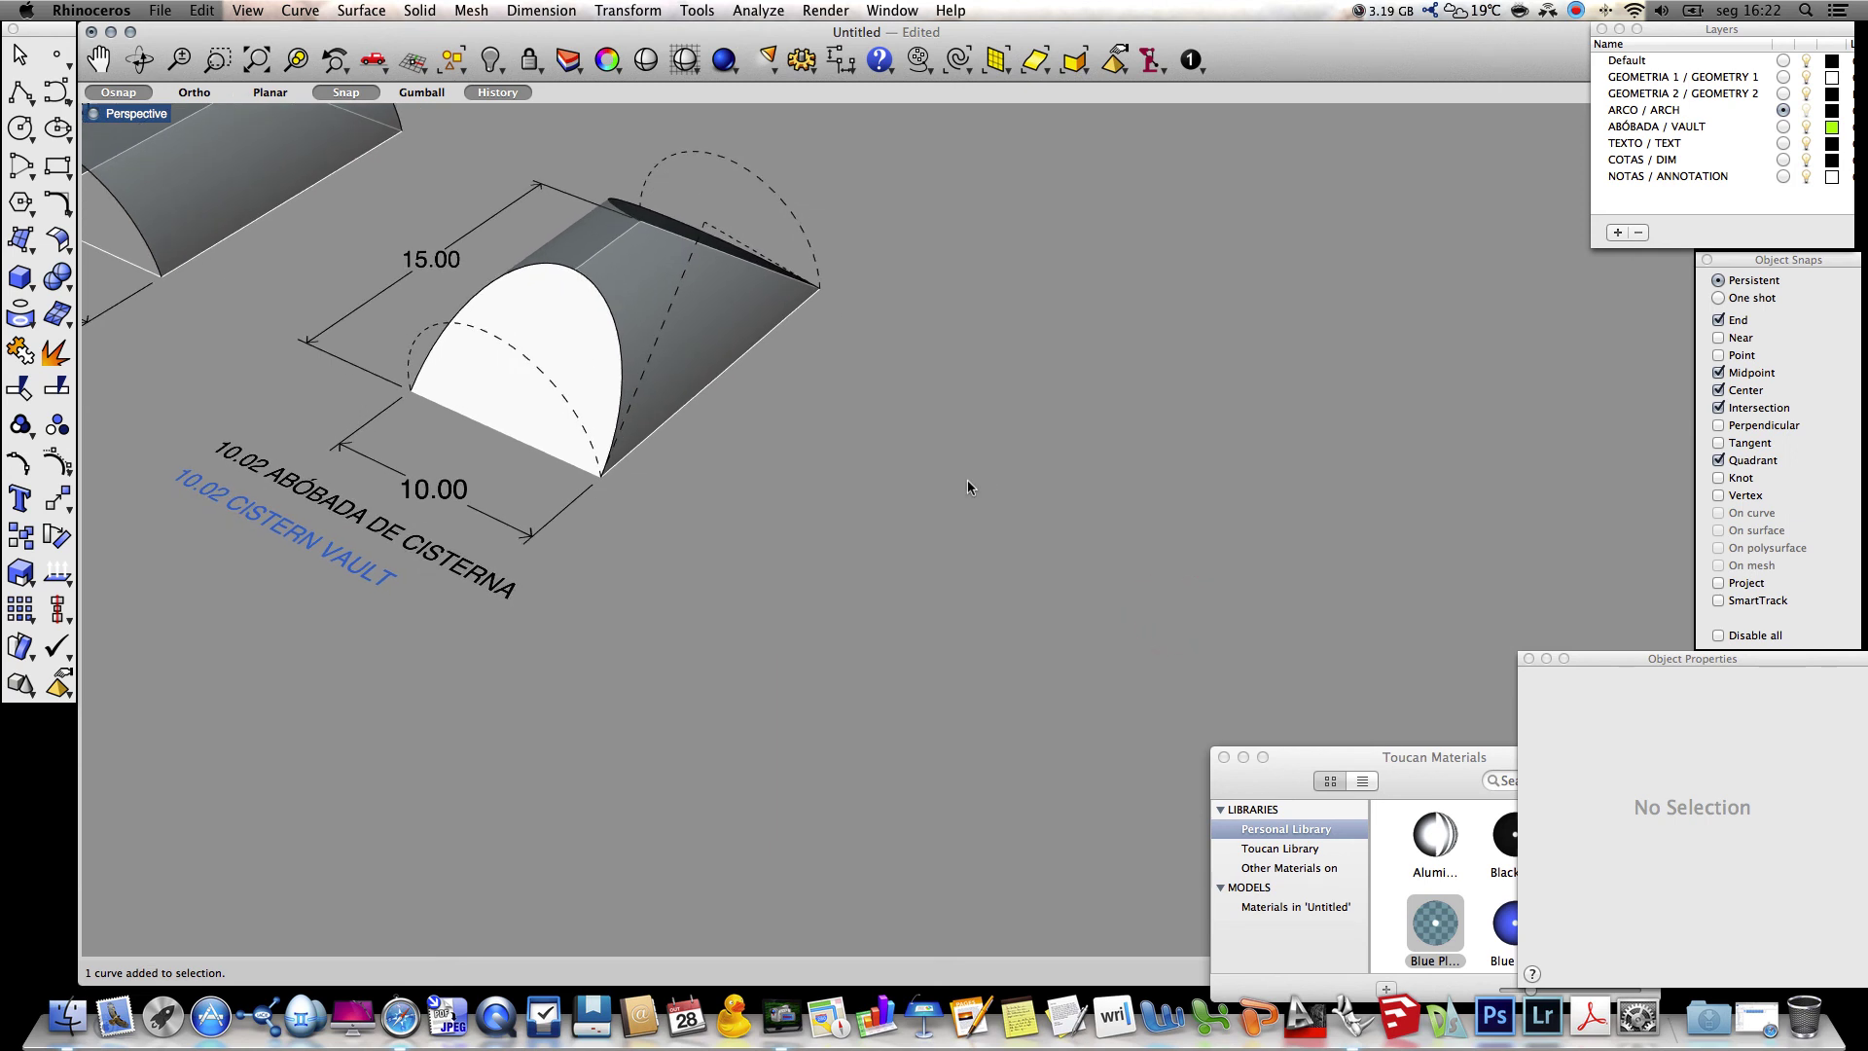
type("Copy")
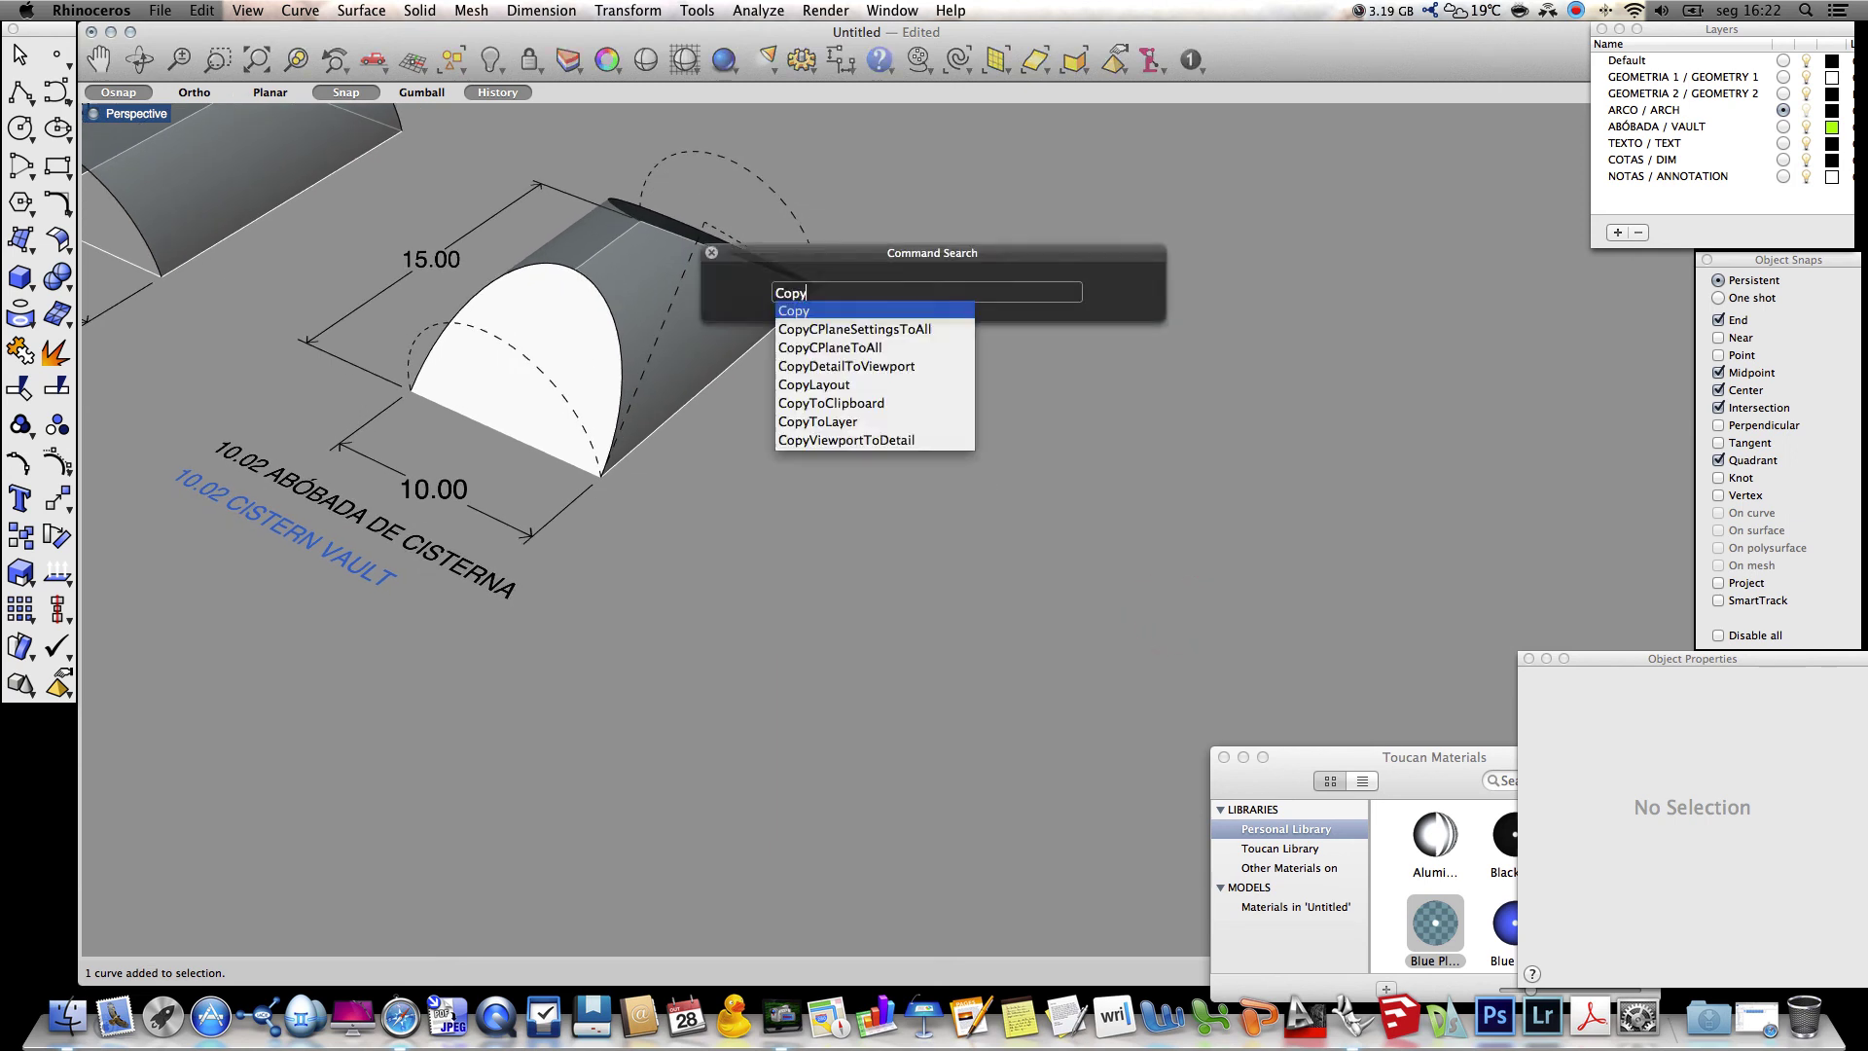
key("Return")
left_click_drag(374, 617, 279, 336)
left_click(458, 419)
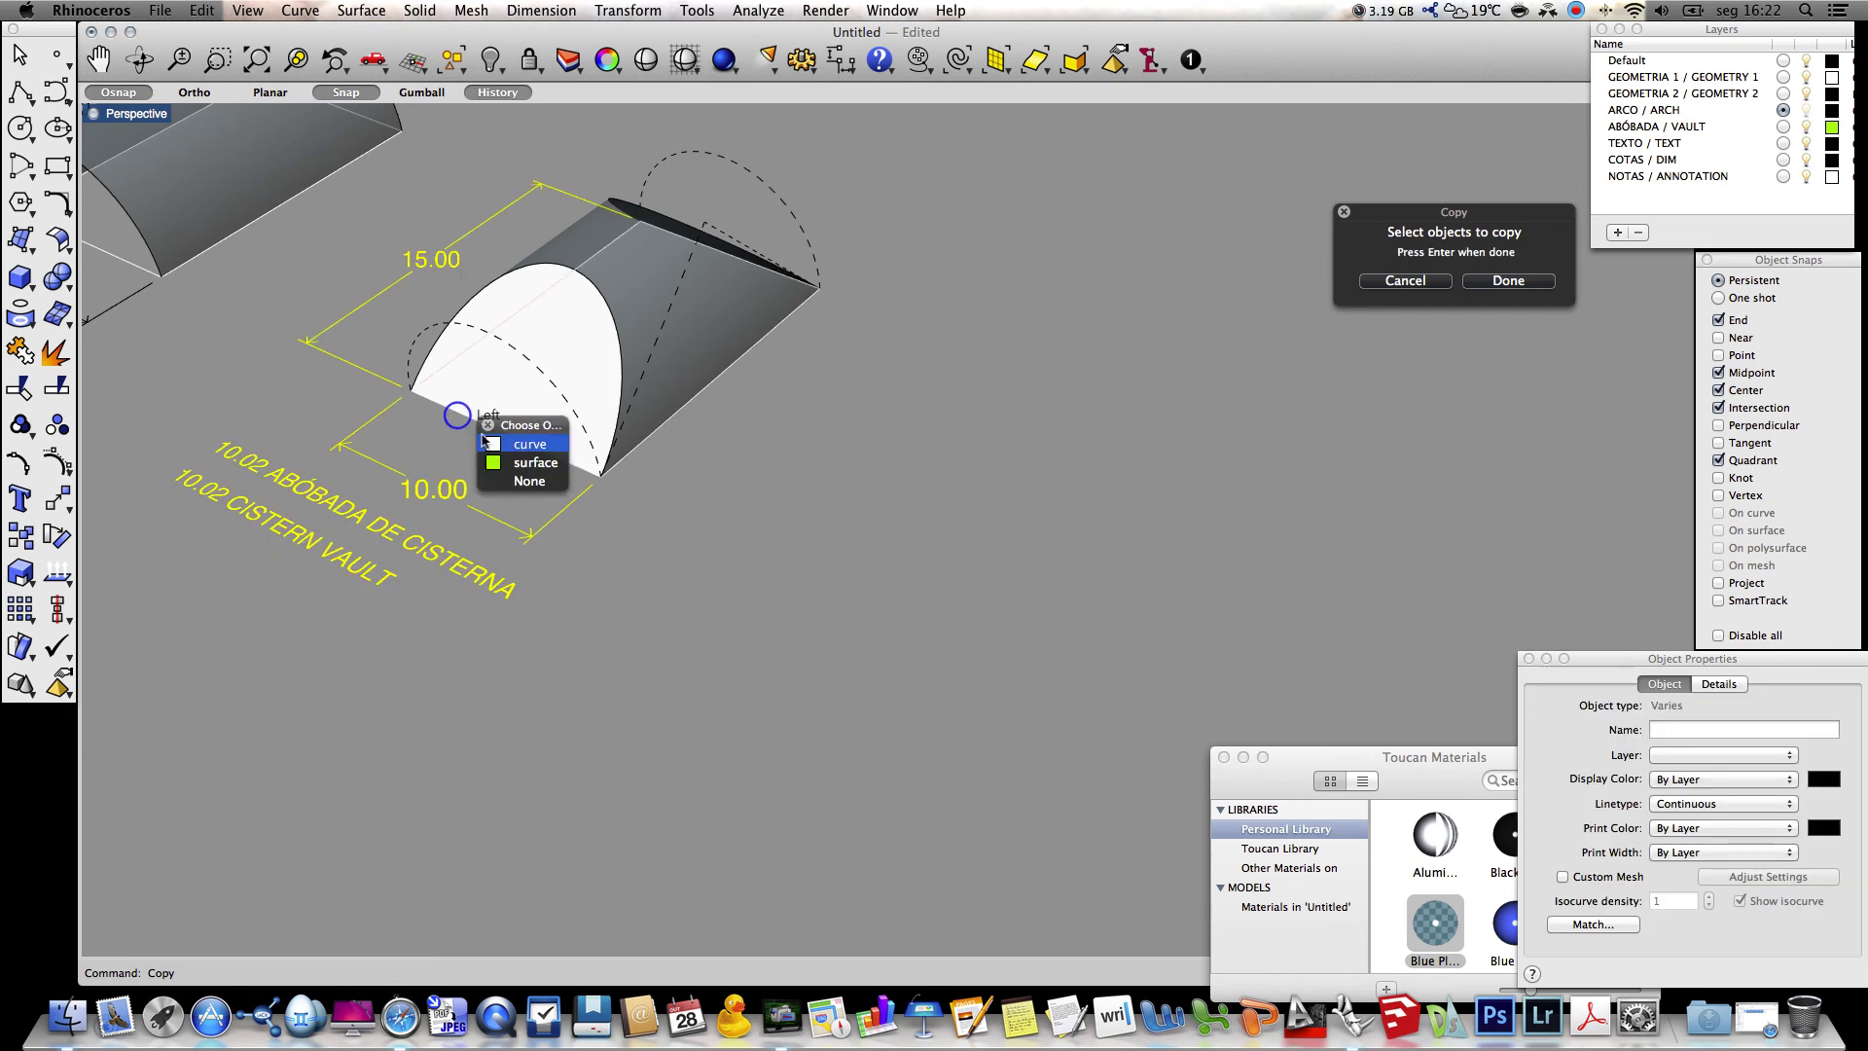
left_click(523, 446)
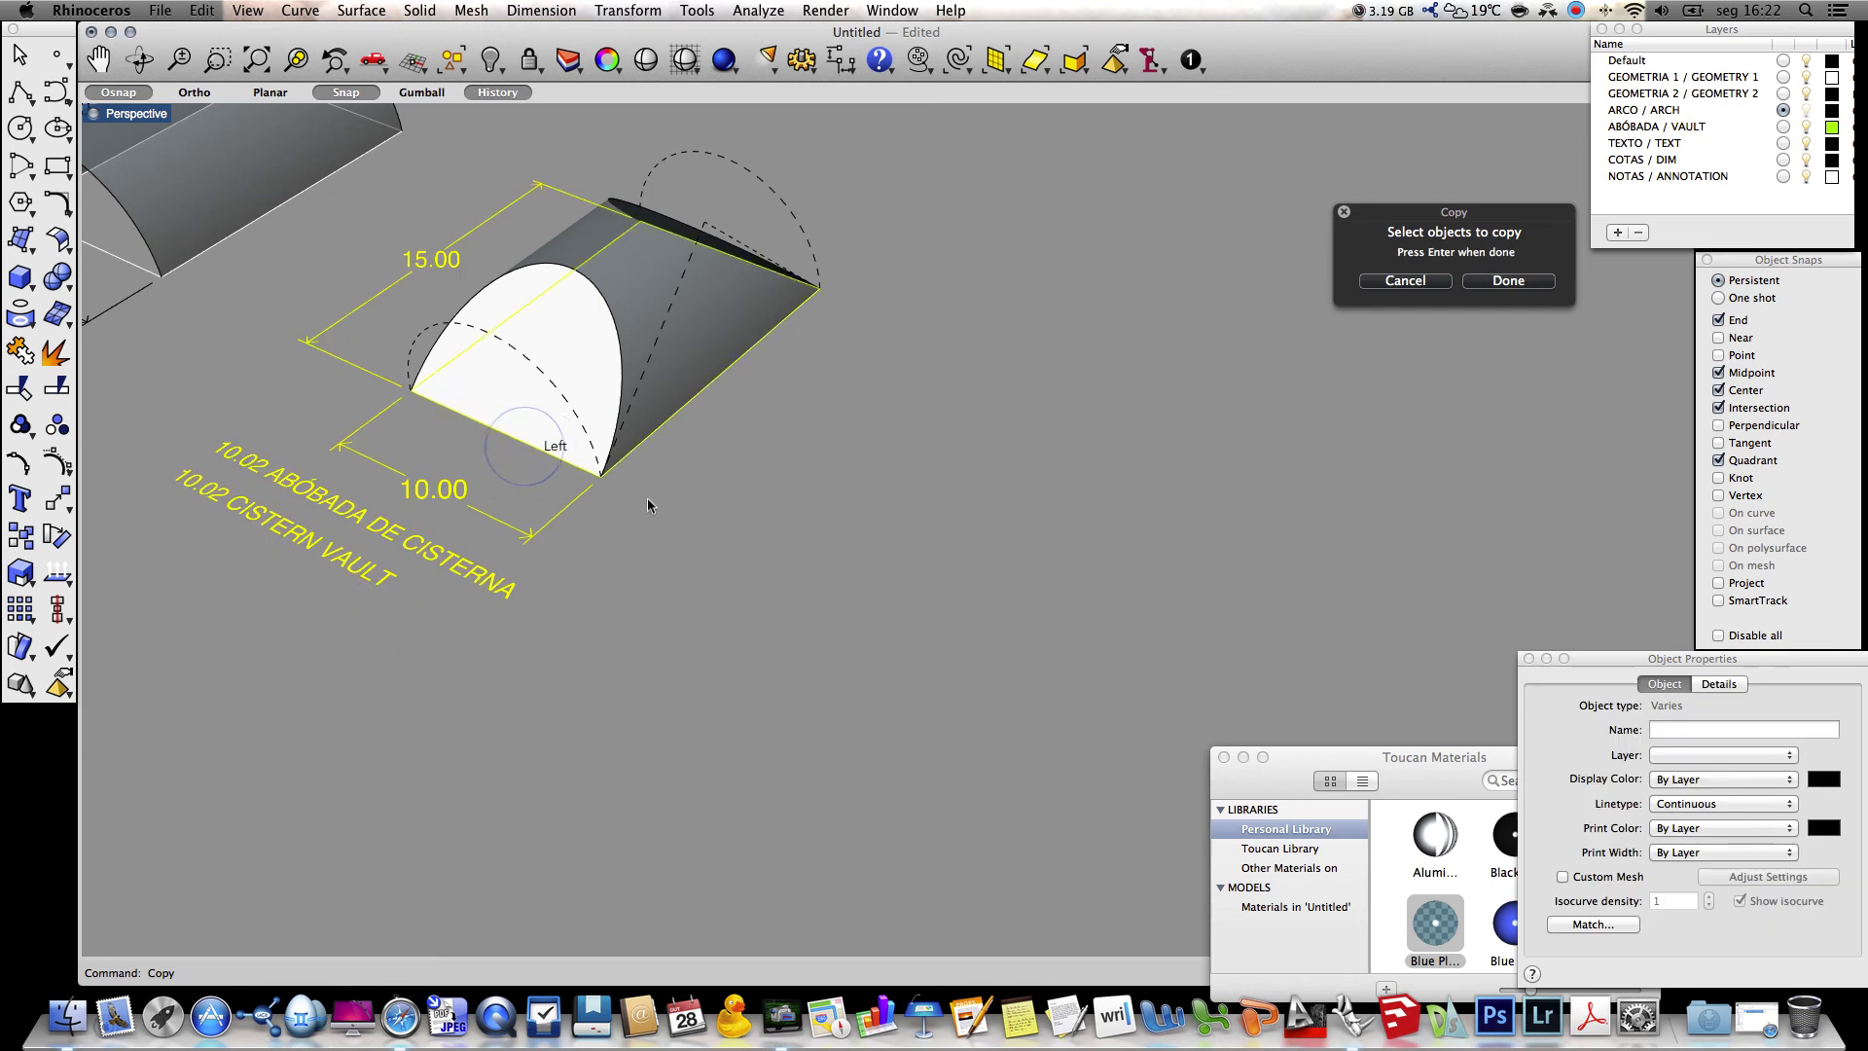
key("Return")
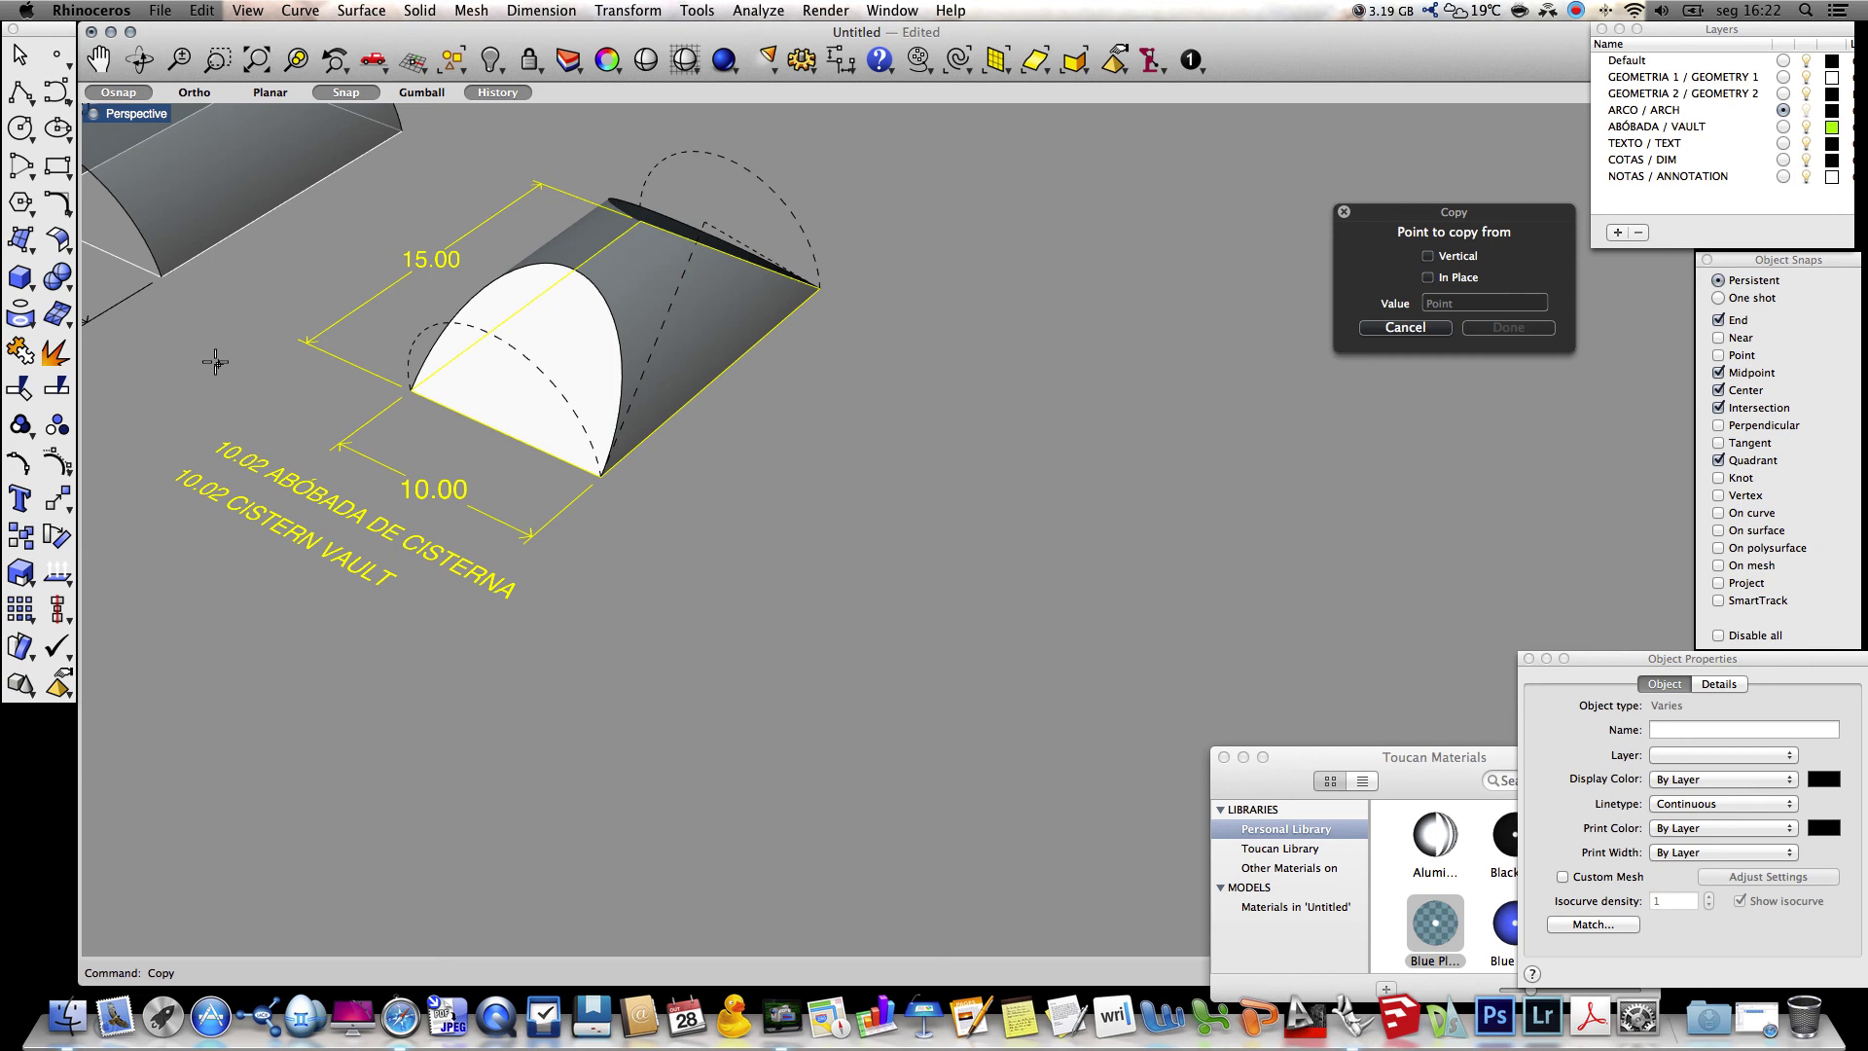
left_click(162, 277)
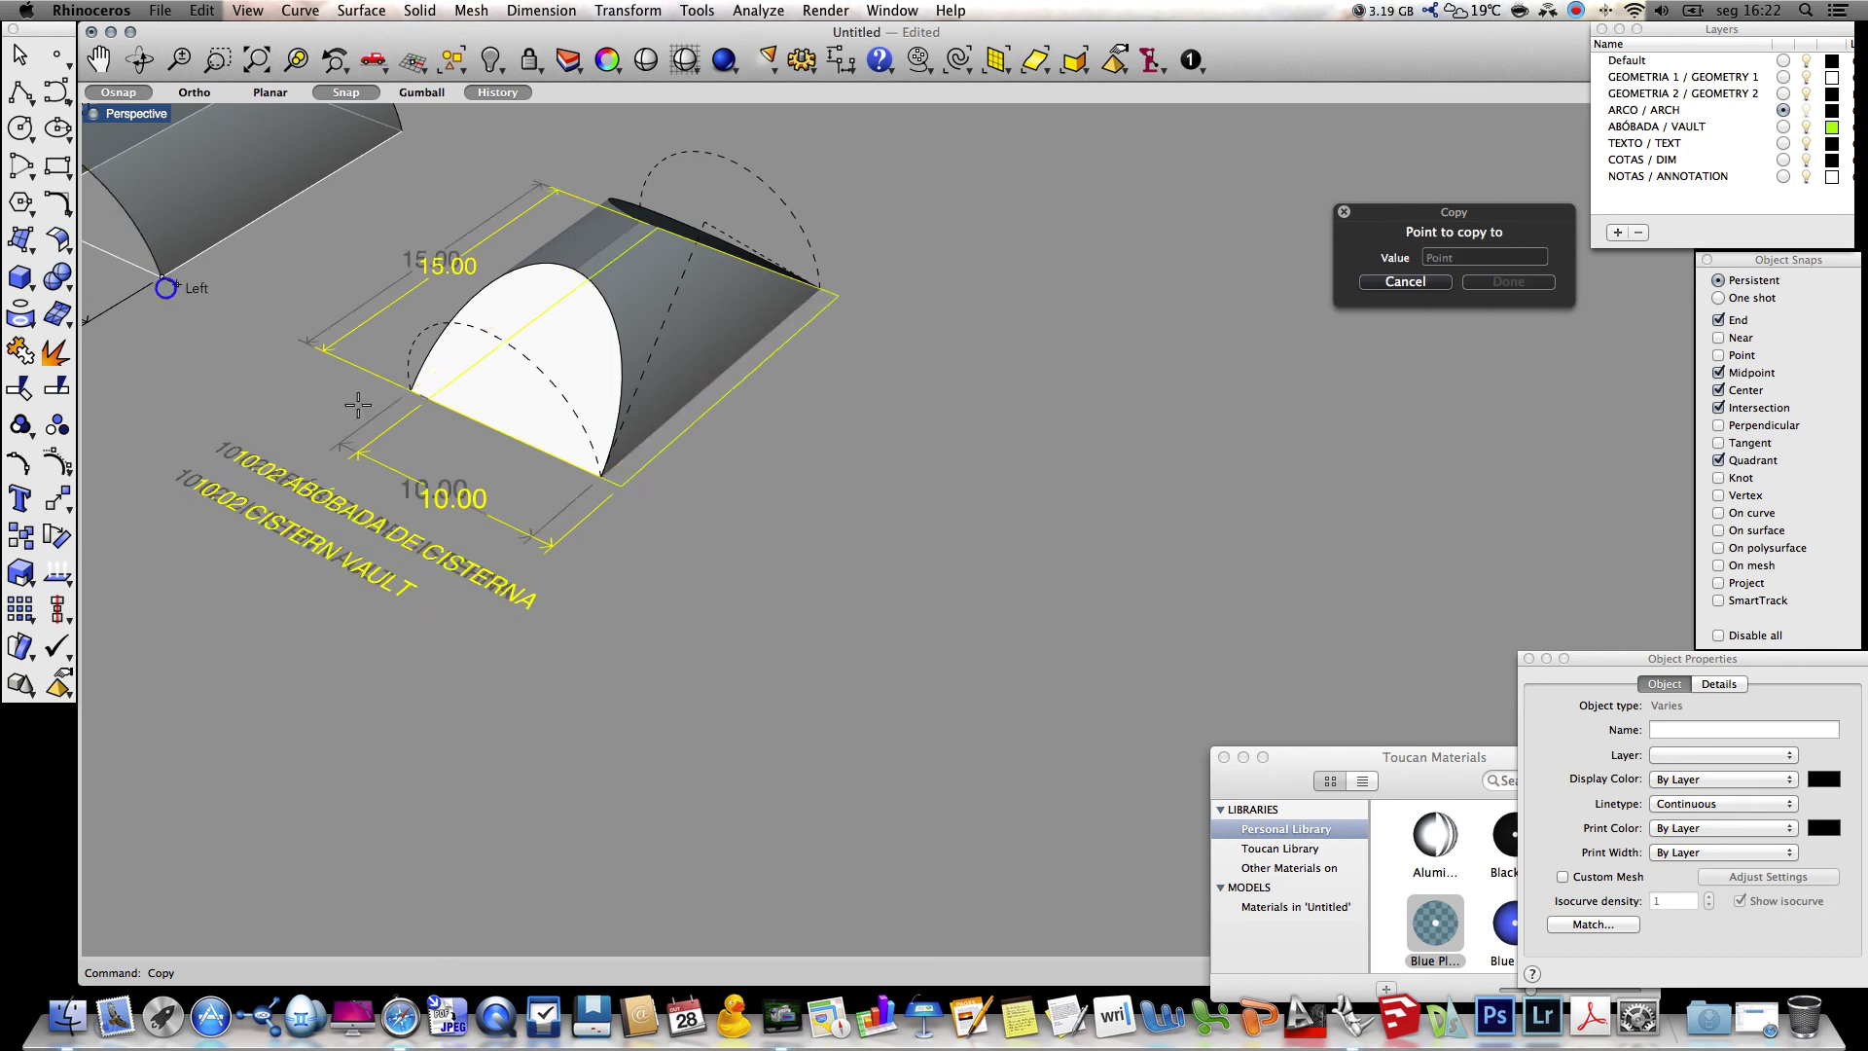
left_click(601, 482)
key("Return")
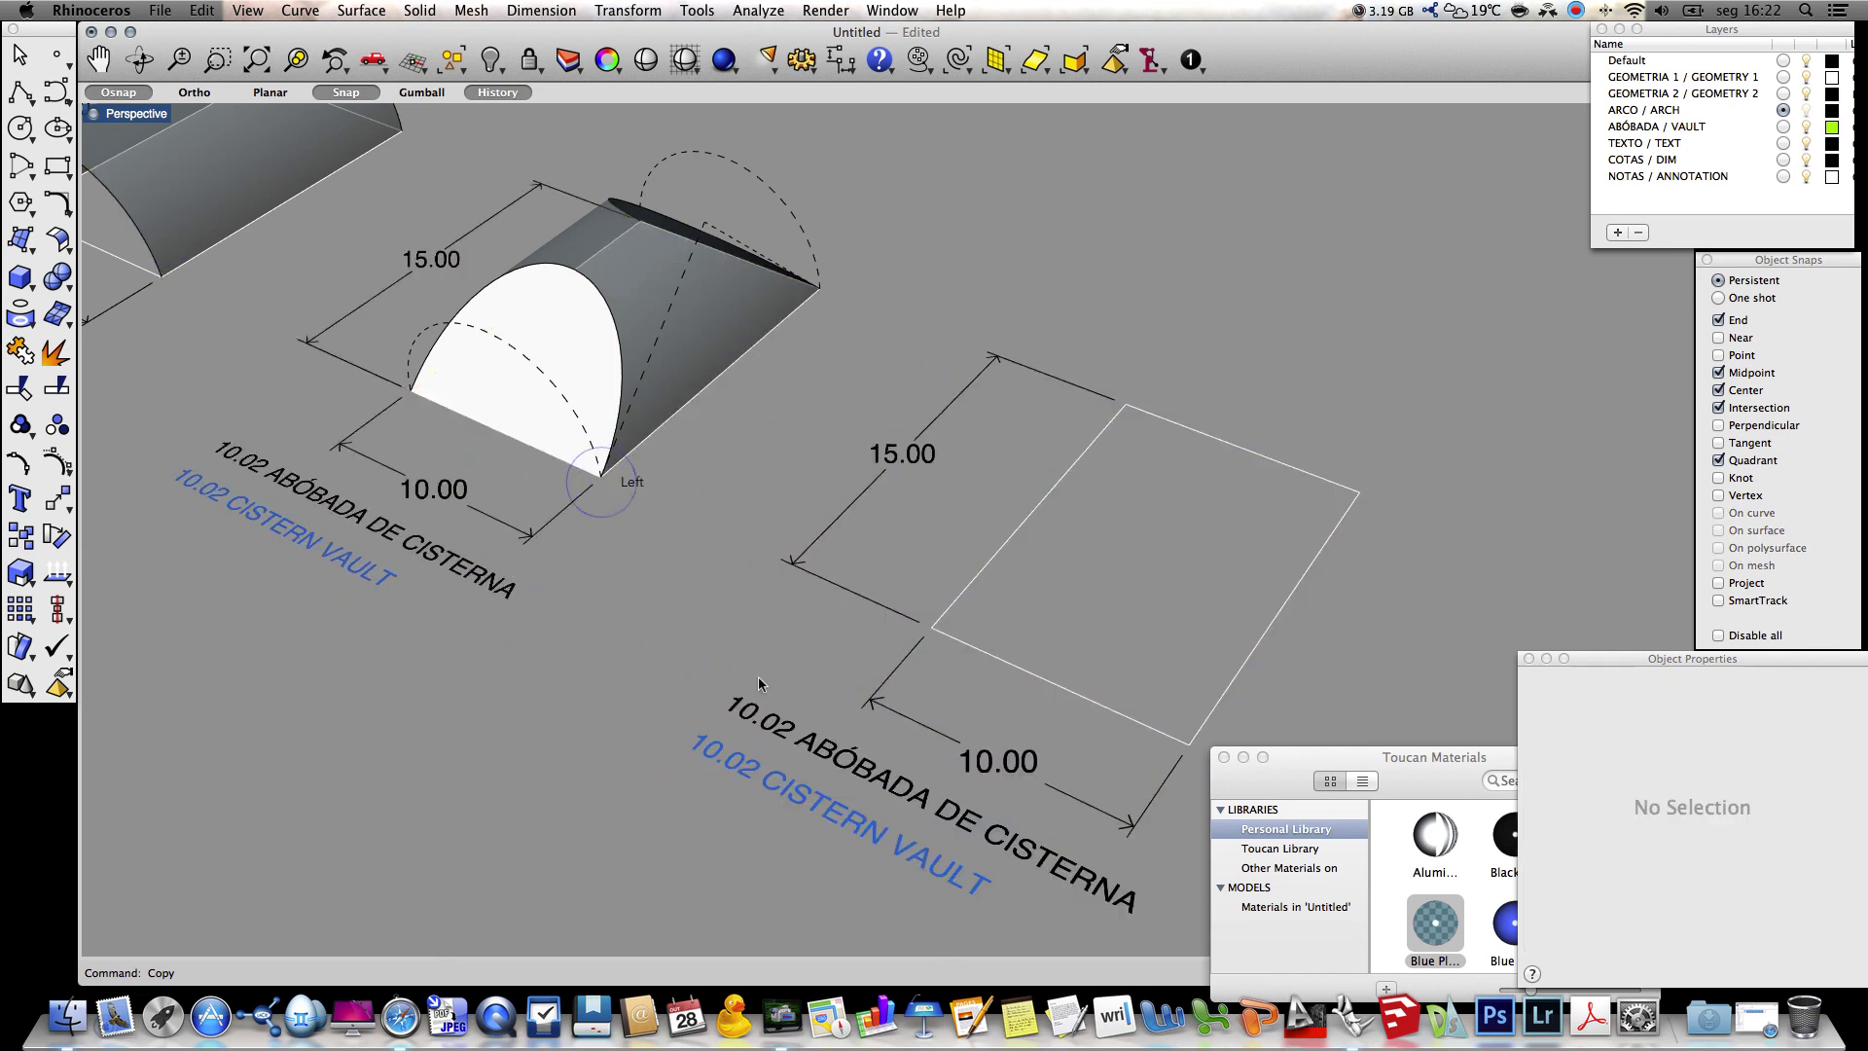
Change the copied Portuguese title to 10.03 ABÓBADA DE OGIVA
left_click(764, 717)
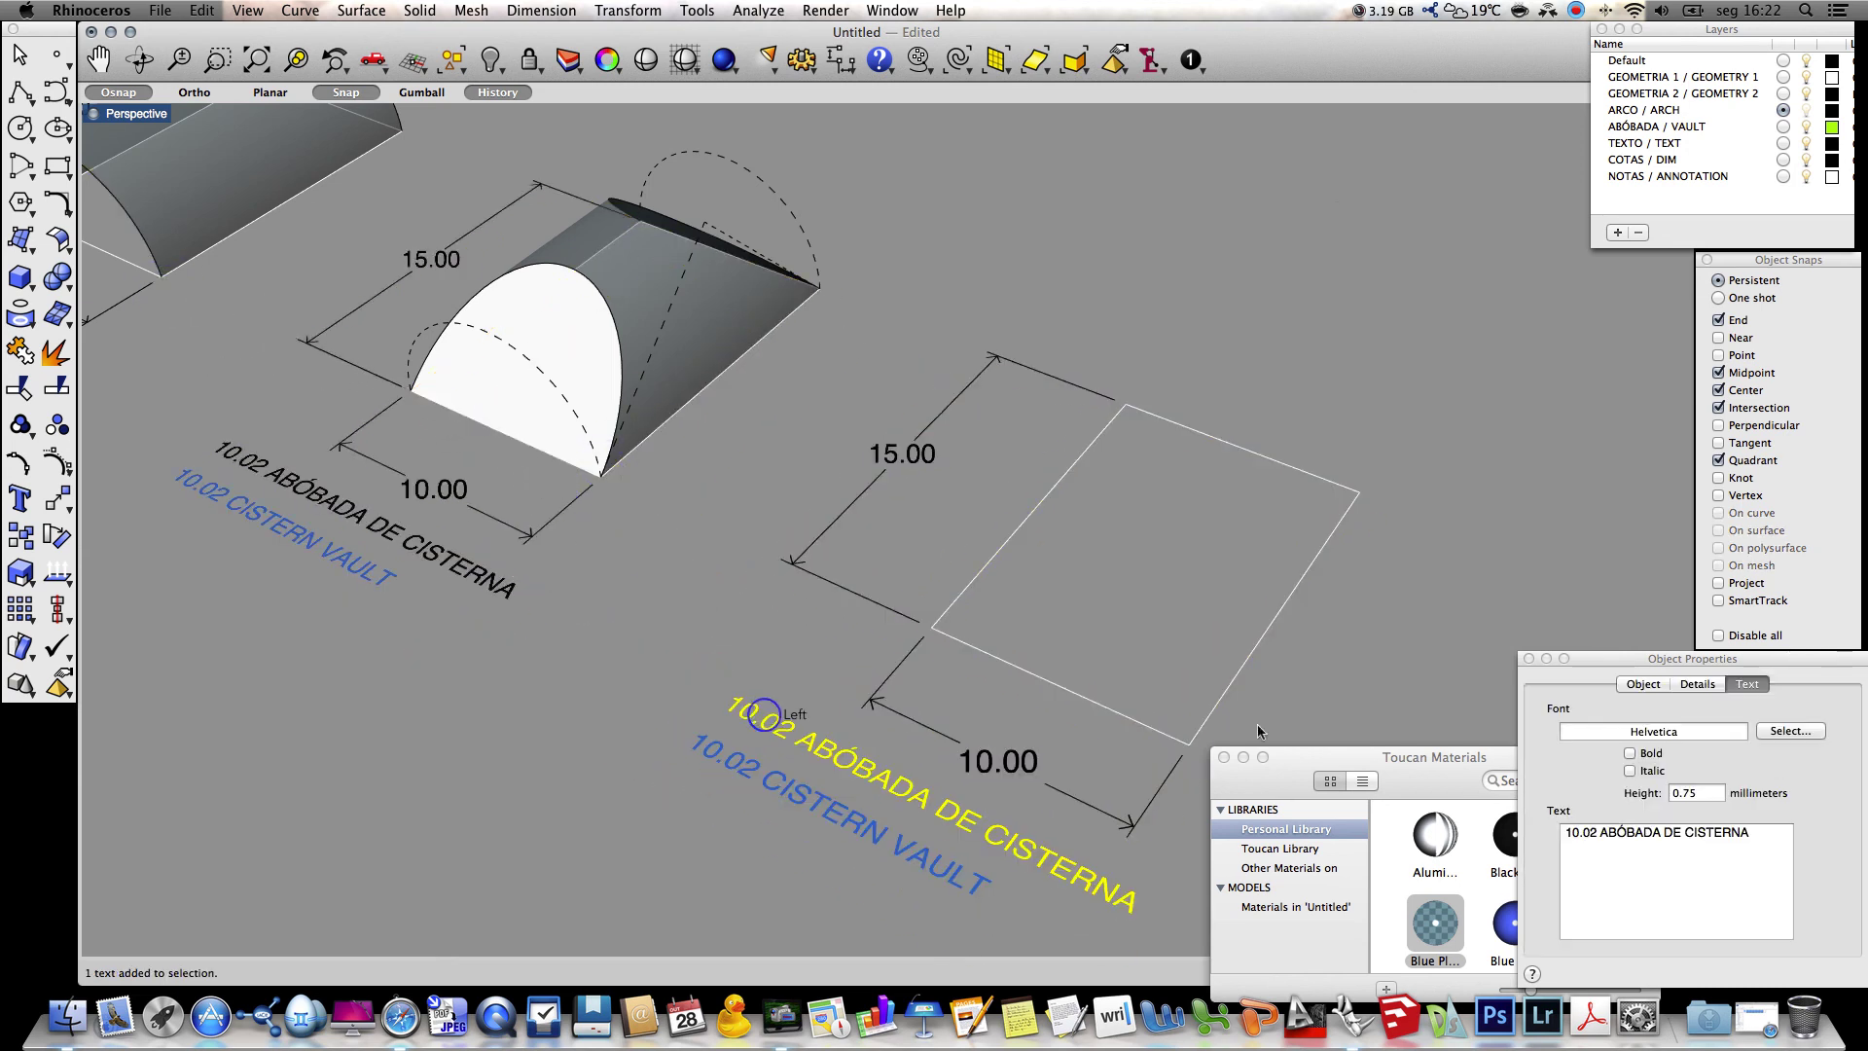
left_click(1592, 833)
key("BackSpace")
type("3")
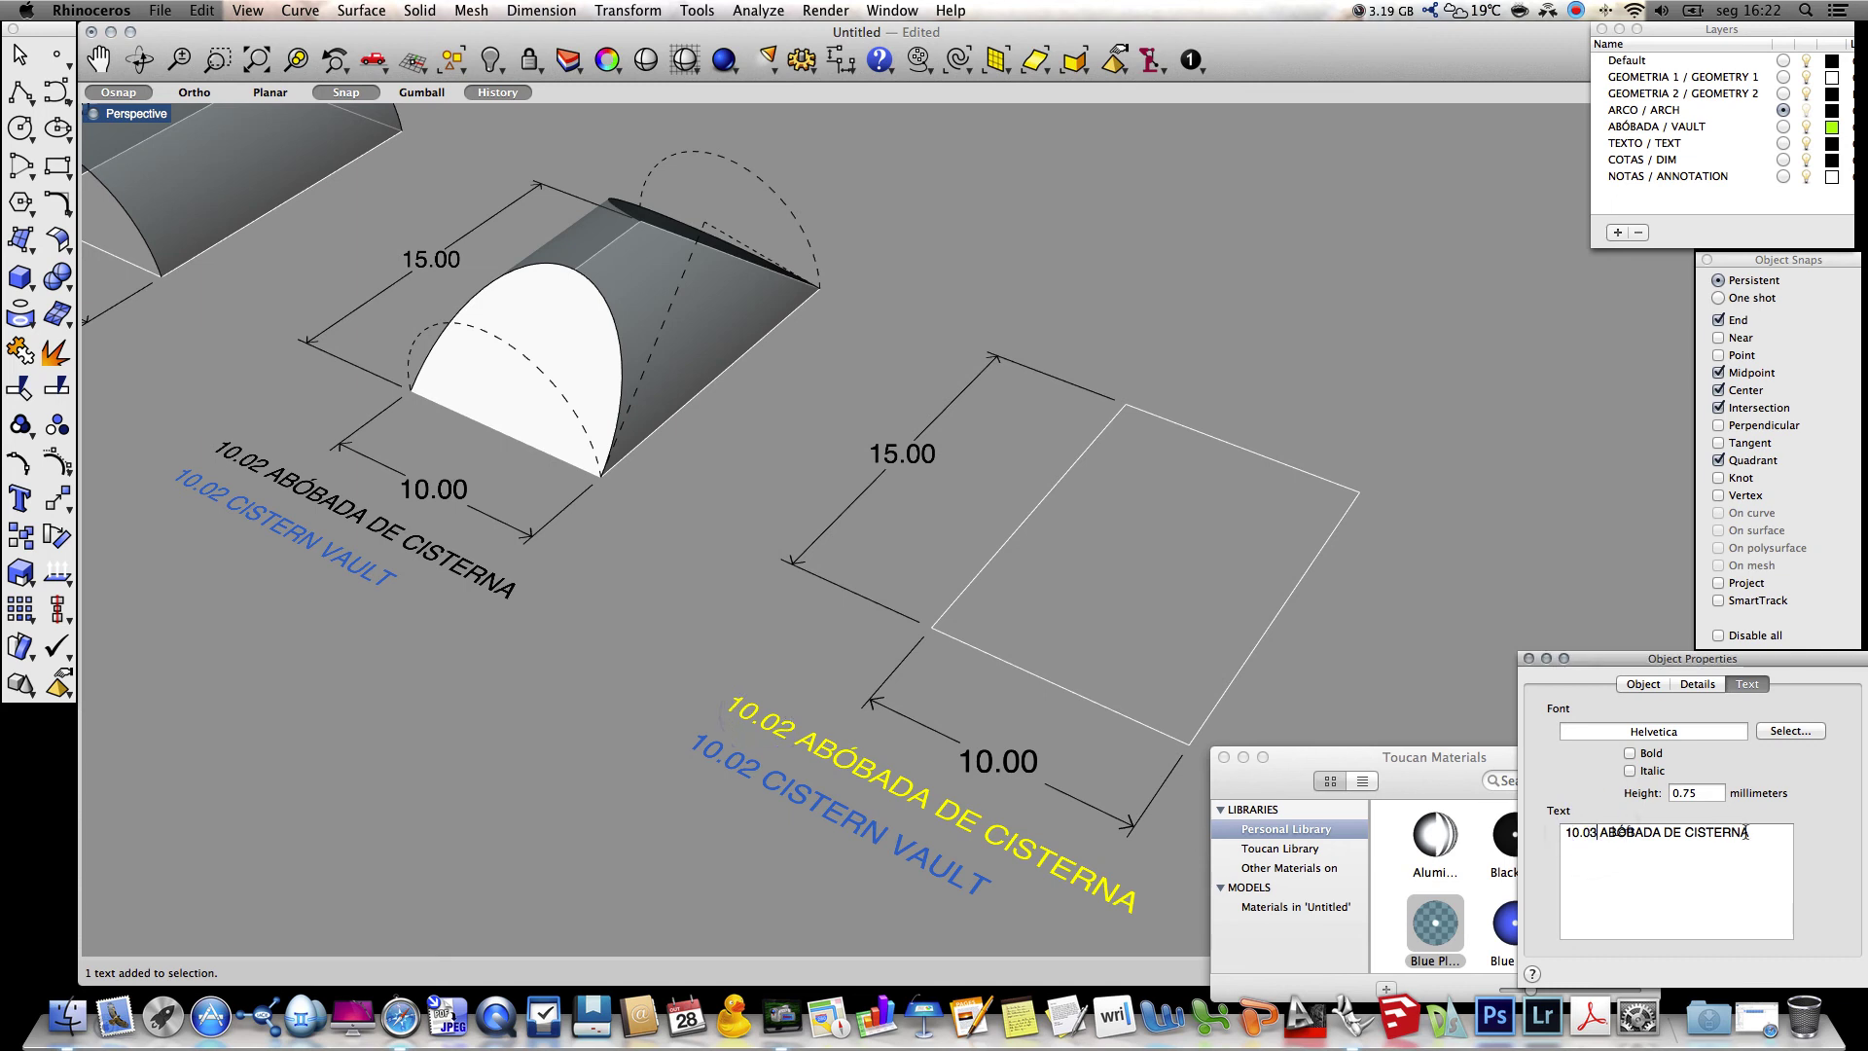
double_click(1716, 833)
type("O")
left_click(1380, 688)
Change the copied English title to 10.03 POINTED BARREL VAULT
left_click(958, 872)
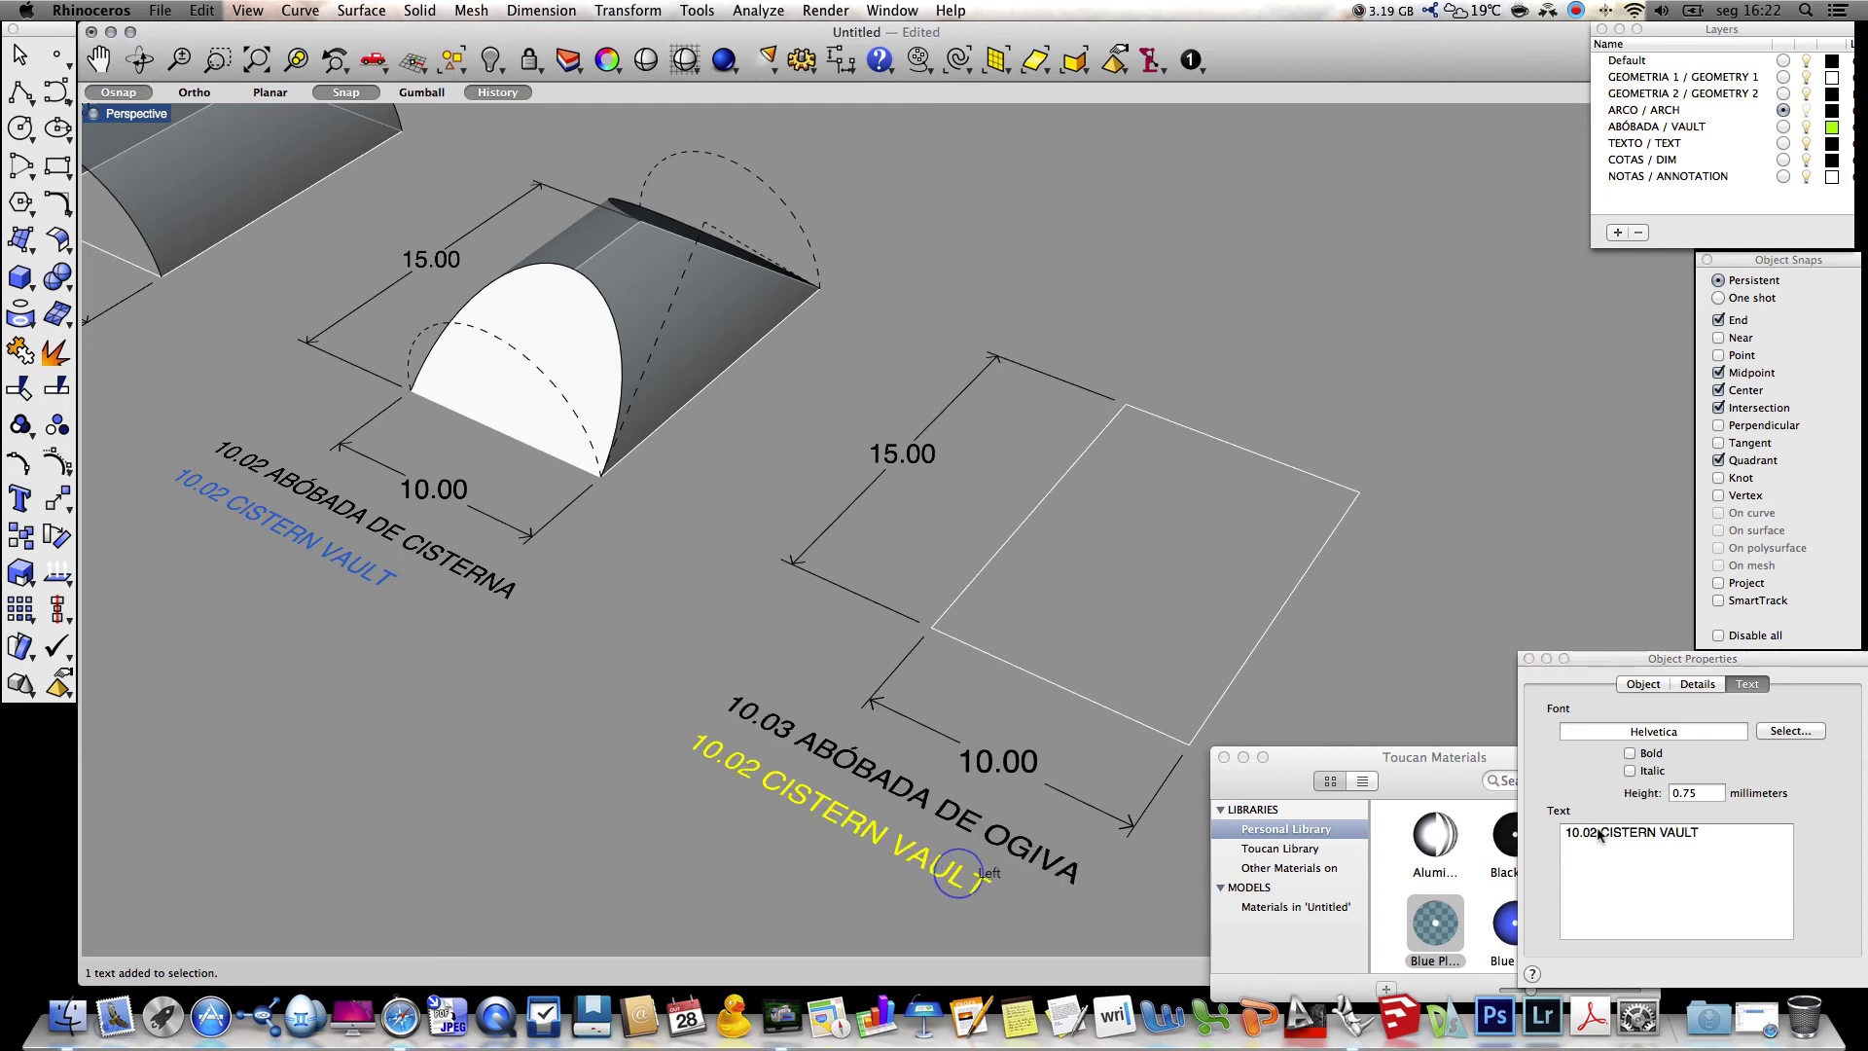
left_click(1593, 833)
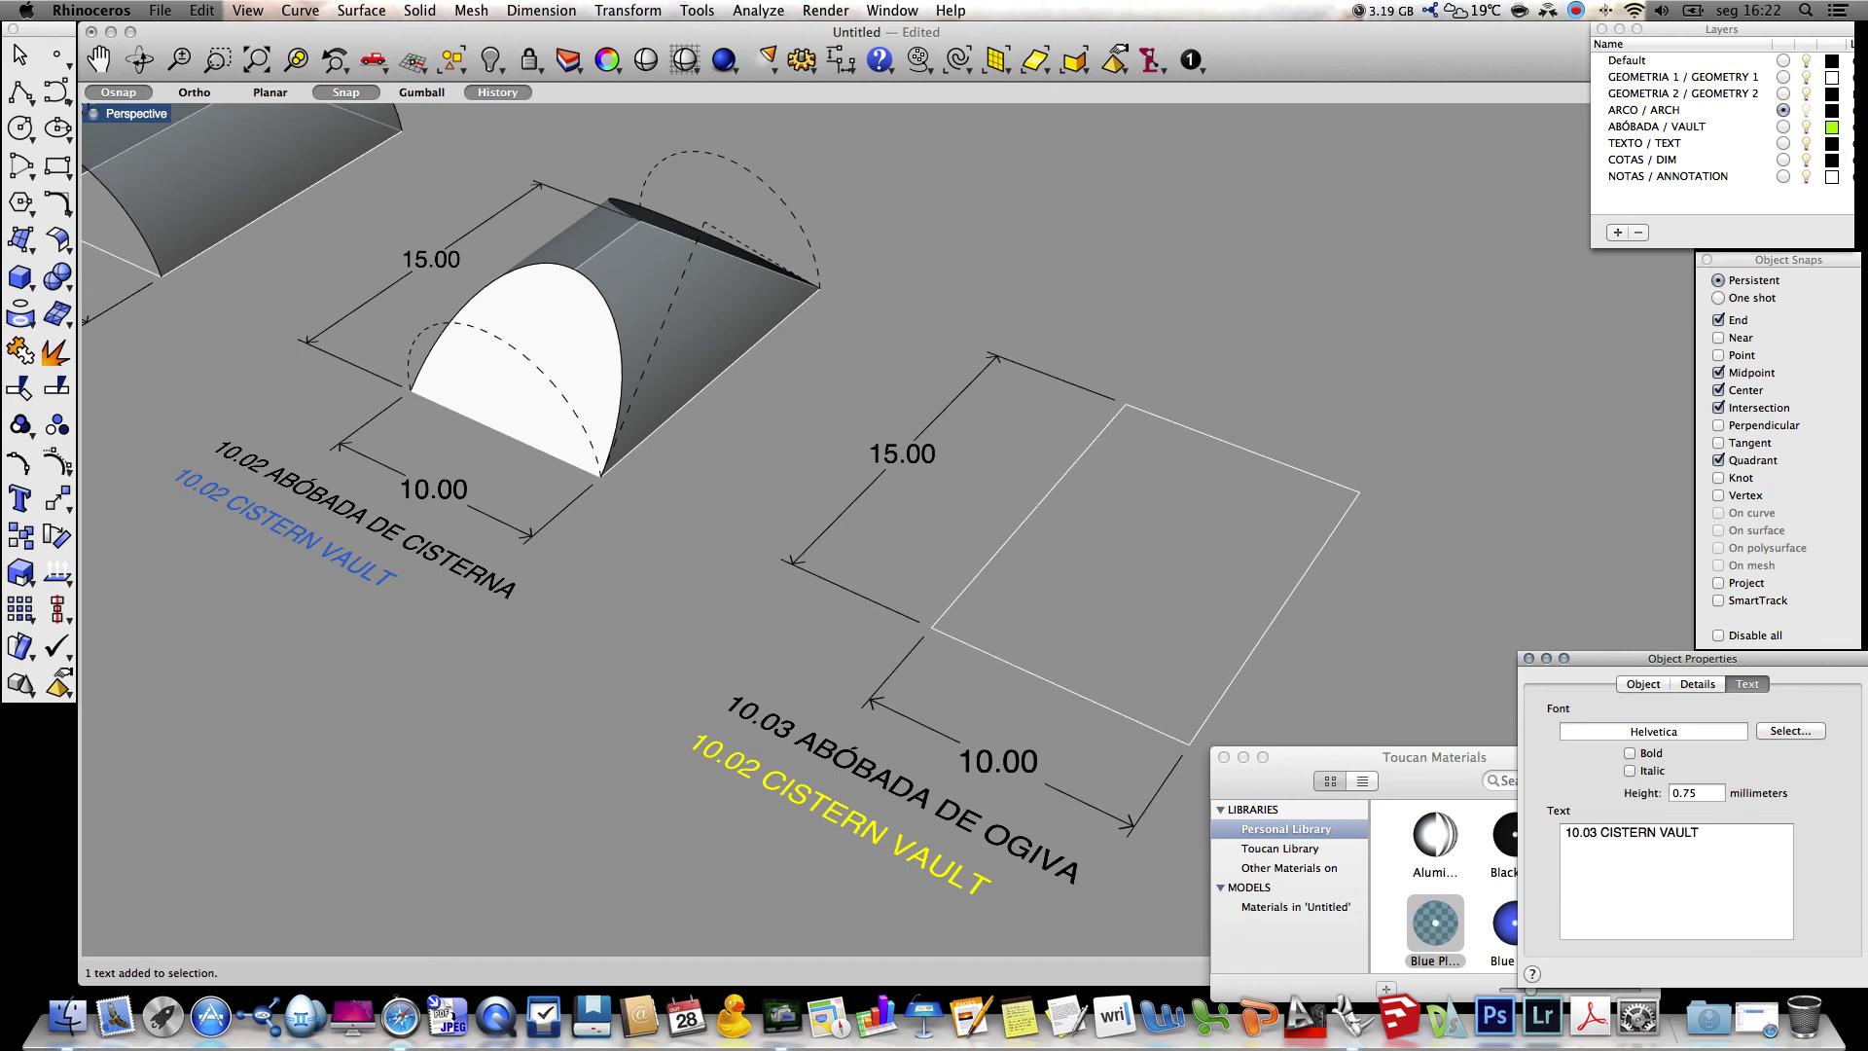
type("3 POINTED BARREL")
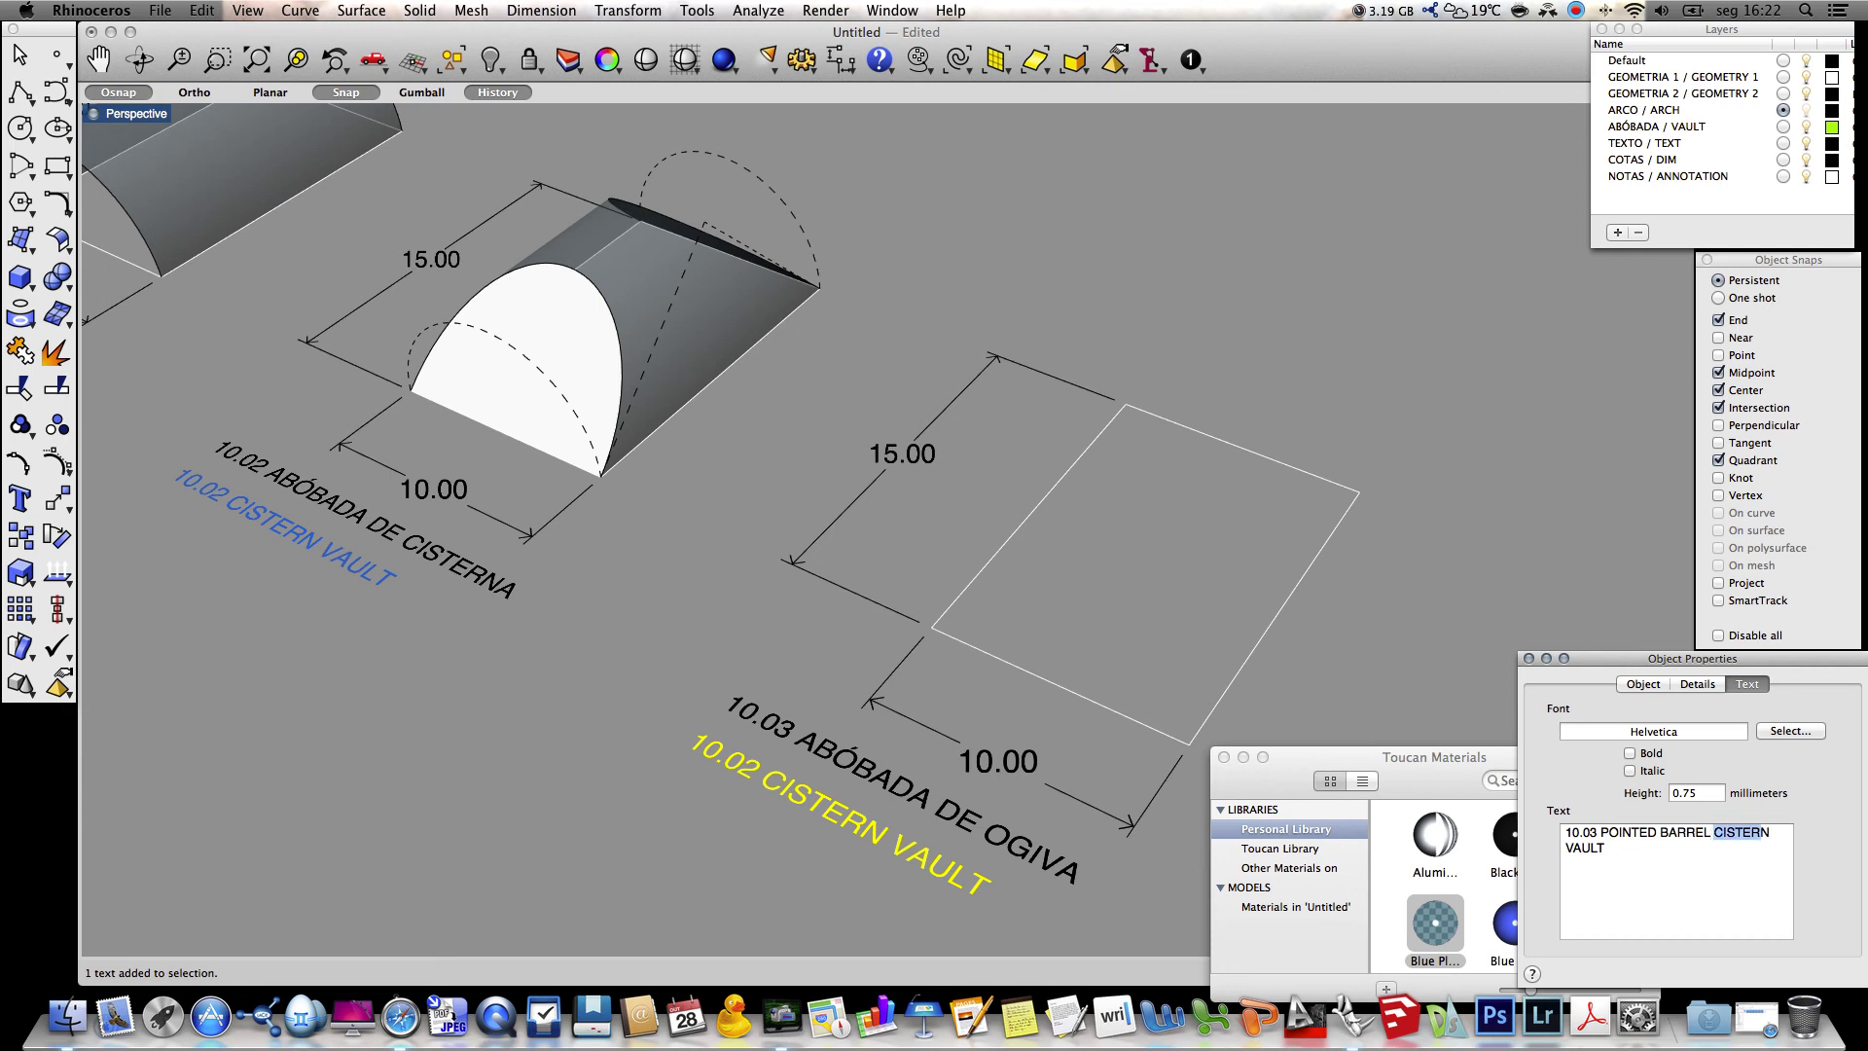
key("BackSpace")
left_click(1438, 592)
left_click(1415, 619)
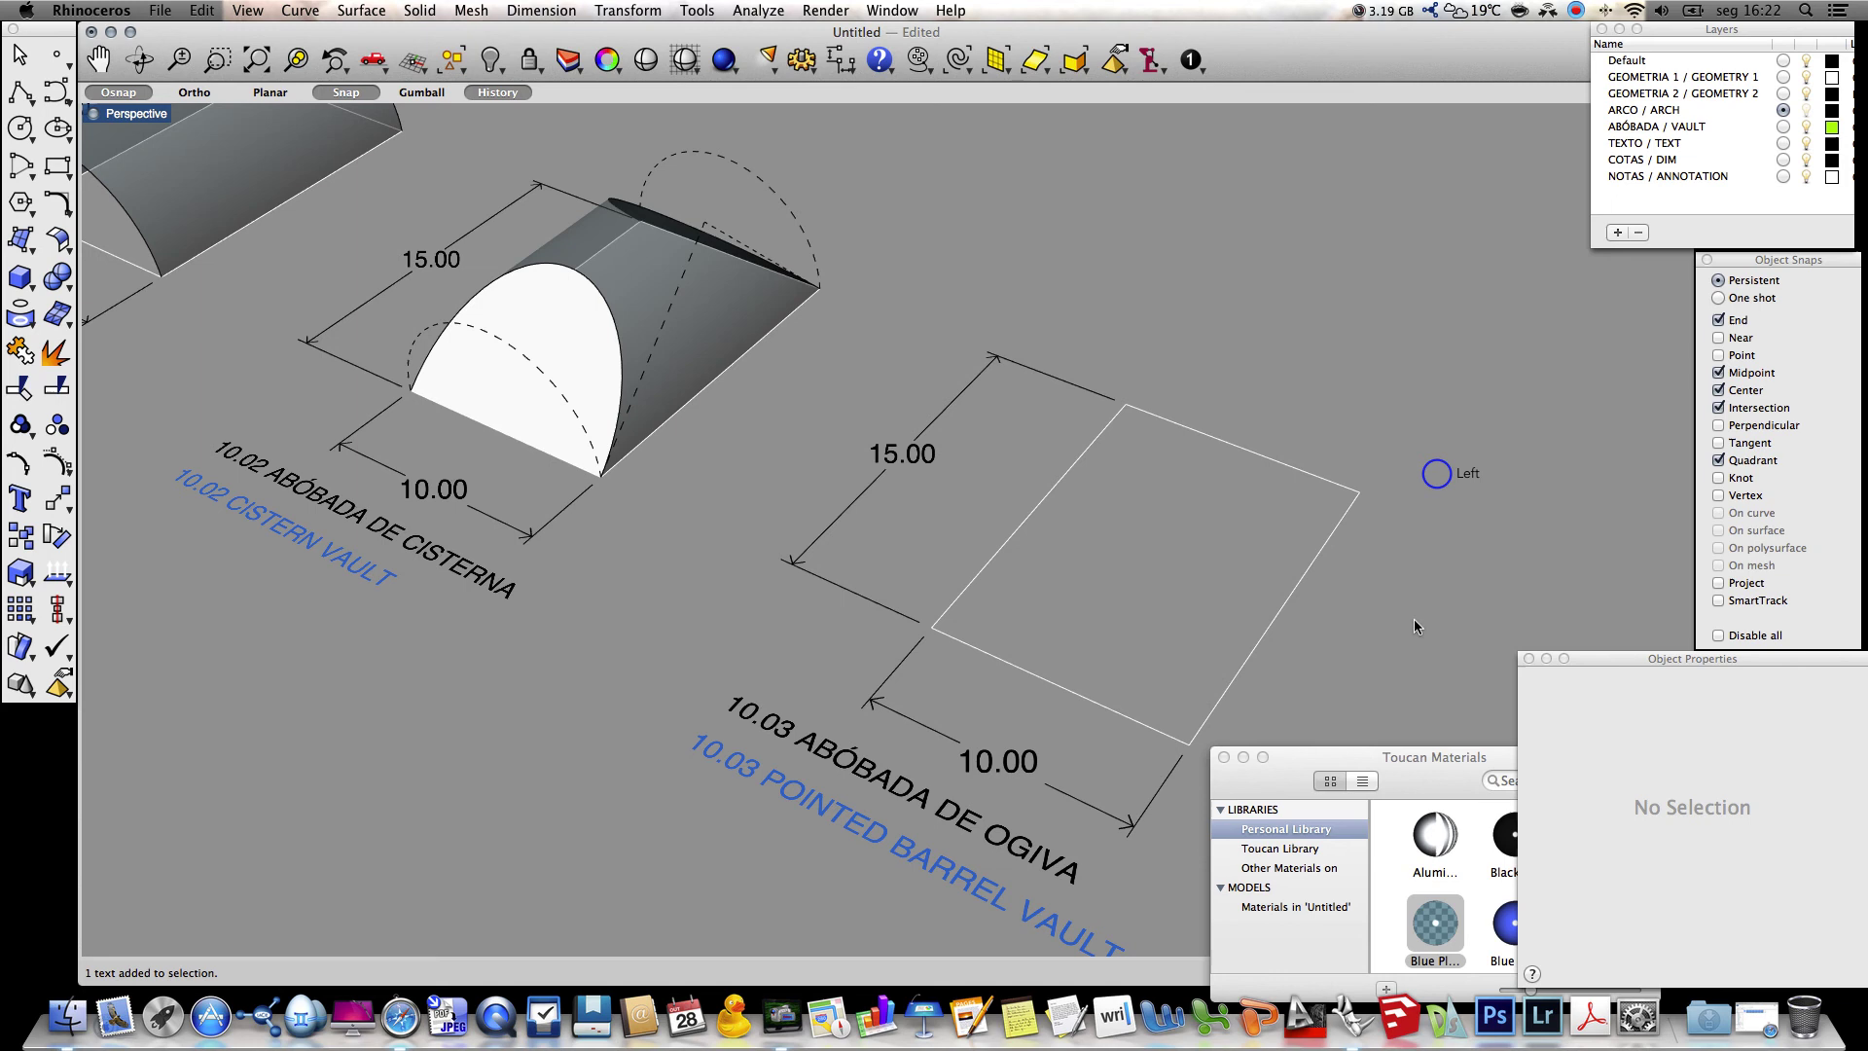
left_click(1387, 611)
Draw two crossing arcs on the ARCO / ARCH layer, each centred on one front base corner and starting at the other
left_click(1783, 111)
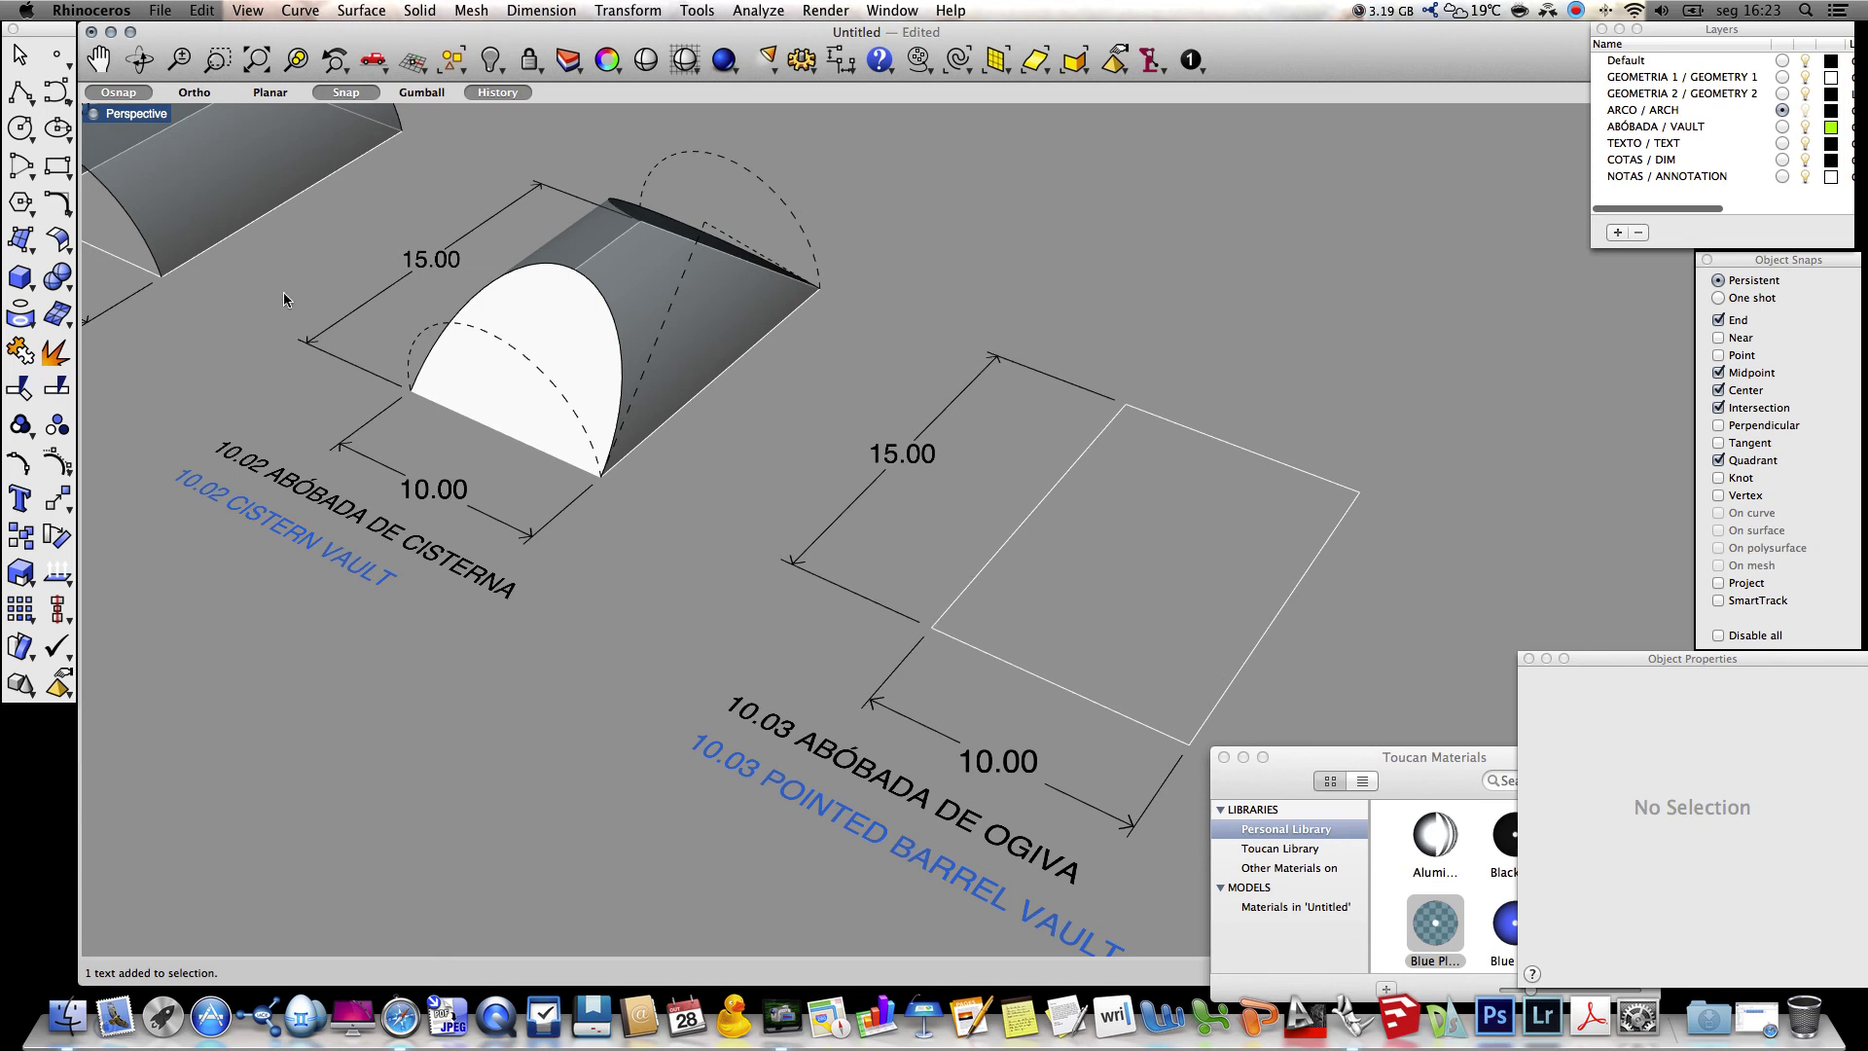
left_click(20, 164)
left_click(1188, 743)
left_click(932, 624)
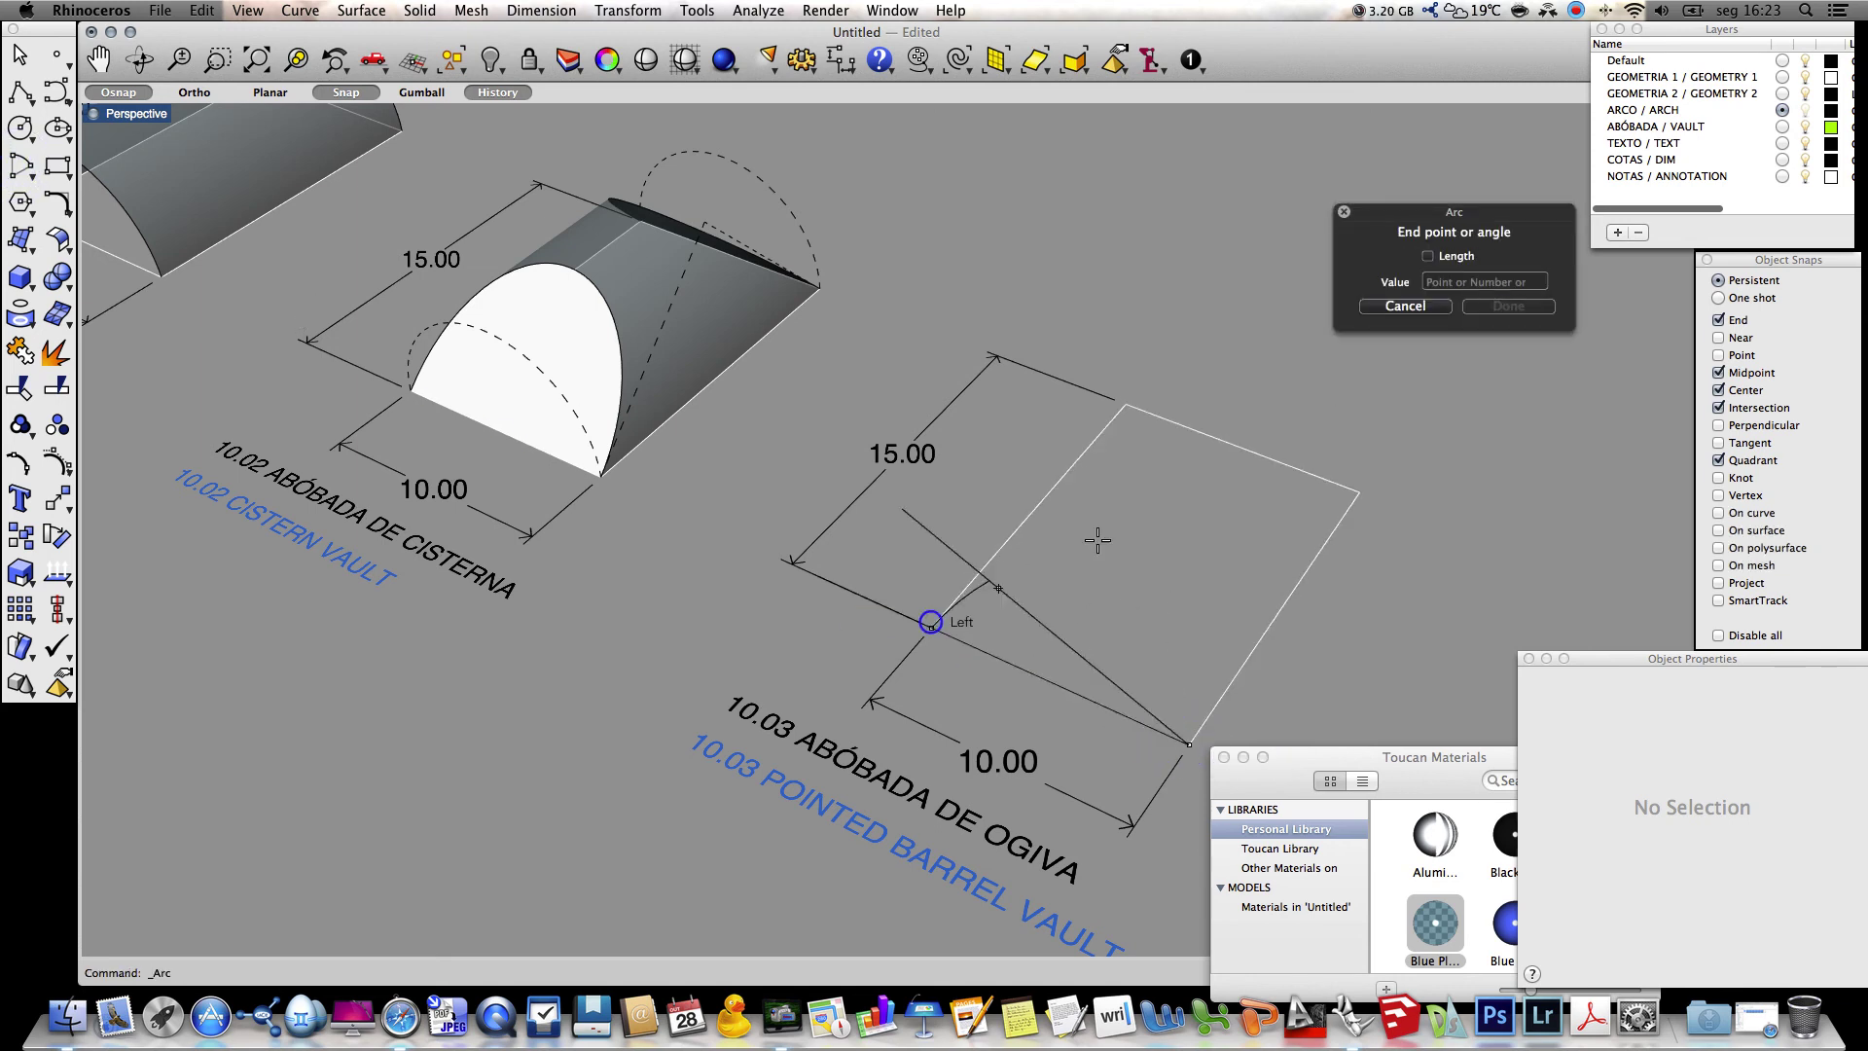
left_click(1228, 538)
key("Return")
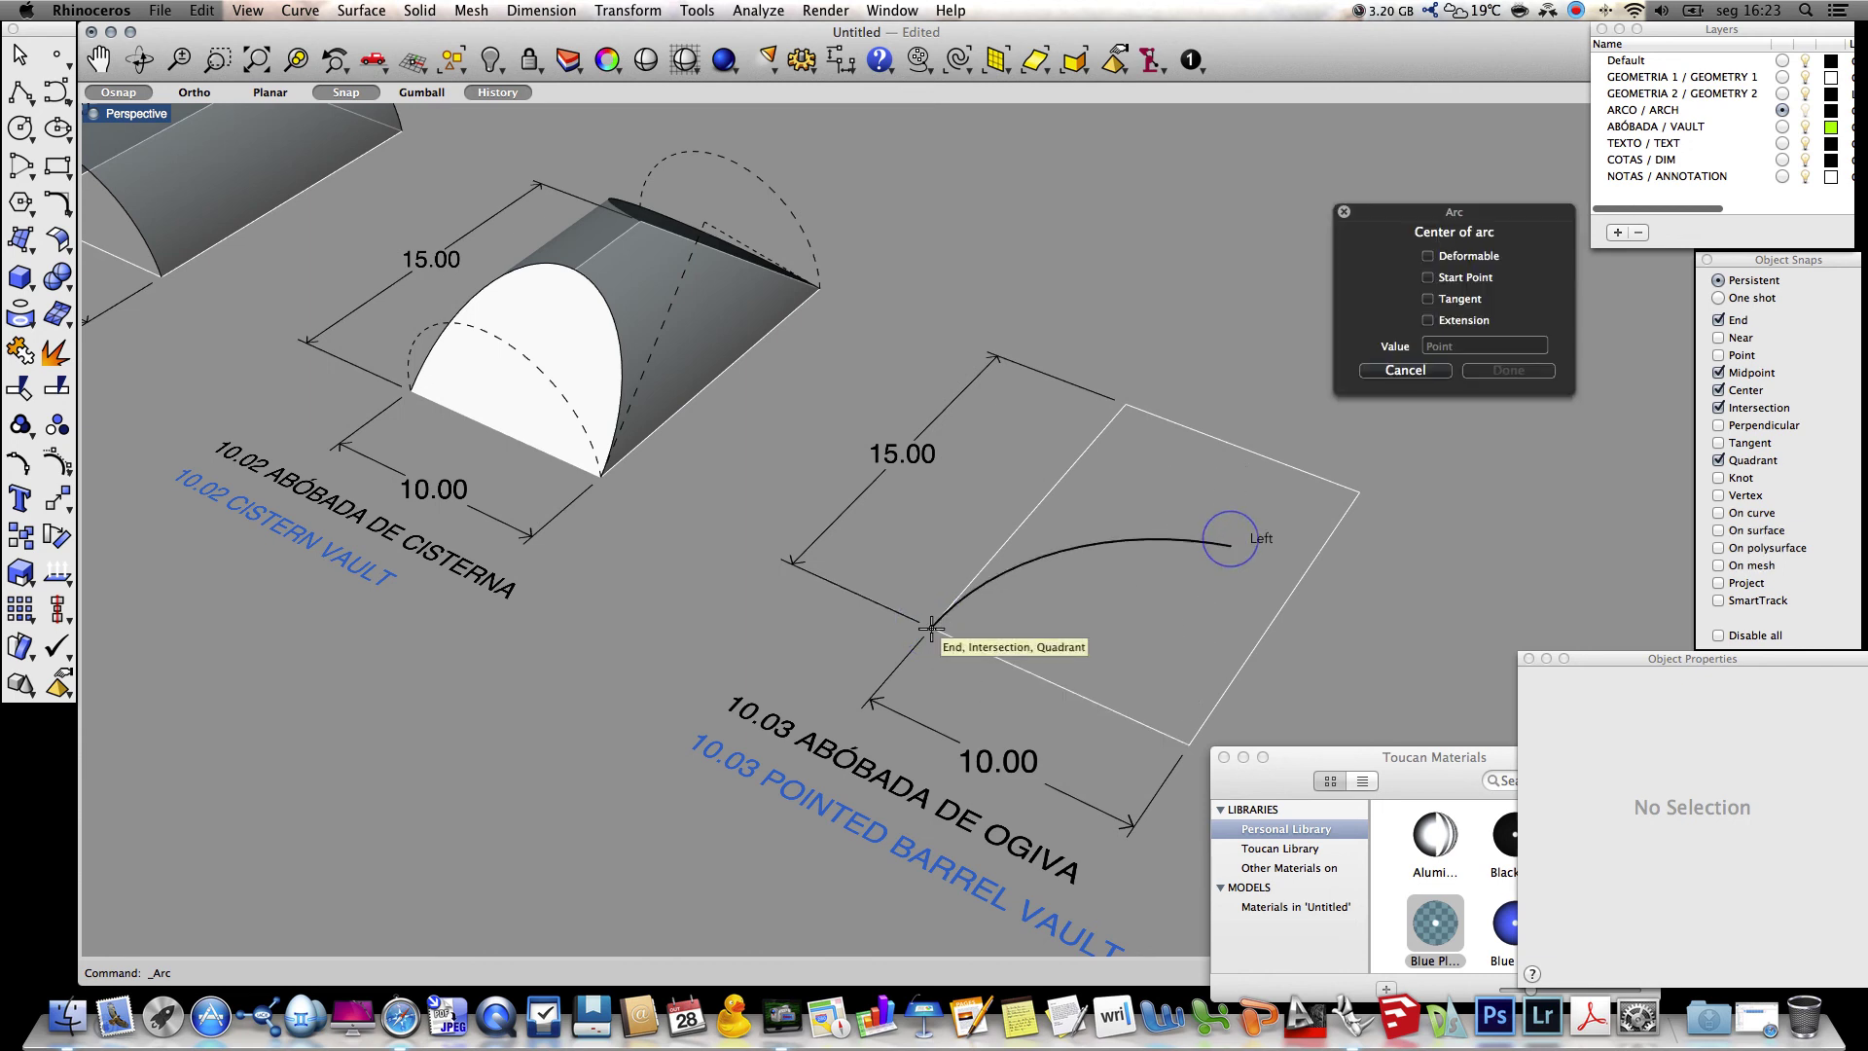
left_click(931, 628)
left_click(1183, 747)
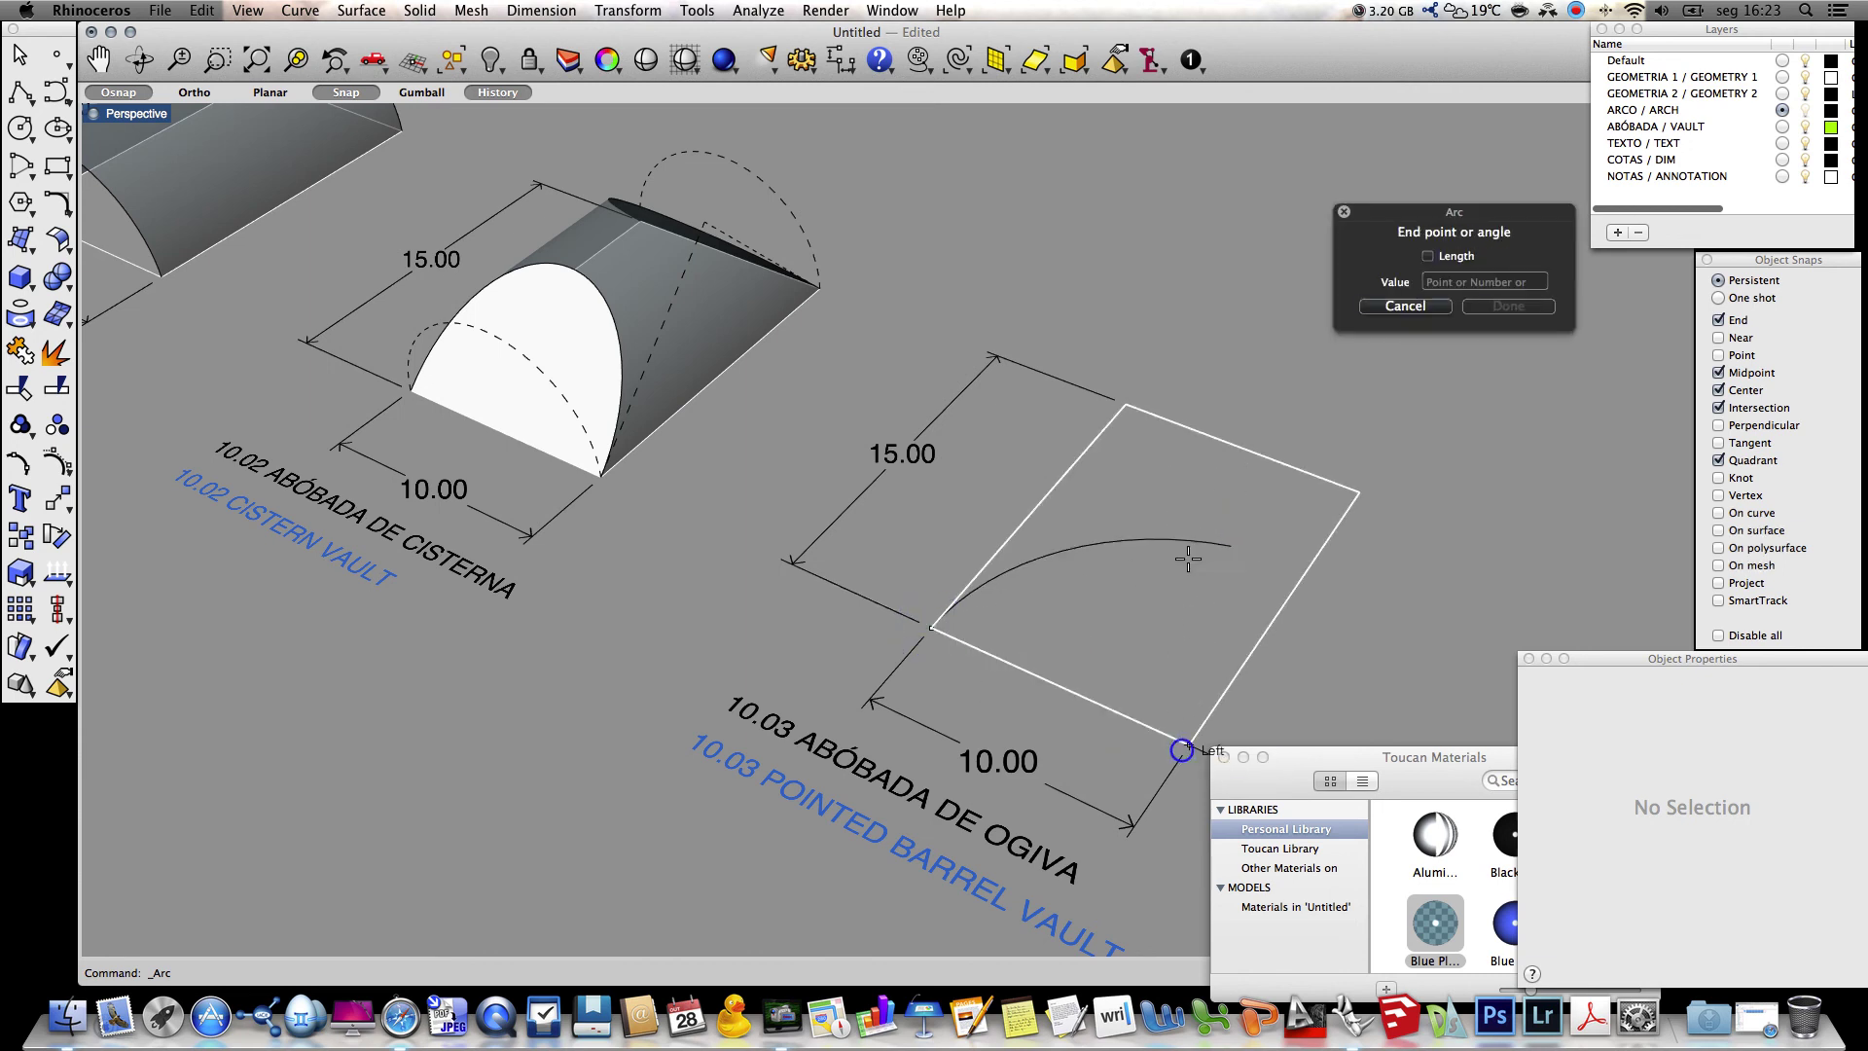
left_click(1181, 504)
Trim the two arcs' ends beyond their crossing and join the remaining curves into one pointed arch
type("trim")
key("Return")
left_click_drag(1214, 569, 1132, 503)
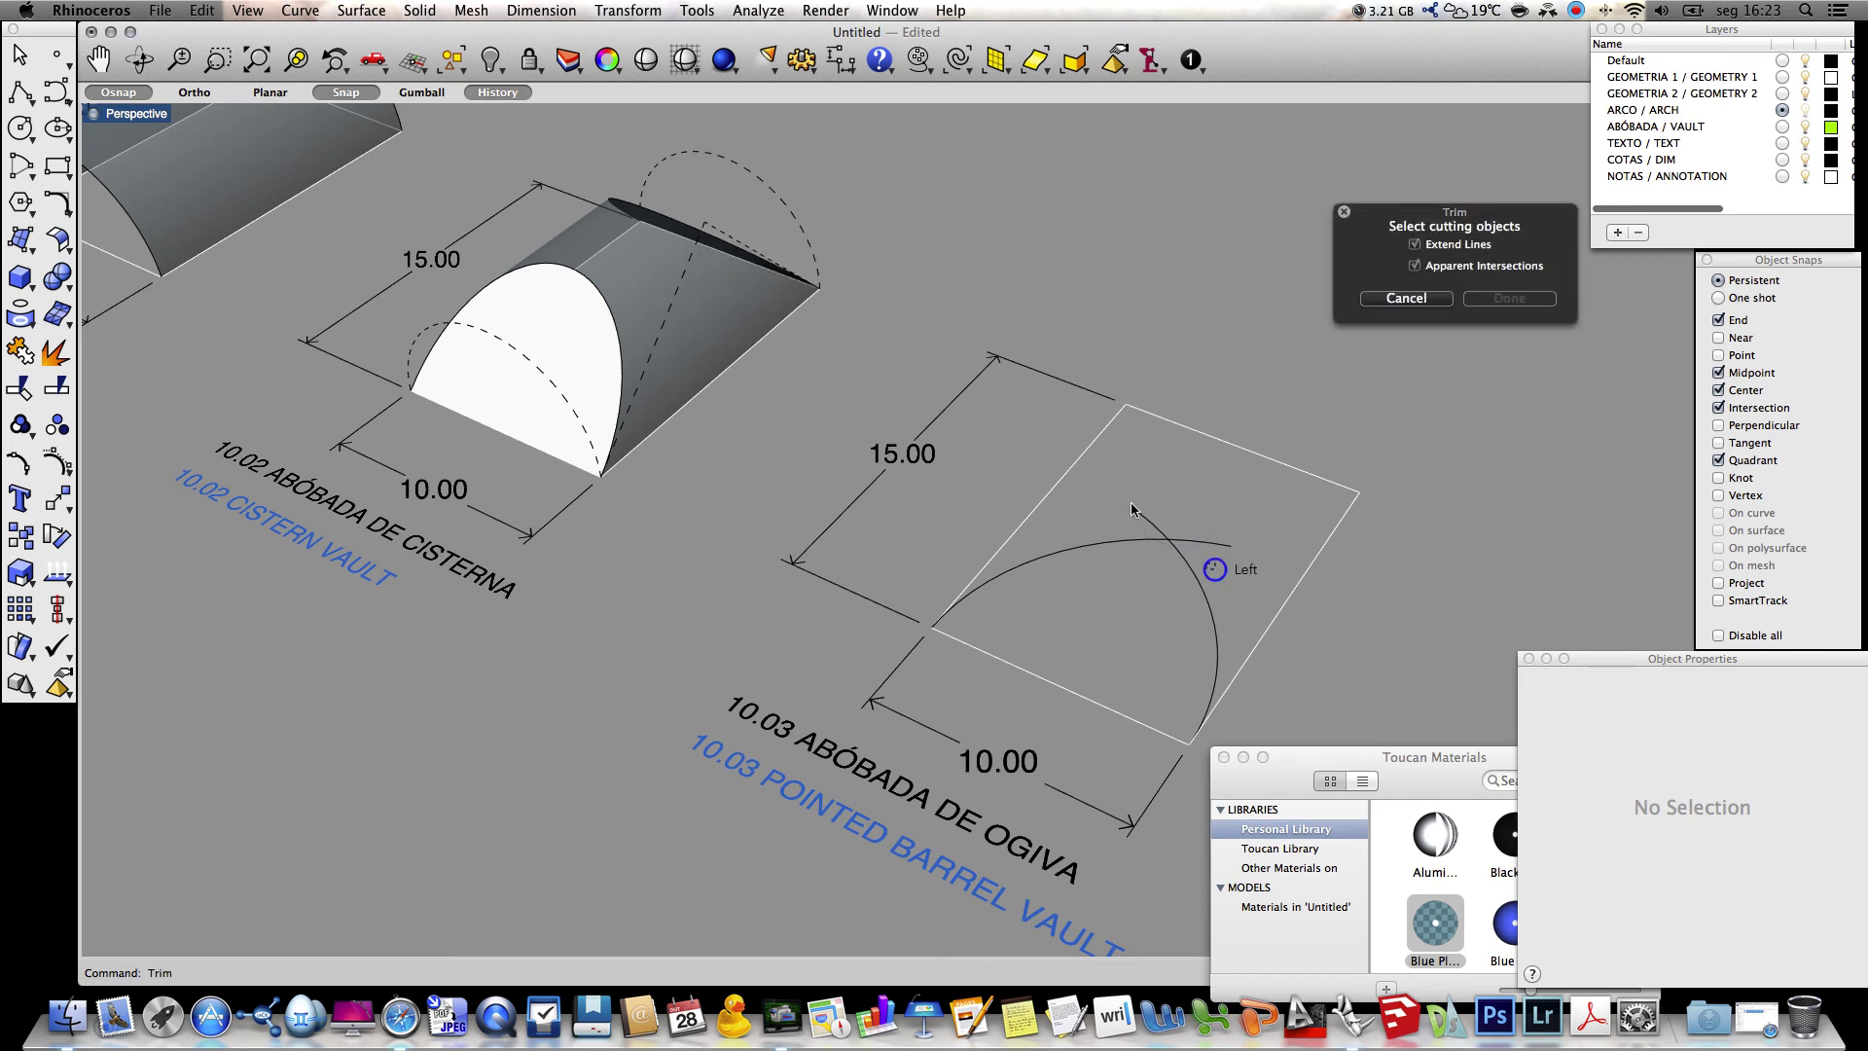
key("Return")
left_click(1155, 526)
left_click(1197, 543)
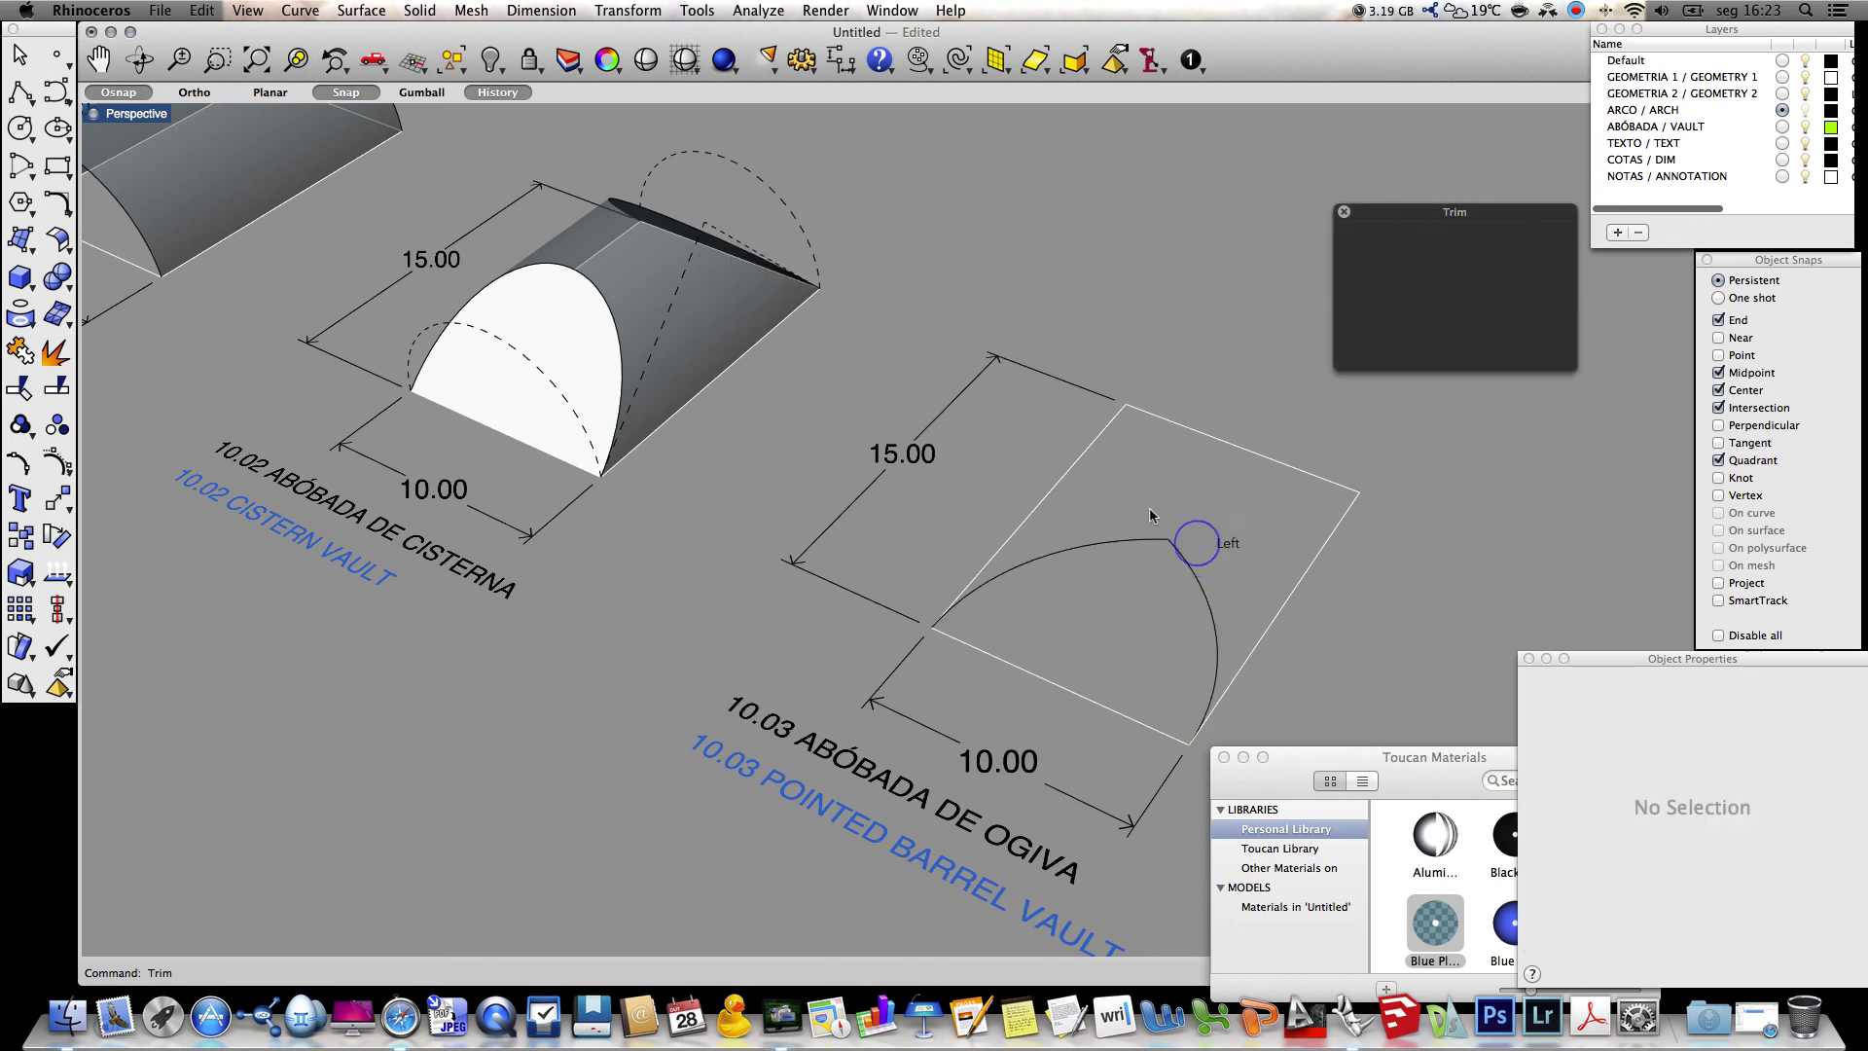
key("Return")
left_click_drag(1217, 568, 1117, 522)
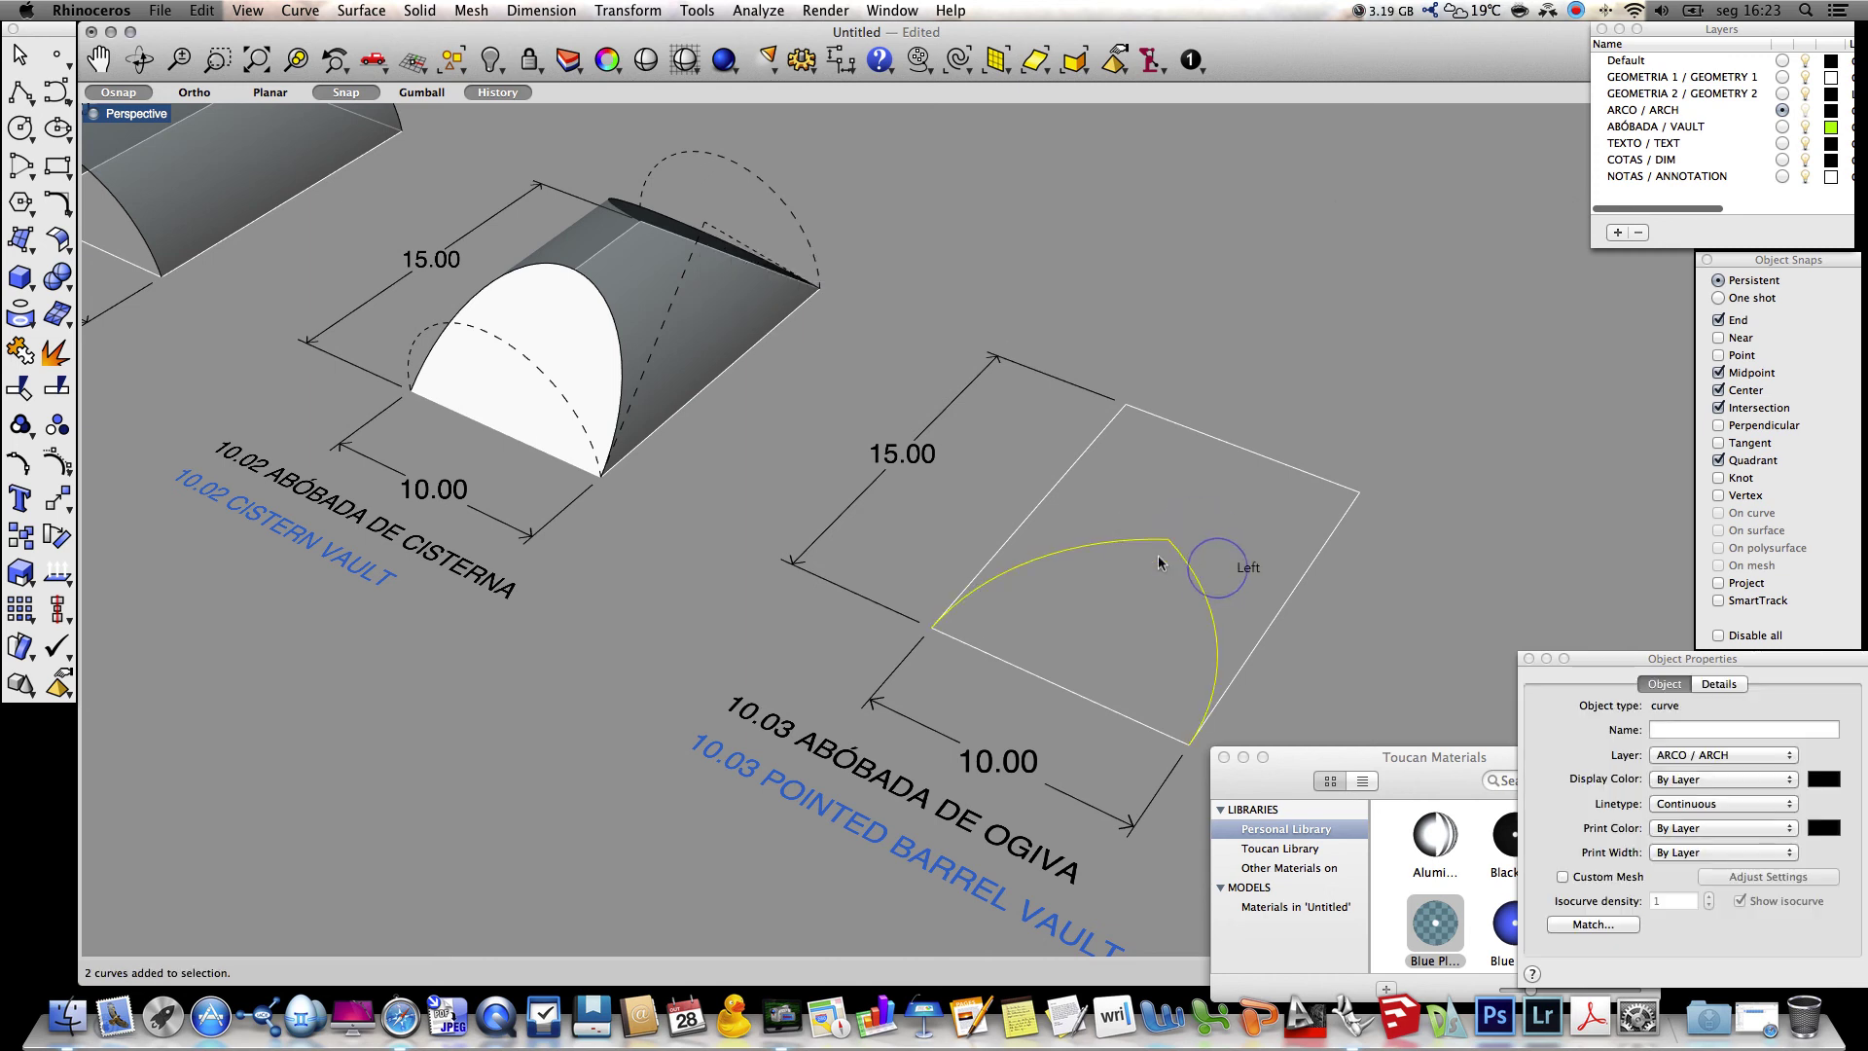
left_click(19, 350)
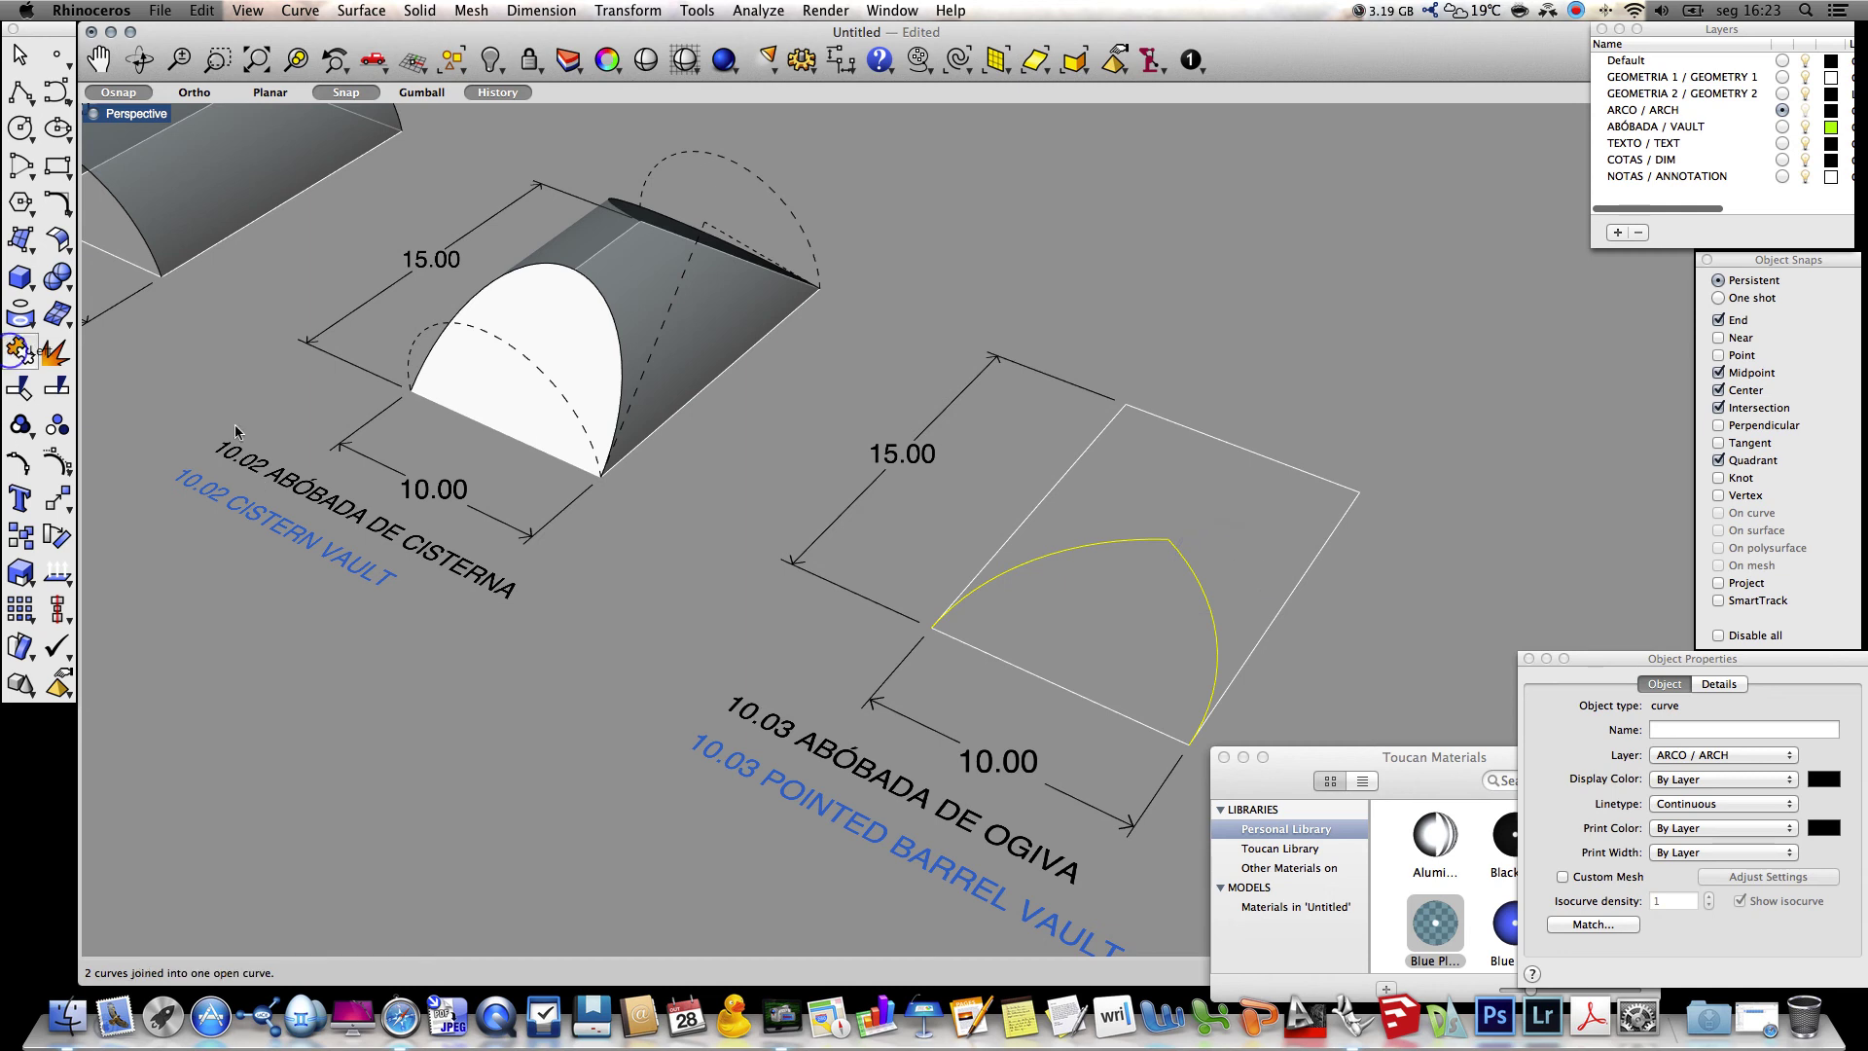
left_click(1165, 638)
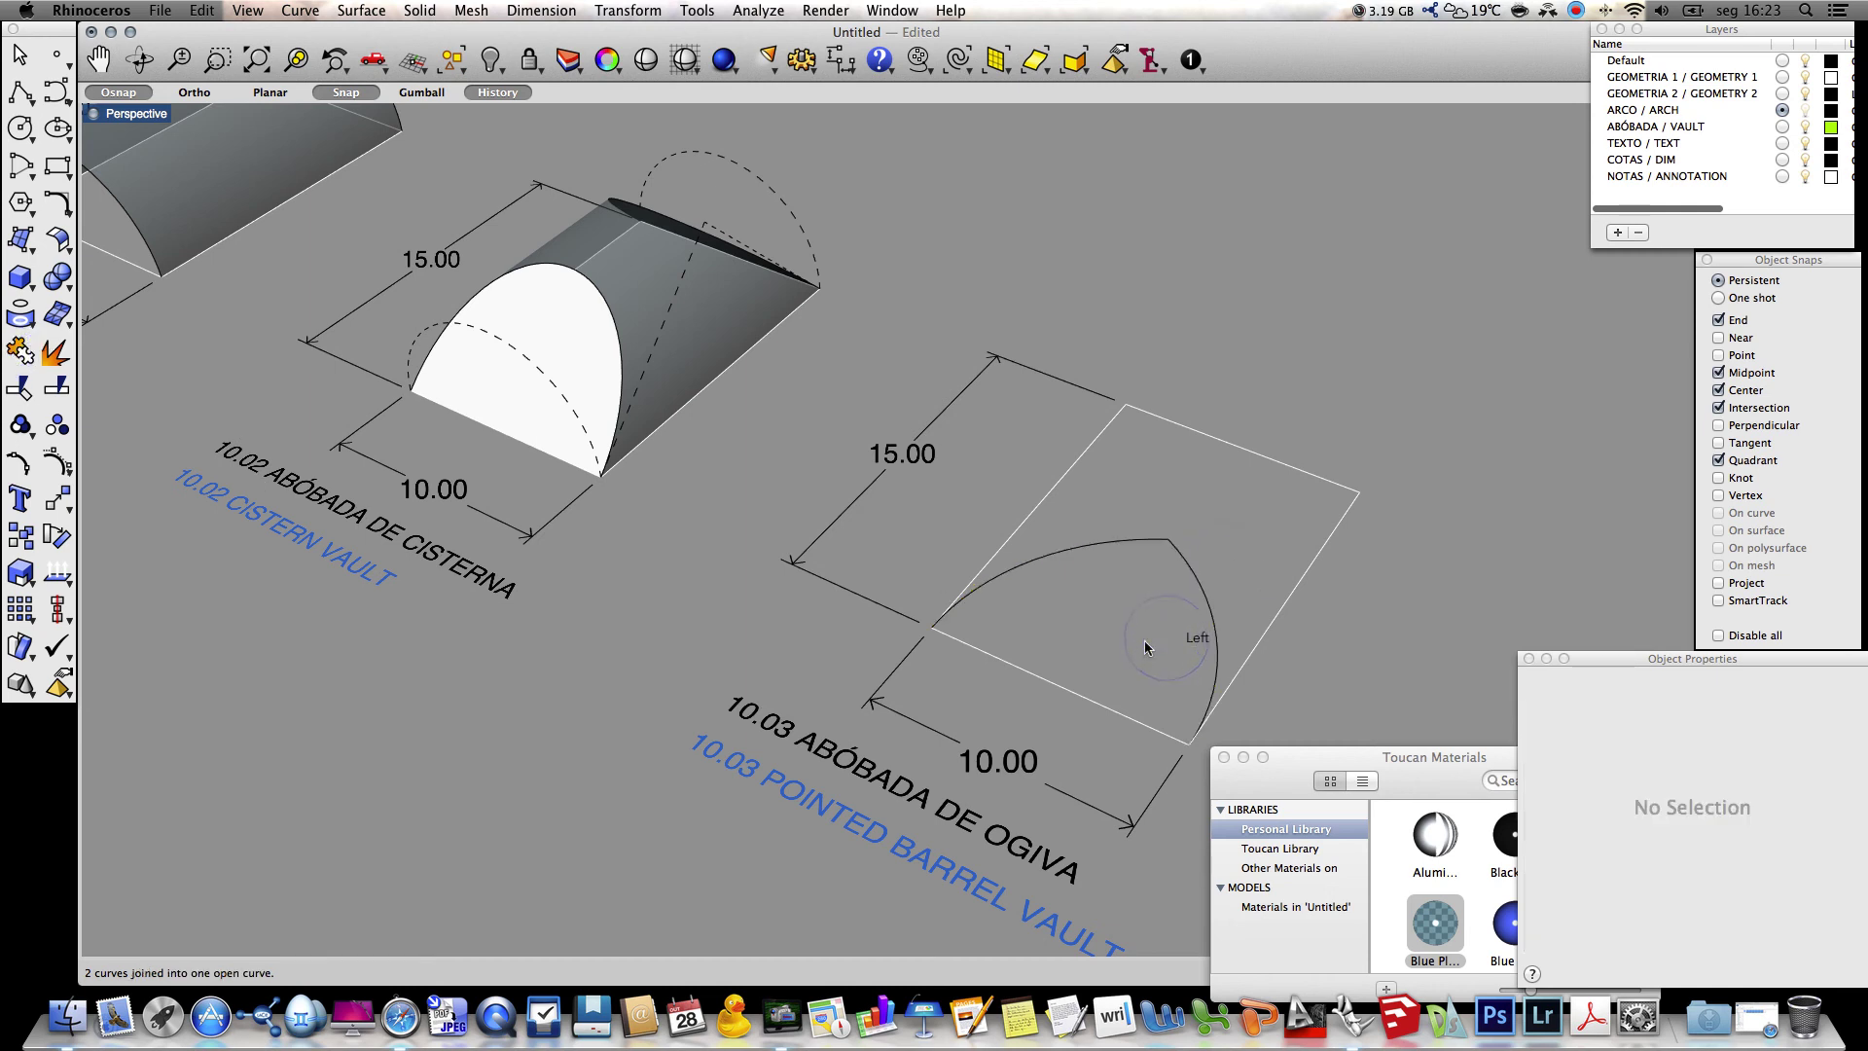
Rotate the pointed arch upright in 3D, using the base rectangle's front edge as the rotation axis
key("super+shift+f")
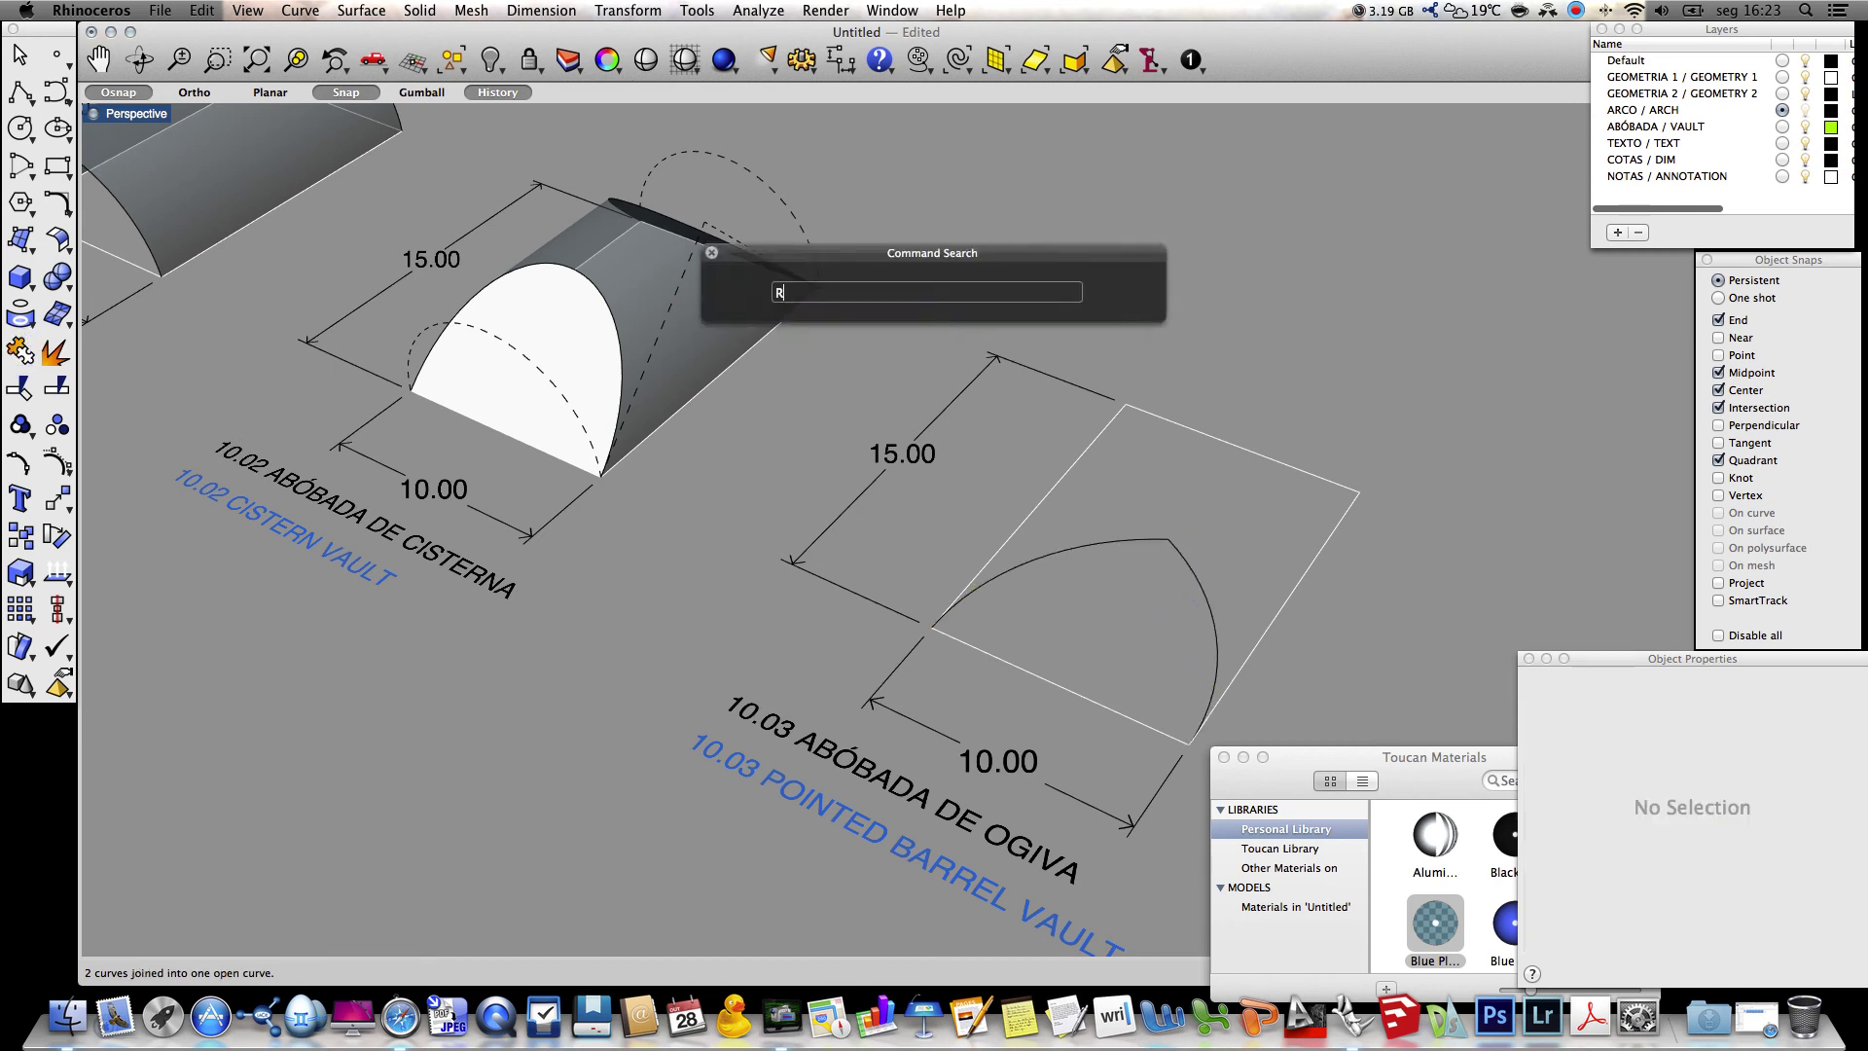
type("Rotate3D")
key("Return")
left_click(1222, 599)
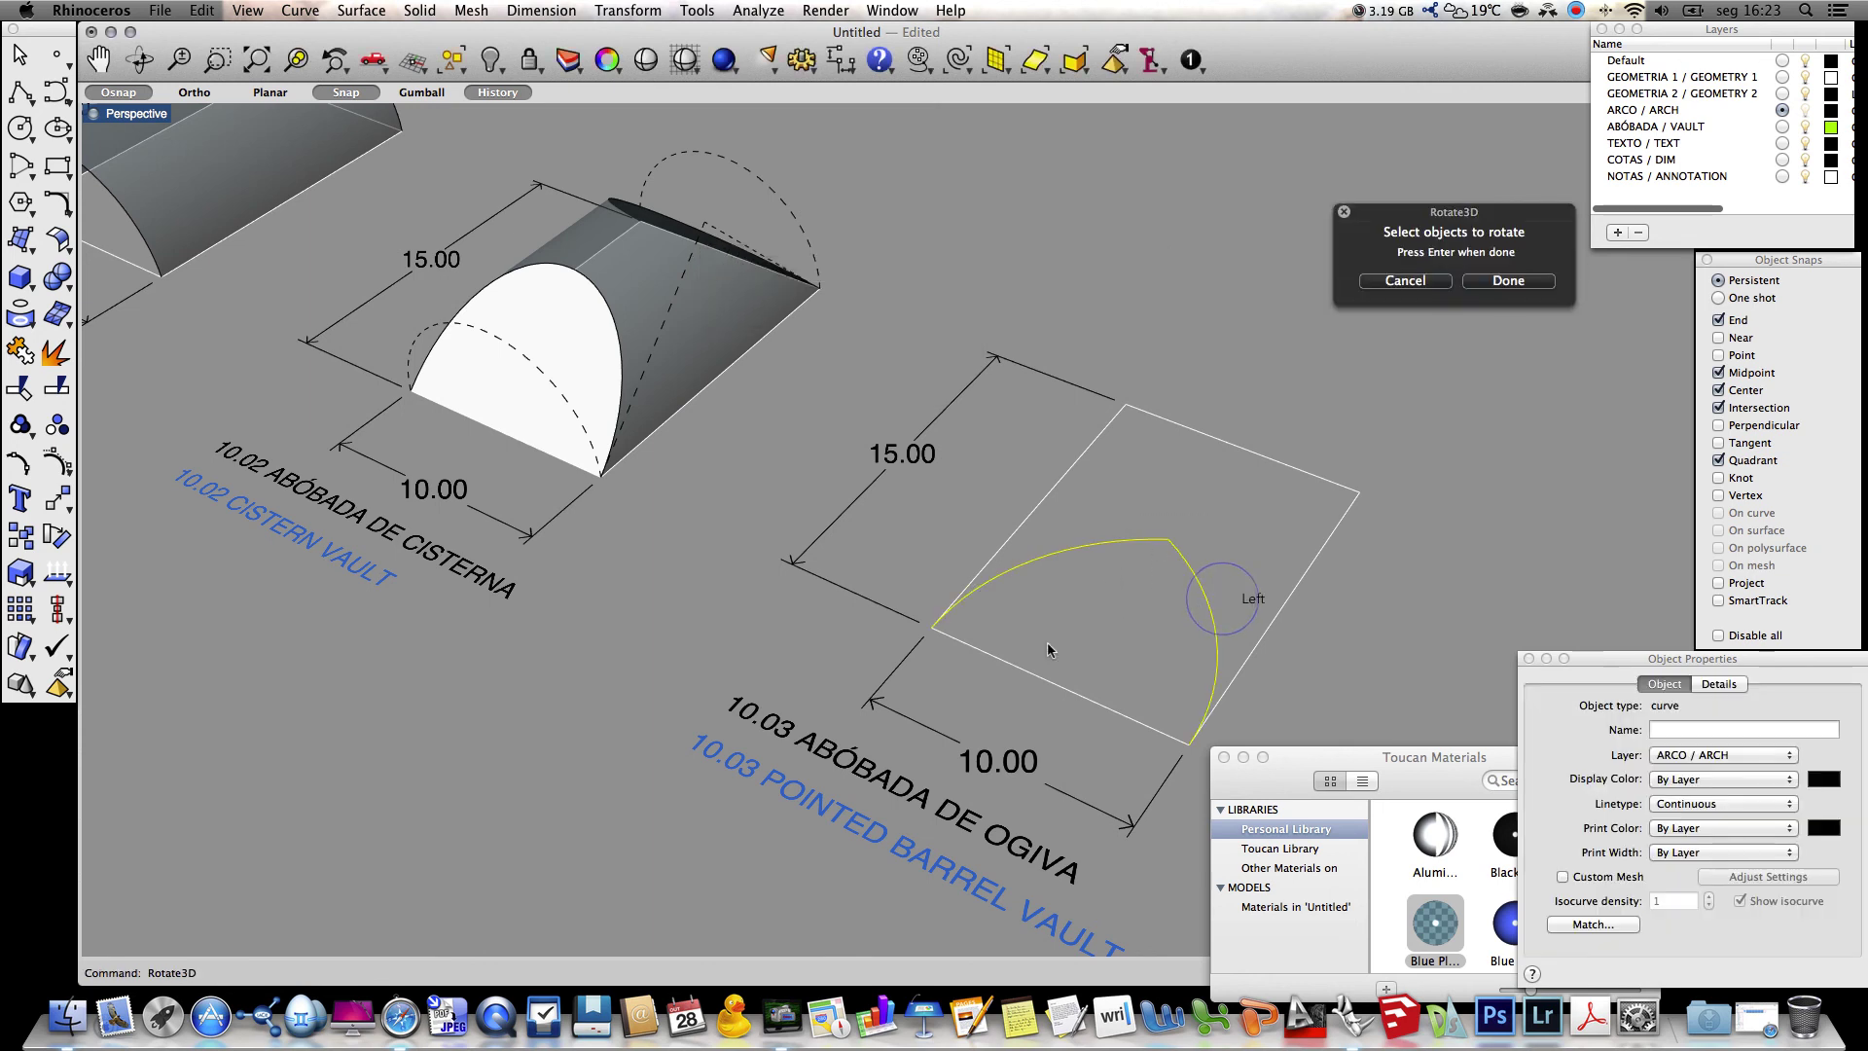
key("Return")
left_click(933, 630)
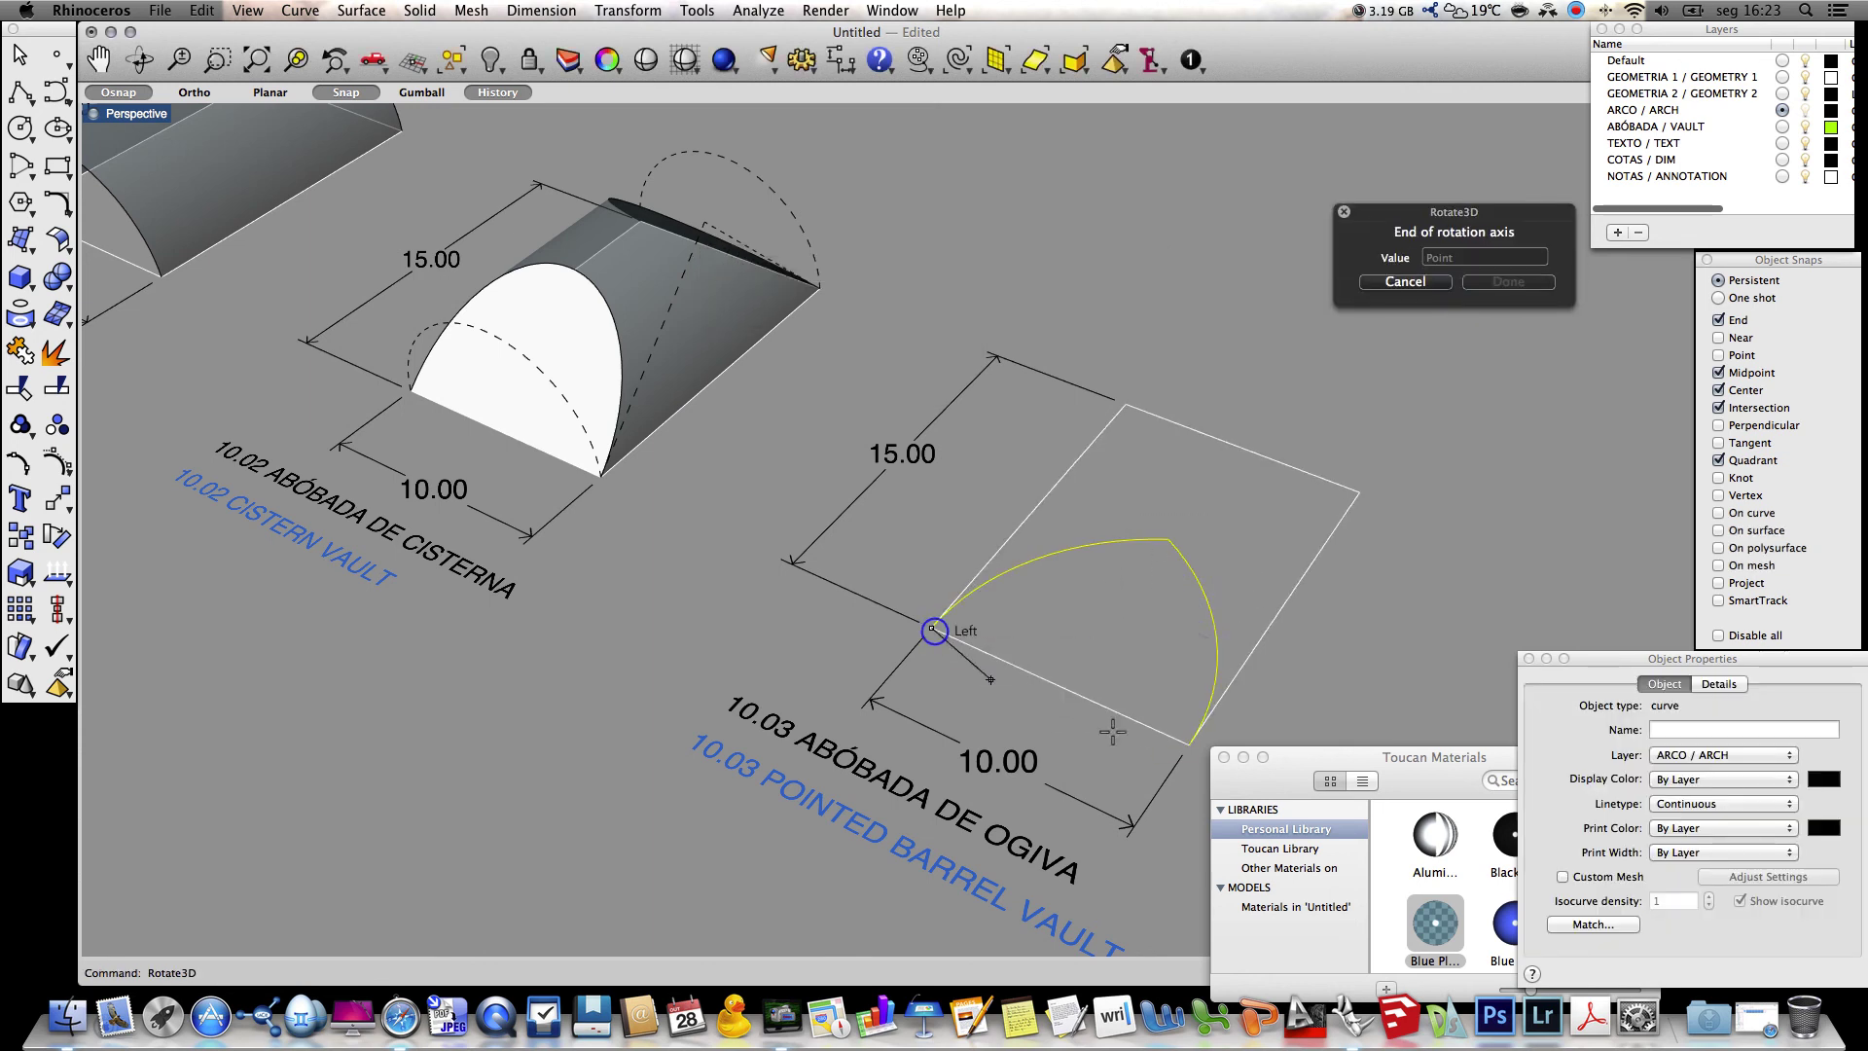
left_click(1189, 744)
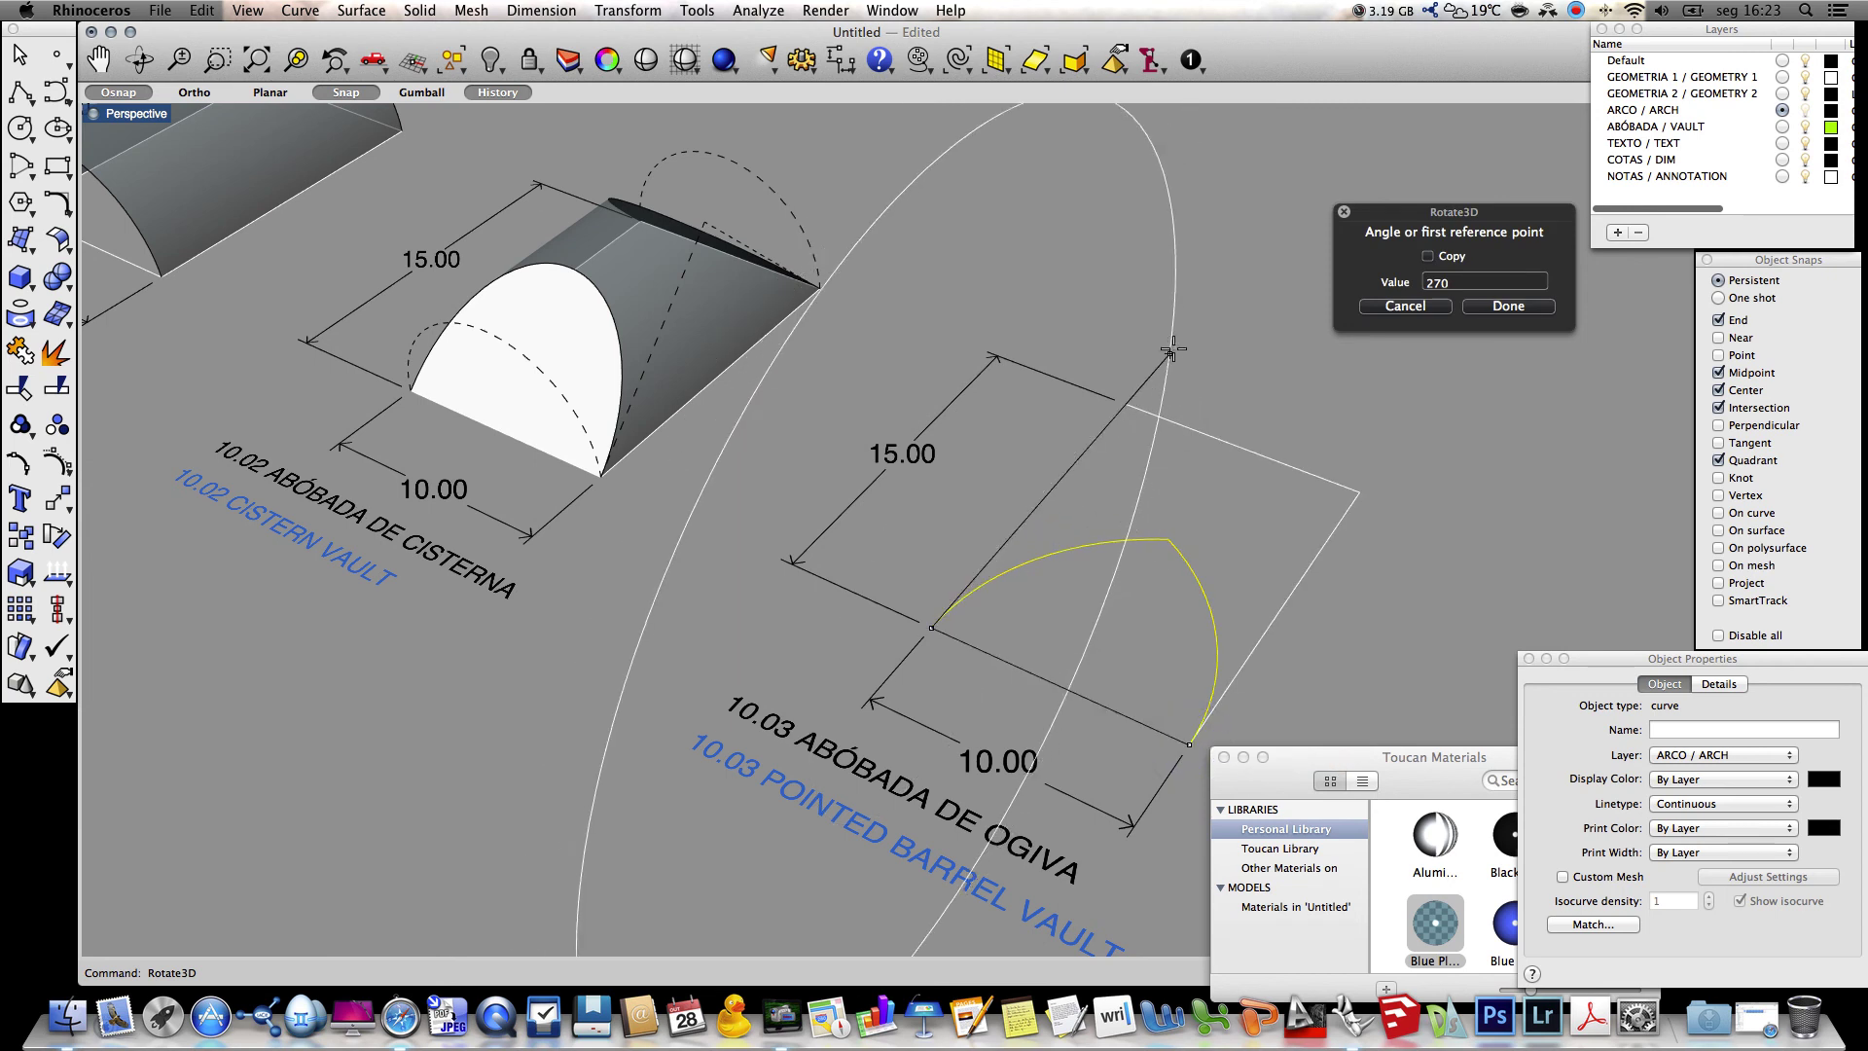
left_click(1171, 352)
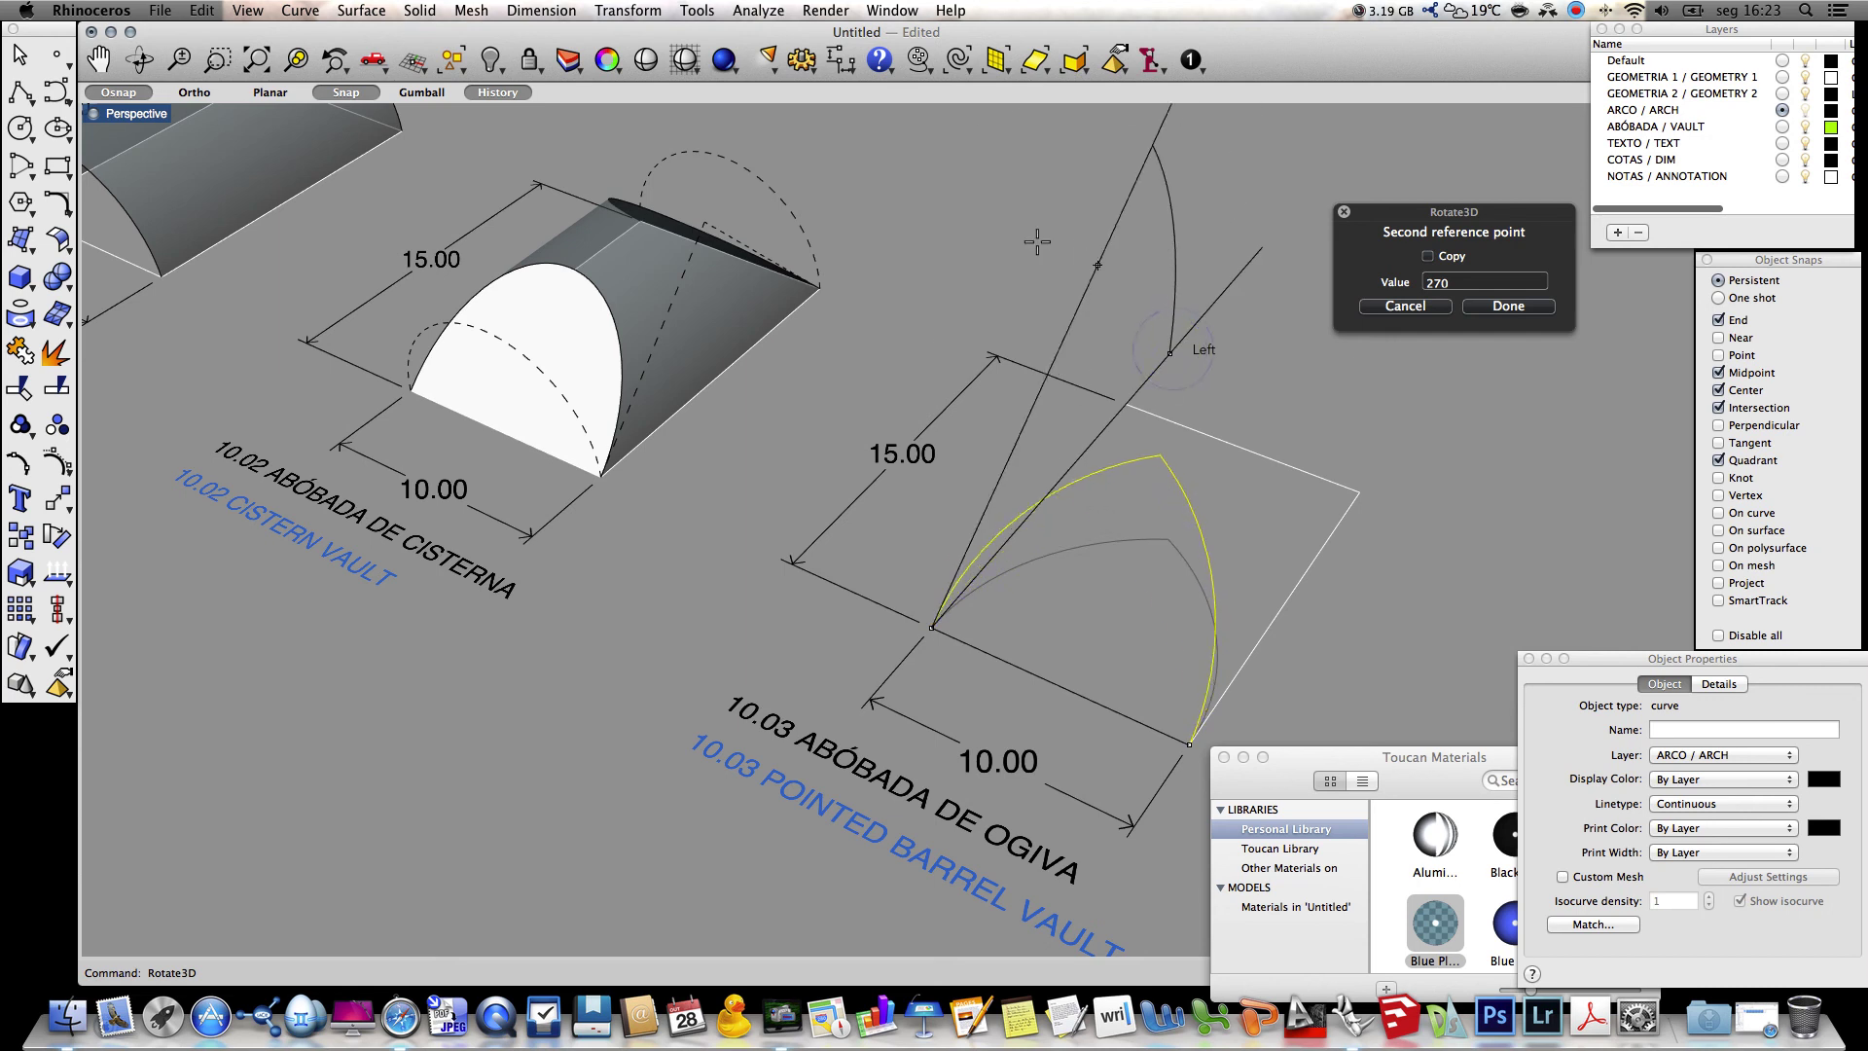
left_click(912, 168)
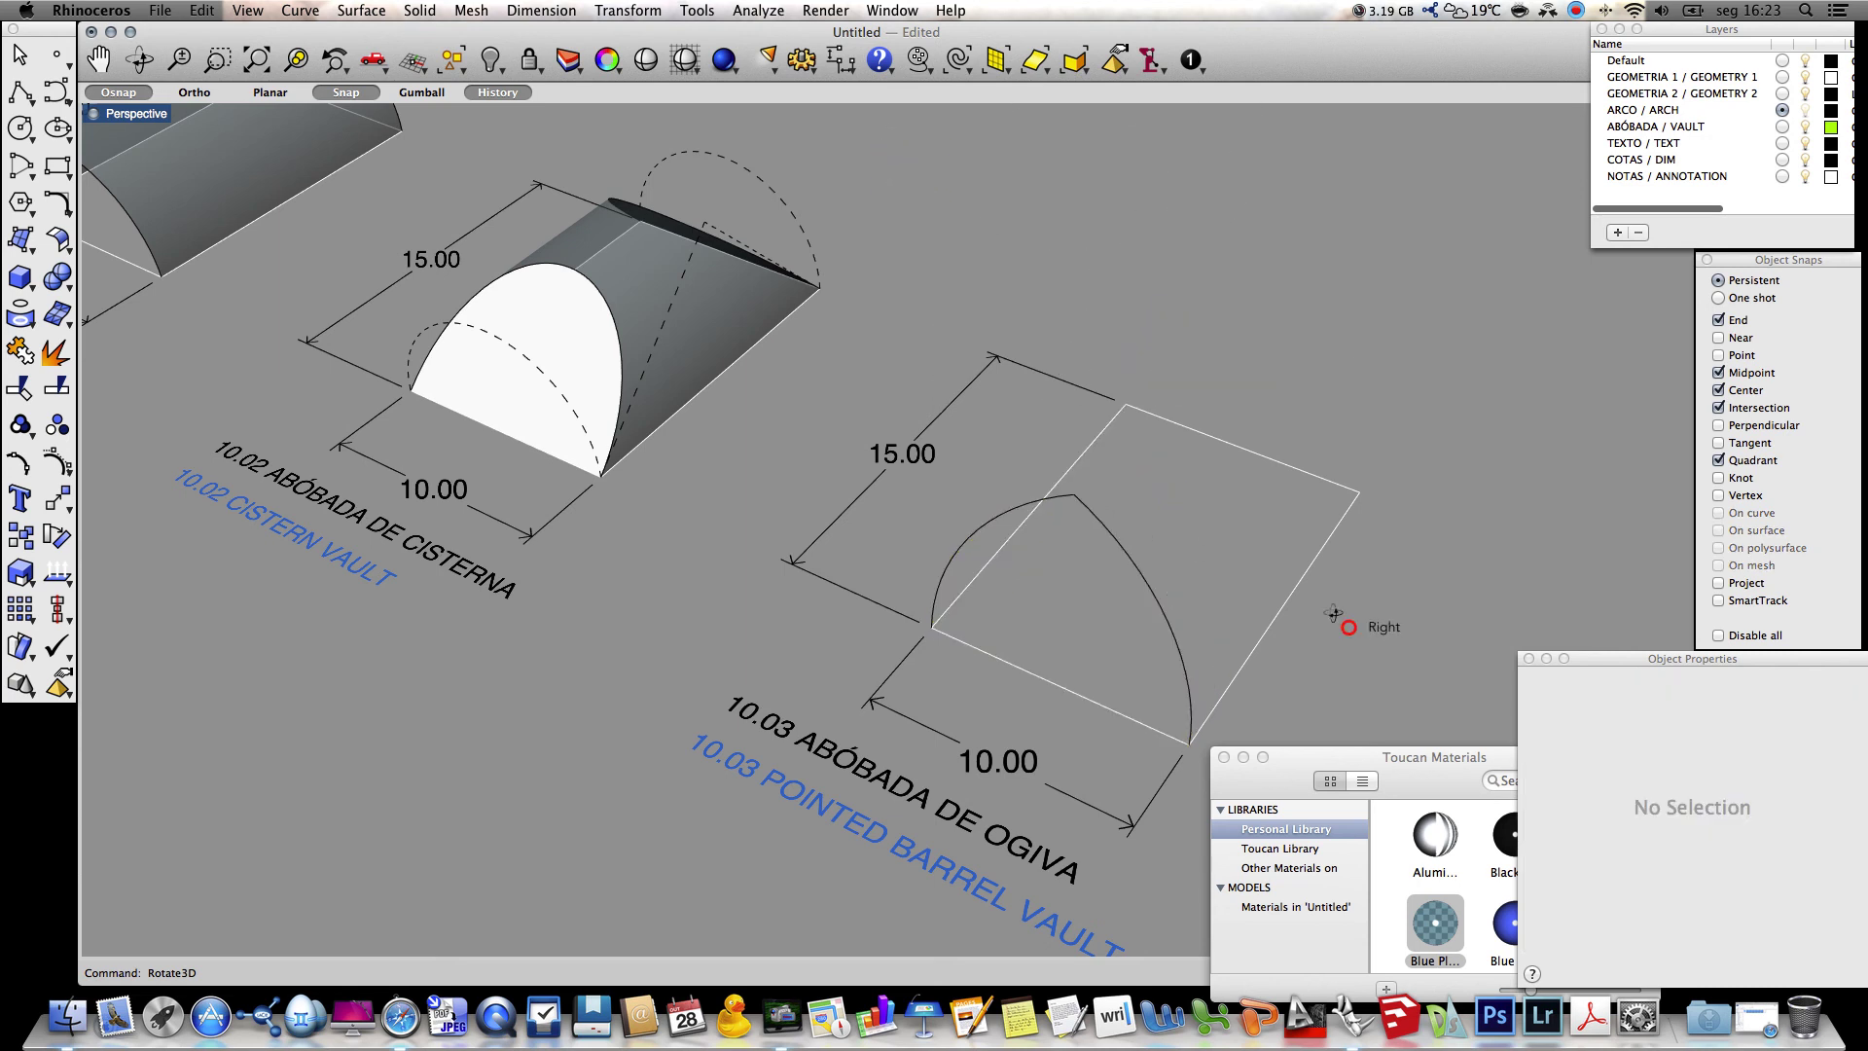
Copy the upright pointed arch from the base's front right corner to its rear right corner
scroll(1350, 631, "left", 10)
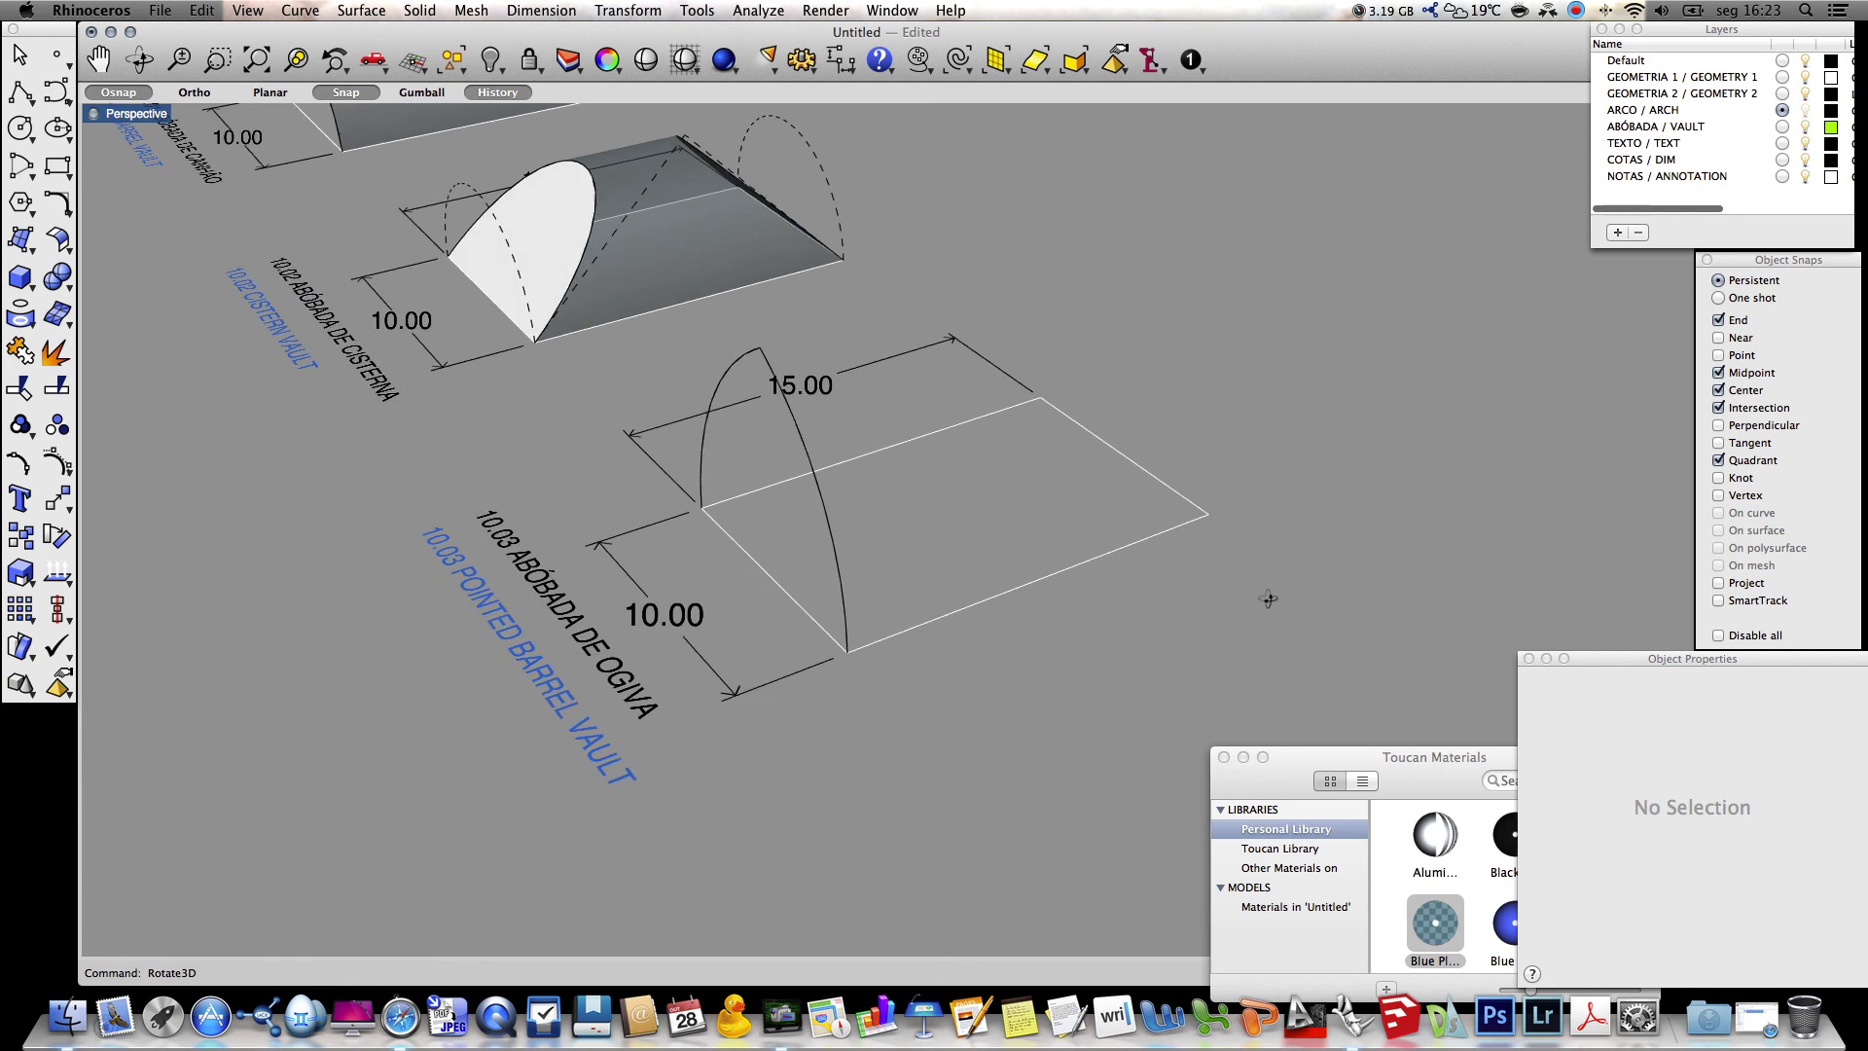
scroll(1265, 601, "left", 2)
type("c")
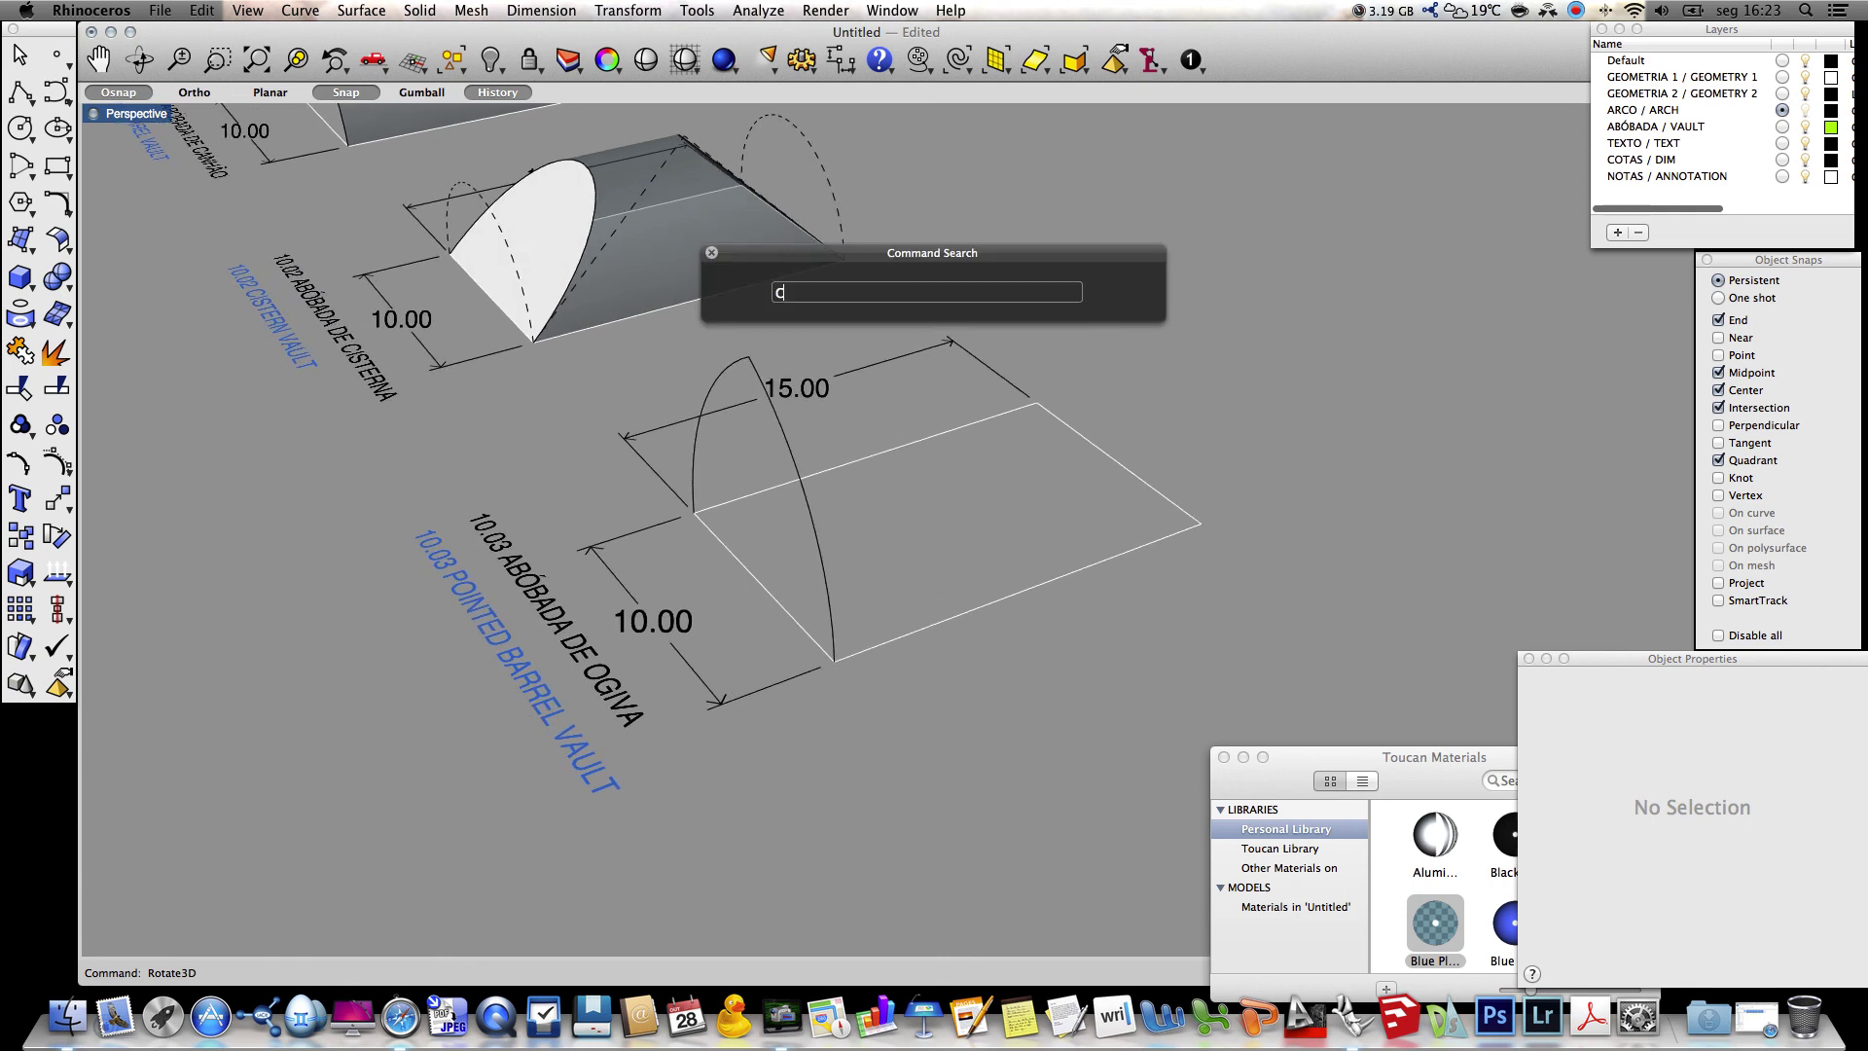
type("o")
key("Return")
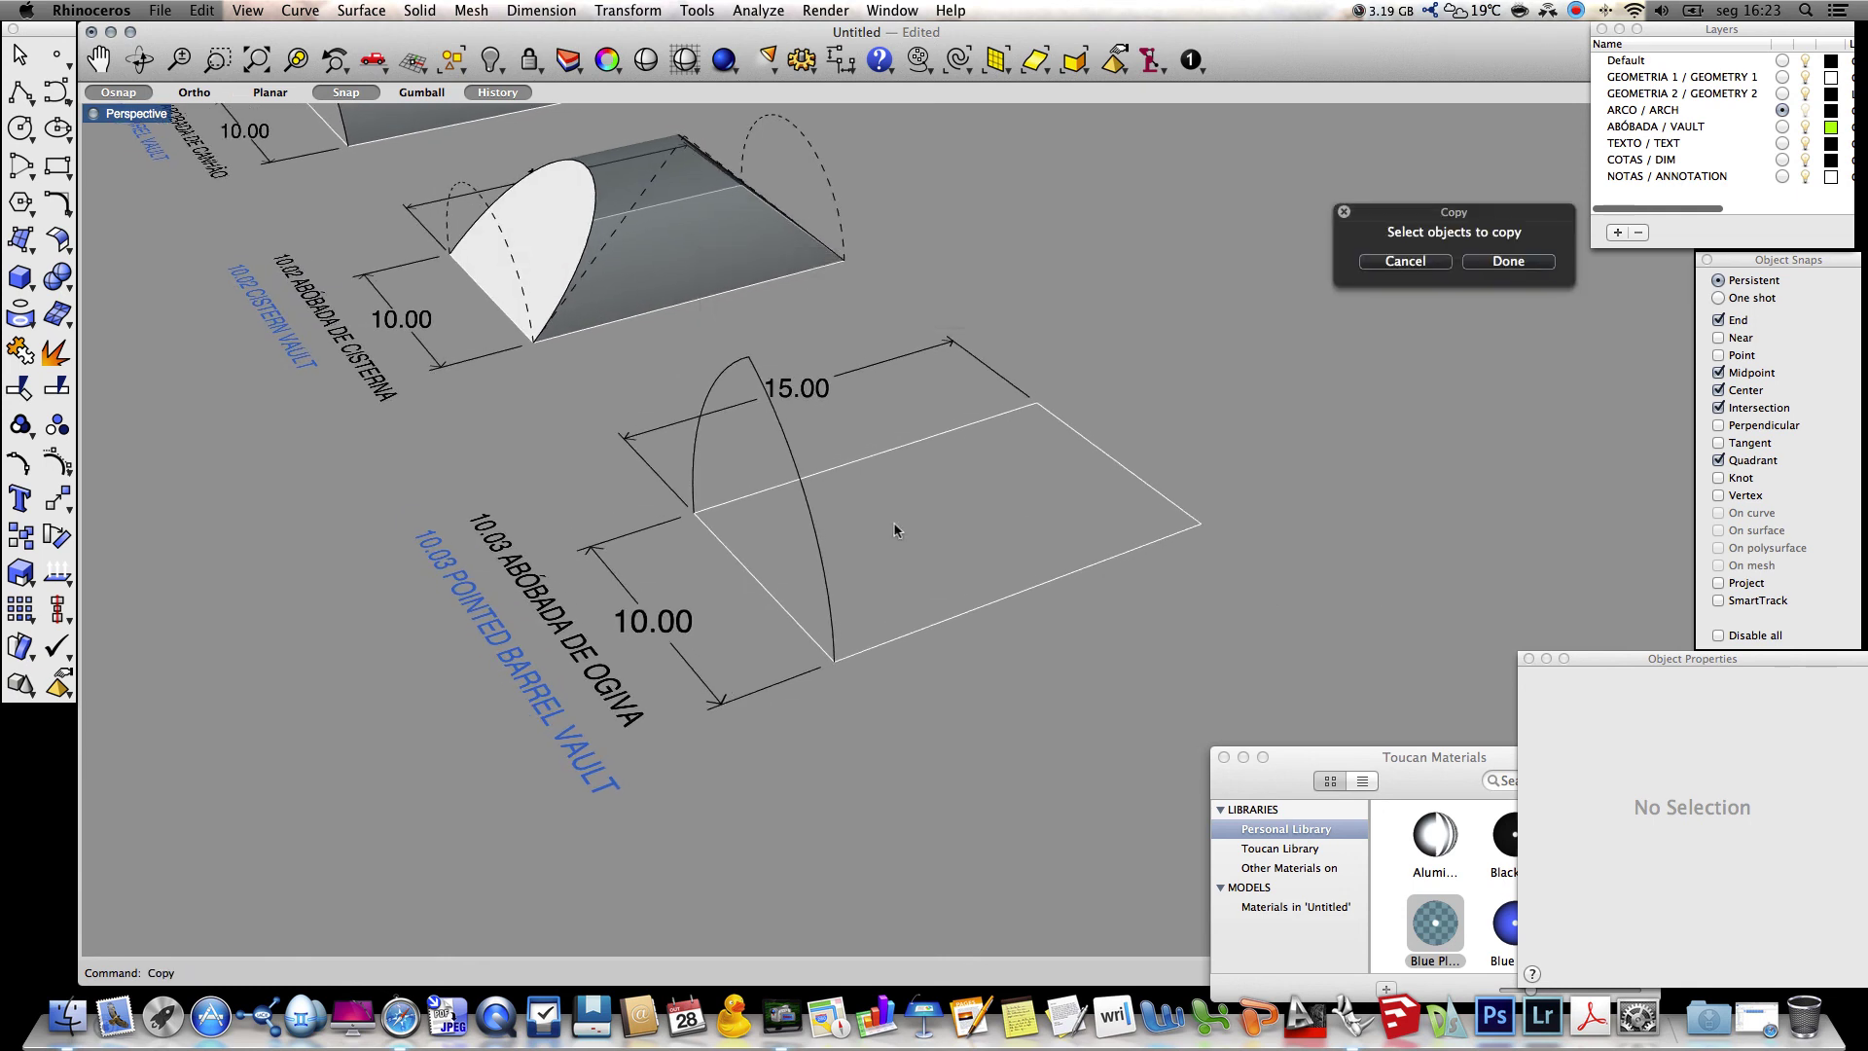
left_click(825, 557)
key("Return")
left_click(834, 661)
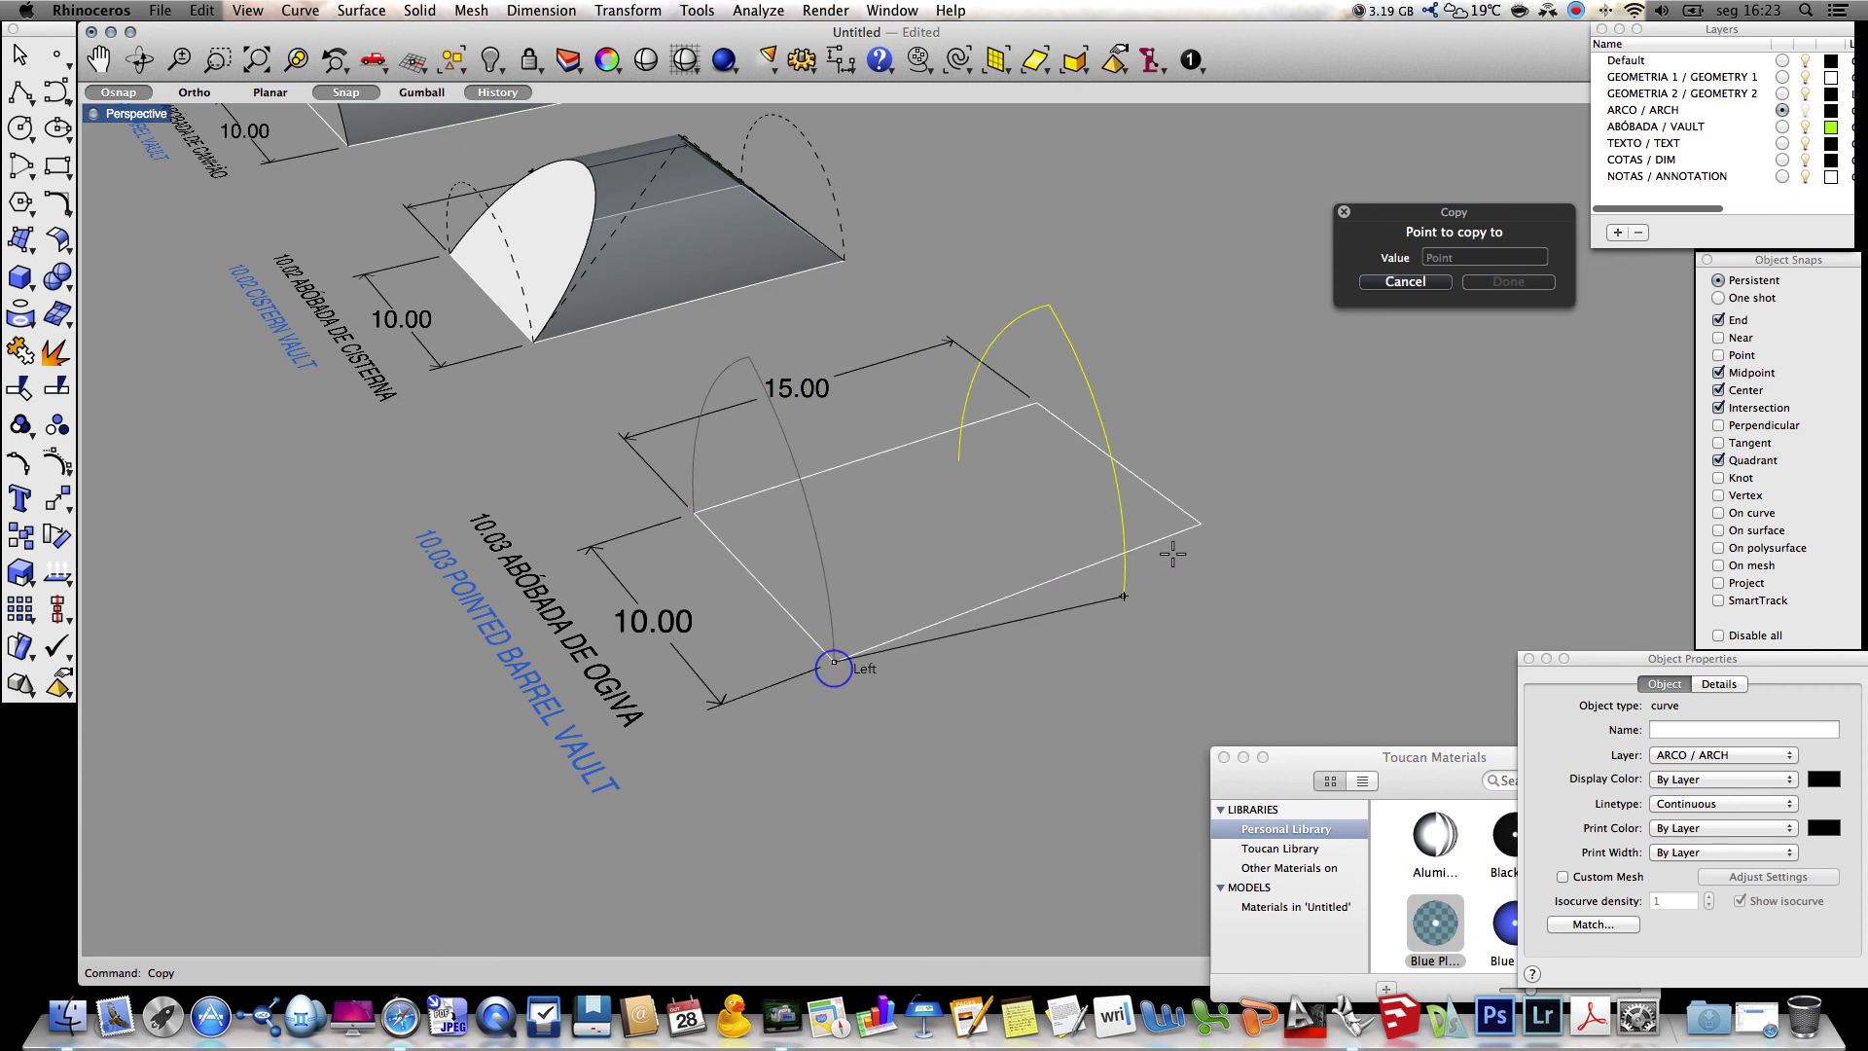
left_click(1200, 524)
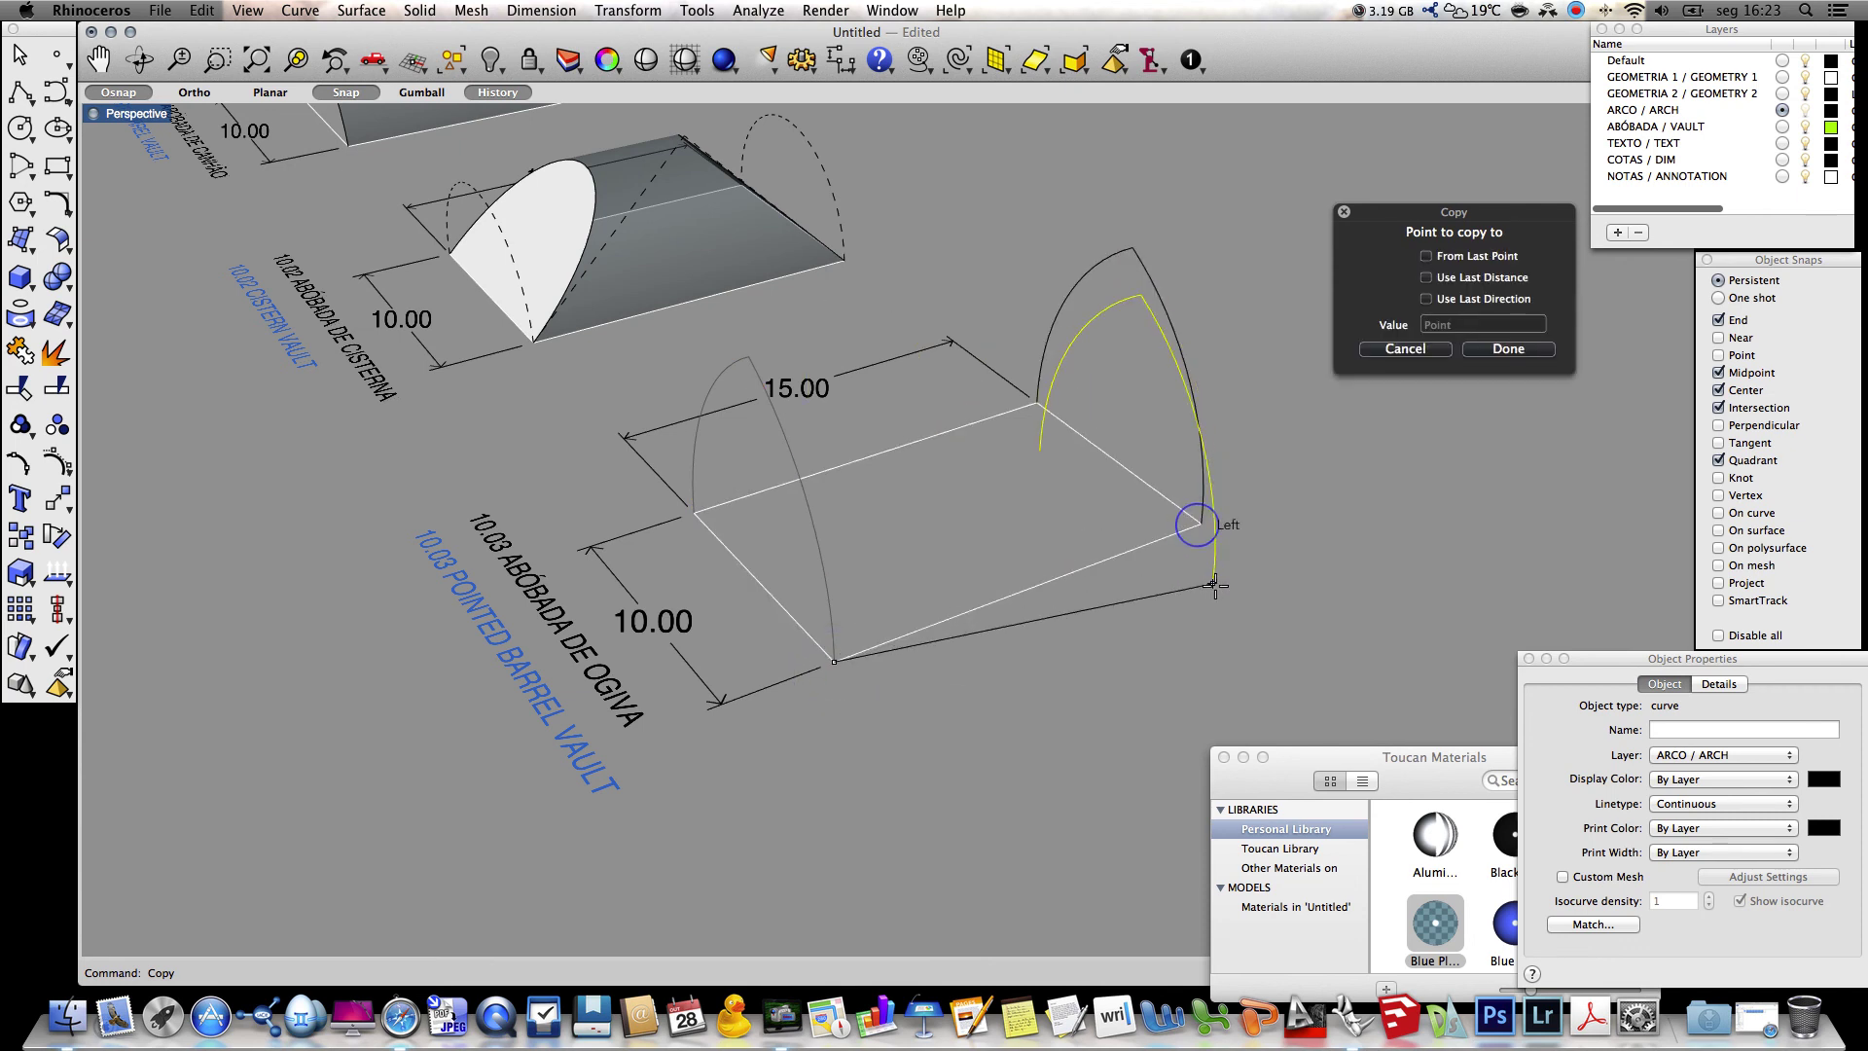
key("Return")
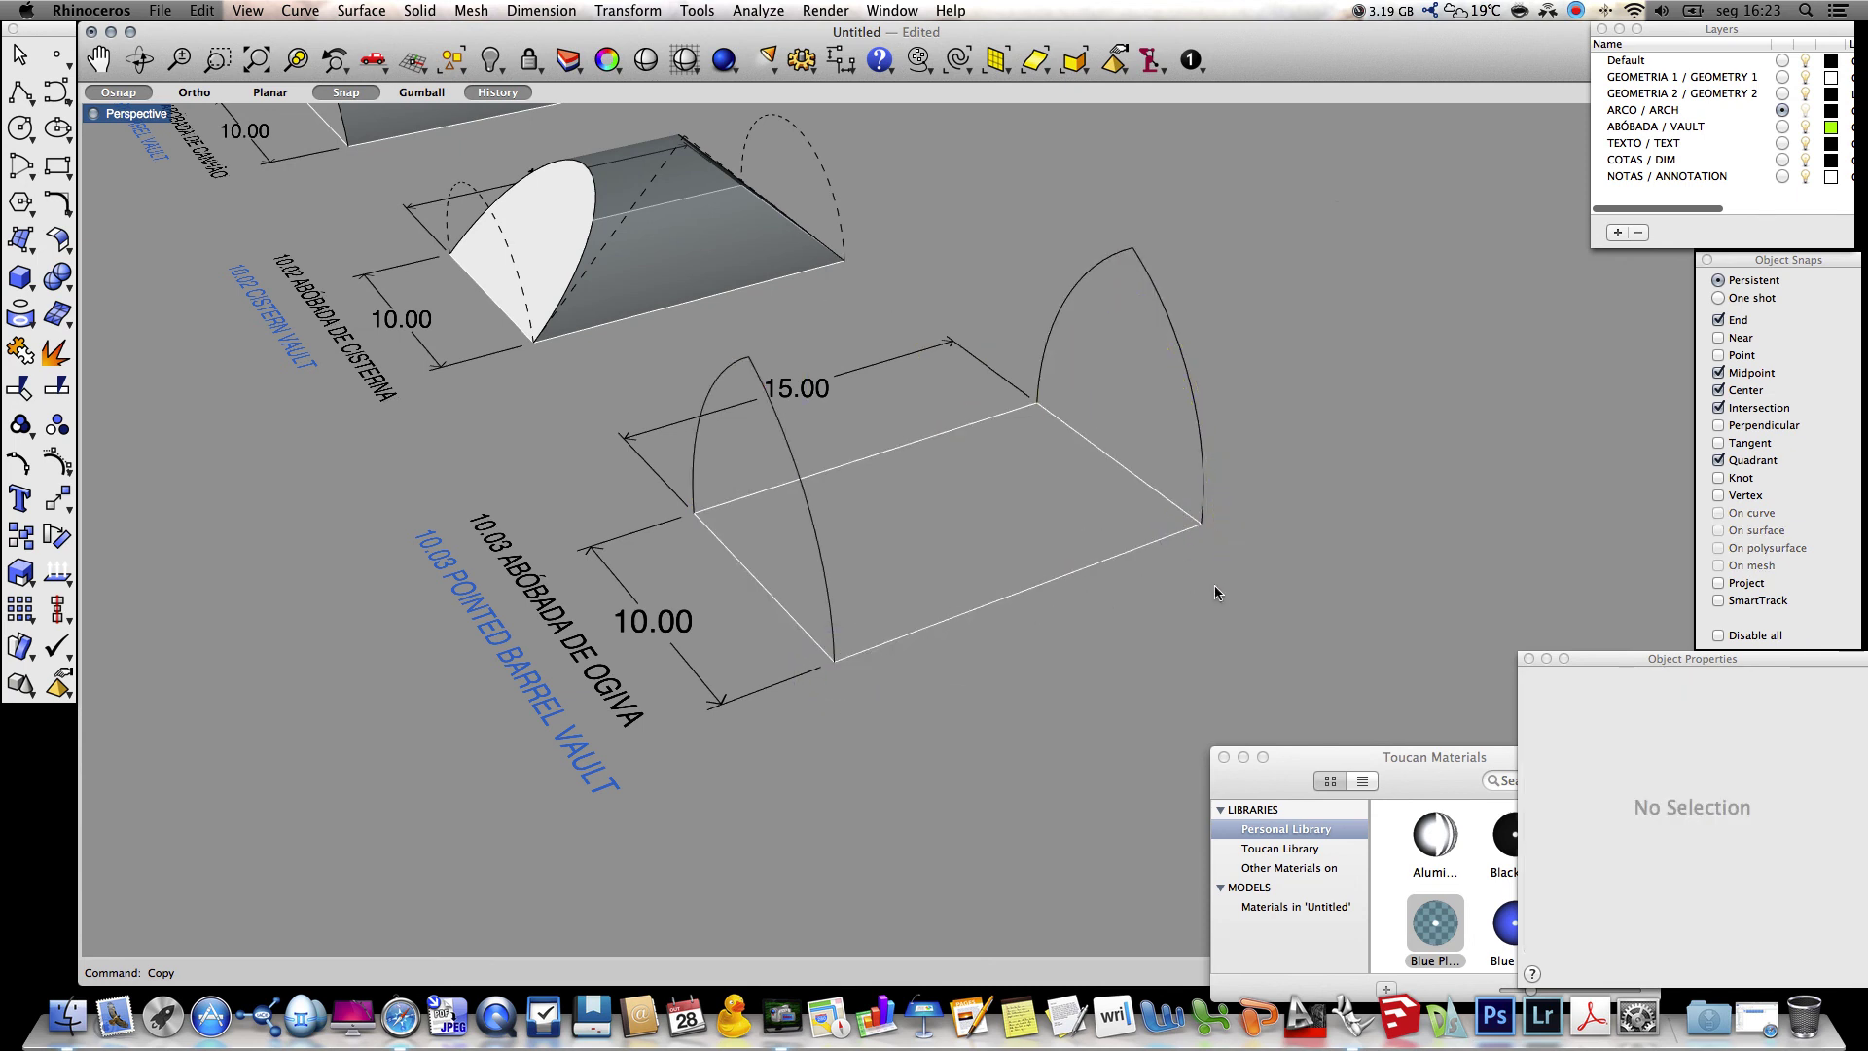
Make ABÓBADA / VAULT the current layer and apply the Blue Plastic GLASS material to the cistern vault's white front surface
left_click(1783, 127)
left_click_drag(702, 375, 534, 195)
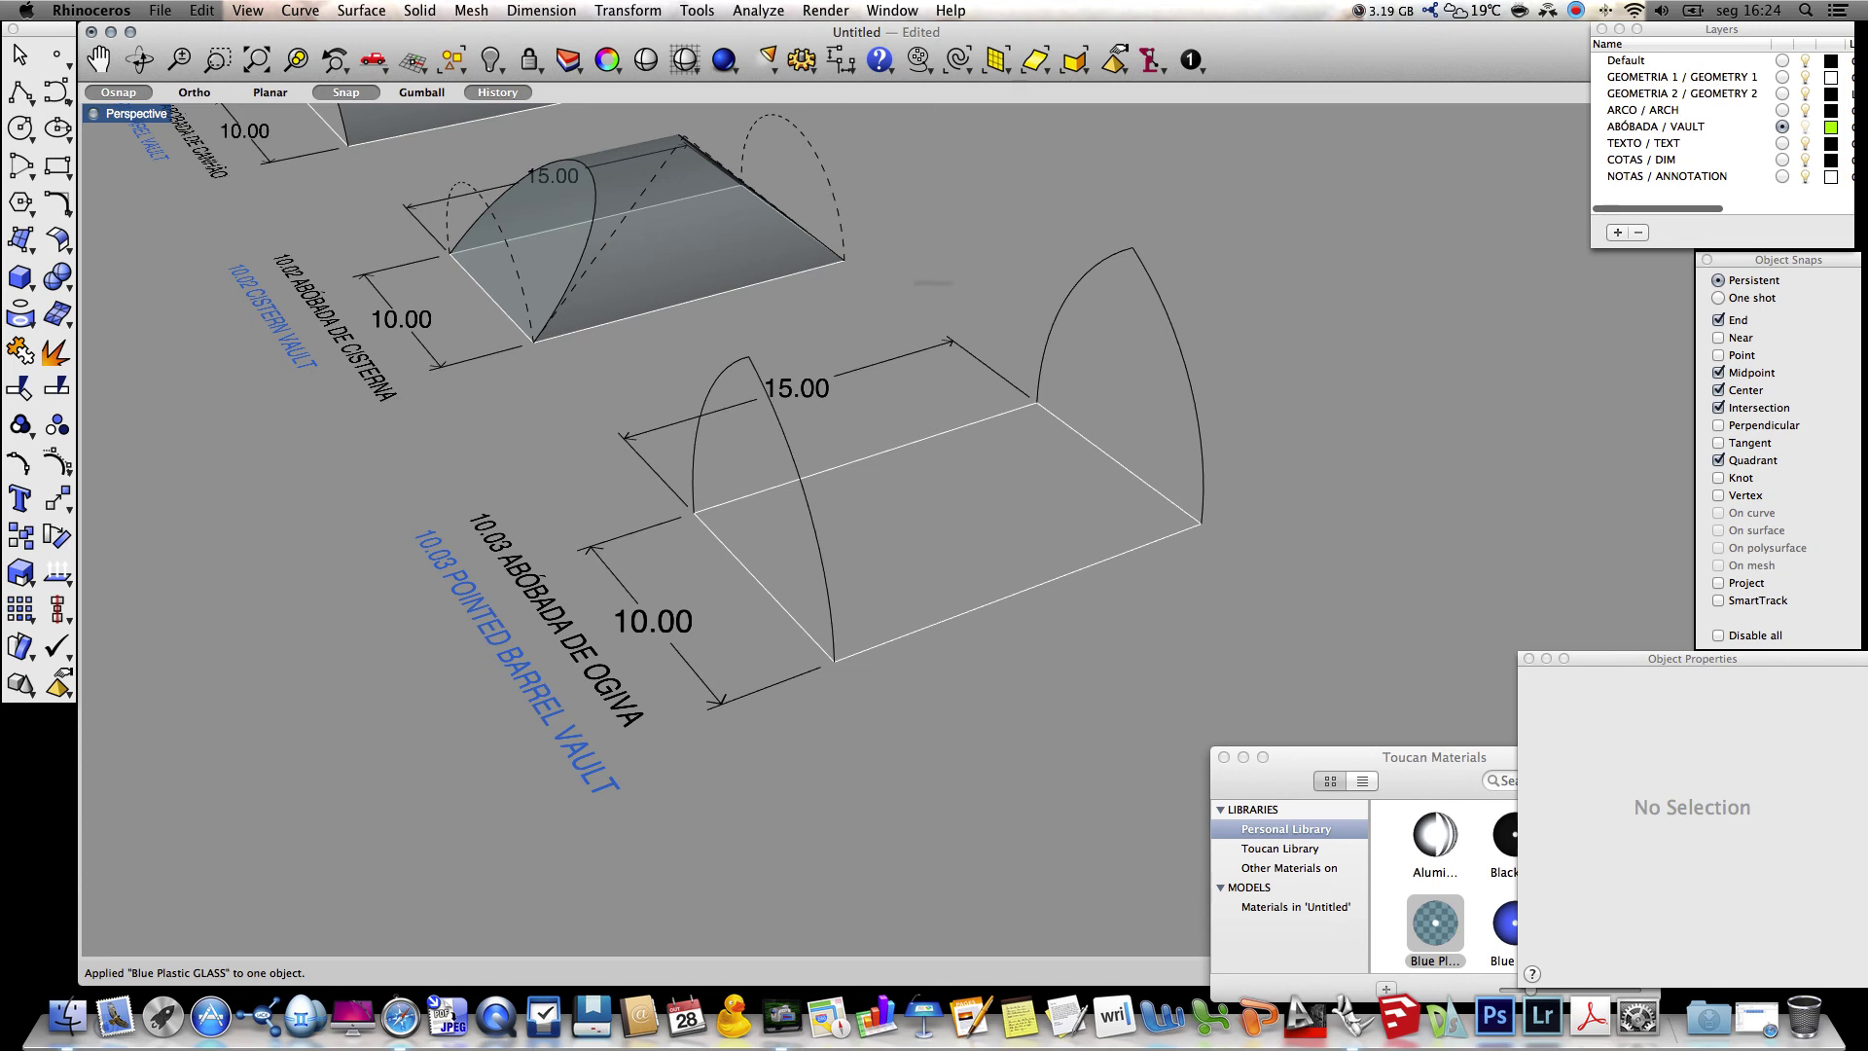
Extrude the front pointed arch to the base's rear right corner and apply Blue Plastic GLASS to the resulting vault
type("ExtrudeCrv")
key("Return")
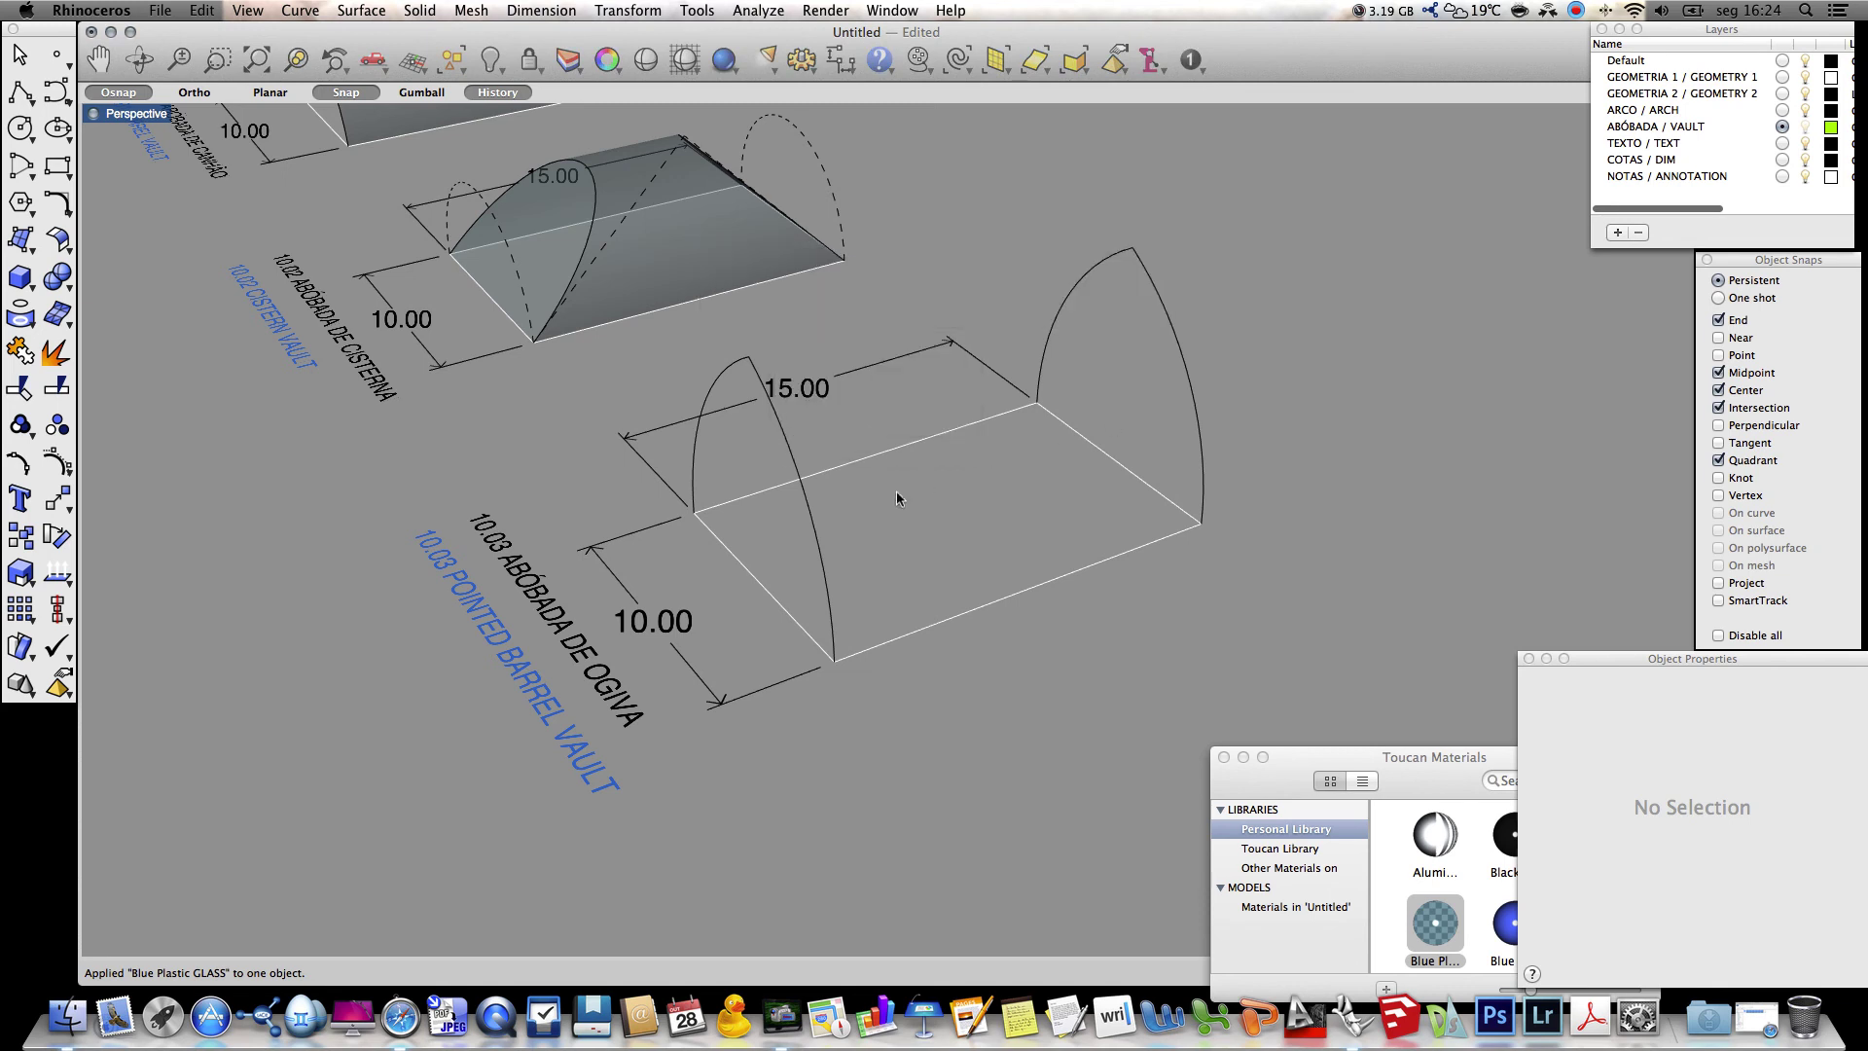
left_click(820, 529)
key("Return")
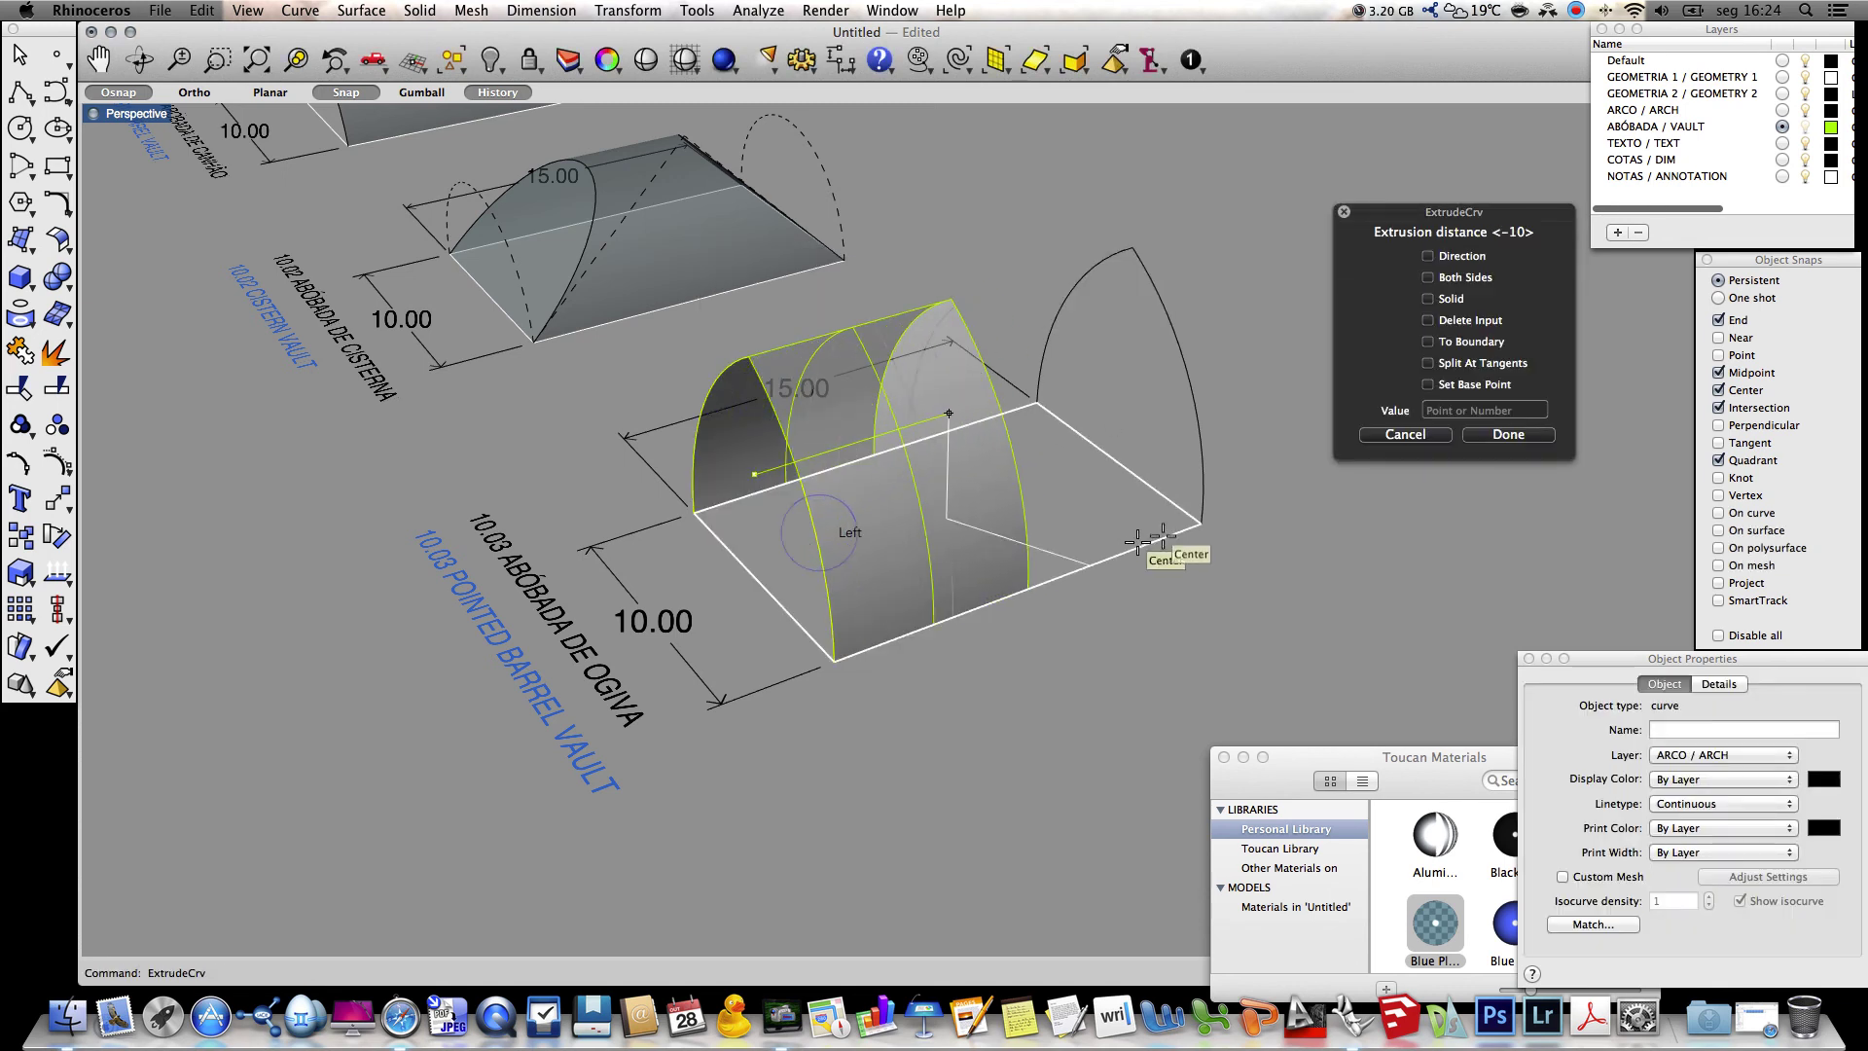
left_click(1201, 520)
left_click_drag(1437, 922, 1106, 406)
left_click(1303, 404)
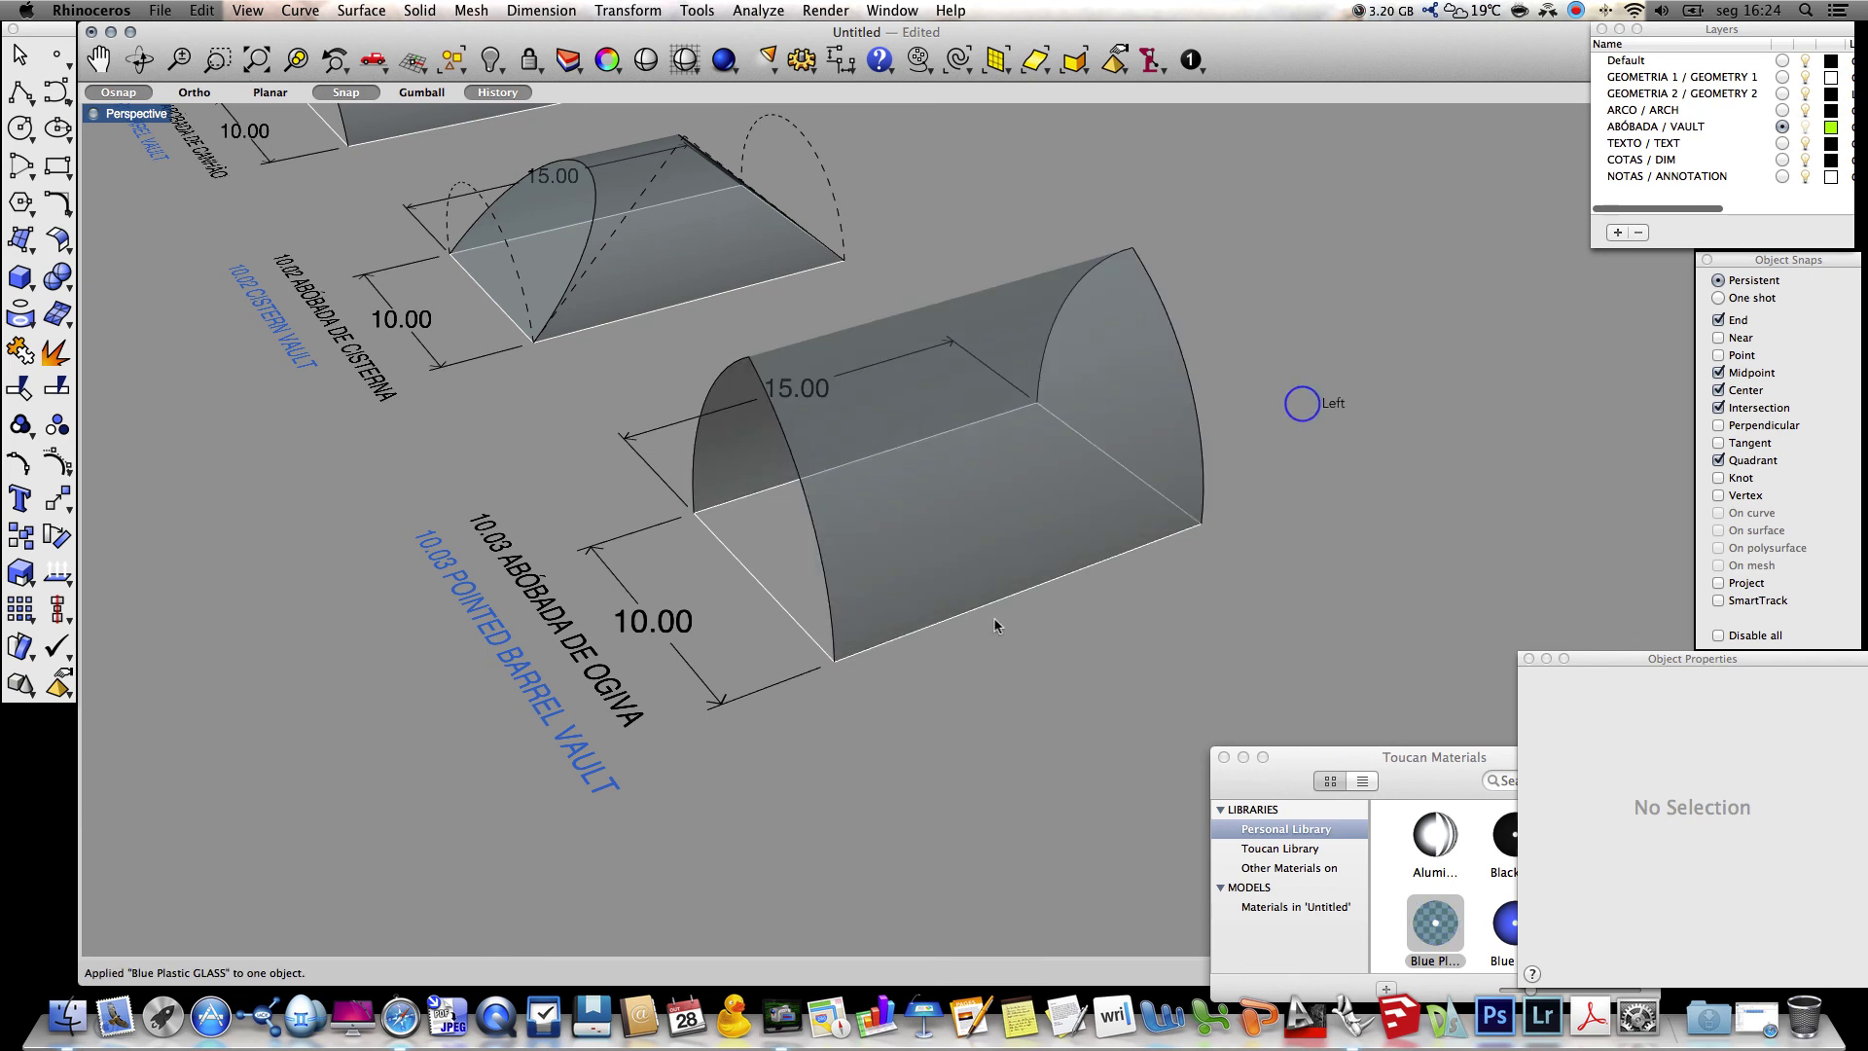
Copy the pointed vault's base rectangle, dimensions and titles, using the offset from the cistern vault's front right corner to the pointed vault's
right_click_drag(370, 516, 428, 516)
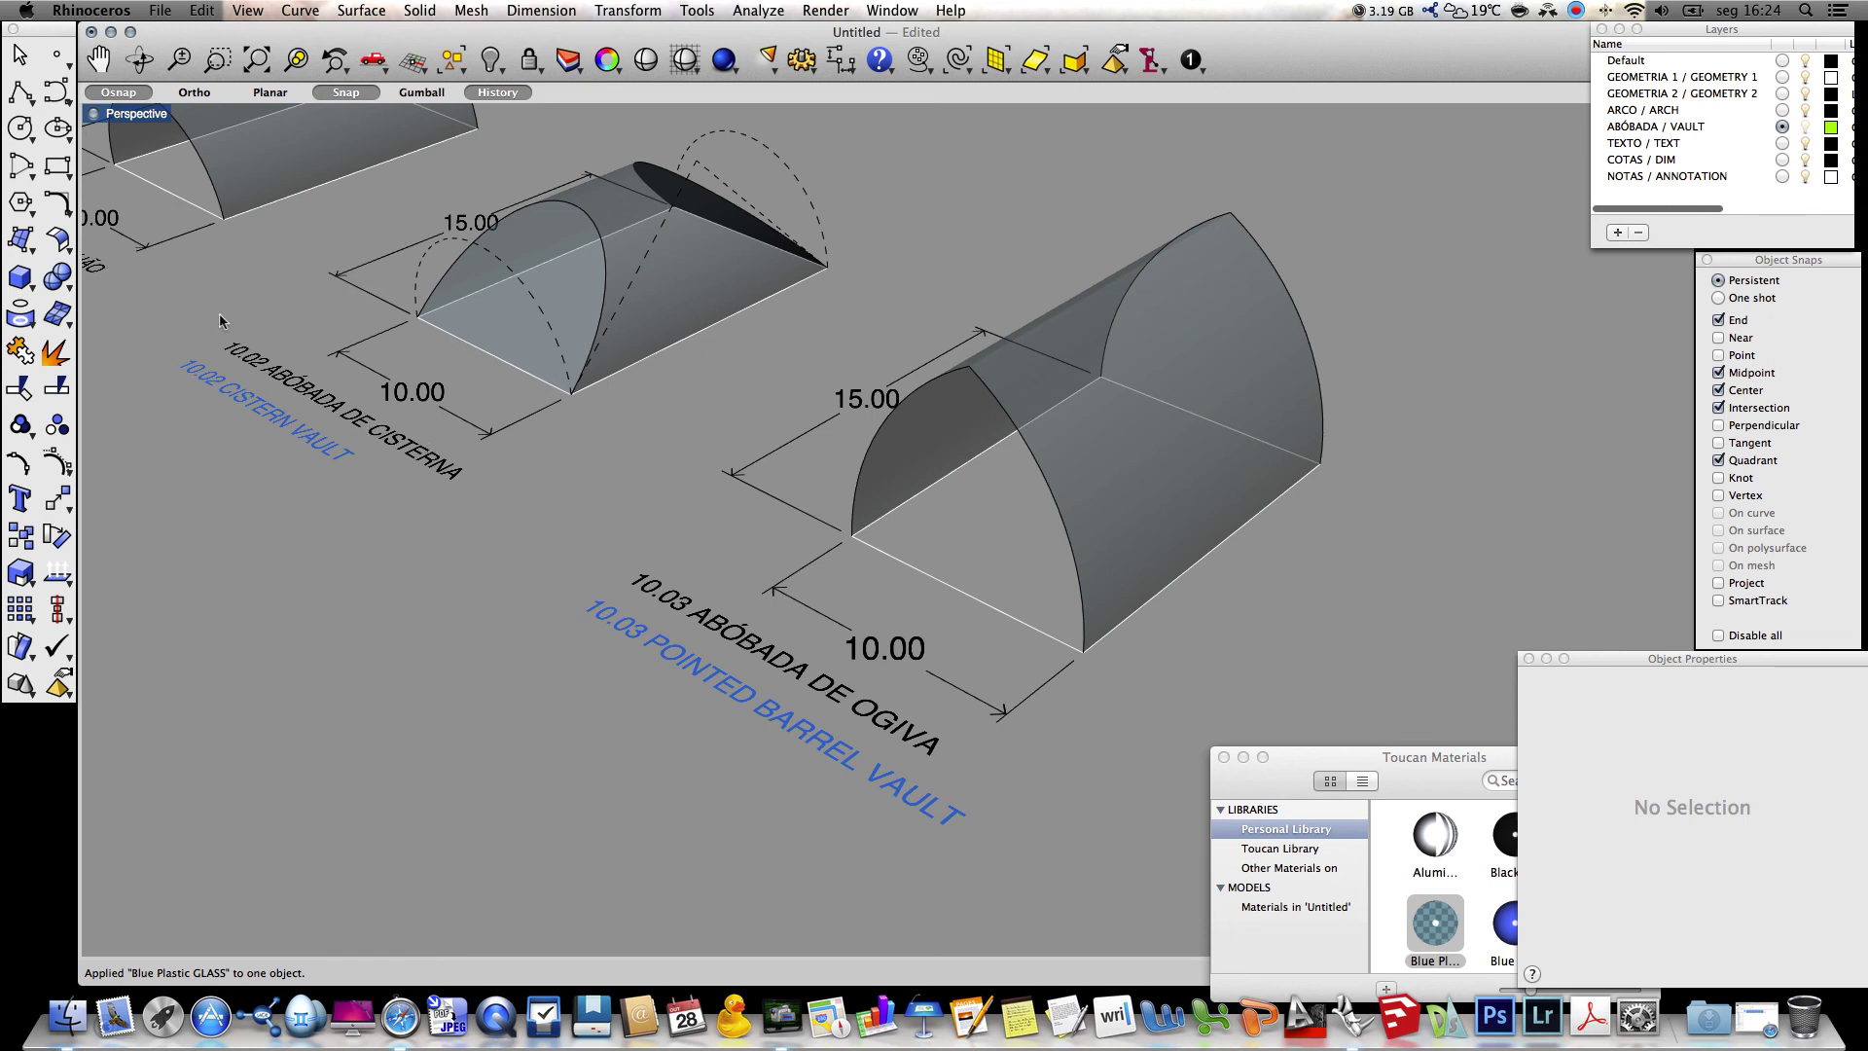
right_click_drag(210, 306, 316, 477, "ctrl")
right_click_drag(318, 479, 333, 522)
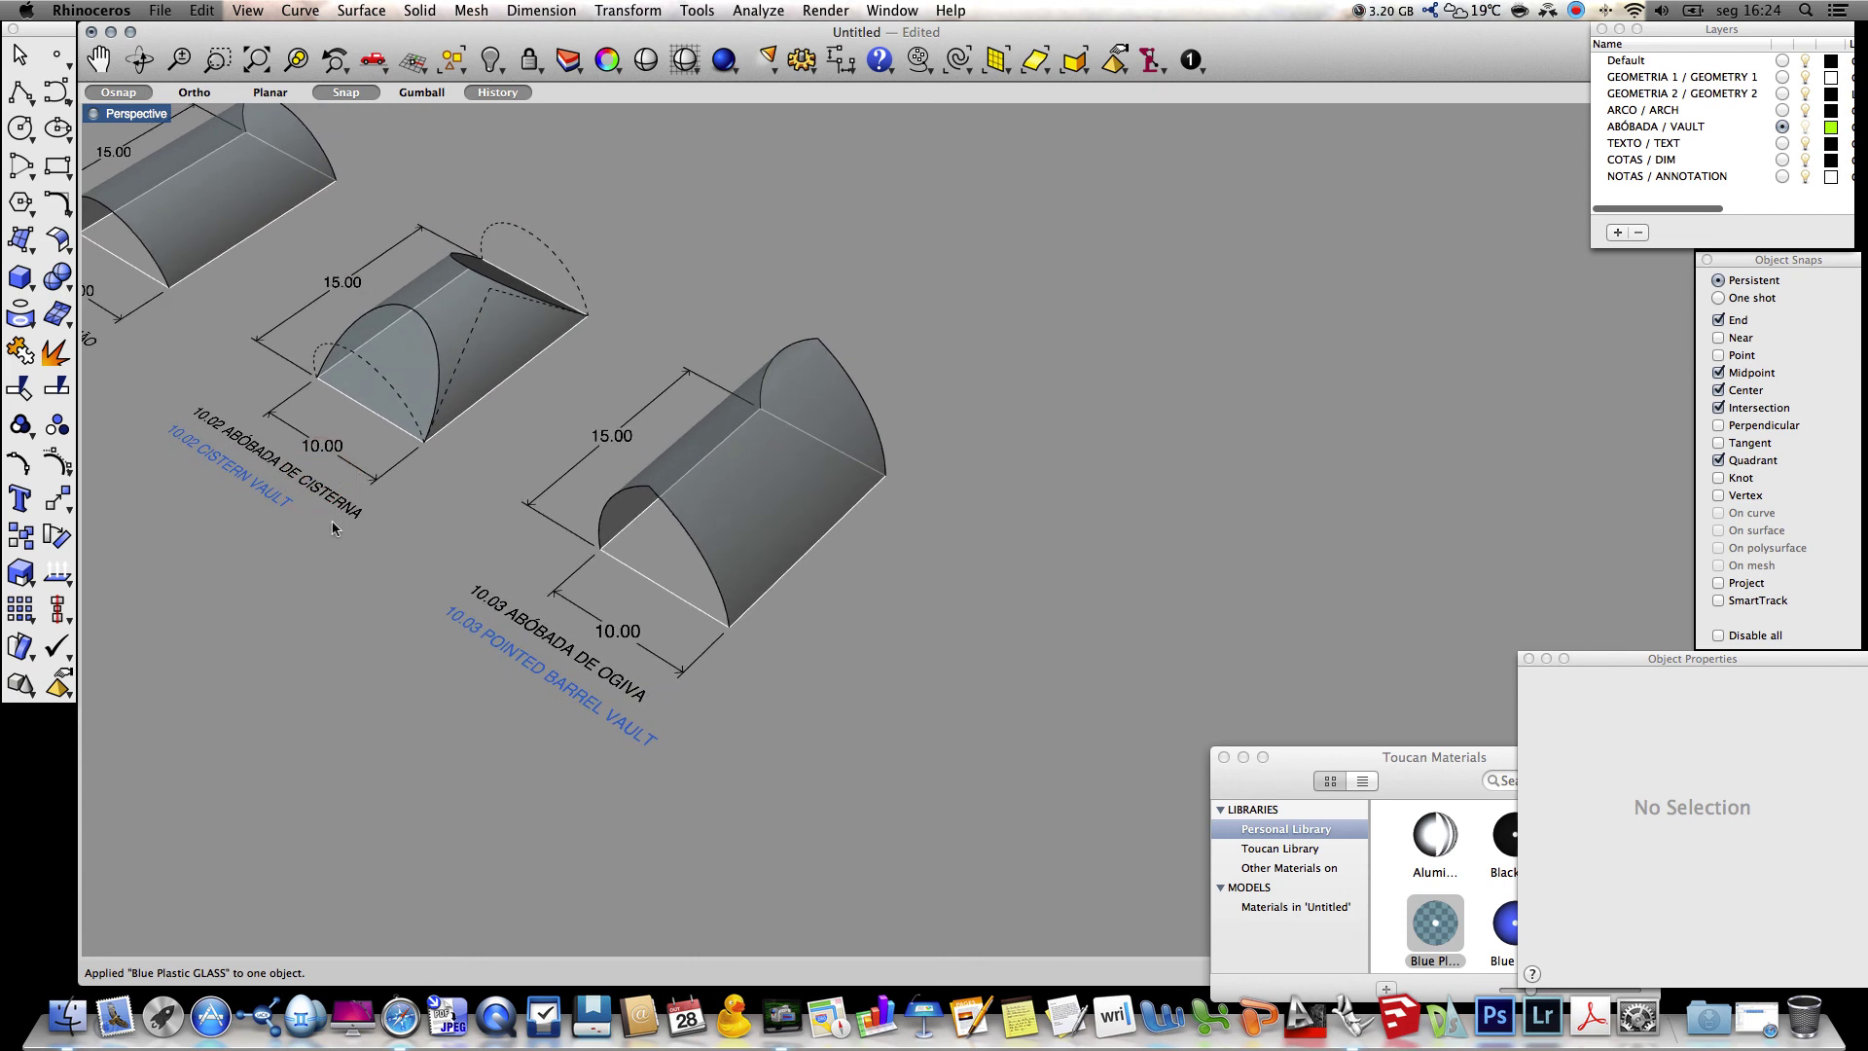
type("c")
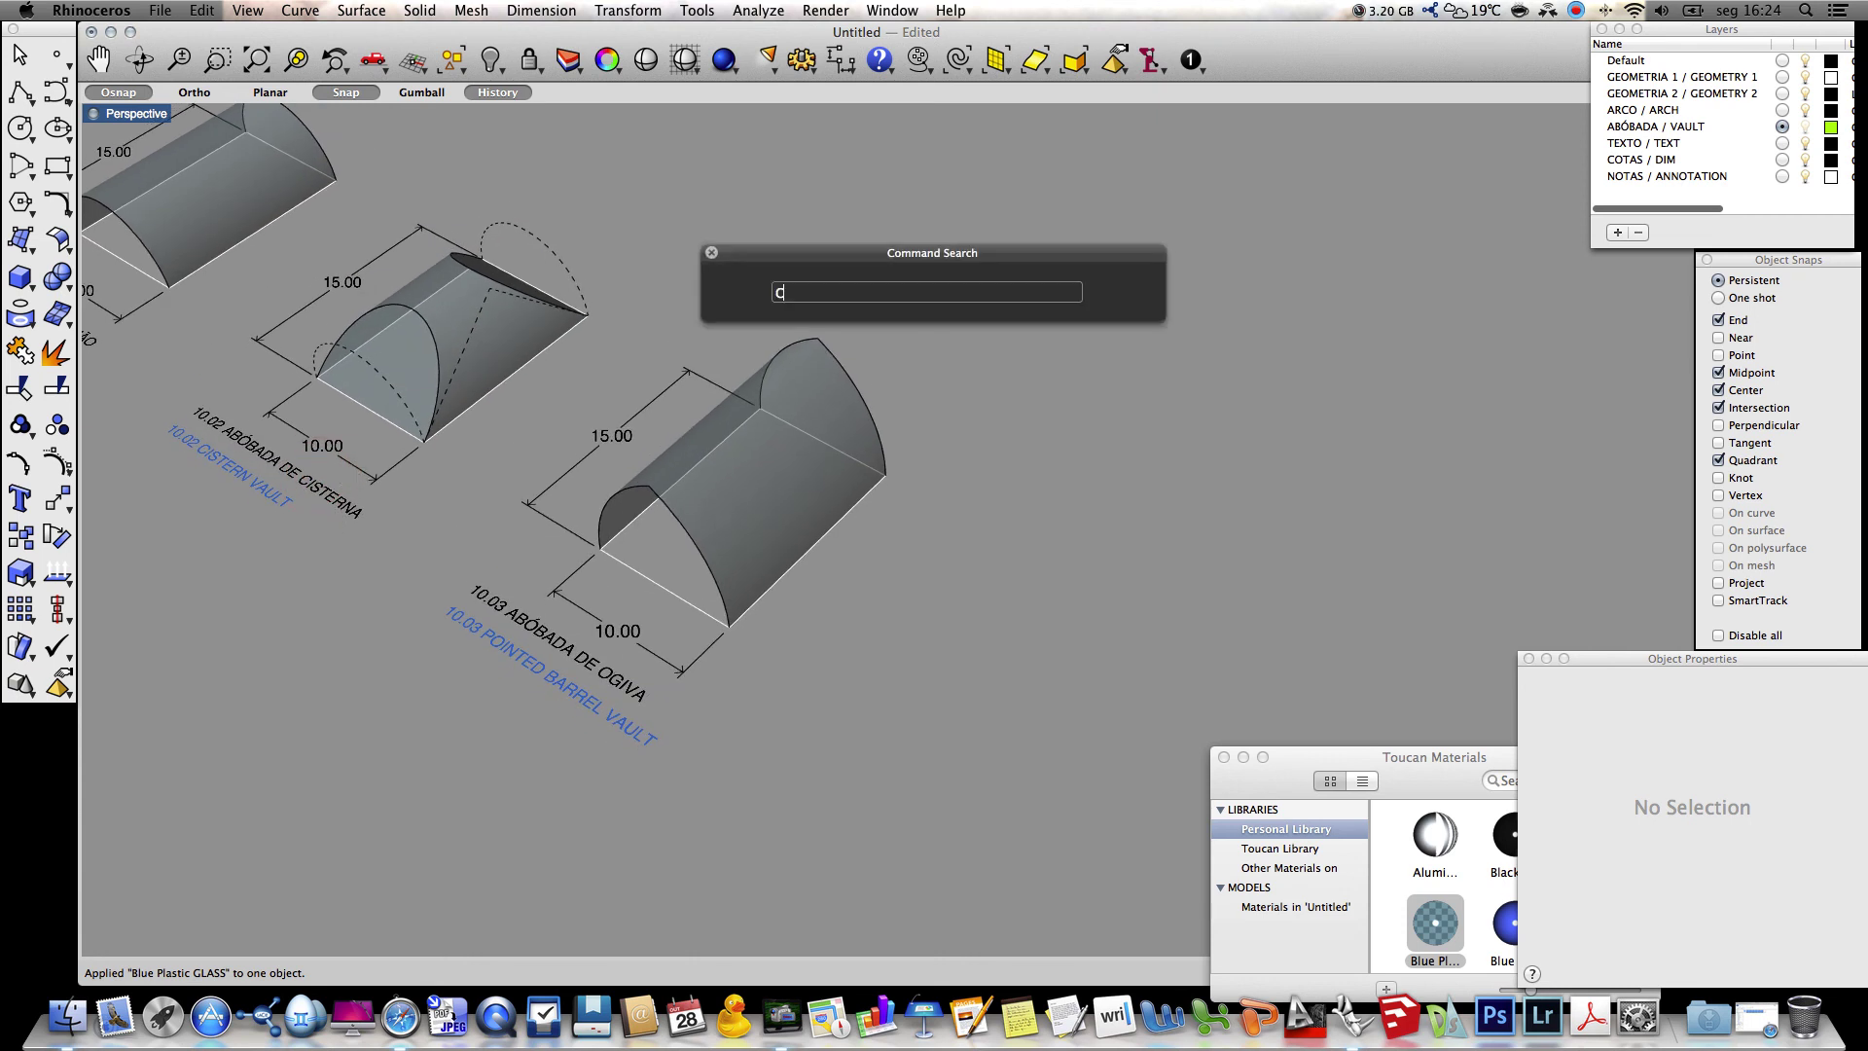
type("opy")
key("Return")
left_click_drag(640, 766, 545, 584)
left_click(604, 440)
key("Return")
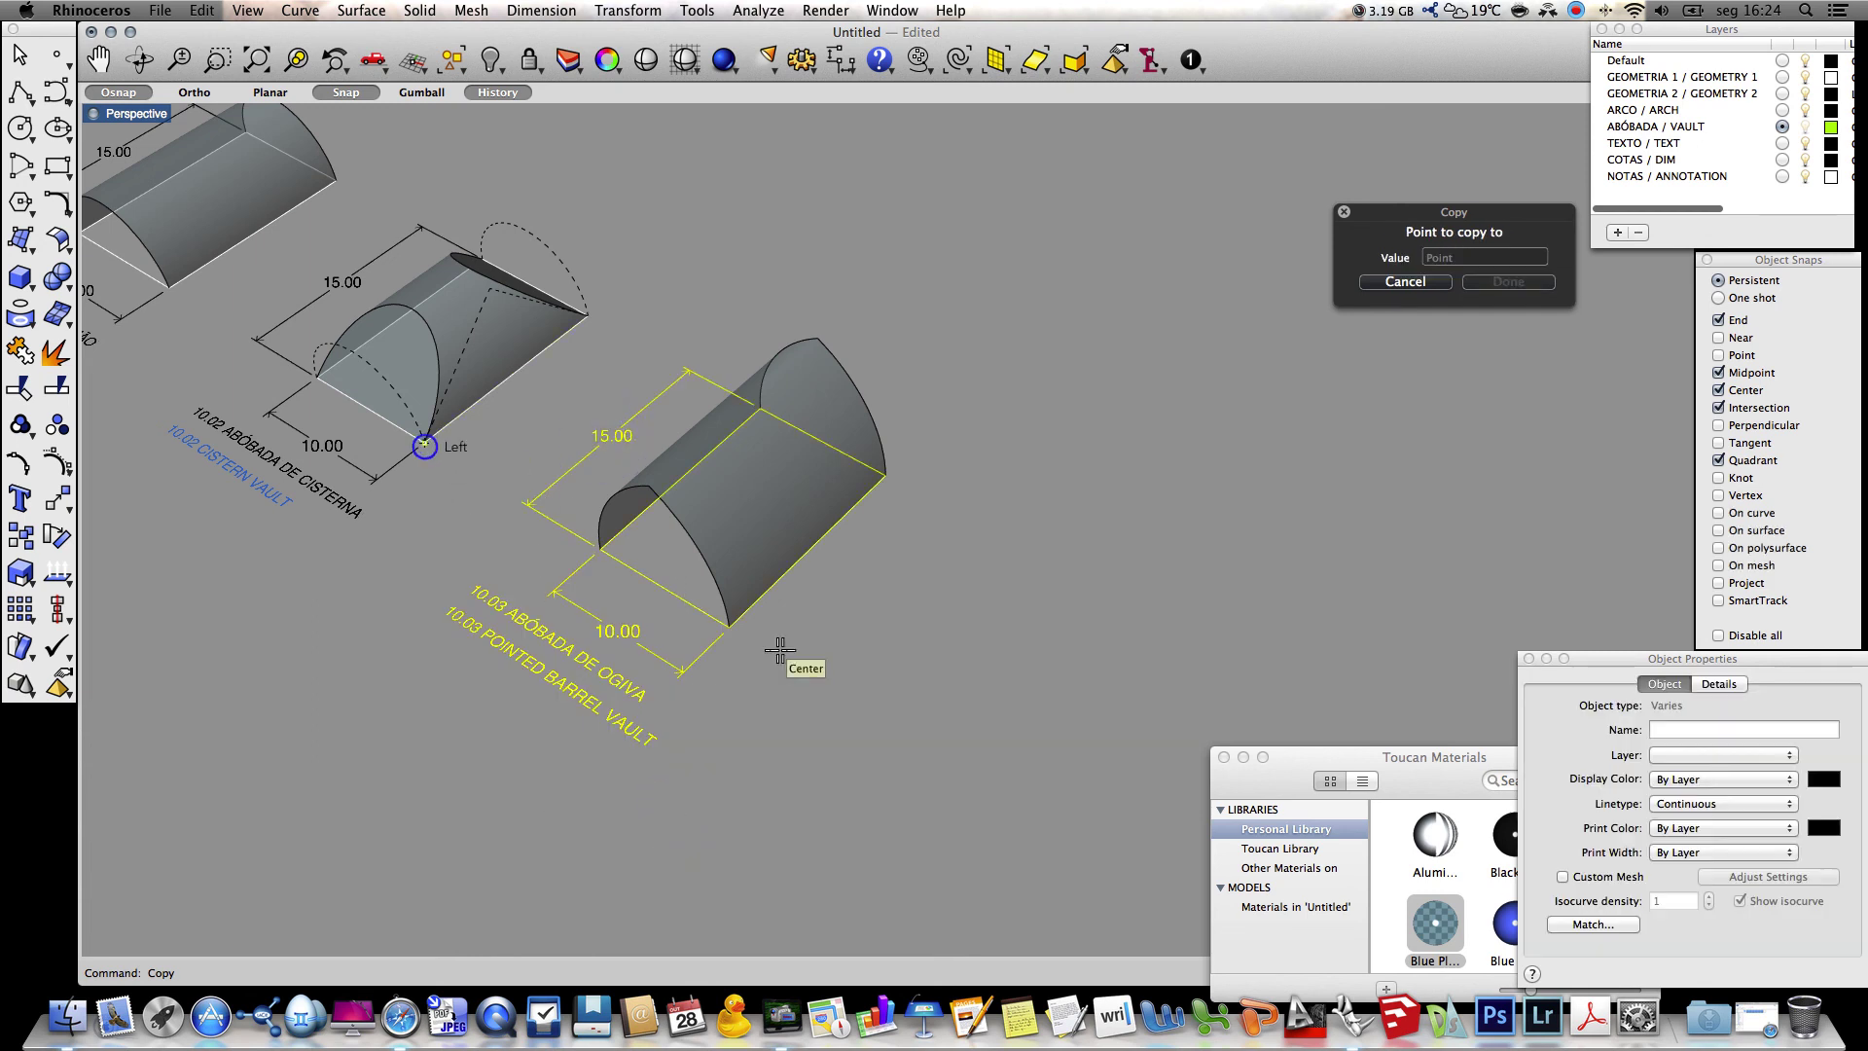
left_click(737, 634)
key("Return")
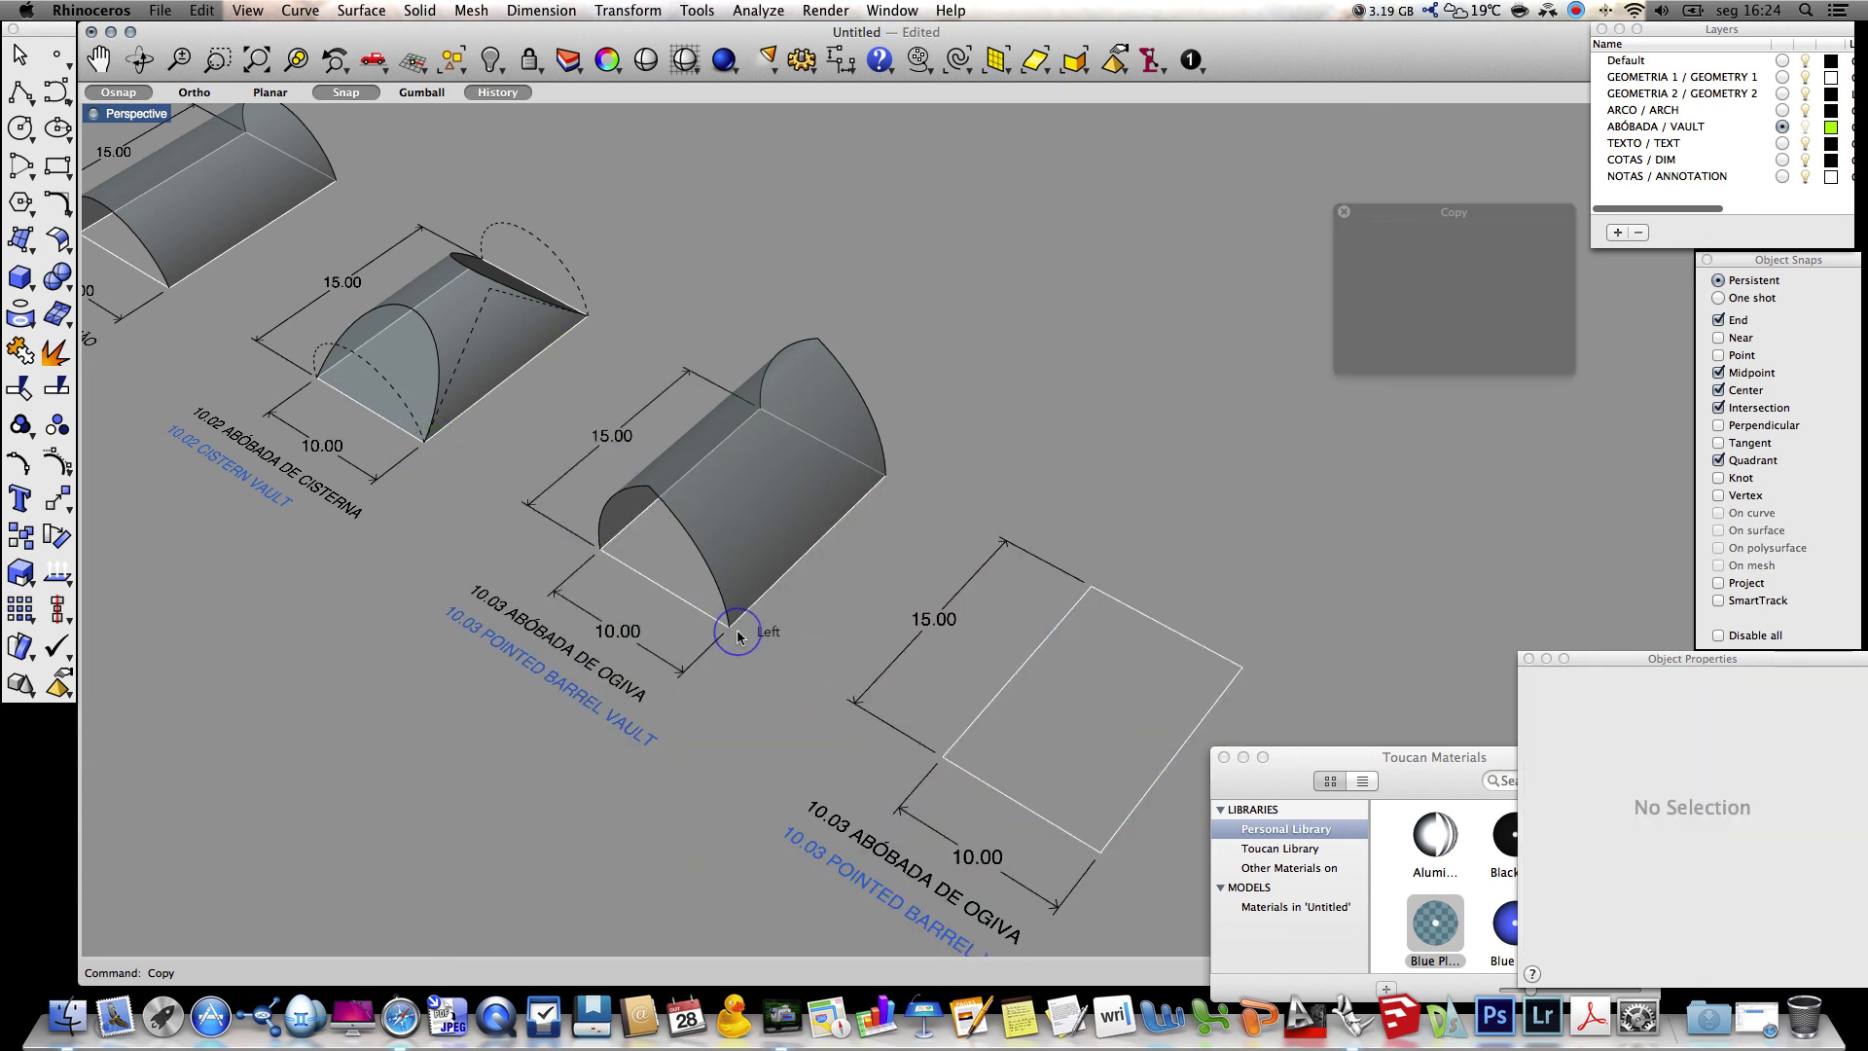
Change the Portuguese title of the copied fourth base to 10.04 ABÓBADA REBAIXADA
mouse_move(1068, 550)
right_mouse_down("ctrl")
mouse_move(955, 467)
mouse_move(963, 522)
mouse_move(1068, 550)
mouse_move(1160, 525)
right_mouse_up("ctrl")
right_click_drag(1160, 524, 926, 348, "shift")
right_click_drag(583, 664, 630, 666)
right_click_drag(846, 783, 825, 751, "ctrl")
left_click(675, 615)
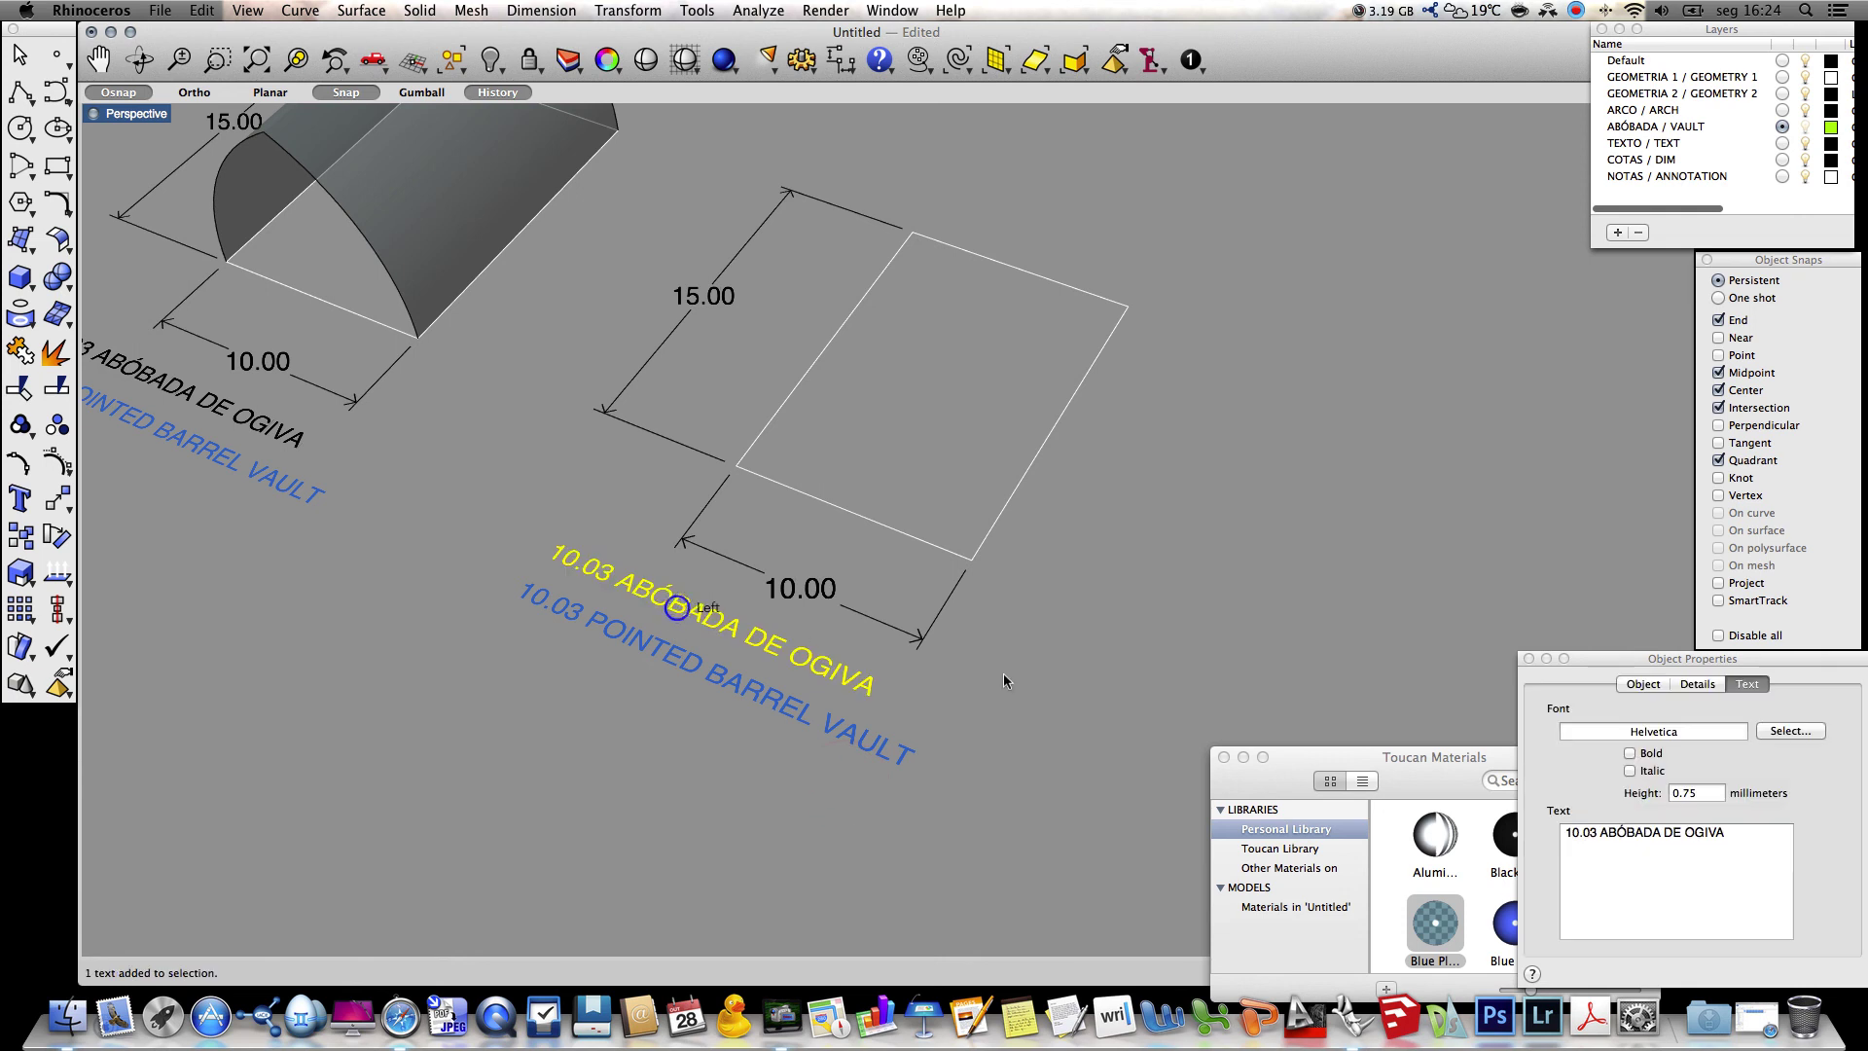
left_click(1594, 834)
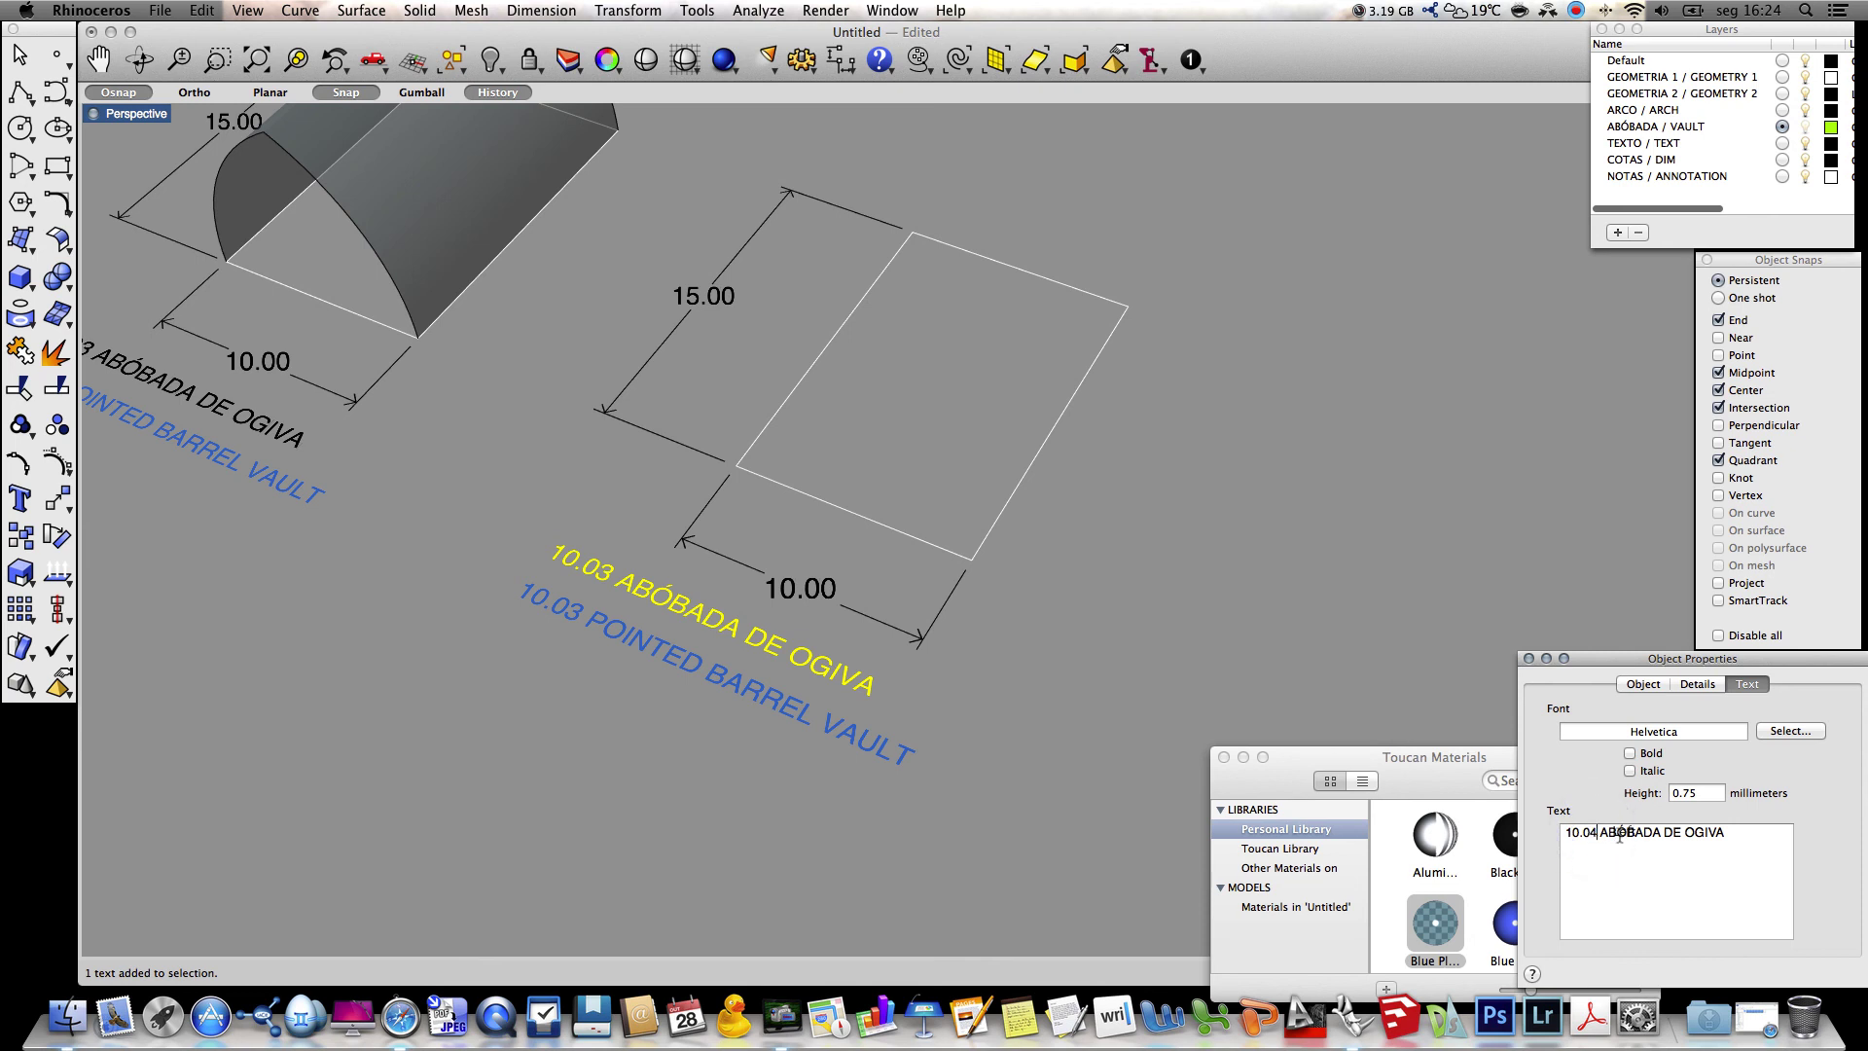
left_click_drag(1721, 833, 1666, 833)
type("REBAIXA")
left_click(1254, 681)
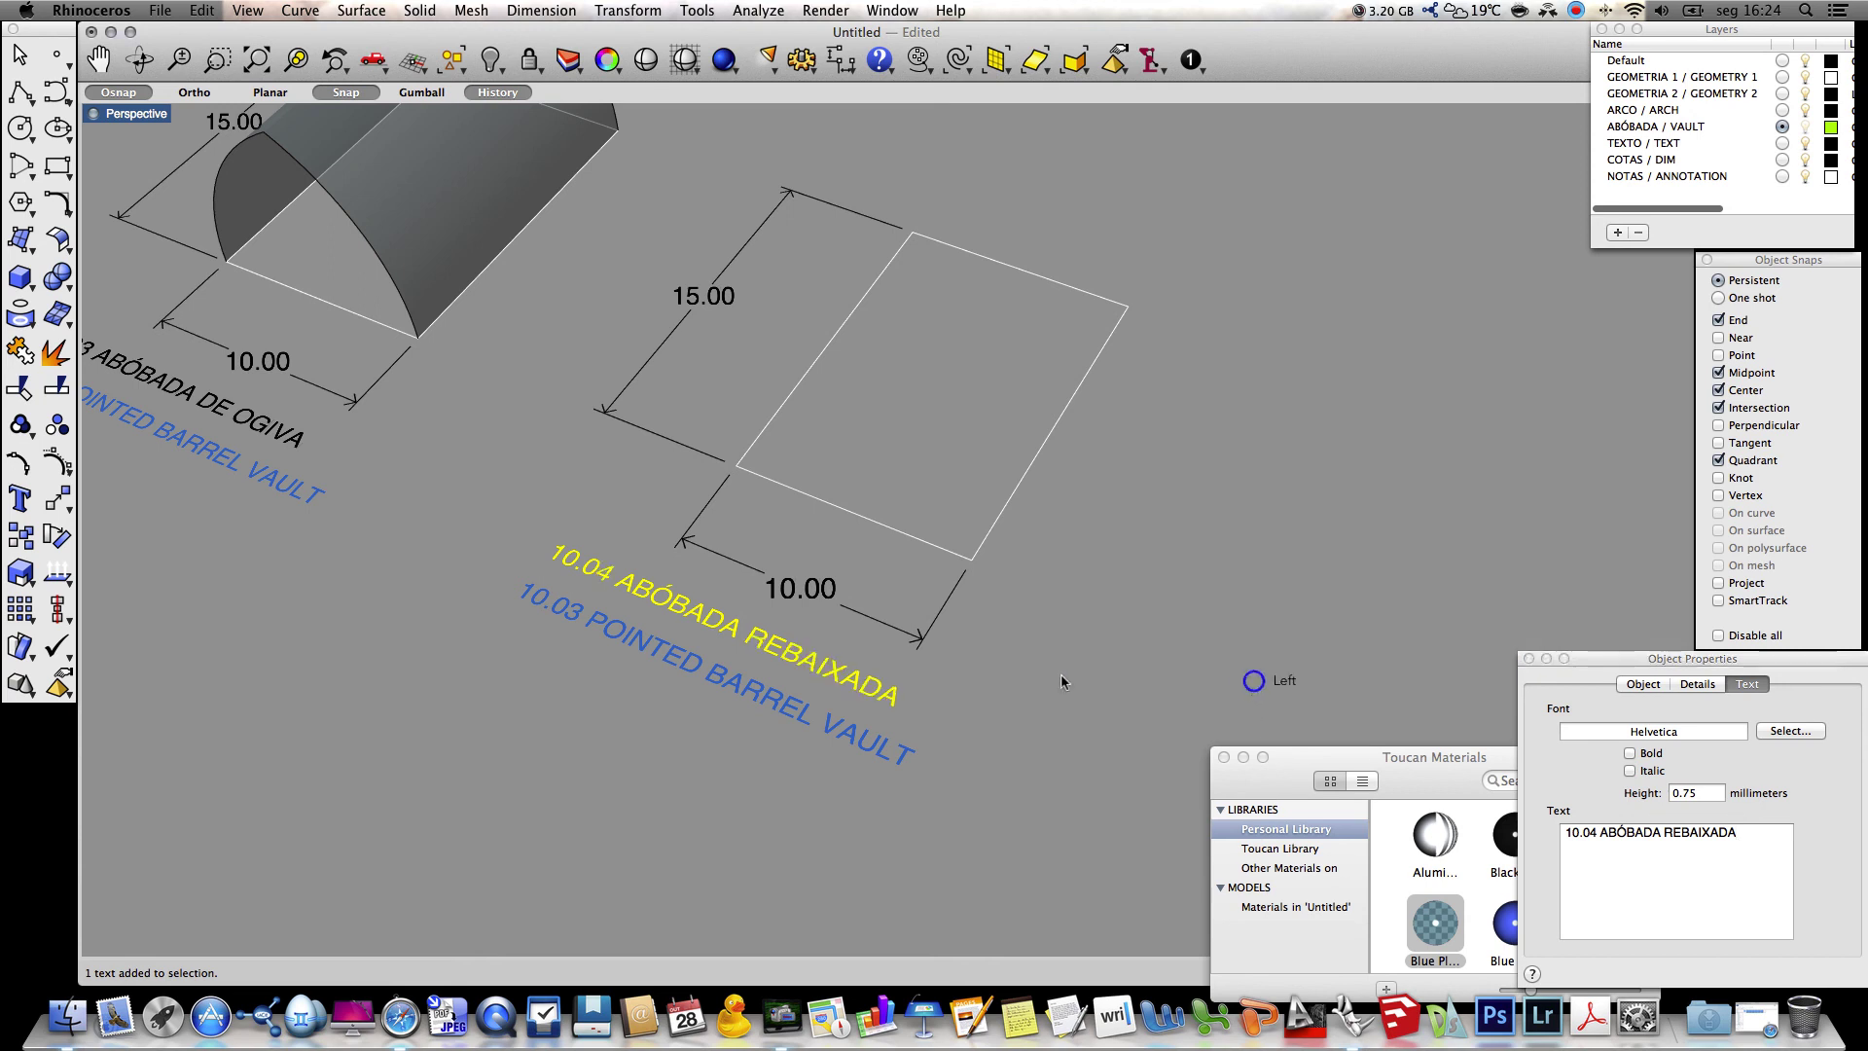
Change the fourth base's English title to 10.04 SEGMENTAL BARREL VAULT and make GEOMETRIA 2 / GEOMETRY 2 the current layer
left_click(863, 739)
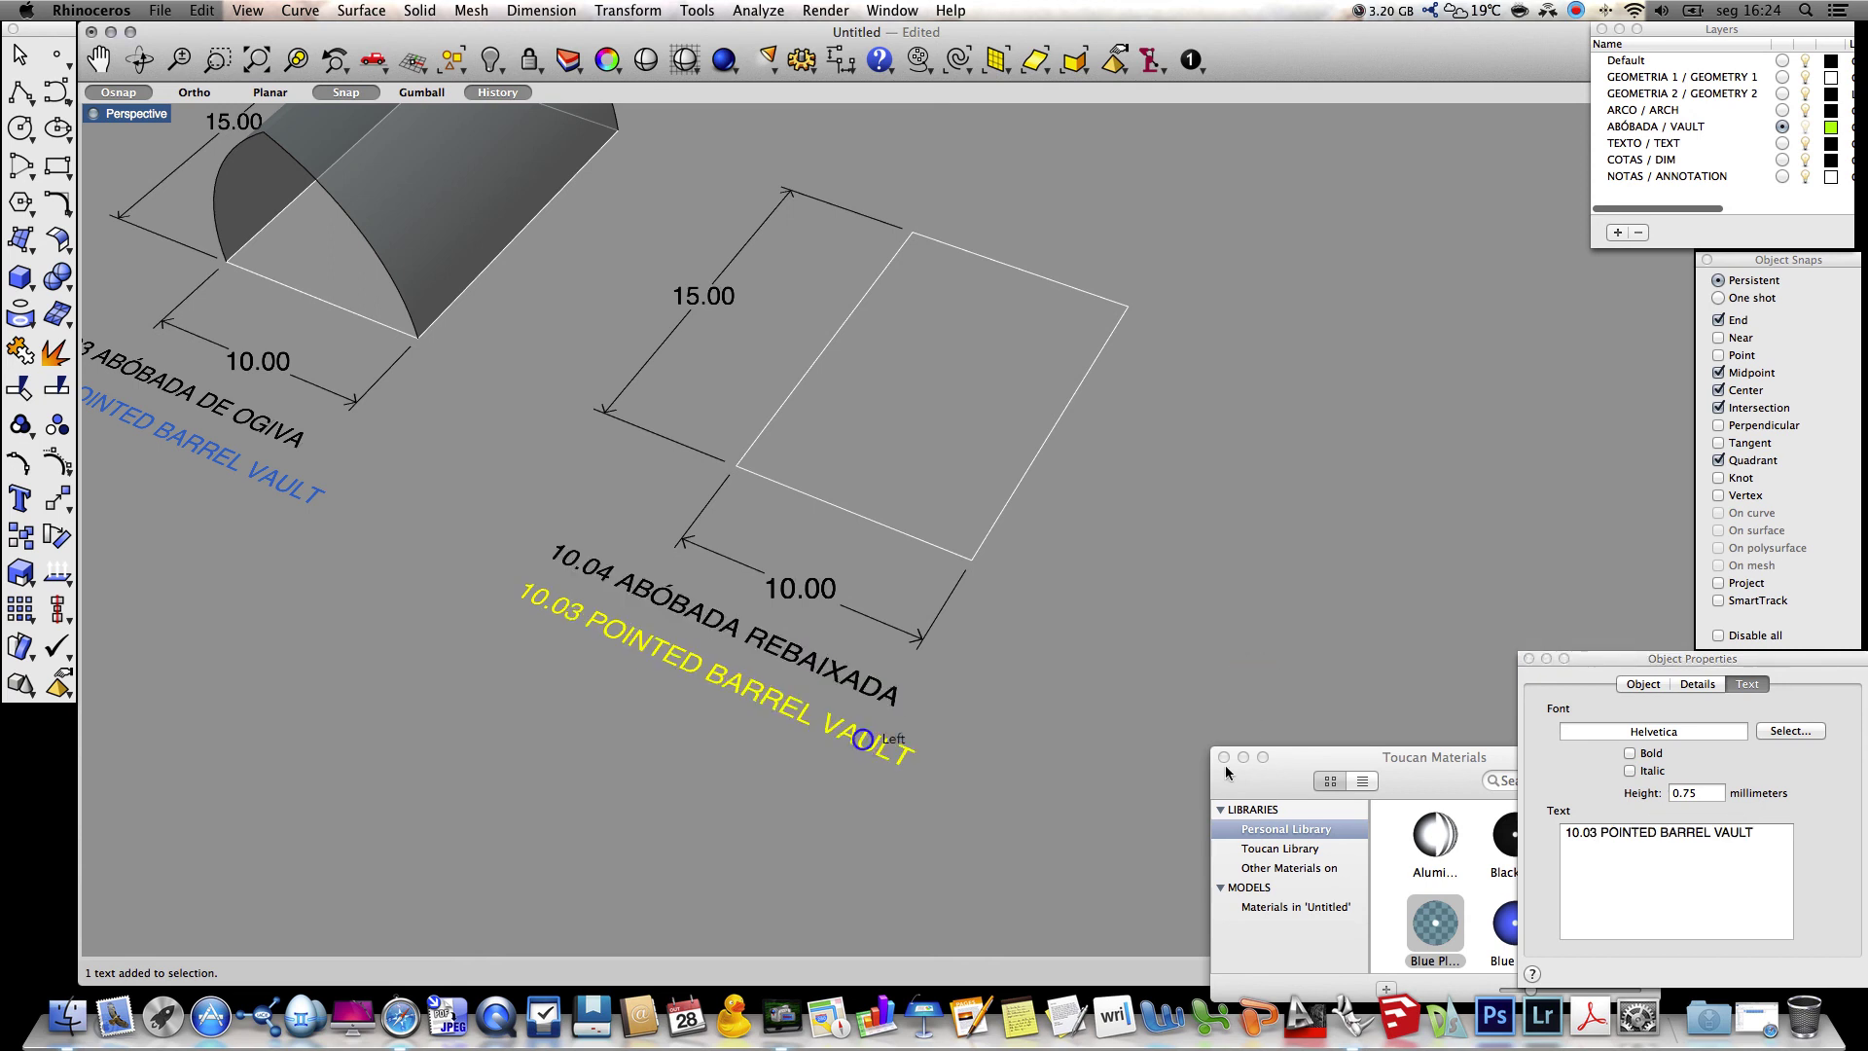
left_click(1594, 834)
key("BackSpace")
type("4")
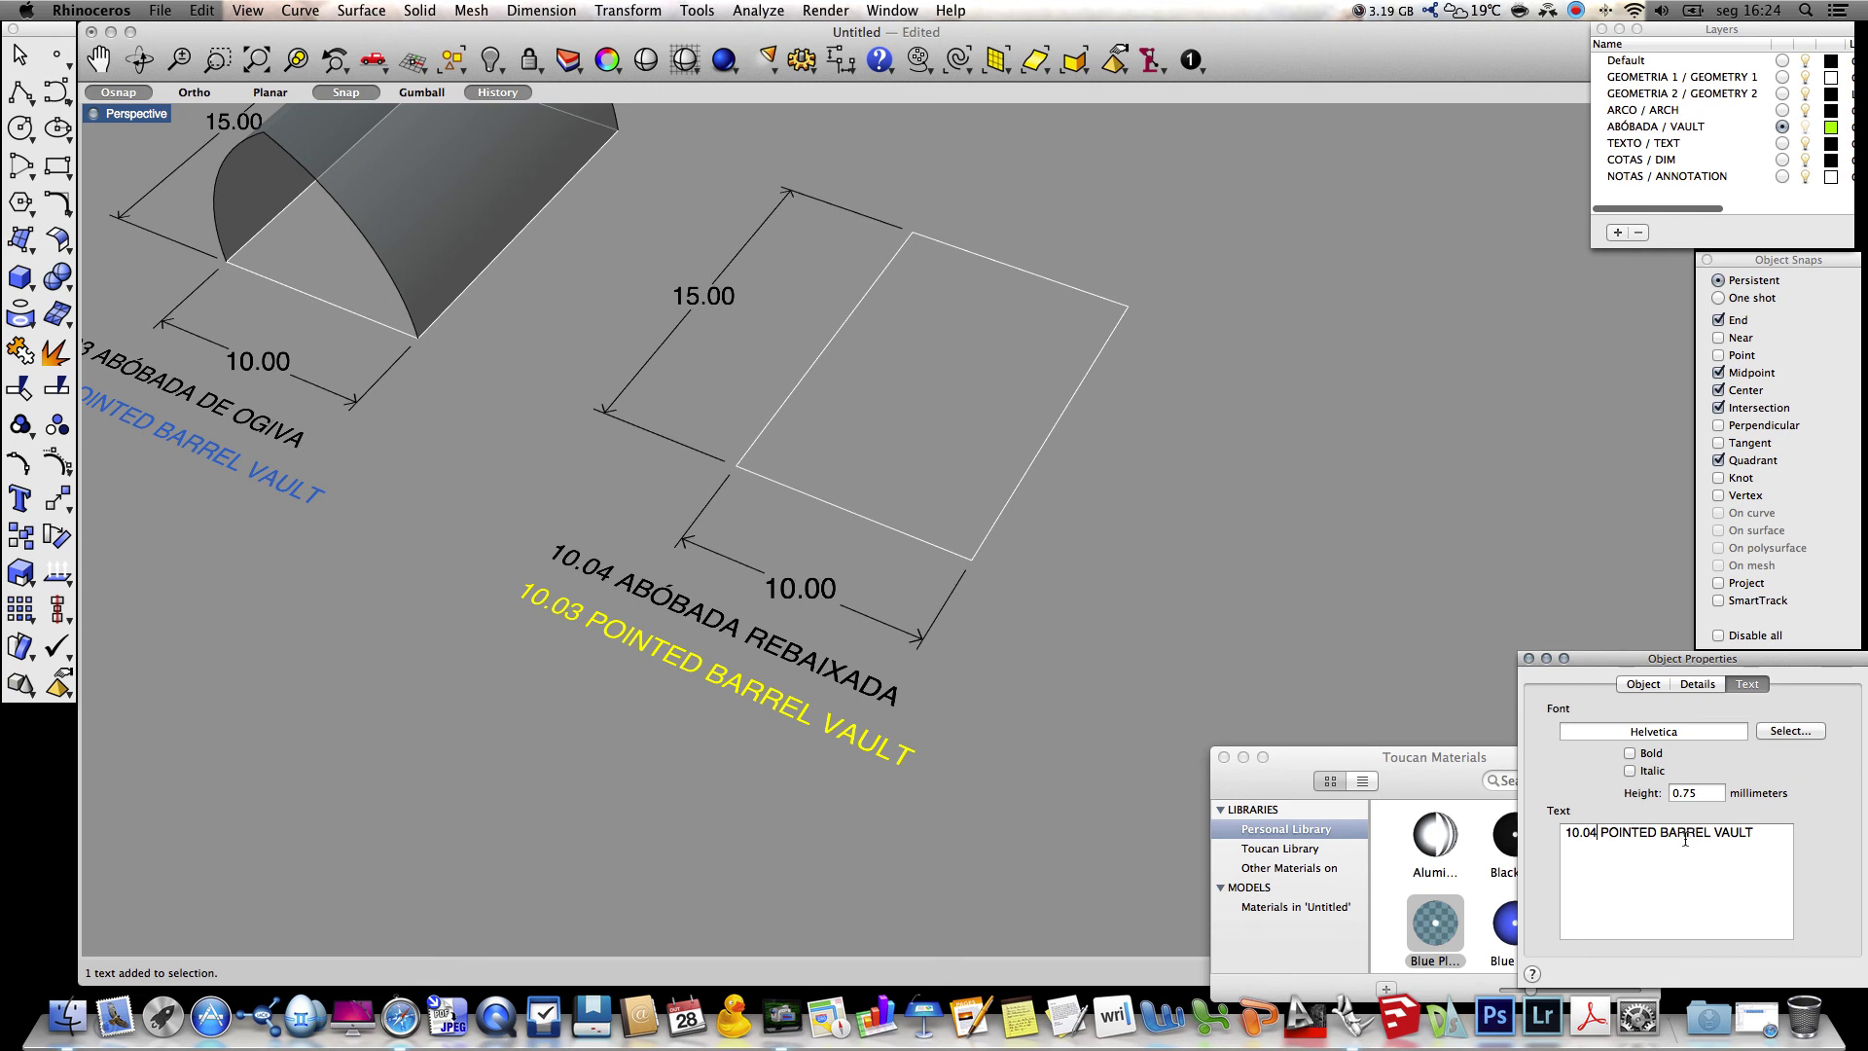
left_click_drag(1600, 832, 1656, 828)
type("SEGMENTAL")
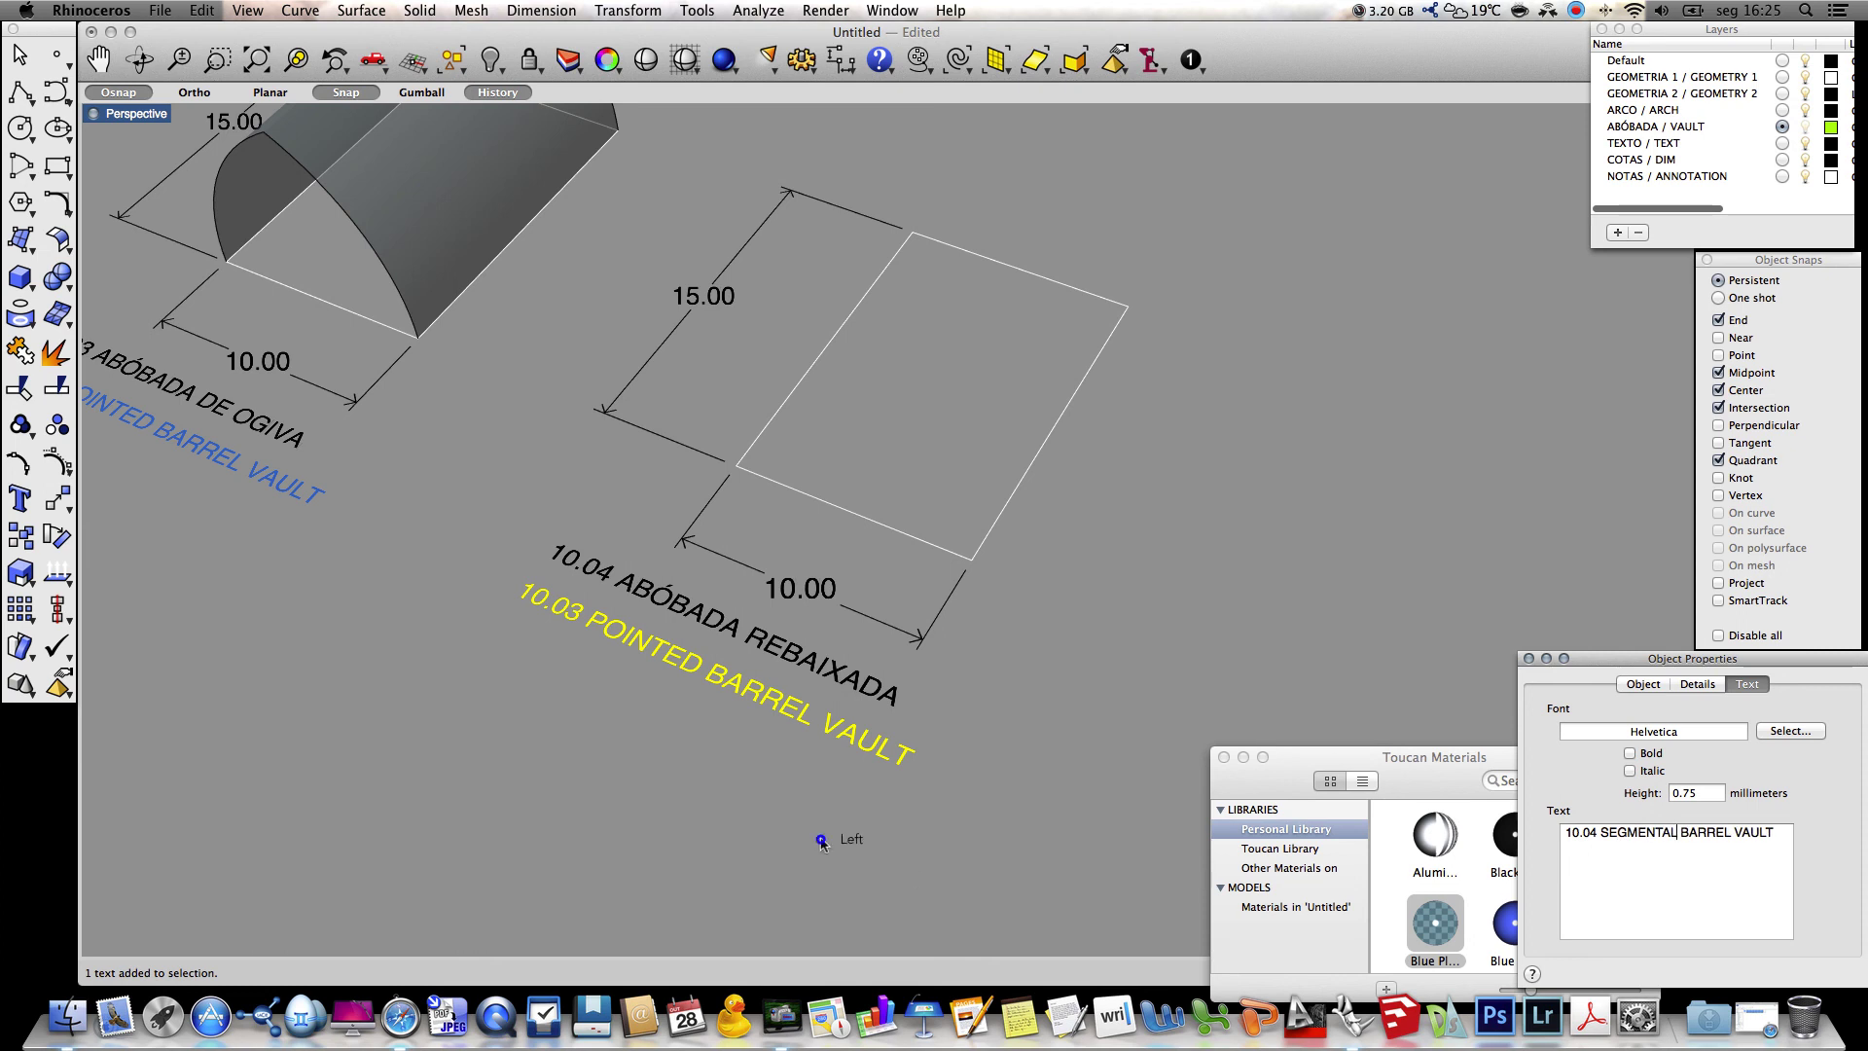
left_click(821, 845)
left_click(611, 793)
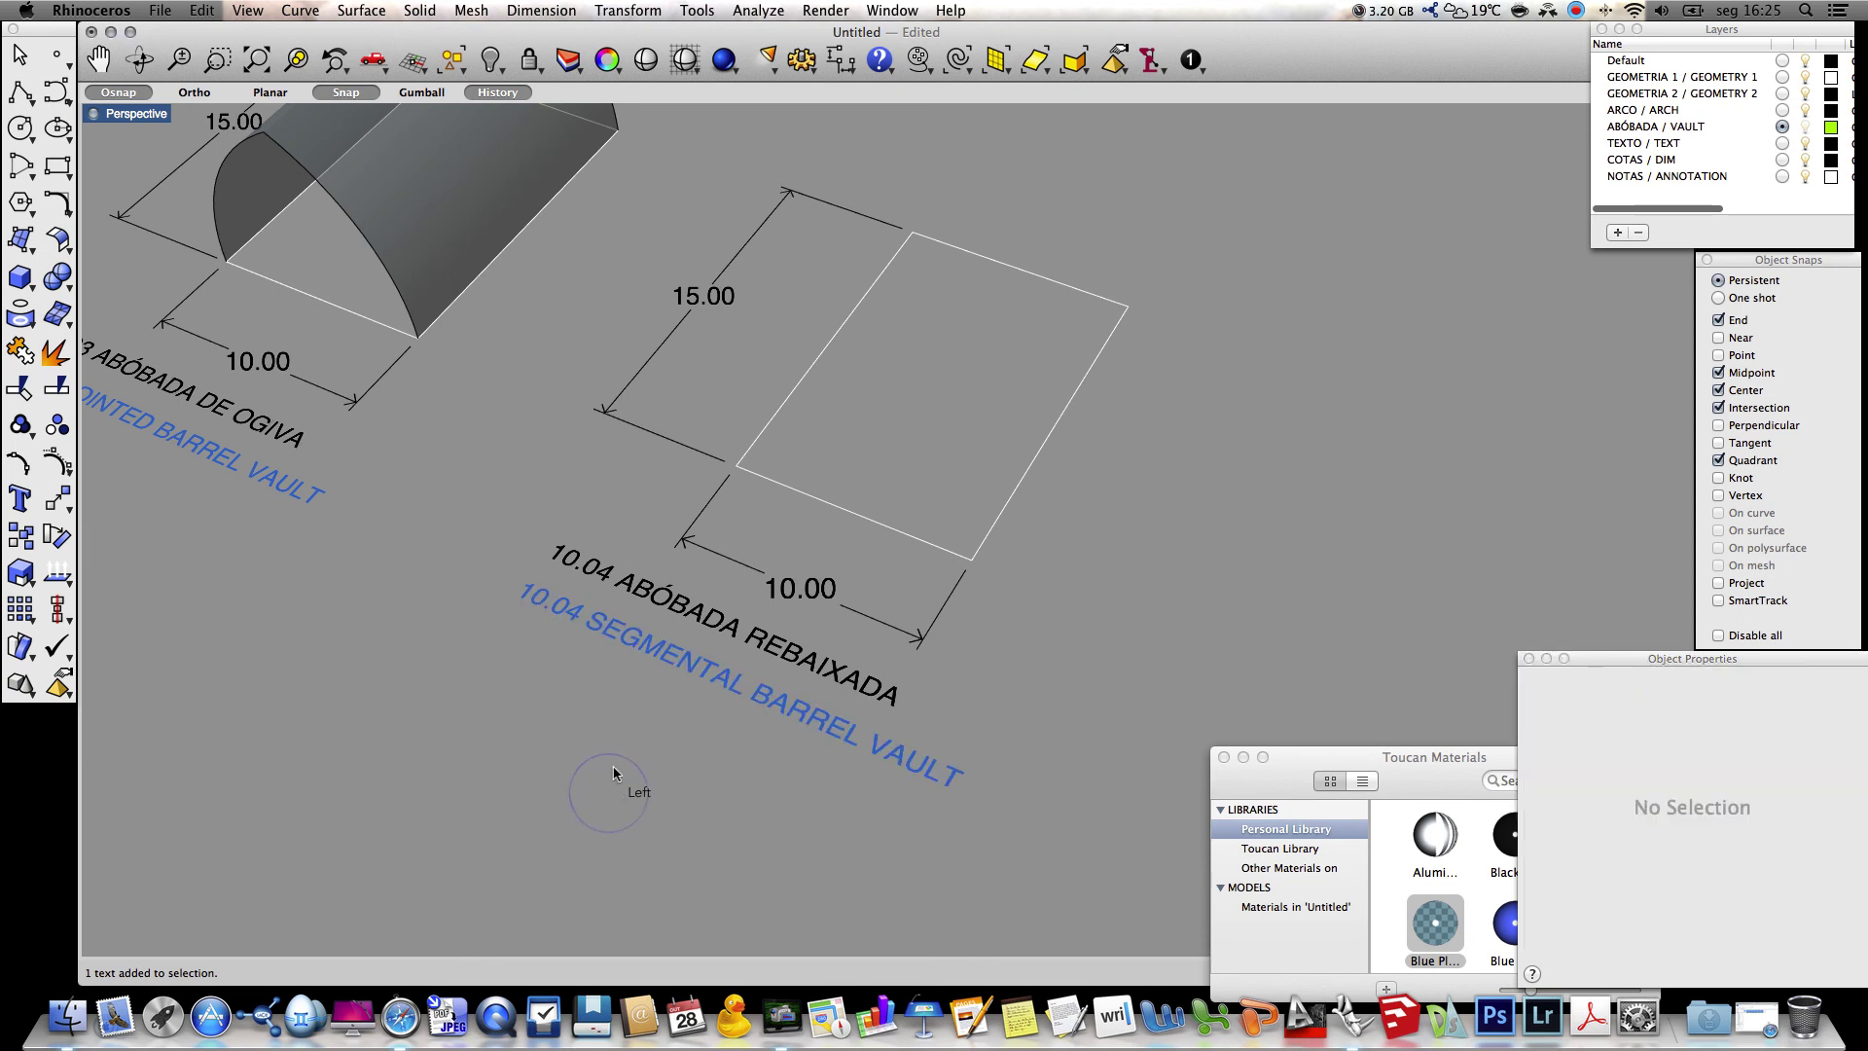
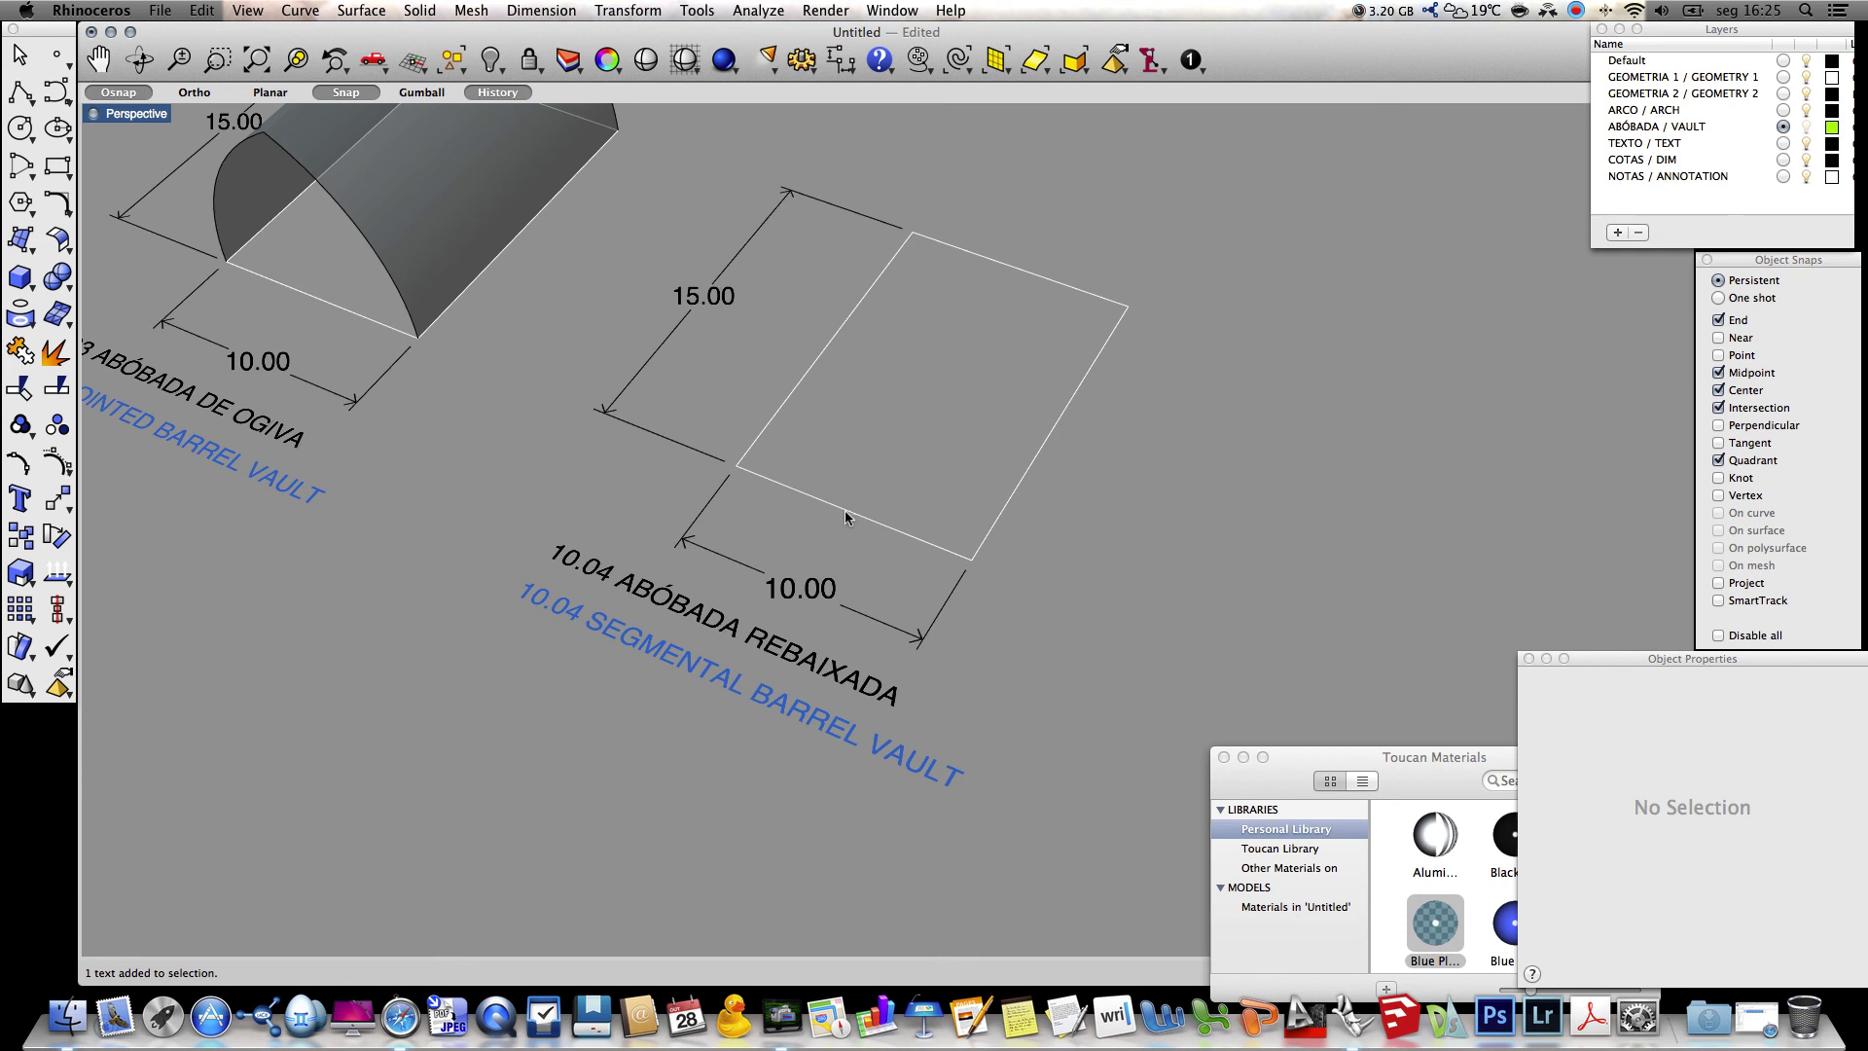
left_click(1783, 94)
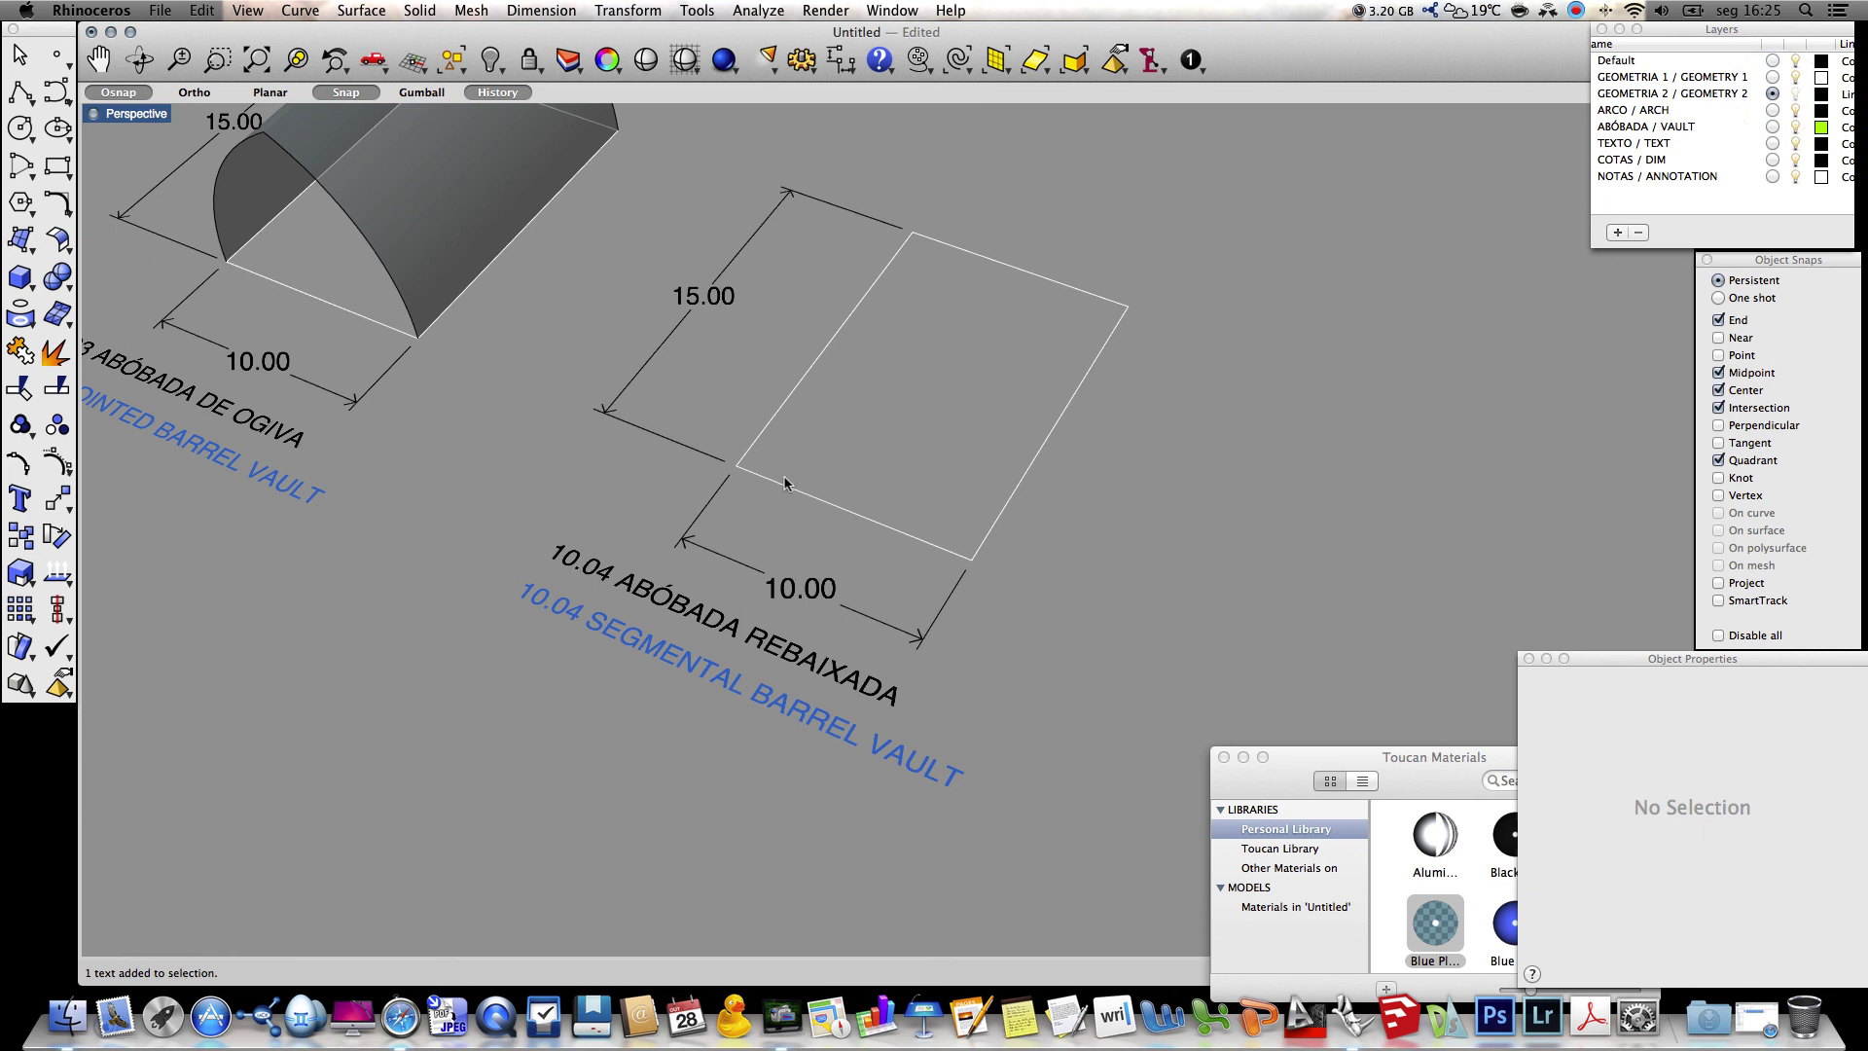
Extrude the fourth base's rectangle upward into vertical walls and delete the extrusion
type("E")
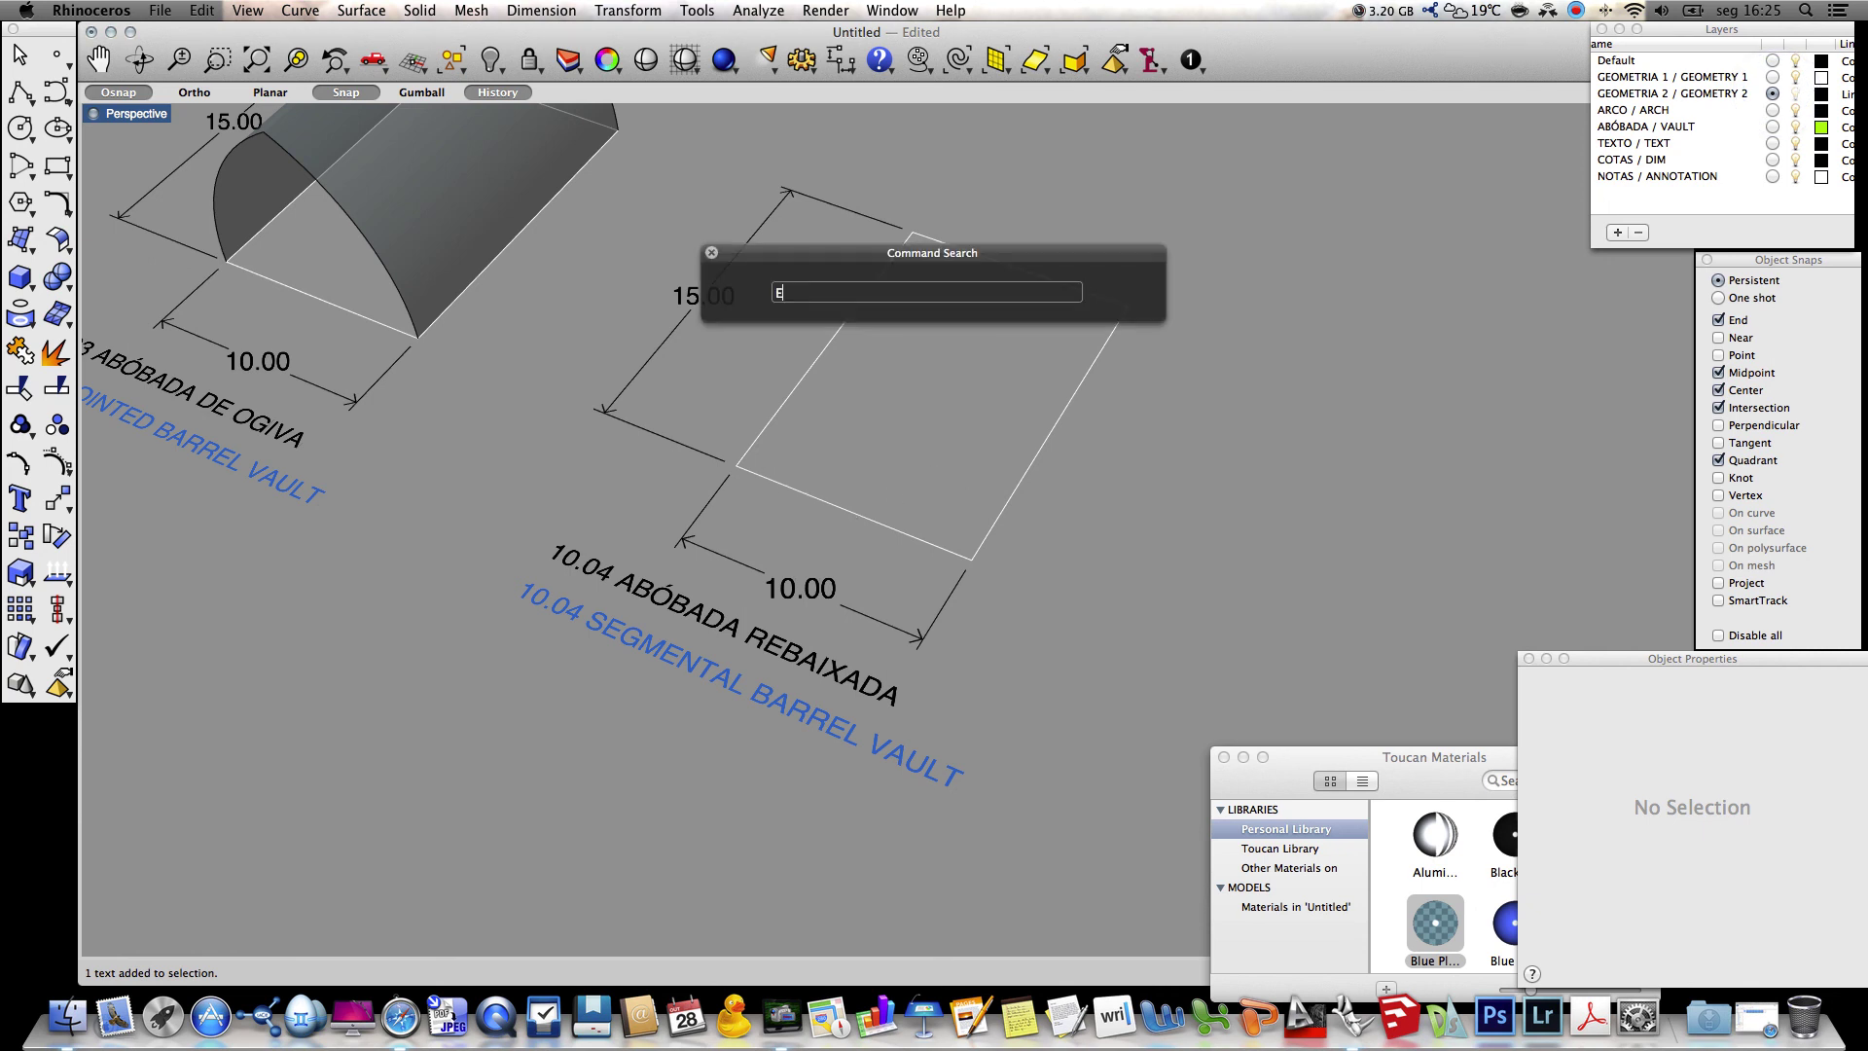
type("xtrudeCrv")
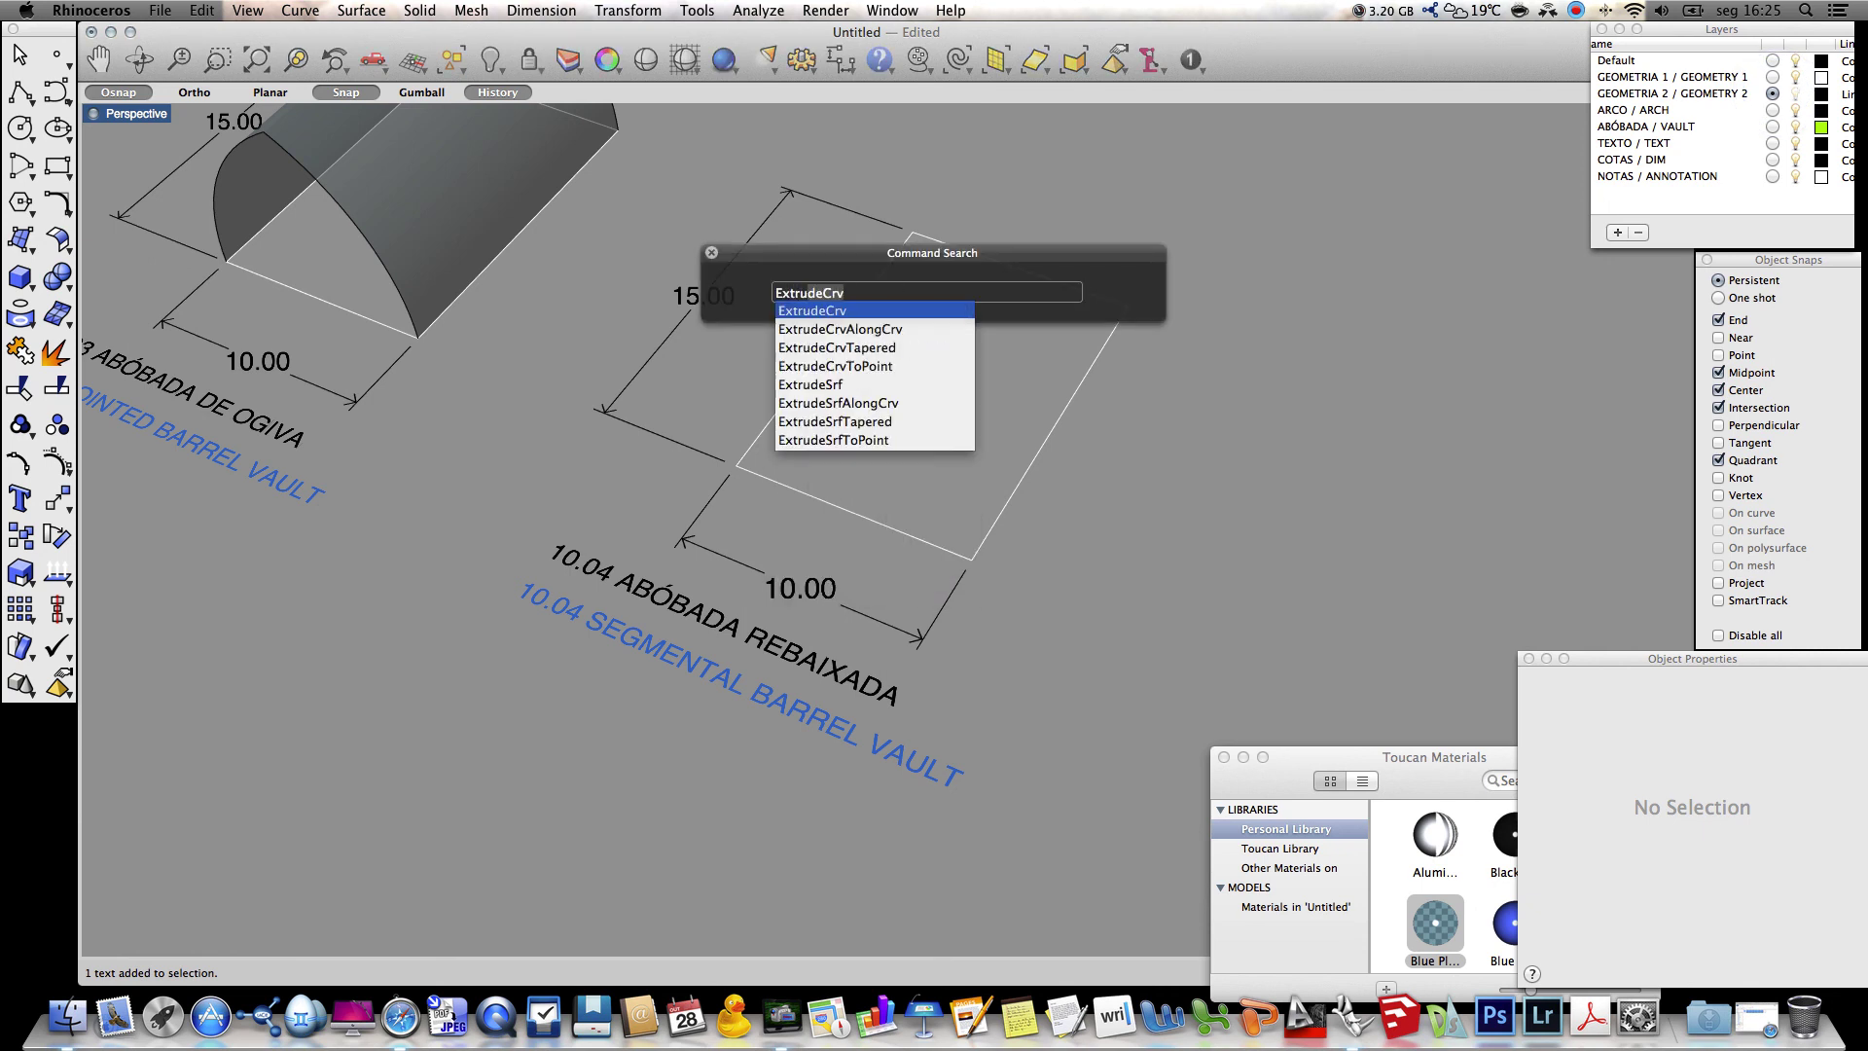
key("Return")
left_click(835, 511)
key("Return")
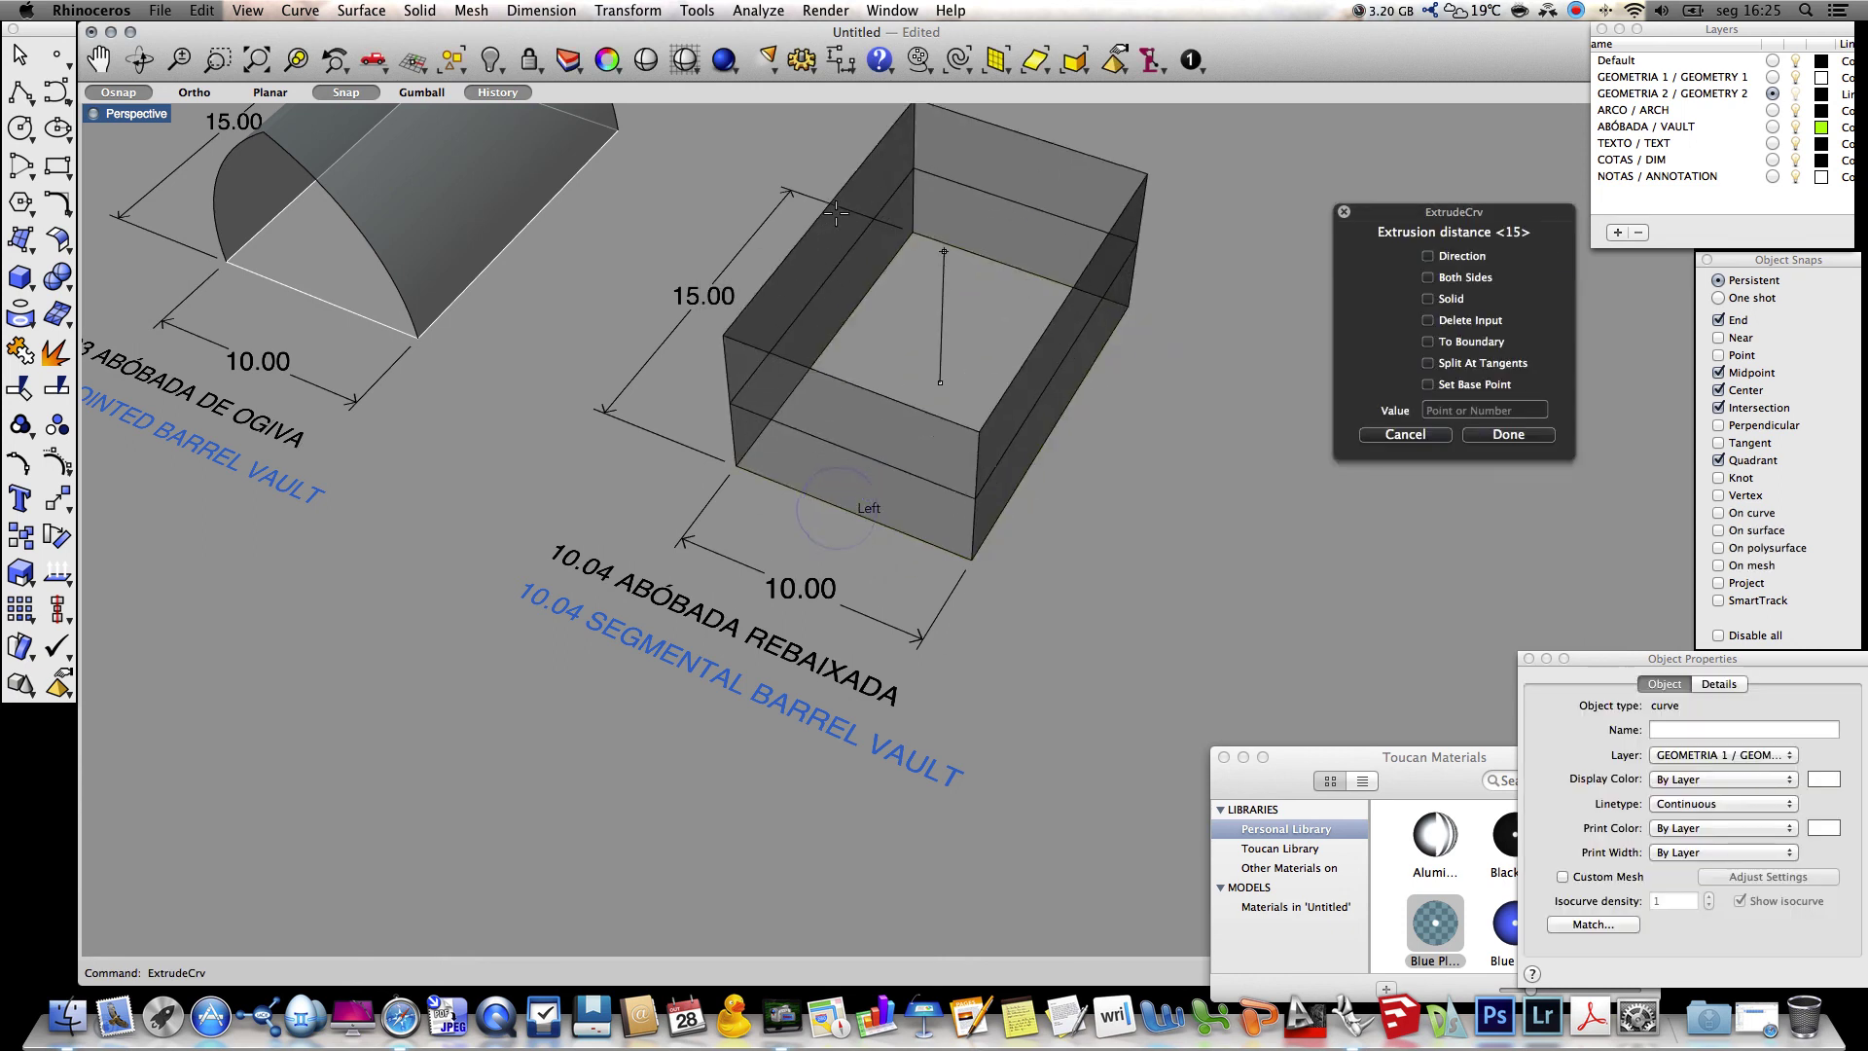
left_click(835, 188)
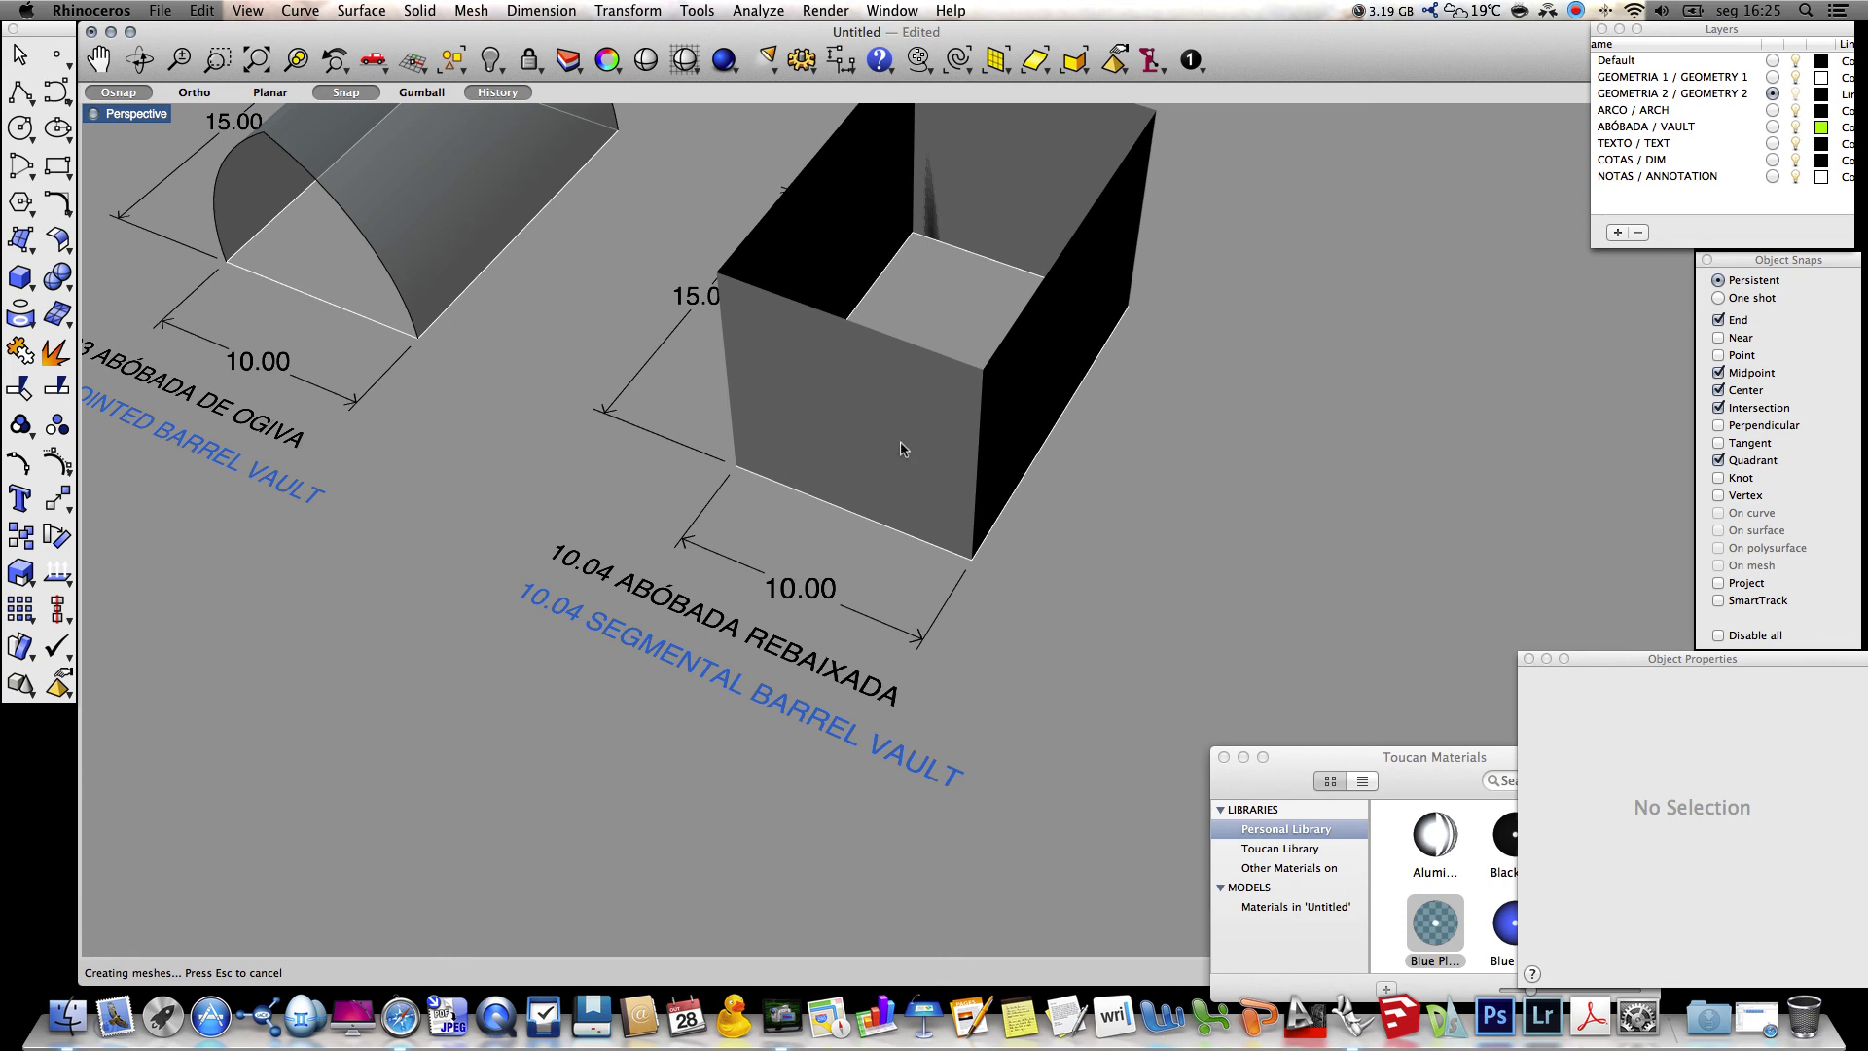
left_click(902, 397)
key("Delete")
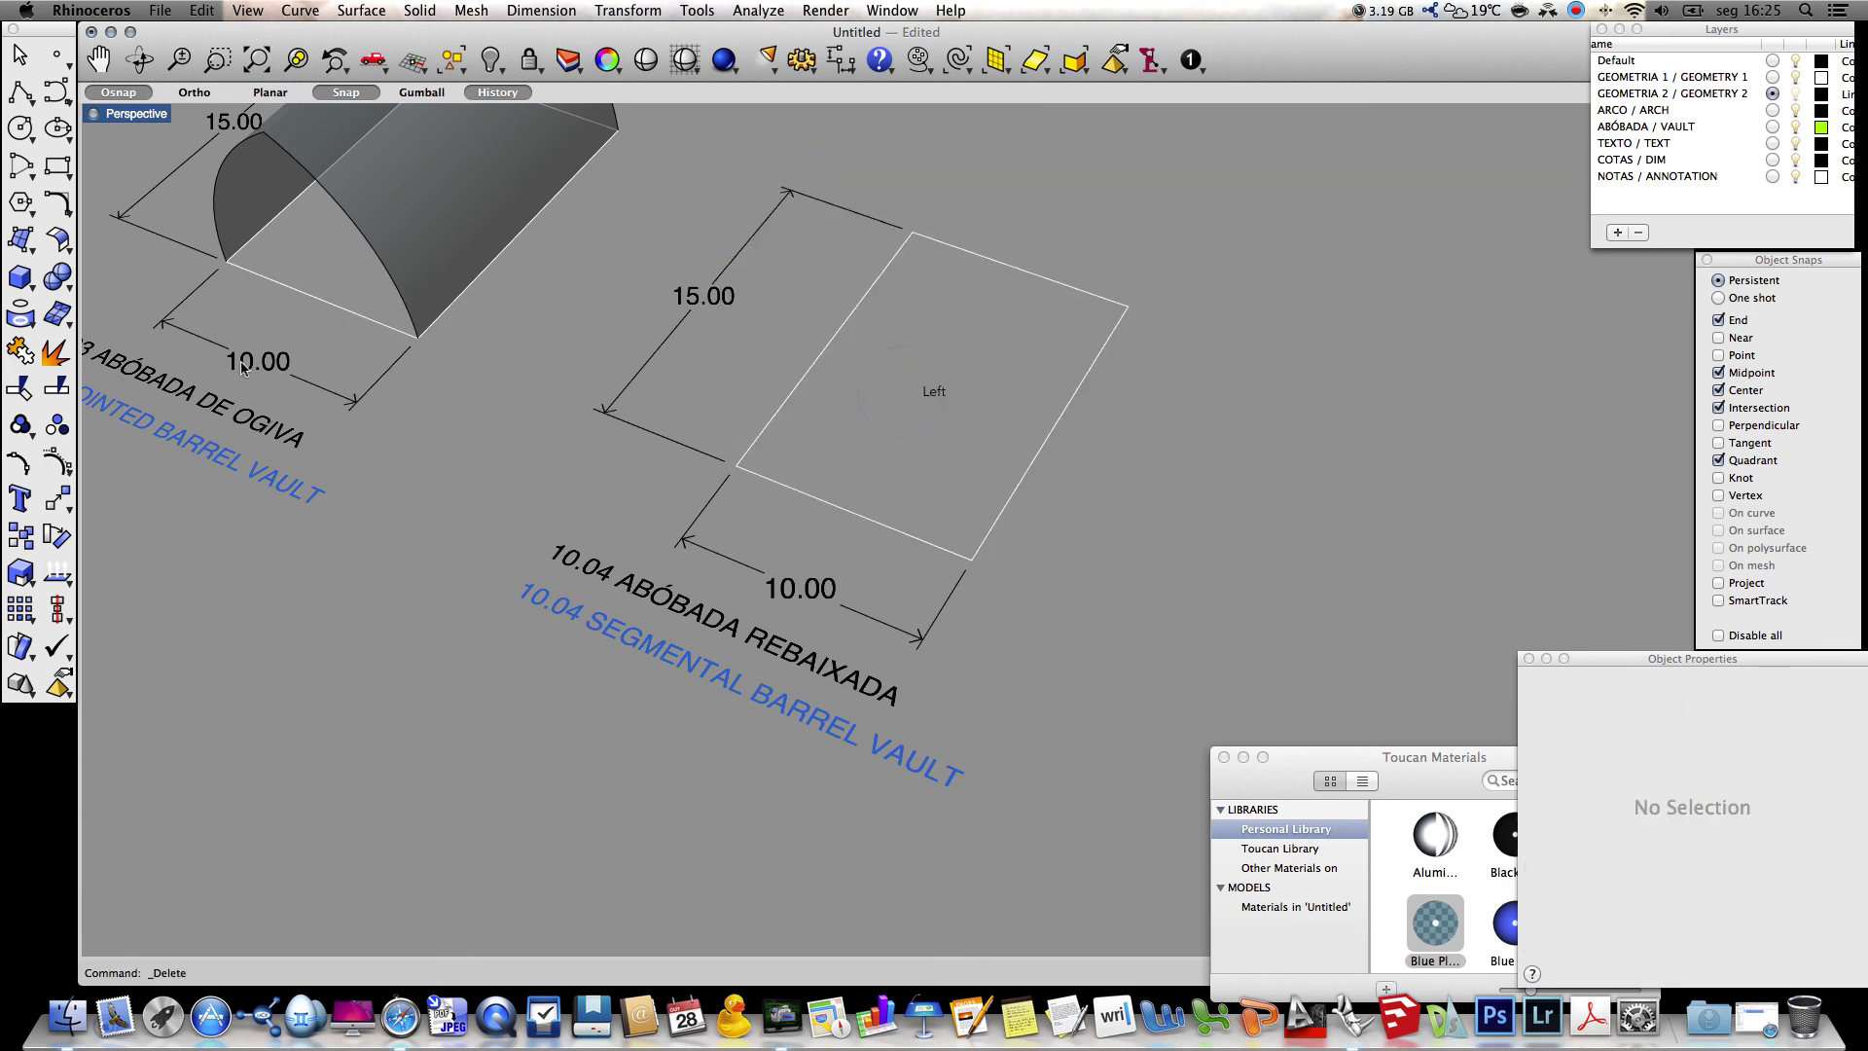
left_click(21, 92)
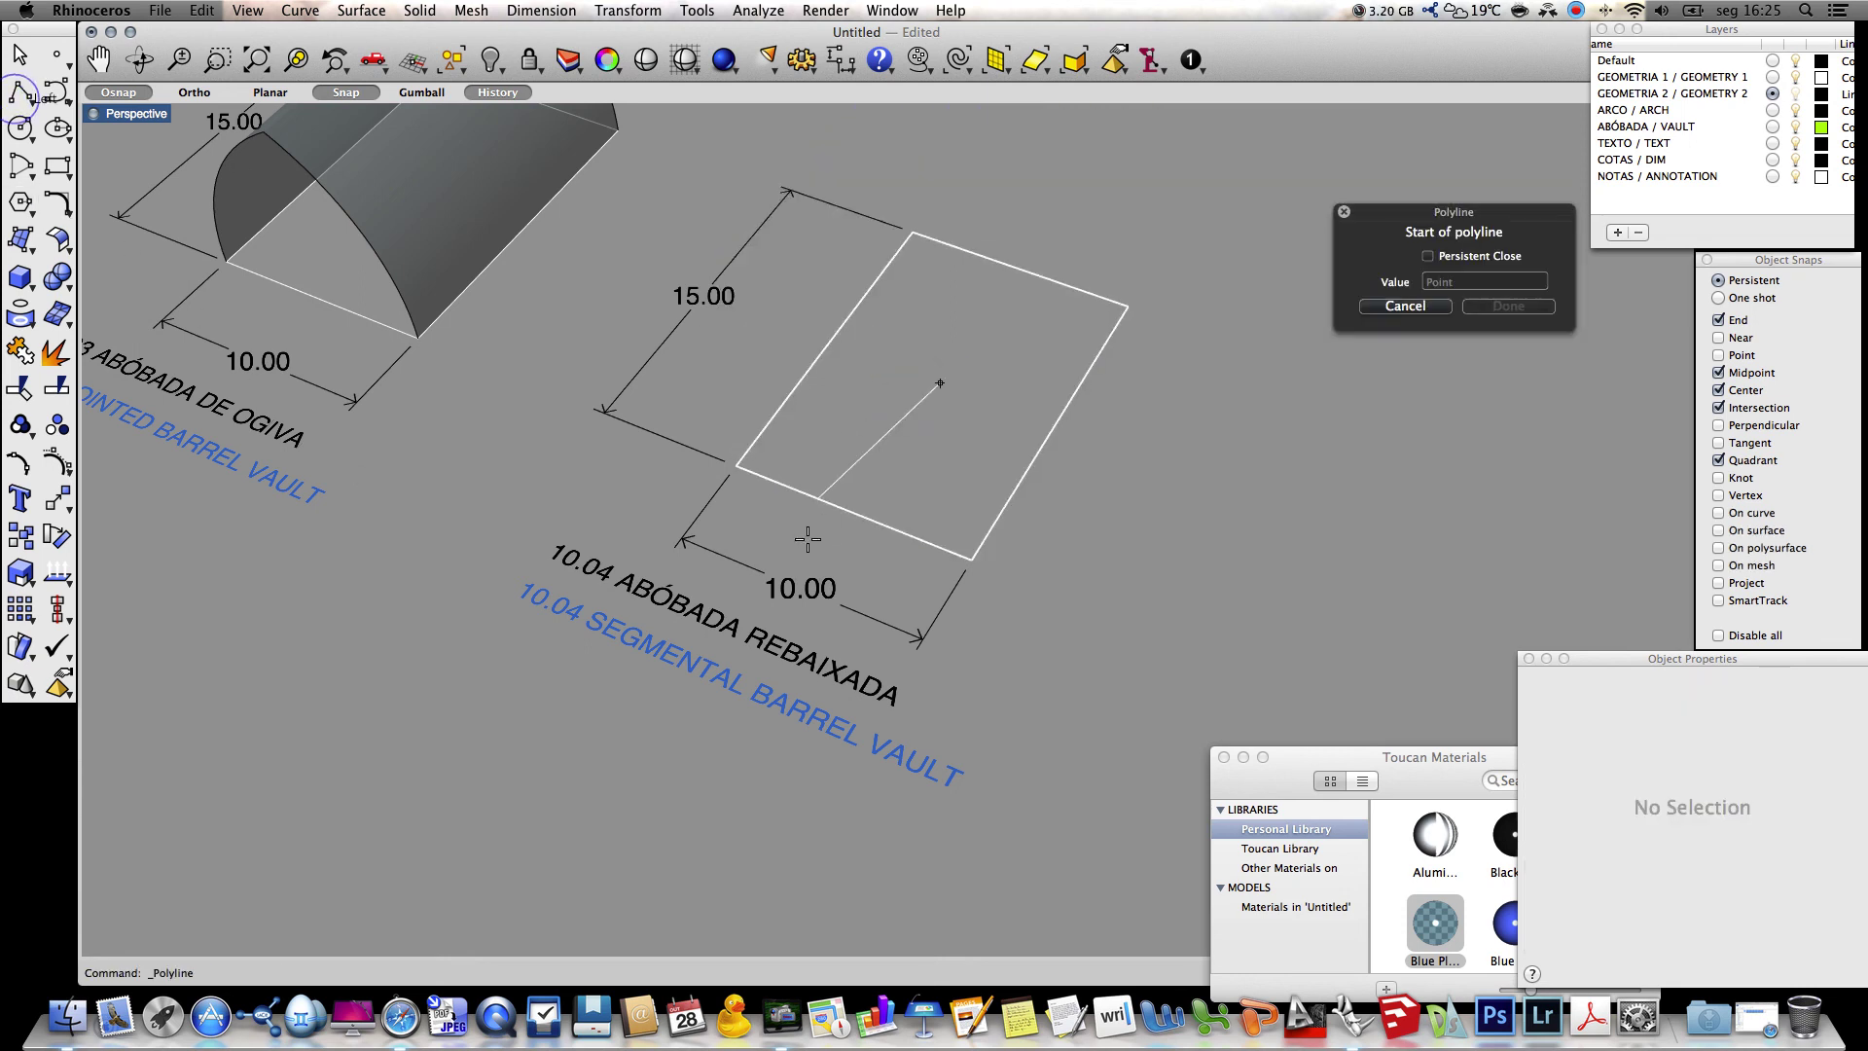
left_click(847, 514)
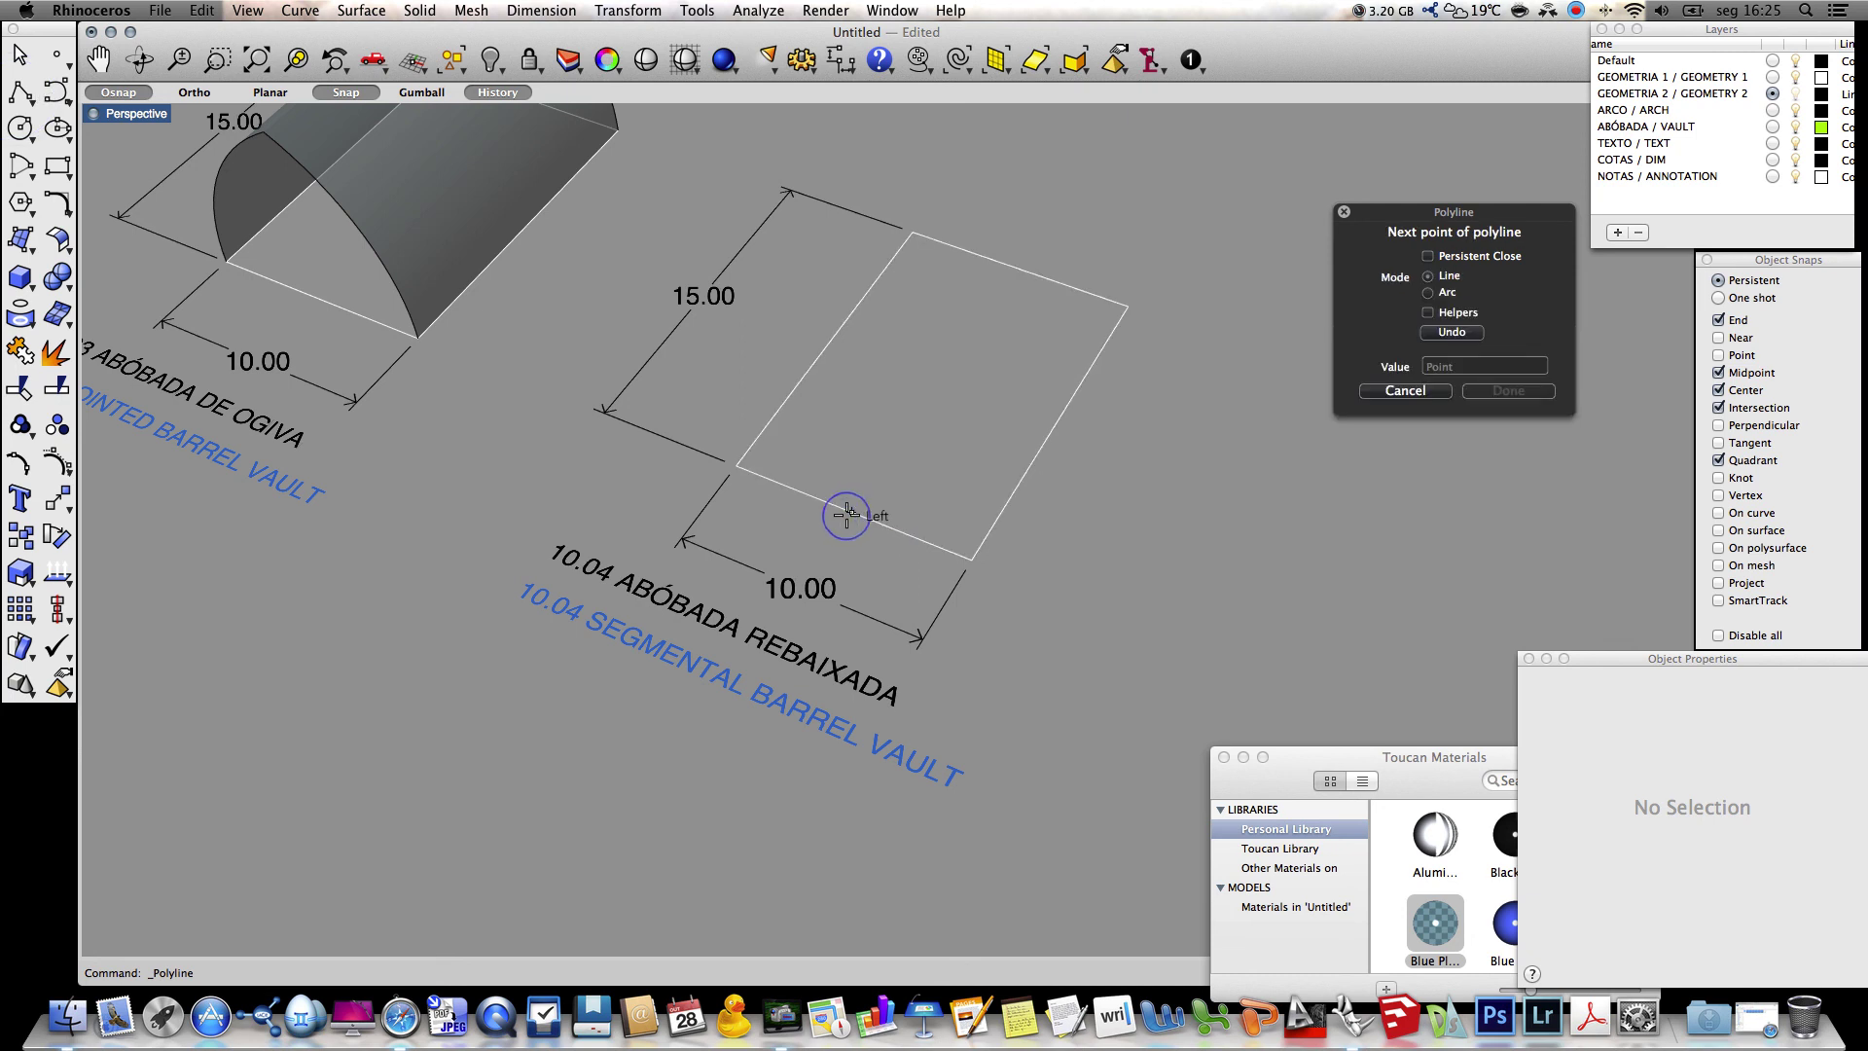
type("@10<0<45")
key("Return")
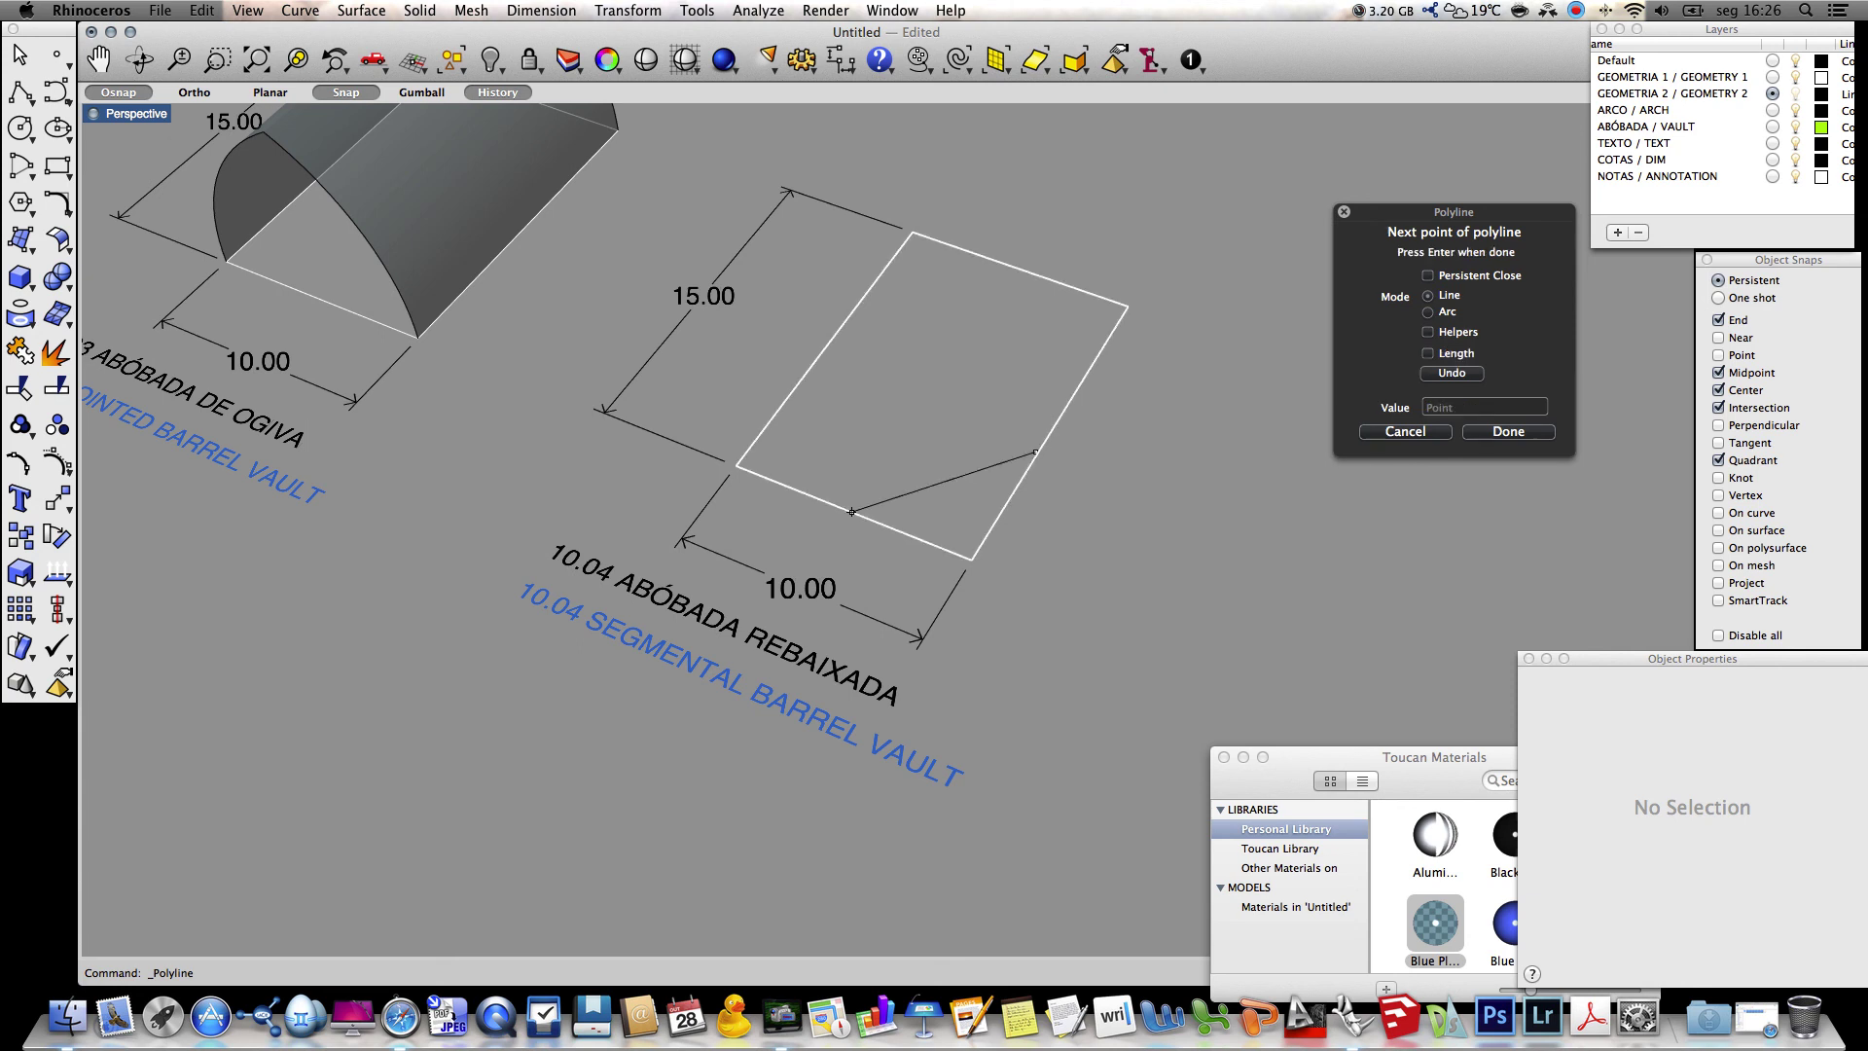
key("Return")
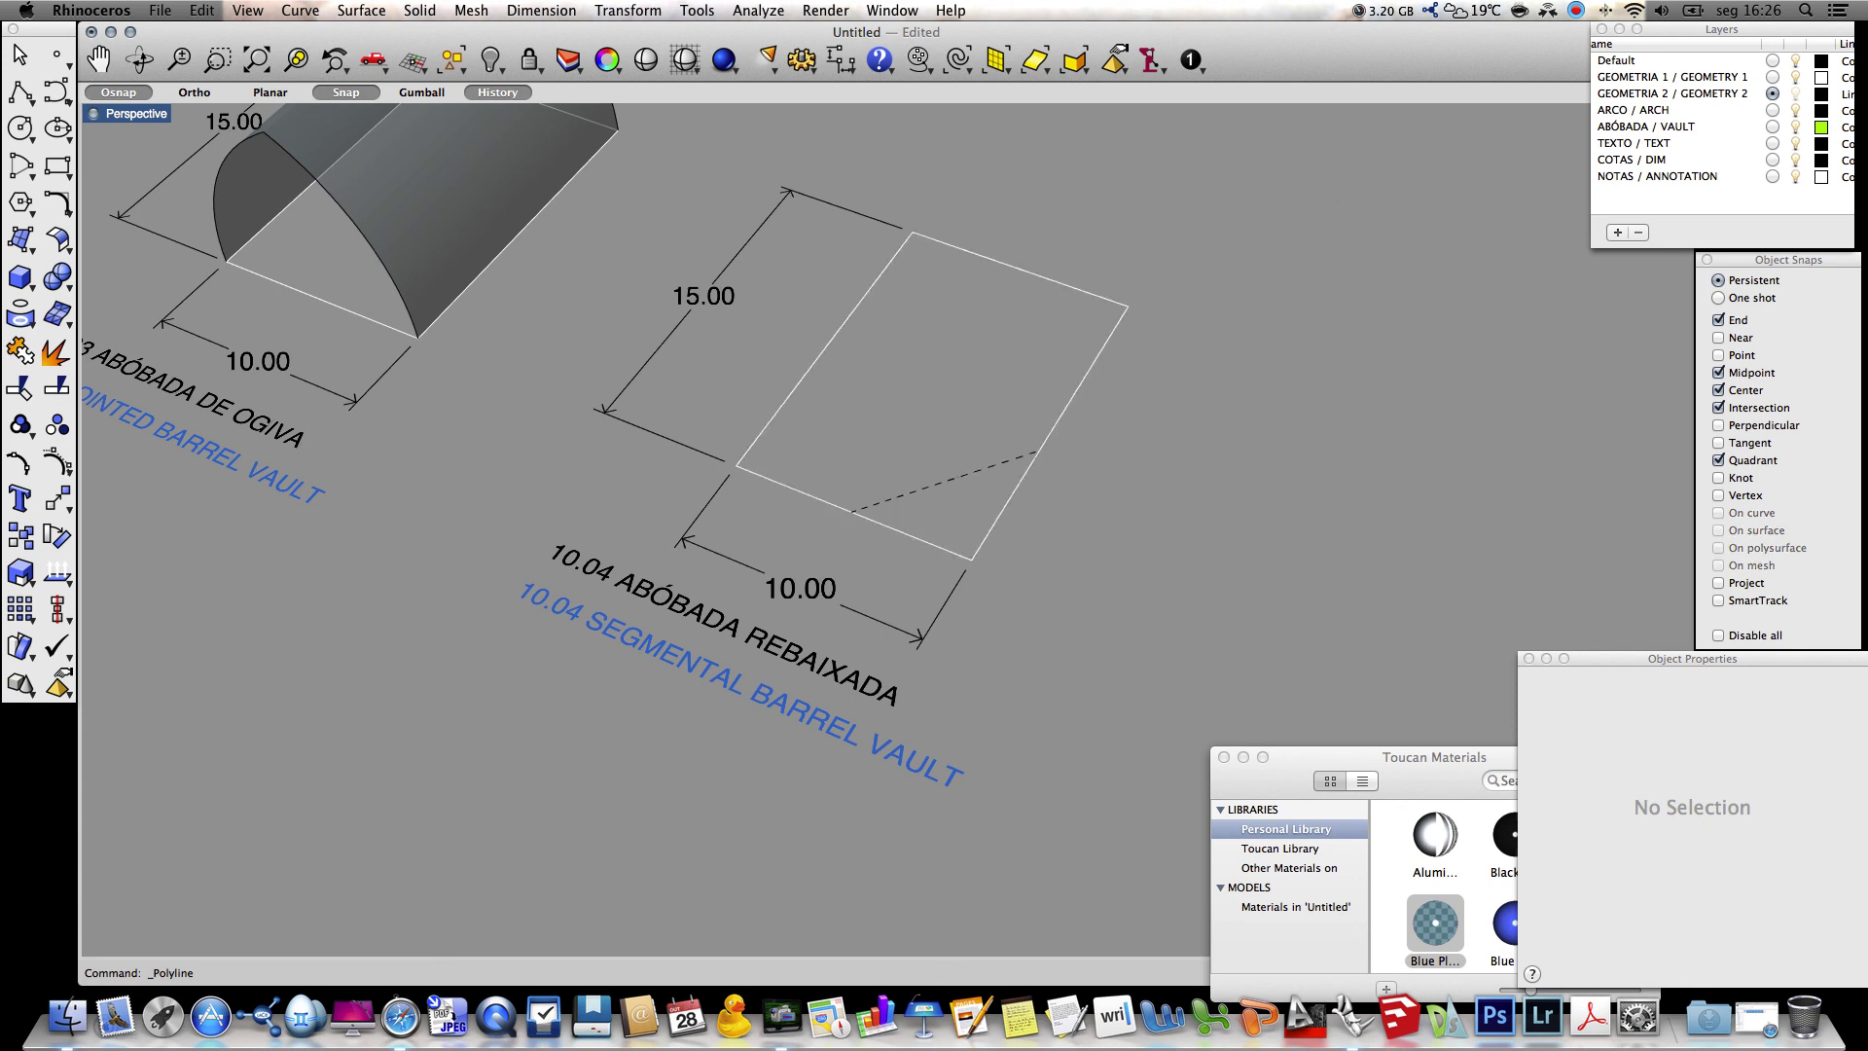
left_click(951, 480)
mouse_move(1071, 514)
right_mouse_down()
mouse_move(930, 516)
mouse_move(992, 492)
mouse_move(1068, 498)
right_mouse_up()
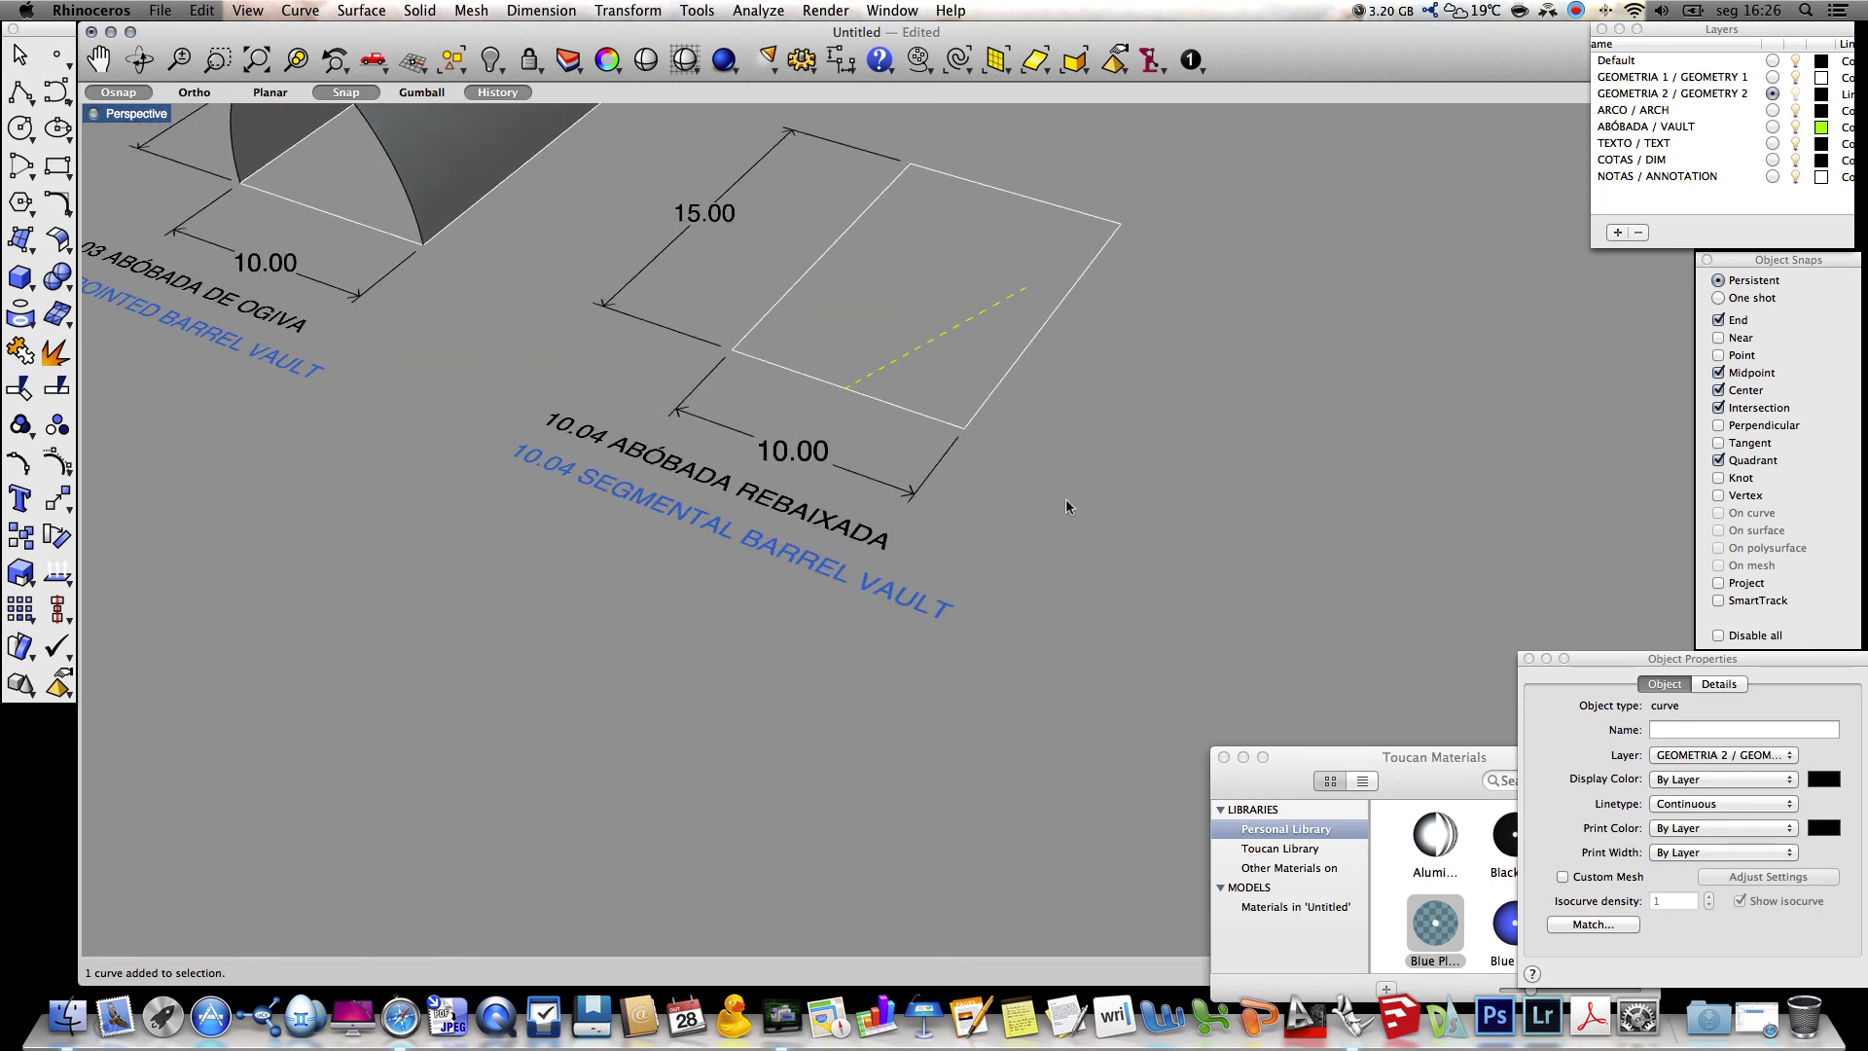
right_click_drag(561, 616, 560, 654, "shift")
right_click_drag(1136, 578, 964, 511)
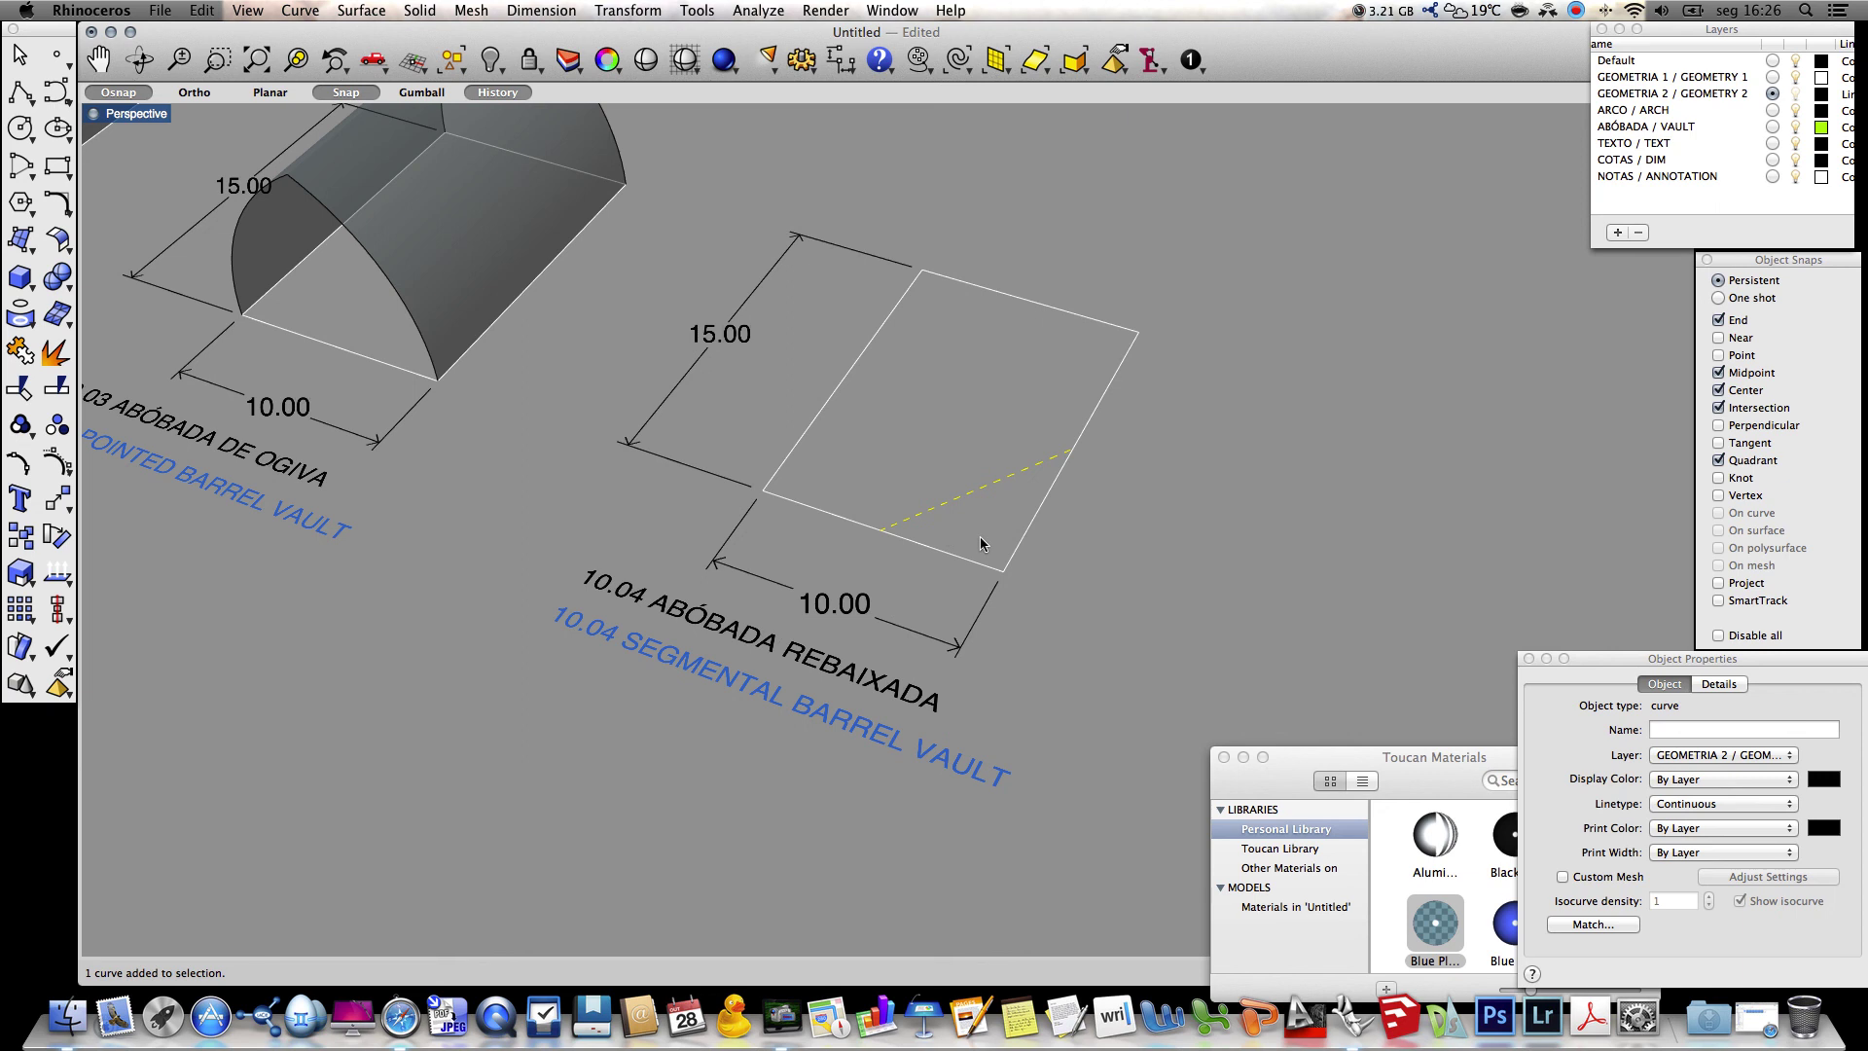
left_click(1103, 560)
Mirror the 45° line across the base's lengthwise centre line, through the front and rear edge midpoints, and delete the original line
type("M")
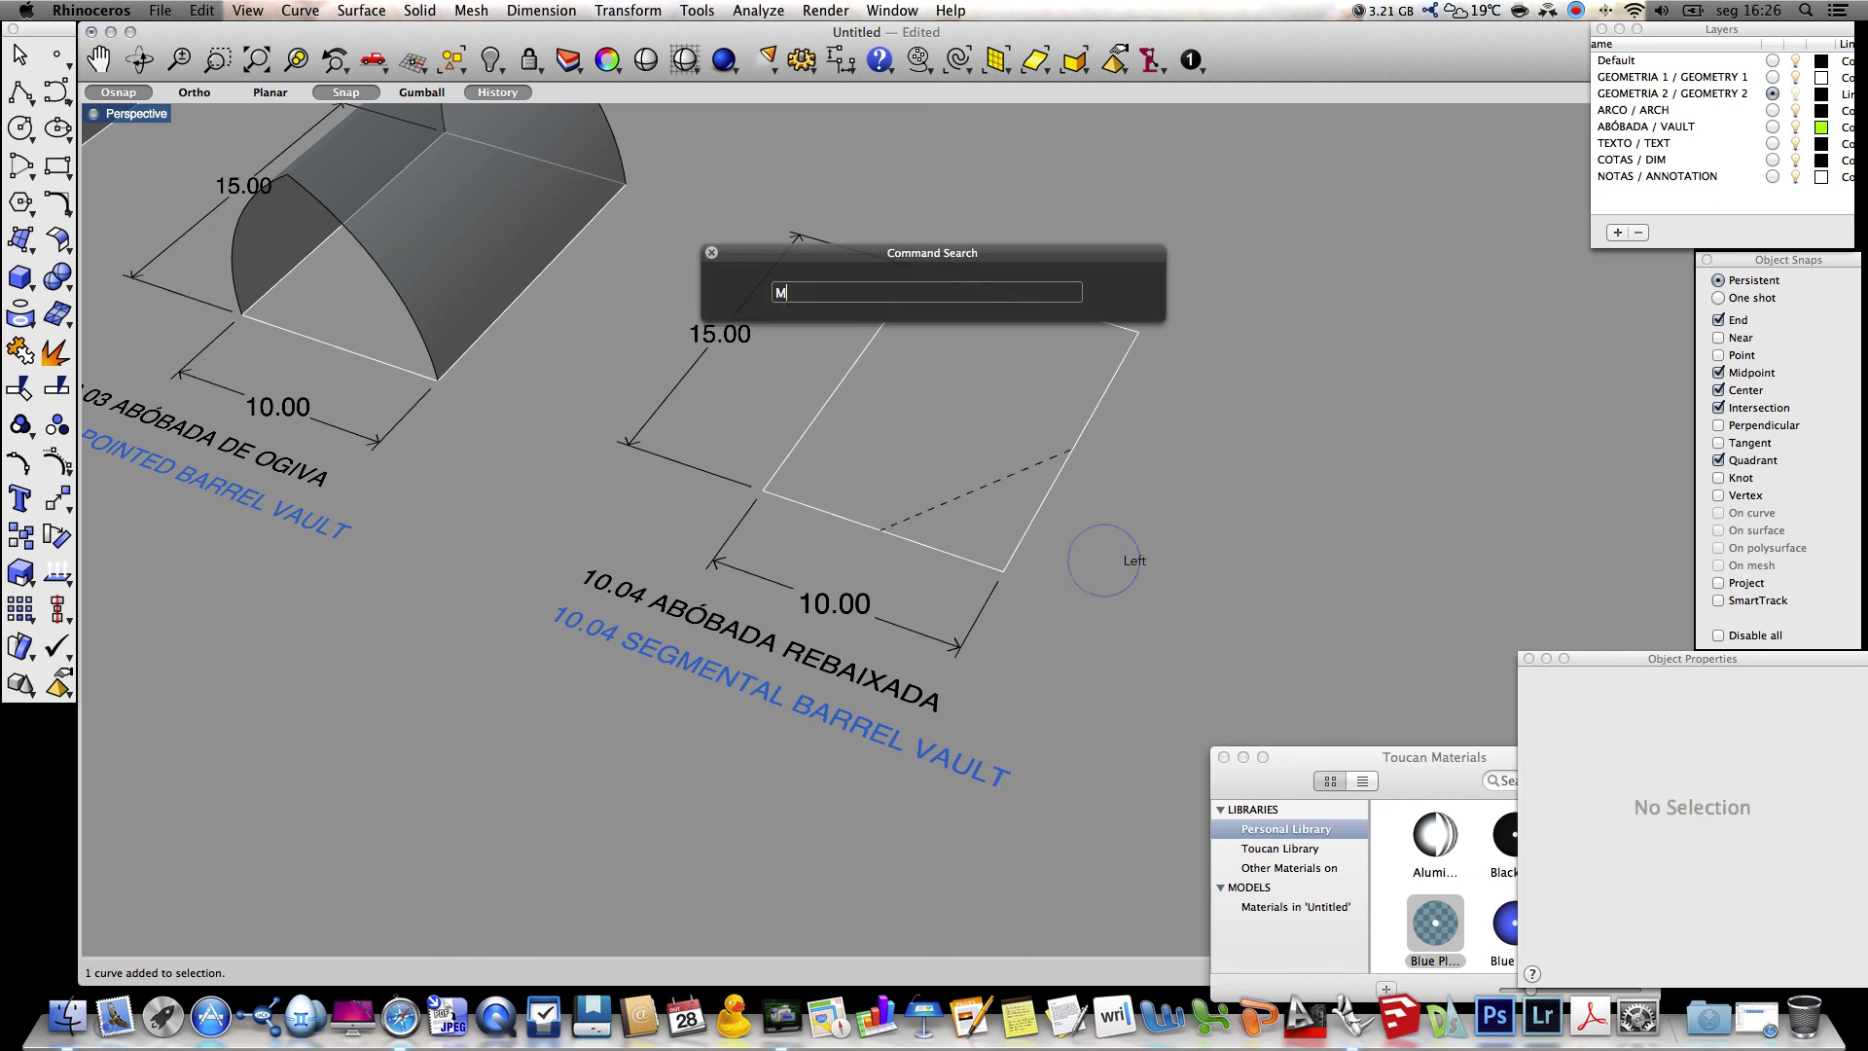
type("irror")
key("Return")
left_click(951, 503)
key("Return")
left_click(878, 530)
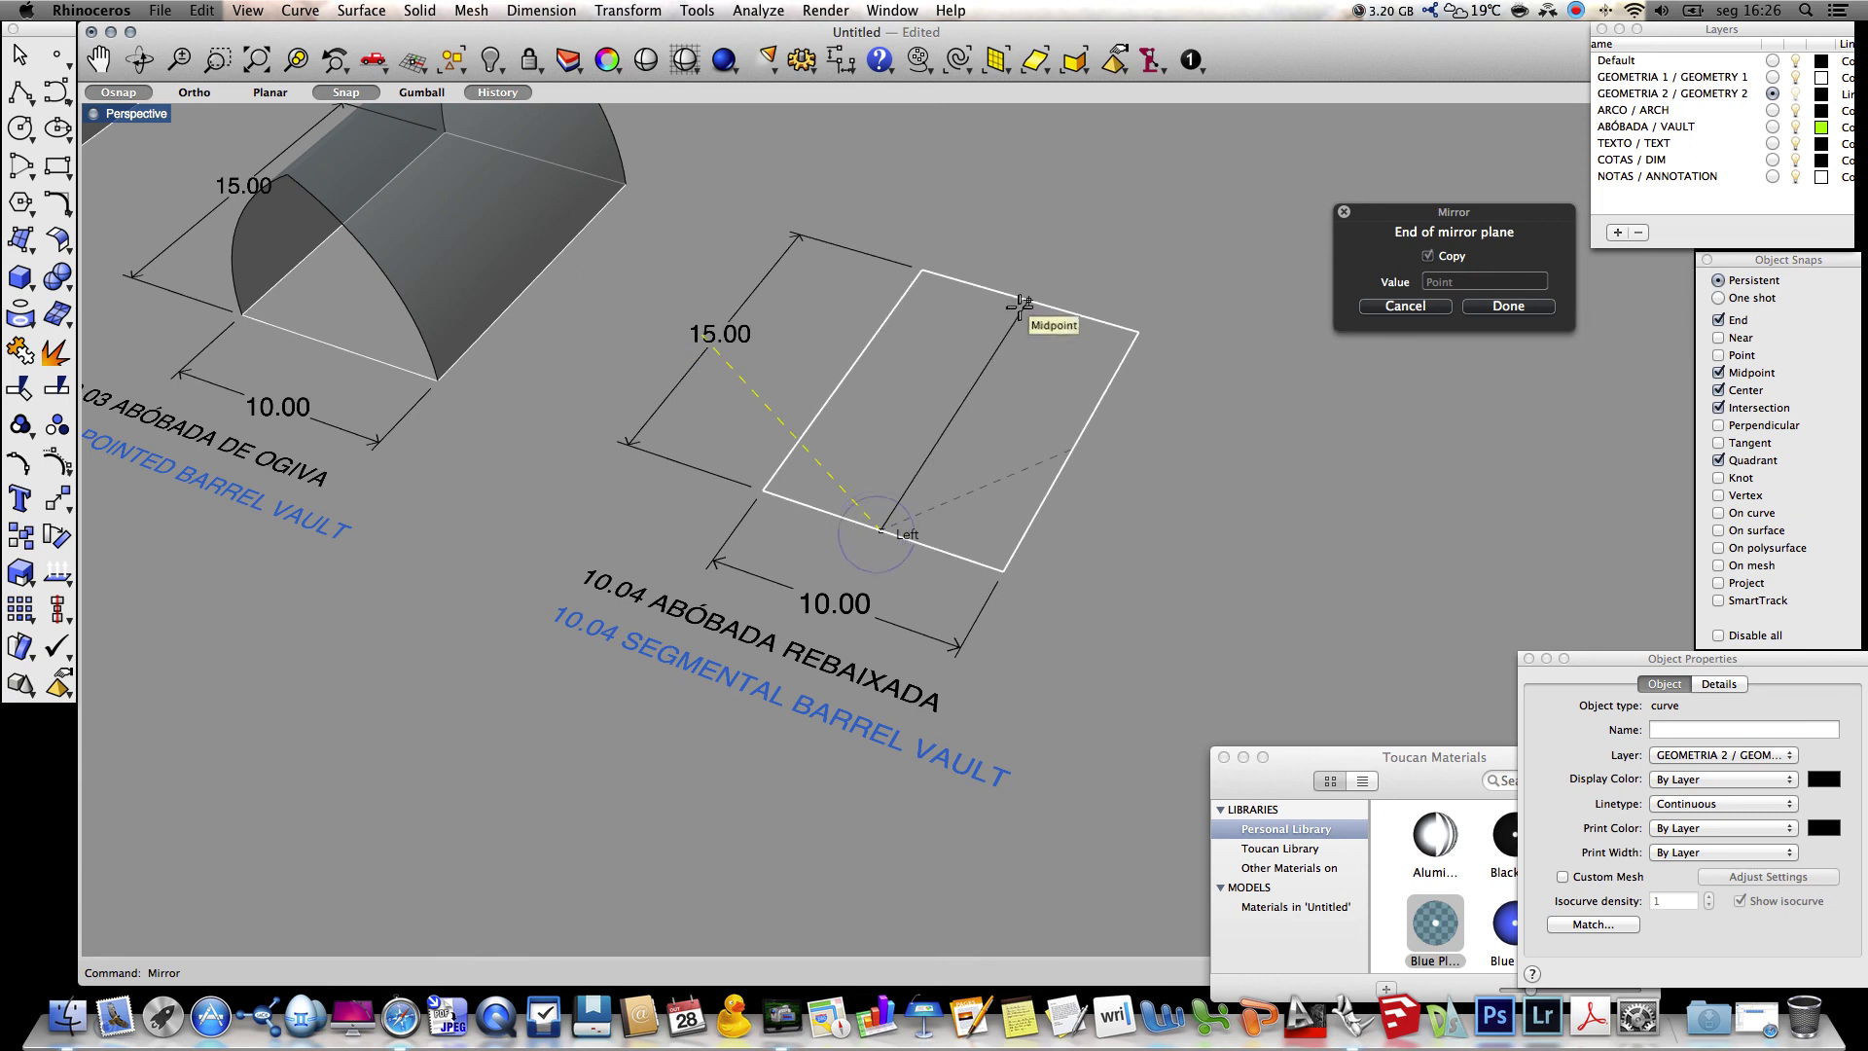
left_click(1021, 306)
right_click_drag(1129, 637, 1122, 589)
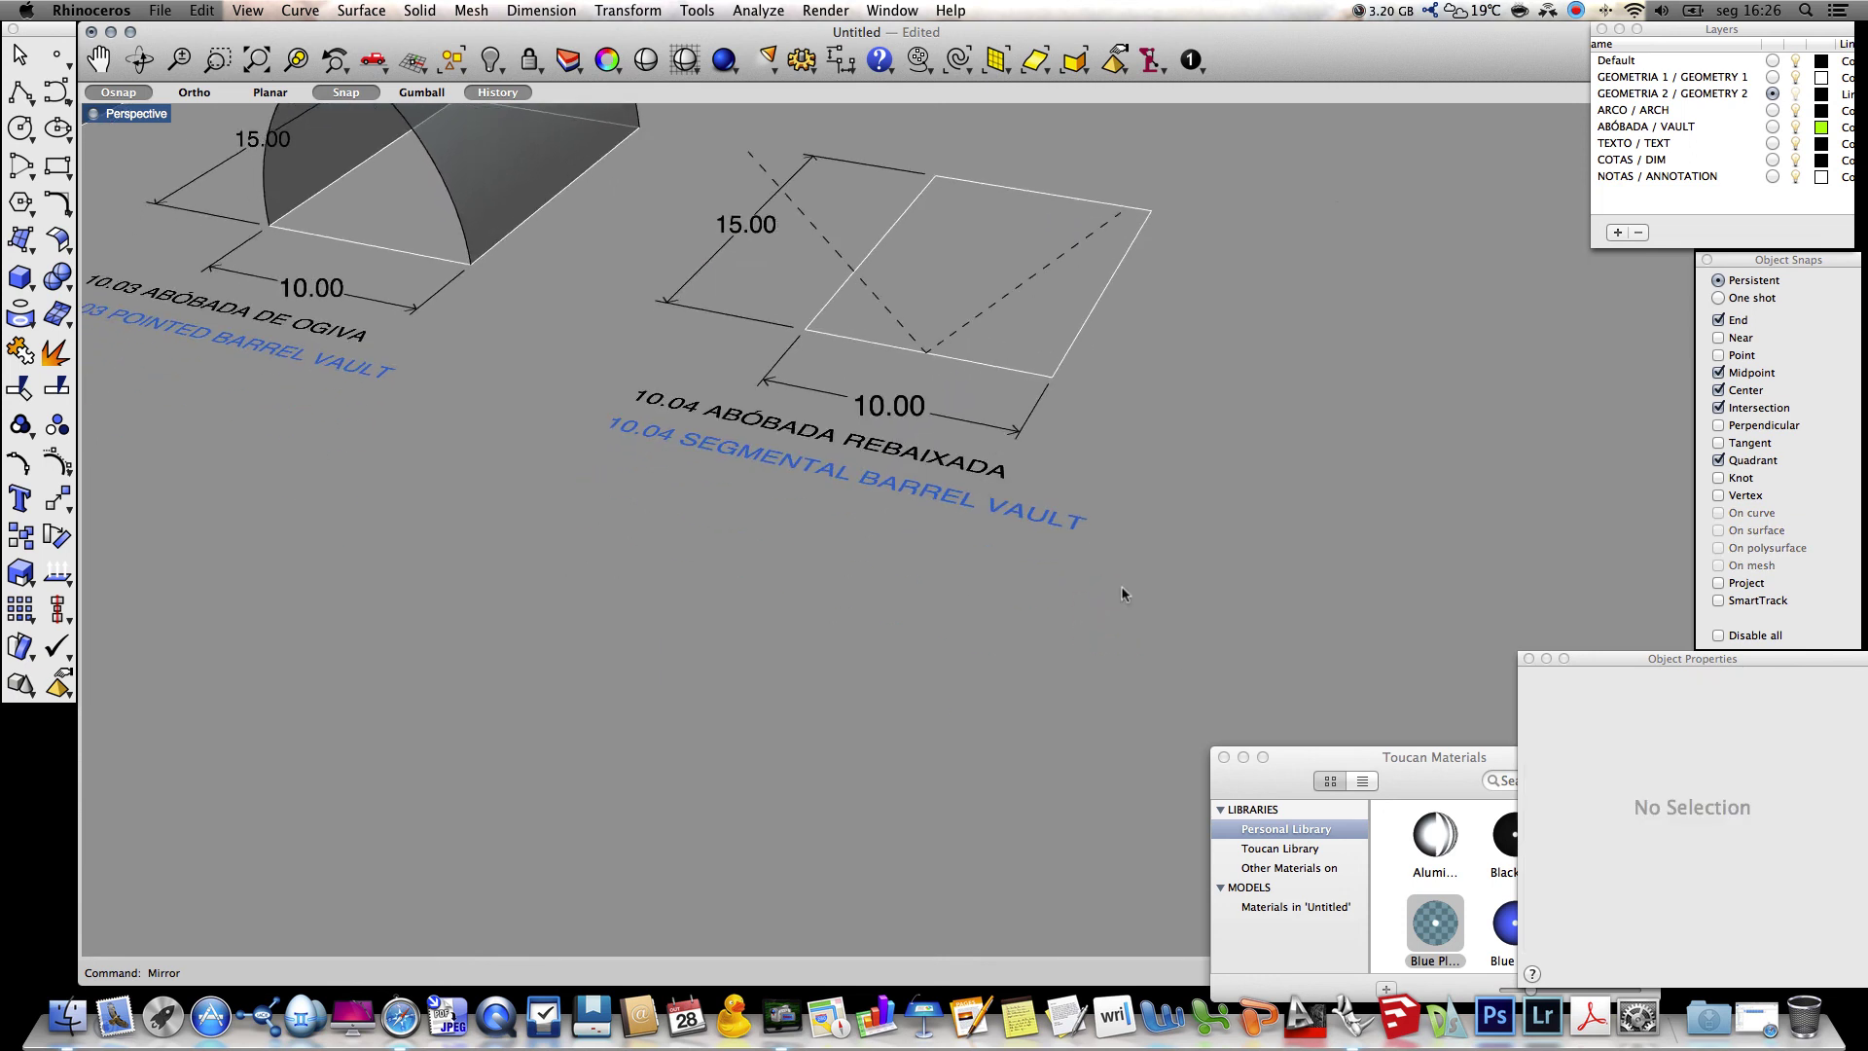
right_click_drag(1122, 594, 1117, 584)
left_click(955, 541)
key("Delete")
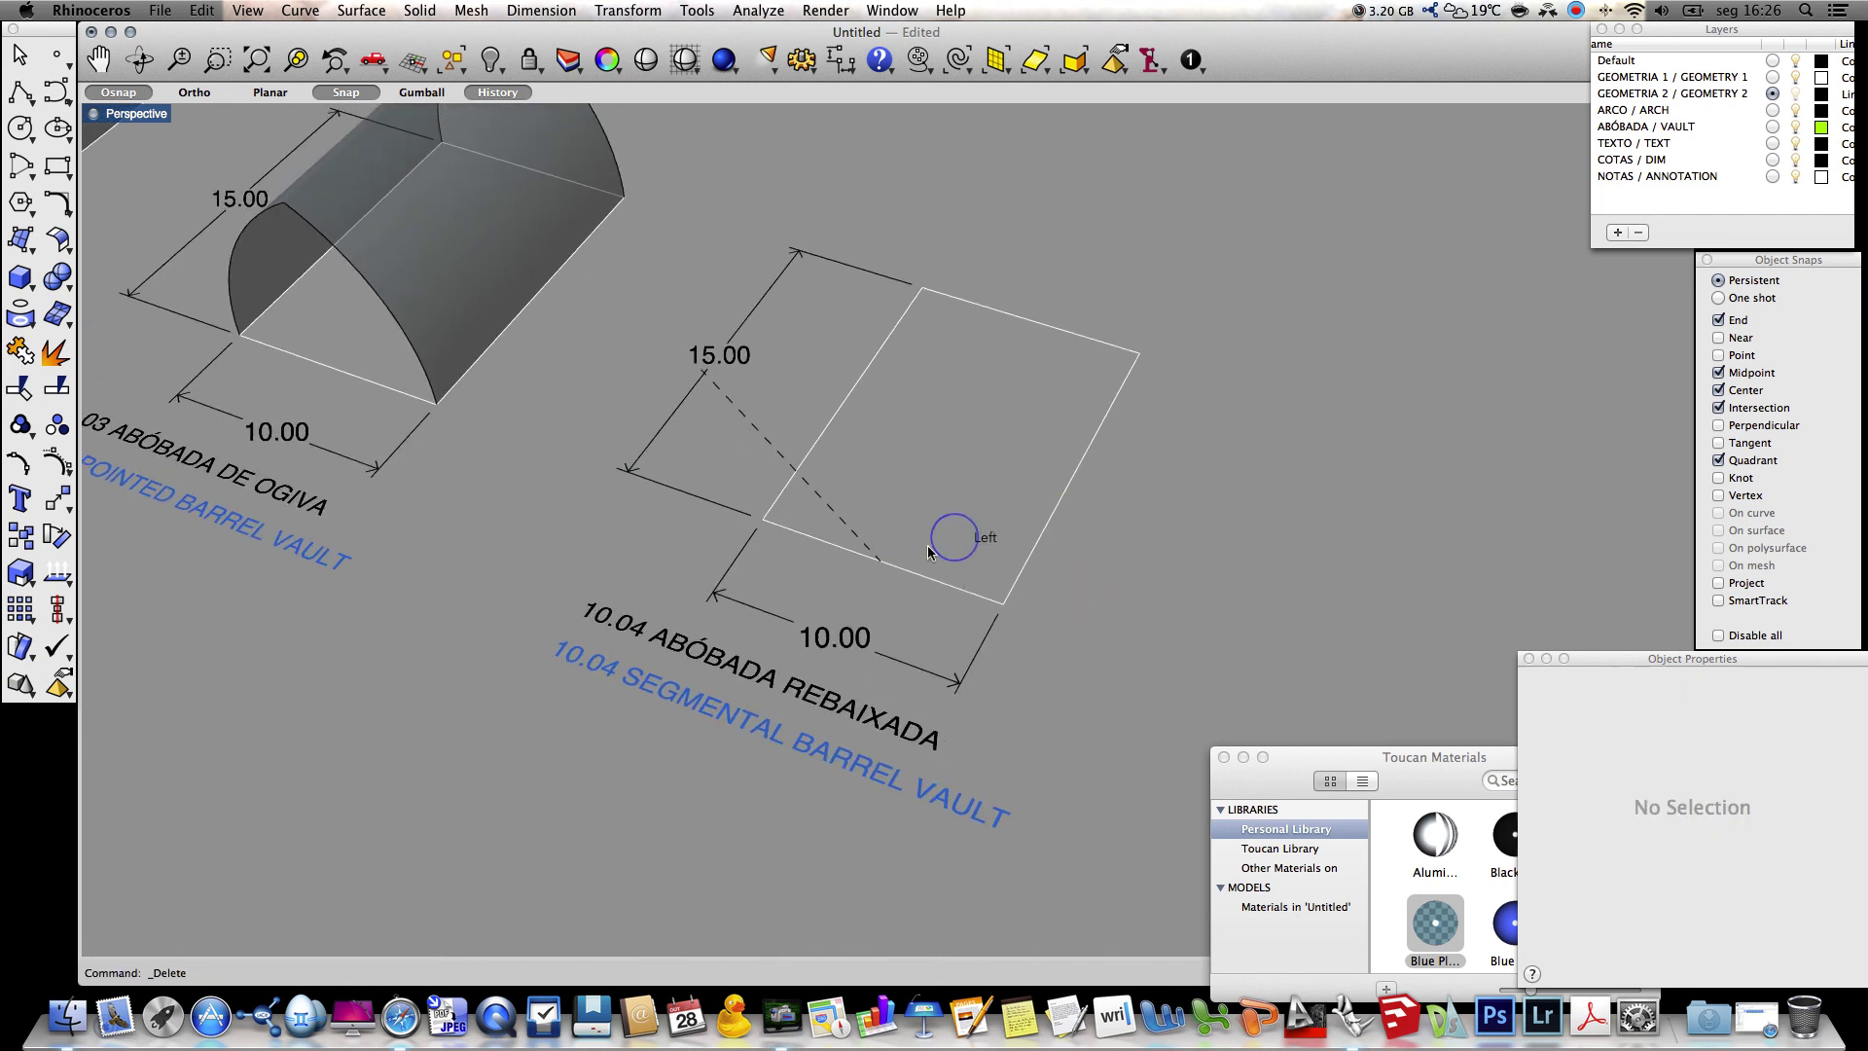
left_click(11, 94)
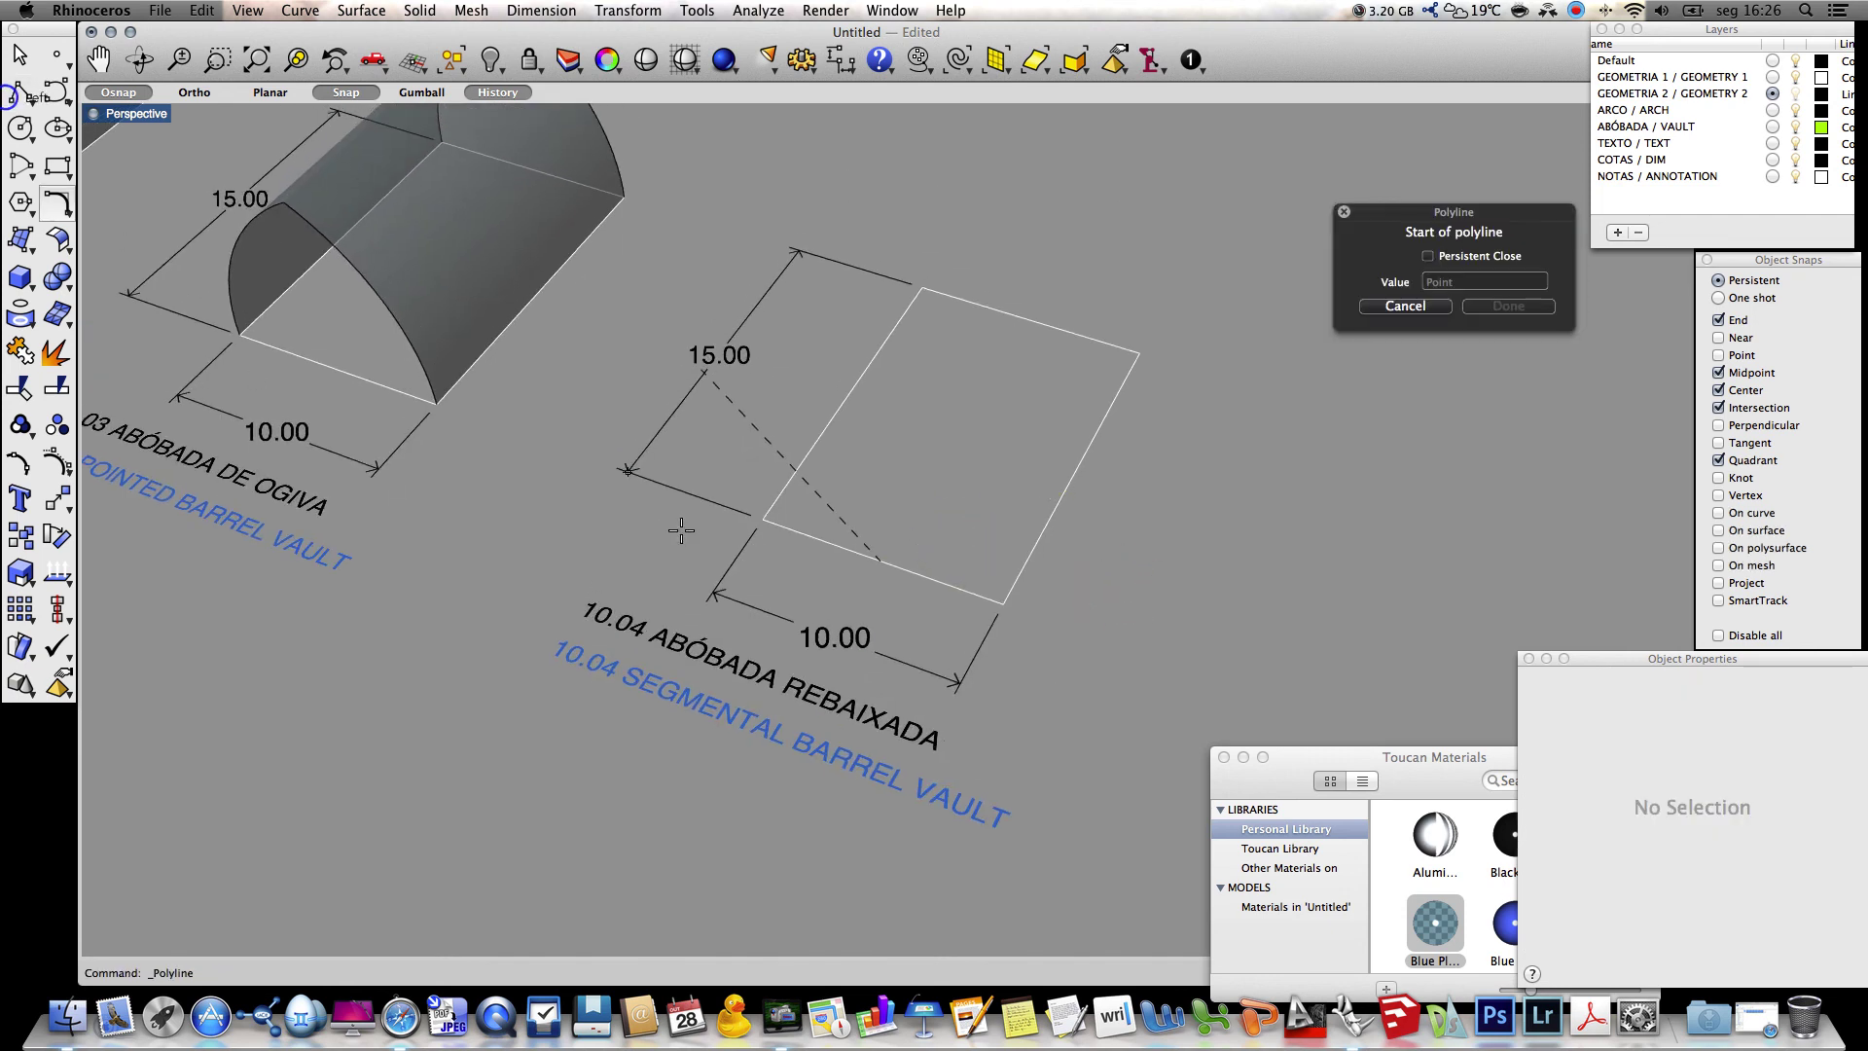
left_click(880, 562)
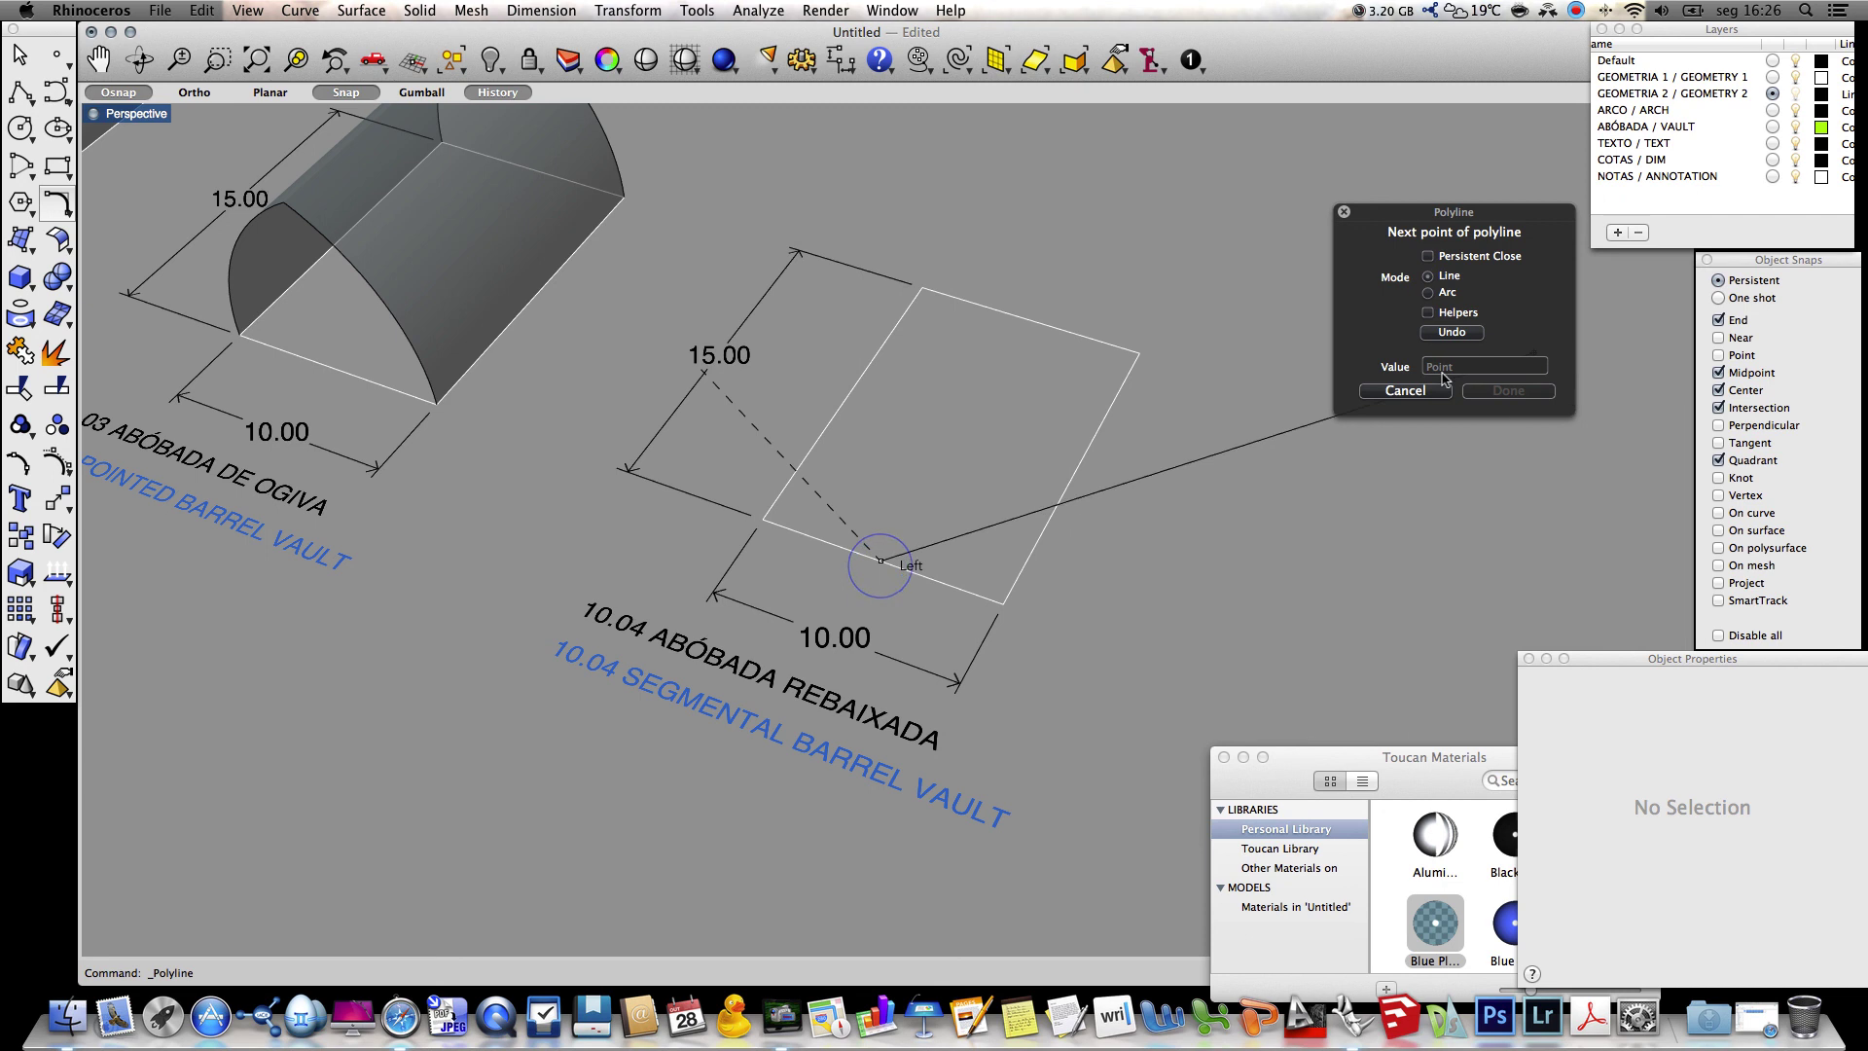
type("@10<0<60")
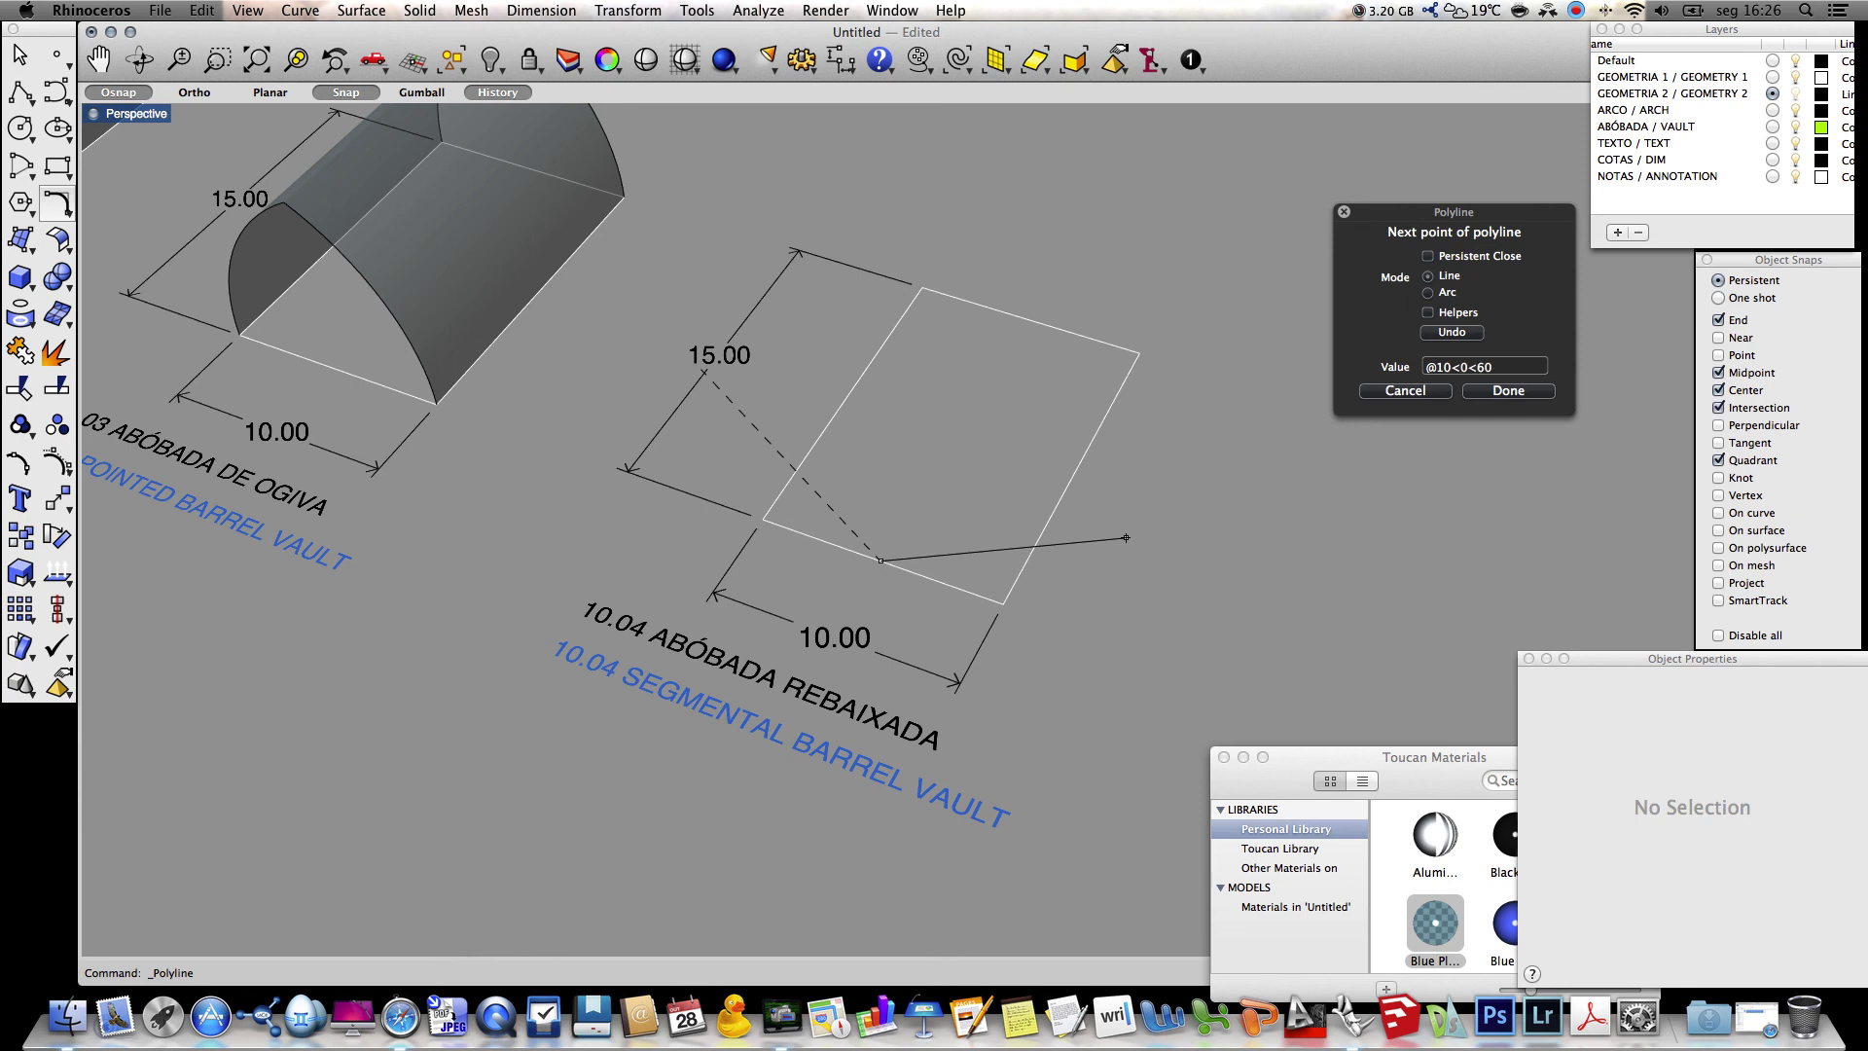
key("Return")
key("Return")
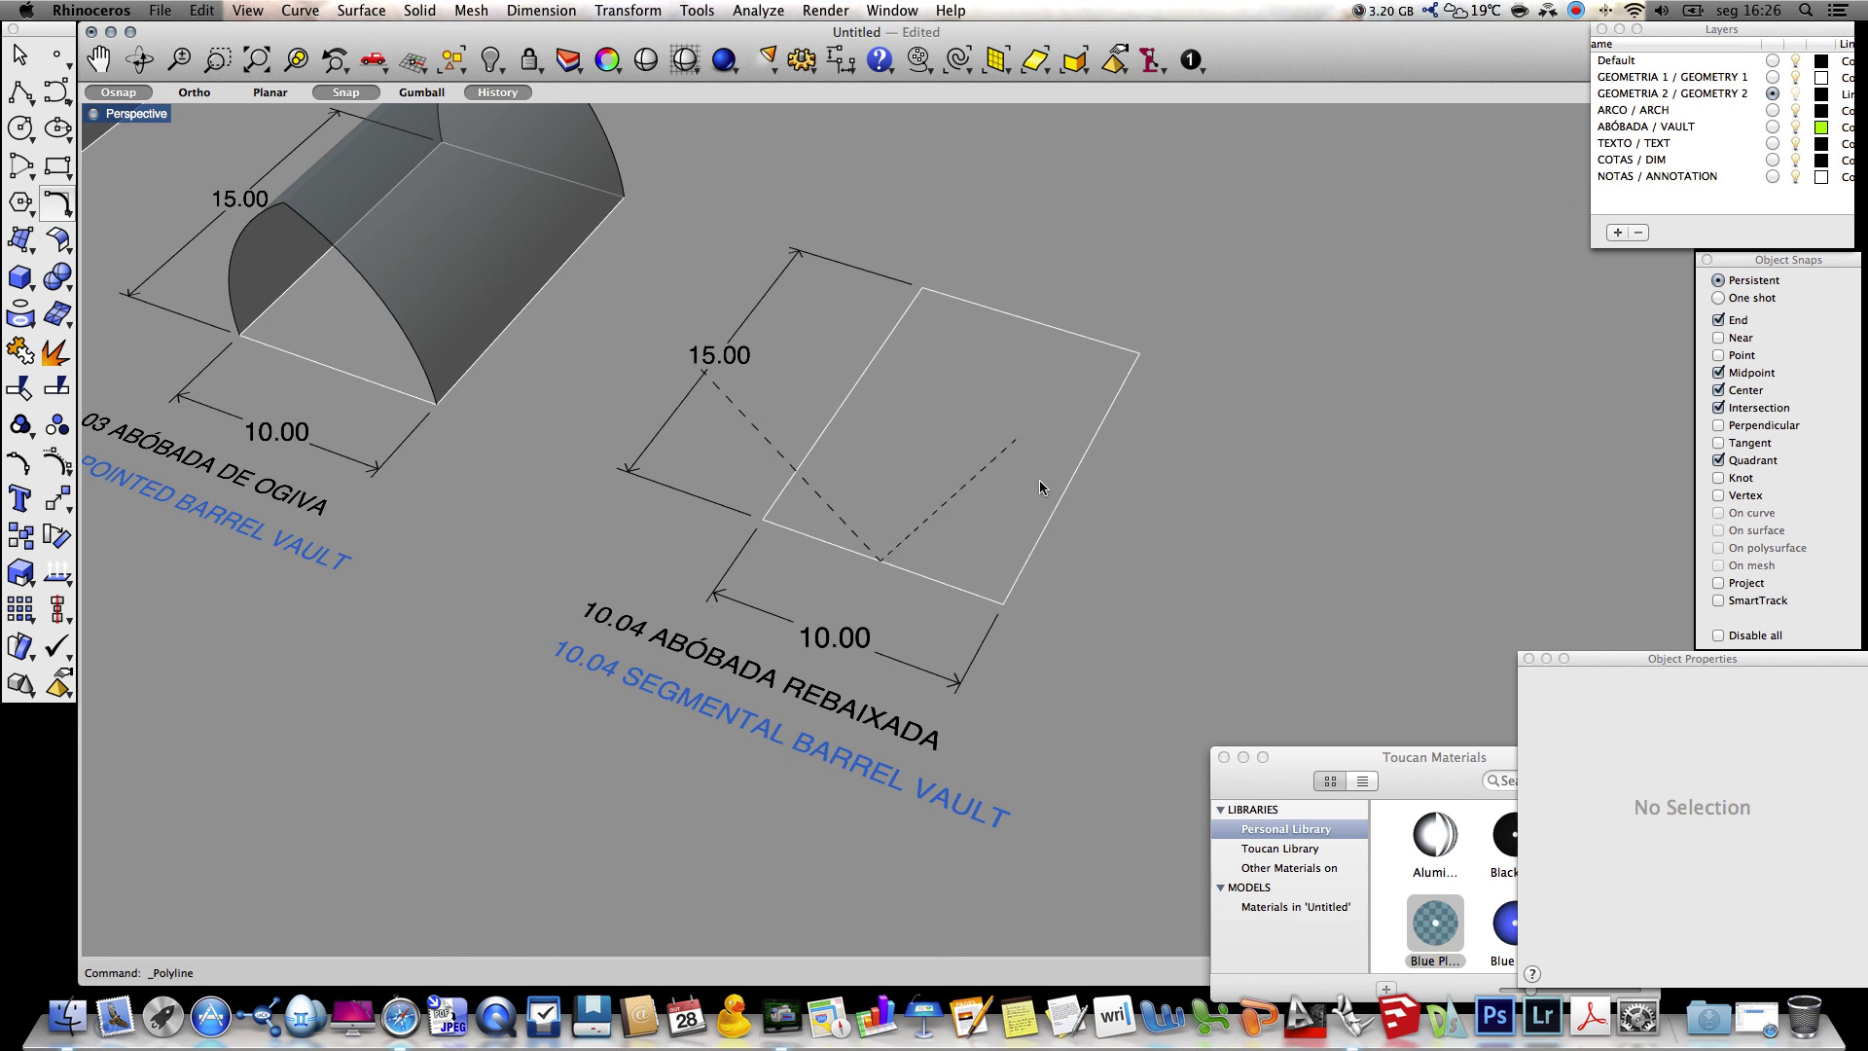
left_click(839, 518)
key("Delete")
Mirror a copy of the 60° line across the base's lengthwise centre line, from the front edge's midpoint to the rear edge's midpoint
type("Mirror")
key("Return")
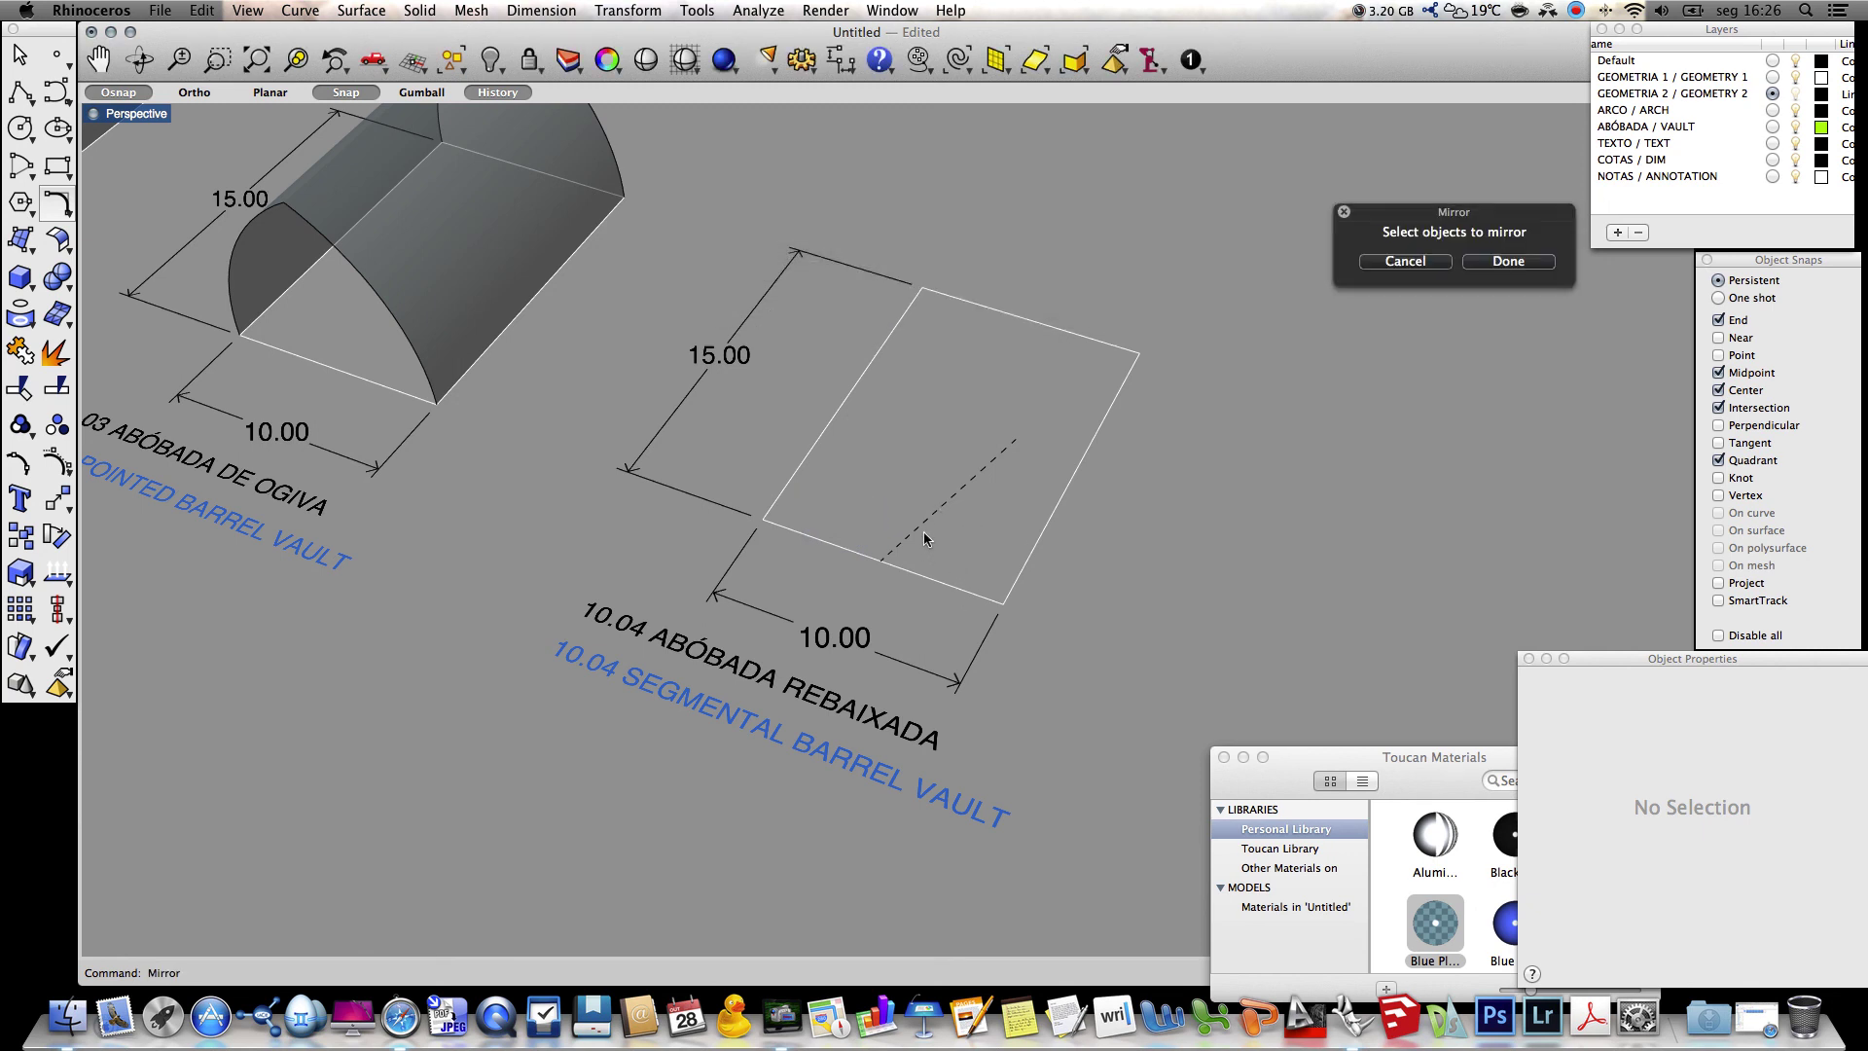
left_click(932, 525)
key("Return")
left_click(881, 562)
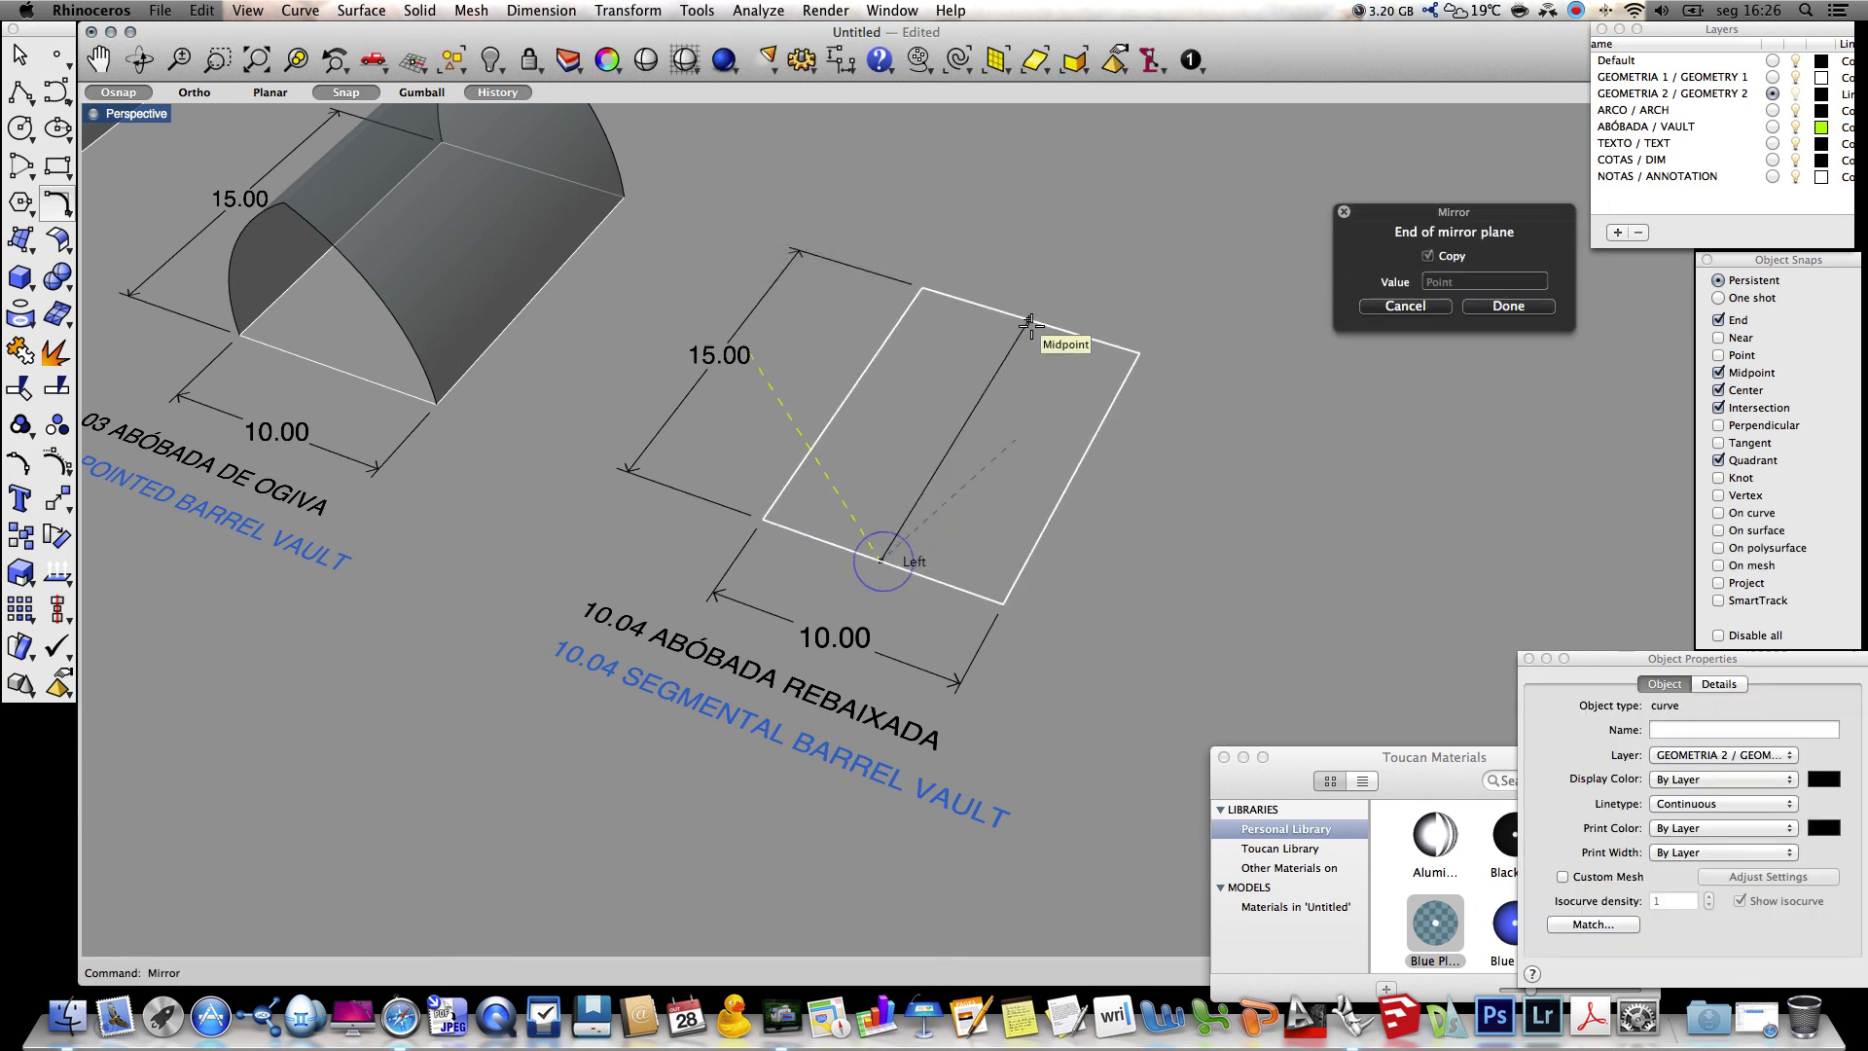
left_click(1031, 324)
right_click_drag(1150, 510, 1119, 512)
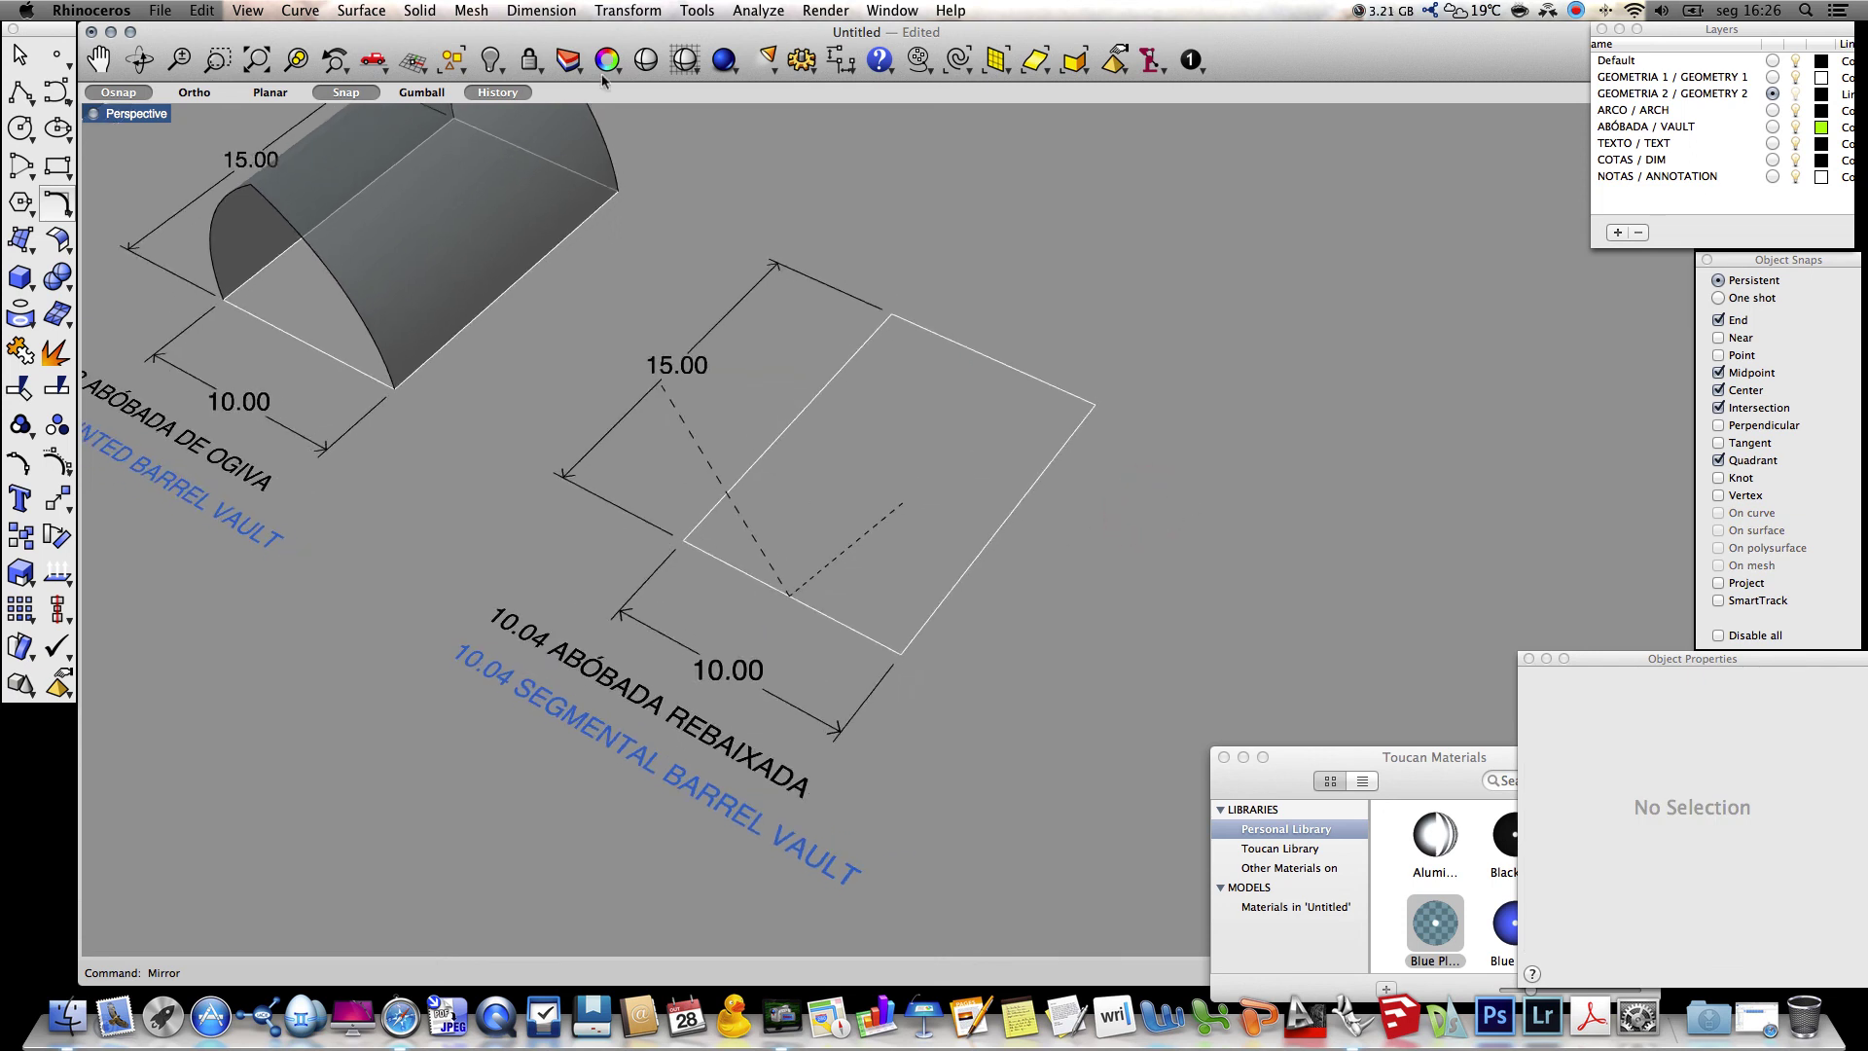
Draw vertical lines on the ARCO / ARCH layer from the fourth base's two front corners, starting with one 10 high
left_click(1773, 110)
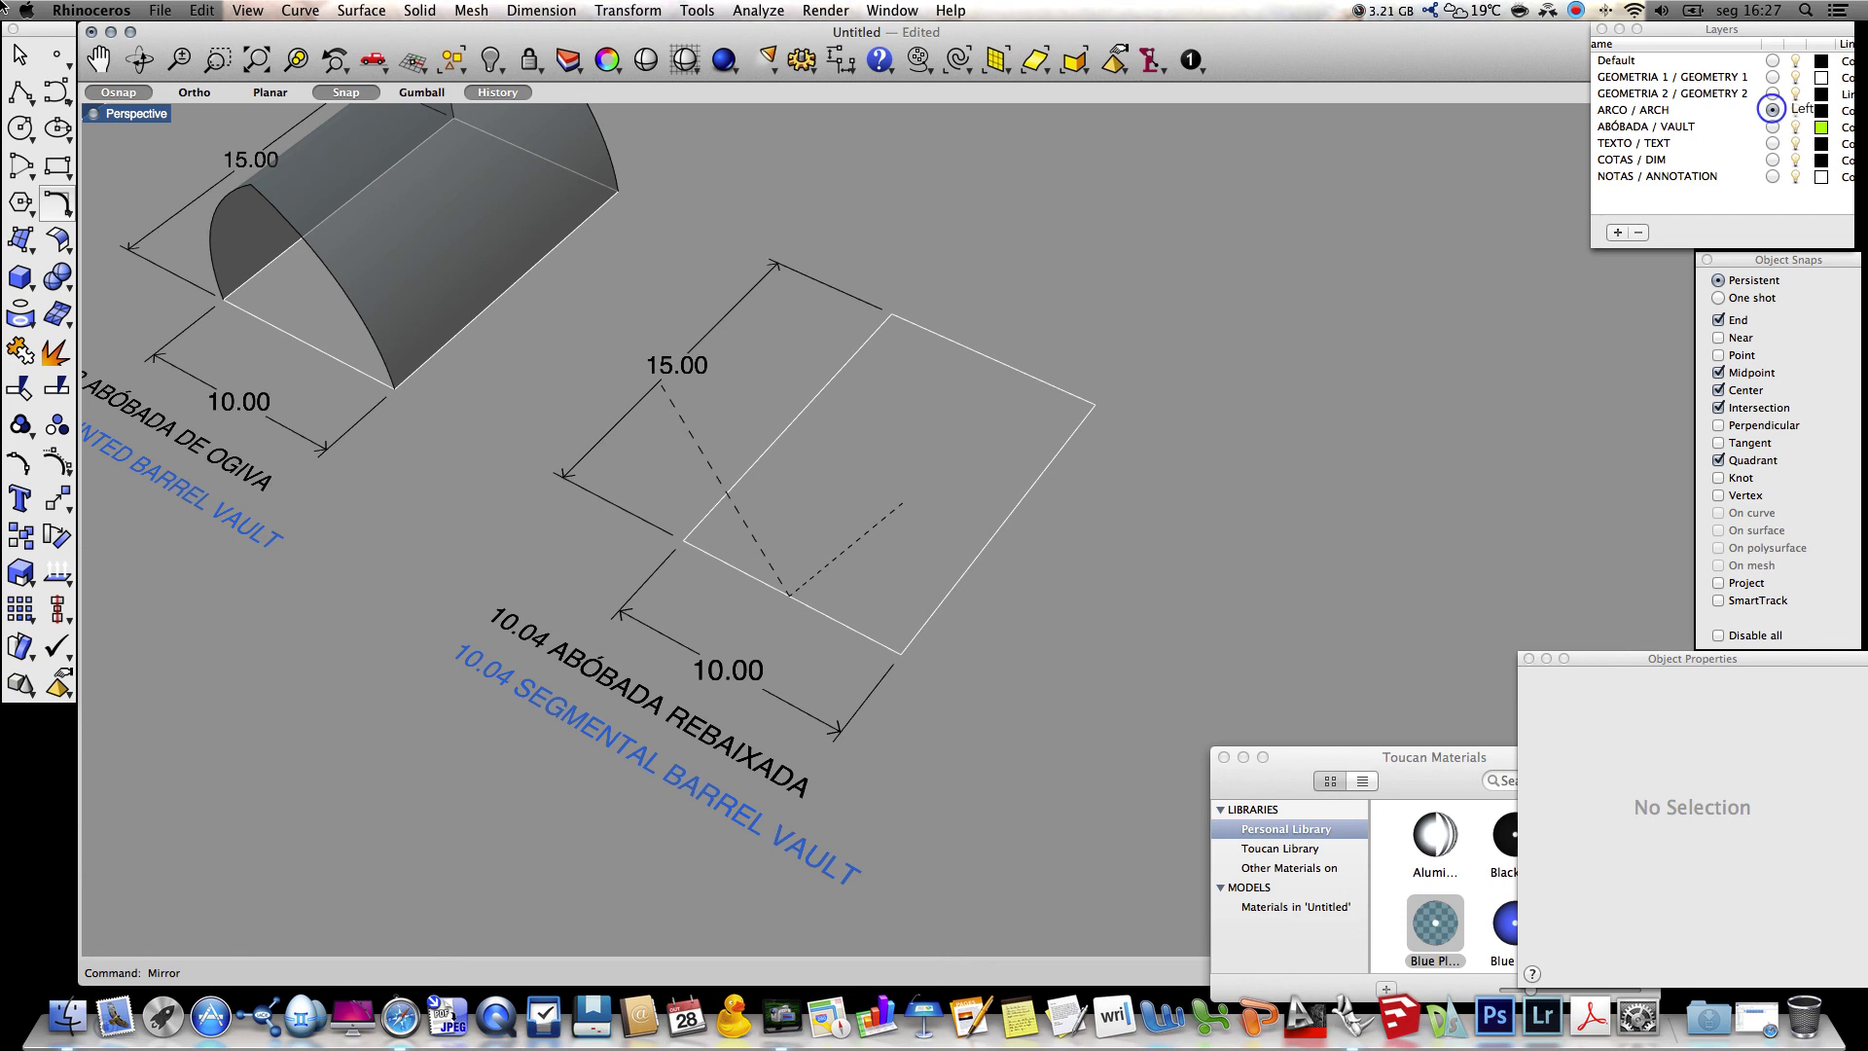
left_click(302, 11)
mouse_move(317, 89)
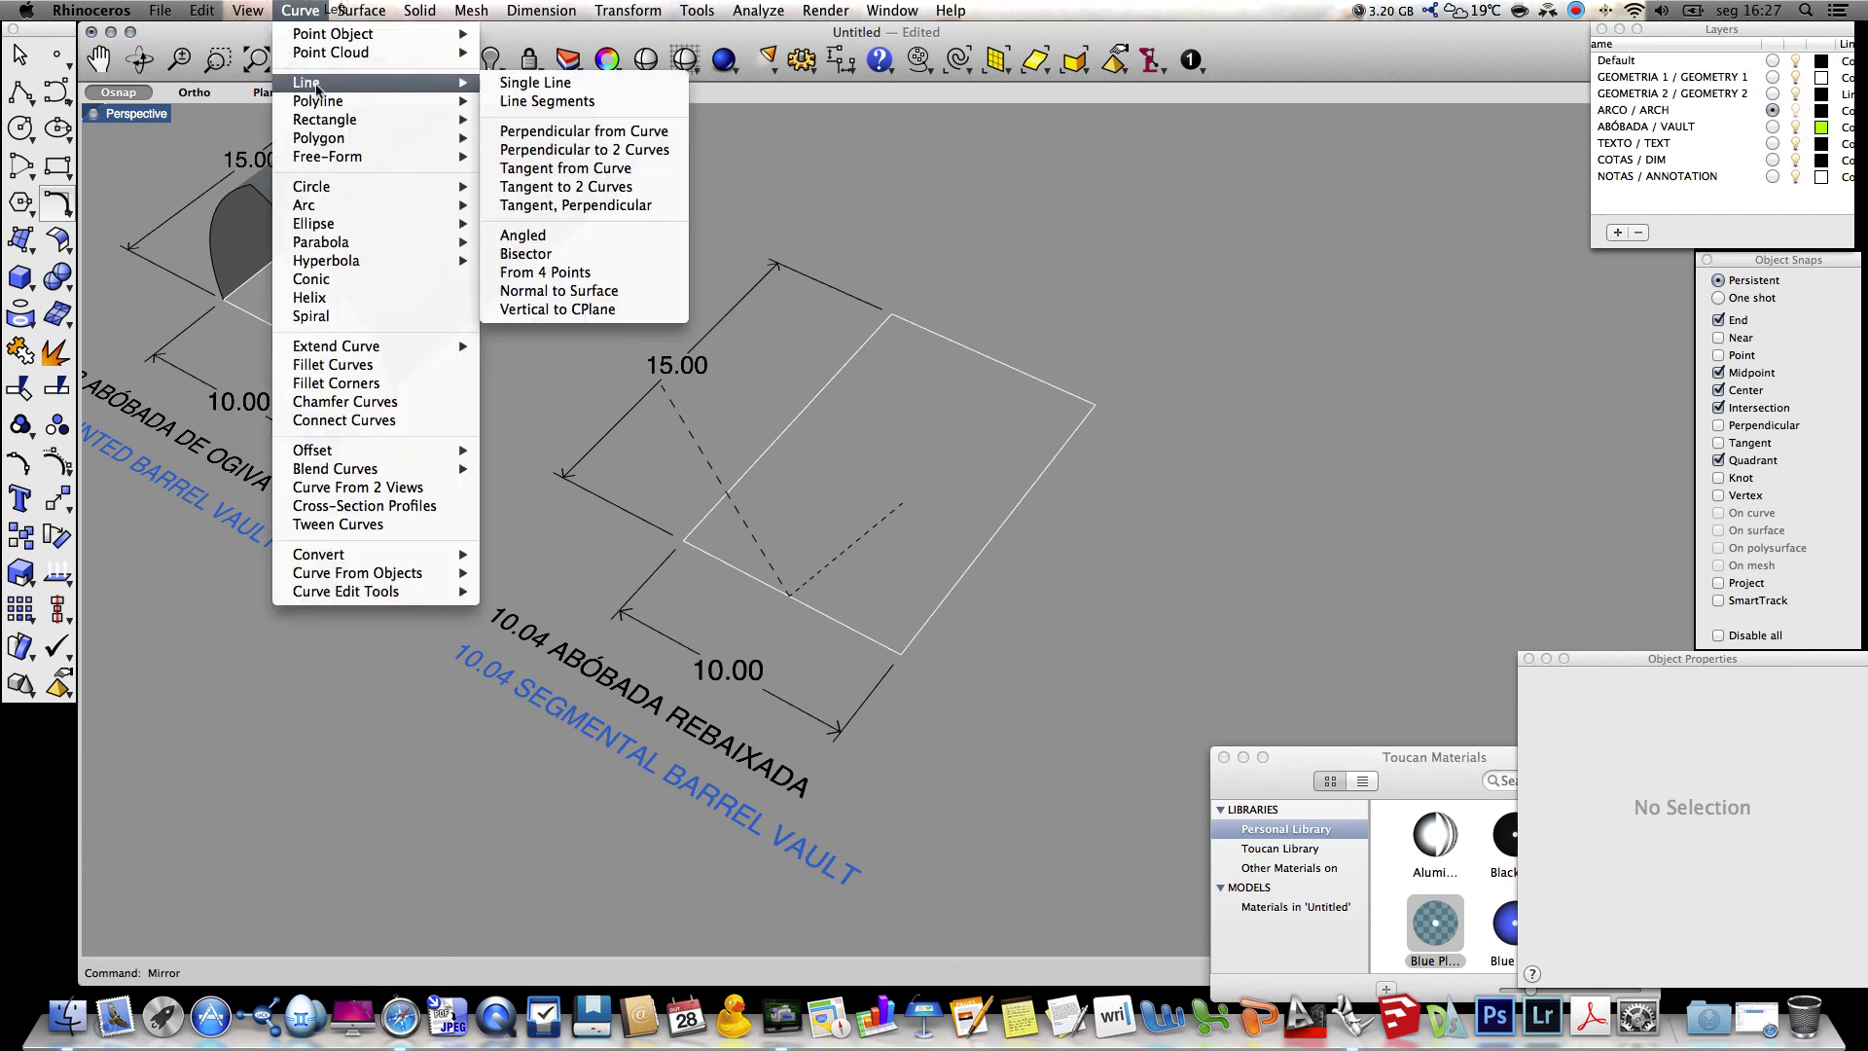
left_click(594, 309)
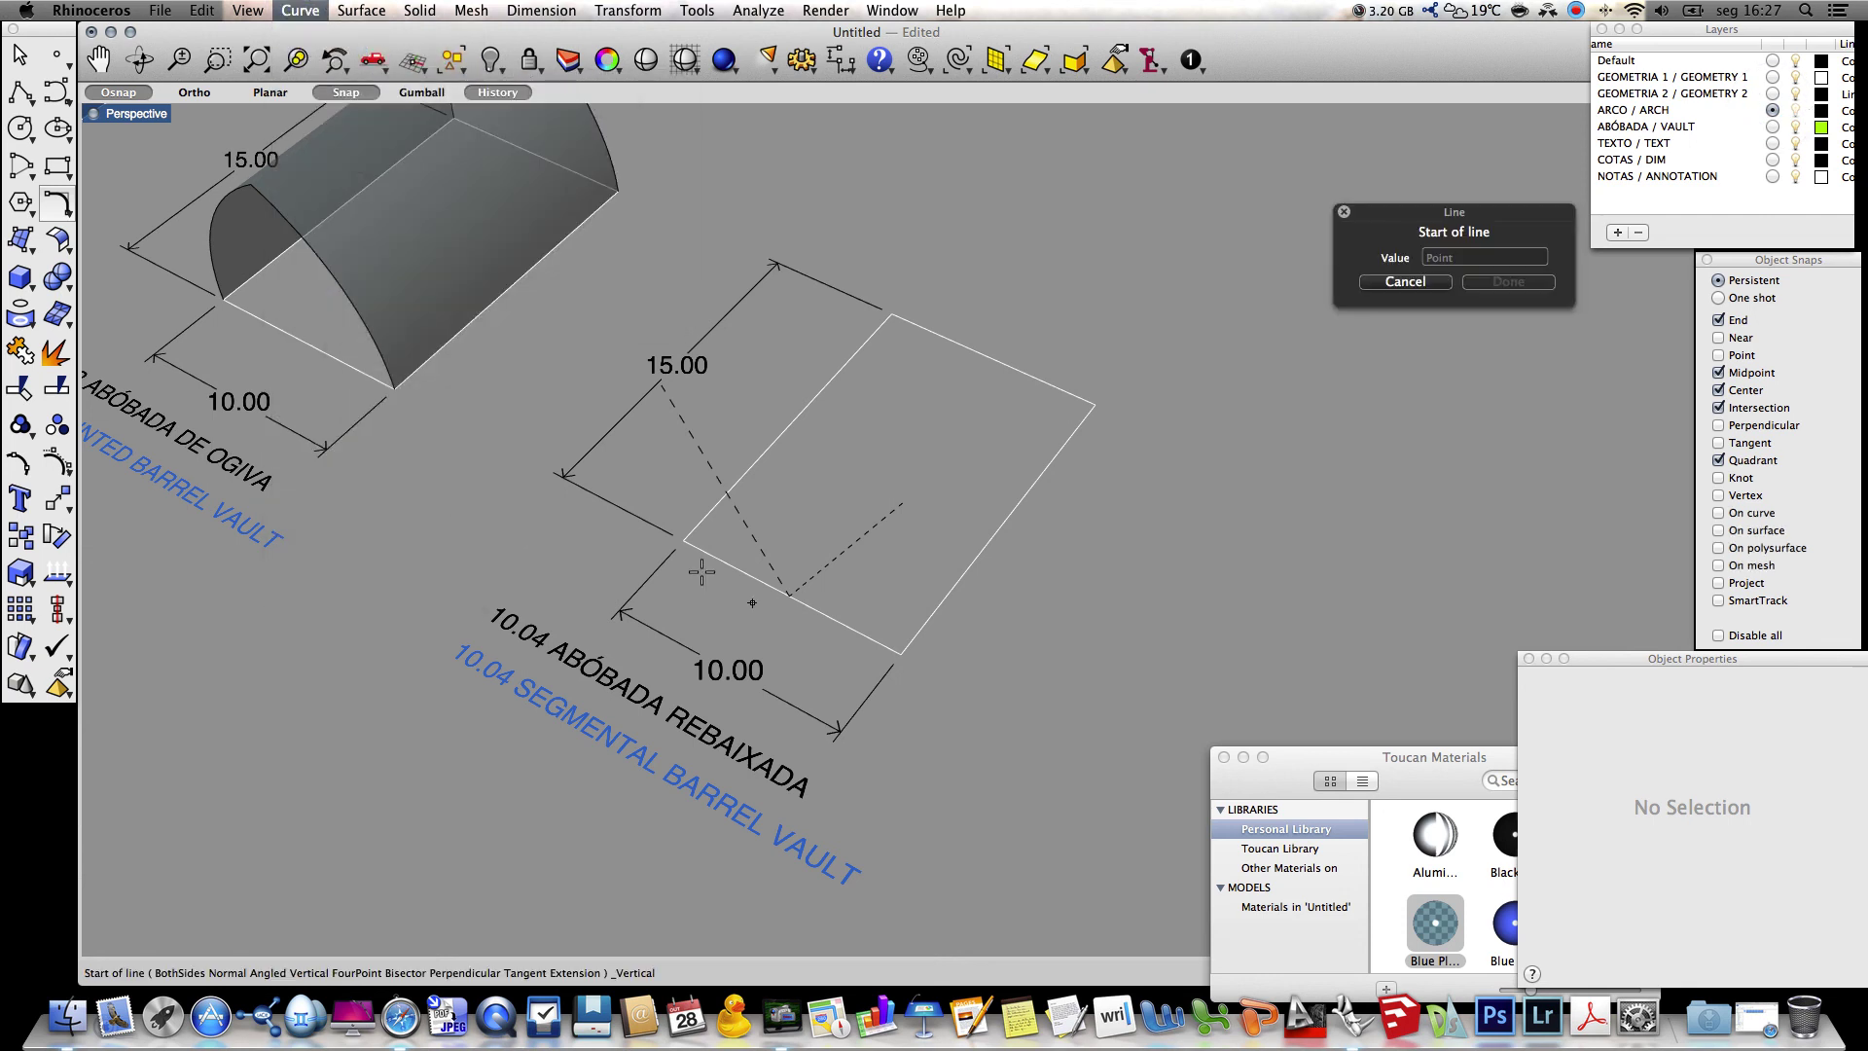
left_click(685, 540)
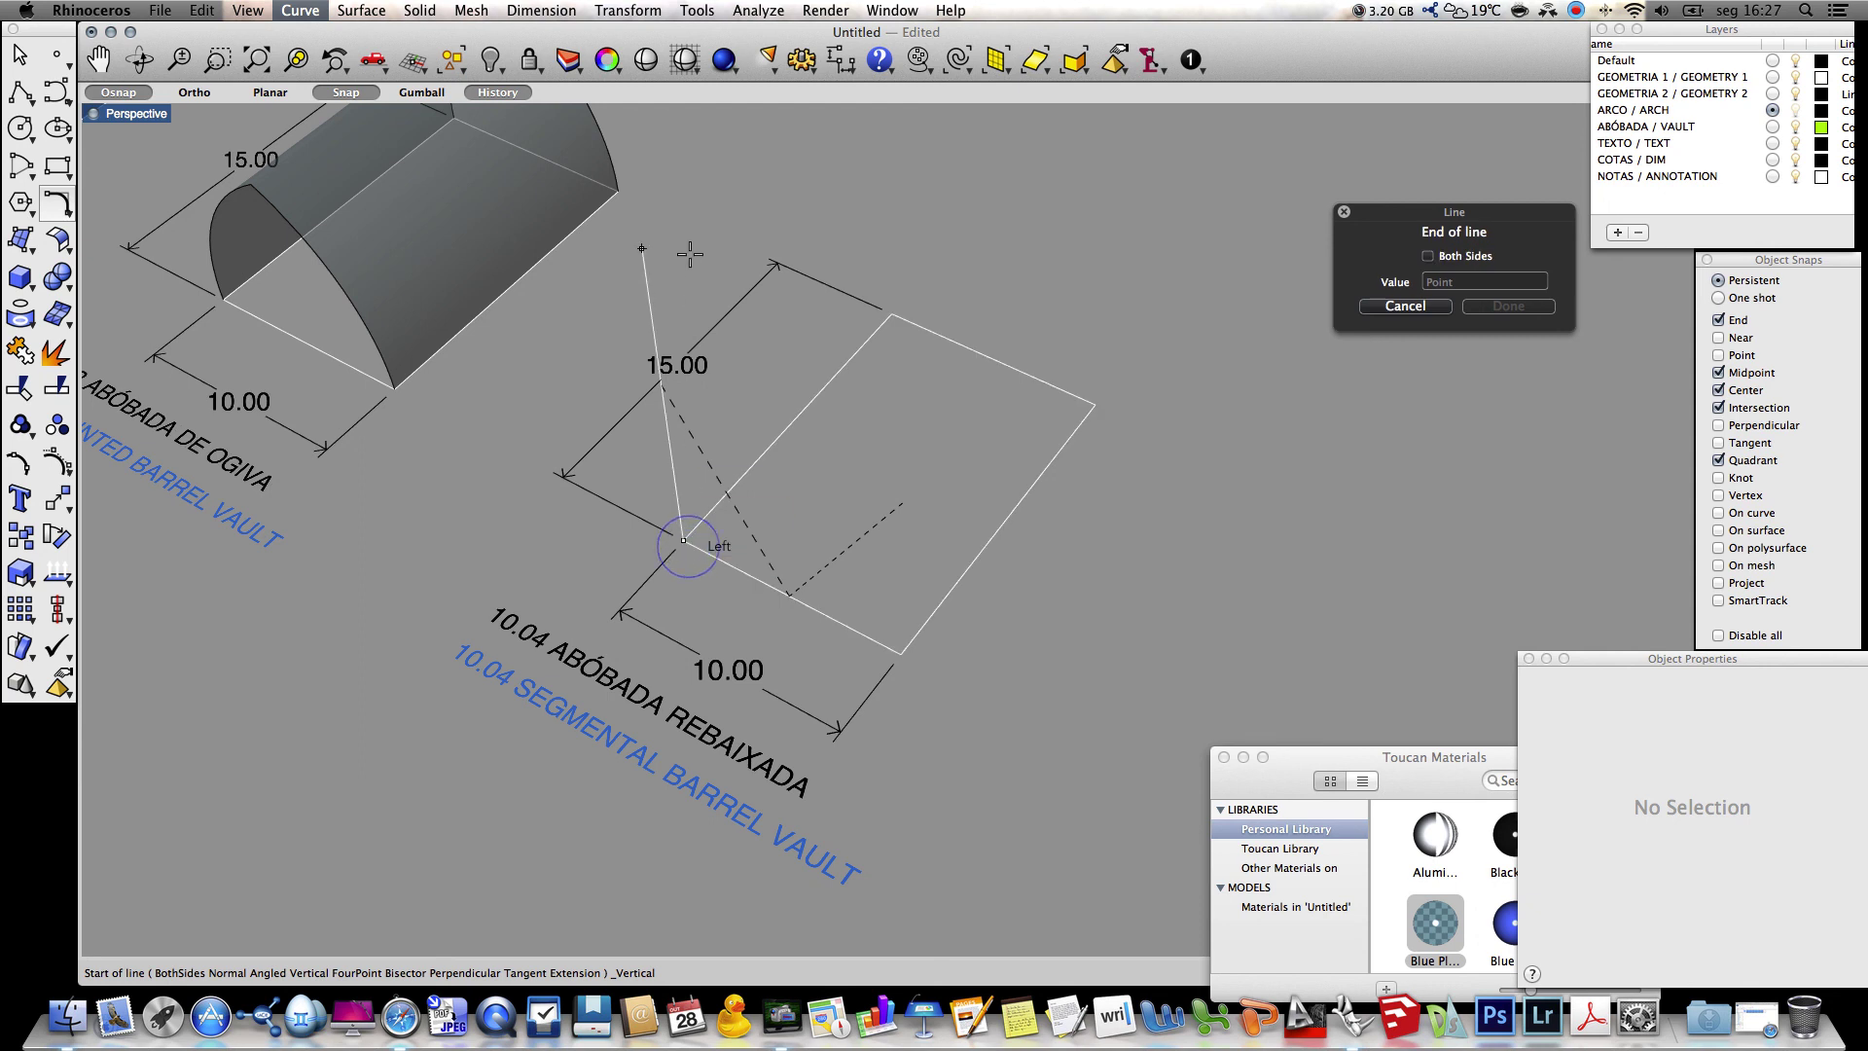
type("10")
left_click(684, 205)
key("Return")
left_click(904, 649)
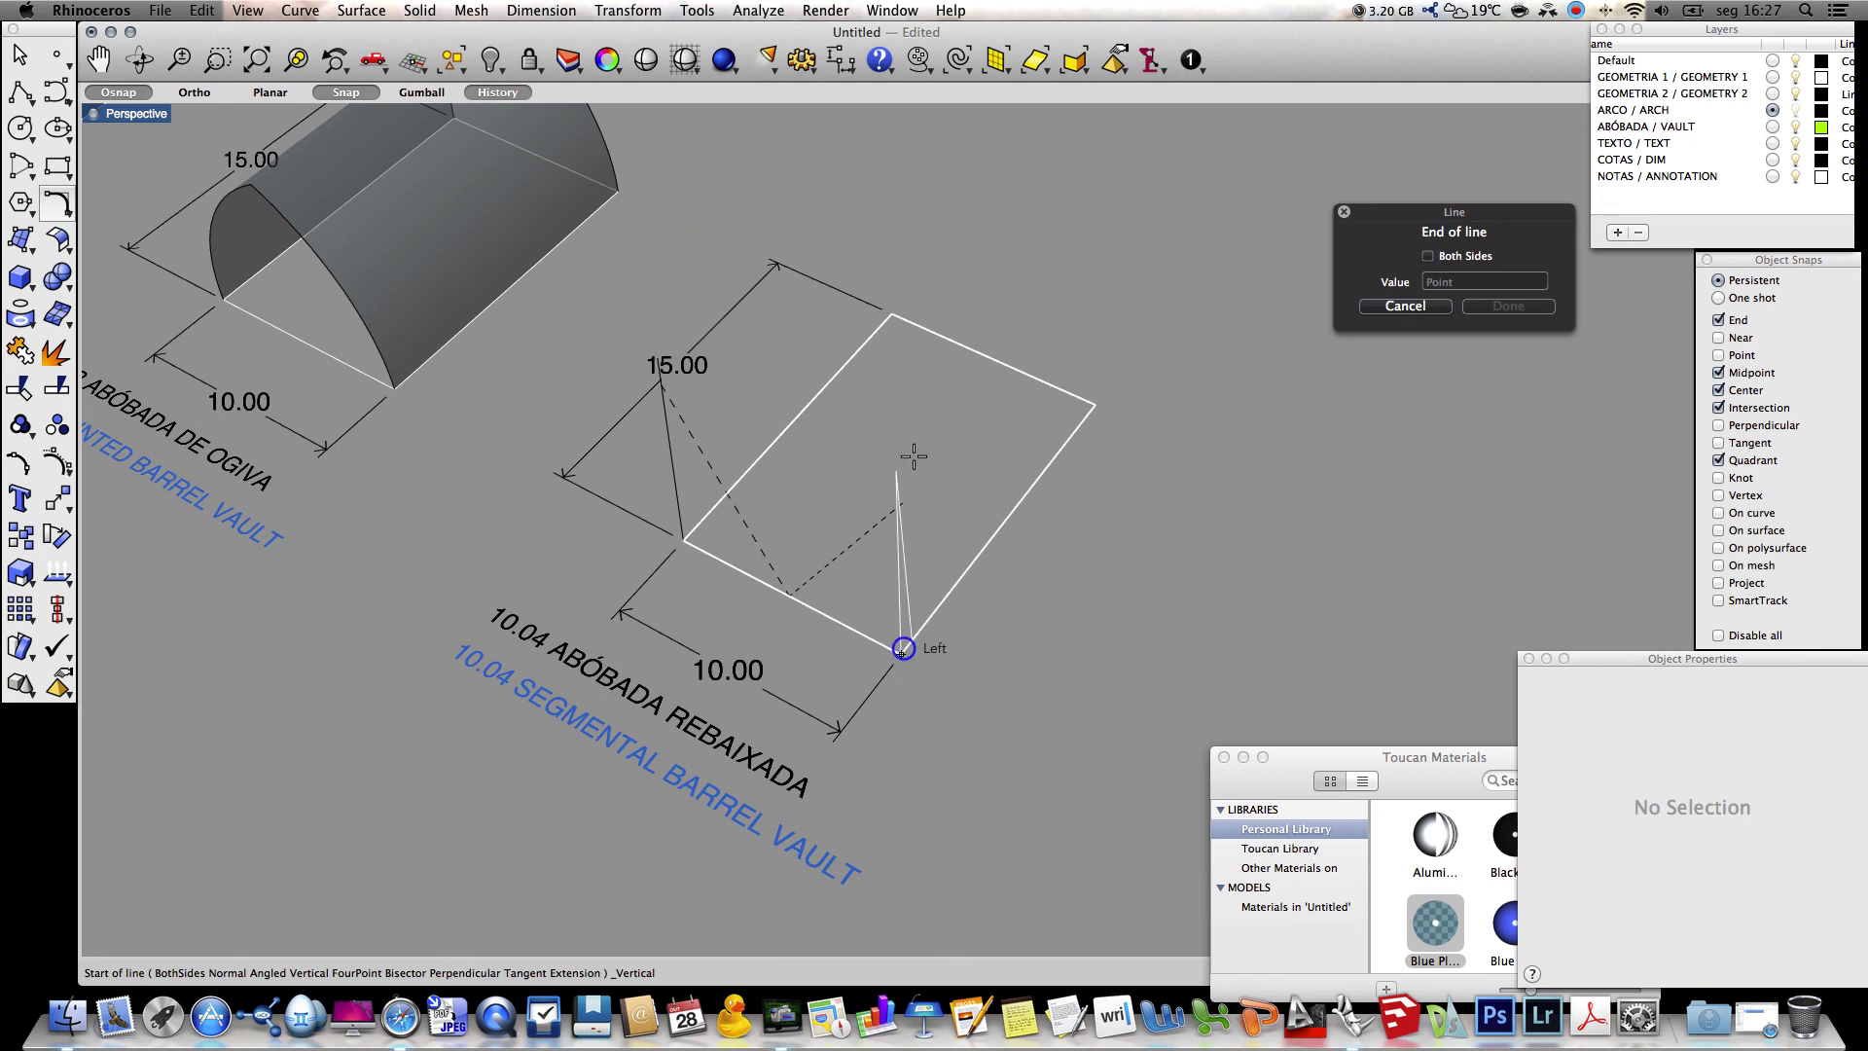
left_click(904, 417)
Trim the two vertical lines above the ends of the dashed 60° guide lines
mouse_move(984, 622)
right_mouse_down()
mouse_move(1048, 608)
mouse_move(993, 593)
right_mouse_up()
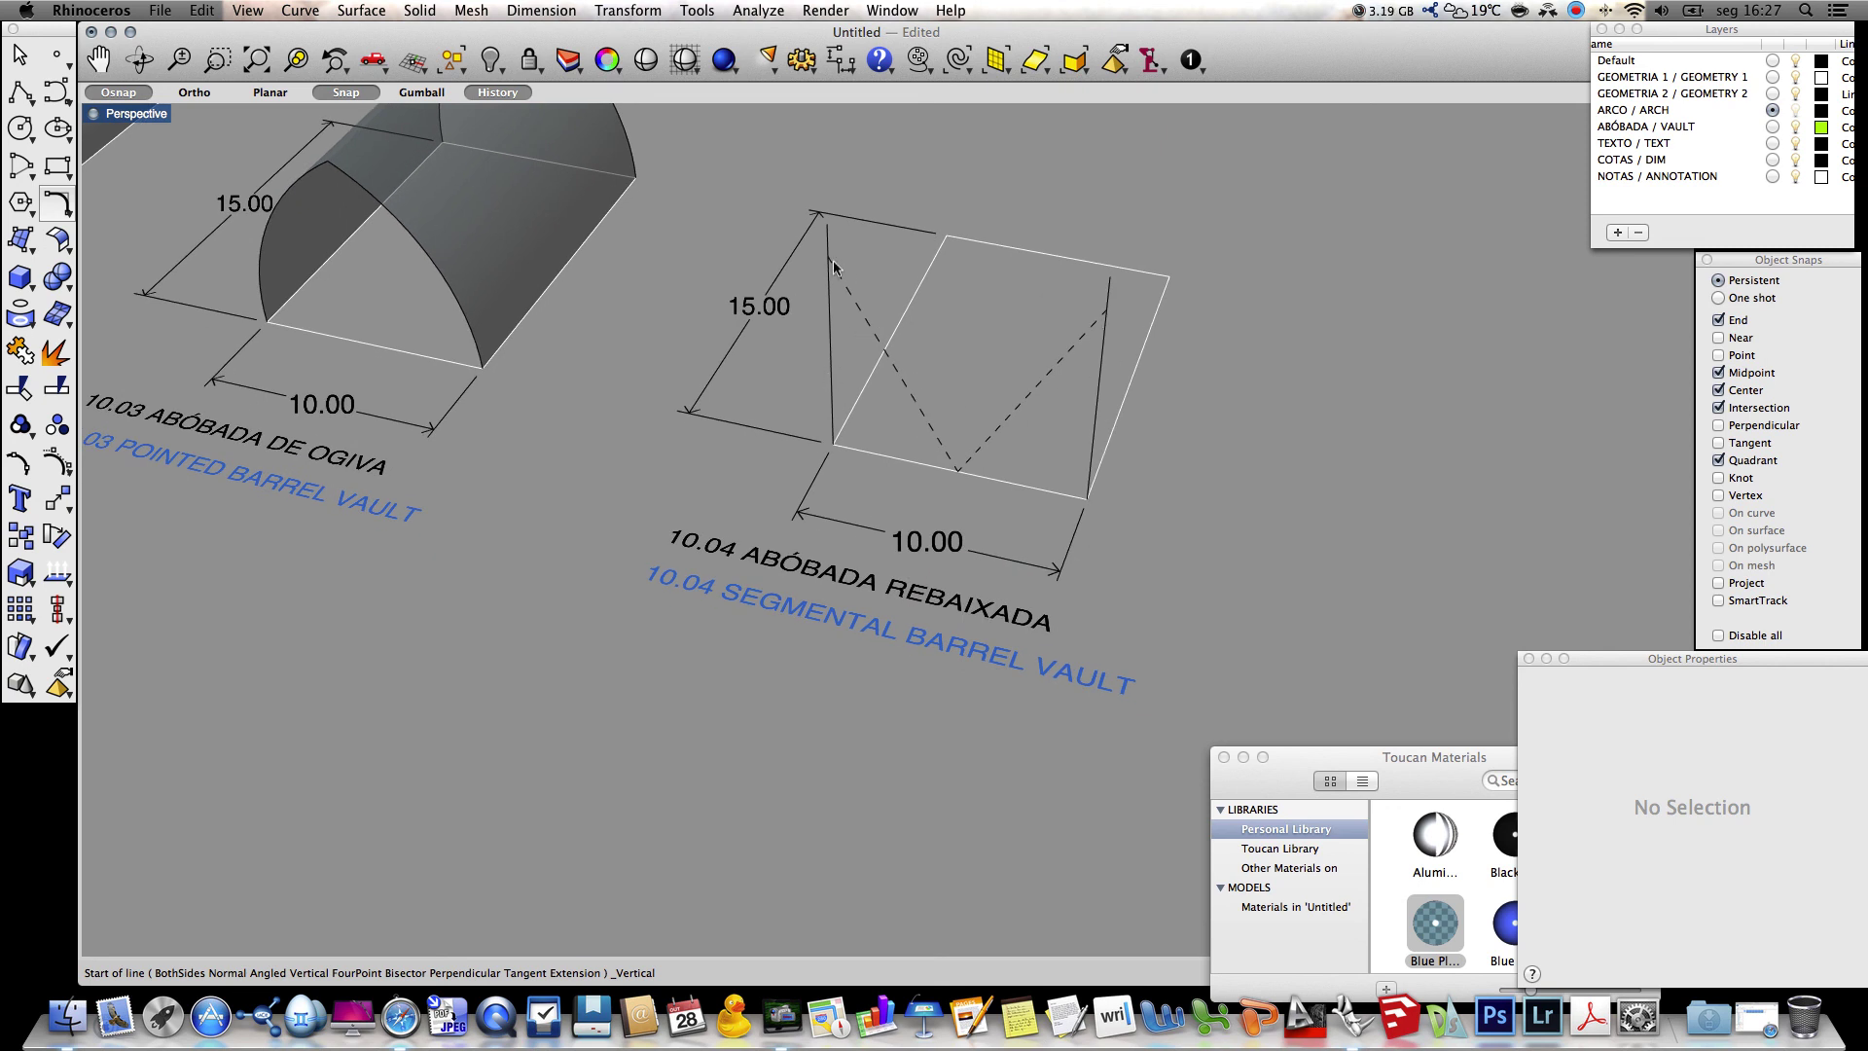
left_click(1088, 330)
left_click(1013, 325)
left_click(861, 296)
left_click(968, 328)
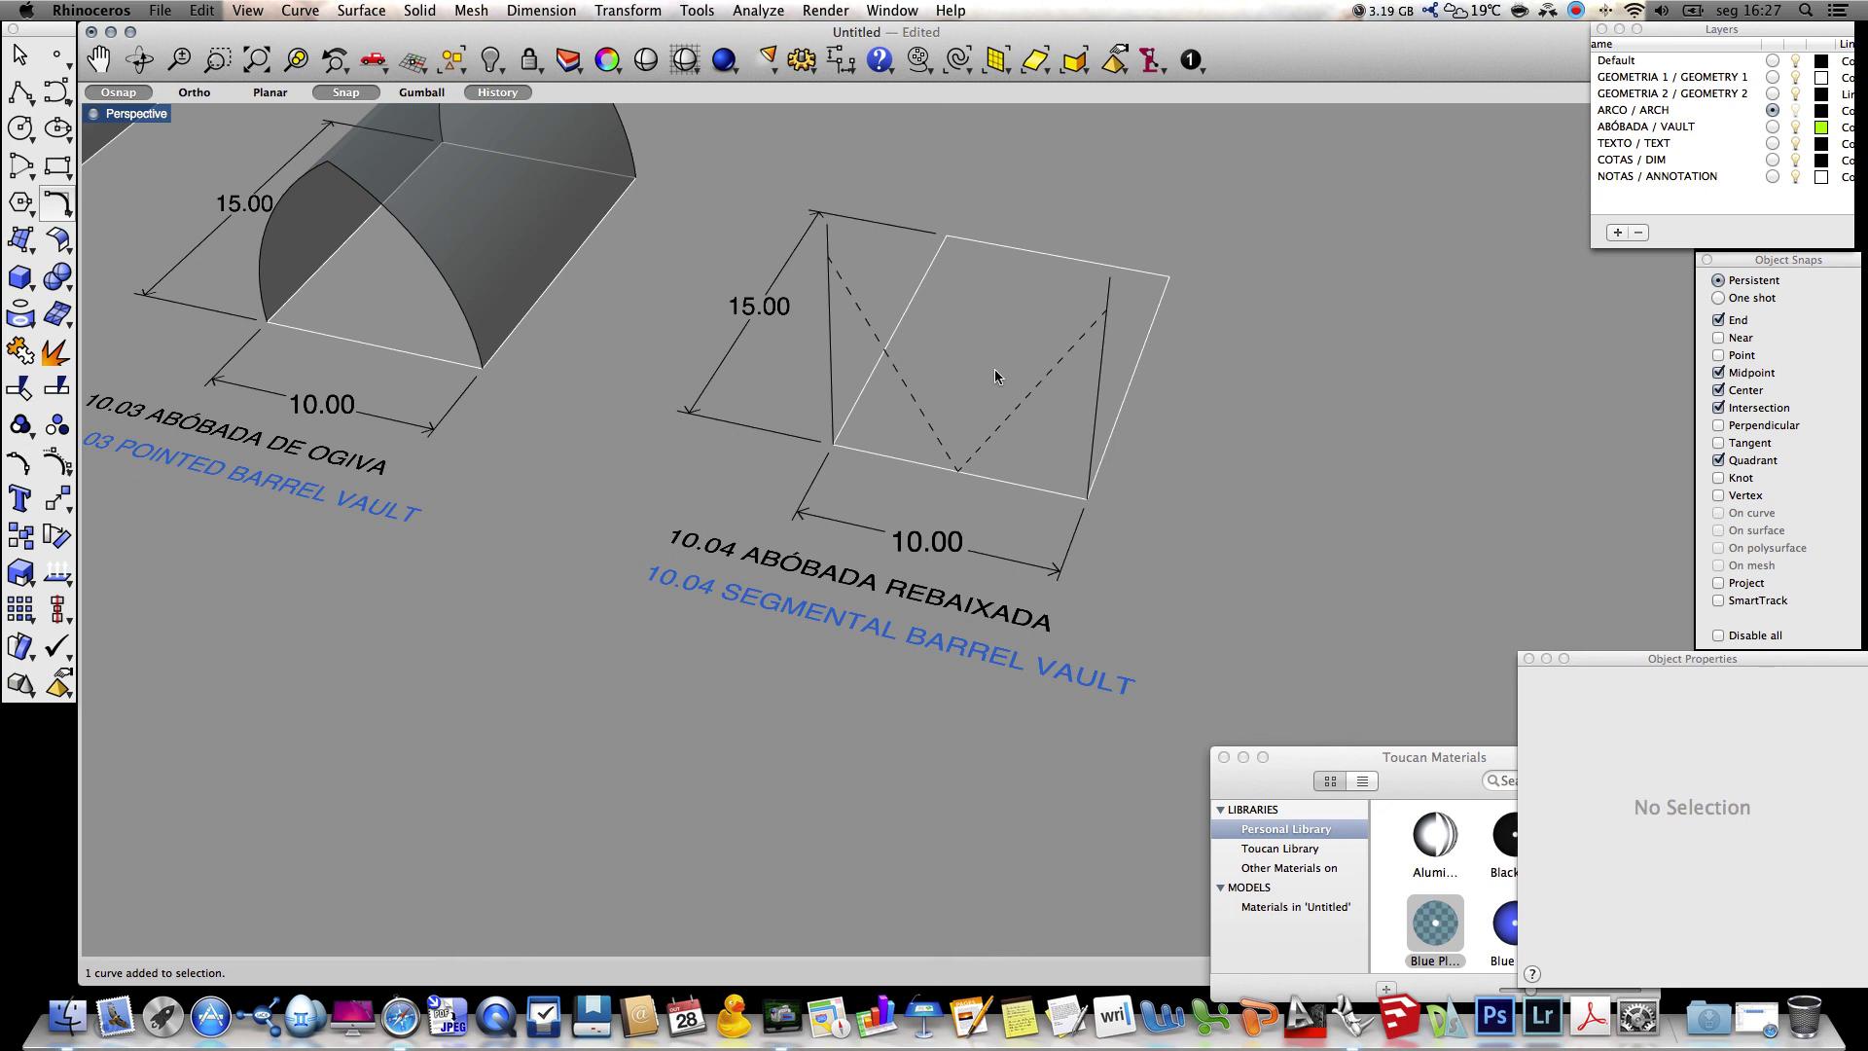
type("trim")
key("Return")
left_click(1046, 374)
key("Return")
left_click(830, 243)
key("Return")
Draw a vertical circle centred on the front edge's midpoint, passing through the upper end of a 60° guide line
left_click(20, 128)
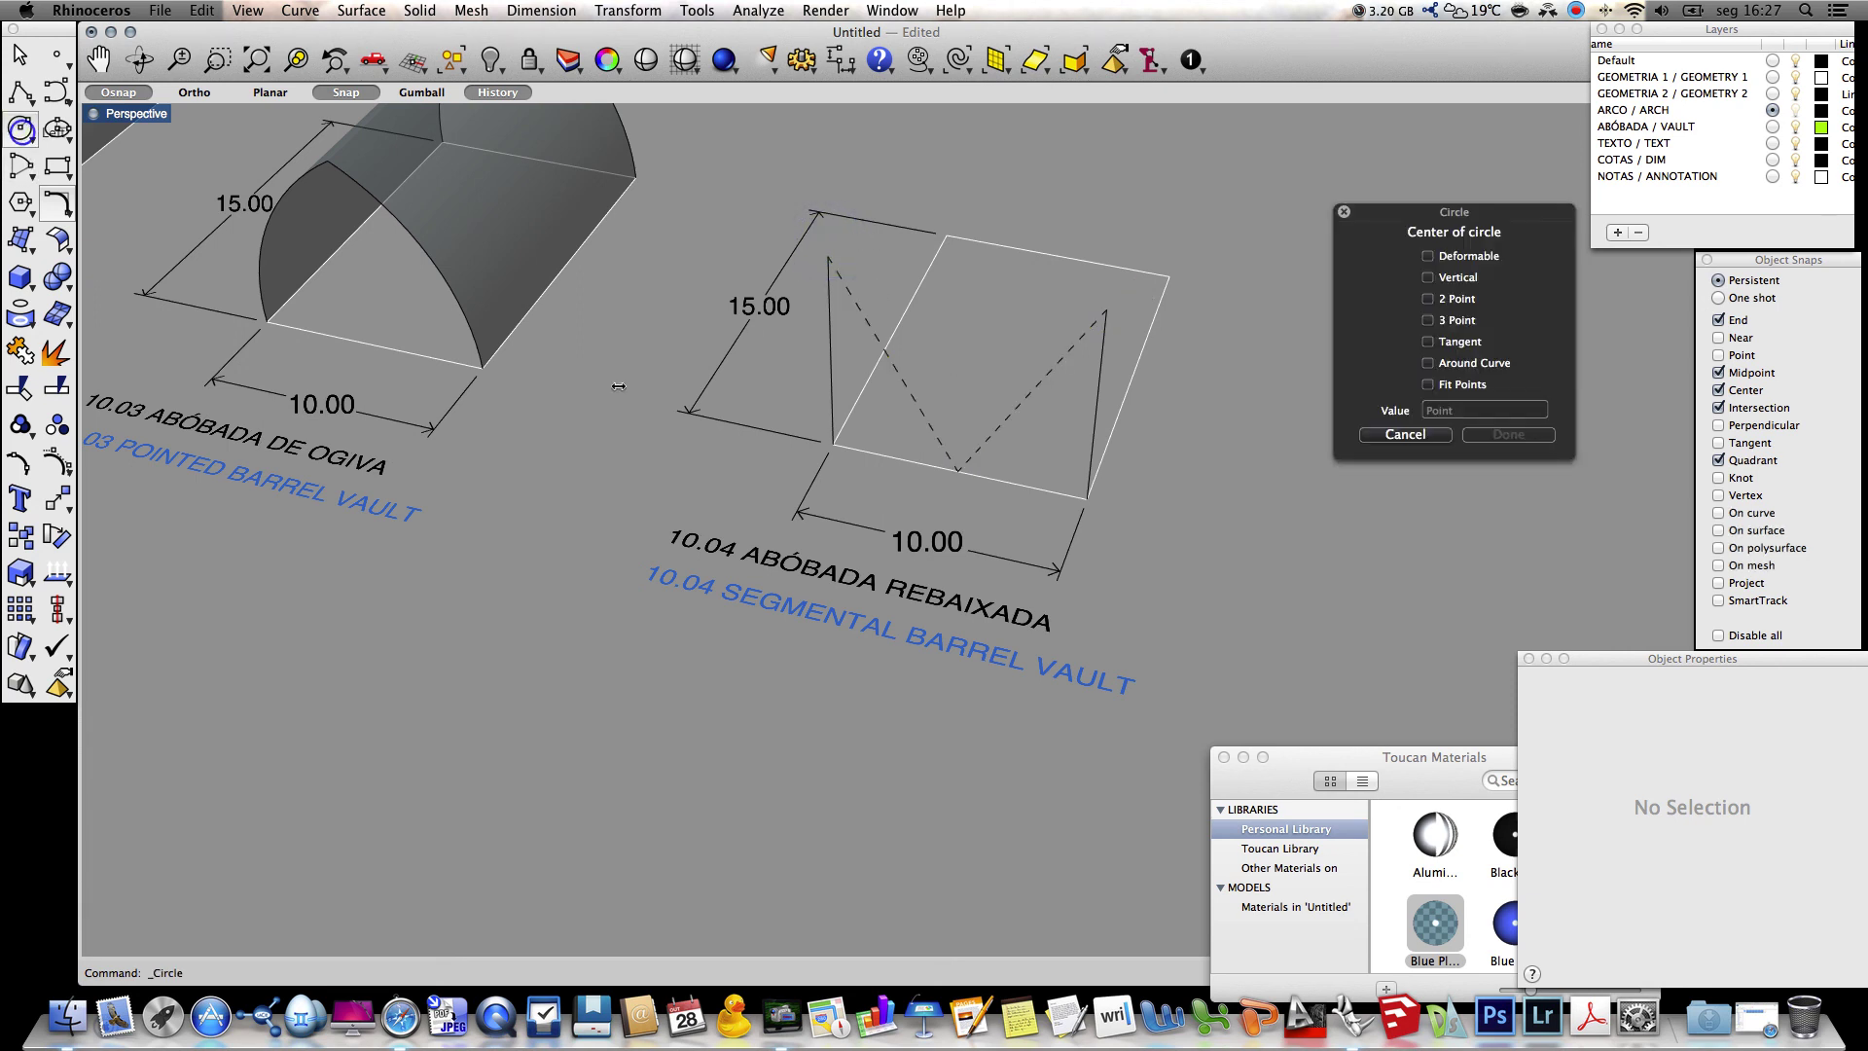
left_click(1453, 297)
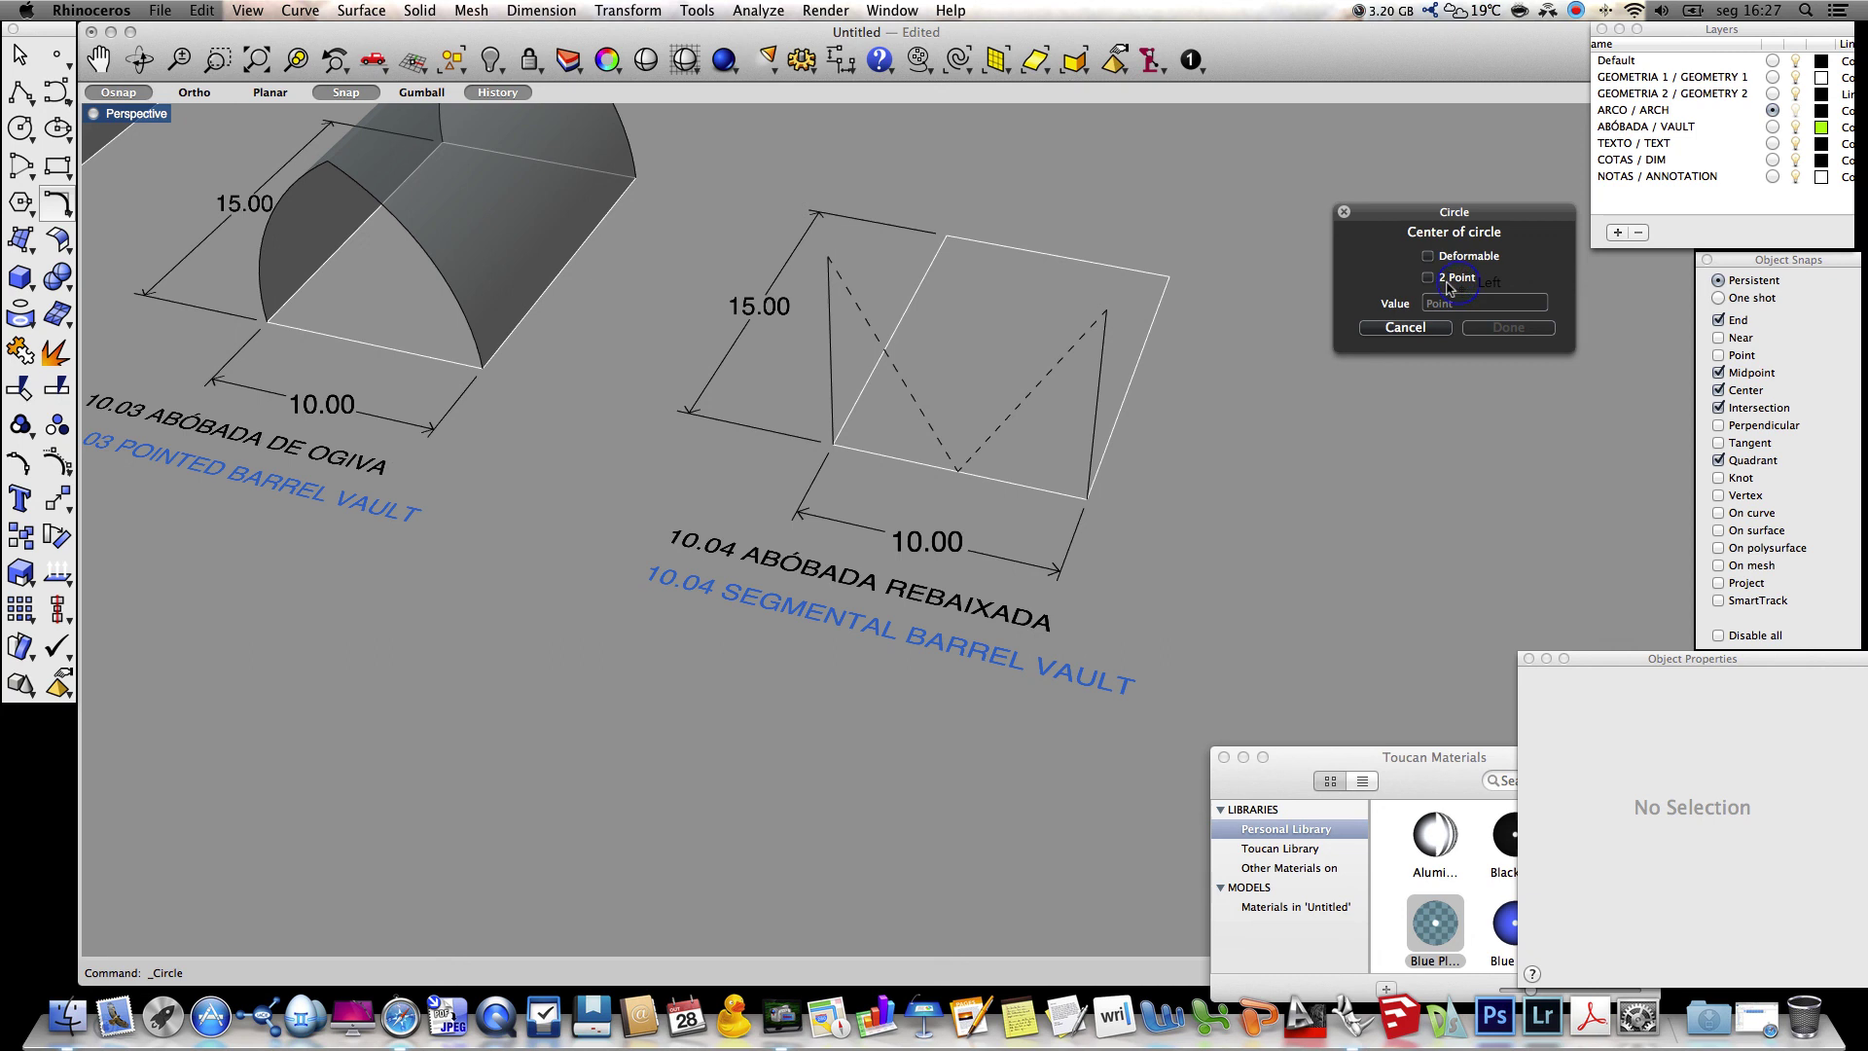
key("Escape")
key("Return")
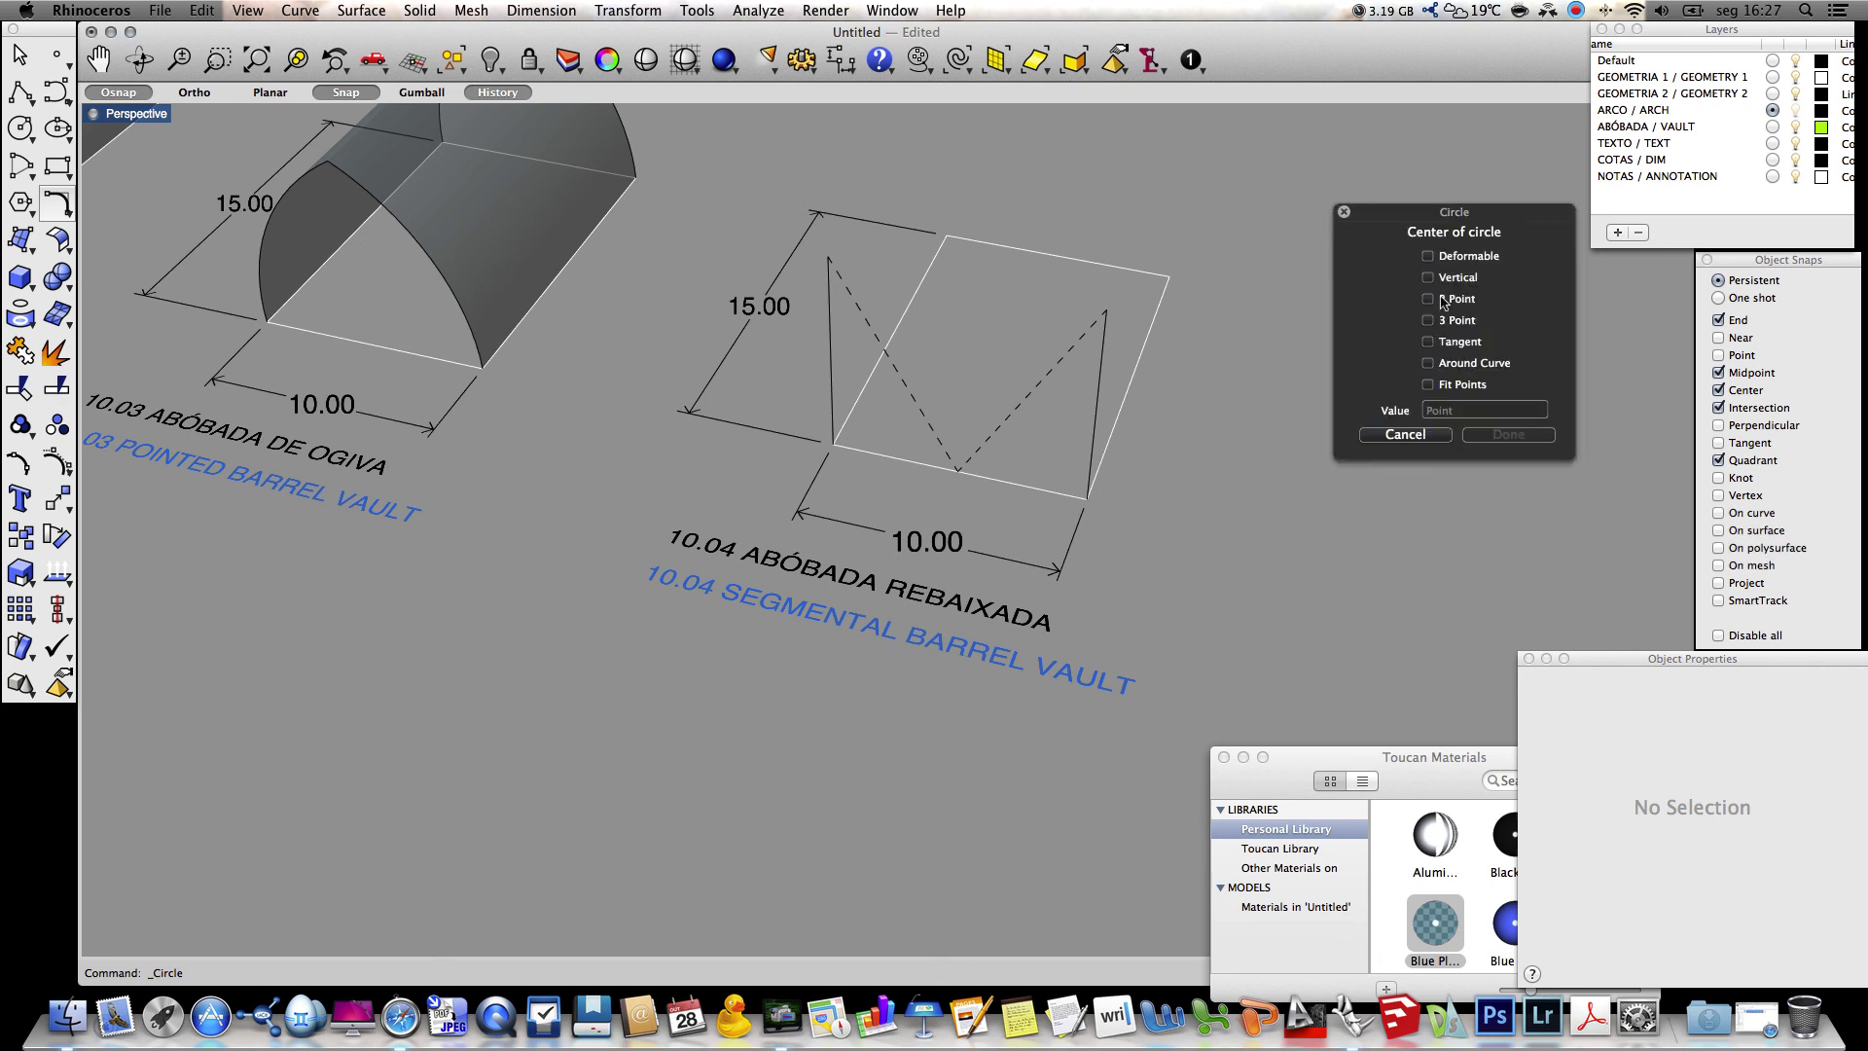
left_click(958, 471)
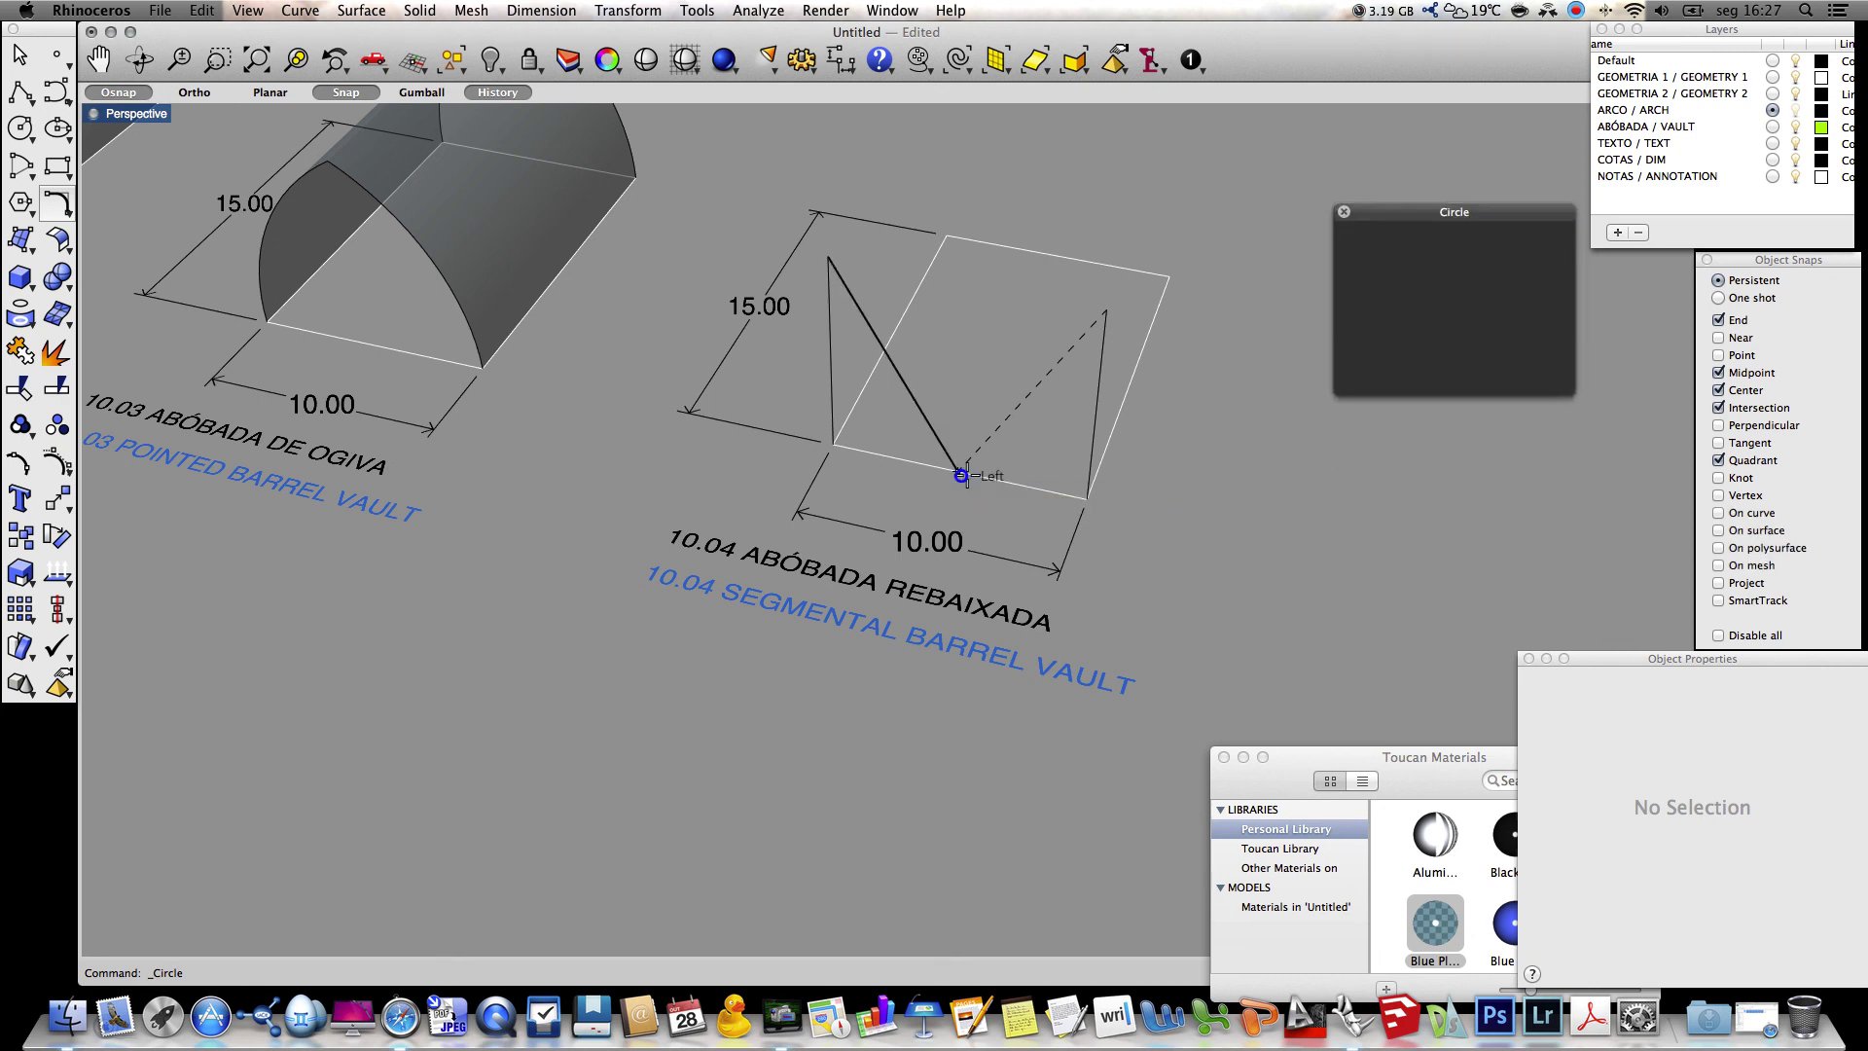
left_click(827, 258)
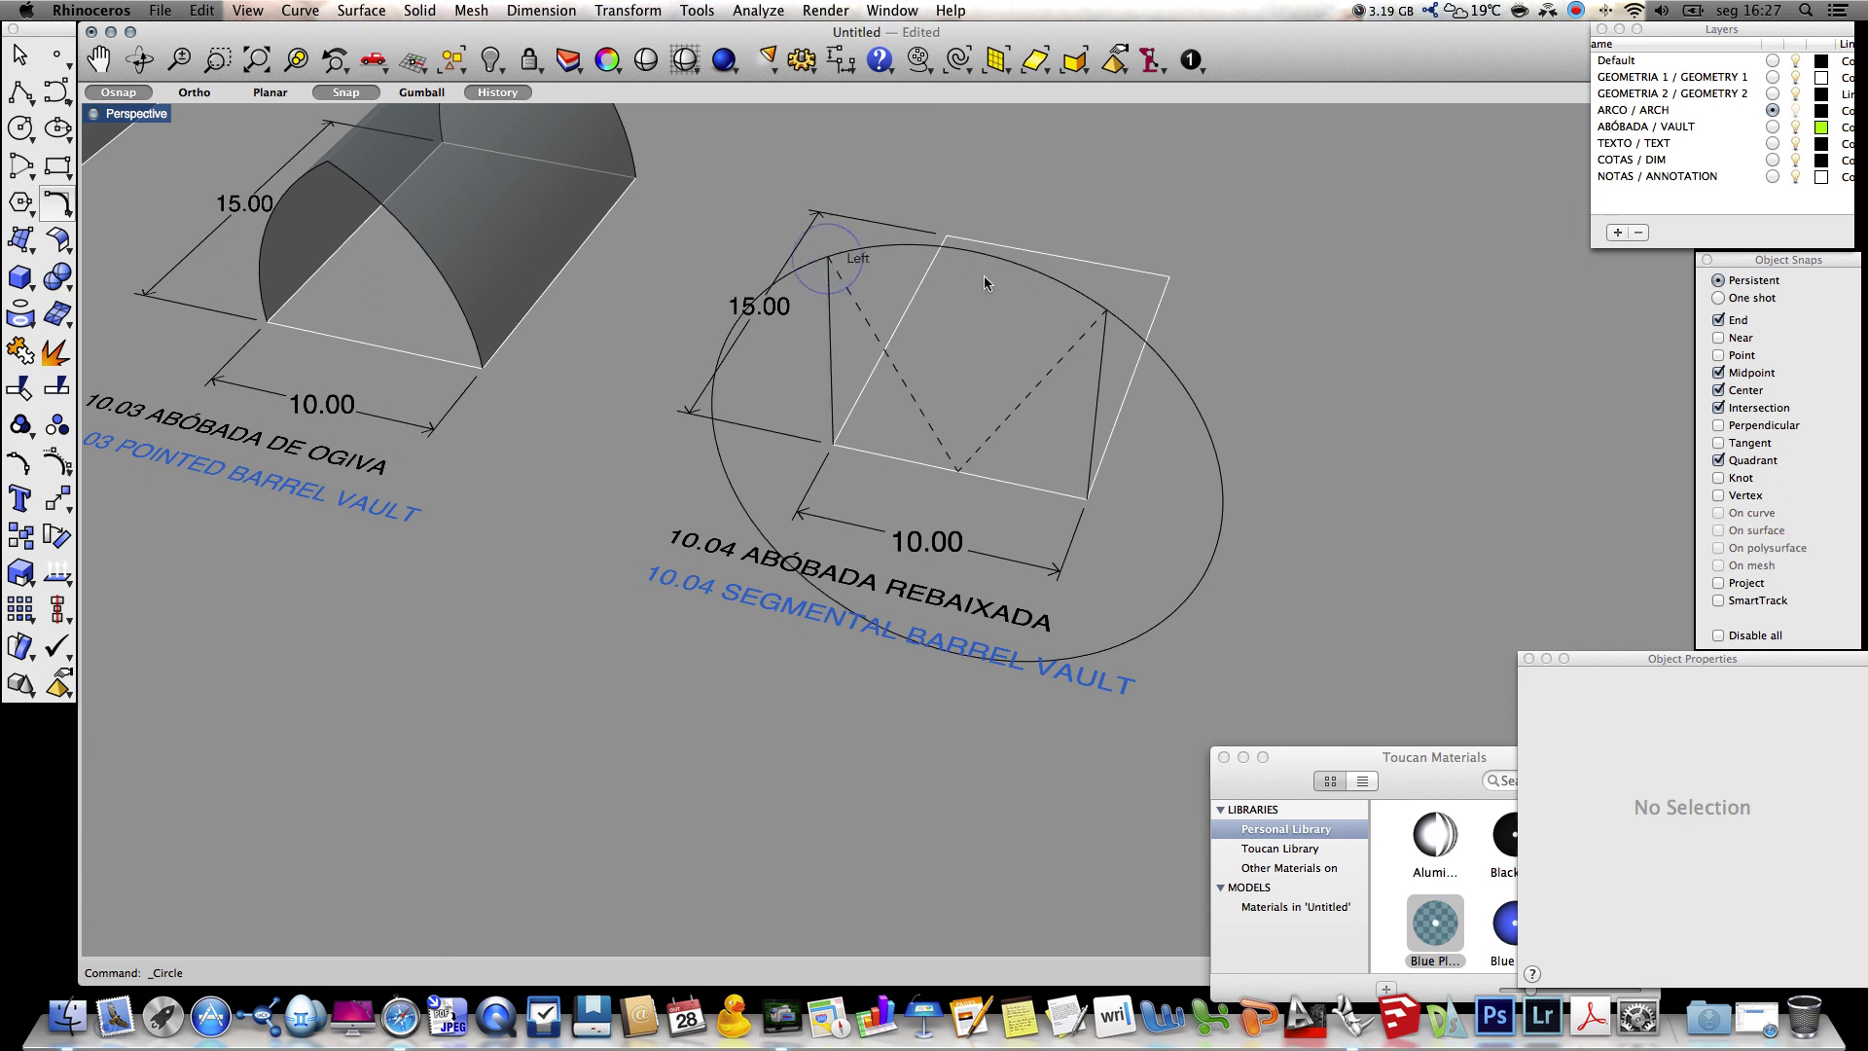
Trim the circle against the two vertical lines, keeping only the arc that spans their upper ends
type("Trim")
key("Return")
left_click(829, 363)
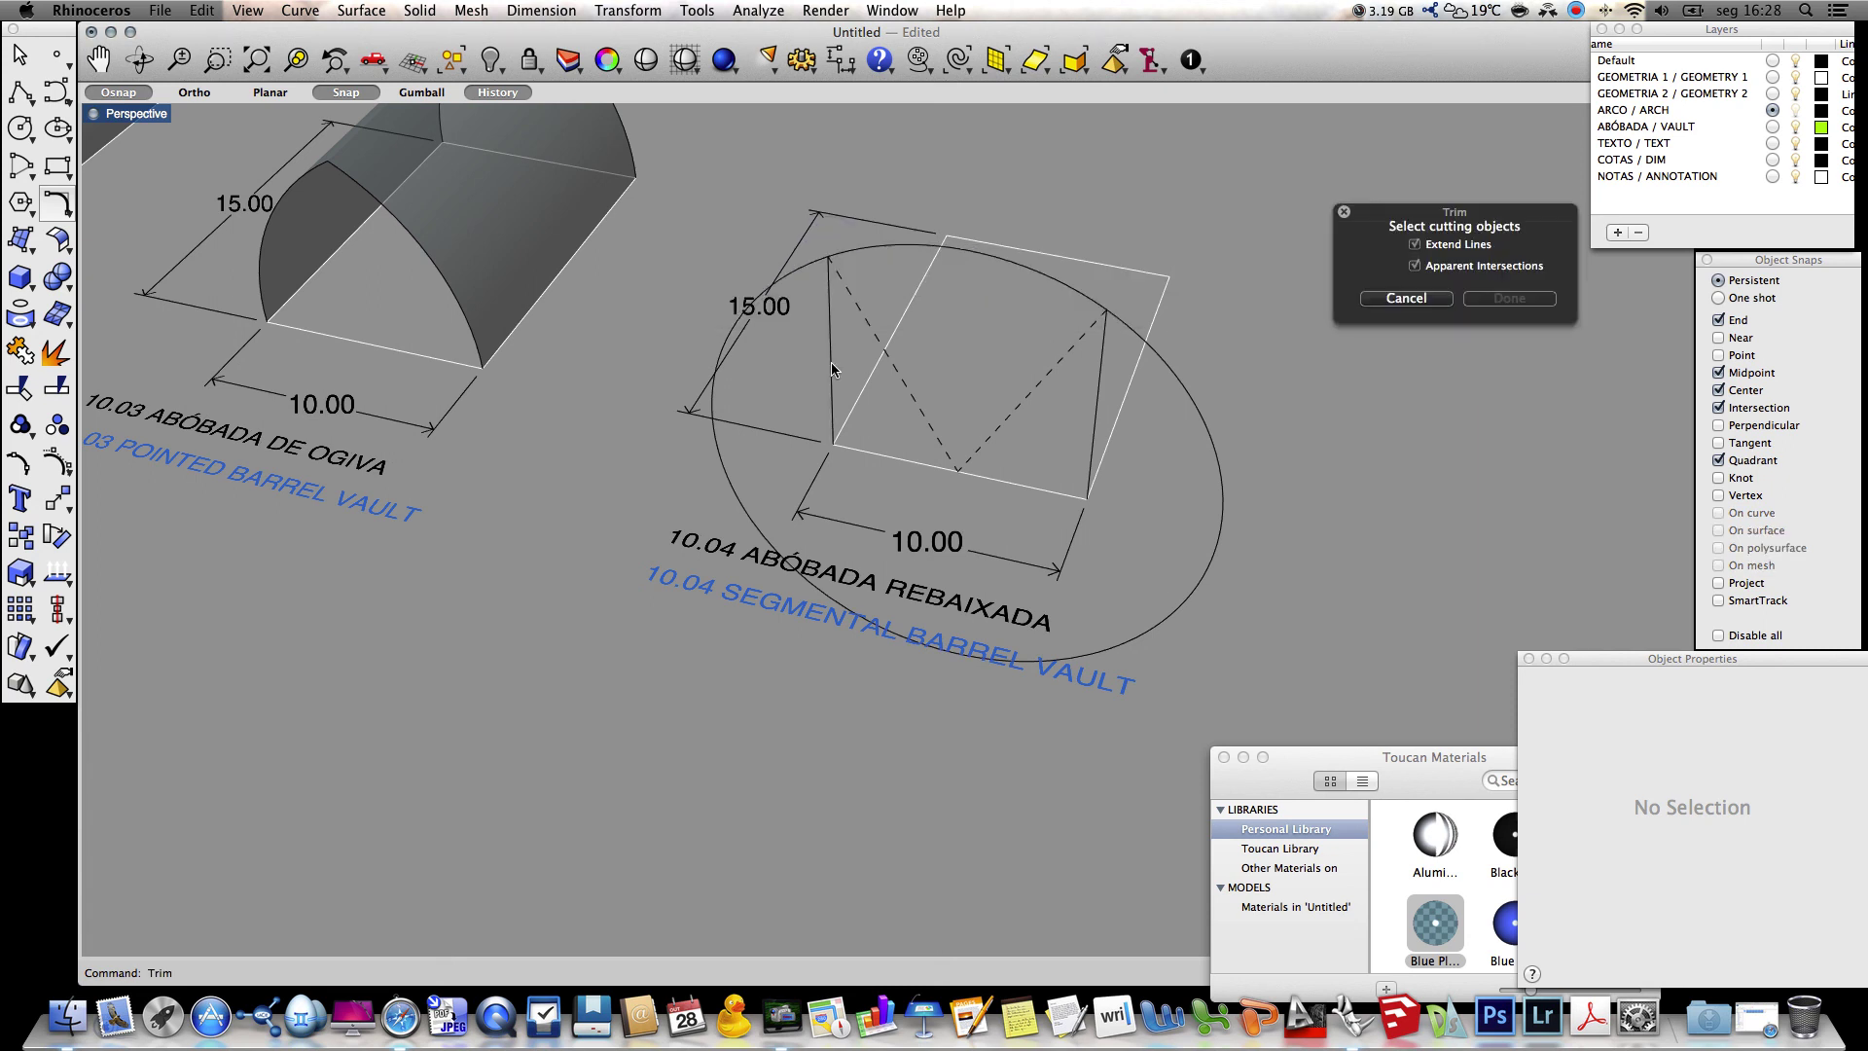
left_click(1097, 390)
key("Return")
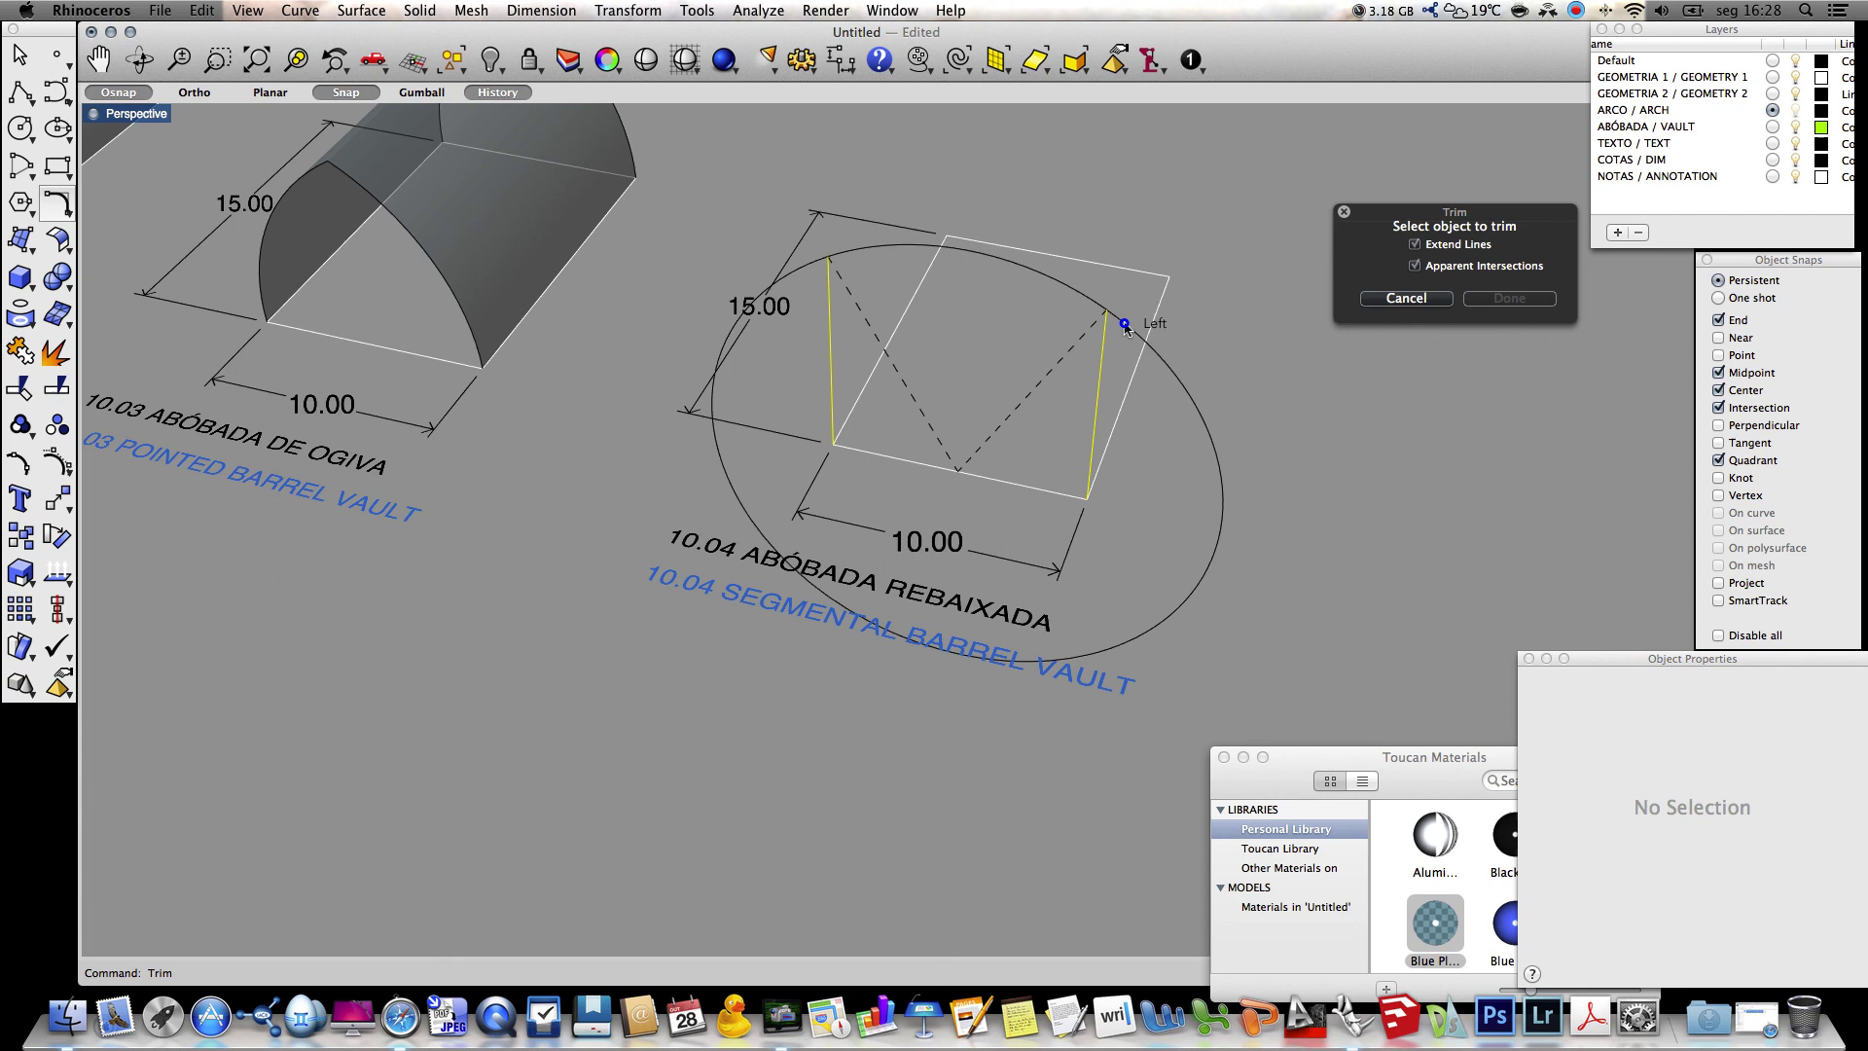
left_click(1139, 608)
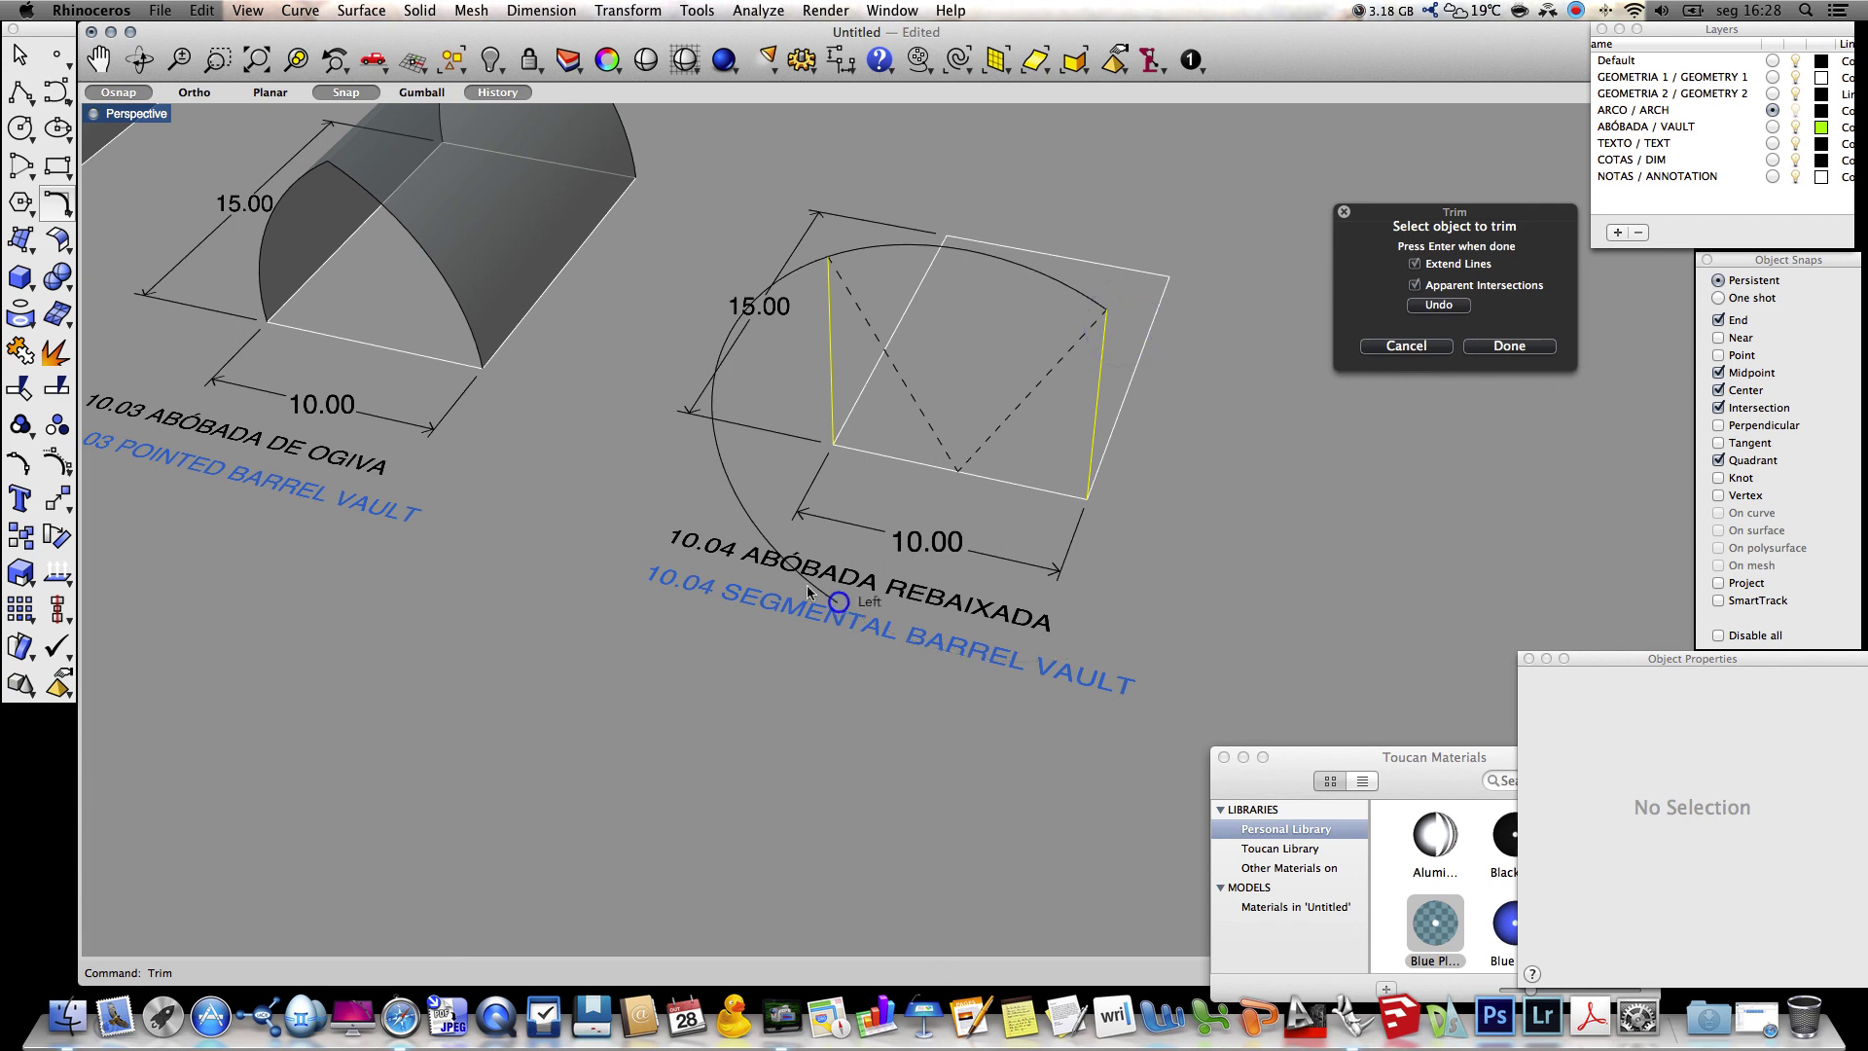
left_click(766, 545)
key("Return")
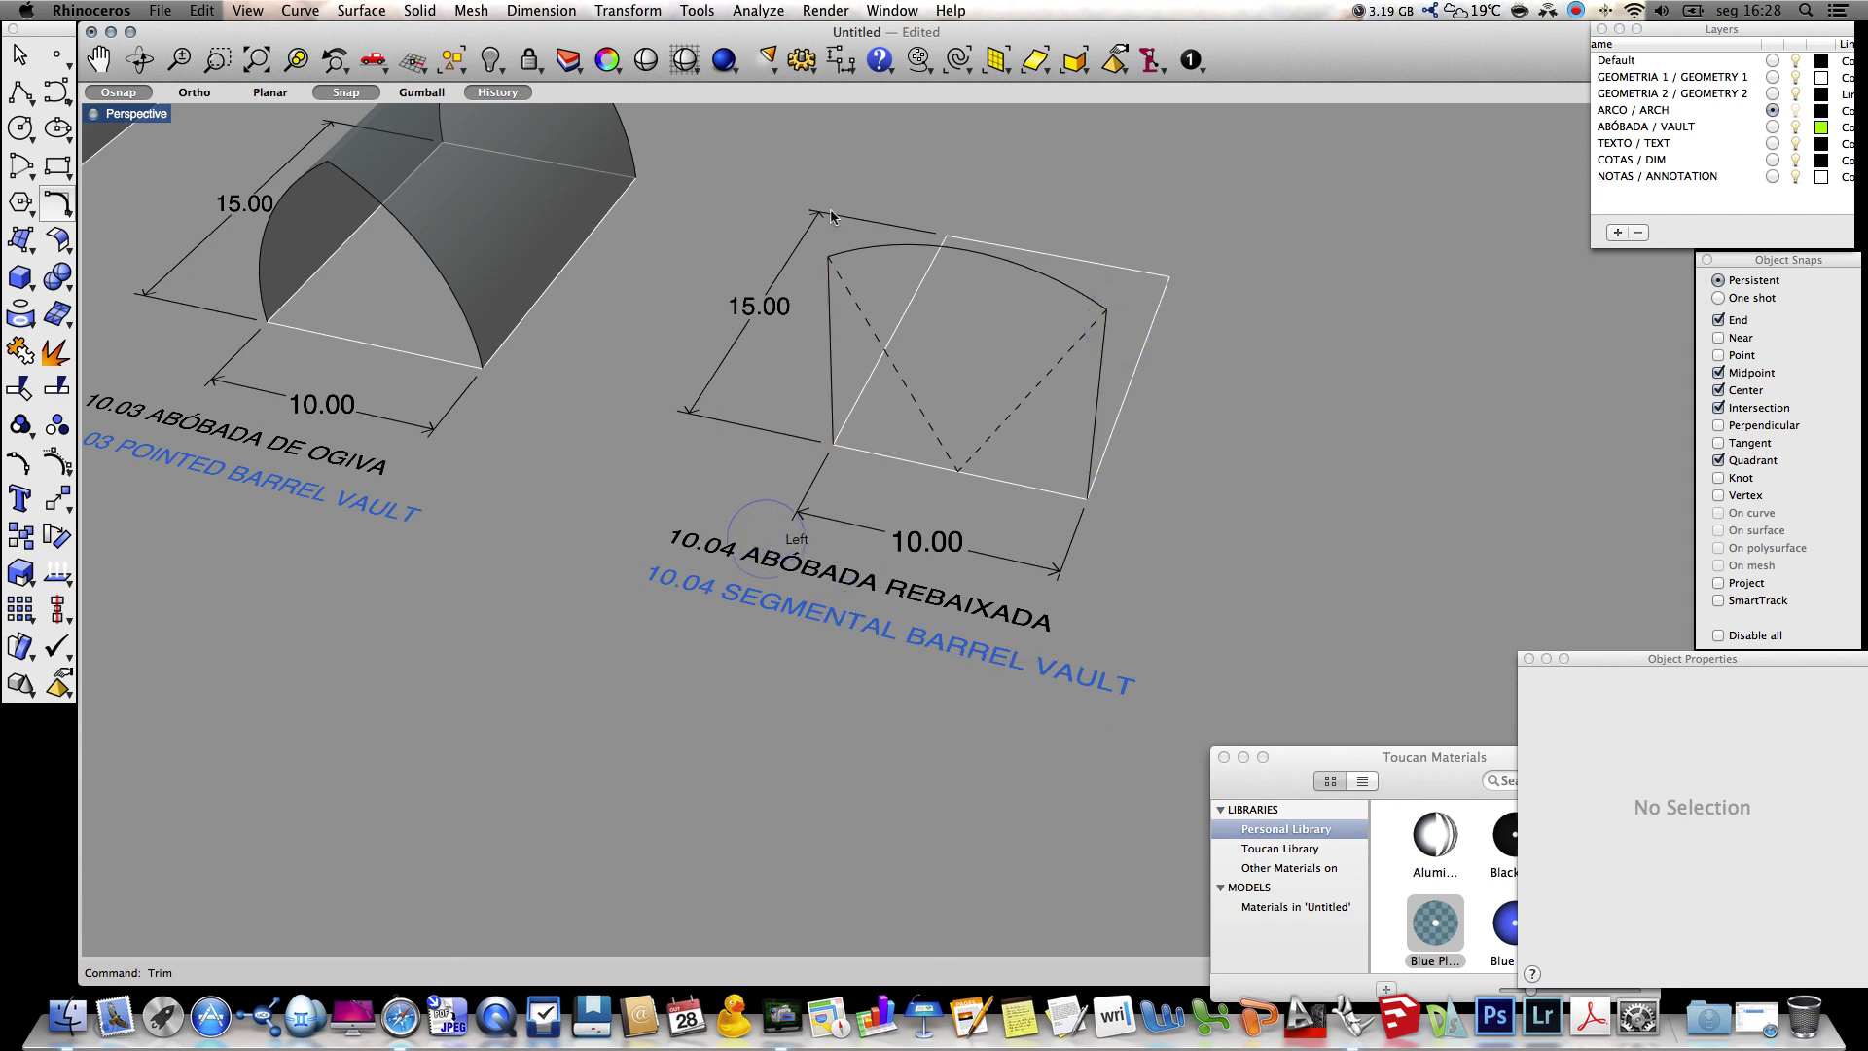
Join the arc and the two vertical lines into one arch curve
left_click(1100, 362)
left_click(1065, 287, "shift")
left_click(834, 336, "shift")
key("super+j")
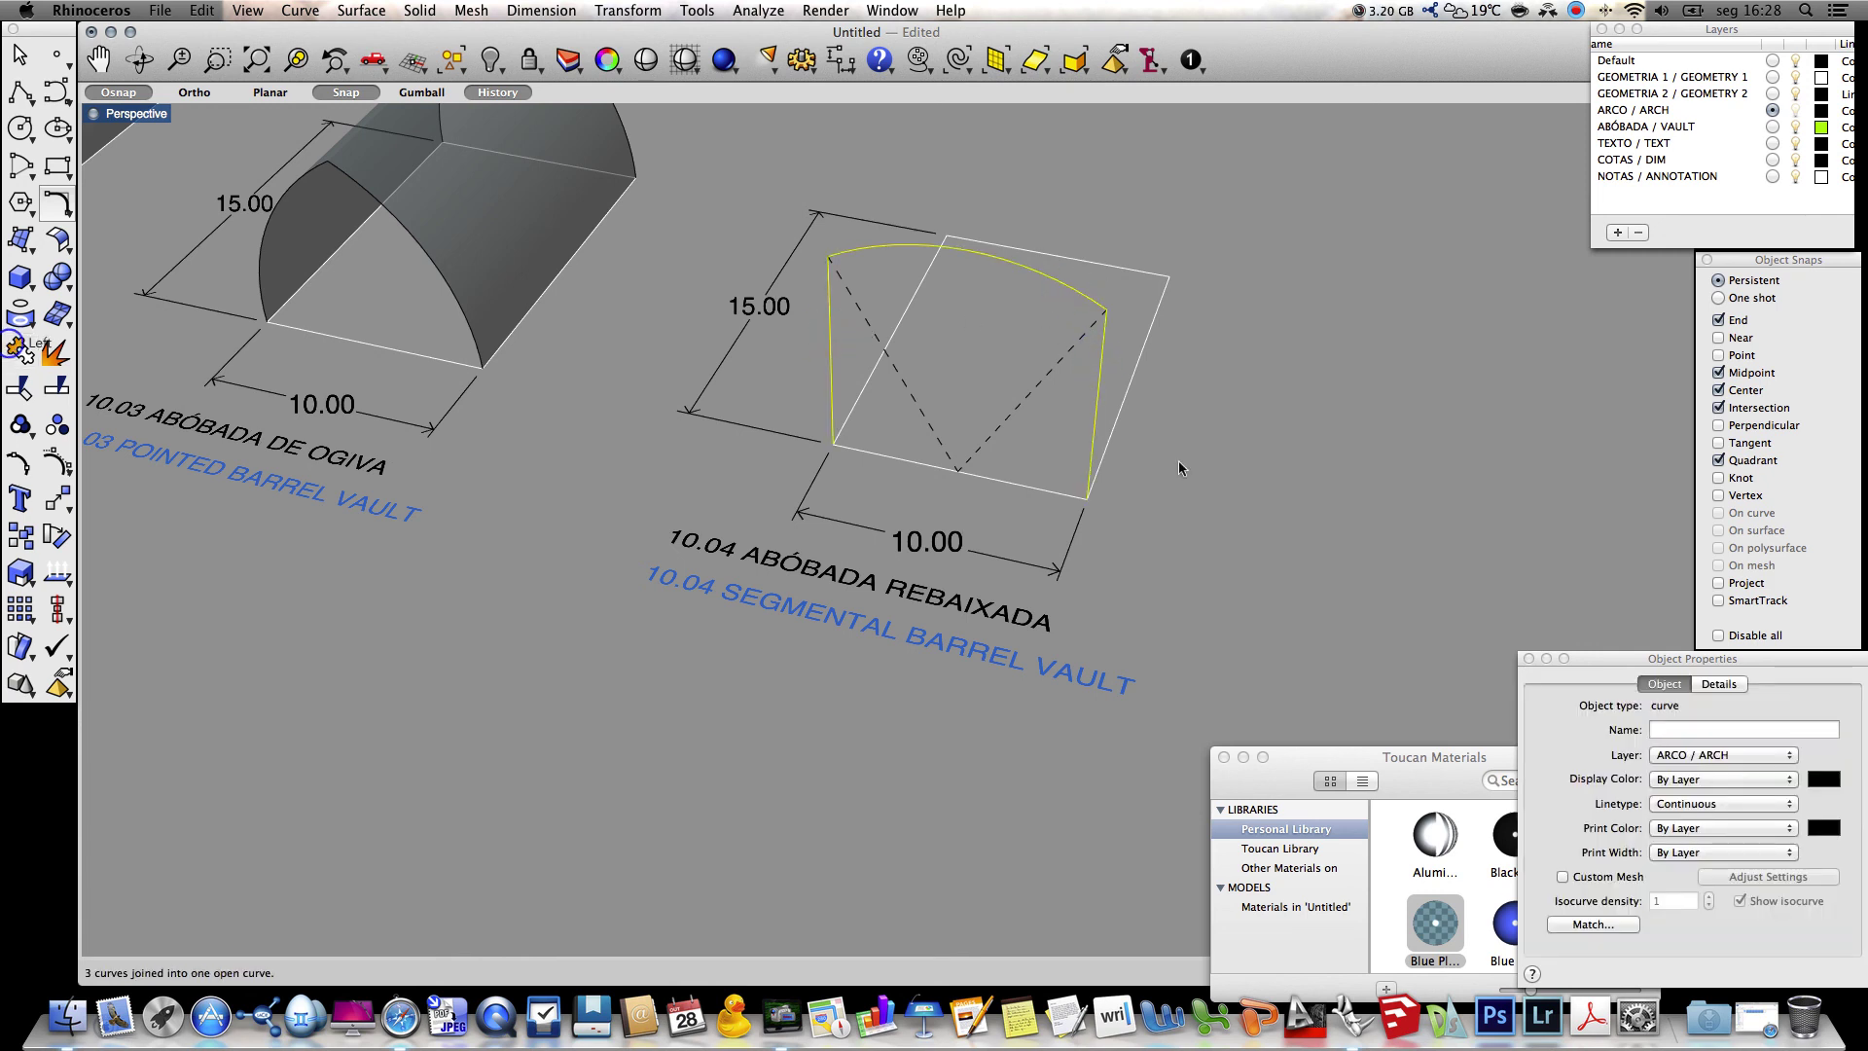
left_click(1330, 471)
Copy the joined arch from the base's front corner to the matching rear corner
type("copy")
key("Return")
left_click(1097, 428)
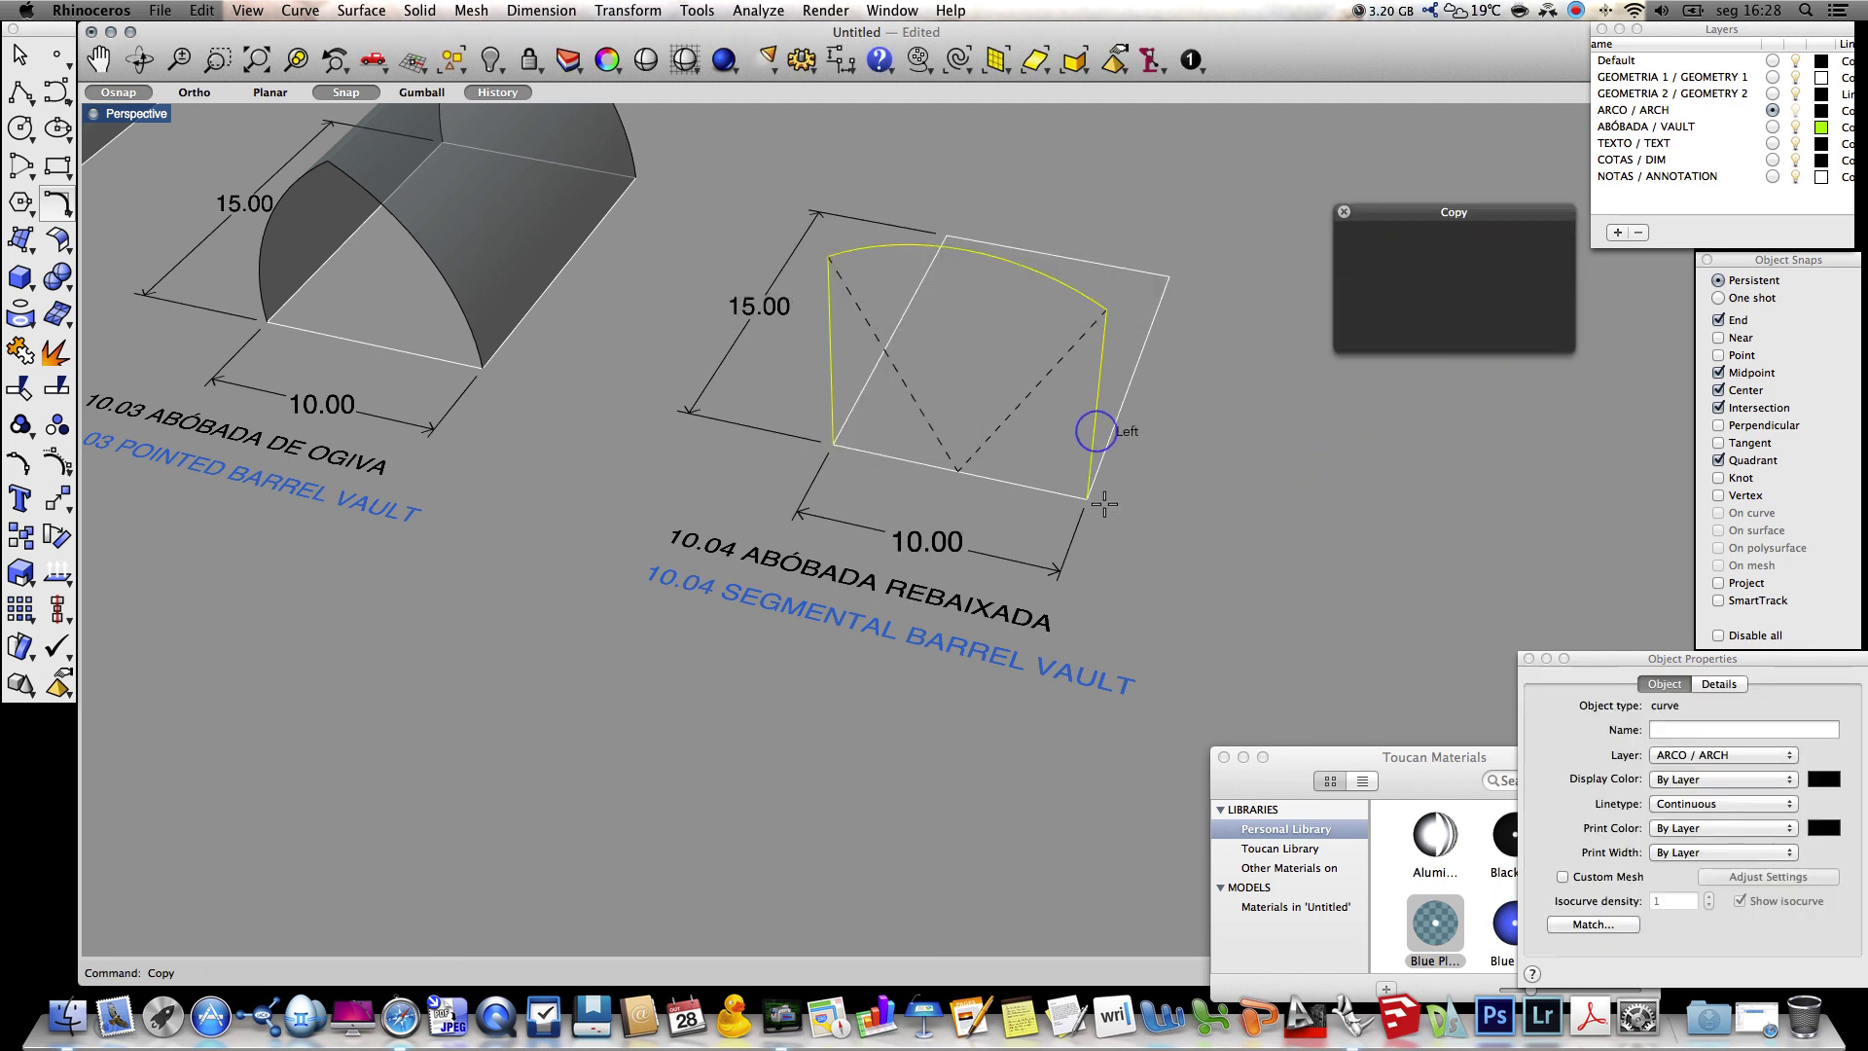
key("Return")
left_click(1087, 499)
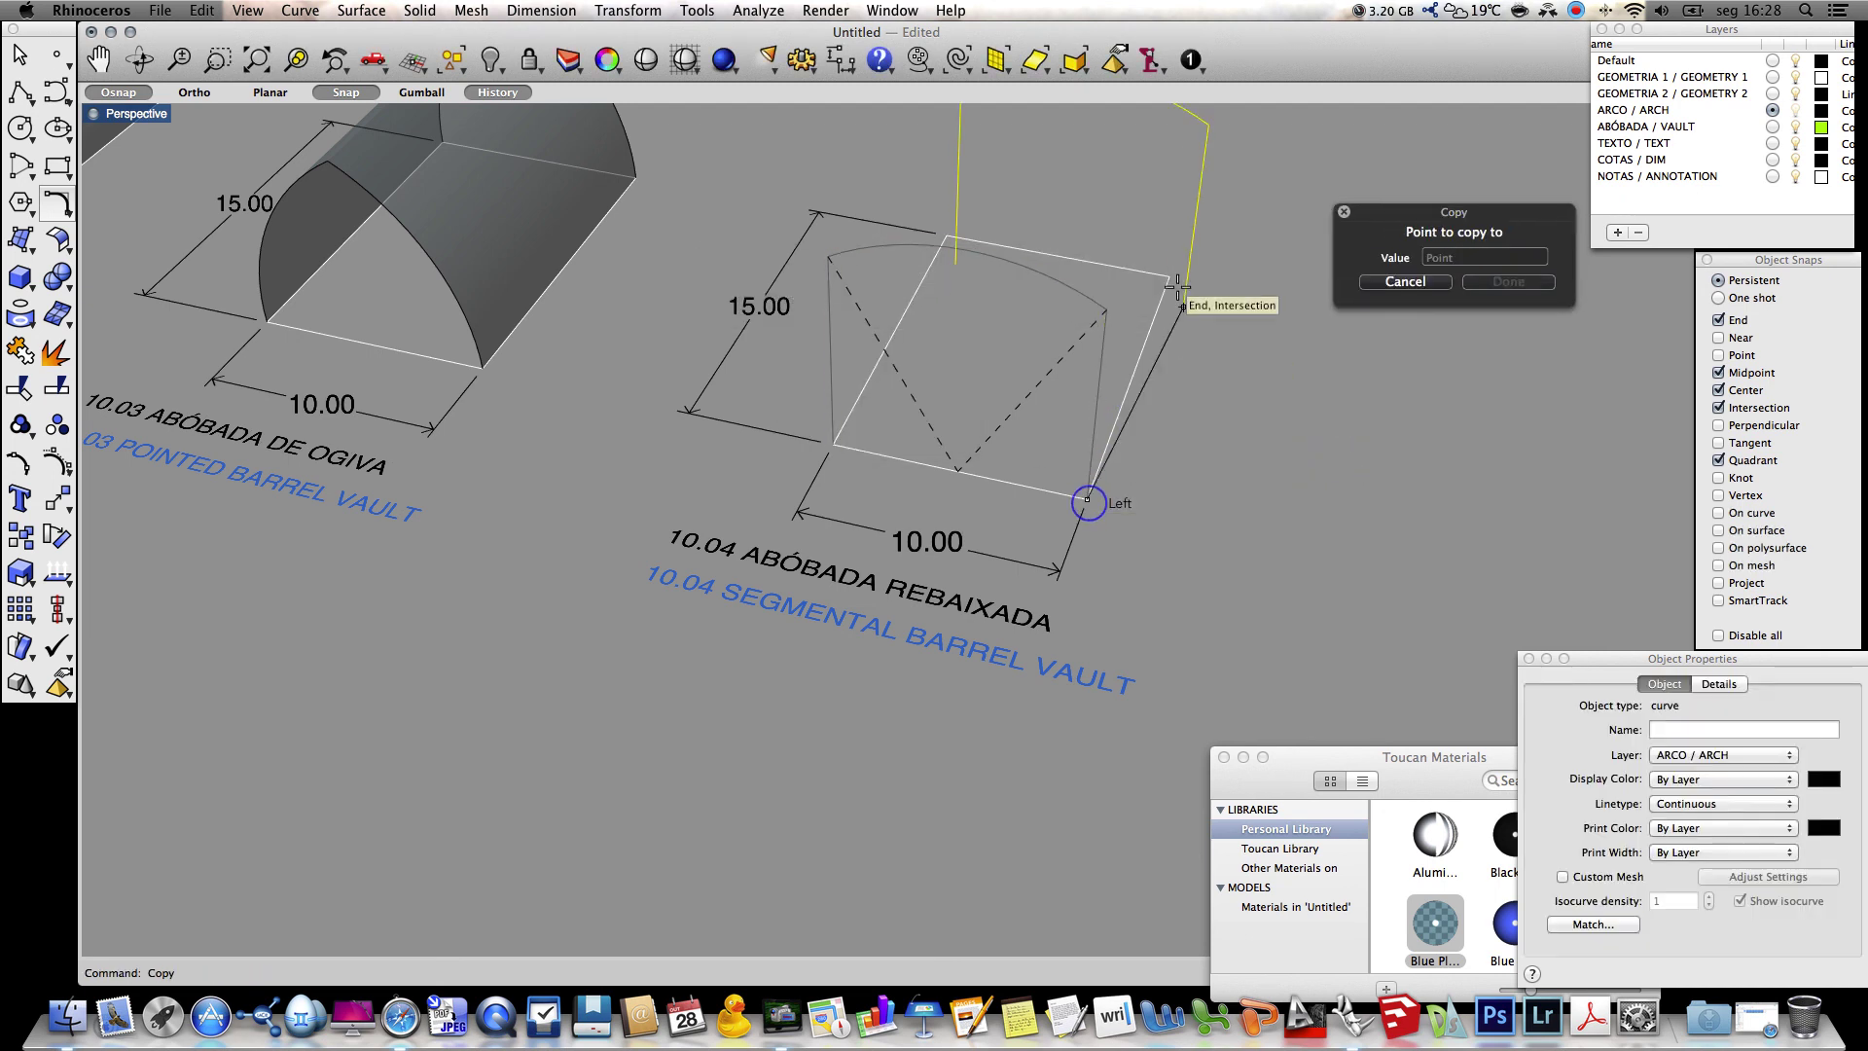
left_click(1210, 373)
Extrude the front arch curve to the rear corner of the base with ExtrudeCrv on the ABÓBADA / VAULT layer
scroll(1195, 440, "down", 5)
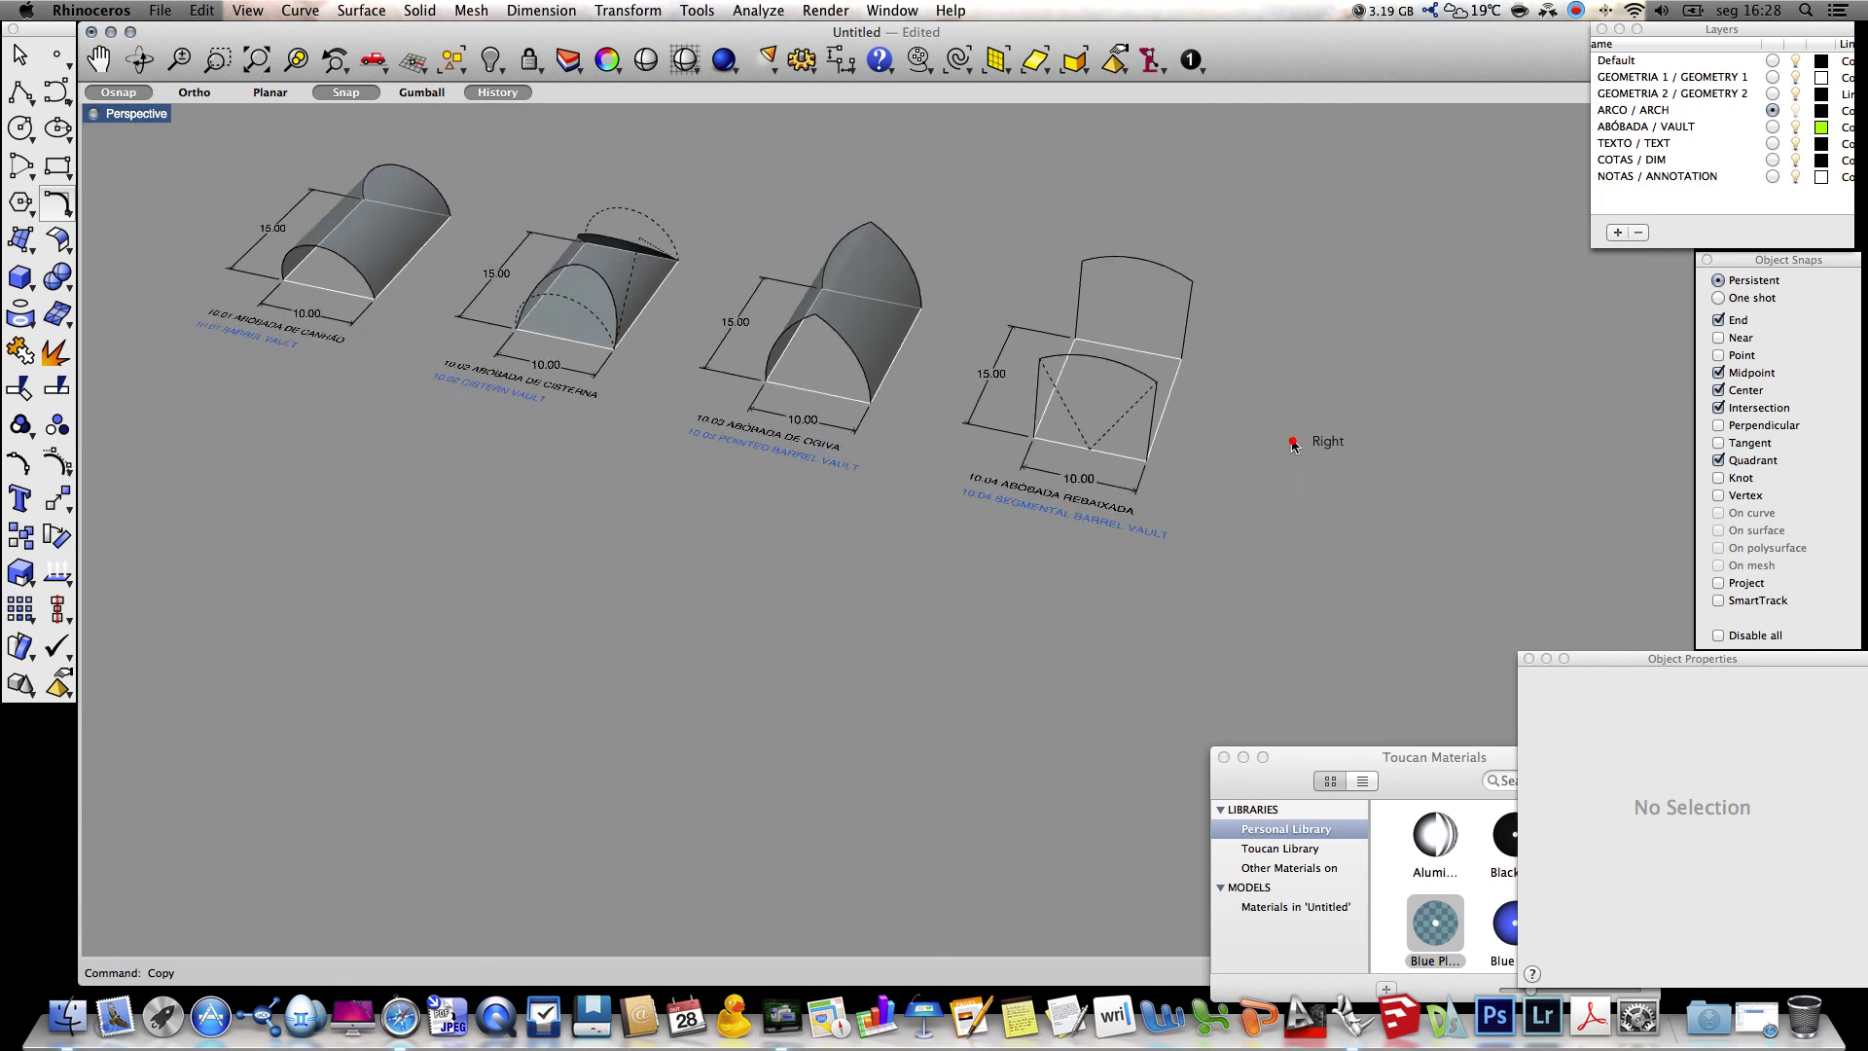
right_click_drag(1293, 444, 1222, 441)
scroll(1124, 477, "up", 3)
right_click_drag(1130, 485, 1089, 516)
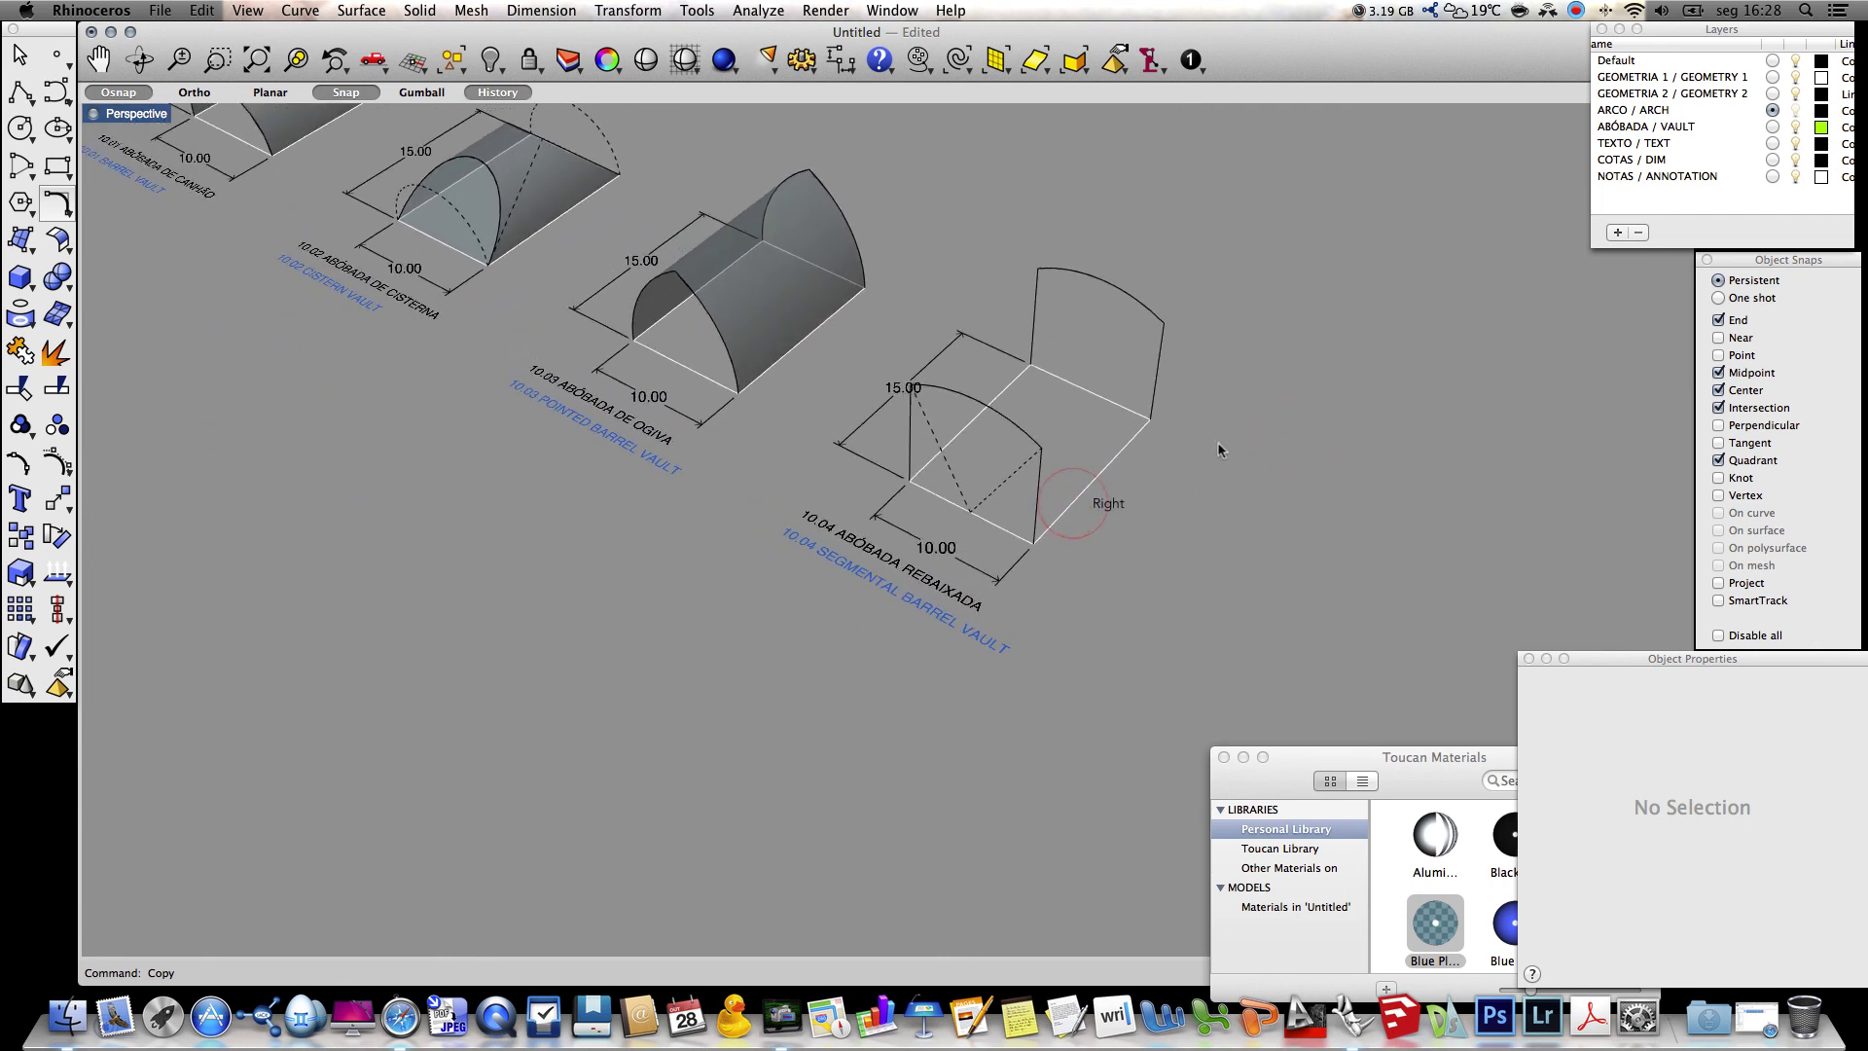
left_click(1774, 127)
type("ExtrudeCrv")
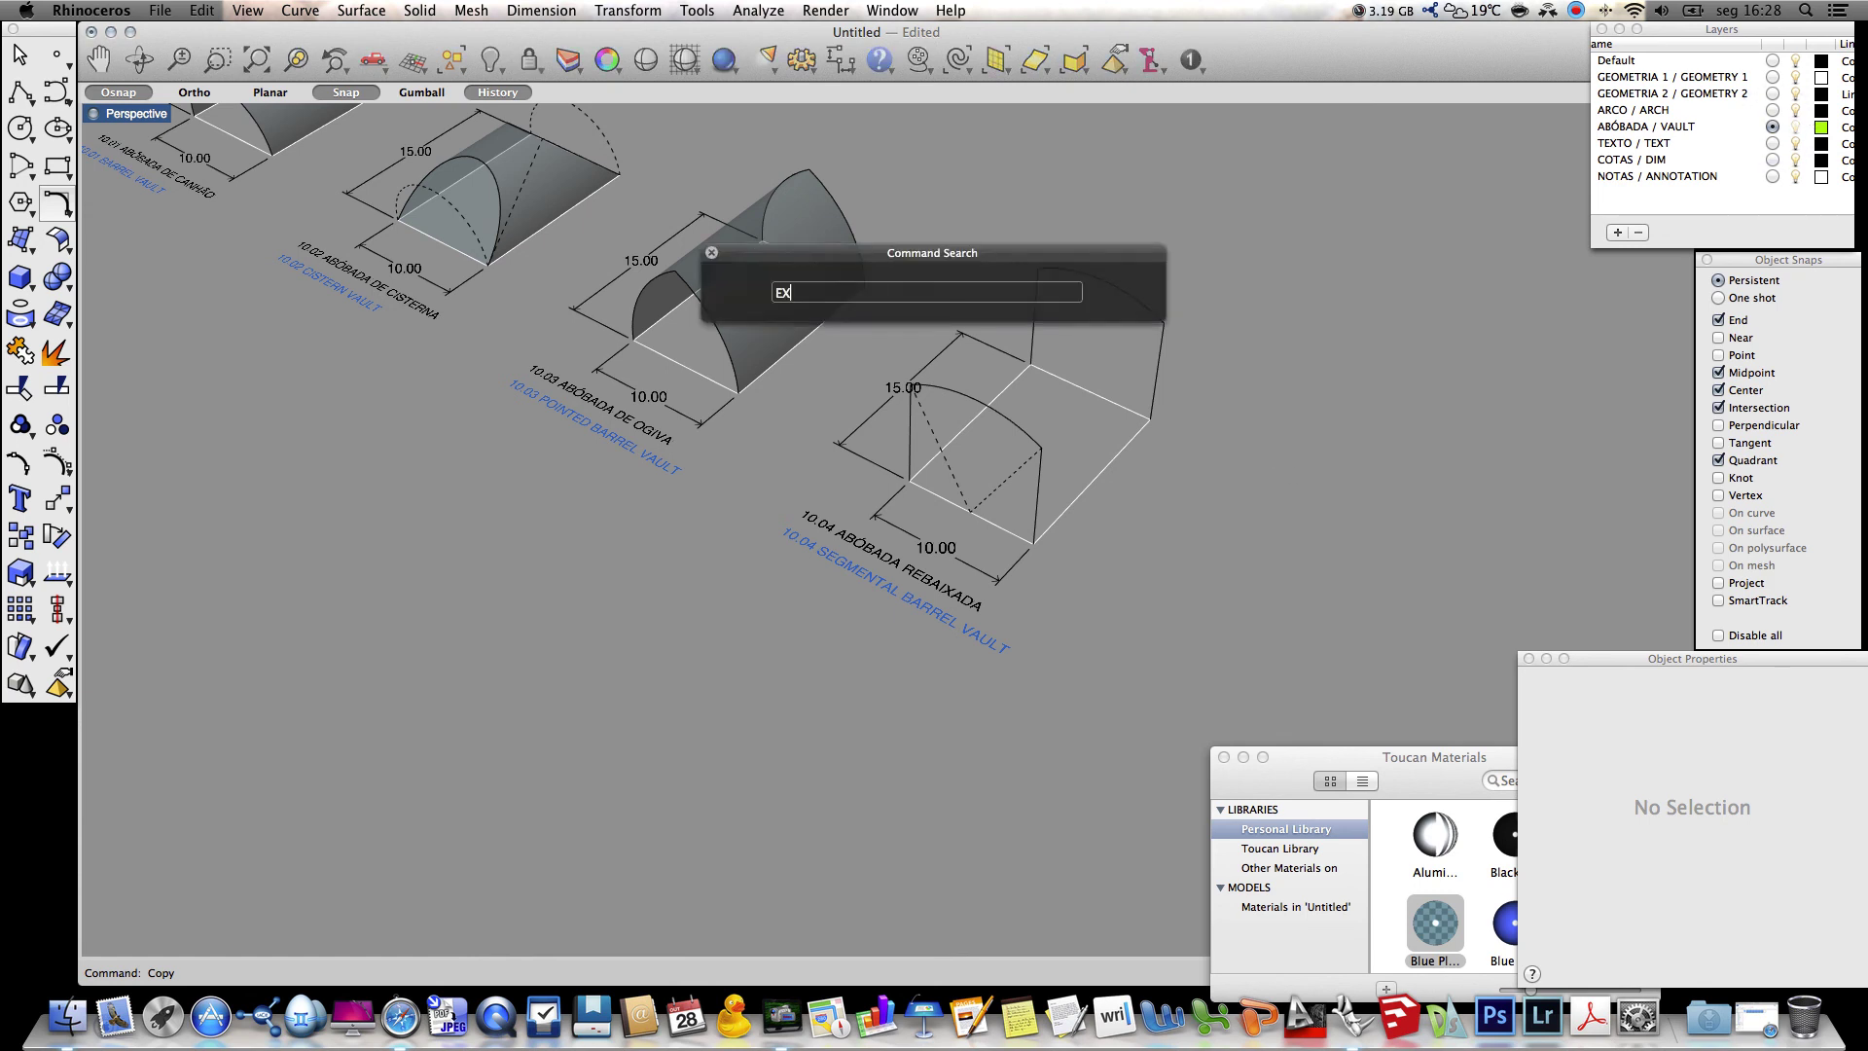
key("Return")
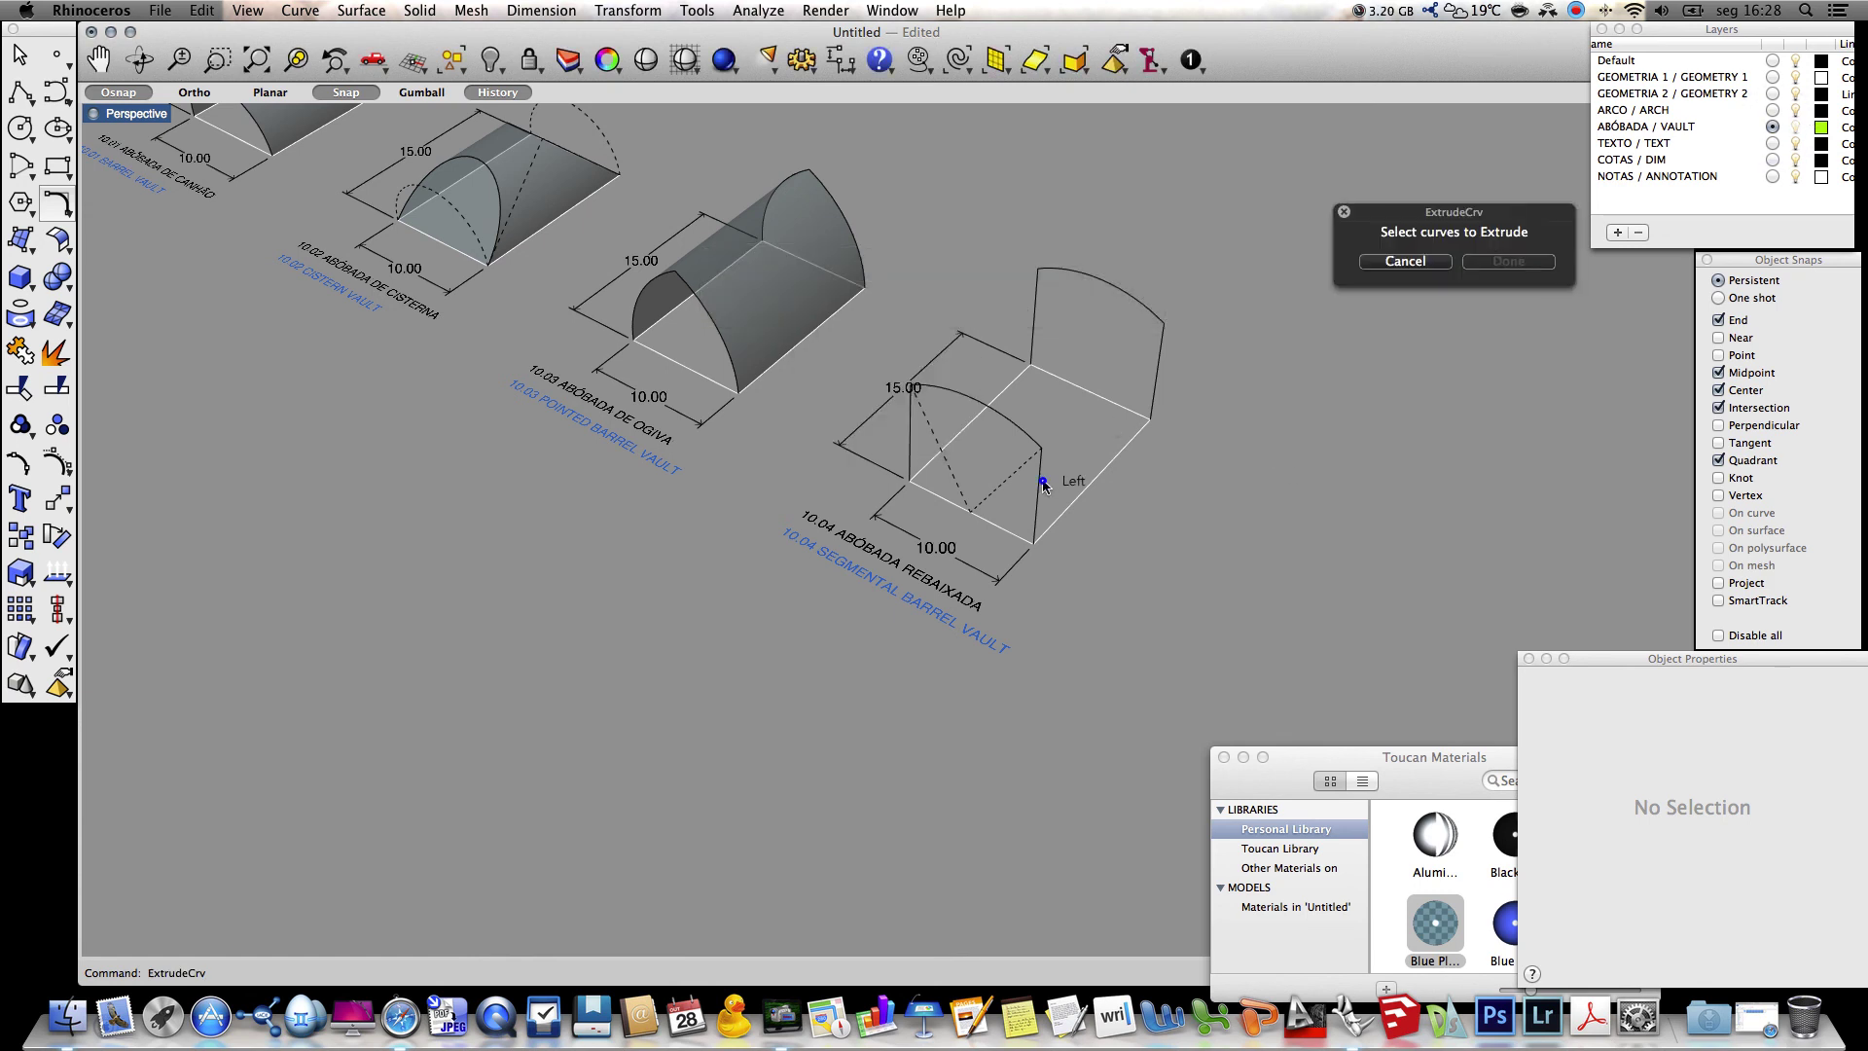
left_click(1041, 480)
key("Return")
left_click(1150, 420)
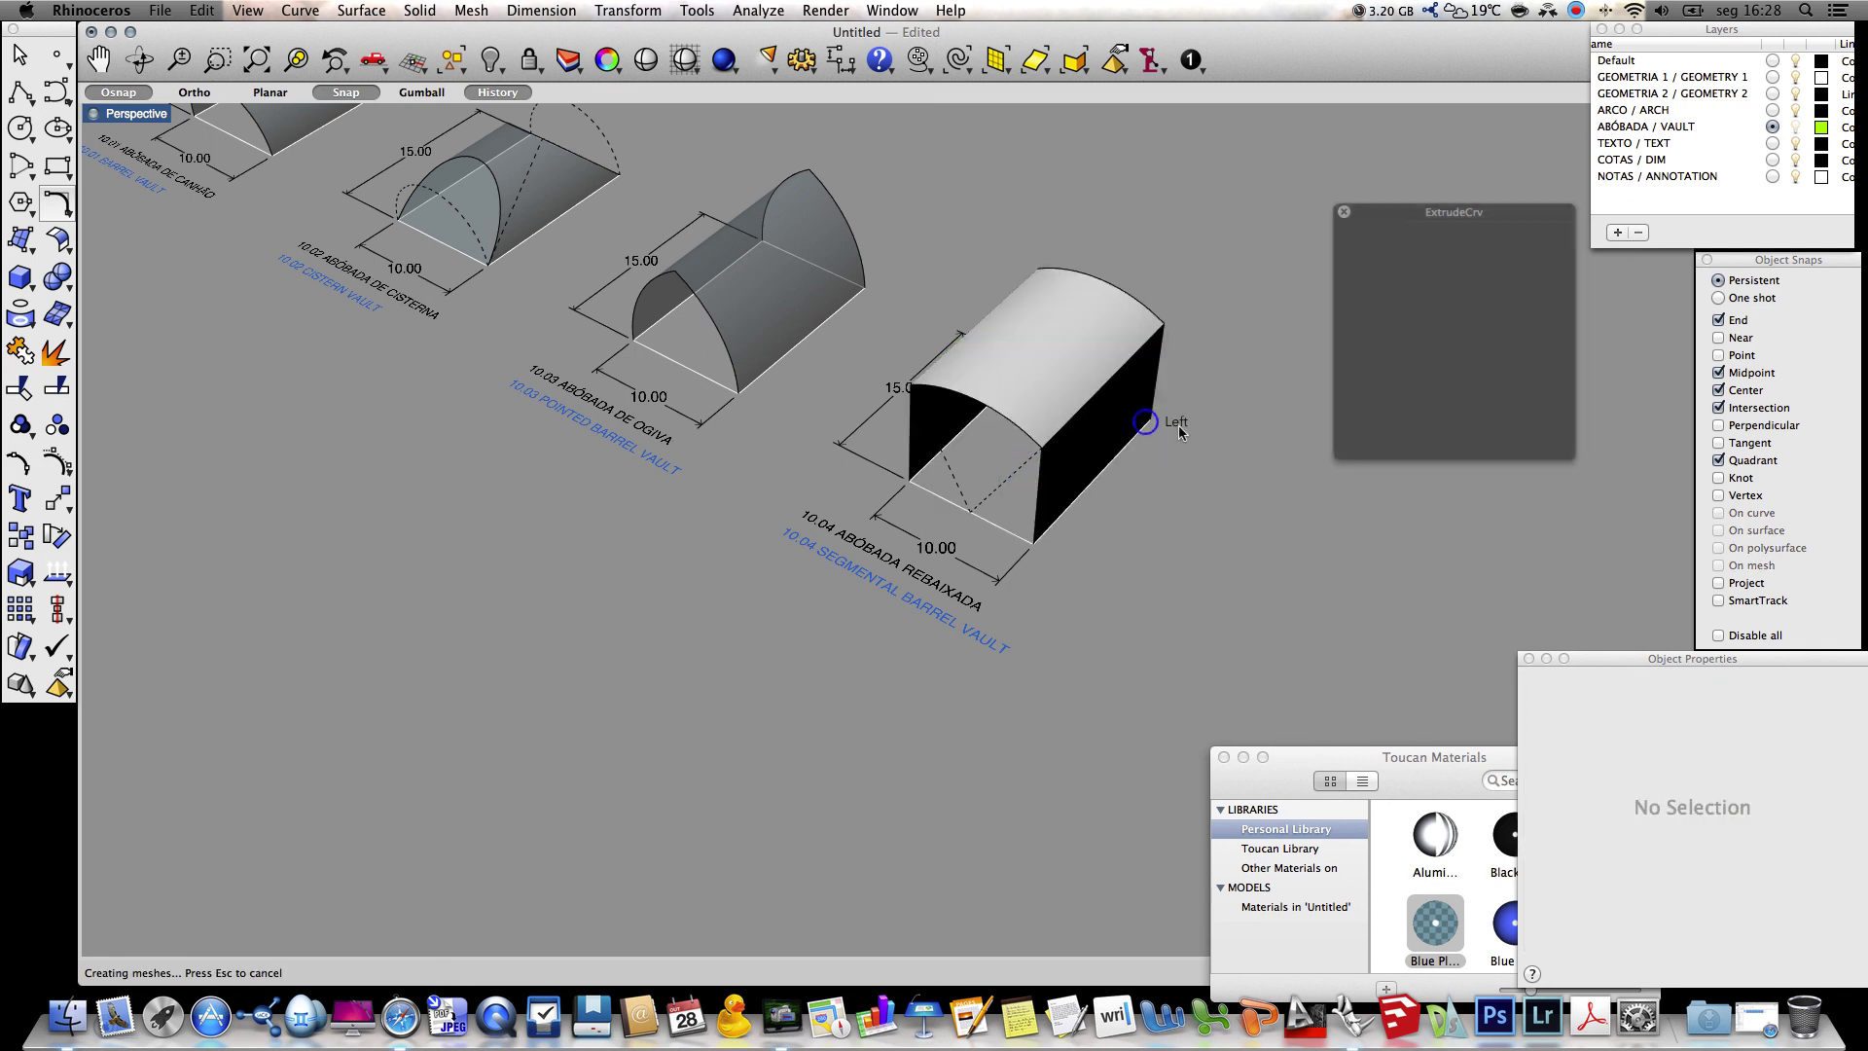
Apply the Blue Plastic GLASS material to the extruded segmental barrel vault
left_click_drag(1426, 923, 1119, 399)
right_click_drag(891, 720, 918, 725)
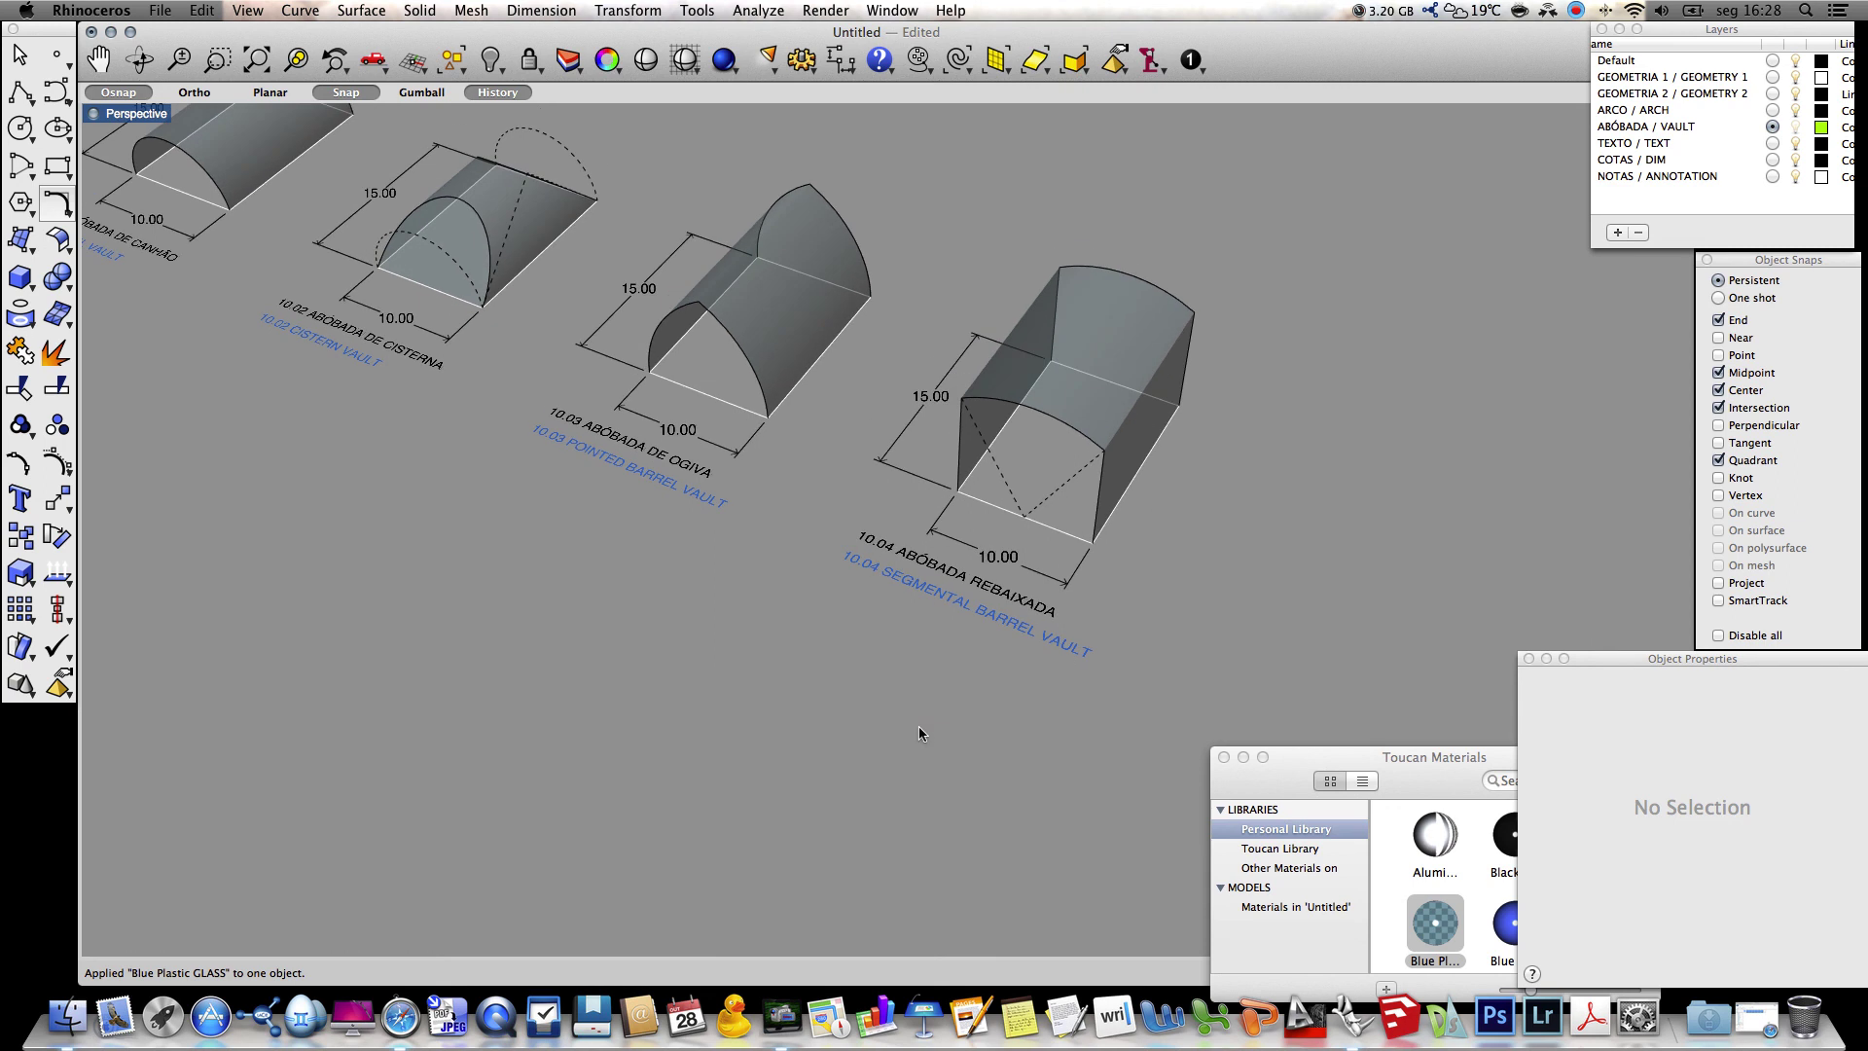
left_click(258, 61)
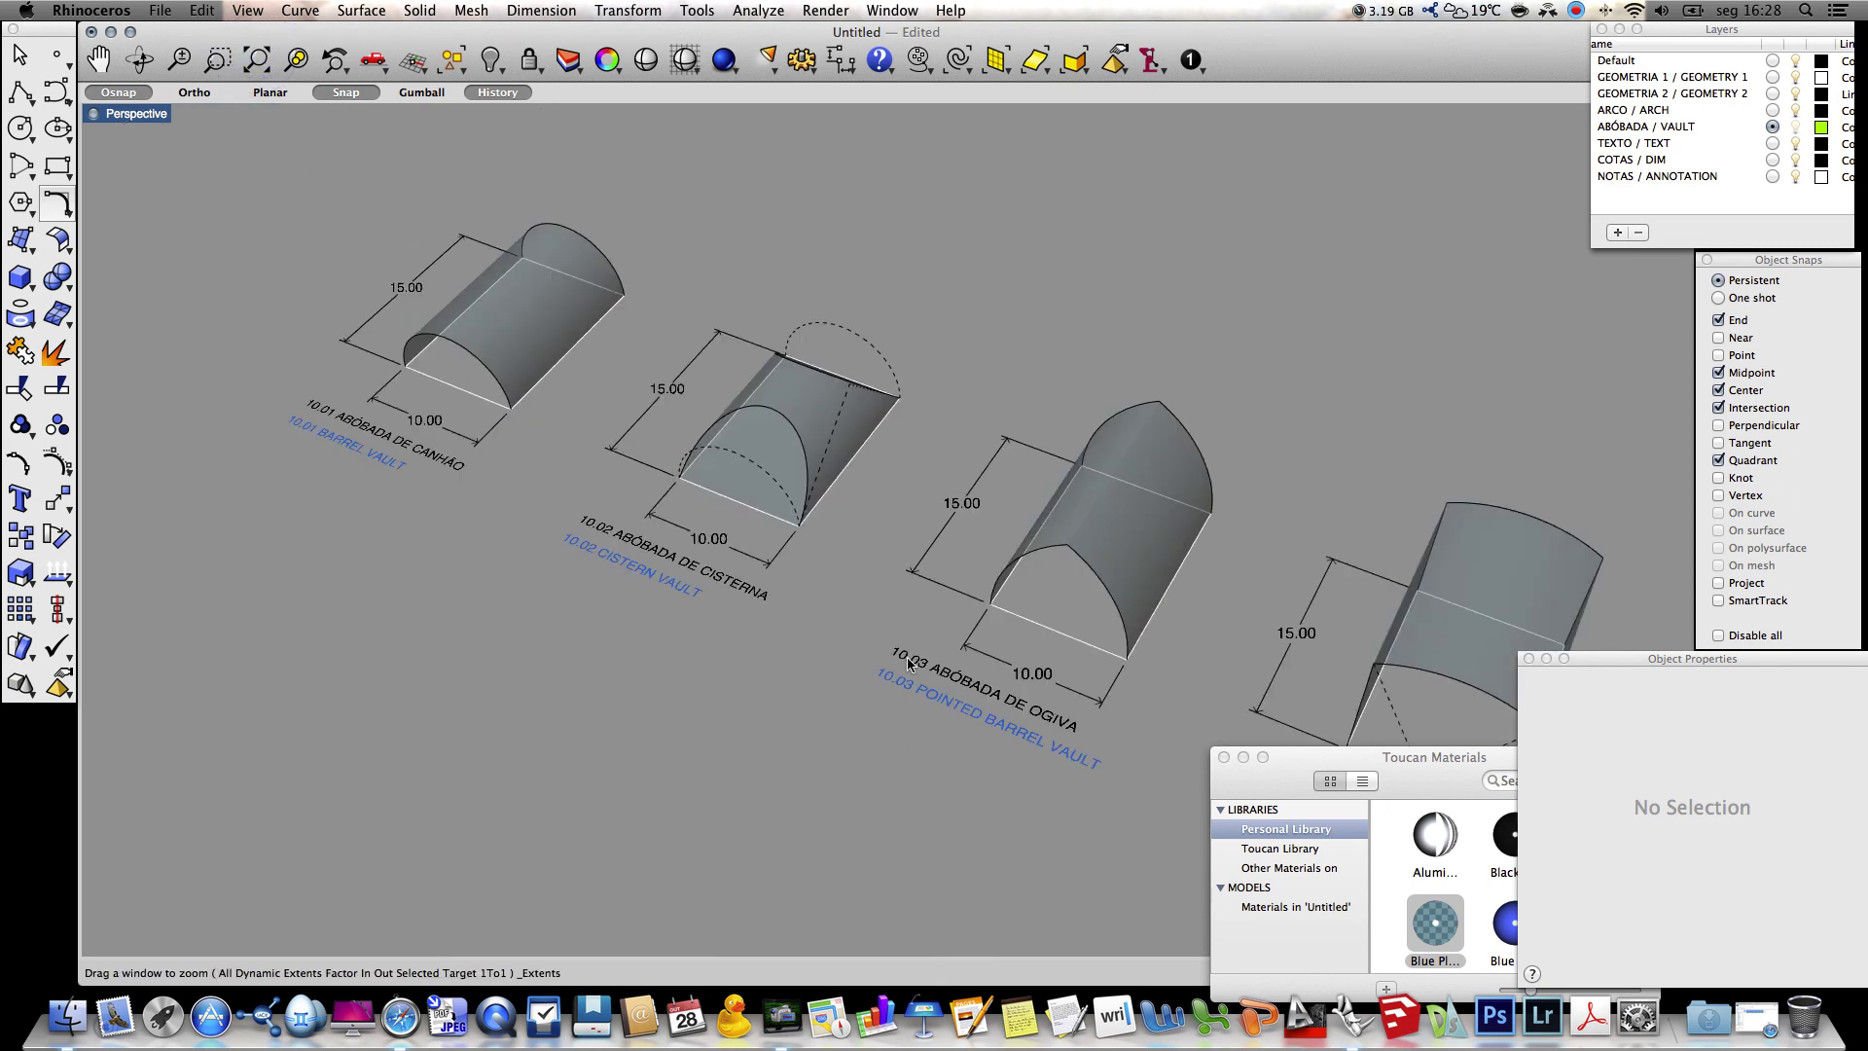
right_click_drag(696, 697, 530, 597, "shift")
mouse_move(604, 749)
right_mouse_down()
mouse_move(658, 750)
mouse_move(650, 681)
mouse_move(679, 601)
mouse_move(695, 614)
right_mouse_up()
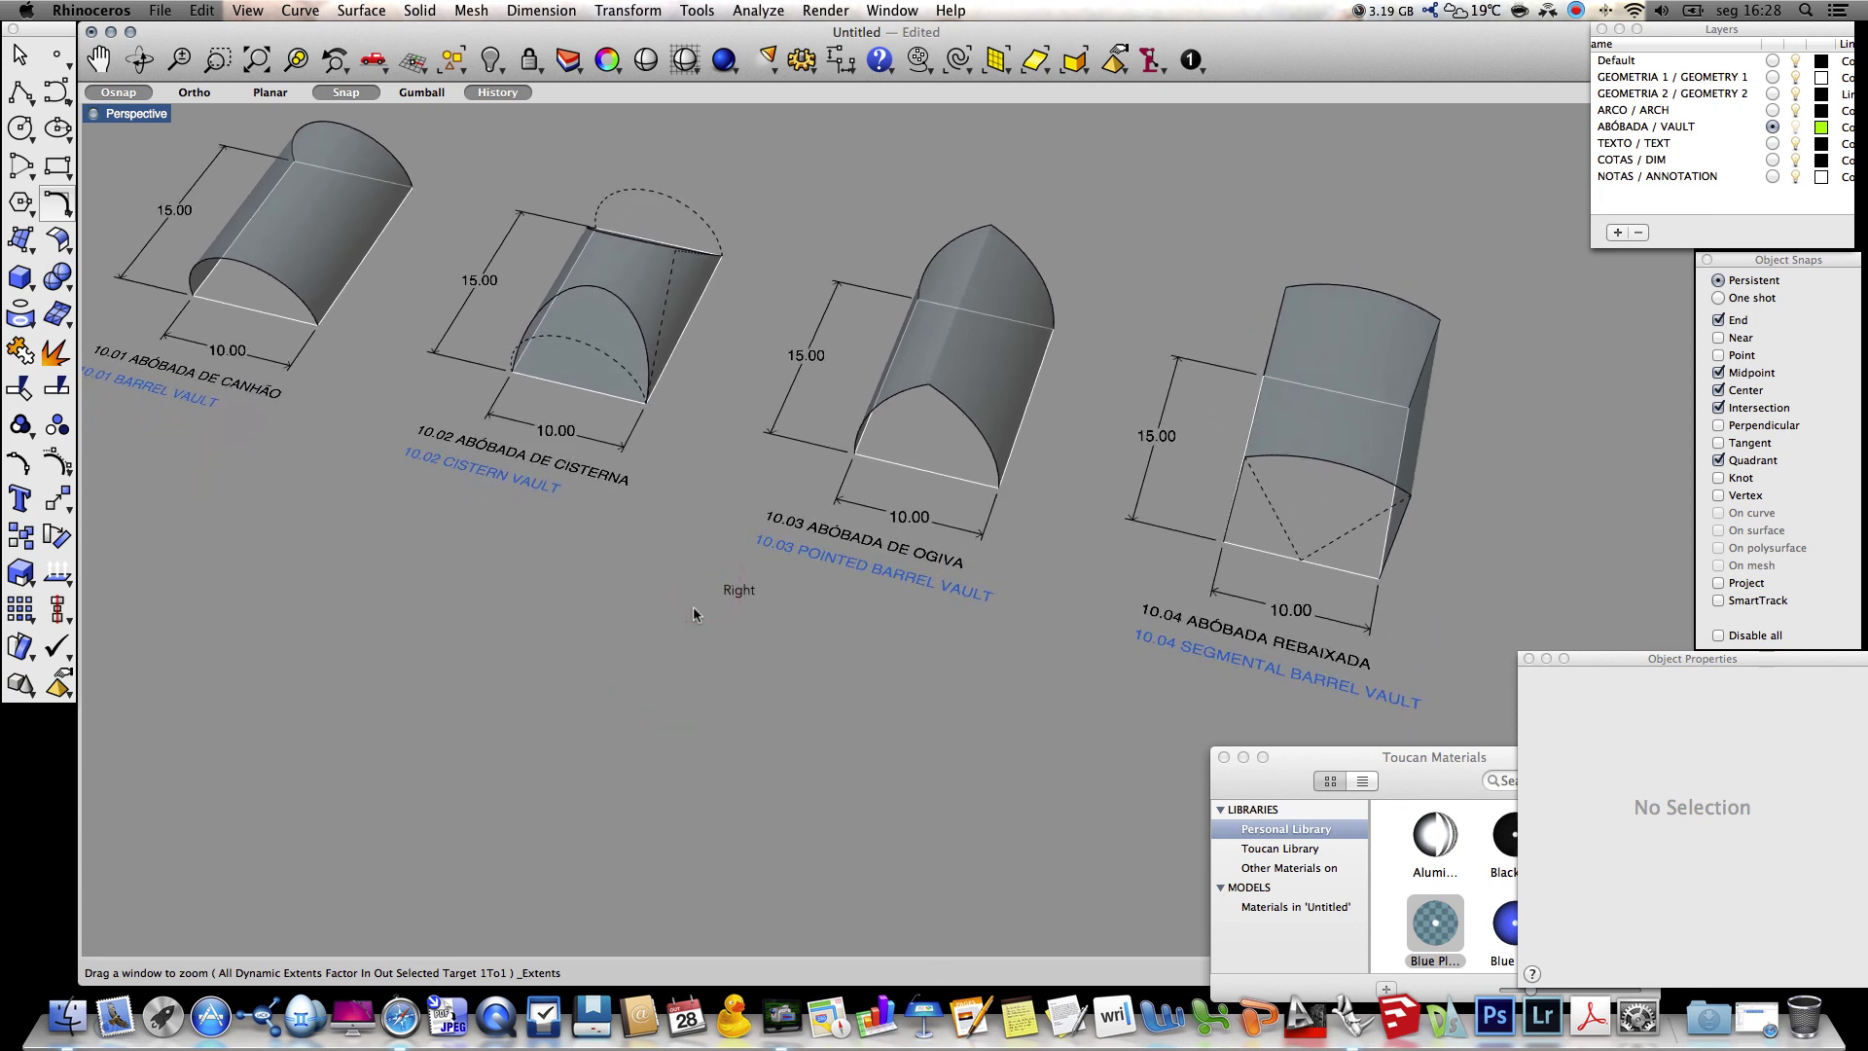